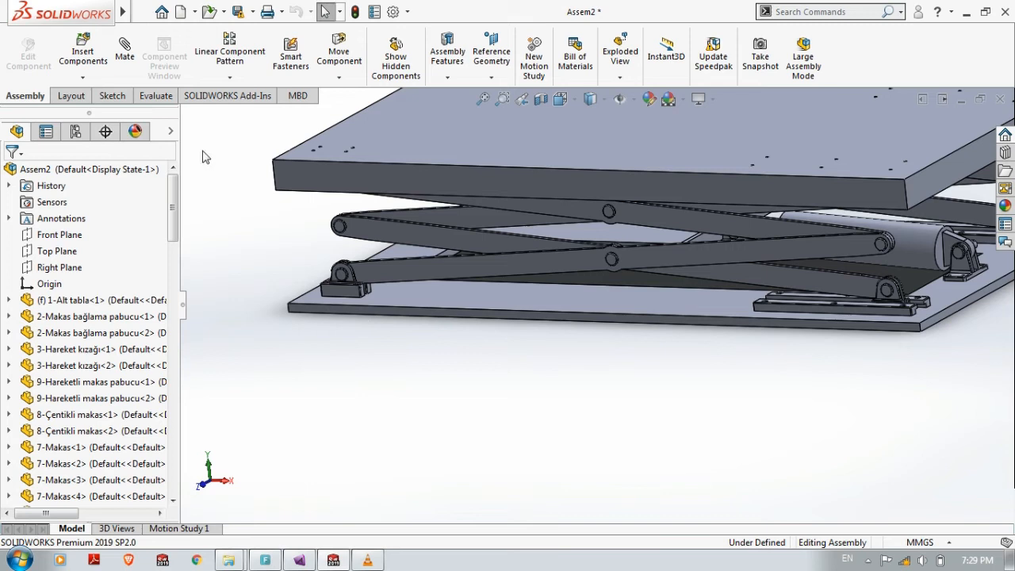
Step: Check the save formats available for the assembly, including Parasolid (*.x_t), and leave without saving
click(251, 12)
click(262, 49)
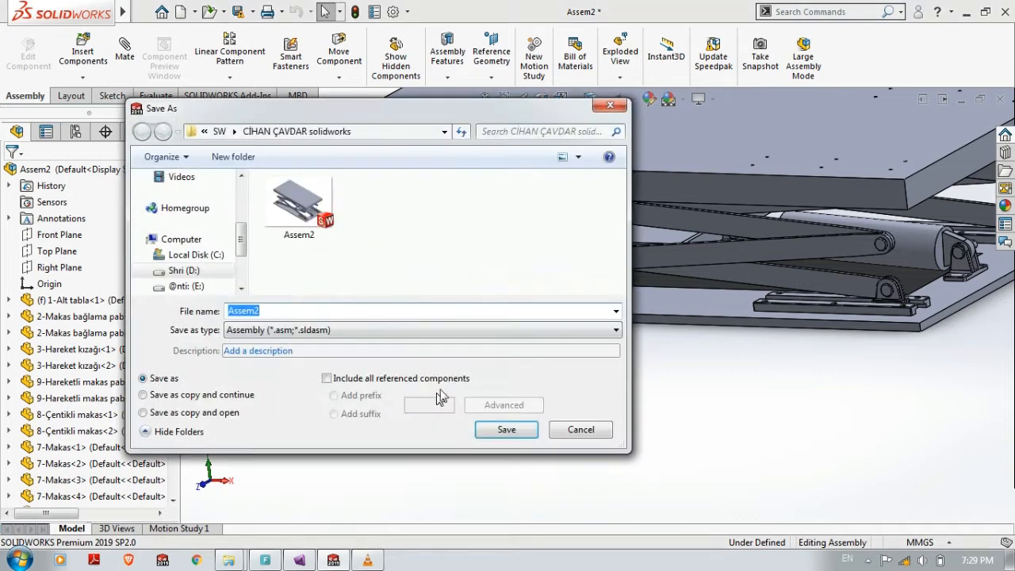
click(452, 333)
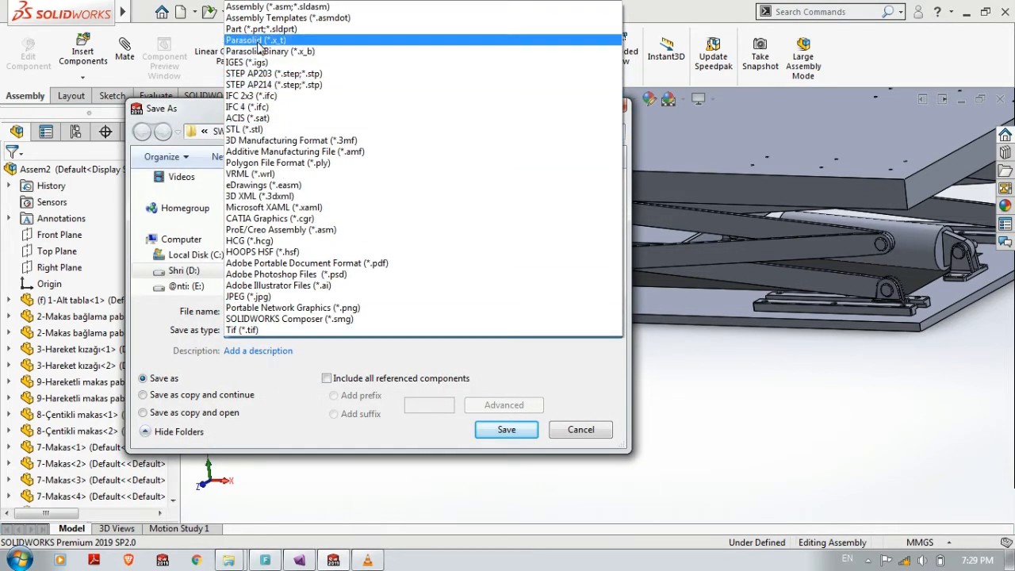
click(575, 431)
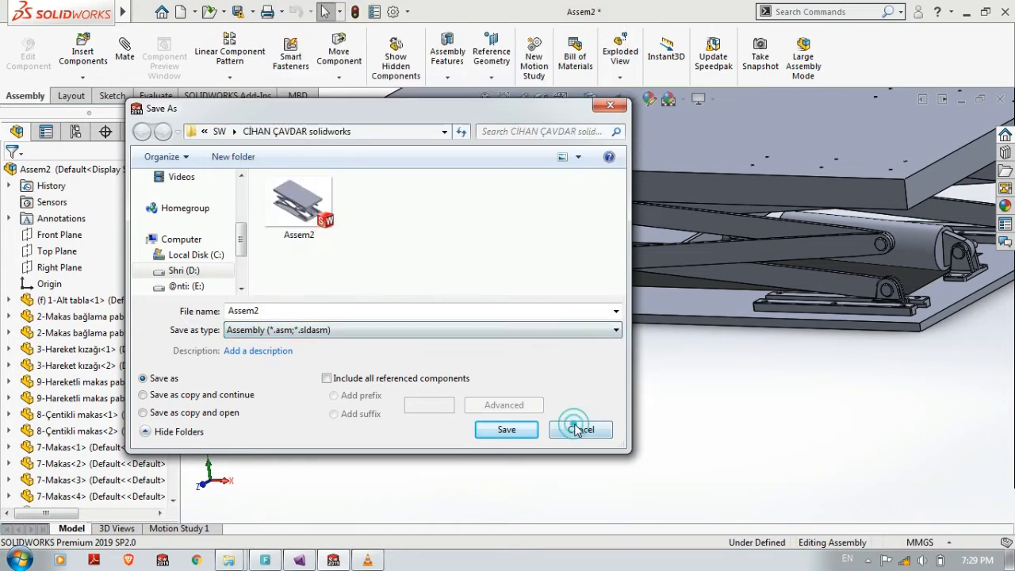
click(574, 431)
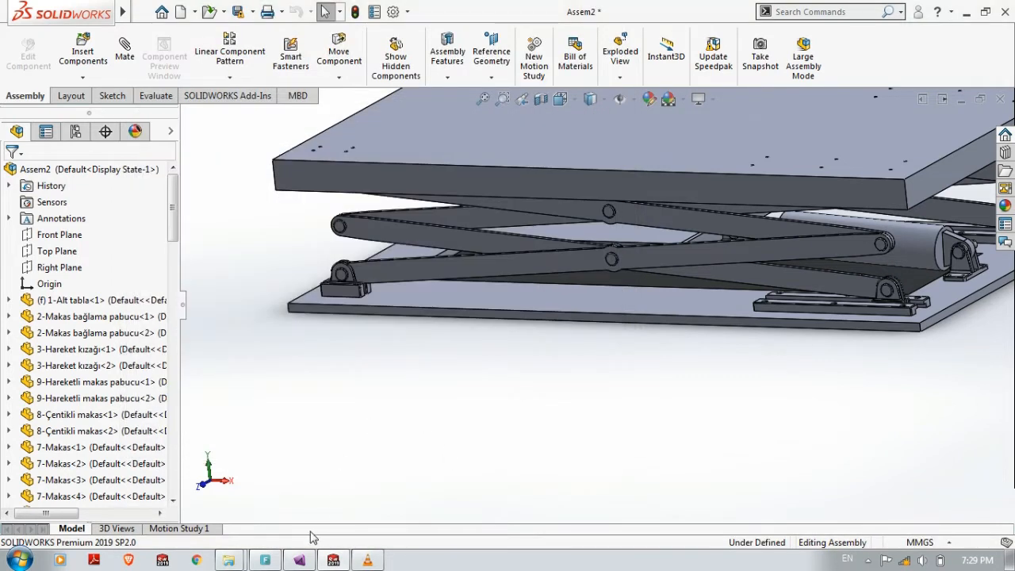
Step: Switch to Adams View and begin a file import with Parasolid (*.xmt_txt, *.x_t, *.xmt_bin, *.x_b) as the file type
click(299, 560)
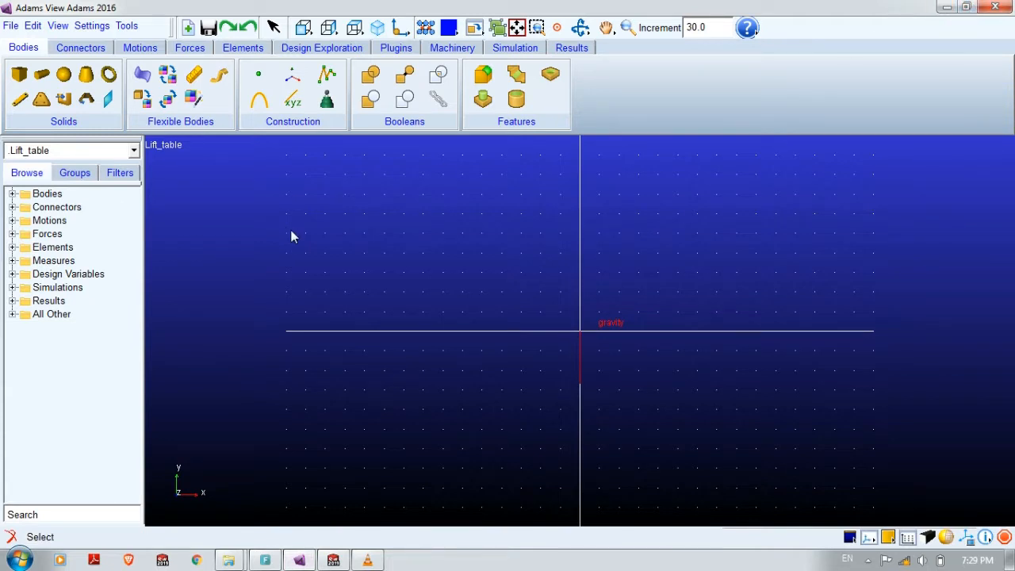
click(11, 26)
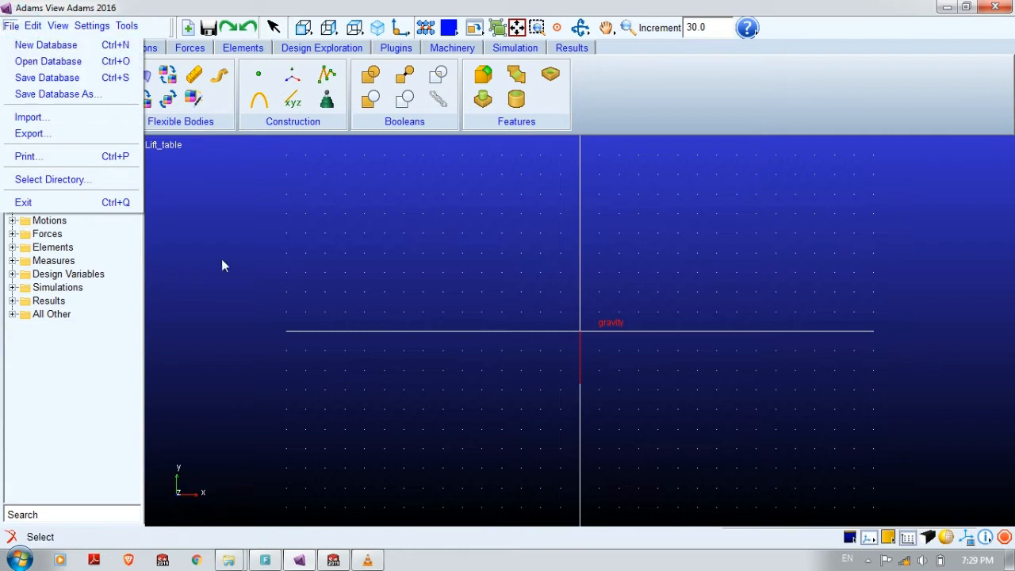
click(922, 195)
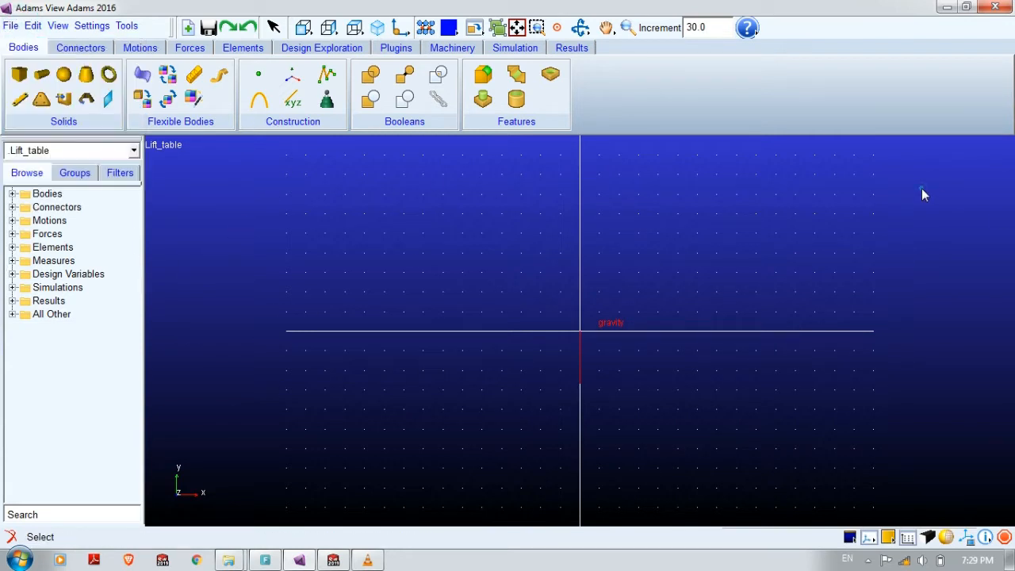
click(11, 26)
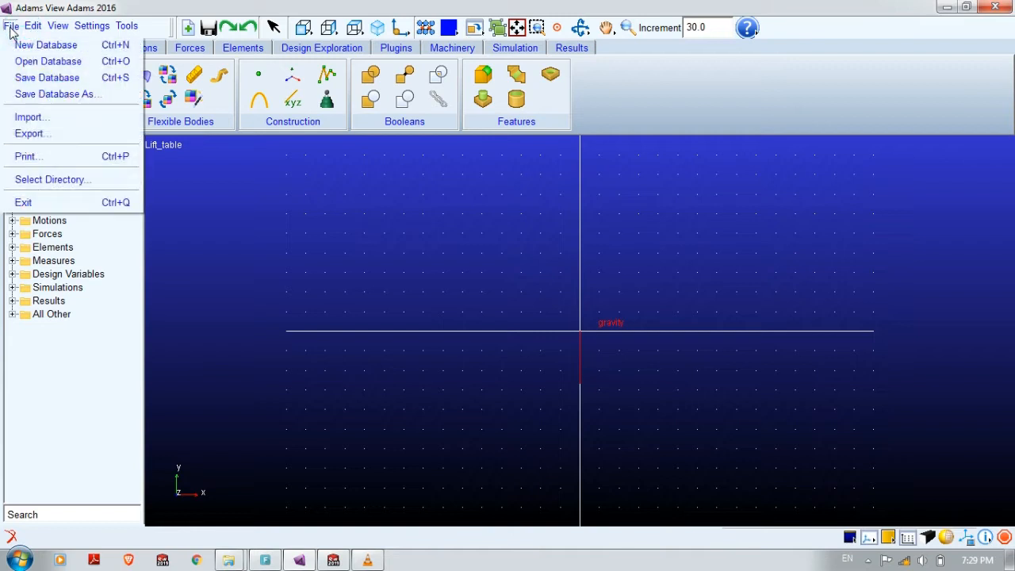
click(18, 119)
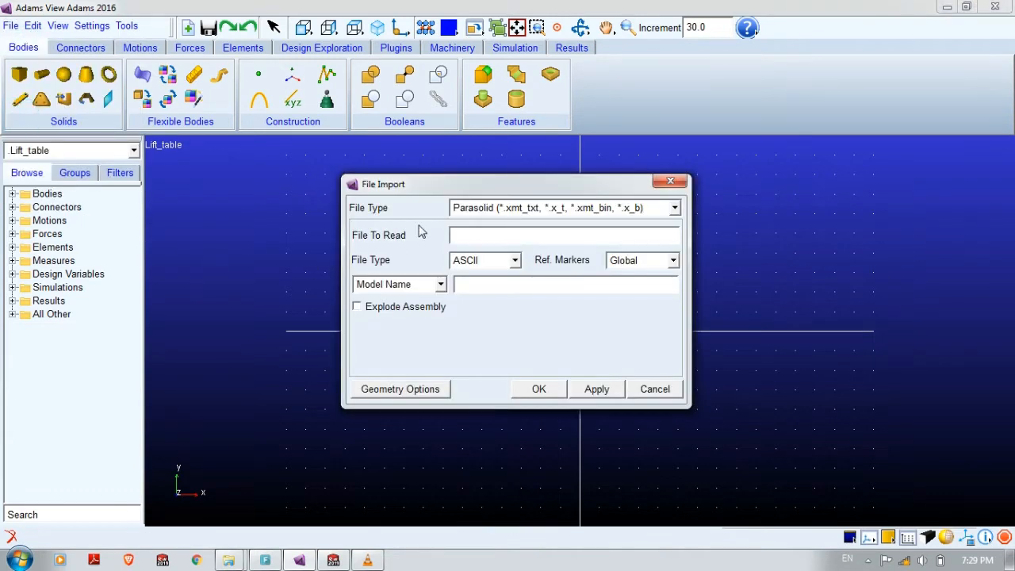
click(471, 211)
scroll(476, 262, up, 1)
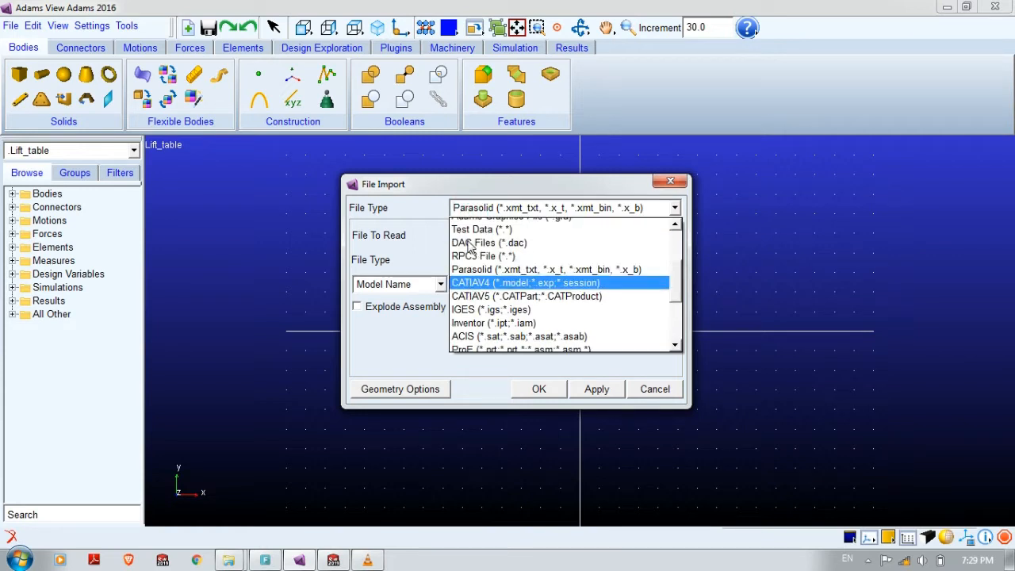
click(478, 270)
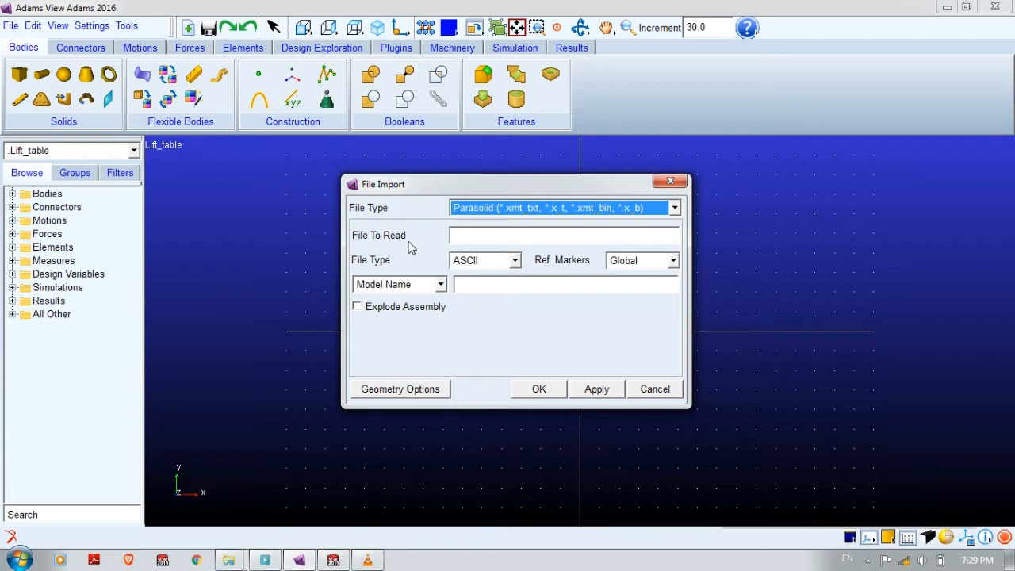
Step: Begin browsing for the file to read, and copy the folder path F:\ADAMS\Youtube Content\Scissor_Lift from the file explorer
right_click(465, 236)
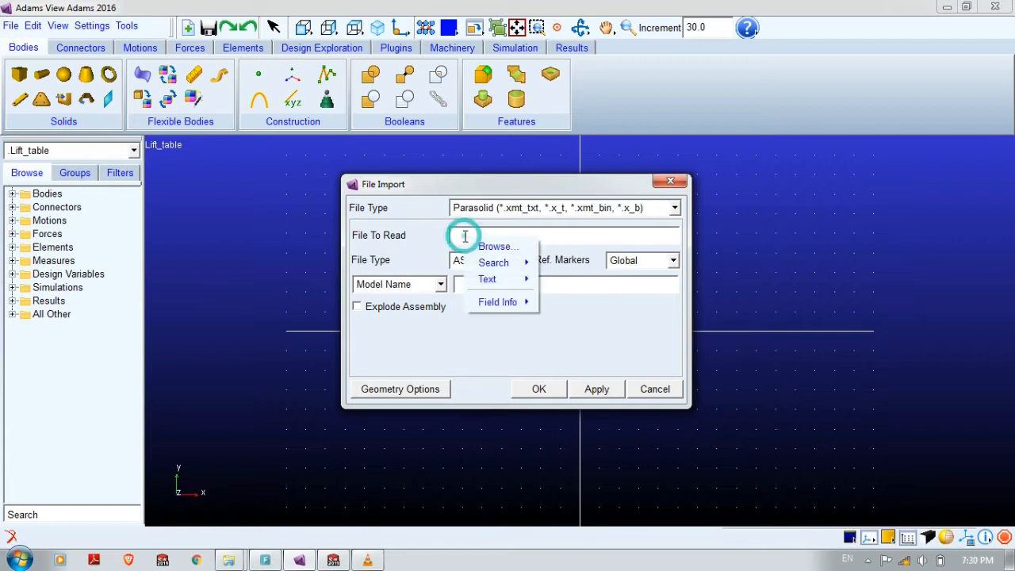
click(470, 246)
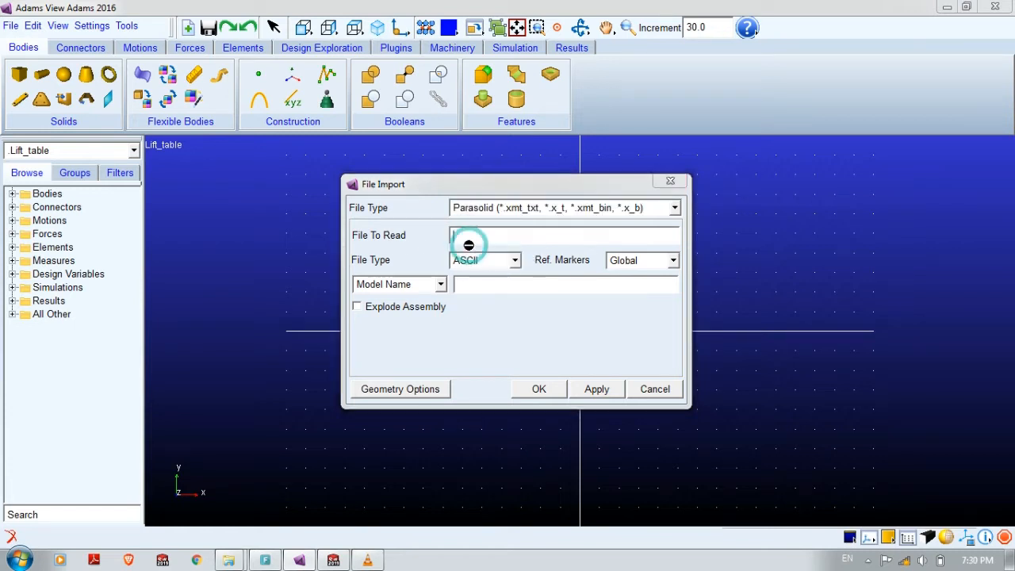
drag(115, 198, 119, 258)
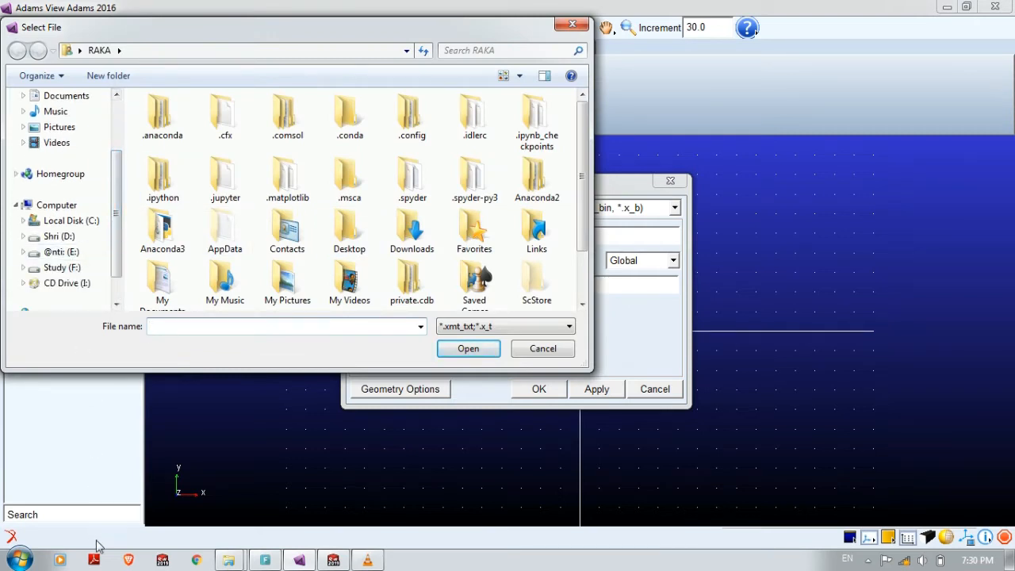
click(228, 559)
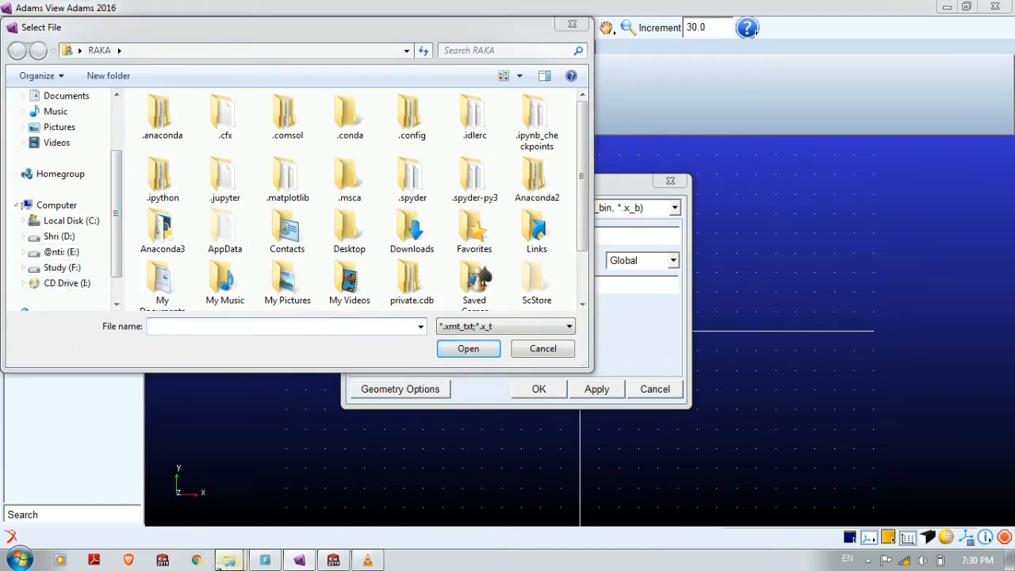
click(199, 478)
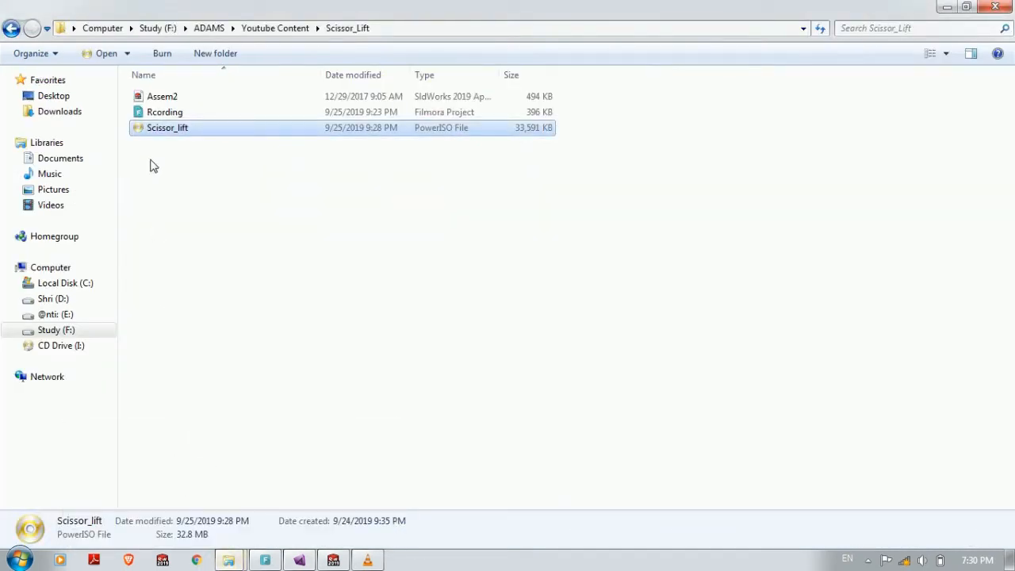
click(406, 30)
key(ctrl+c)
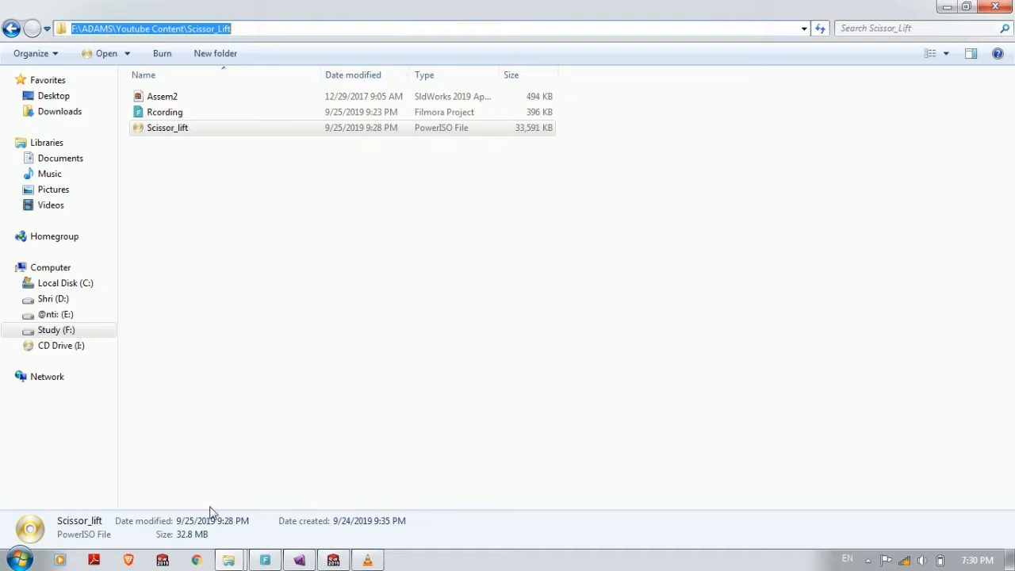
Step: Return to Adams View, go to the copied Scissor_Lift folder and choose Assem2 as the file to read
click(298, 560)
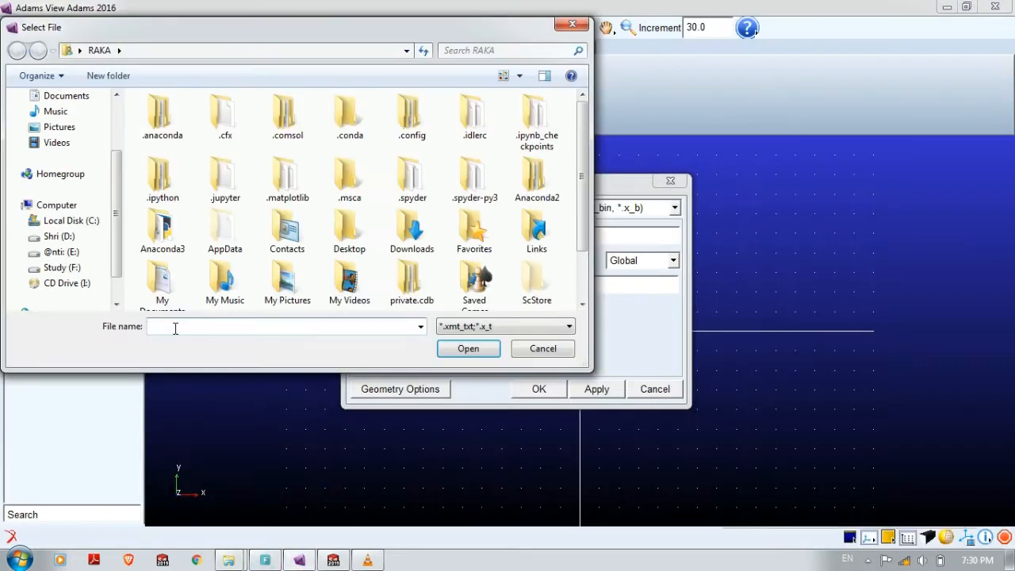
key(ctrl+v)
click(468, 349)
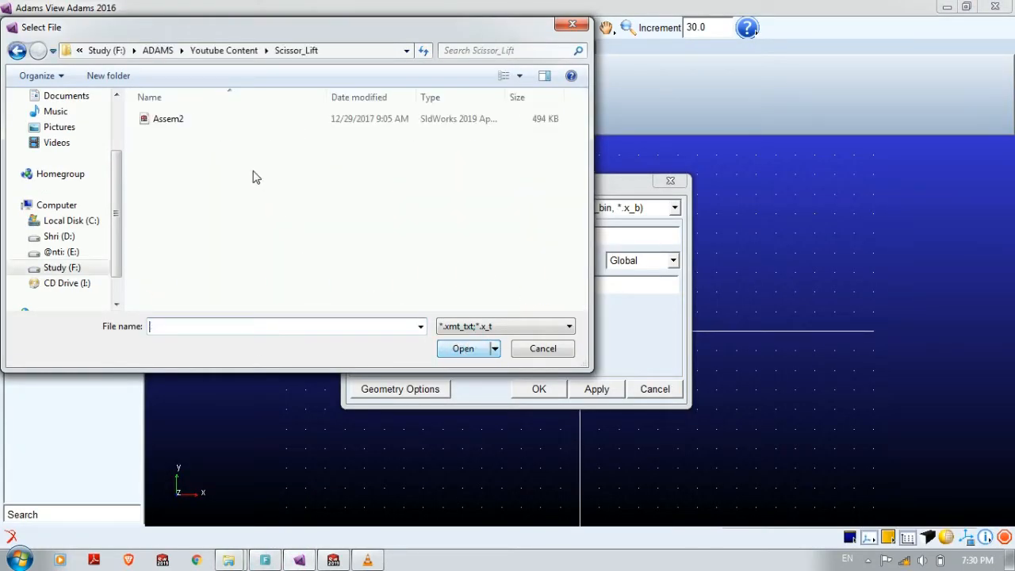
double_click(170, 125)
Step: Assign the existing Lift_table model as the import target and import the Parasolid geometry
click(470, 284)
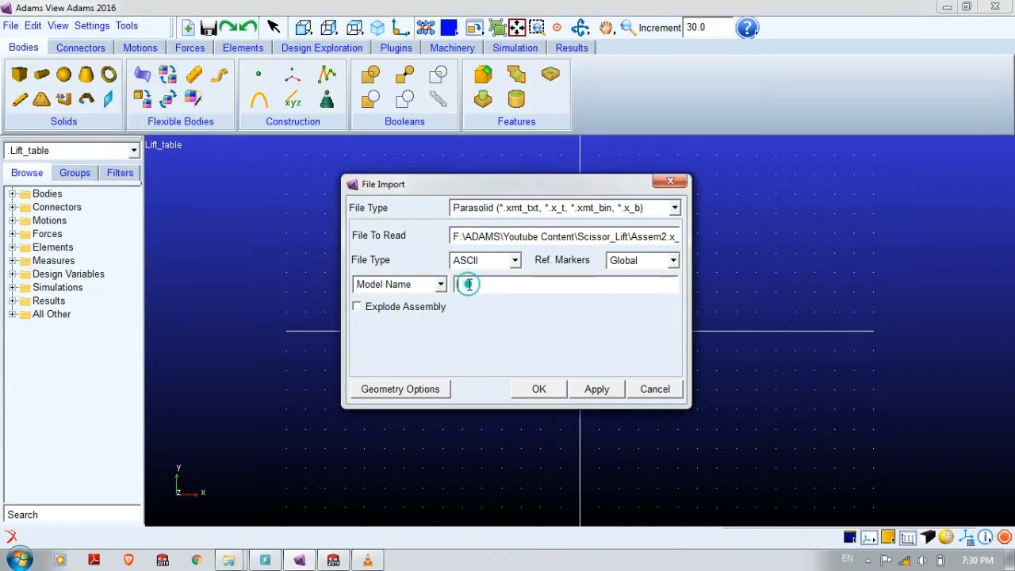
right_click(469, 284)
mouse_move(485, 295)
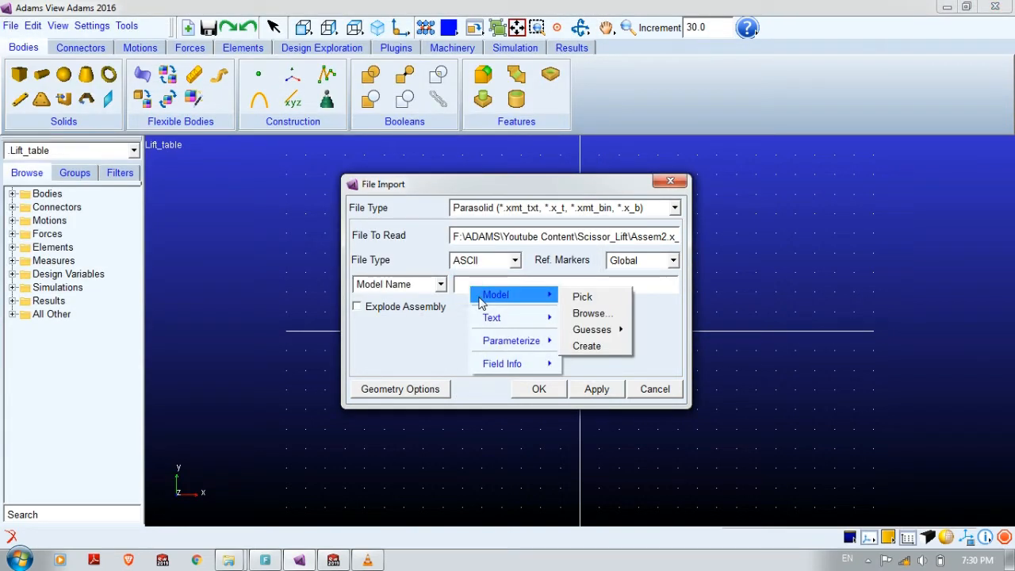
mouse_move(623, 330)
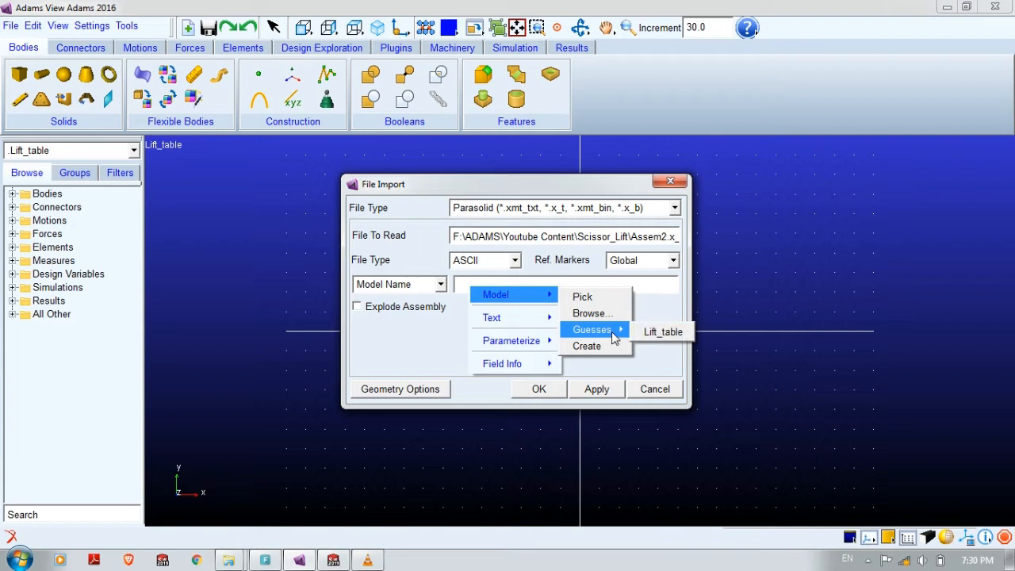
click(655, 332)
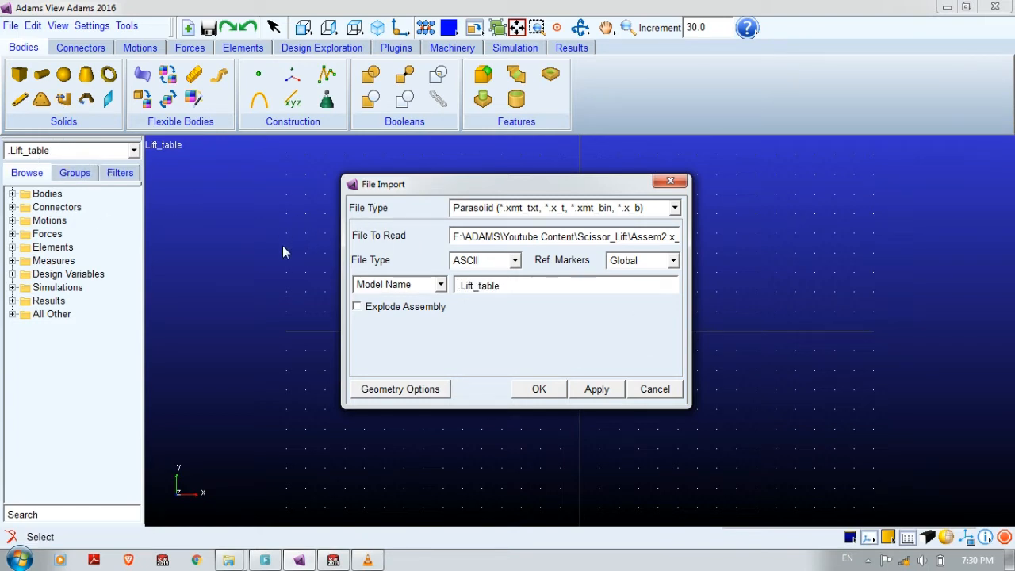
click(536, 389)
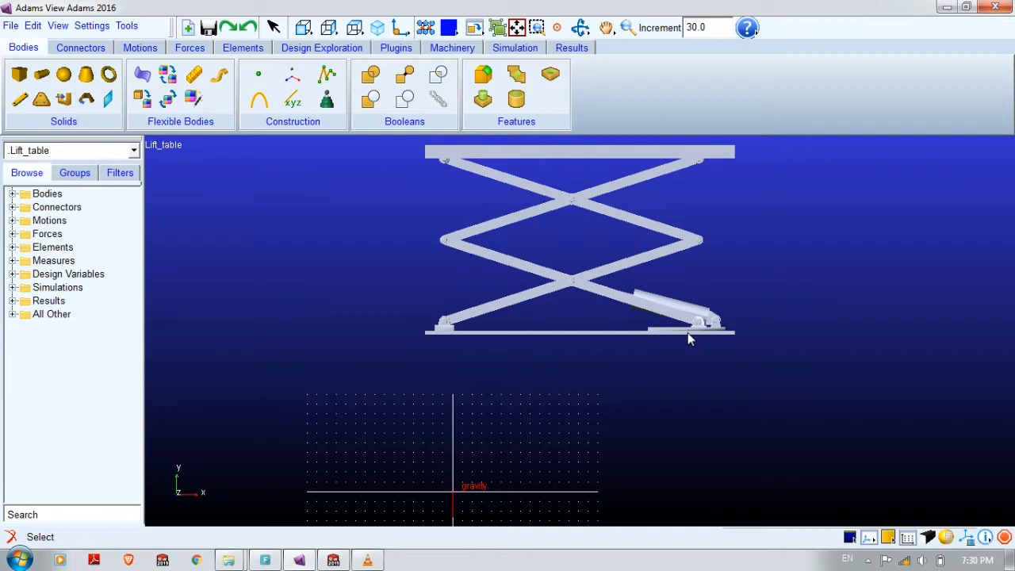
Step: Relocate the working grid by picking a location on the lift's top plate, and close the grid settings
drag(706, 351, 670, 369)
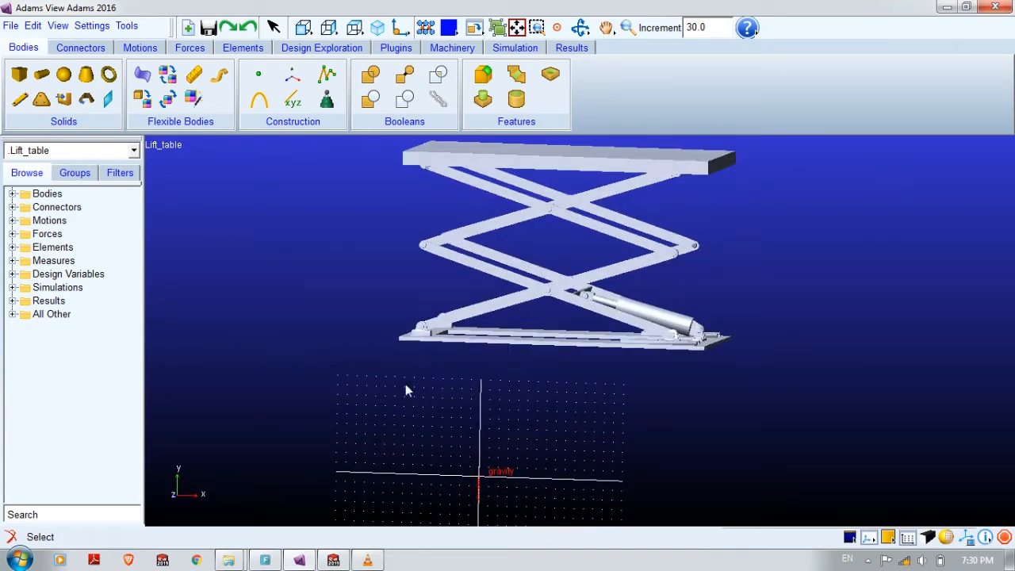
key(r)
mouse_move(452, 483)
mouse_down()
mouse_move(539, 460)
mouse_move(444, 484)
mouse_move(508, 482)
mouse_move(447, 497)
mouse_move(458, 496)
mouse_move(485, 478)
mouse_move(449, 489)
mouse_up()
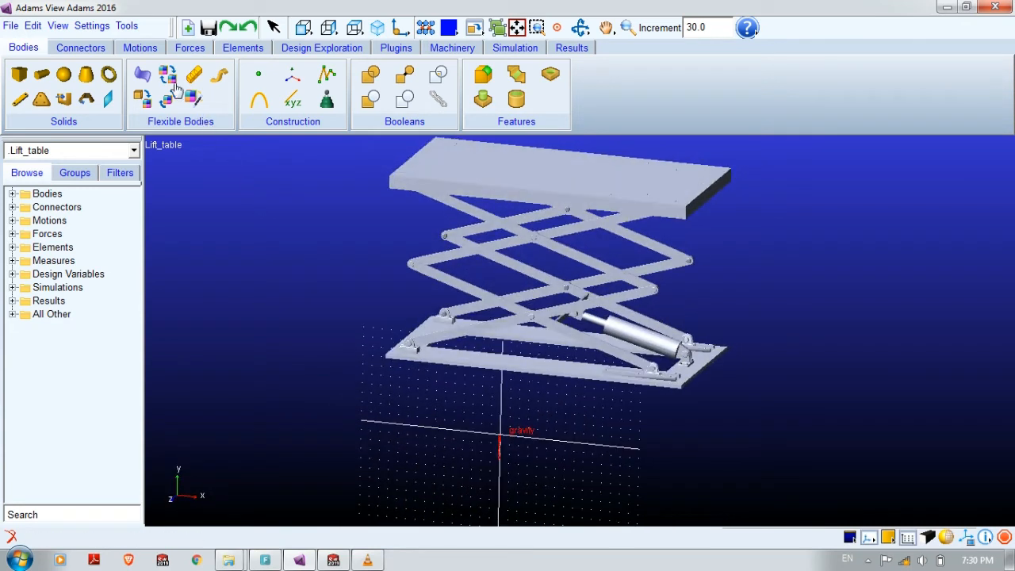
click(101, 26)
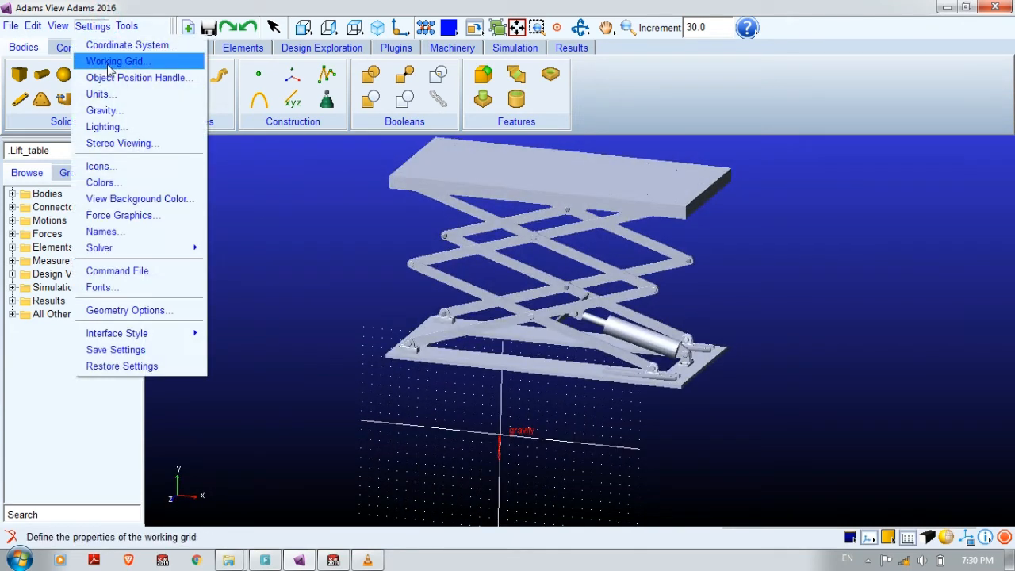
click(110, 63)
drag(537, 29, 295, 45)
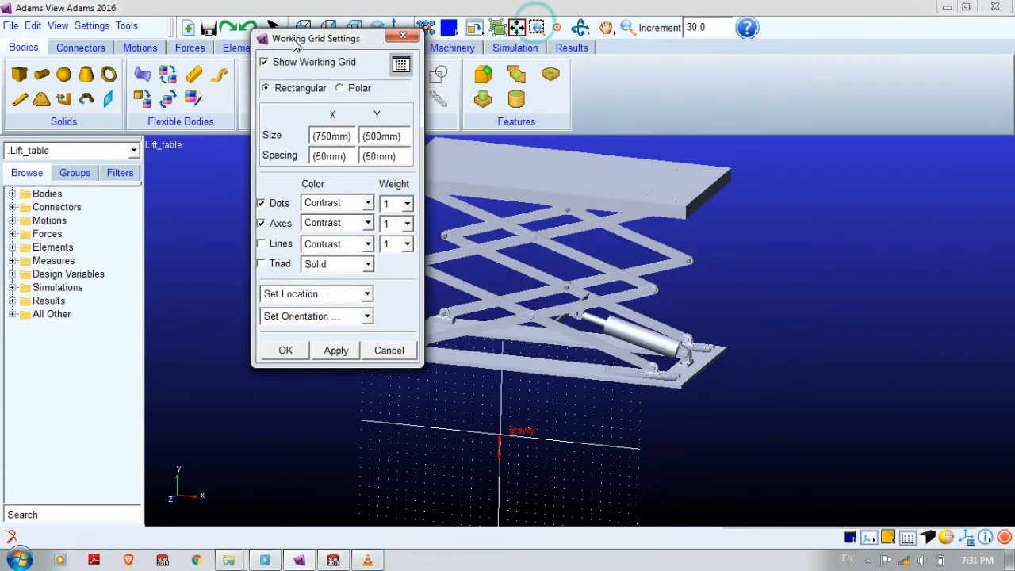
click(322, 294)
click(290, 326)
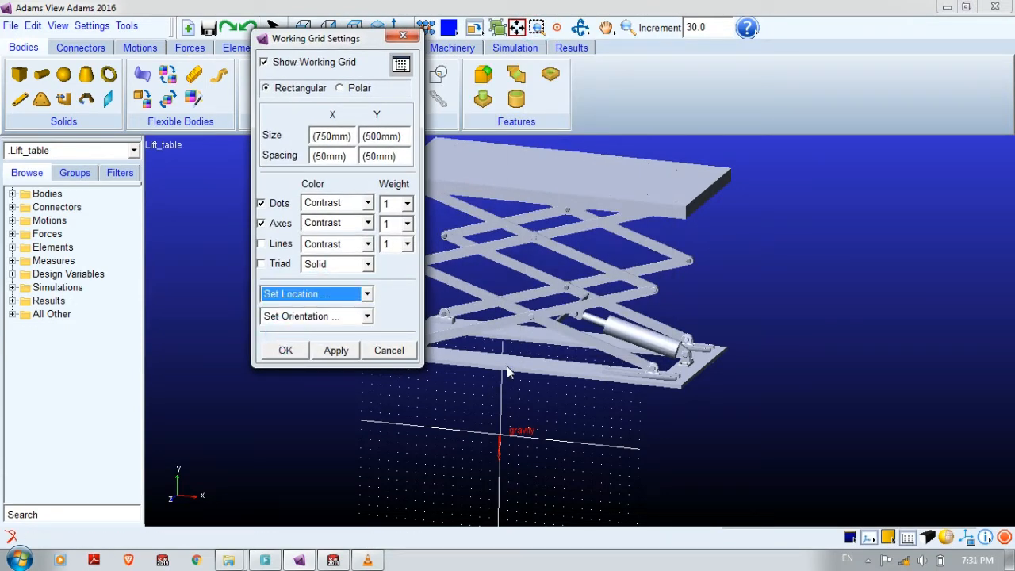
click(539, 176)
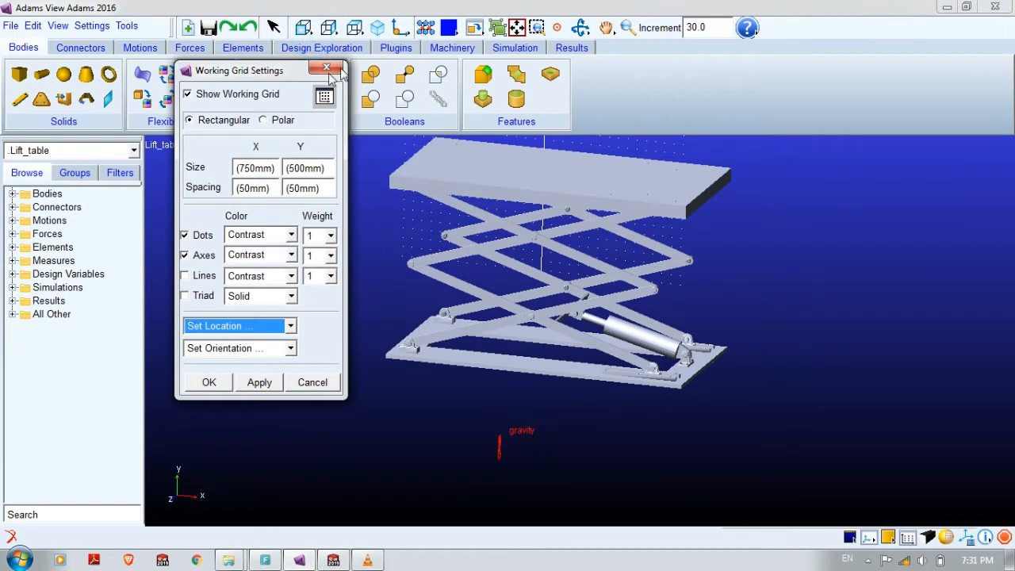
click(337, 69)
Step: Show the lift from the front and examine the list of imported bodies in the model tree
click(303, 28)
key(t)
drag(498, 324, 432, 416)
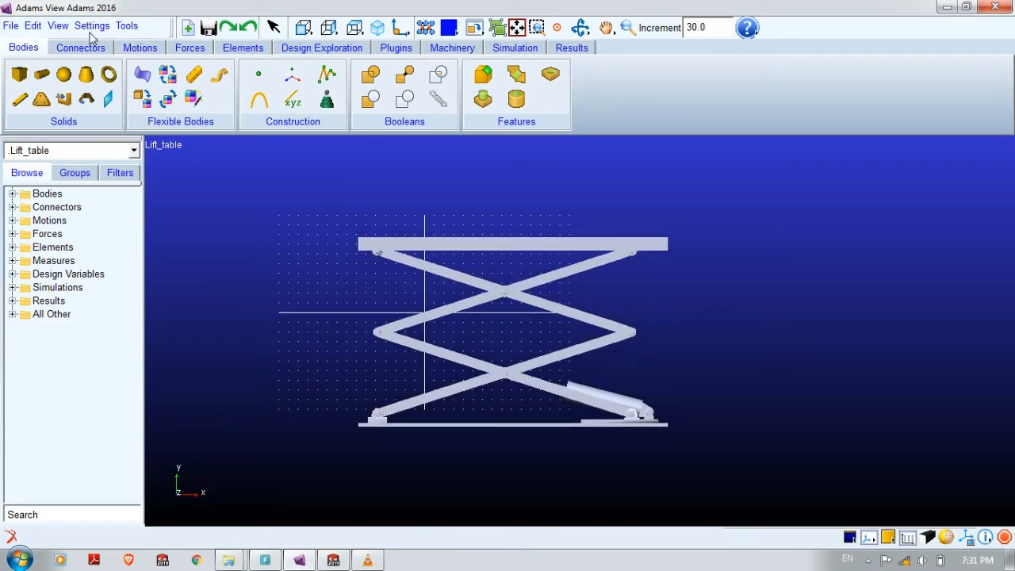
click(12, 194)
scroll(135, 227, down, 5)
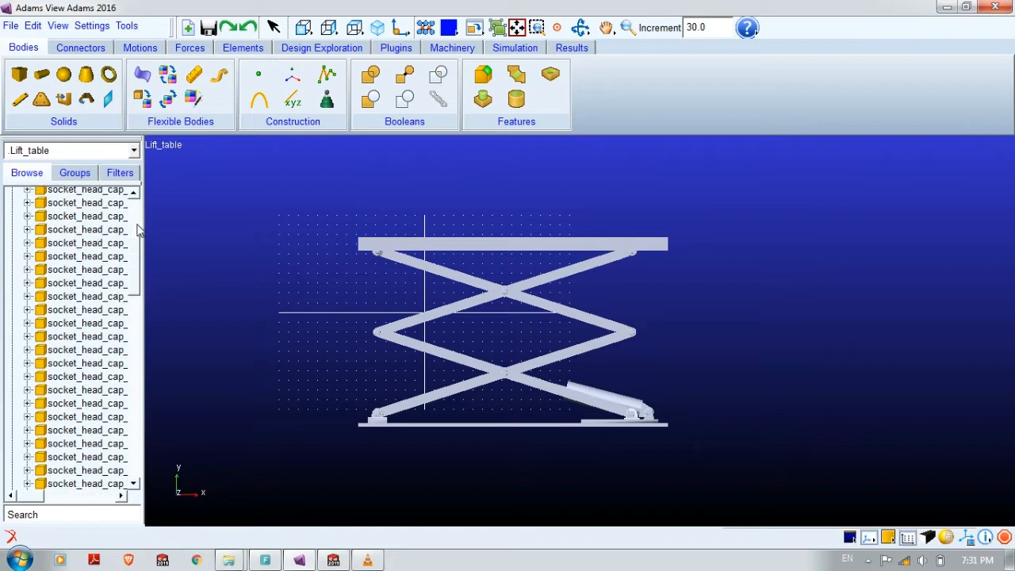
scroll(102, 301, down, 10)
scroll(101, 303, up, 10)
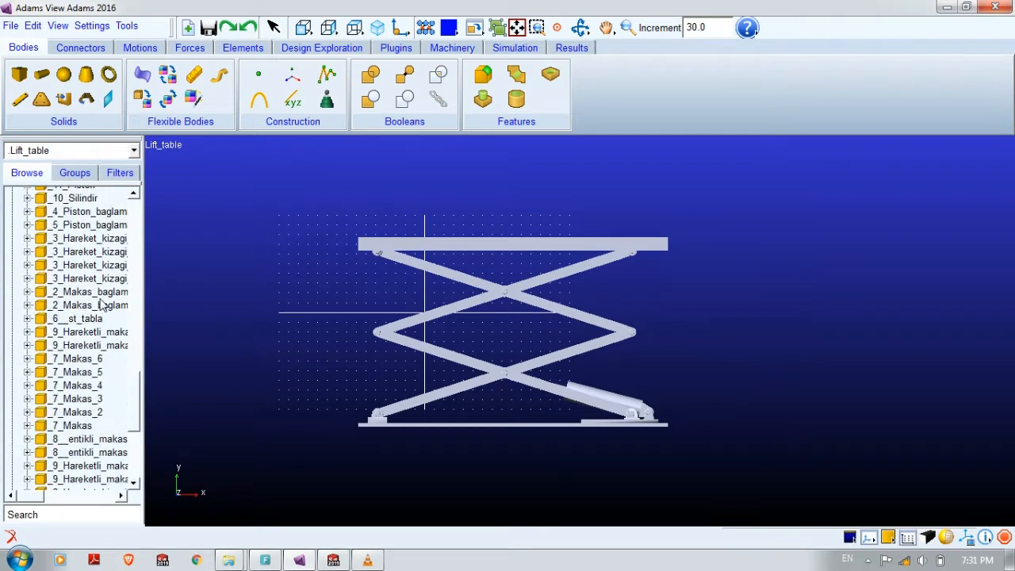
scroll(102, 303, up, 9)
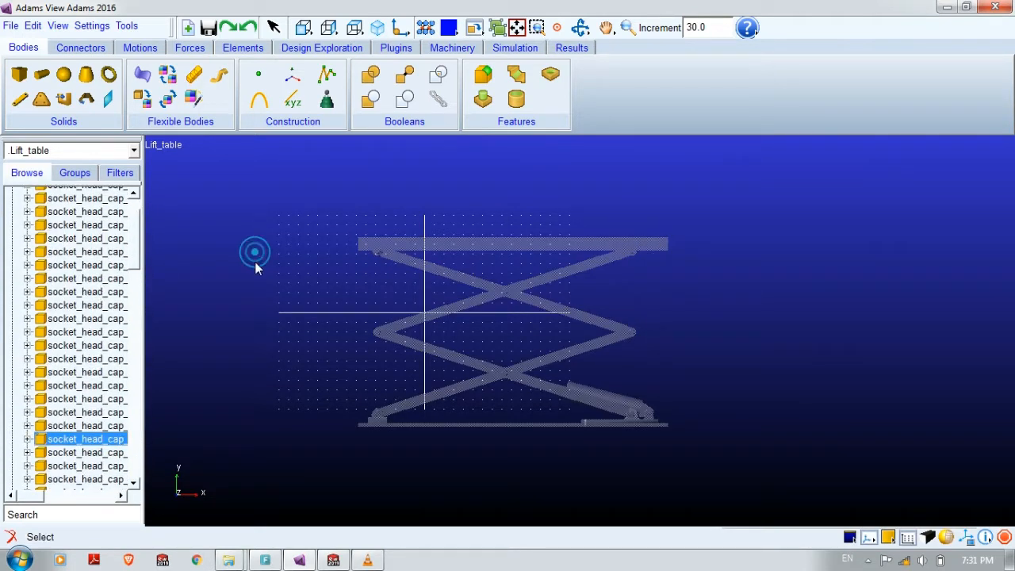
Step: Examine the scissor arms, their connecting pins and the hydraulic cylinder up close from an angled view
key(r)
mouse_move(446, 315)
mouse_down()
mouse_move(394, 302)
mouse_move(394, 347)
mouse_move(401, 312)
mouse_up()
key(z)
key(t)
drag(390, 346, 633, 251)
key(r)
mouse_move(371, 436)
mouse_down()
mouse_move(336, 459)
mouse_move(337, 435)
mouse_up()
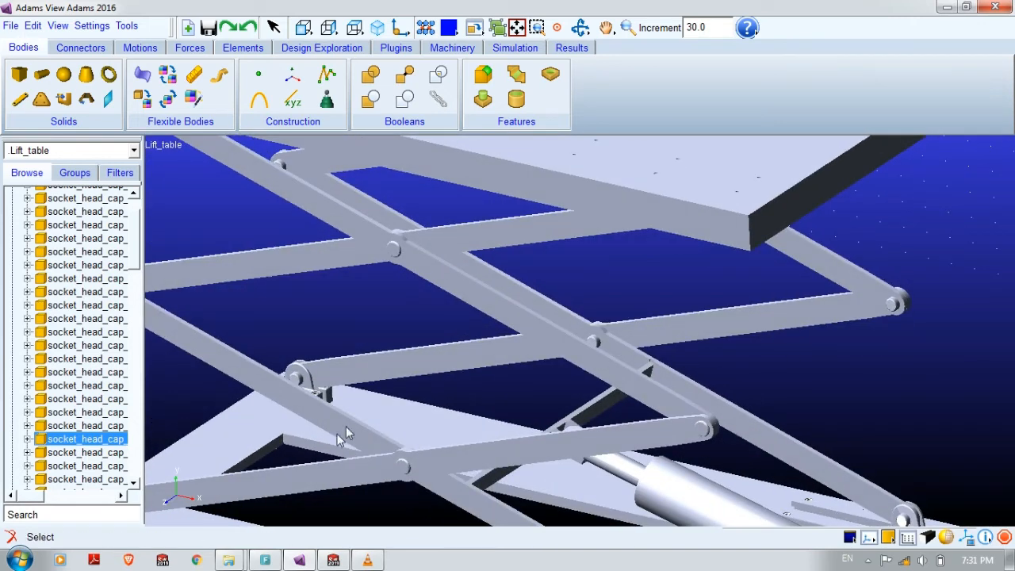
Step: Delete all fastener bodies in the model tree, from the first socket_head_cap body through the last _13_25_lik_makas body
key(z)
drag(440, 323, 452, 354)
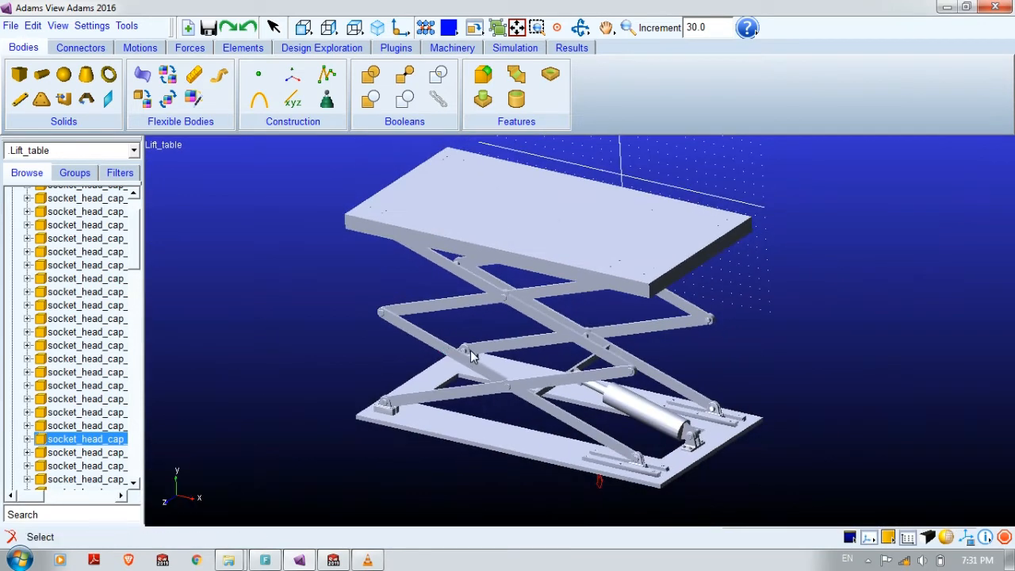
key(r)
drag(474, 321, 483, 347)
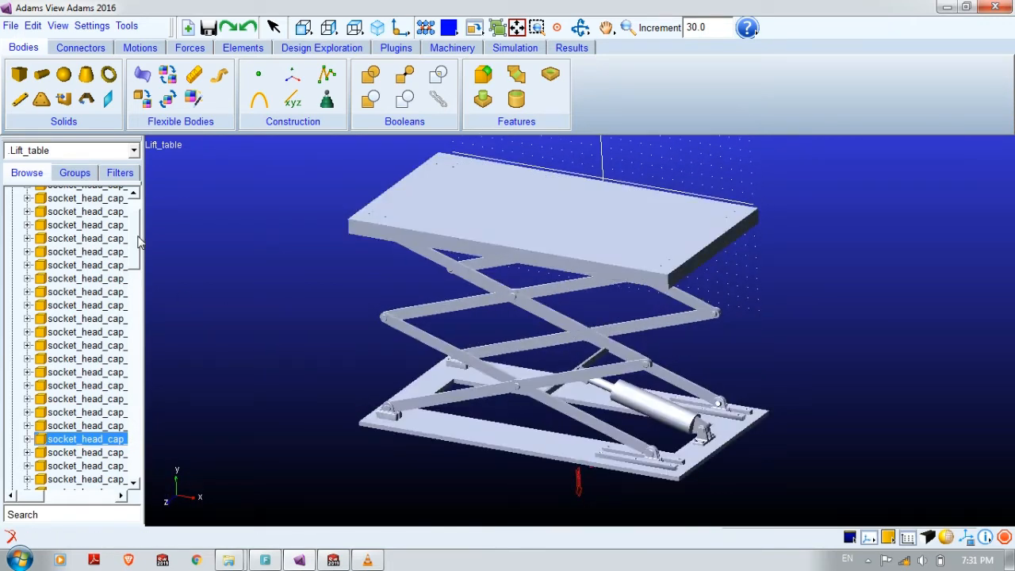
scroll(139, 242, up, 2)
click(59, 208)
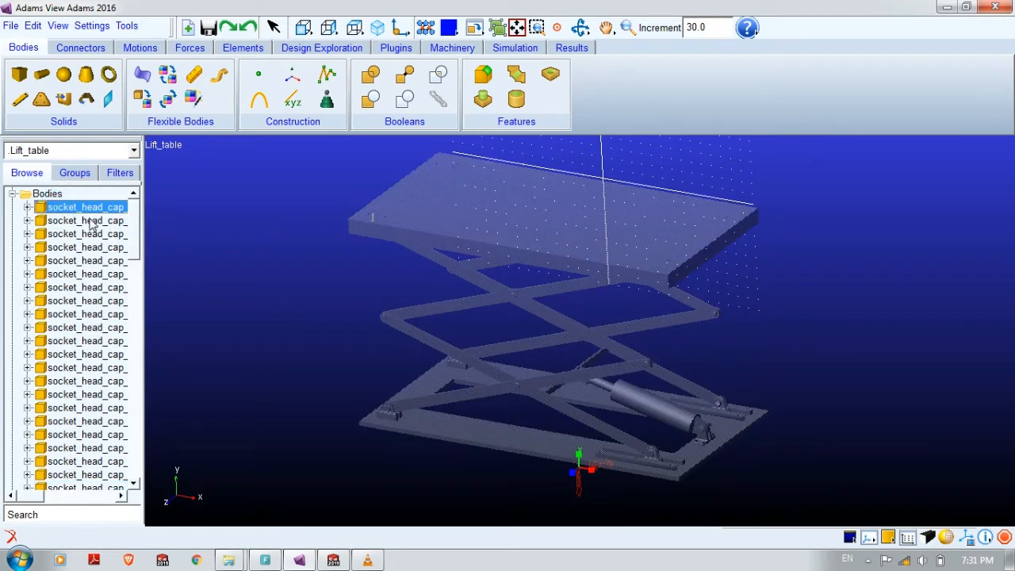
scroll(83, 226, down, 15)
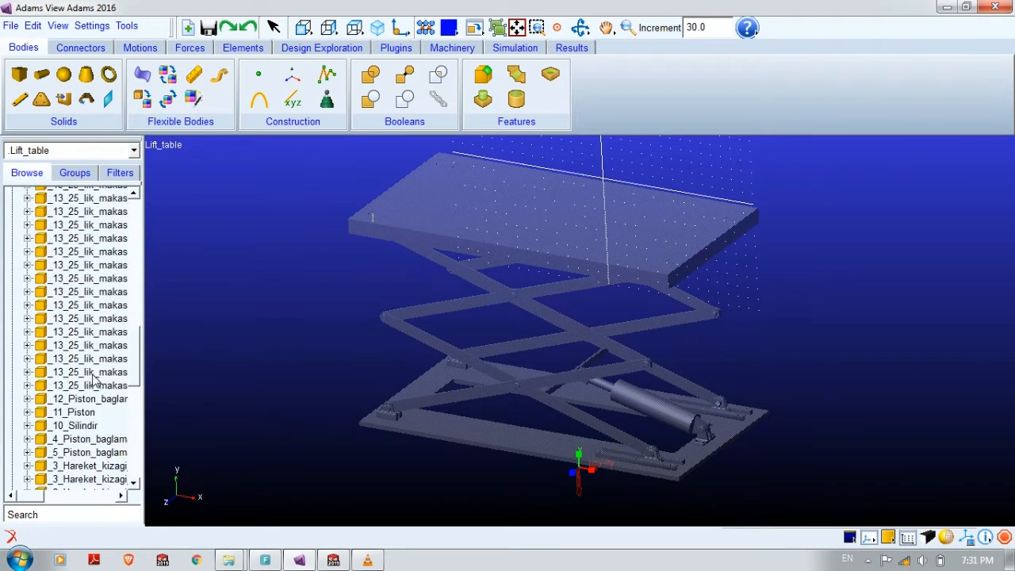
scroll(93, 381, down, 1)
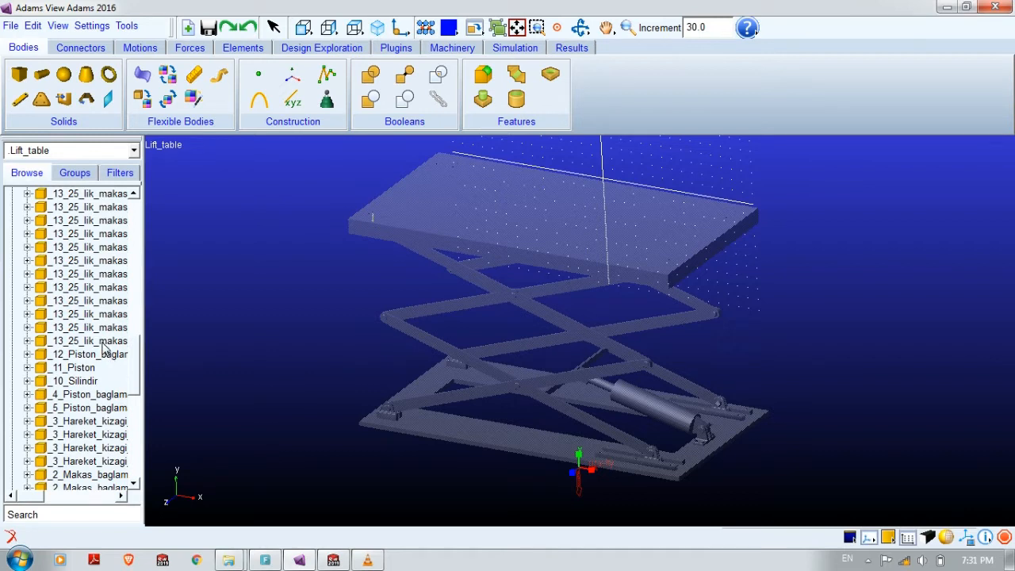
shift+click(103, 343)
key(r)
drag(353, 401, 321, 410)
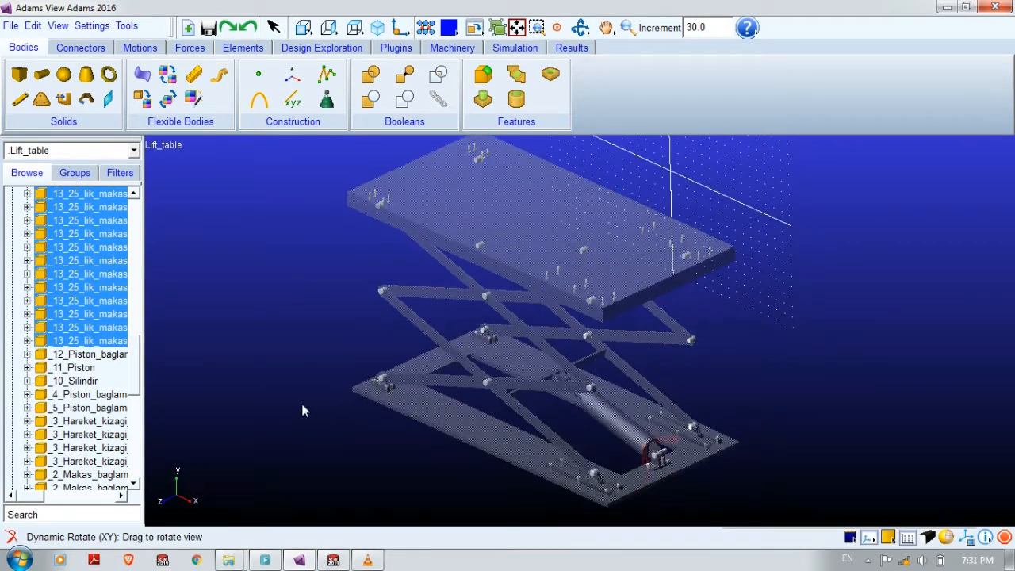
right_click(92, 342)
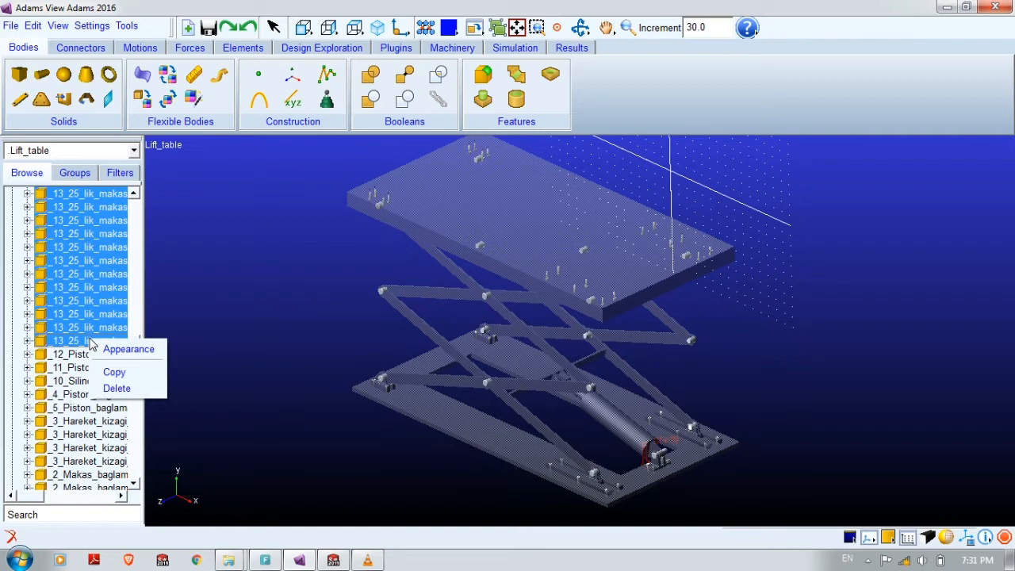
click(117, 388)
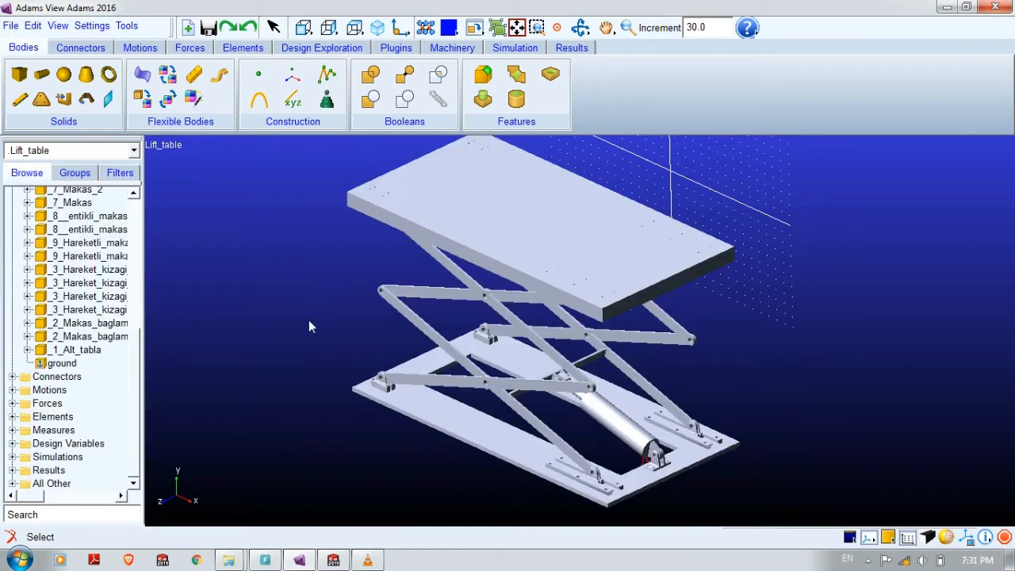
Step: Examine the lift from several angles together with the remaining body list, and highlight the base plate
middle_drag(333, 350, 183, 363)
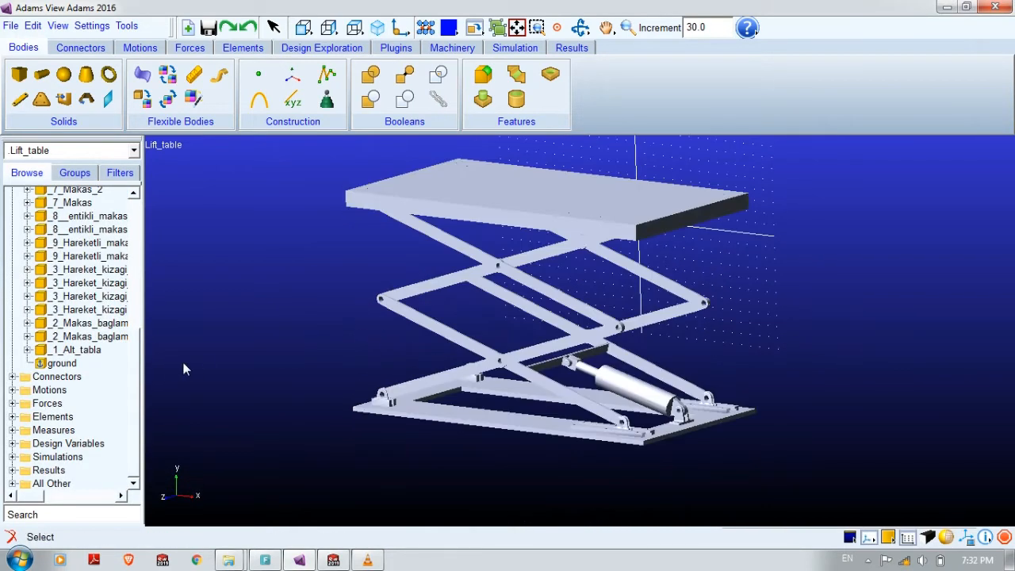
scroll(136, 347, up, 7)
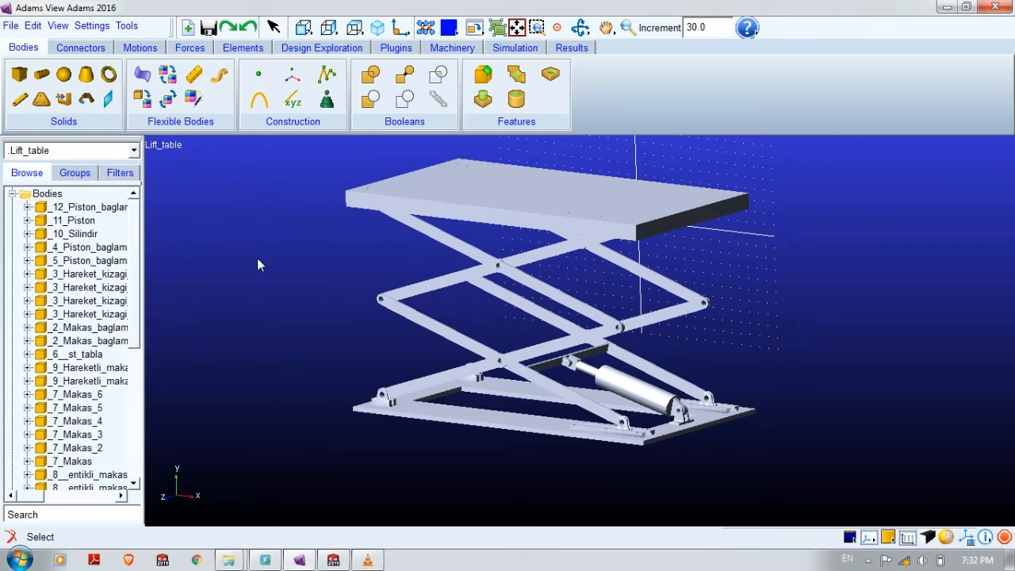
middle_drag(330, 334, 343, 353)
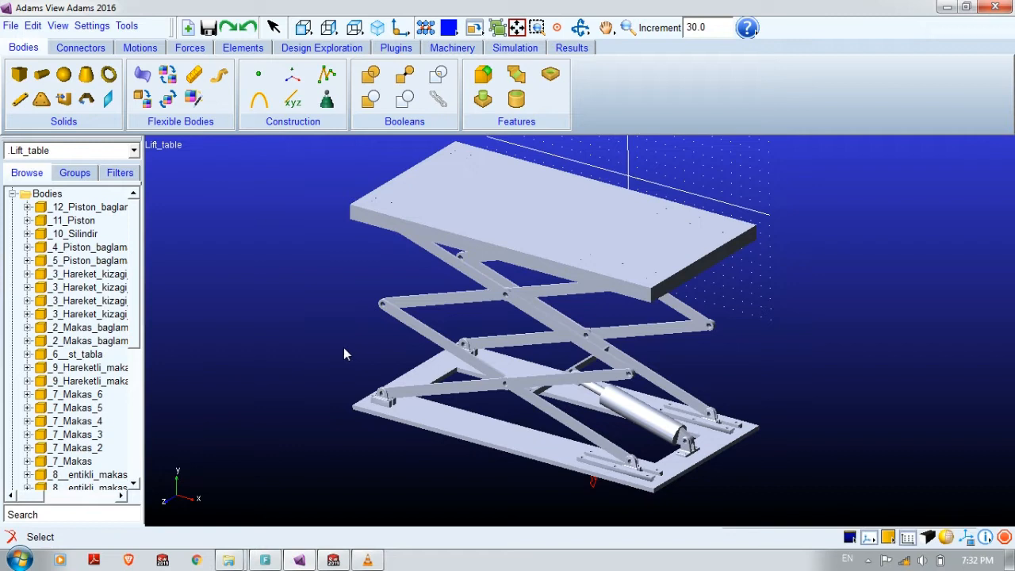
click(321, 399)
middle_drag(328, 397, 366, 408)
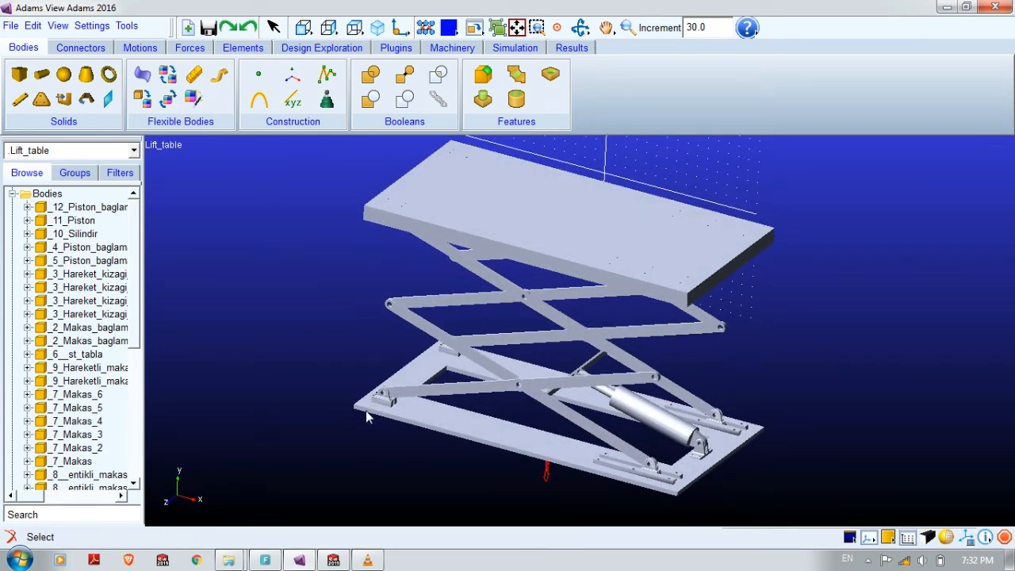
click(366, 414)
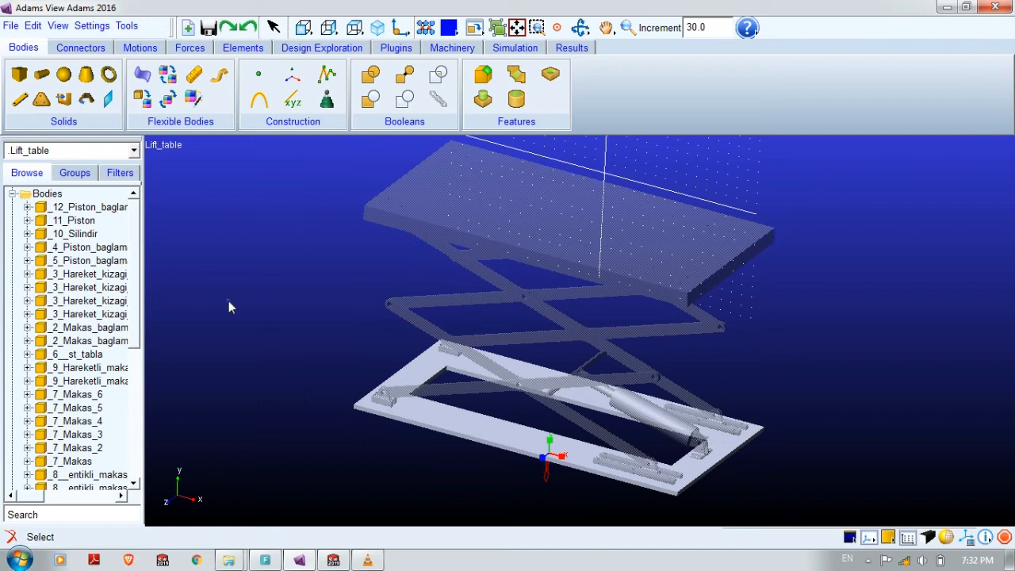
key(s)
Step: Delete the _12_Piston connecting pin body at the end of the piston rod
click(103, 209)
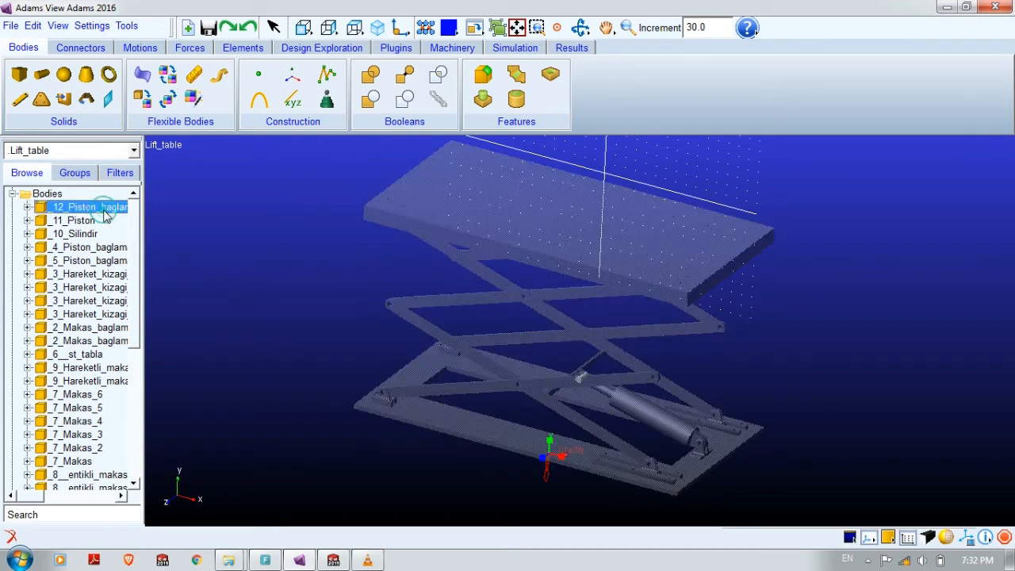
key(r)
drag(432, 421, 594, 399)
key(z)
right_click(69, 214)
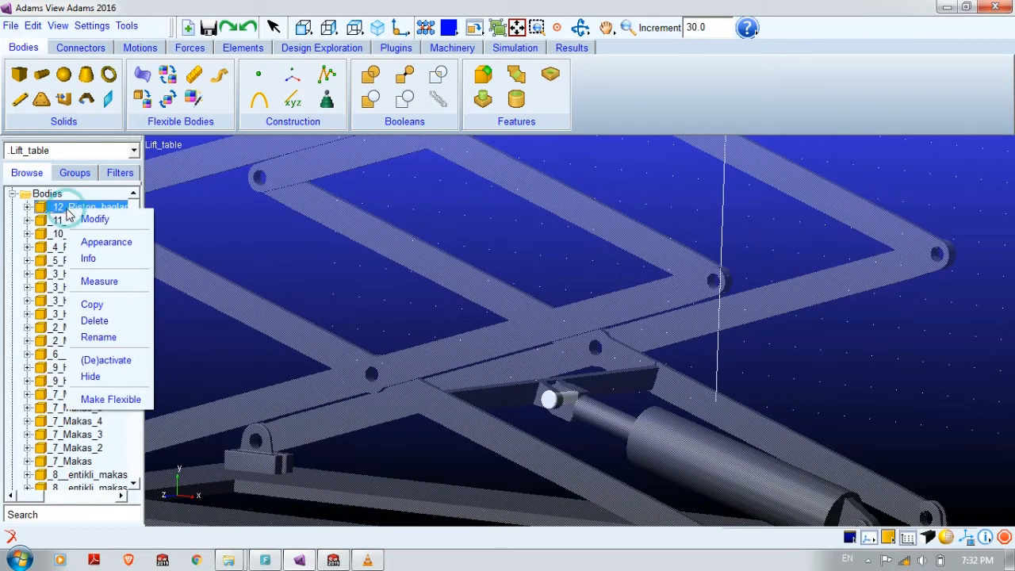
click(94, 321)
Step: Rename the _11_Piston body as Piston
key(t)
drag(396, 452, 456, 341)
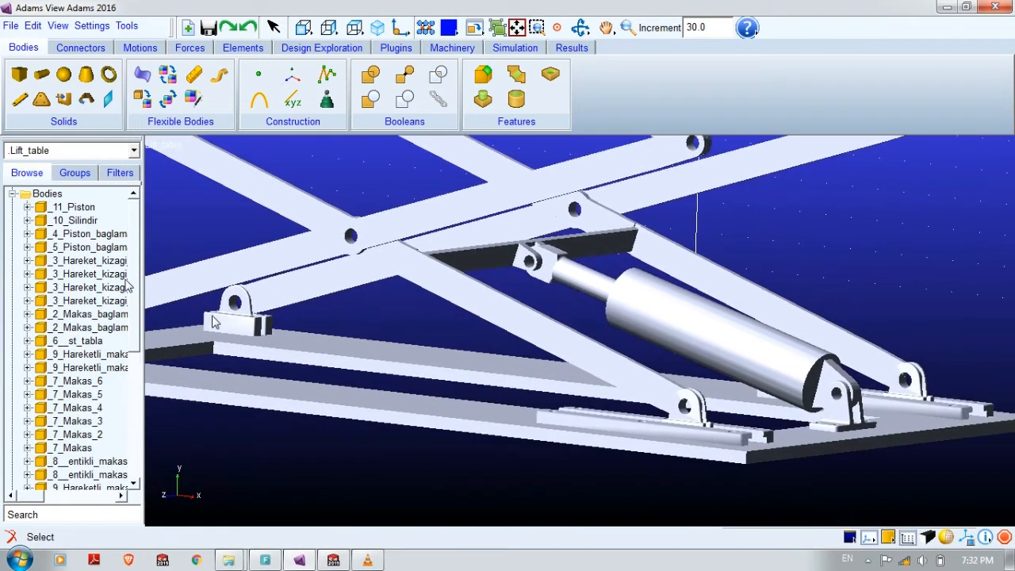
click(80, 207)
click(85, 207)
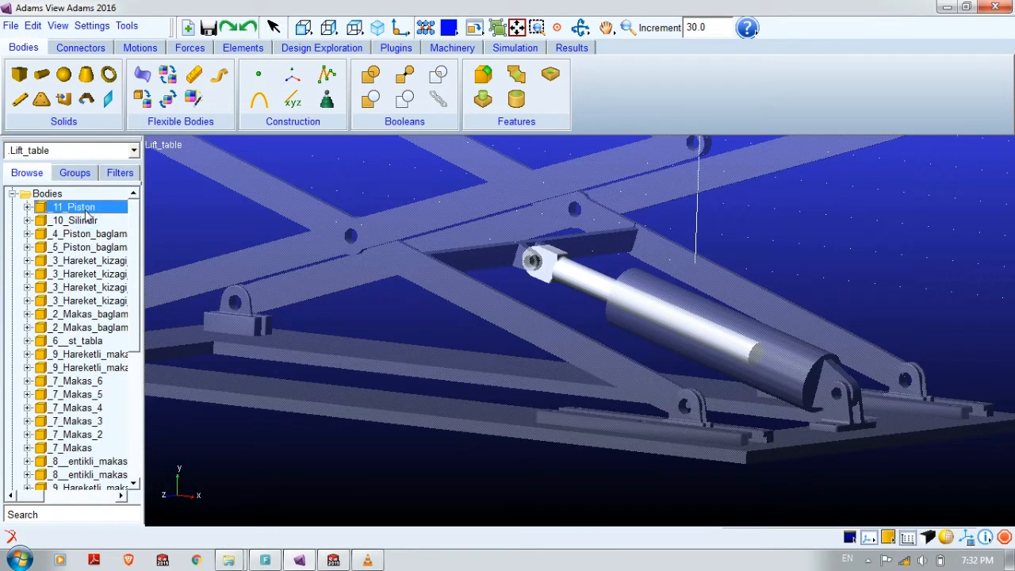
text(Pis)
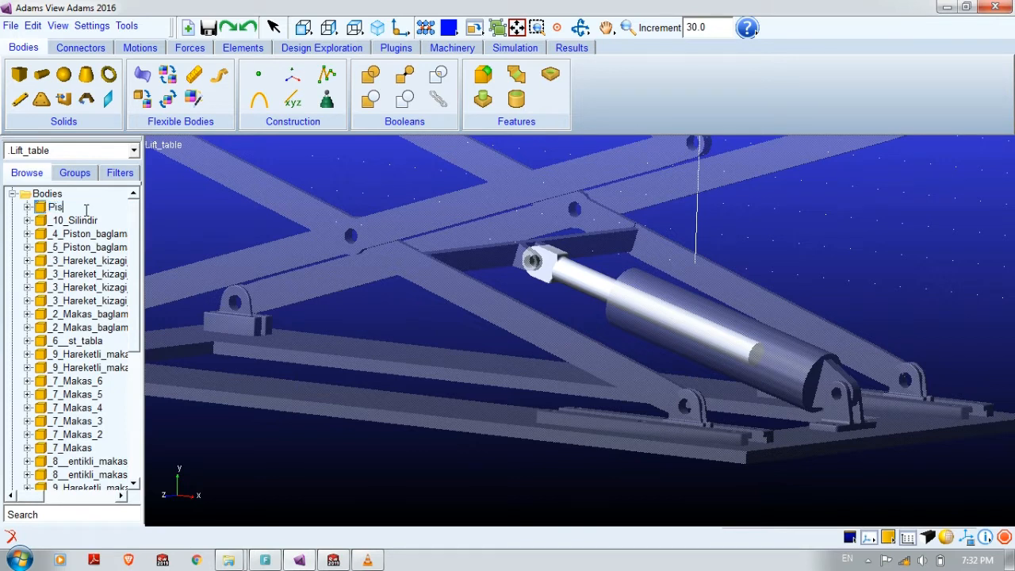
text(ton)
key(Return)
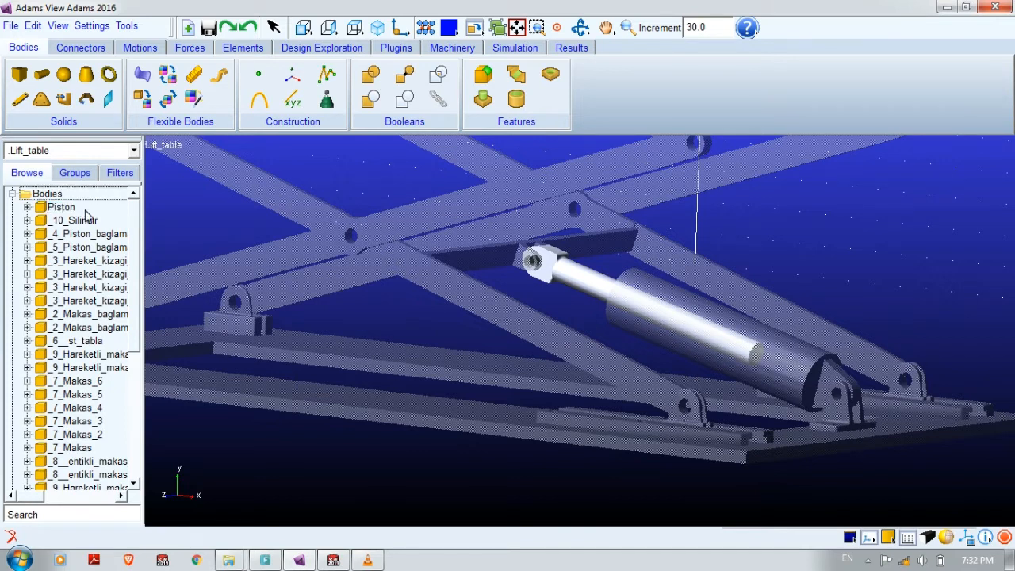
Step: Rename the _10_Silindir body as Cylinder
click(85, 222)
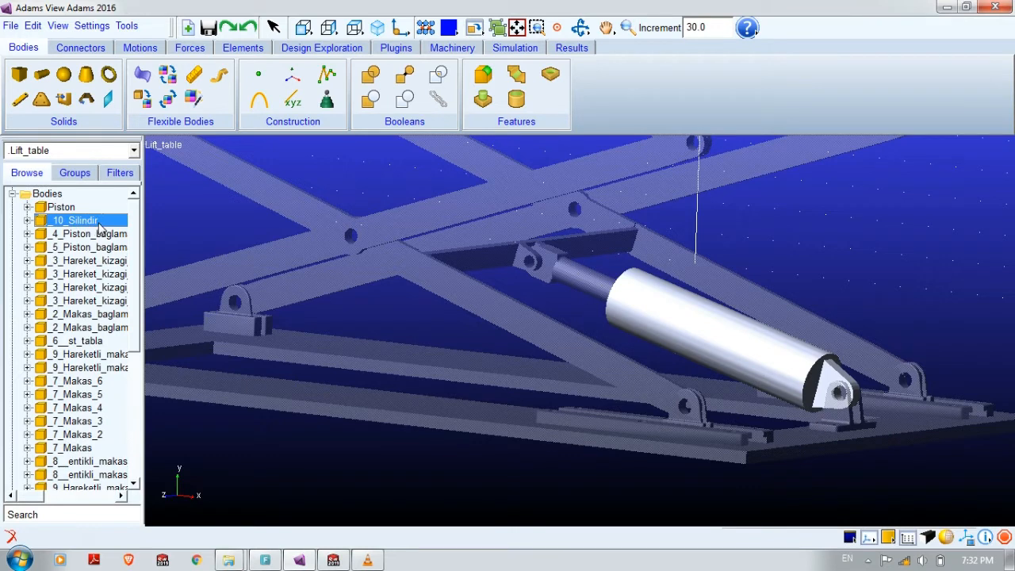
click(108, 222)
text(Cy)
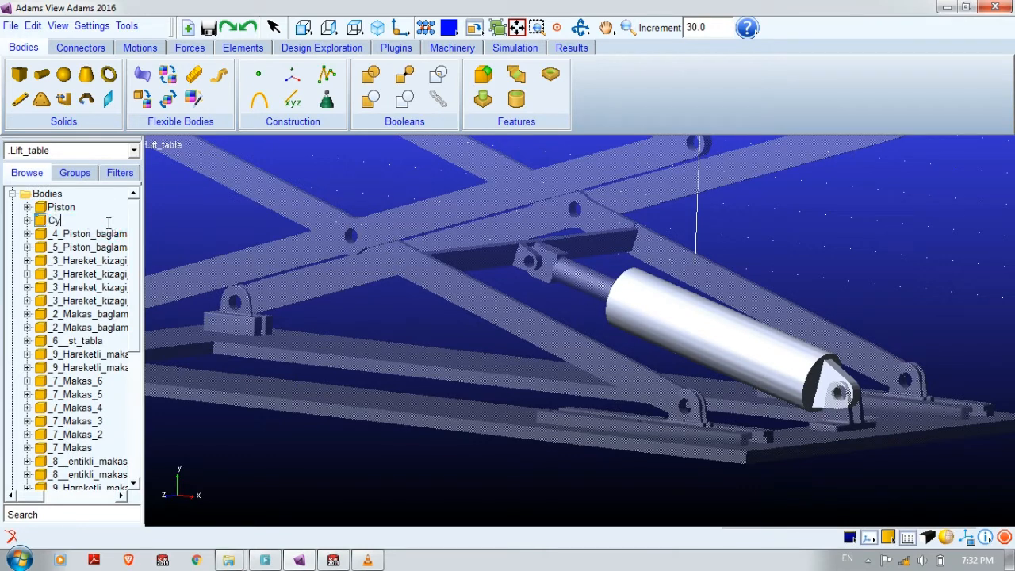
text(linder)
key(Return)
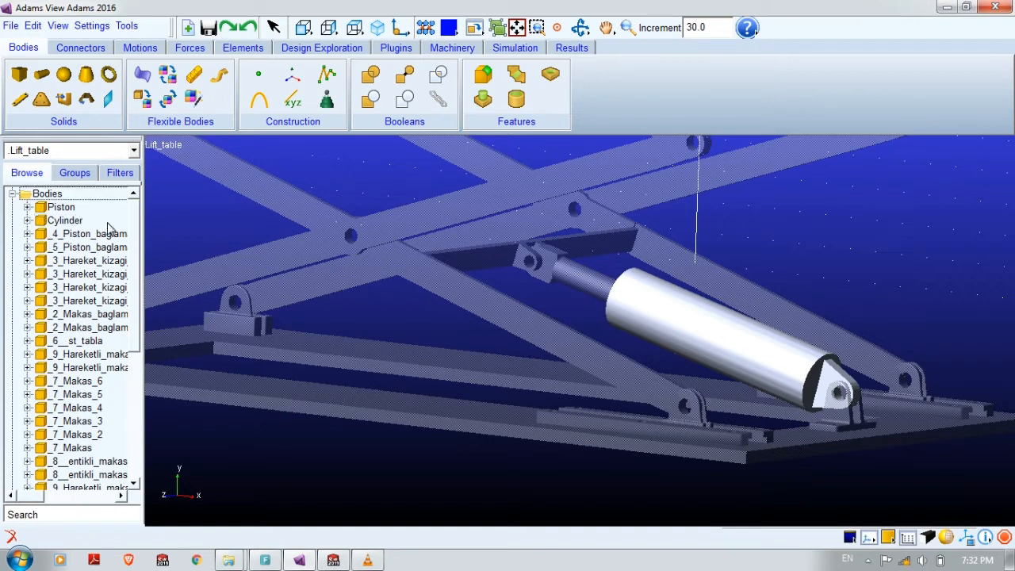
Step: Rename the _4_Piston bracket body that supports the cylinder's lower end as Cylinder_Pivote
right_click(67, 226)
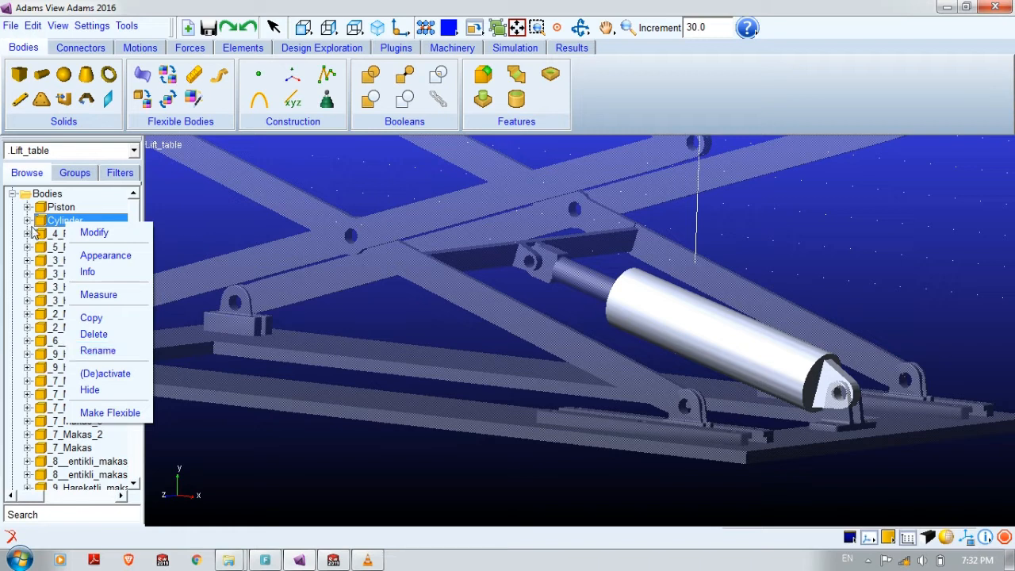
click(55, 234)
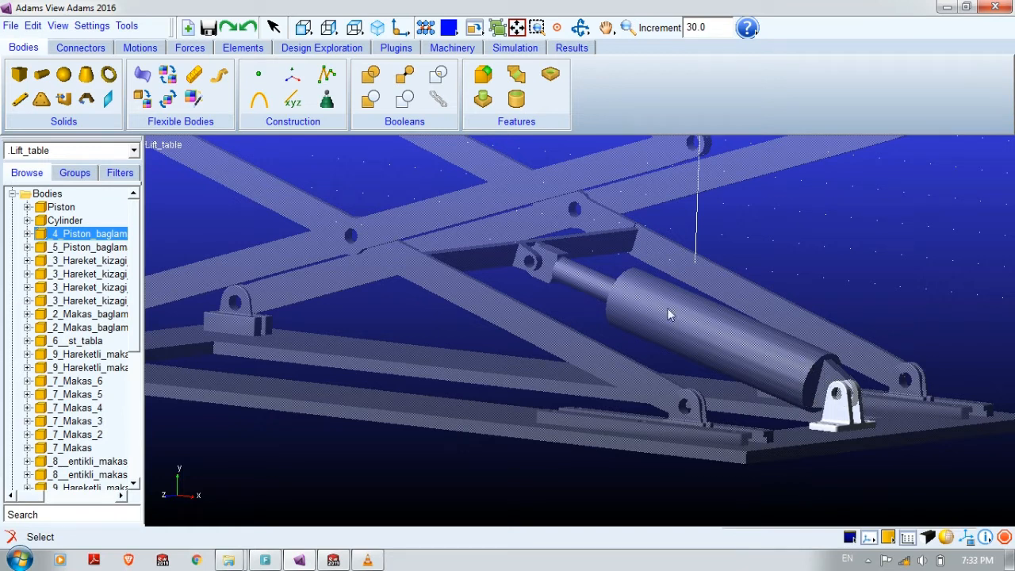
click(91, 234)
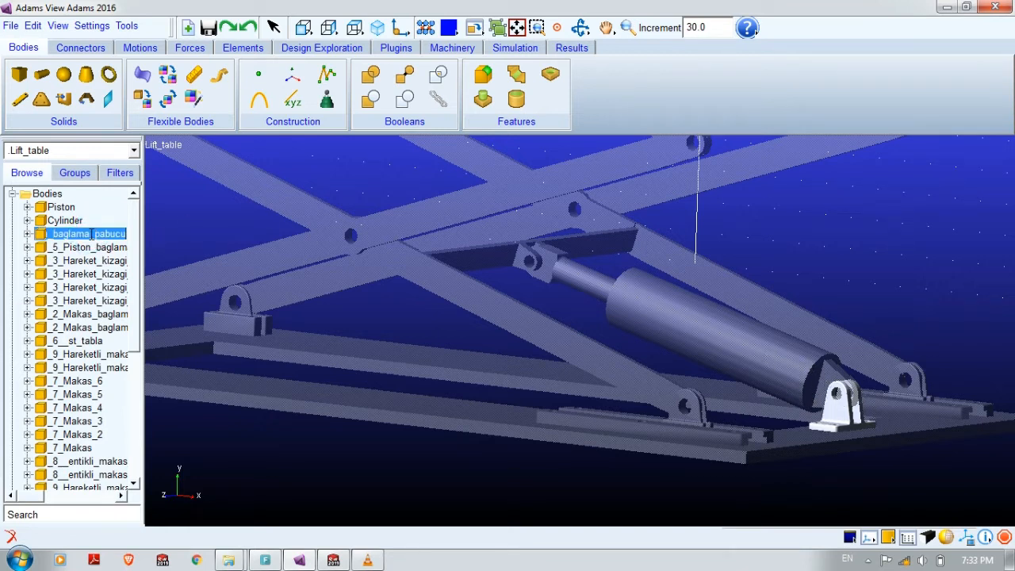
text(Cylinder_Pivote)
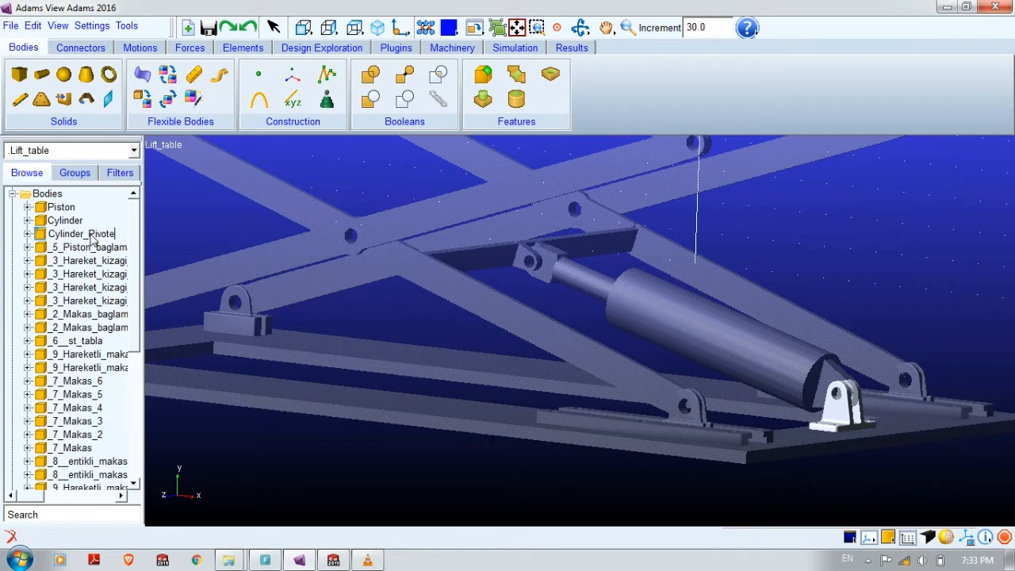
key(Return)
Step: Rename the _5_Piston body, the bar joining the piston rod to the scissor arms, as Cross_Member
key(r)
drag(952, 317, 951, 344)
key(t)
drag(890, 462, 894, 259)
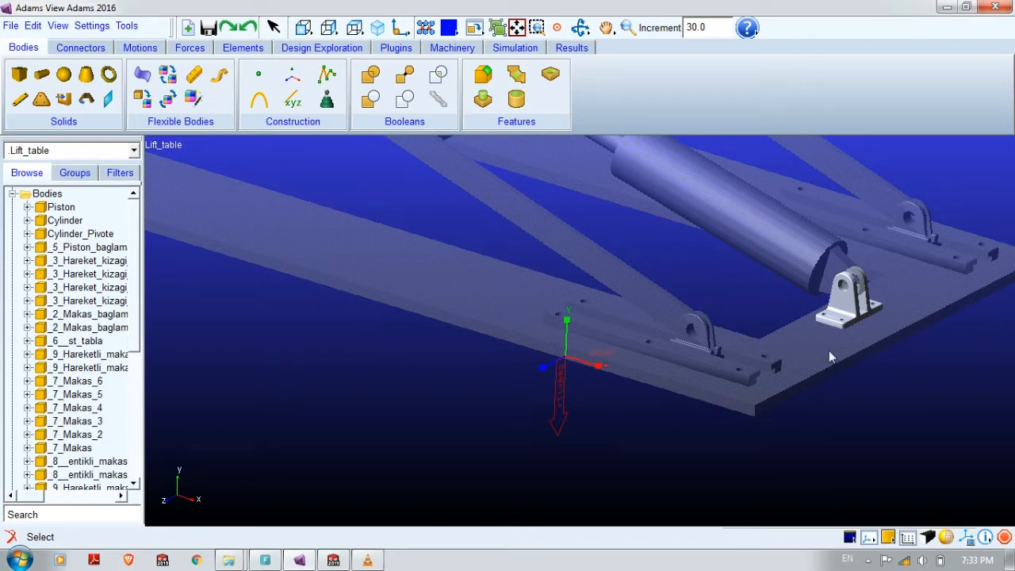
key(t)
drag(820, 379, 801, 460)
key(z)
click(104, 247)
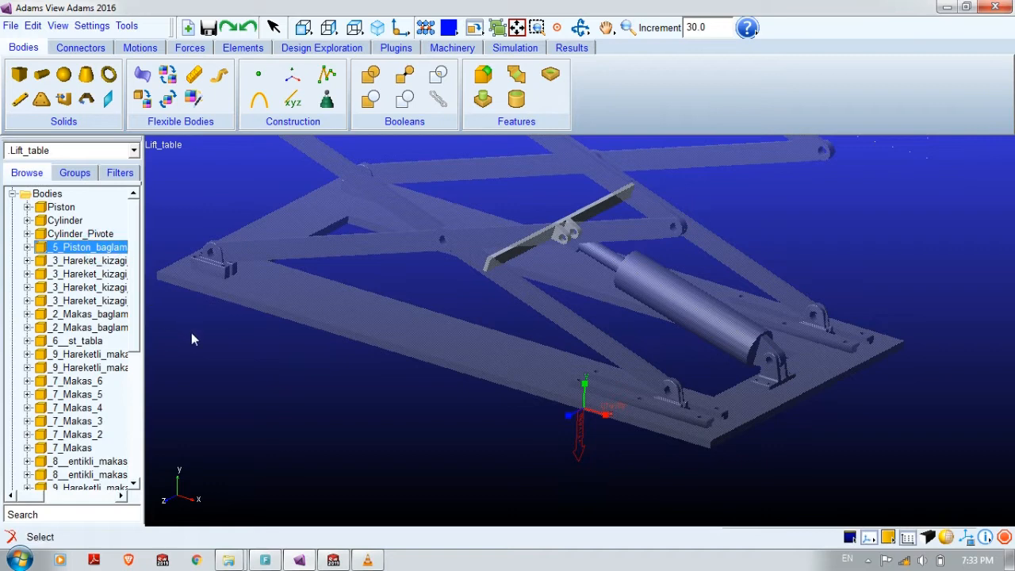
key(r)
drag(403, 385, 378, 385)
key(t)
drag(410, 333, 464, 442)
double_click(110, 249)
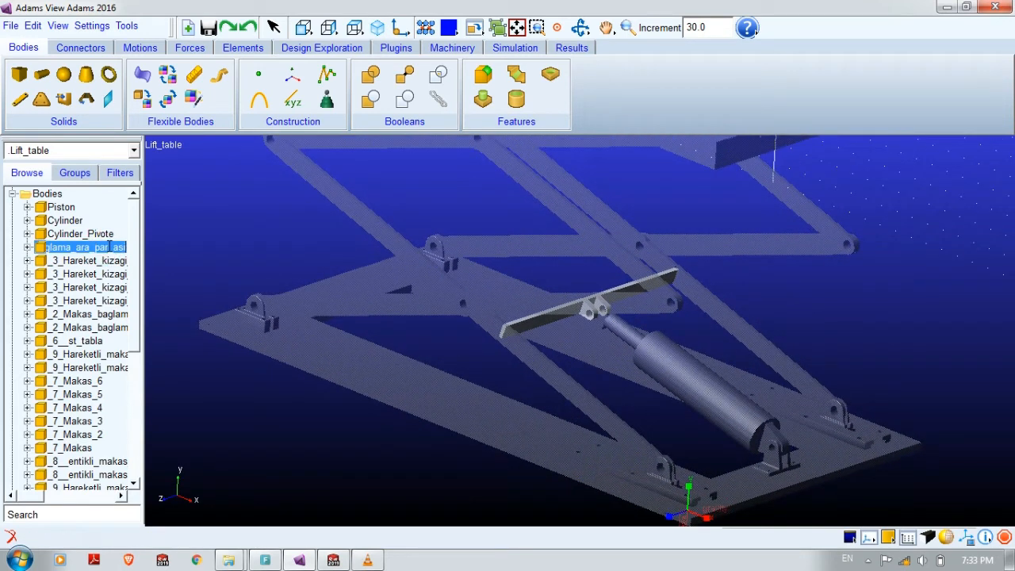
text(Cross_Member)
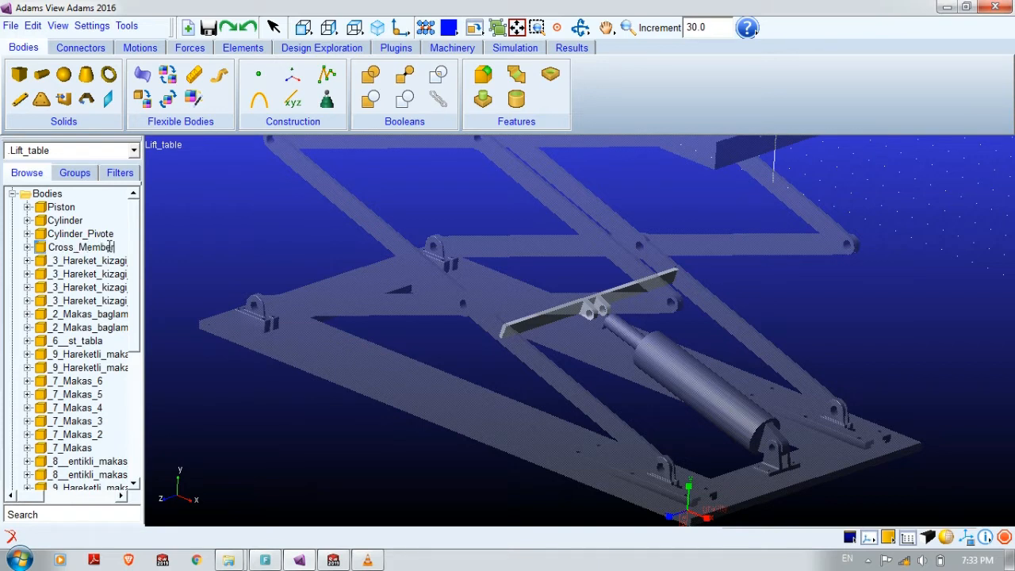
key(Return)
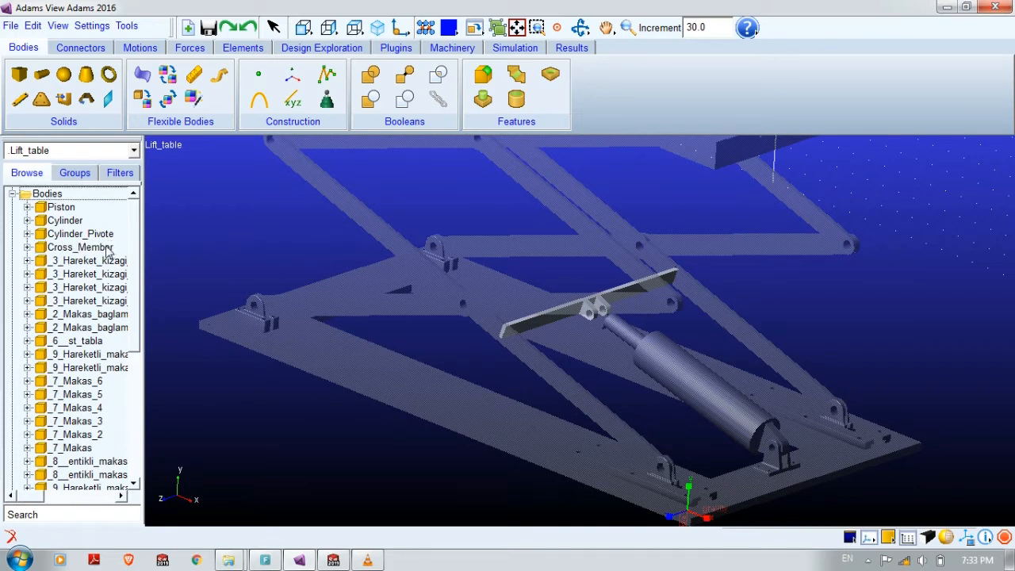
Step: Examine the four _3_Hareket_kizagi bodies one by one, viewing the platform's underside to identify where each rail sits
click(103, 262)
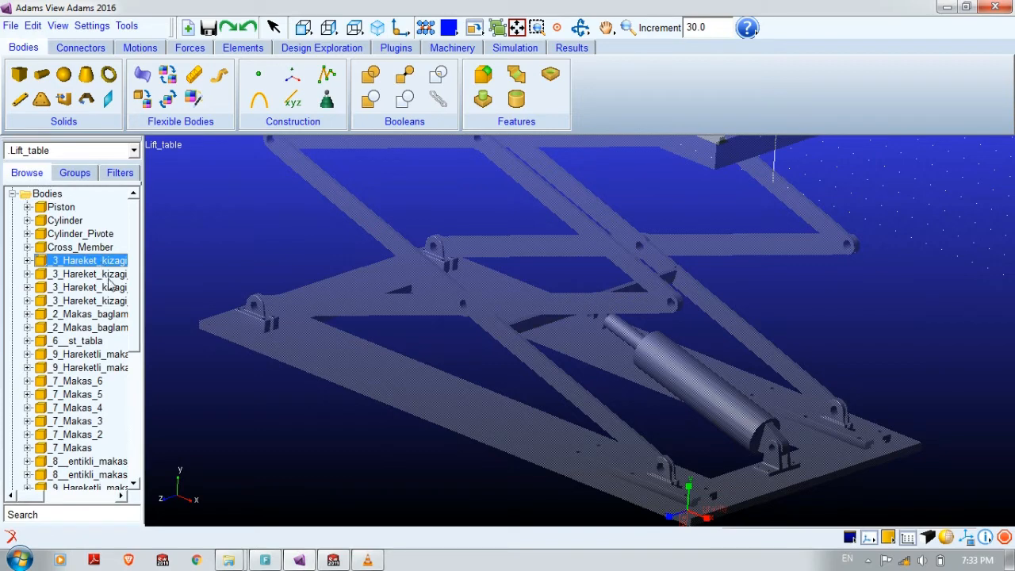
key(r)
drag(340, 348, 383, 324)
key(t)
drag(402, 275, 429, 395)
key(t)
drag(596, 336, 582, 421)
key(r)
key(t)
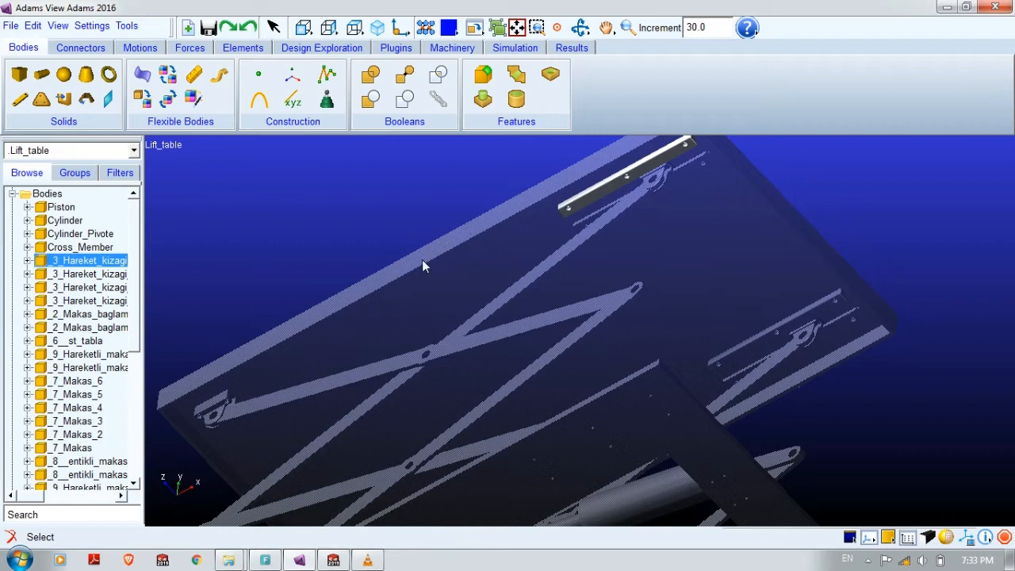
key(r)
drag(441, 227, 730, 341)
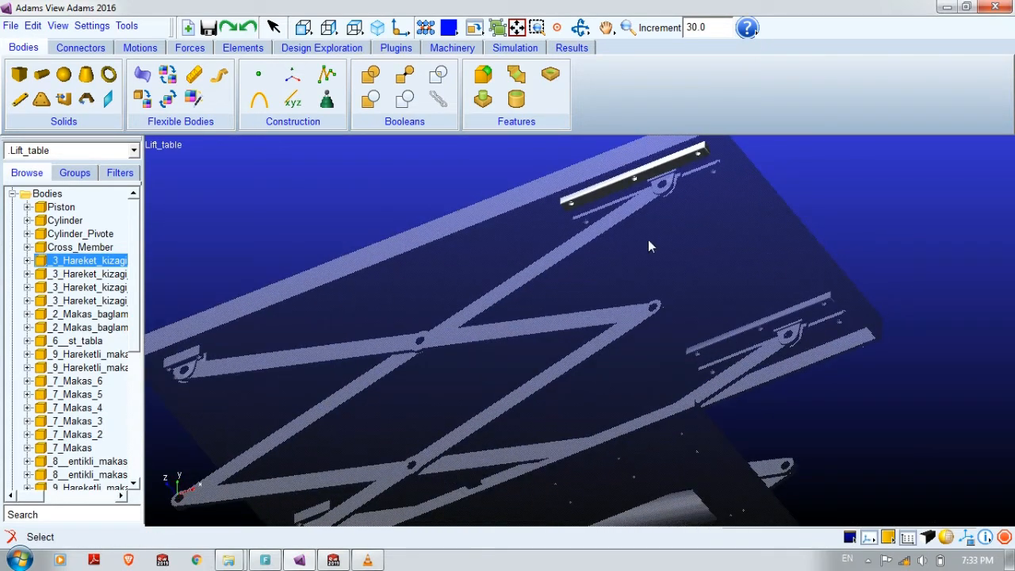
key(r)
drag(537, 249, 520, 301)
key(z)
key(r)
click(101, 274)
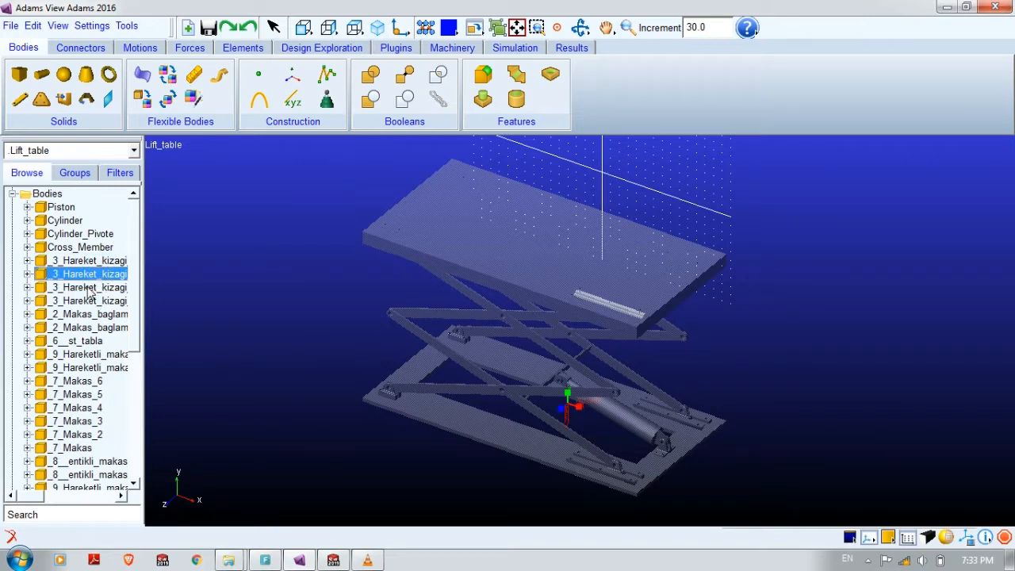
click(90, 289)
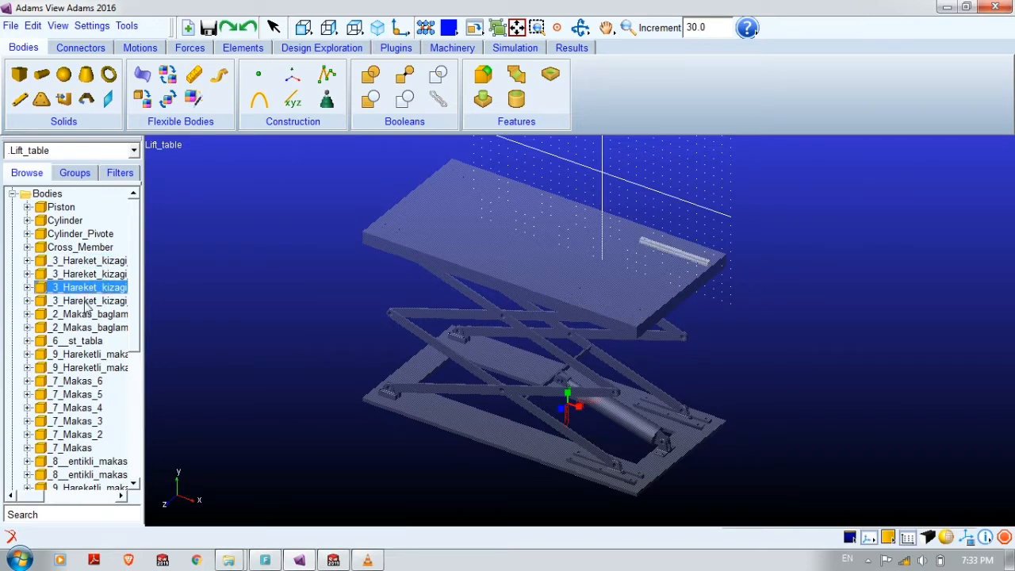
click(85, 302)
Step: Locate the two _2_Makas_baglam bracket bodies beneath the platform by highlighting each of them
click(82, 315)
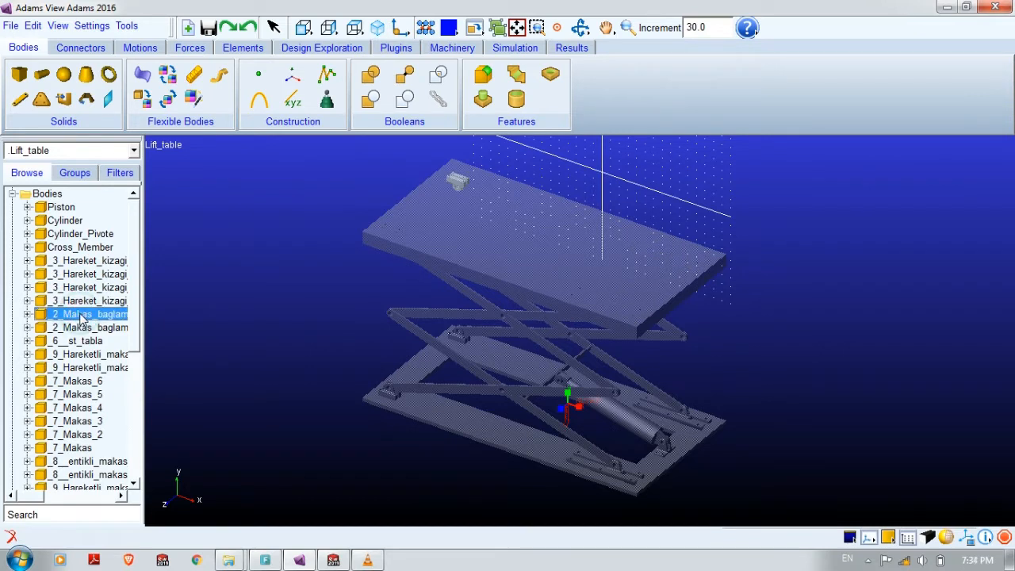
key(r)
drag(297, 258, 388, 199)
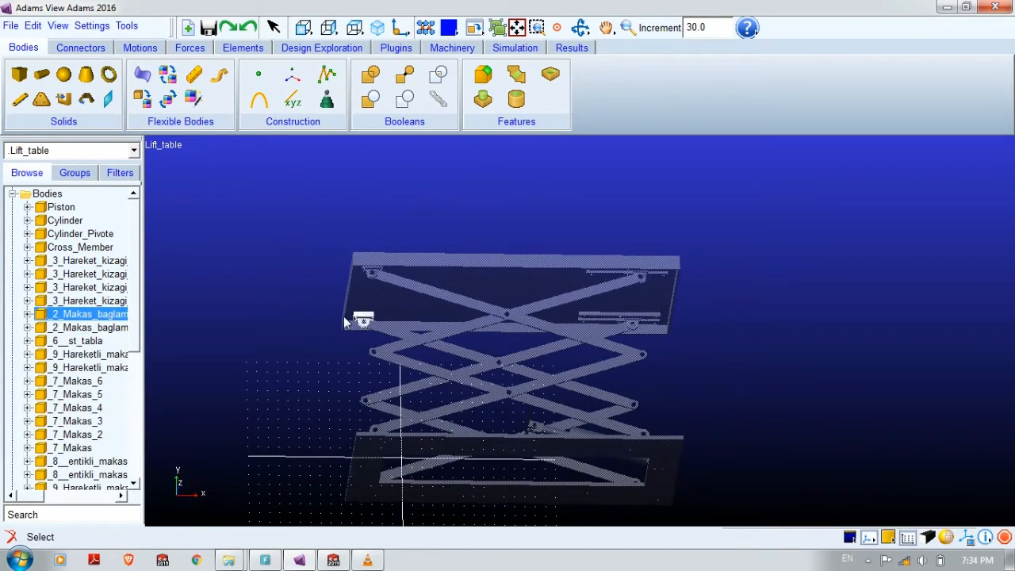
click(83, 328)
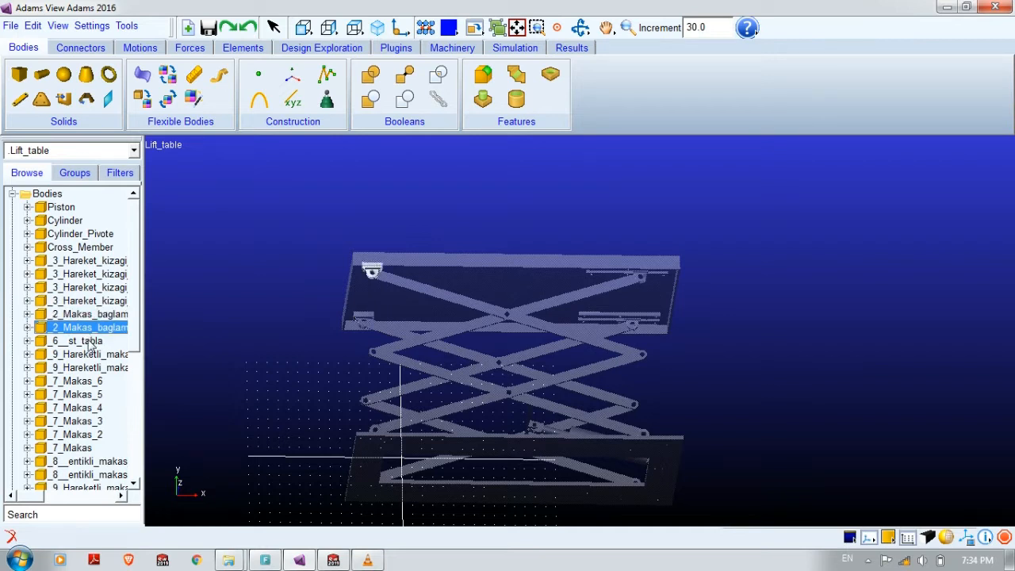
Step: Rename the _6__st_tabla body, the large top plate, as Platform
click(90, 343)
key(r)
drag(510, 277, 392, 341)
click(101, 343)
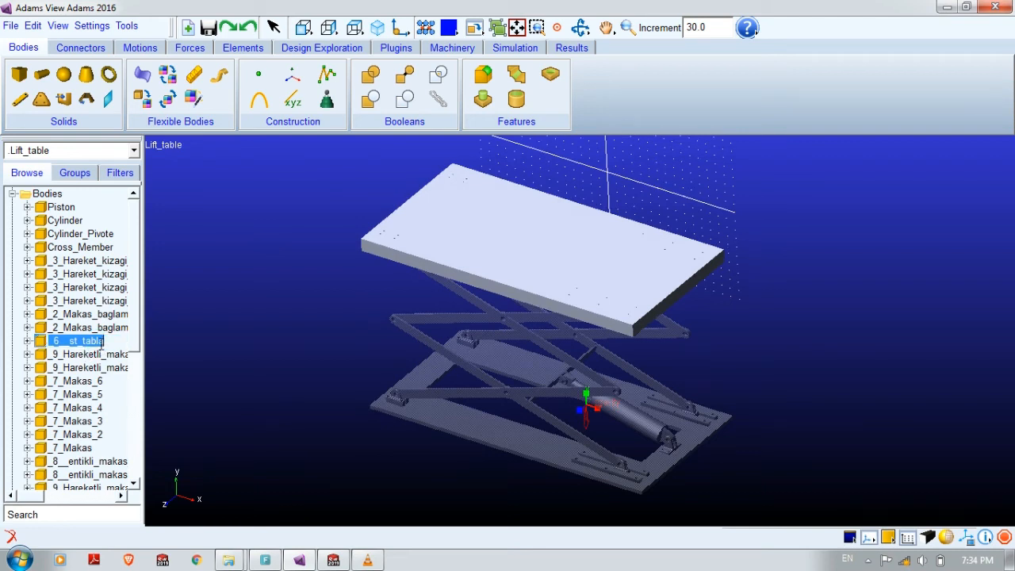
text(Platform)
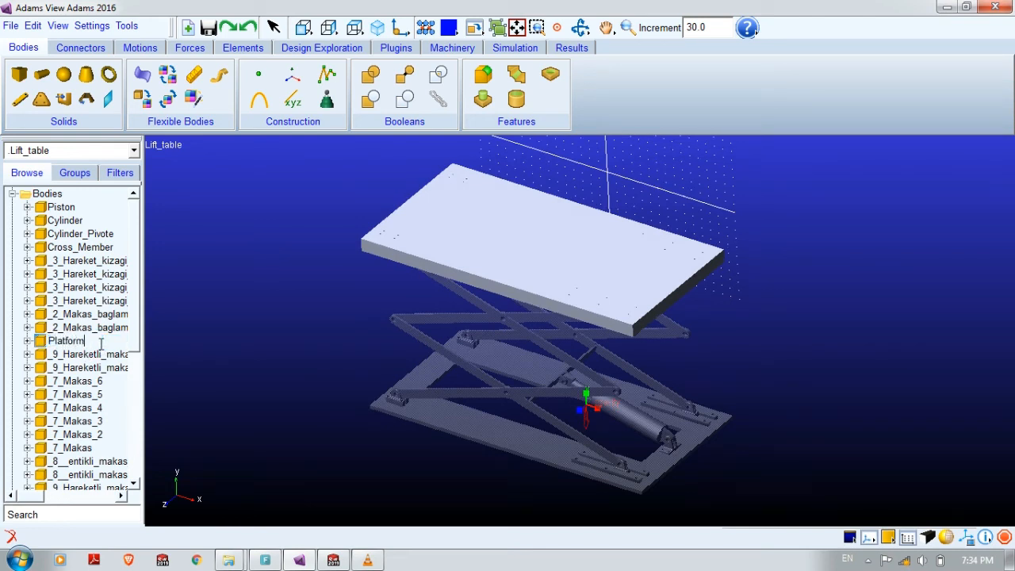
key(Return)
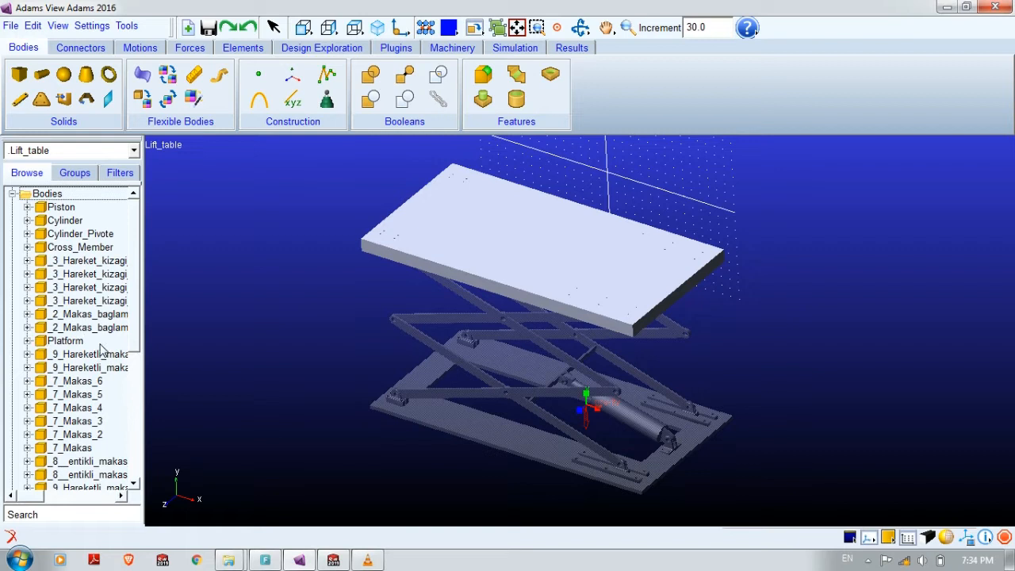
Step: Define the Platform body's mass by Geometry and Material Type with steel as the material
double_click(65, 341)
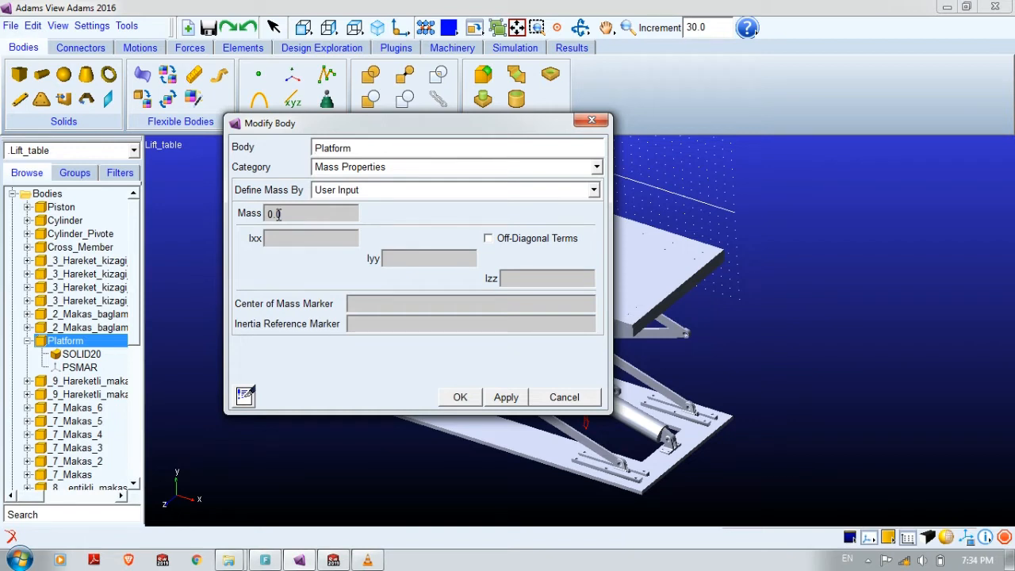
click(456, 190)
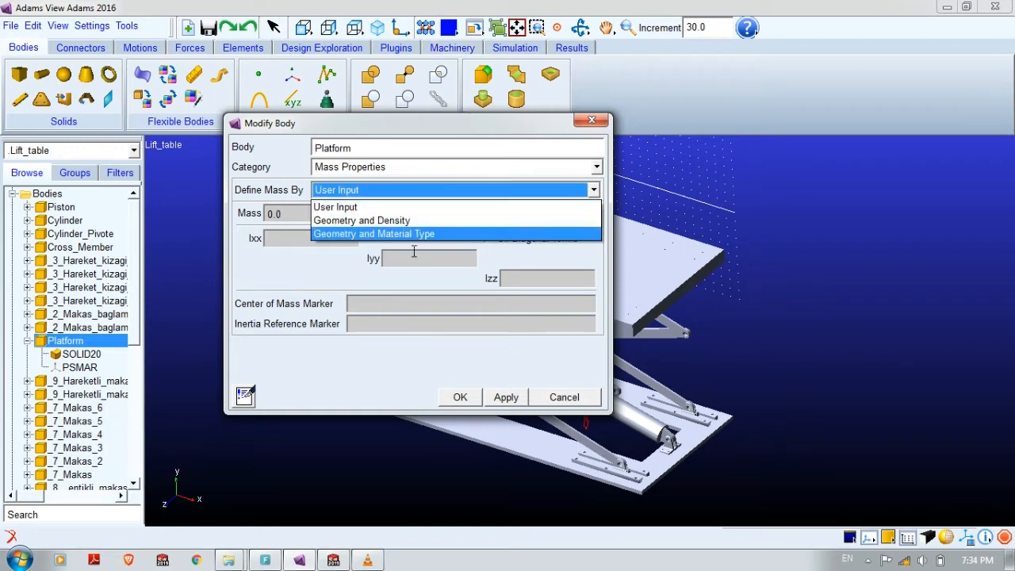
click(367, 205)
click(366, 193)
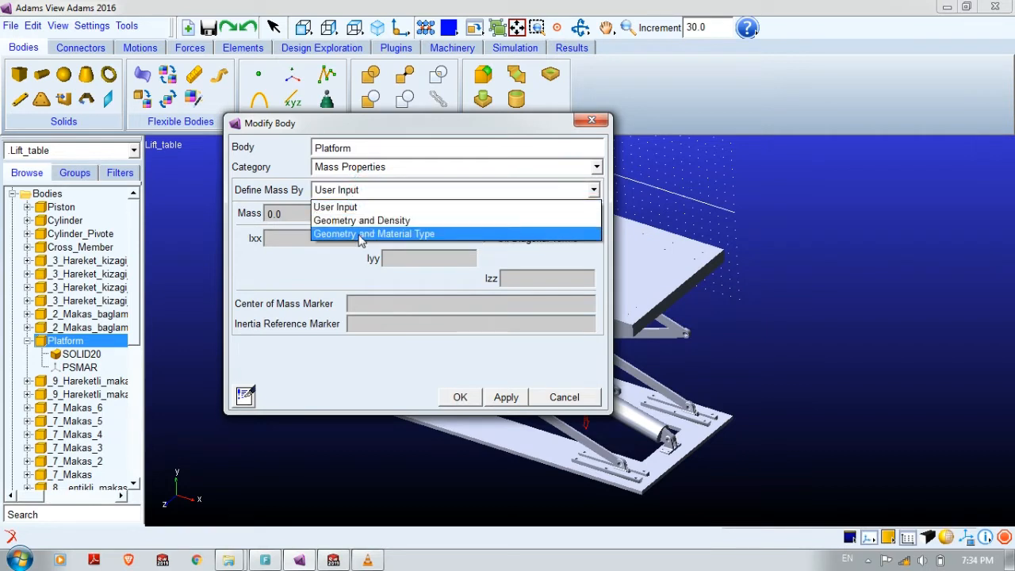
click(360, 234)
right_click(341, 213)
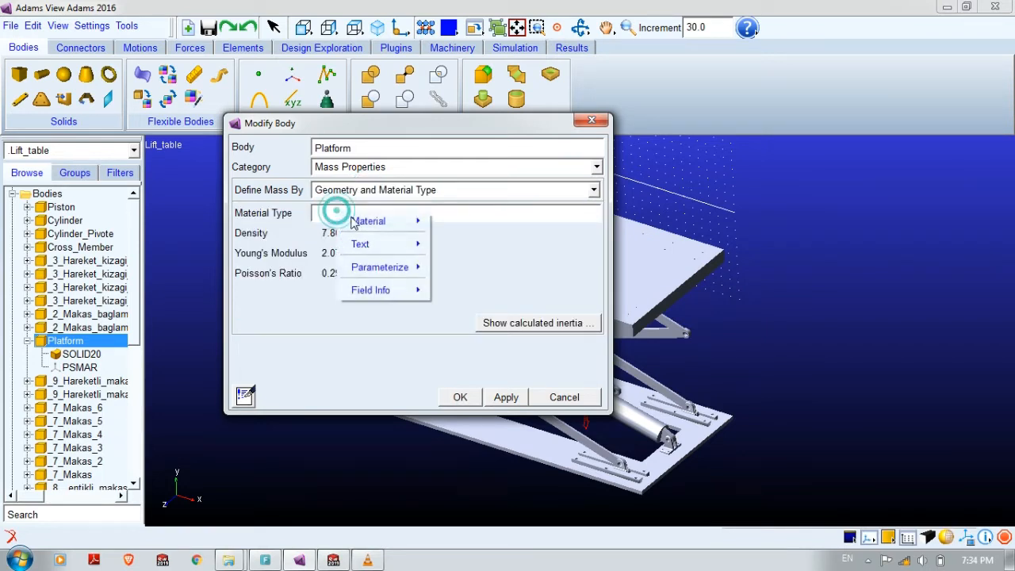
mouse_move(360, 223)
mouse_move(449, 261)
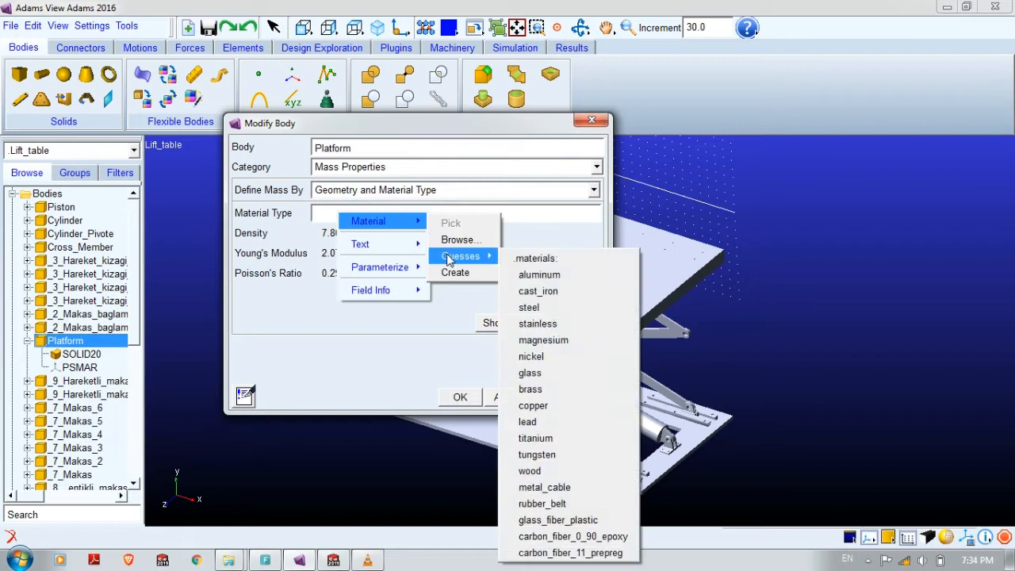
click(532, 311)
click(507, 396)
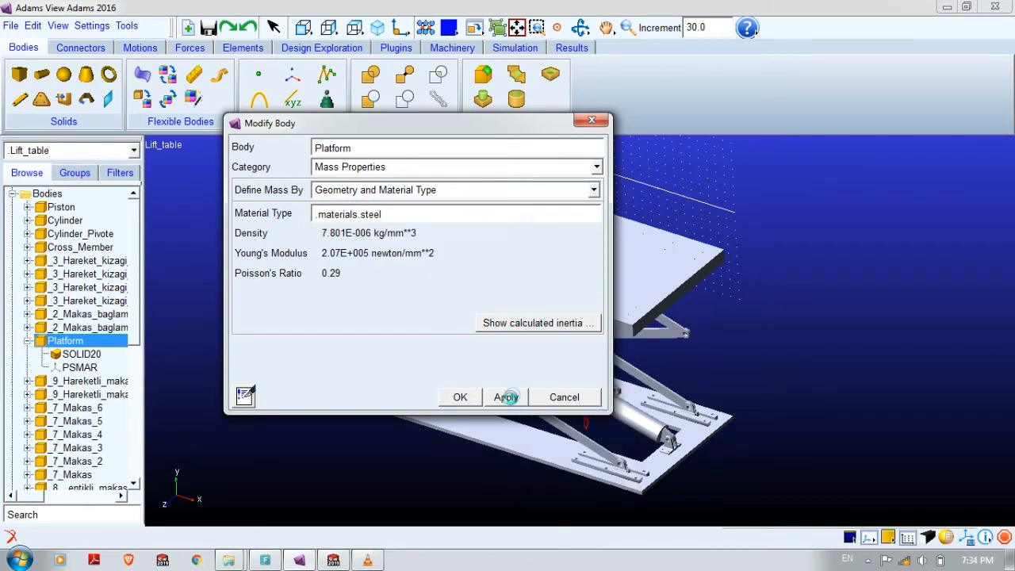
click(460, 397)
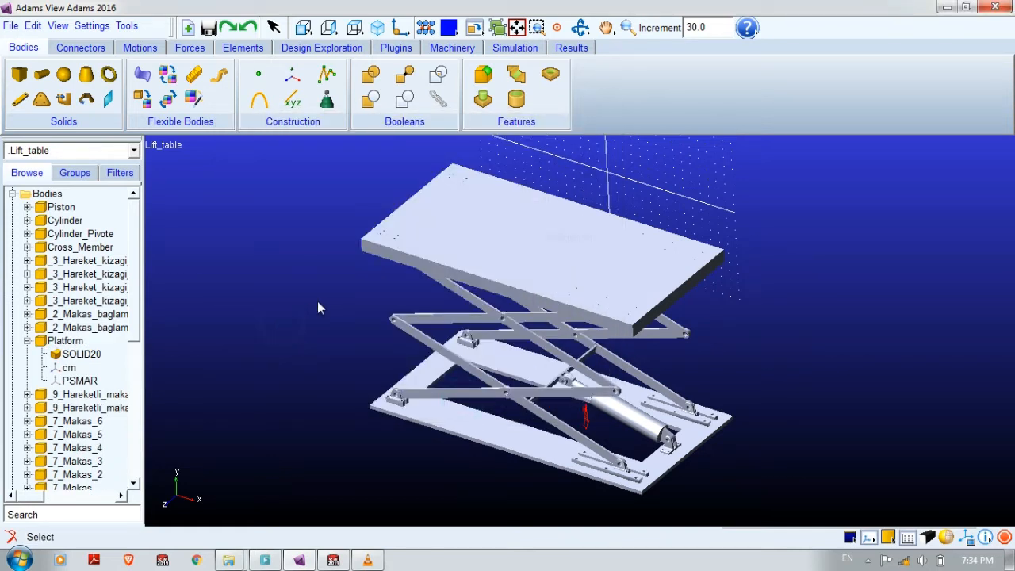
click(28, 341)
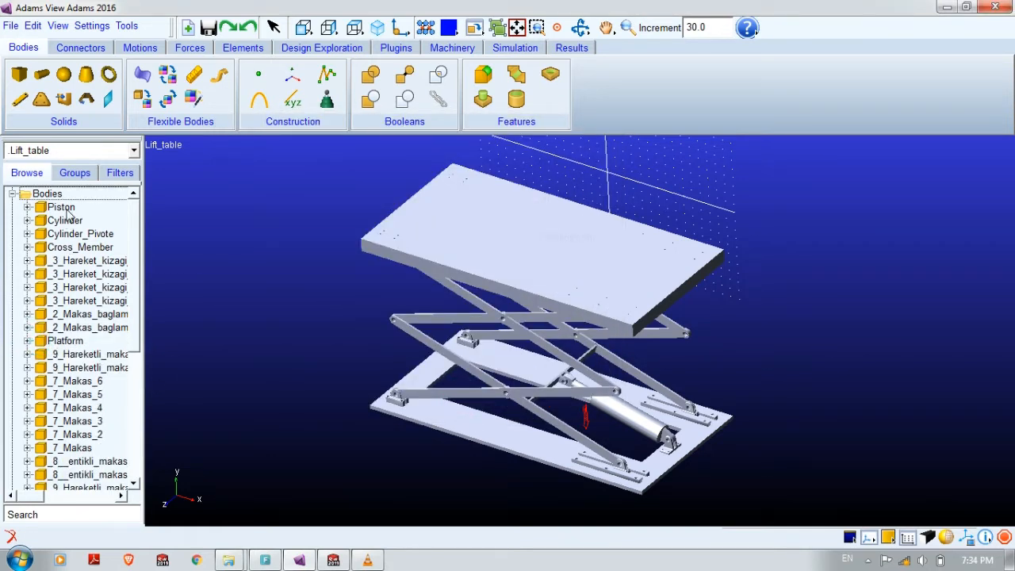
Step: Define the Piston body's mass by Geometry and Material Type, using steel
double_click(63, 207)
click(380, 191)
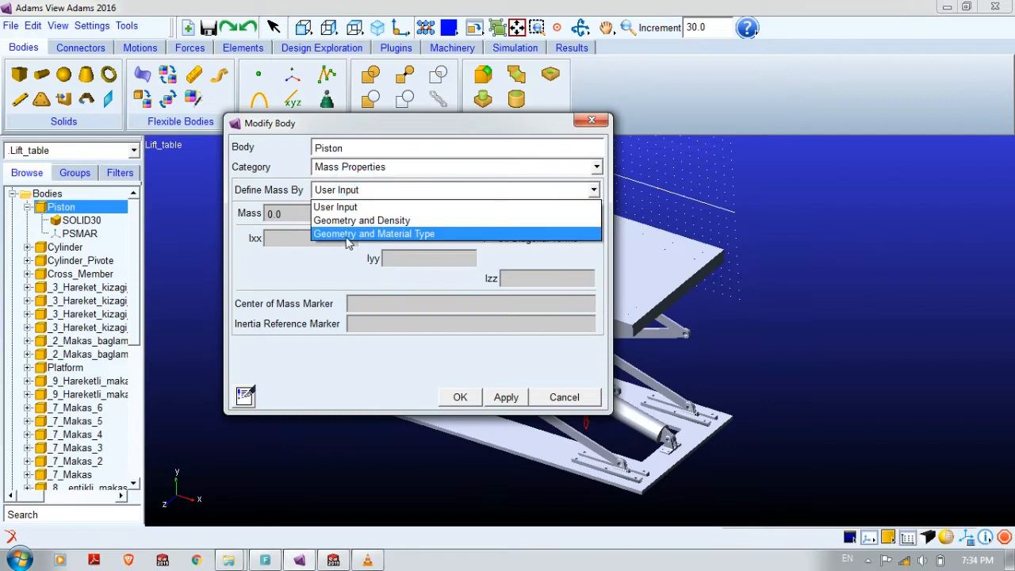
click(381, 233)
right_click(338, 210)
mouse_move(382, 222)
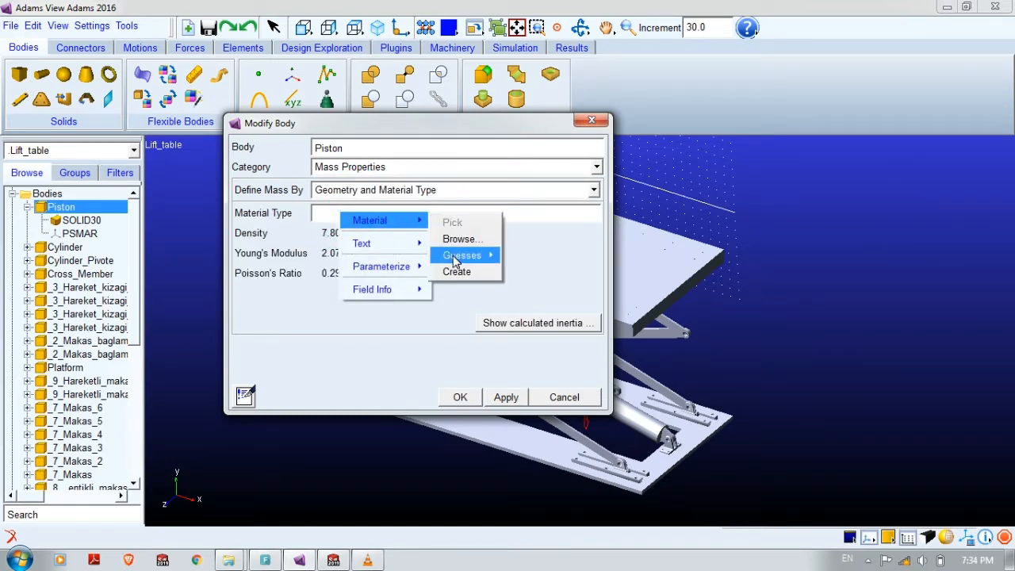
mouse_move(466, 255)
click(537, 311)
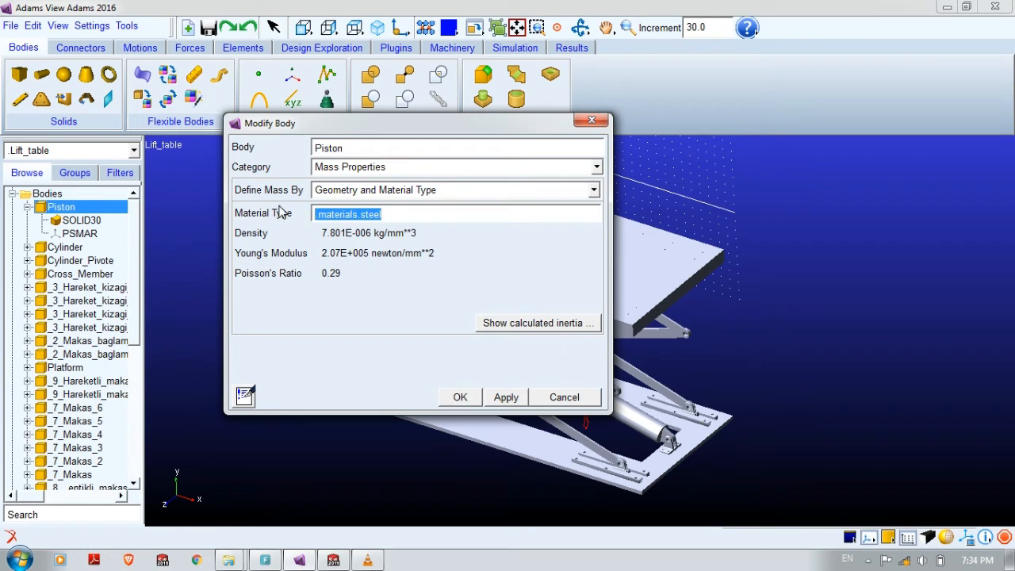
click(456, 394)
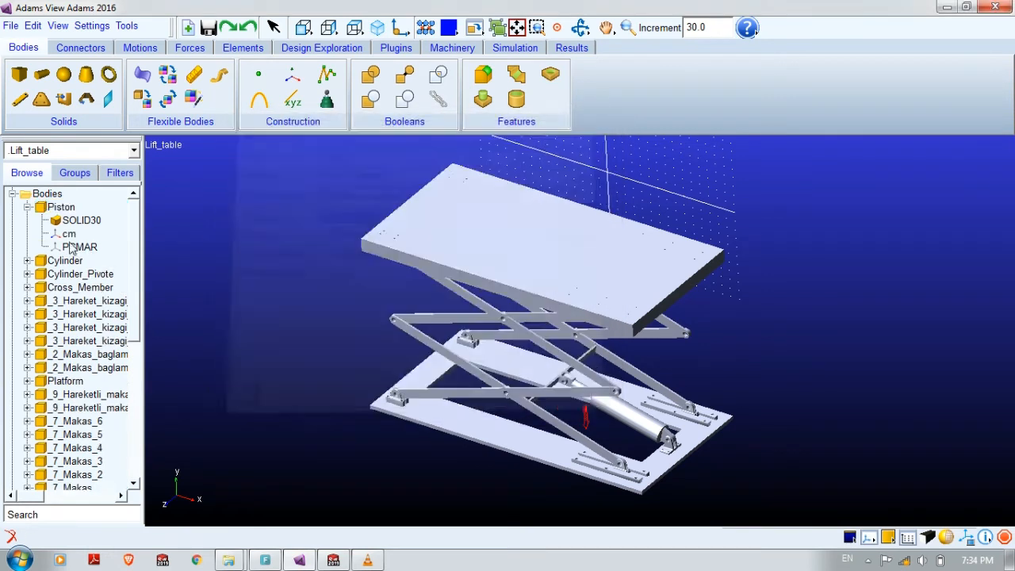
Step: Define the Cylinder body's mass by Geometry and Material Type
double_click(69, 263)
click(356, 194)
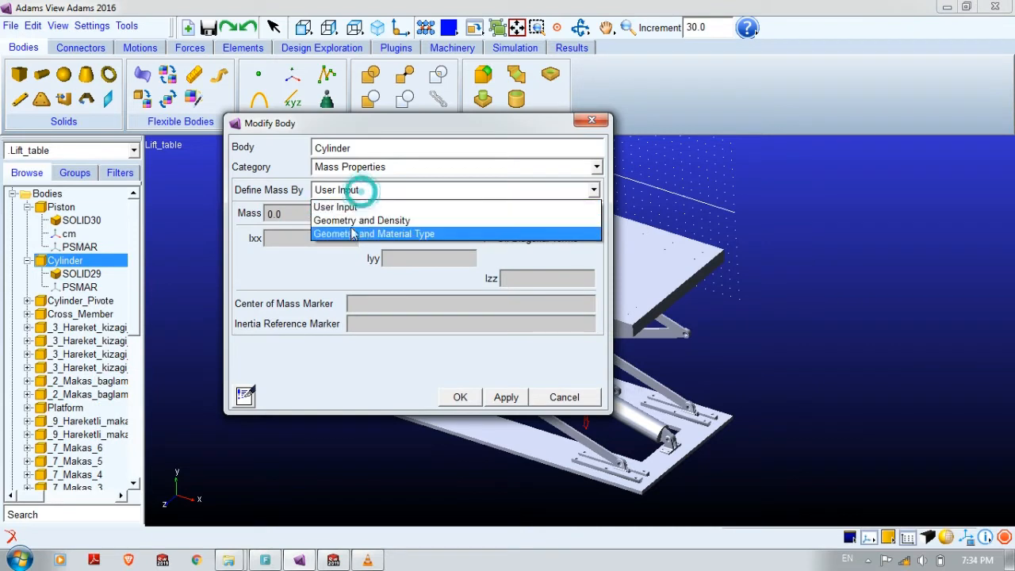
click(349, 231)
click(461, 399)
Step: Define the Cylinder_Pivote body's mass by Geometry and Material Type with .materials.steel as the material
double_click(75, 314)
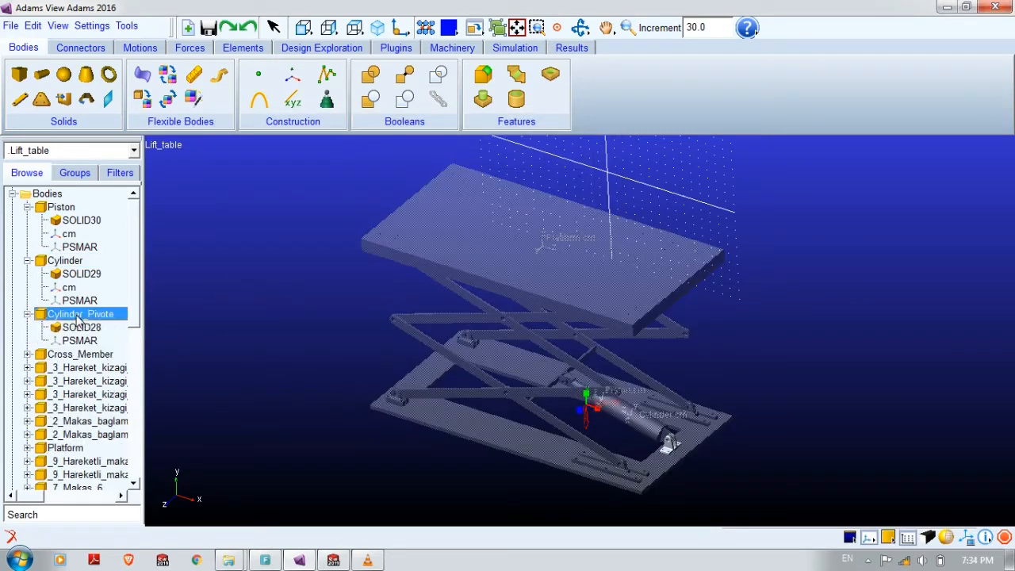
click(418, 193)
click(385, 233)
click(363, 214)
text(.materials.steel)
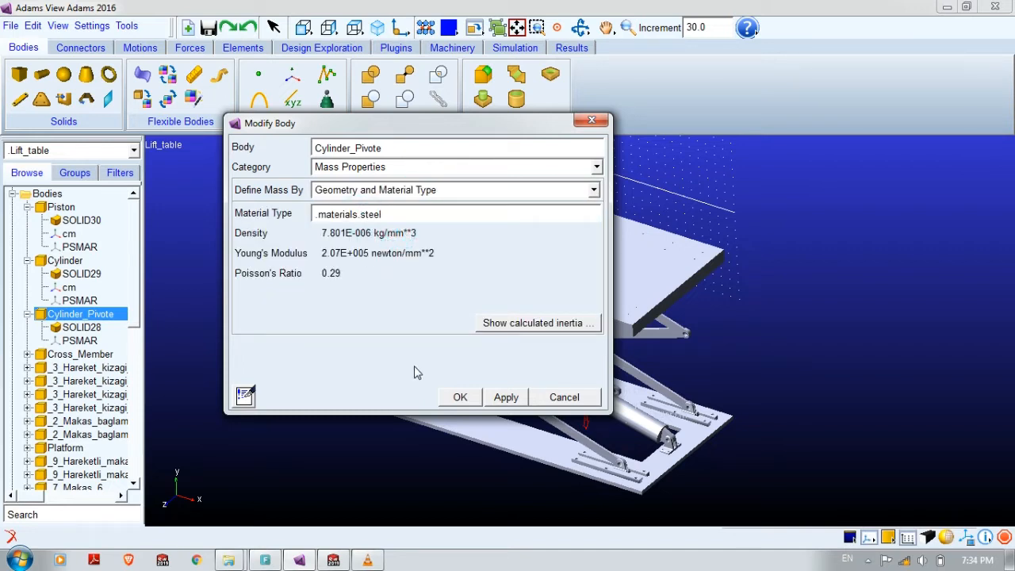
click(457, 397)
Step: Examine the hydraulic cylinder, its pivot bracket and the surrounding base from close up and from the whole lift's view
key(r)
drag(516, 479, 510, 459)
key(t)
drag(568, 471, 541, 357)
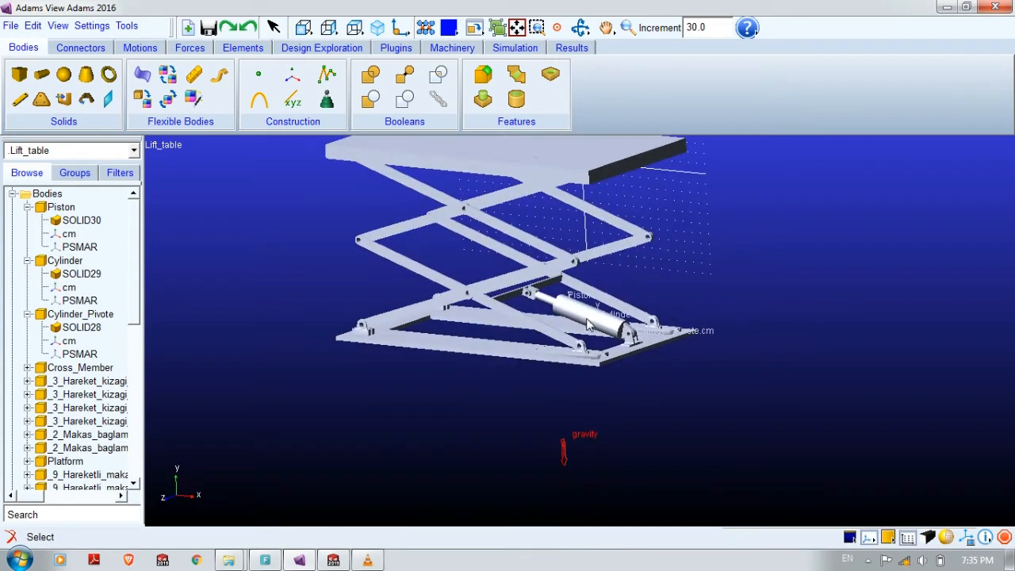
key(z)
drag(588, 328, 614, 250)
key(r)
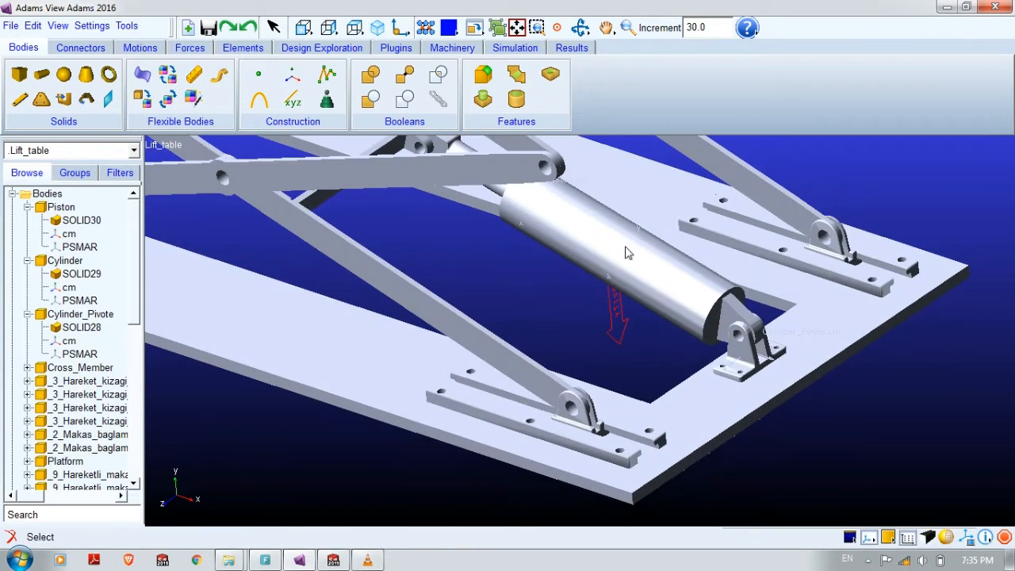
key(z)
mouse_move(596, 307)
mouse_down()
mouse_move(592, 279)
mouse_move(593, 312)
mouse_up()
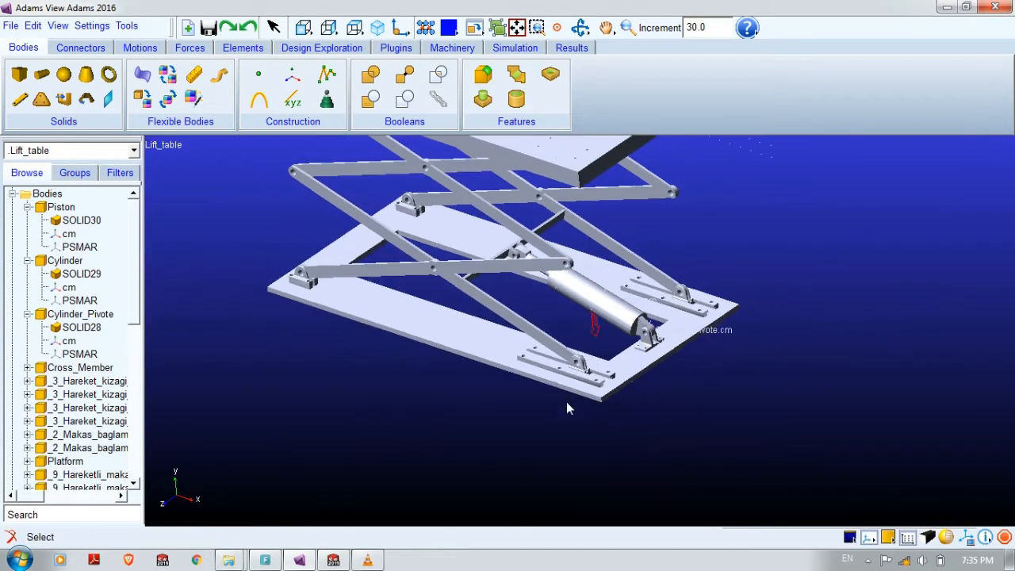
key(t)
drag(524, 286, 564, 373)
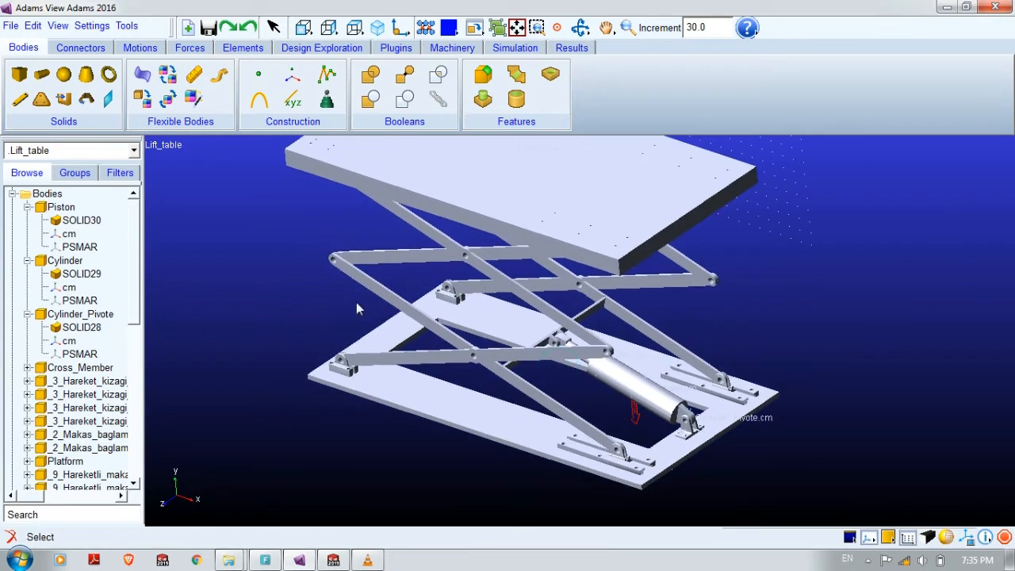
Step: Define the Cross_Member body's mass by Geometry and Material Type with steel as the material
double_click(71, 368)
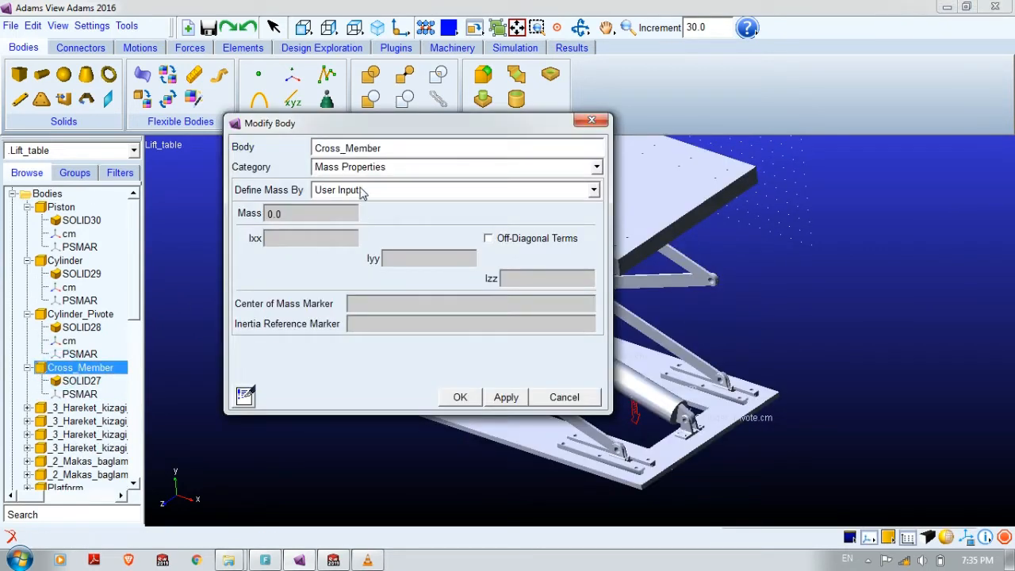
click(361, 191)
click(354, 228)
click(344, 212)
text(.materials.steel)
click(493, 396)
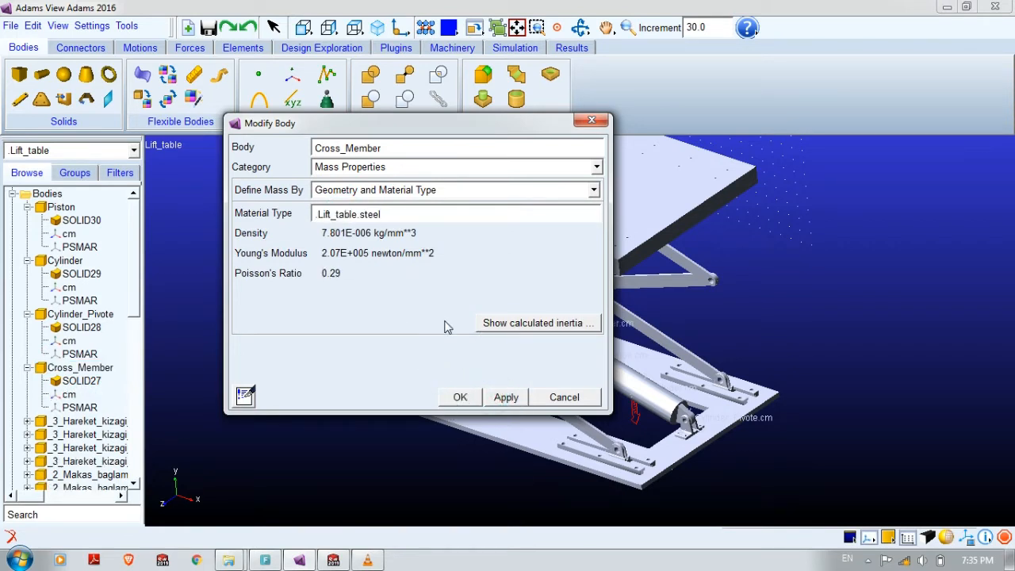
Step: Check the calculated mass and inertia of the Cross_Member body and close its properties
click(490, 329)
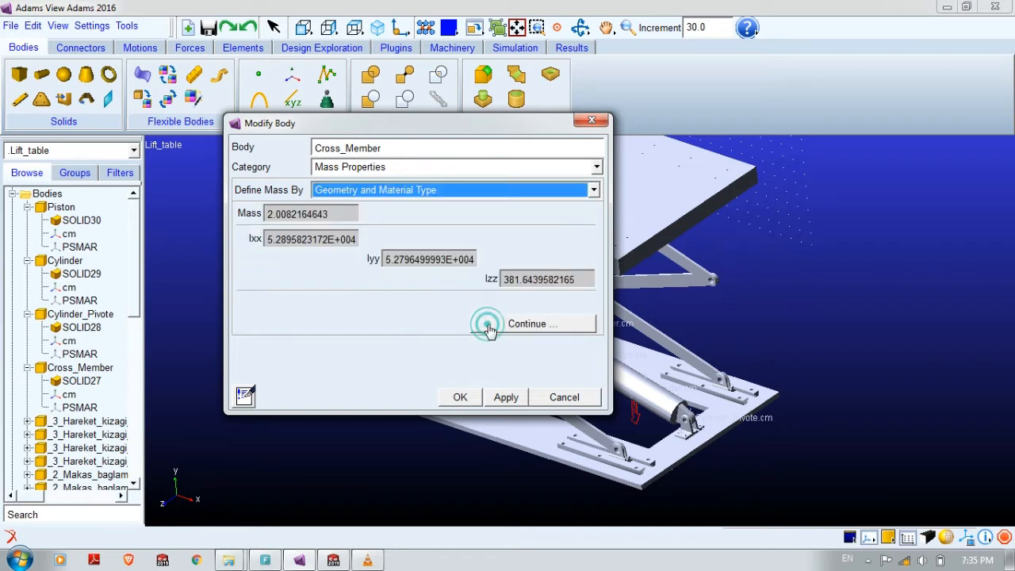
click(347, 215)
double_click(299, 215)
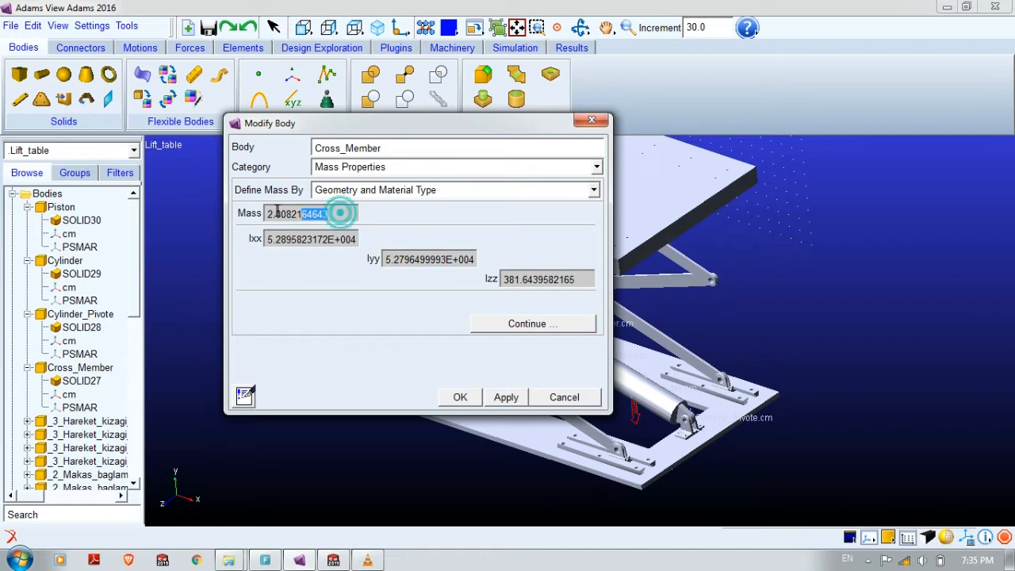
click(460, 399)
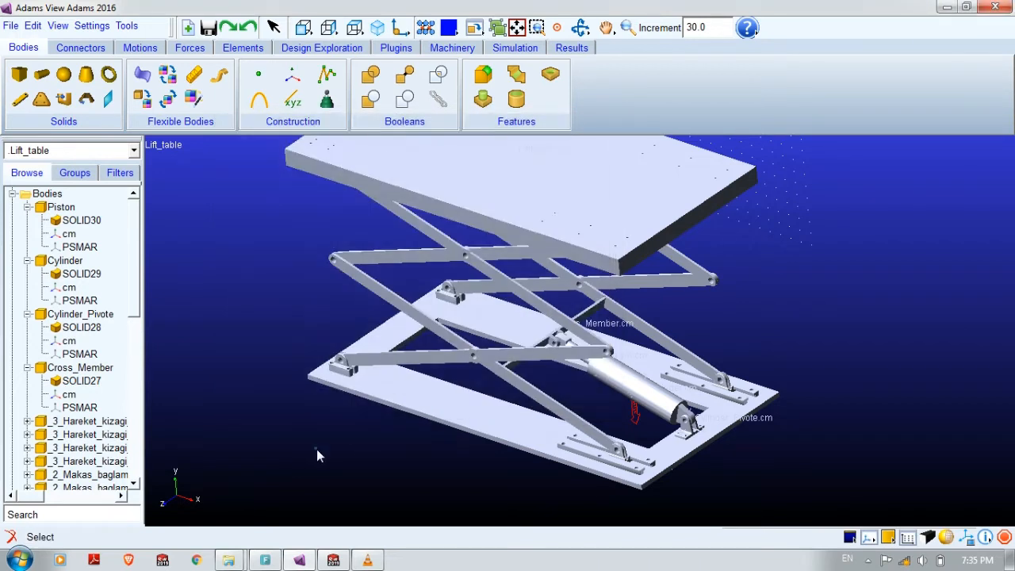
Step: Identify which parts the _3_Hareket_kizagi, _2_Makas_baglam and Platform bodies are by highlighting them in the model
scroll(45, 396, down, 1)
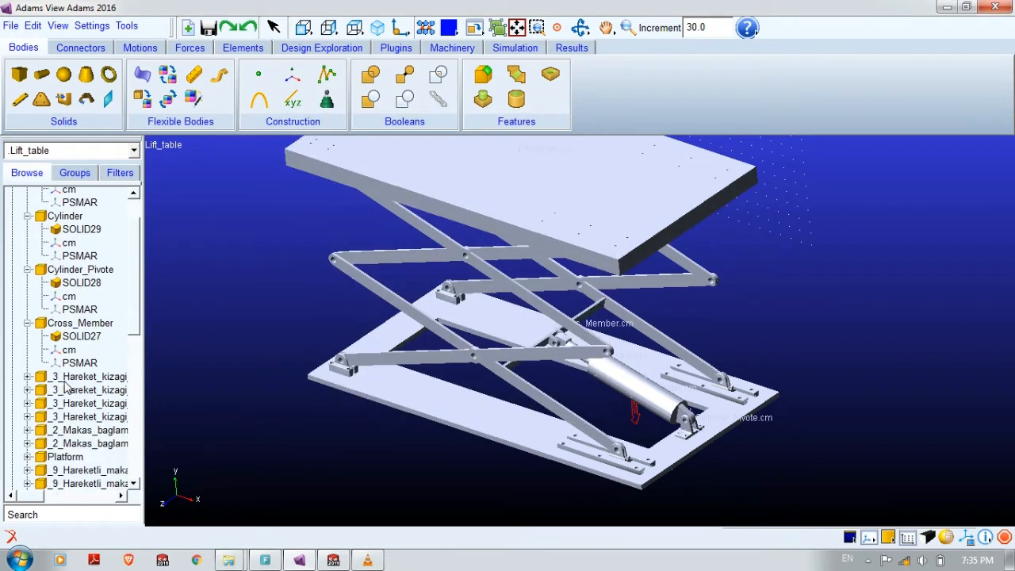
click(75, 375)
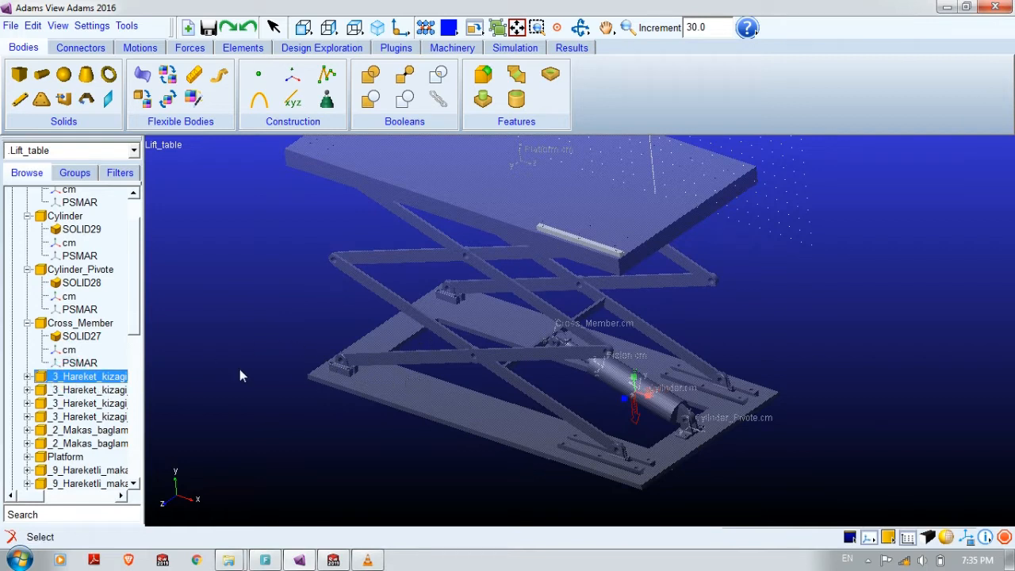
click(79, 389)
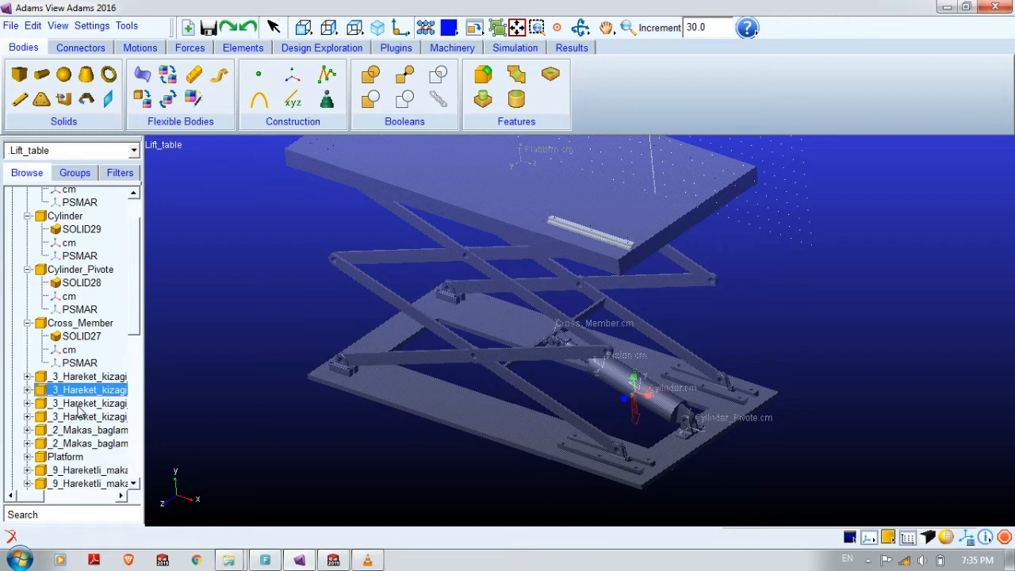
click(80, 404)
click(80, 416)
click(75, 429)
click(68, 458)
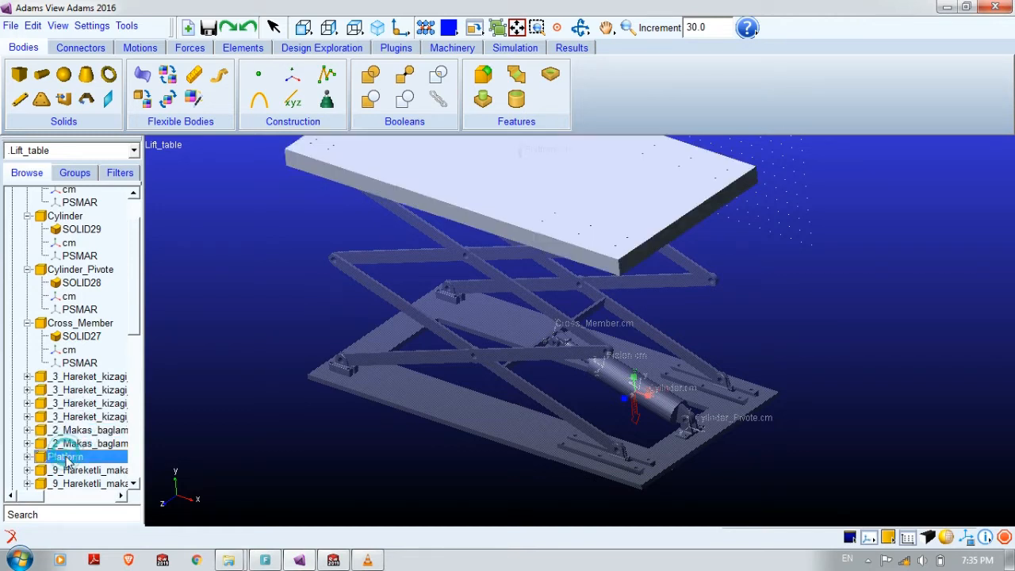
scroll(136, 324, down, 4)
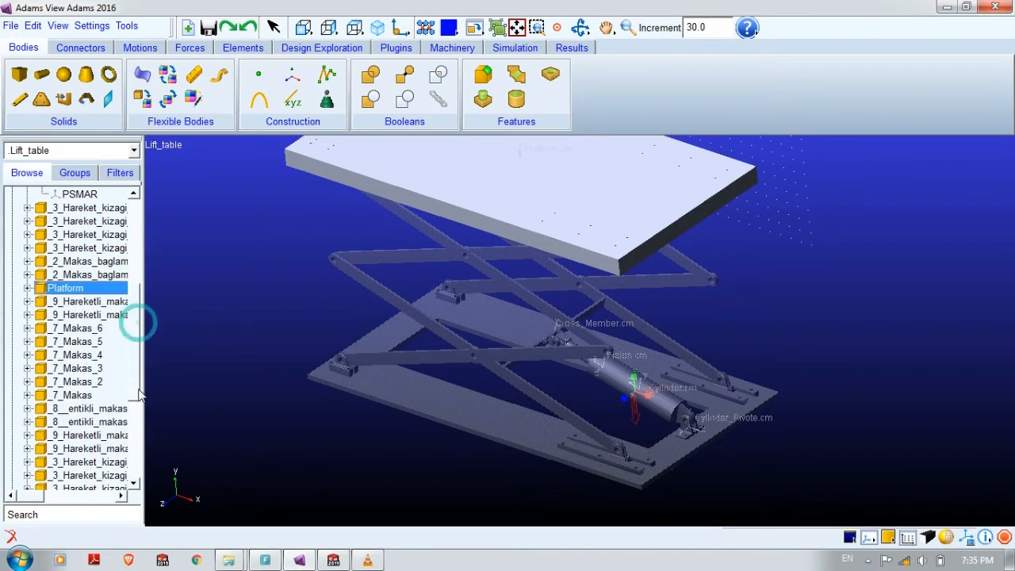
Step: Identify the first _9_Hareketli_maka body below Platform under the tabletop and rename it Upper_Slider_Left
click(92, 306)
key(r)
drag(530, 365, 547, 278)
key(z)
drag(578, 206, 576, 394)
key(t)
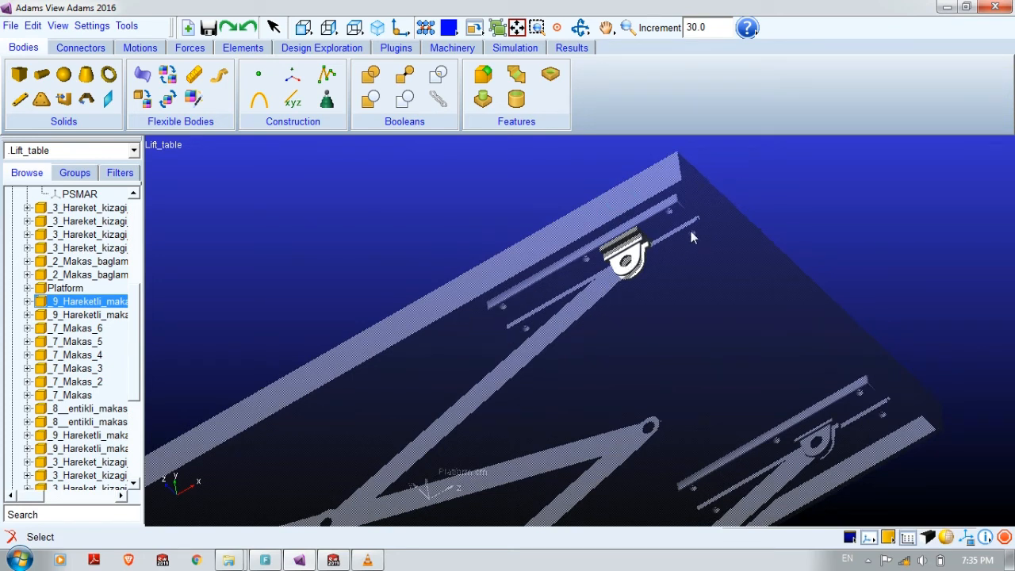
click(113, 306)
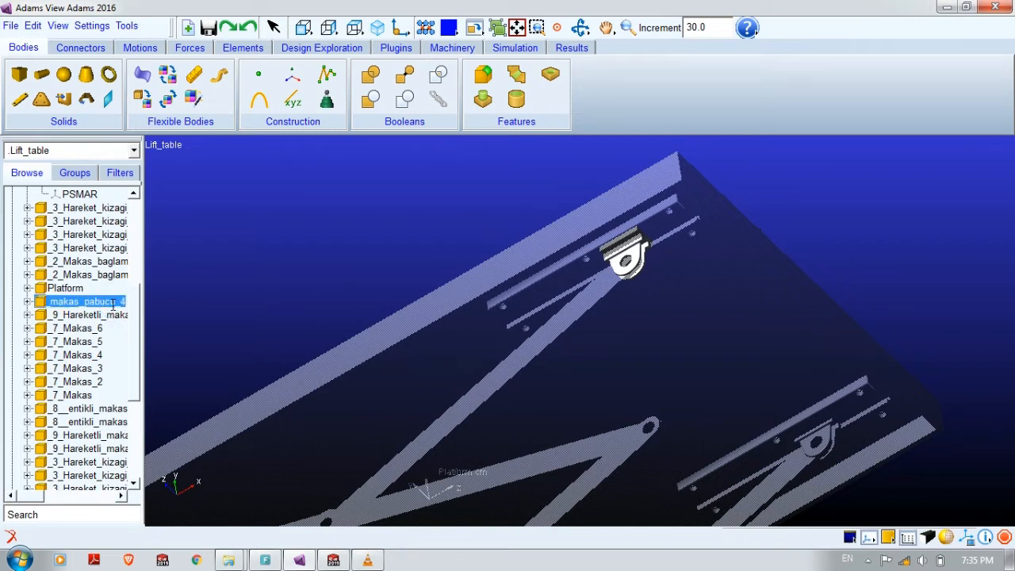
text(Upper_Slider_Left)
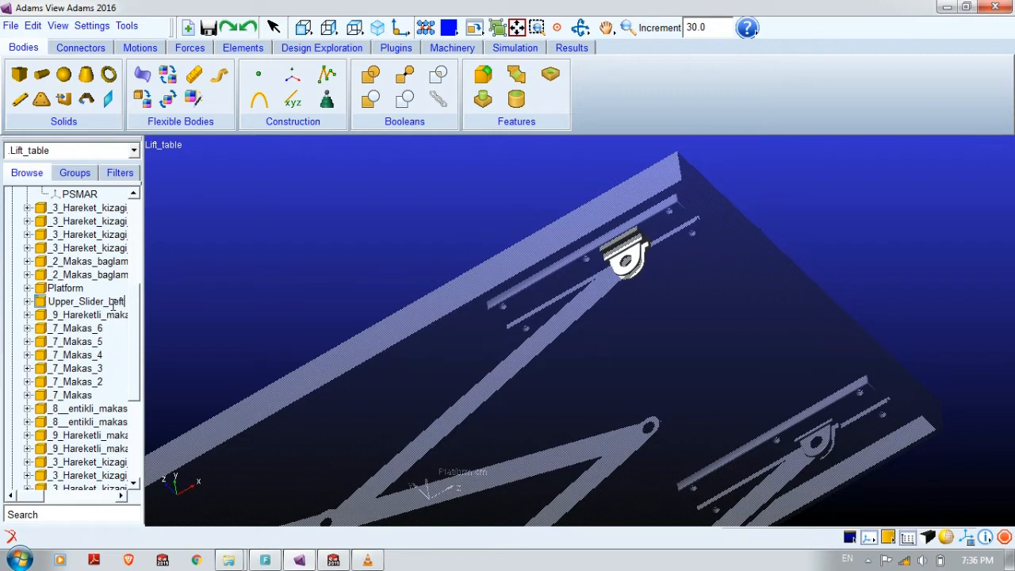
Step: Collapse the Piston, Cylinder, Cylinder_Pivote and Cross_Member bodies in the model tree
scroll(112, 305, up, 5)
scroll(112, 306, down, 3)
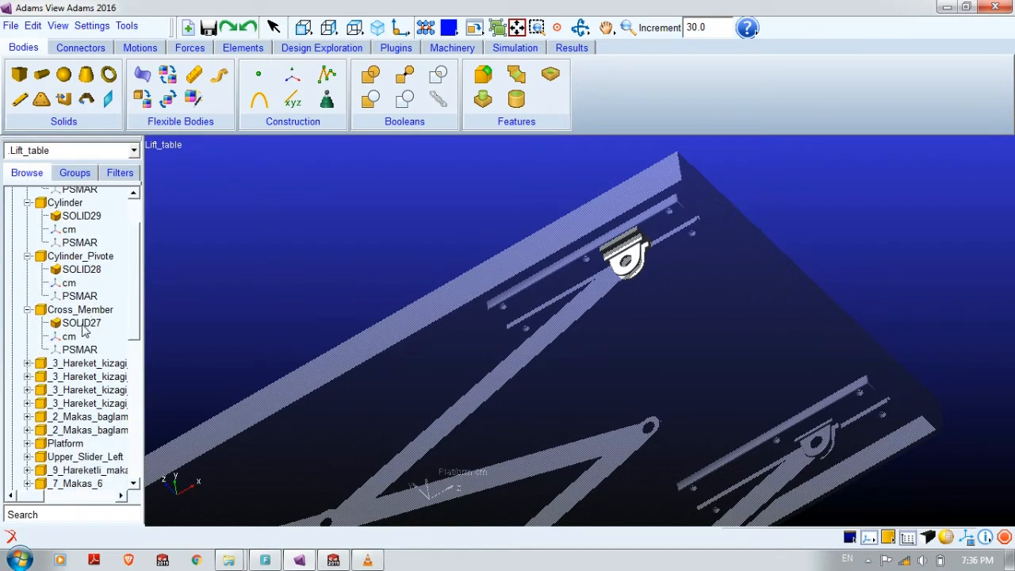
scroll(56, 311, up, 4)
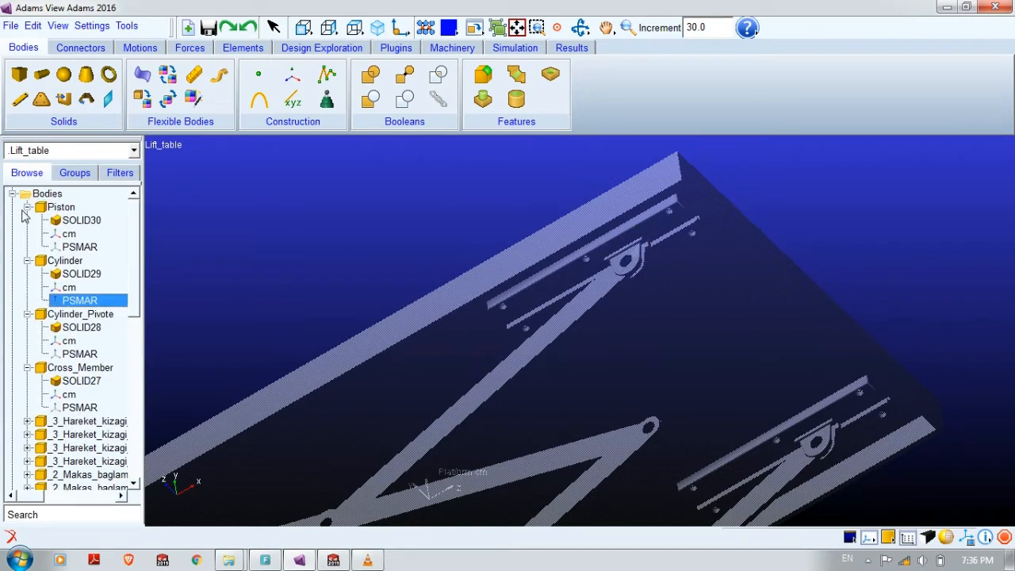
click(27, 207)
click(27, 221)
click(27, 234)
click(27, 248)
Step: Define the Upper_Slider_Left body's mass by Geometry and Material Type with .materials.steel, and collapse its tree entry
scroll(69, 329, down, 2)
double_click(84, 266)
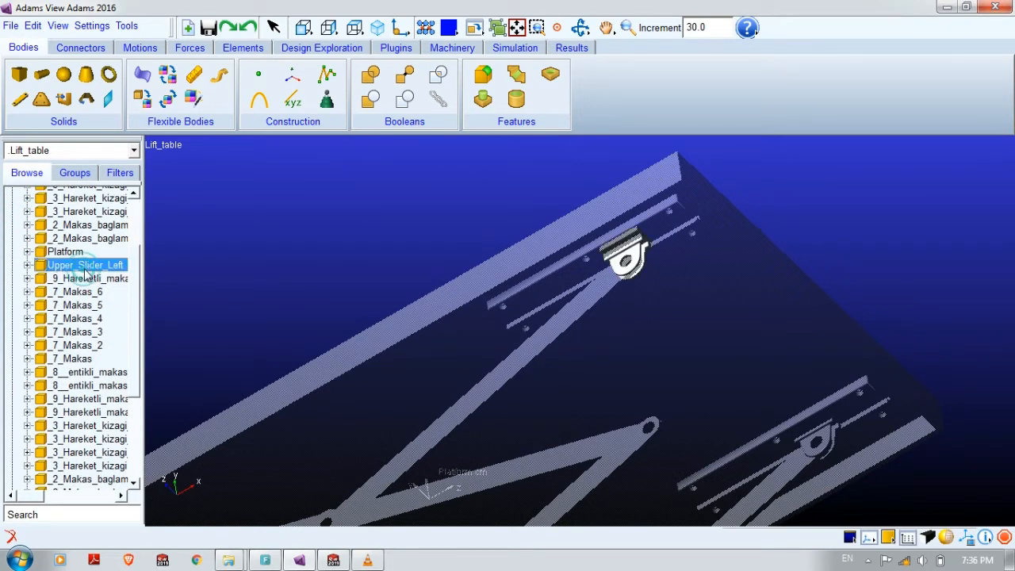
click(336, 191)
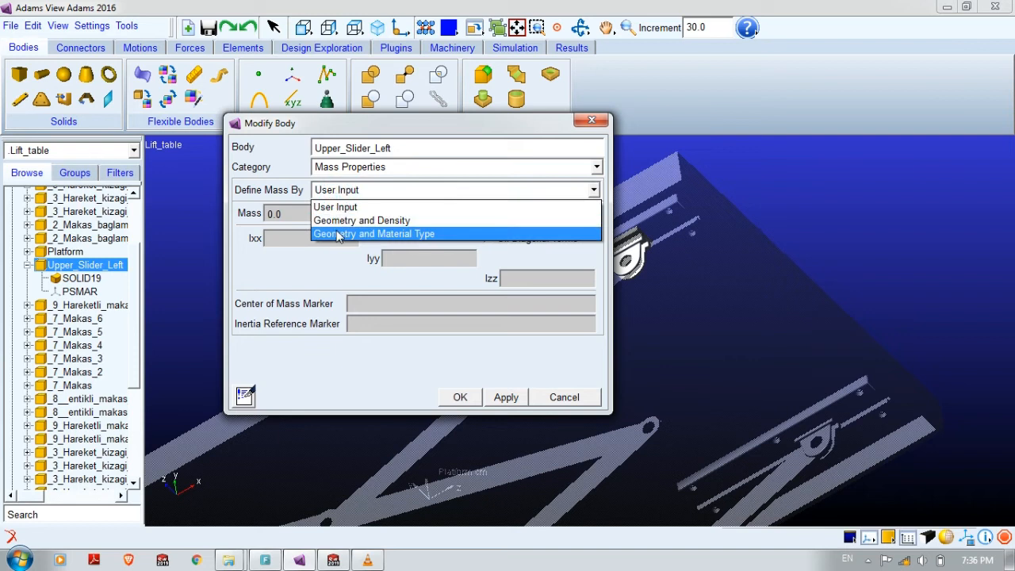
click(349, 233)
right_click(321, 211)
click(314, 218)
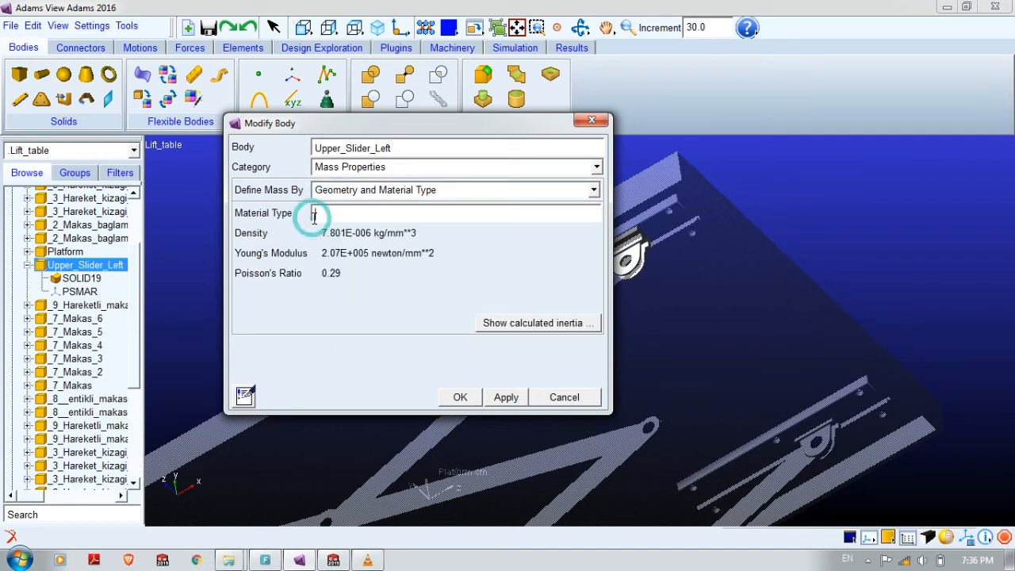
text(.materials.steel)
click(506, 397)
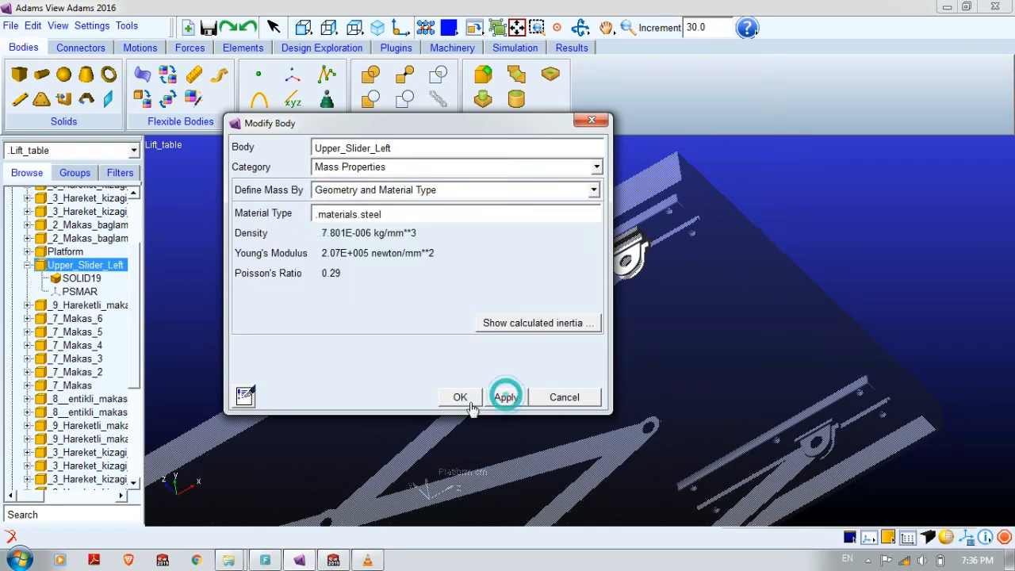
click(27, 341)
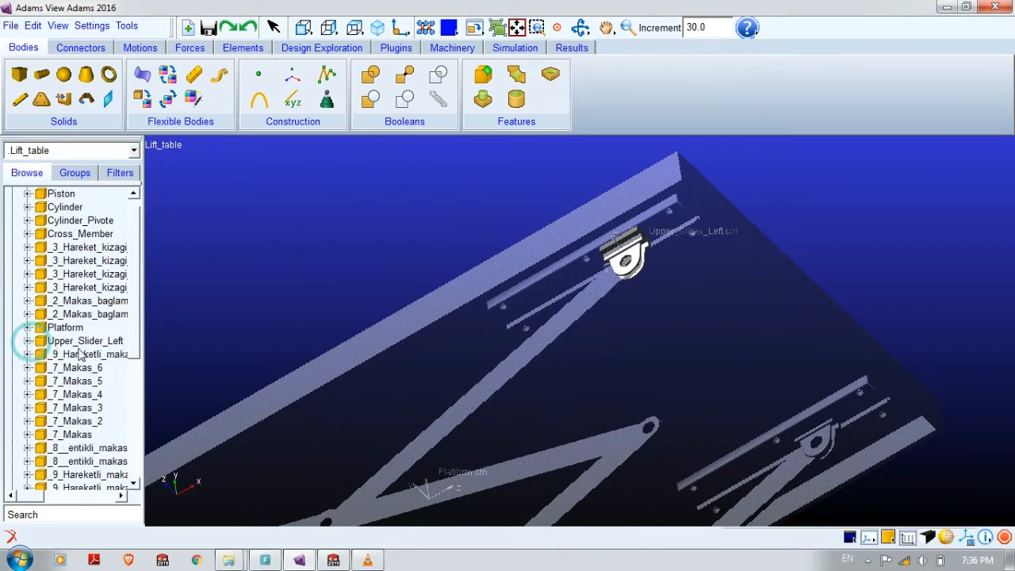
Step: Rename the _9_Hareketli_maka body directly below Upper_Slider_Left as Upper_Slide_Right
click(79, 354)
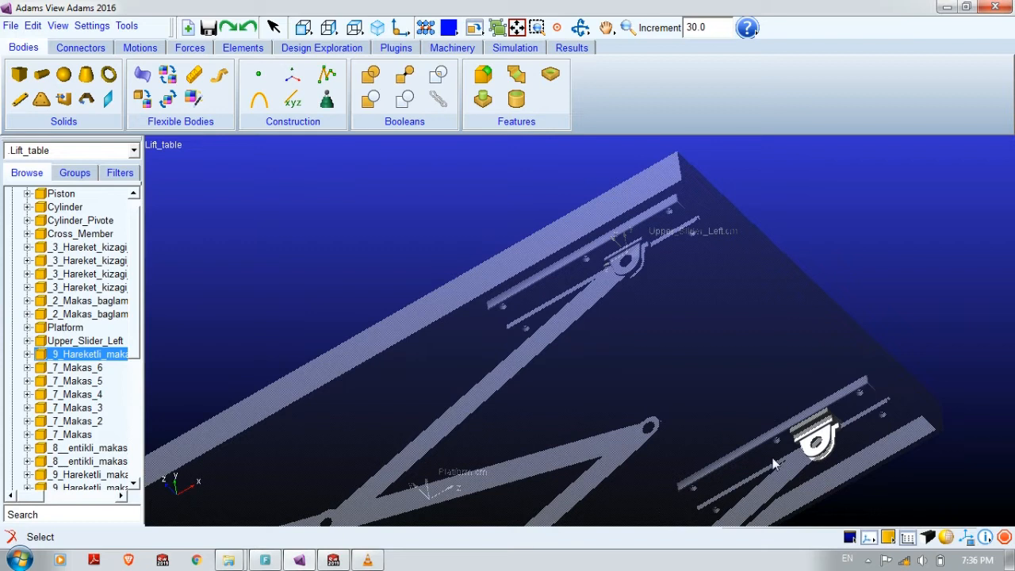
click(75, 355)
text(Upper_Slide)
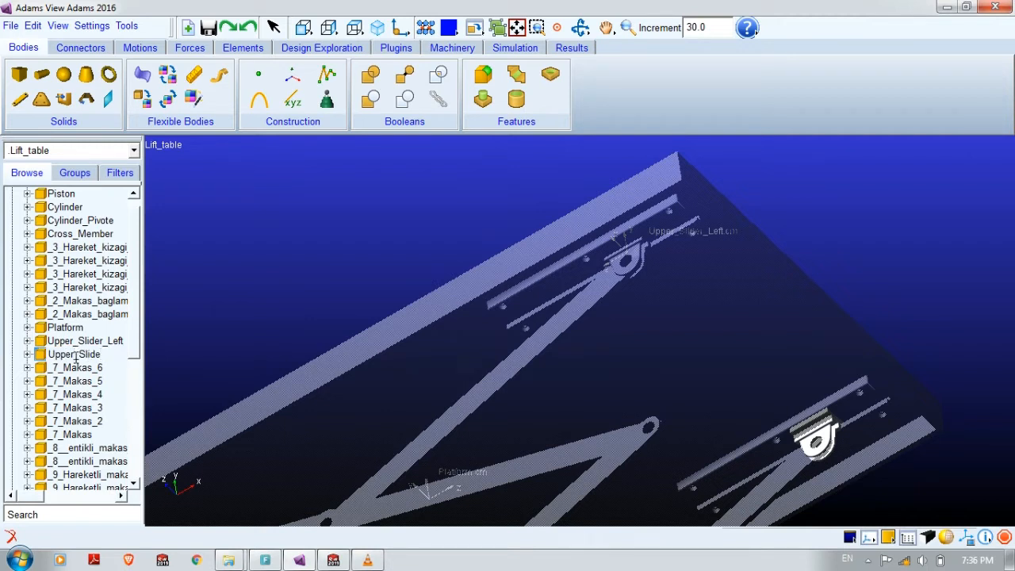
text(r_Right)
key(Return)
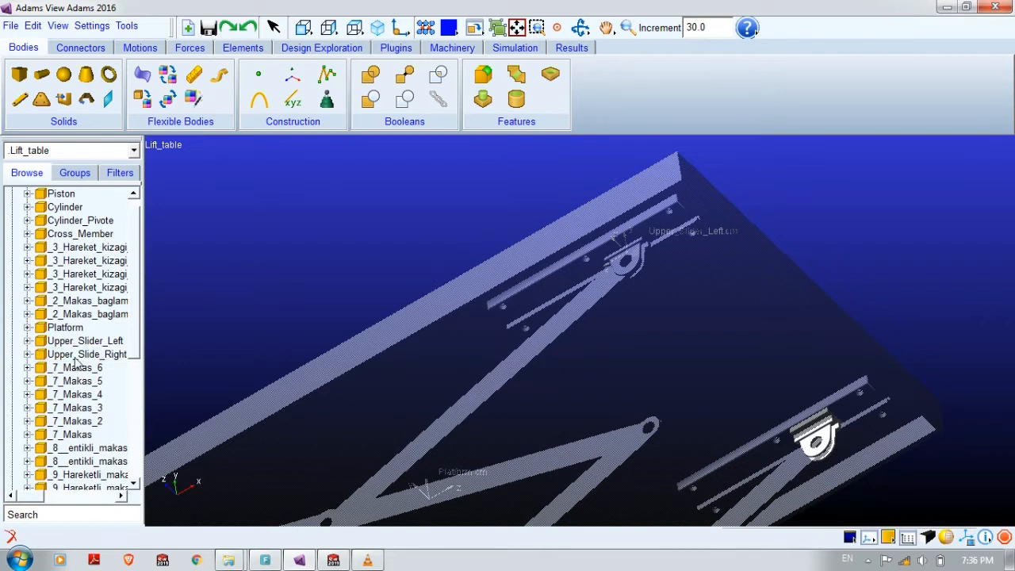
Step: Define the Upper_Slide_Right body's mass by Geometry and Material Type with .materials.steel, and collapse its tree entry
double_click(77, 357)
click(413, 191)
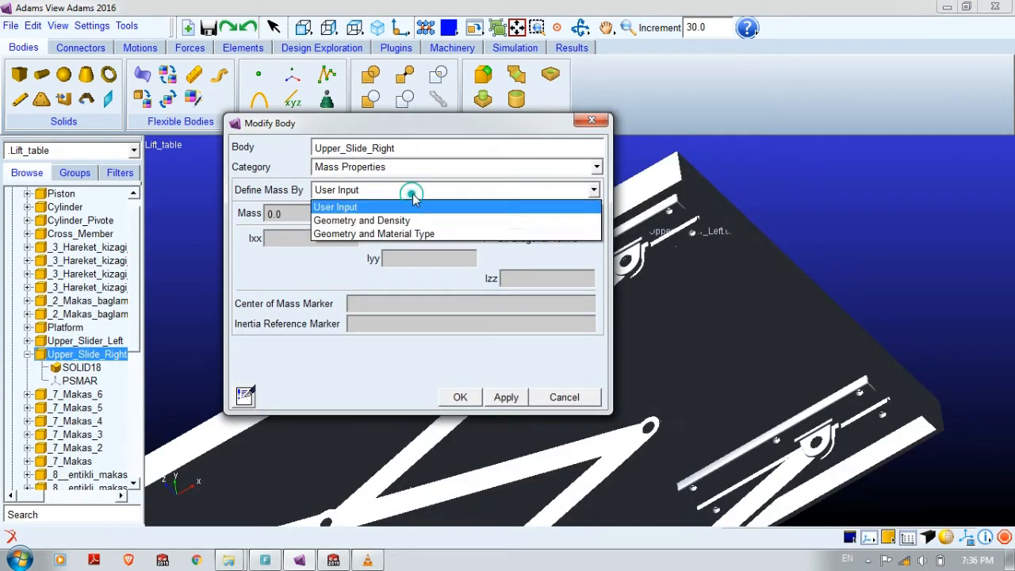
click(410, 234)
click(369, 210)
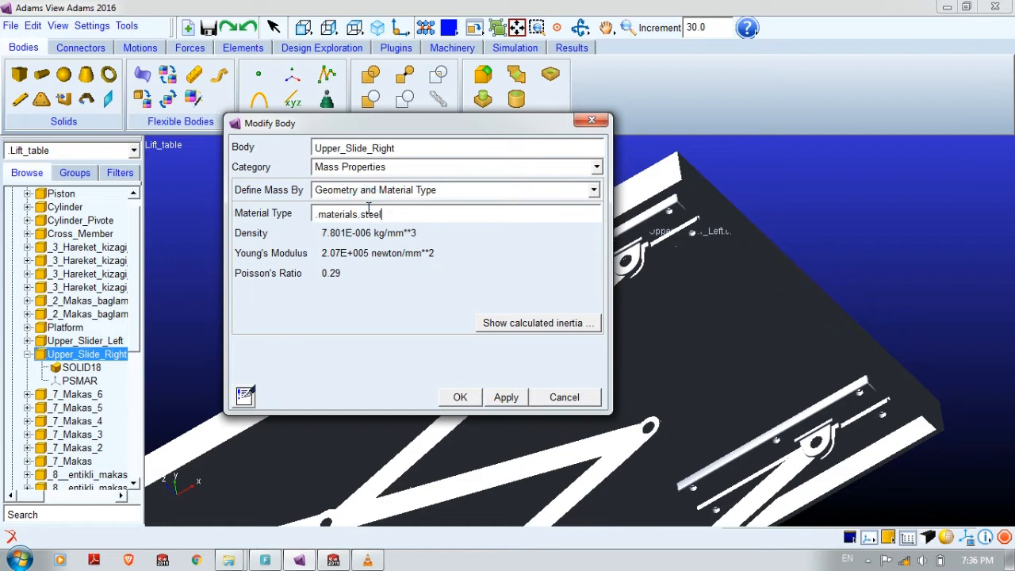
click(505, 401)
click(460, 397)
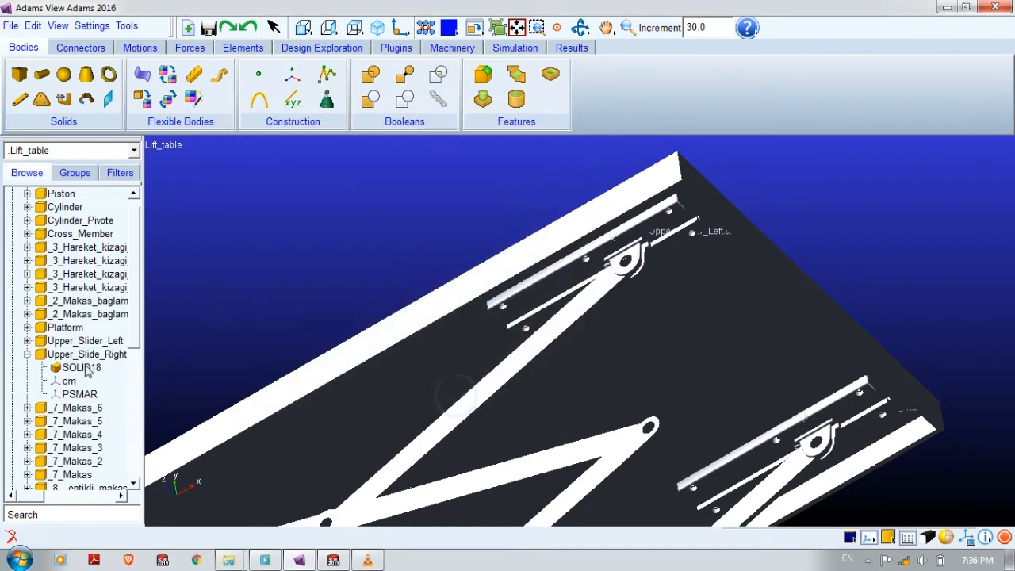
click(28, 355)
Step: Identify the scissor arms among the _7_Makas bodies by highlighting them in a view of the whole lift
click(77, 367)
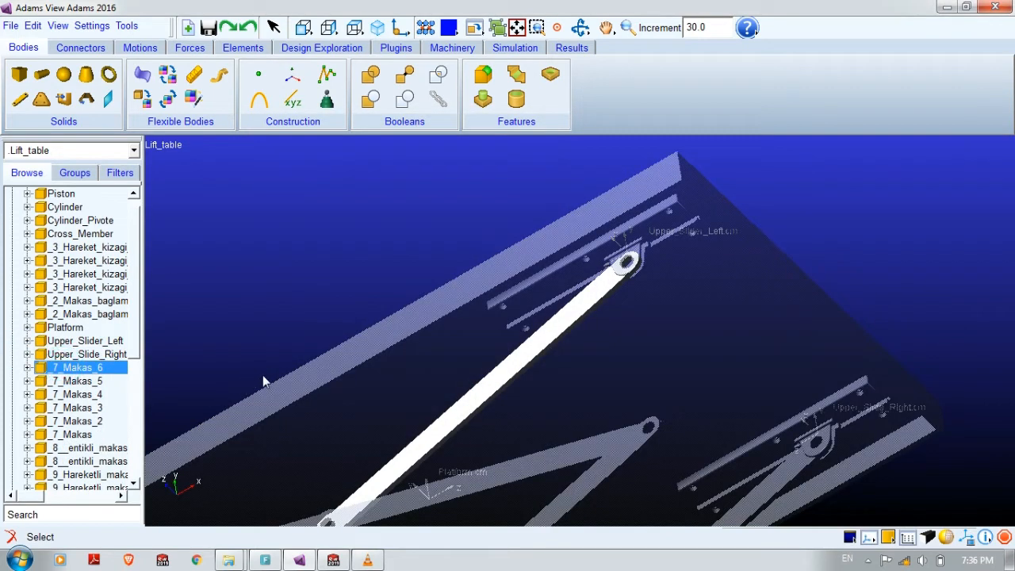
key(r)
drag(327, 369, 323, 395)
key(z)
key(t)
key(r)
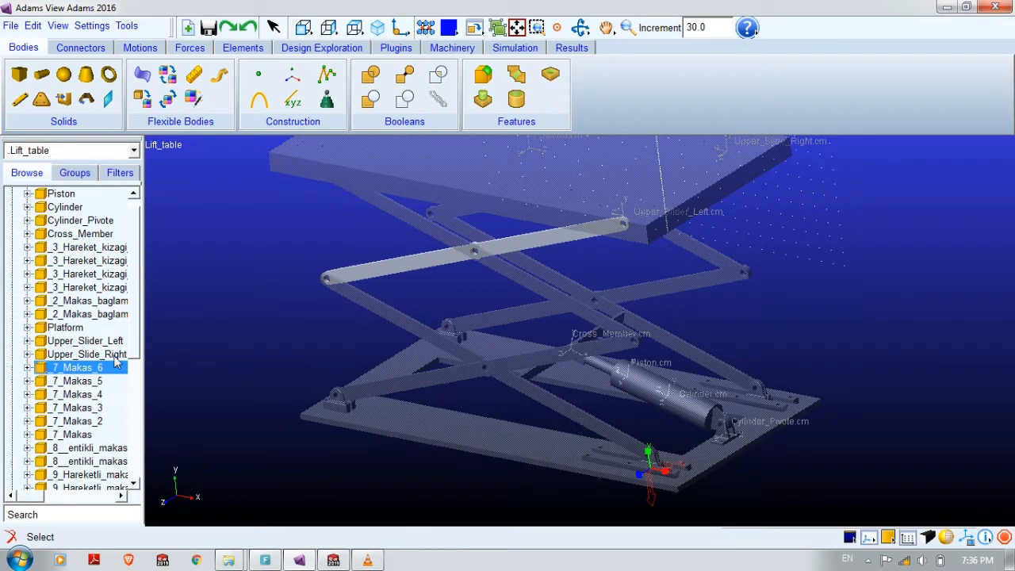
click(79, 381)
click(79, 394)
click(80, 408)
click(78, 434)
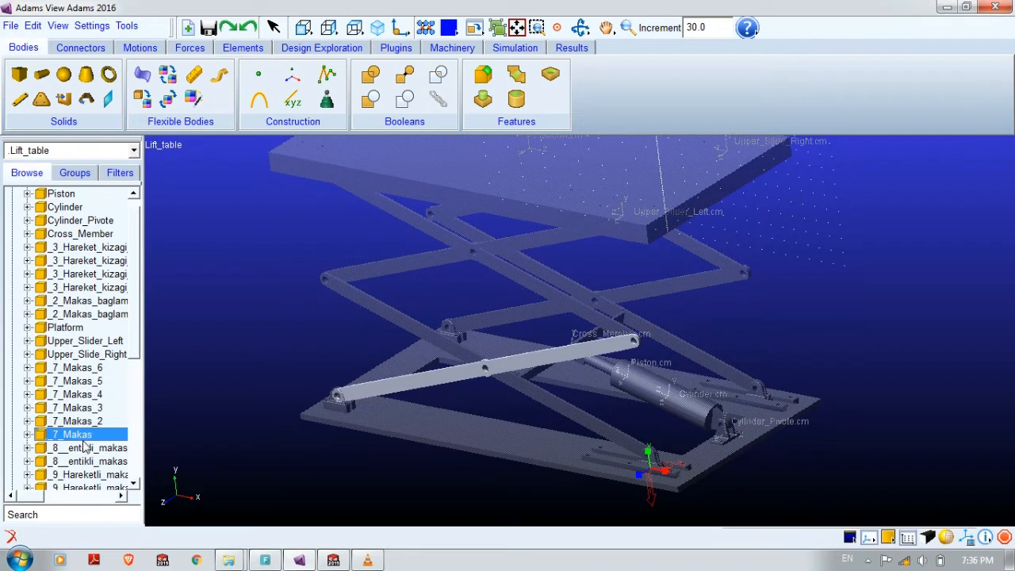
Step: Rename the first _8__entikli_makas body, the near lower scissor arm running down to the base slider, as L1
click(84, 448)
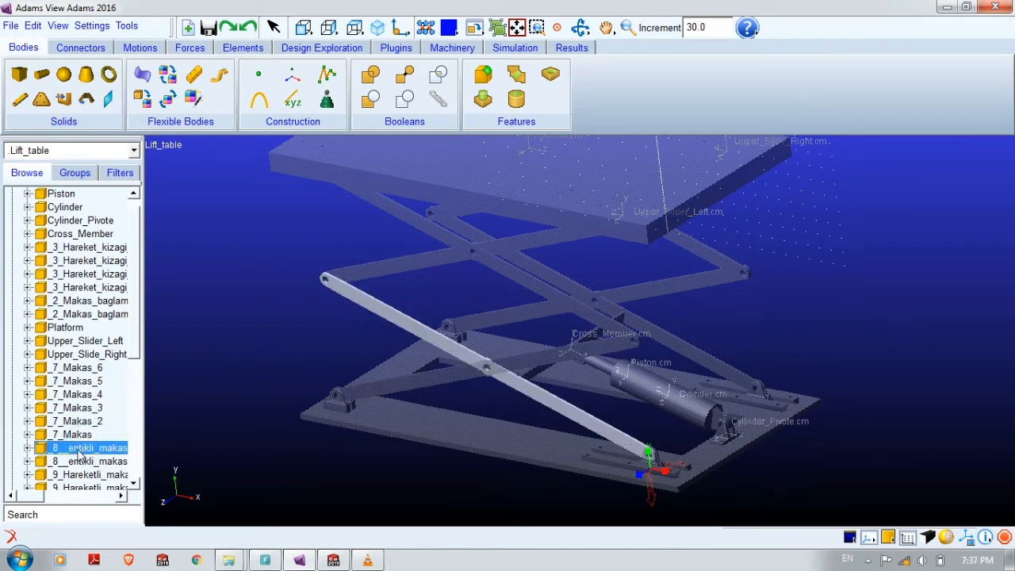
click(89, 449)
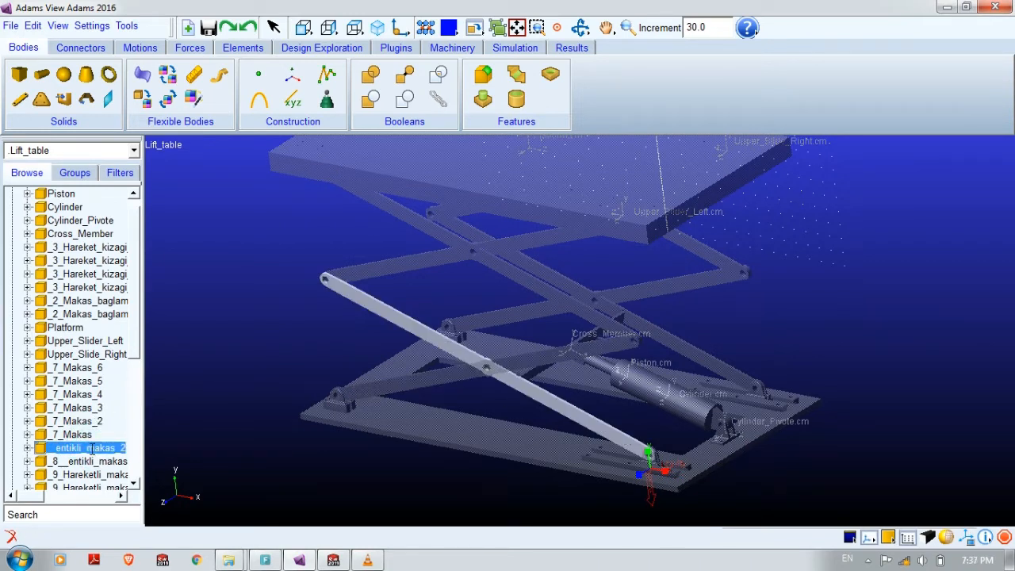
text(L1)
key(Return)
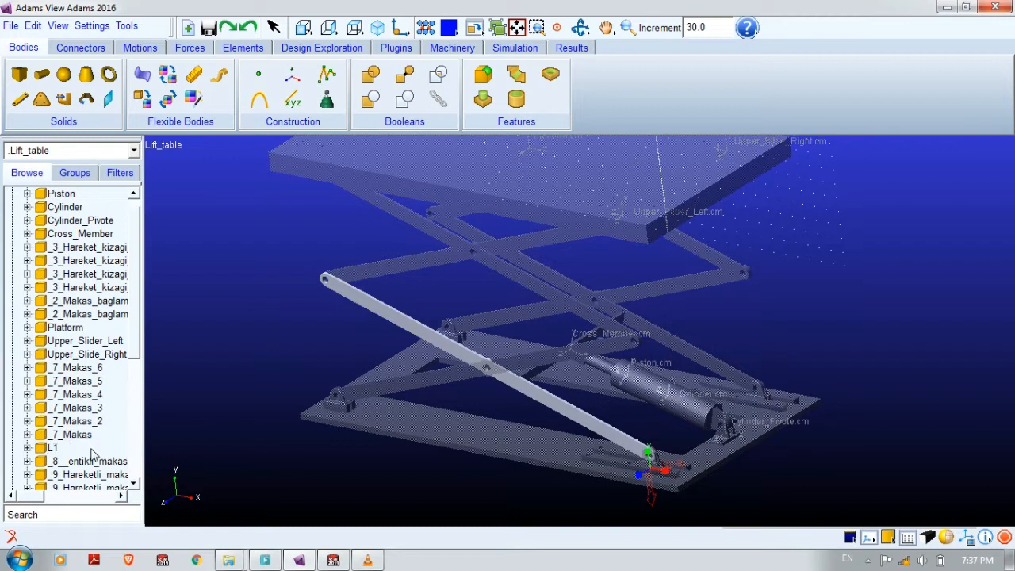
Step: Define the L1 body's mass by Geometry and Material Type with .materials.steel, and collapse its tree entry
double_click(70, 449)
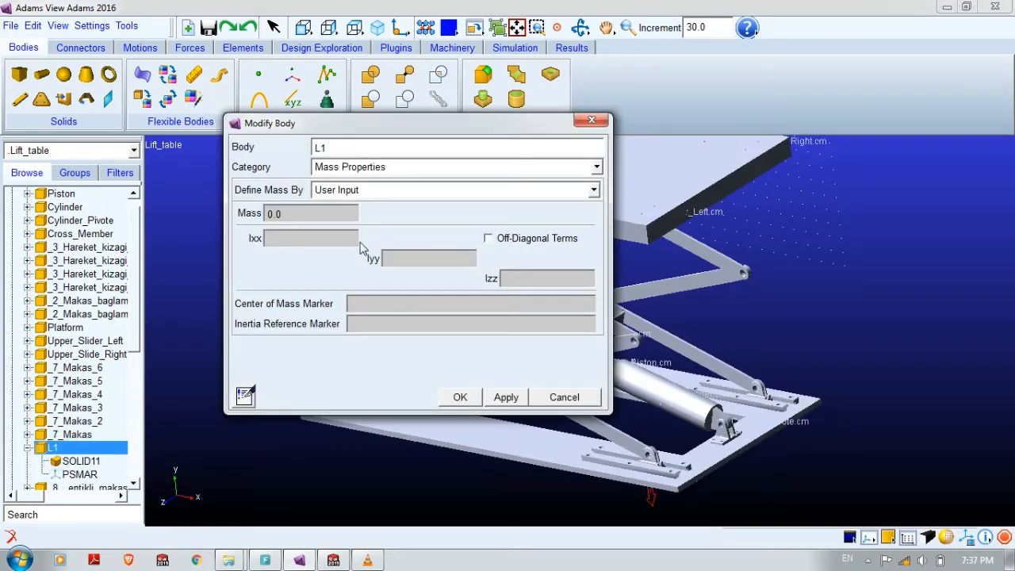
click(359, 191)
click(360, 233)
click(347, 216)
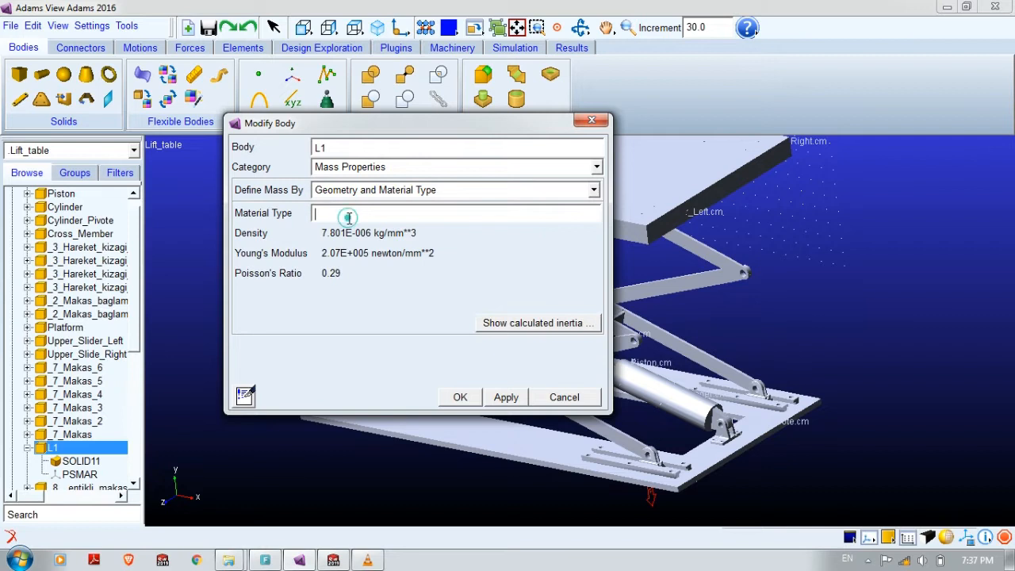
click(459, 397)
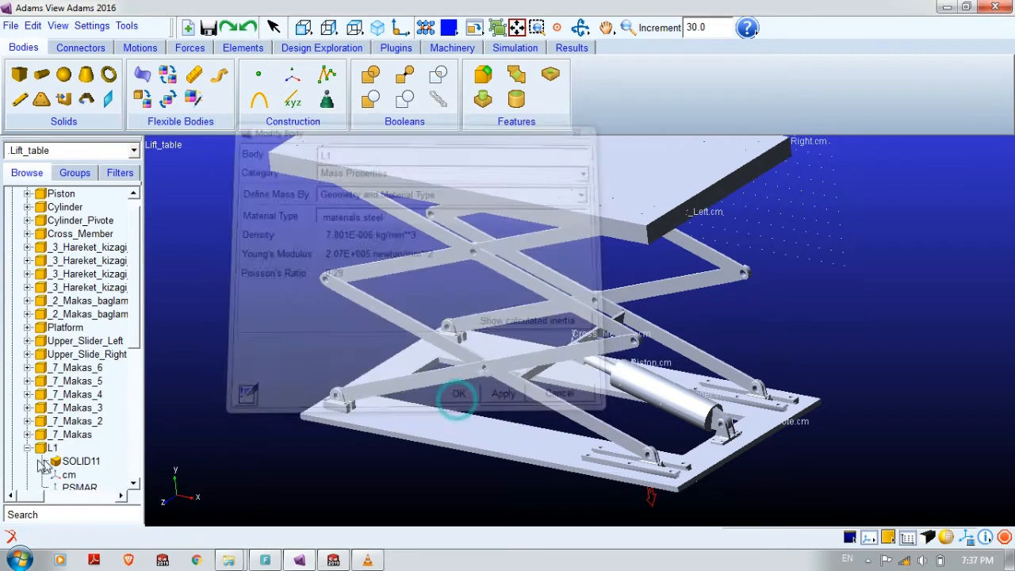
click(28, 448)
Step: Rename the _7_Makas body, the near lower scissor arm that crosses L1, as L2
scroll(28, 454, down, 1)
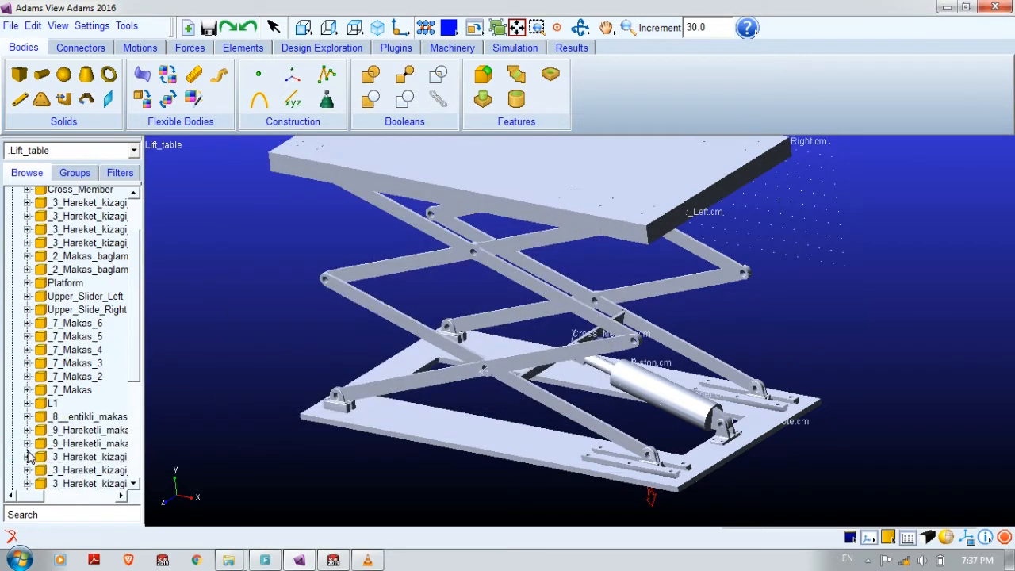
click(83, 391)
click(85, 391)
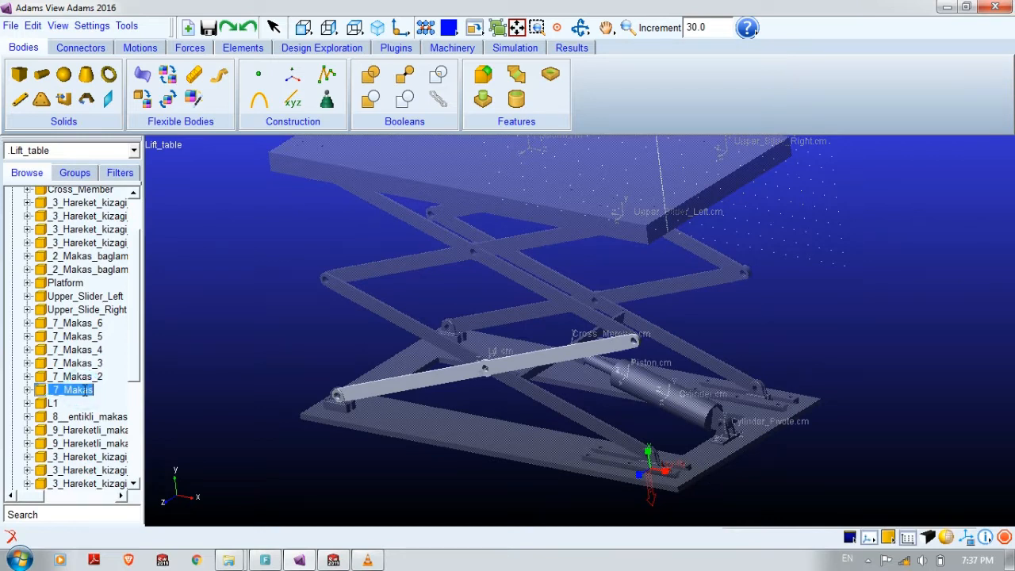
text(L2)
key(Return)
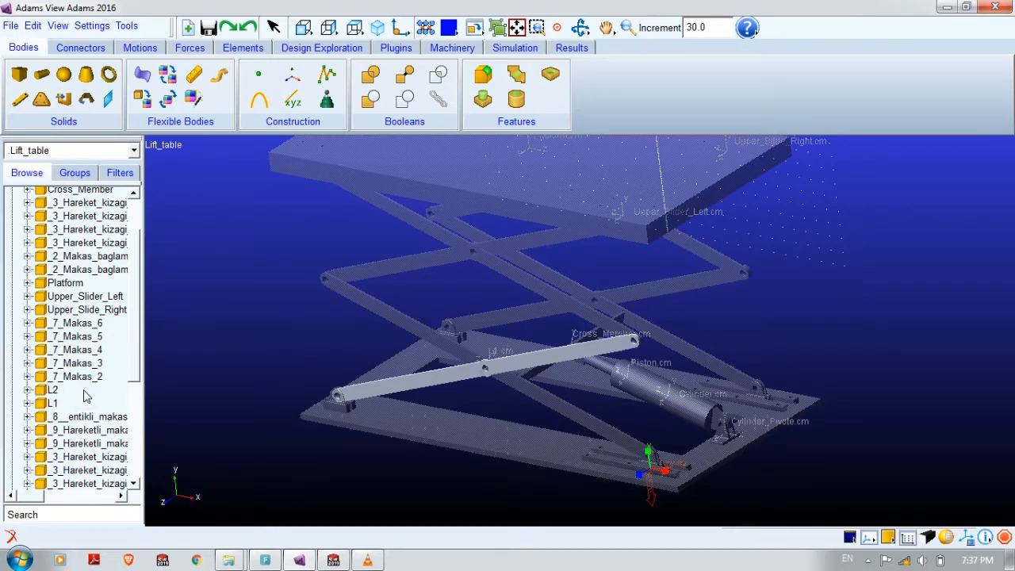
Step: Define the L2 body's mass by Geometry and Material Type with .materials.steel, and collapse its tree entry
double_click(60, 392)
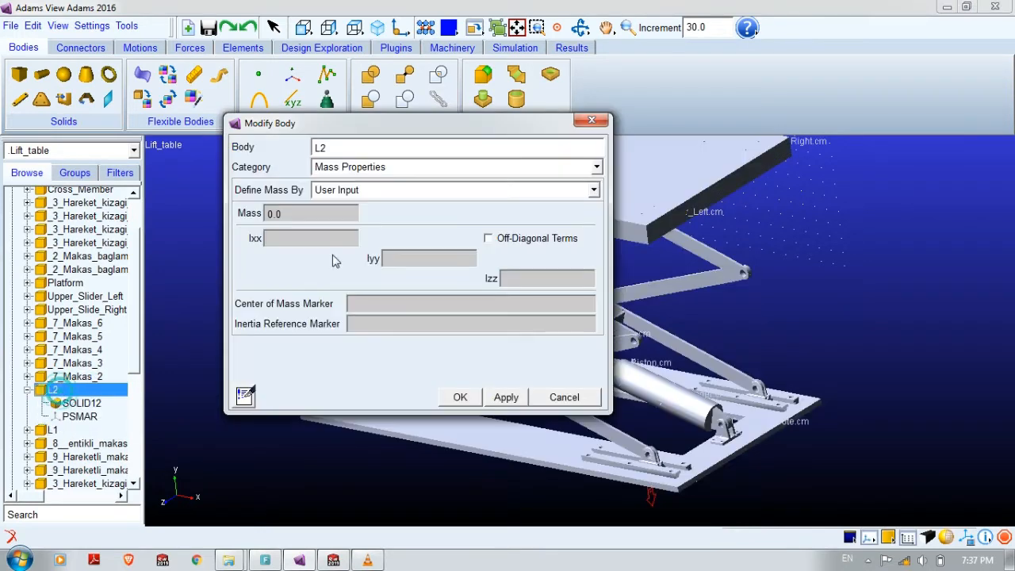
click(350, 168)
click(349, 179)
click(354, 166)
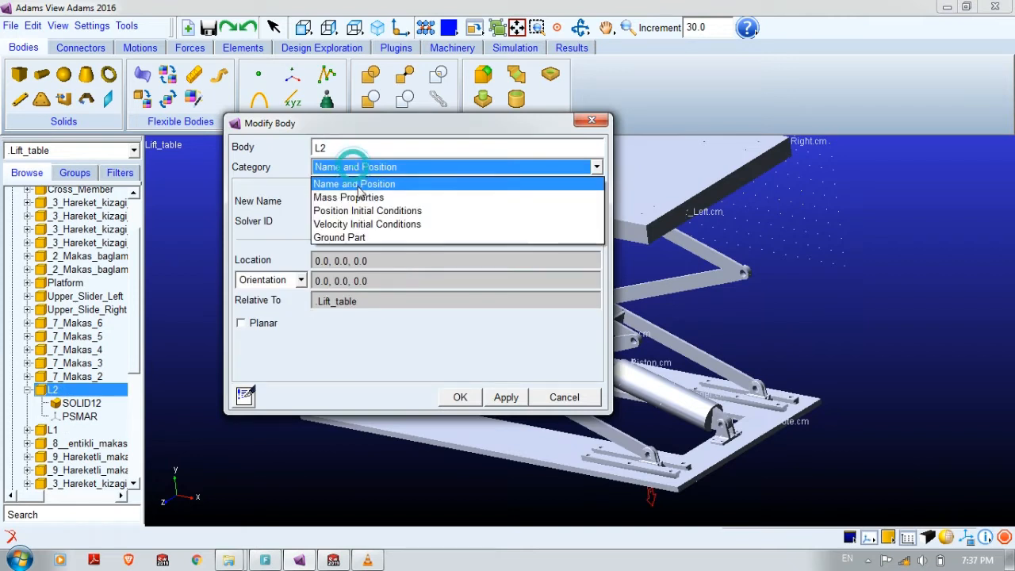
click(346, 198)
click(337, 190)
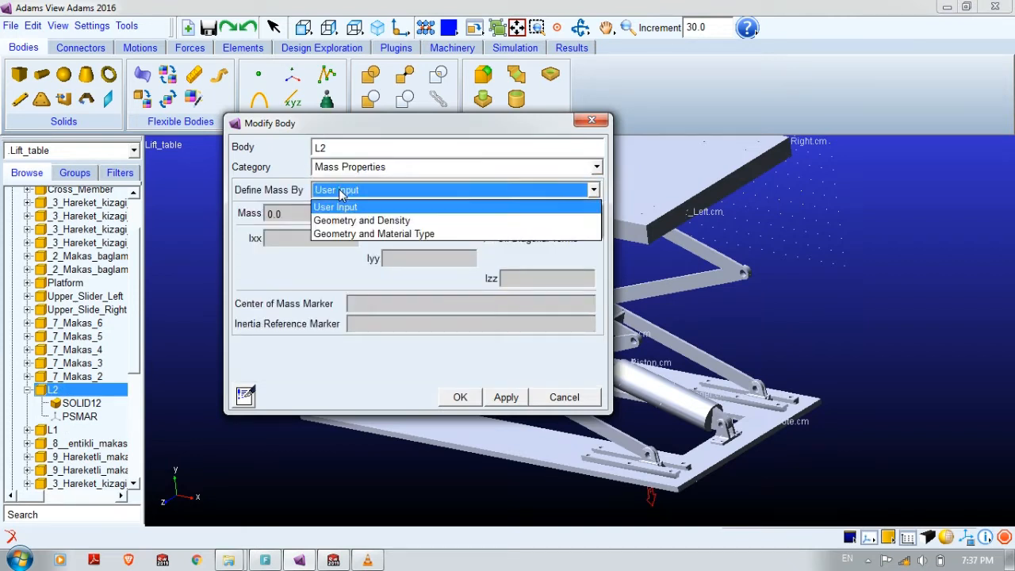
click(347, 233)
click(344, 213)
text(.materials.steel)
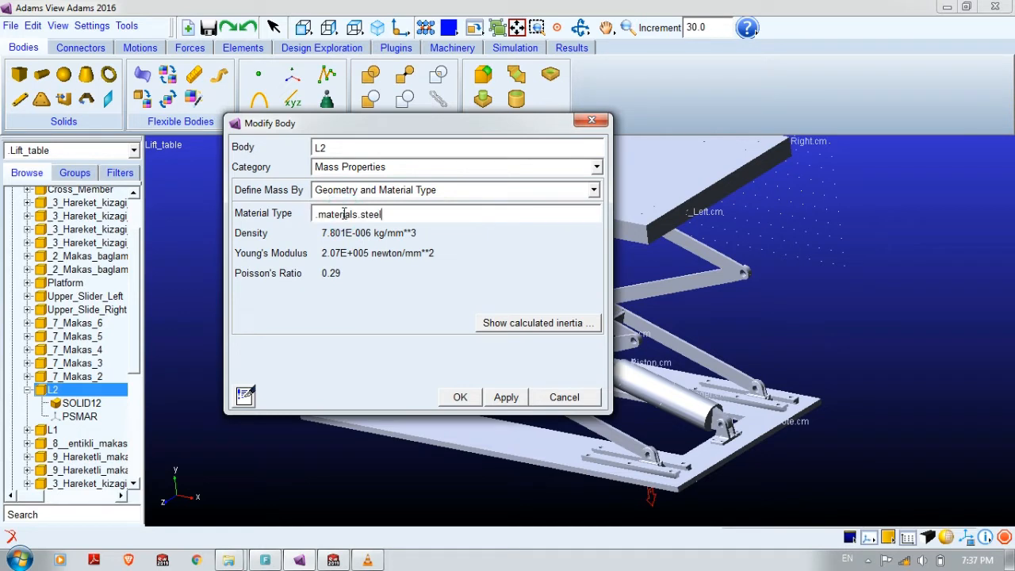
click(498, 397)
click(458, 398)
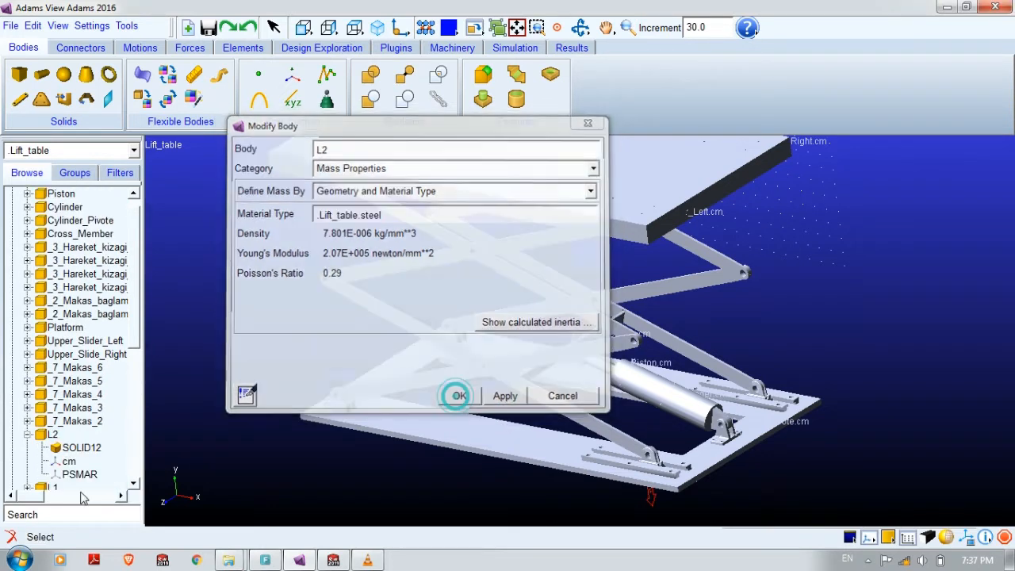
click(28, 435)
Step: Rename the _7_Makas_4 body, the near upper scissor arm that continues up from the end of L2, as L3
click(64, 422)
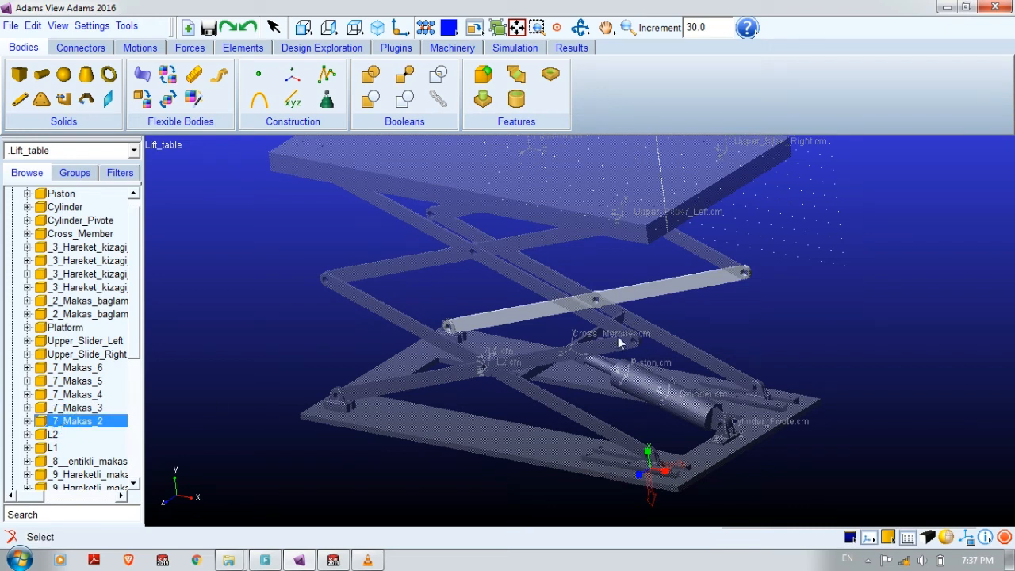
click(94, 408)
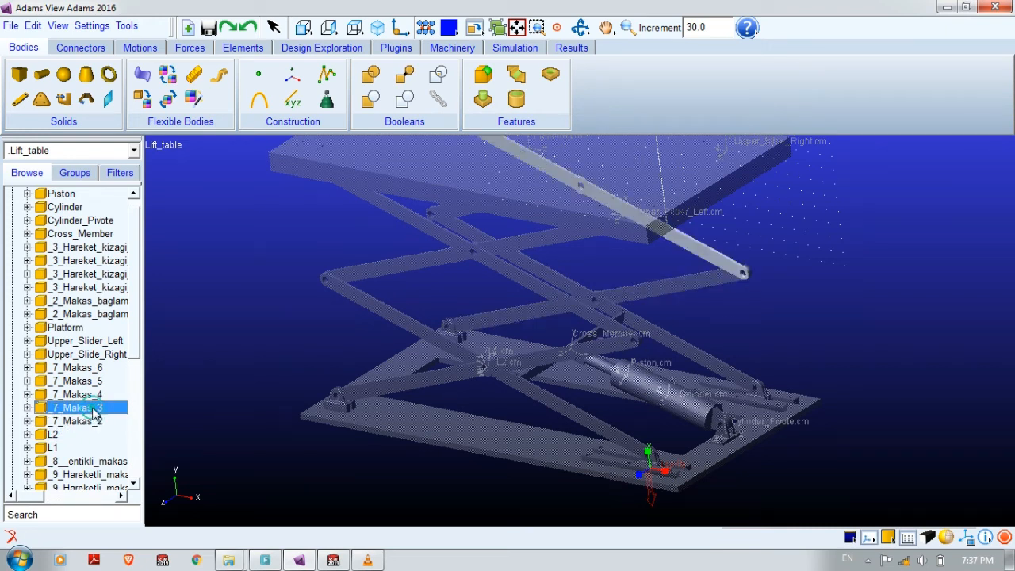
click(90, 396)
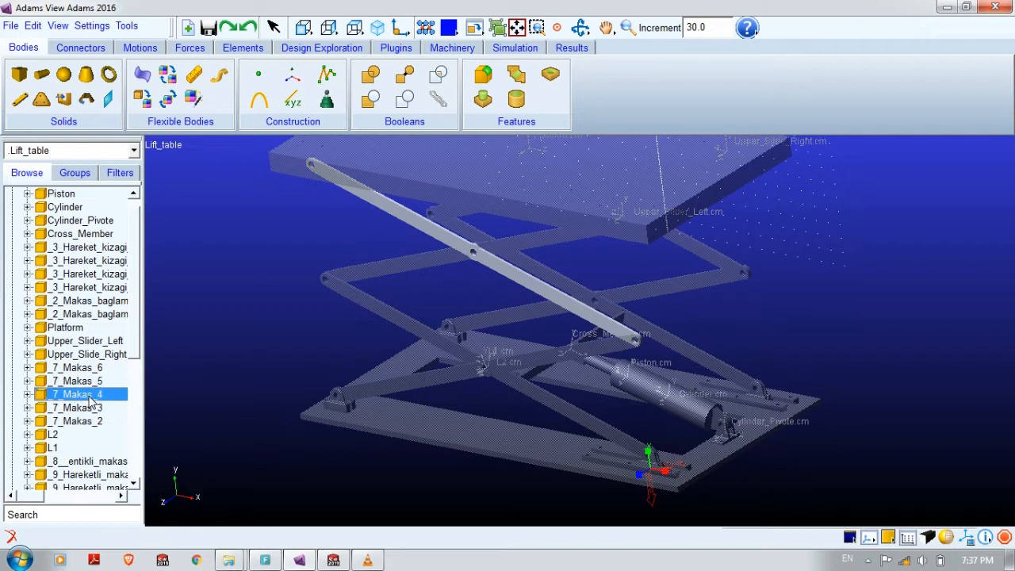
click(94, 394)
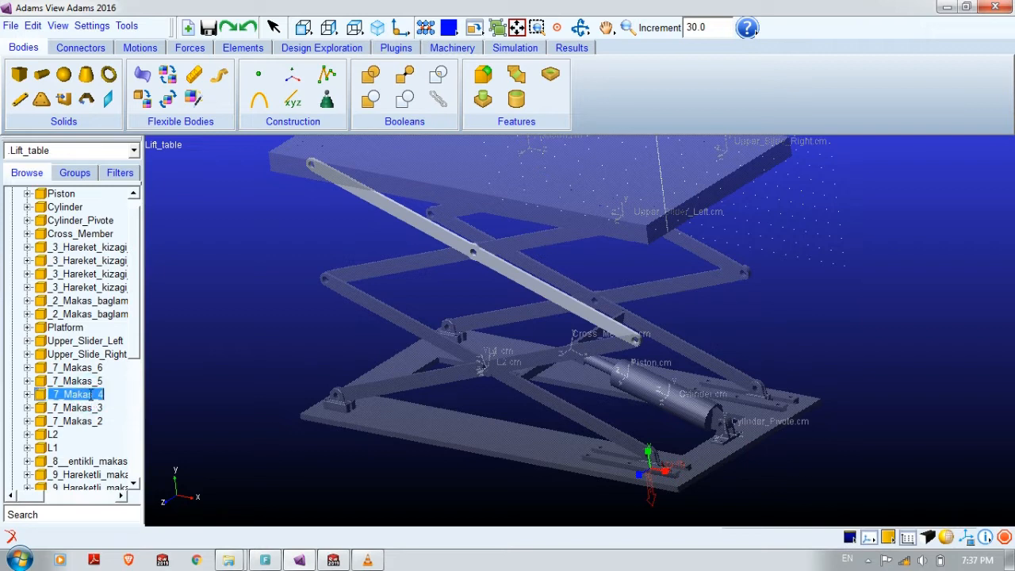
text(L3)
key(Return)
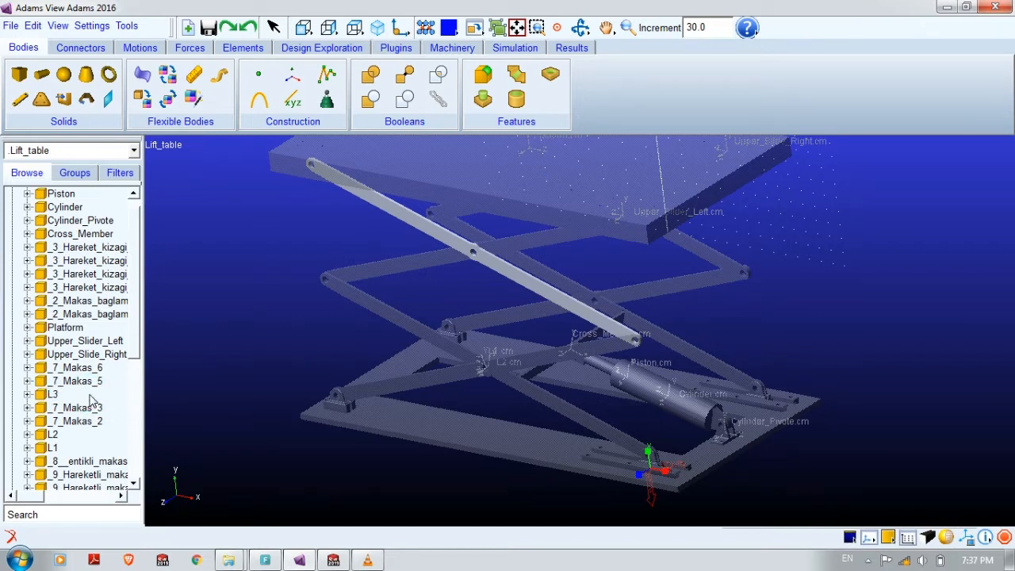
Step: Rename the _7_Makas_6 body, the near upper scissor arm that crosses L3, as L4
click(85, 382)
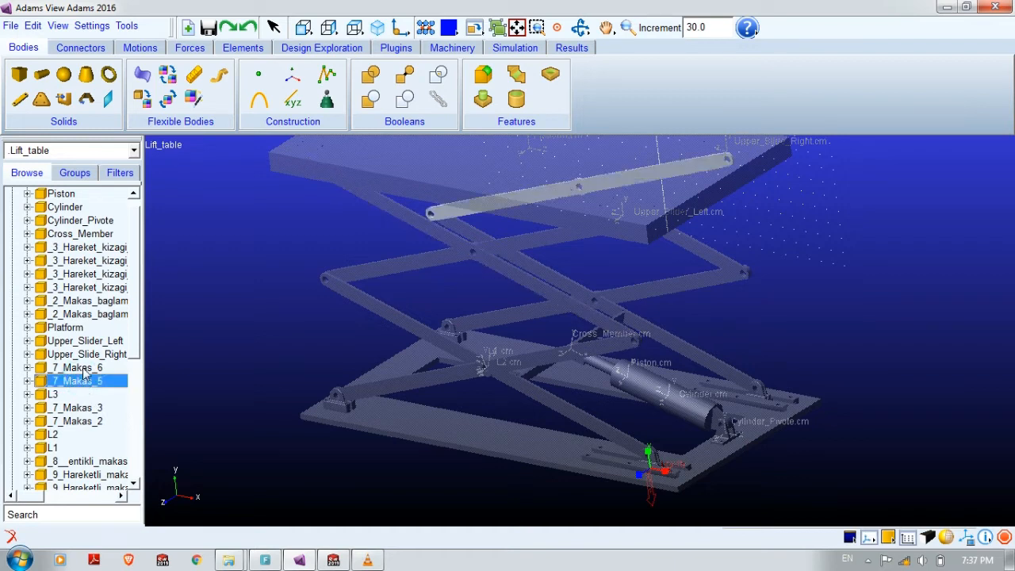
click(84, 370)
click(84, 368)
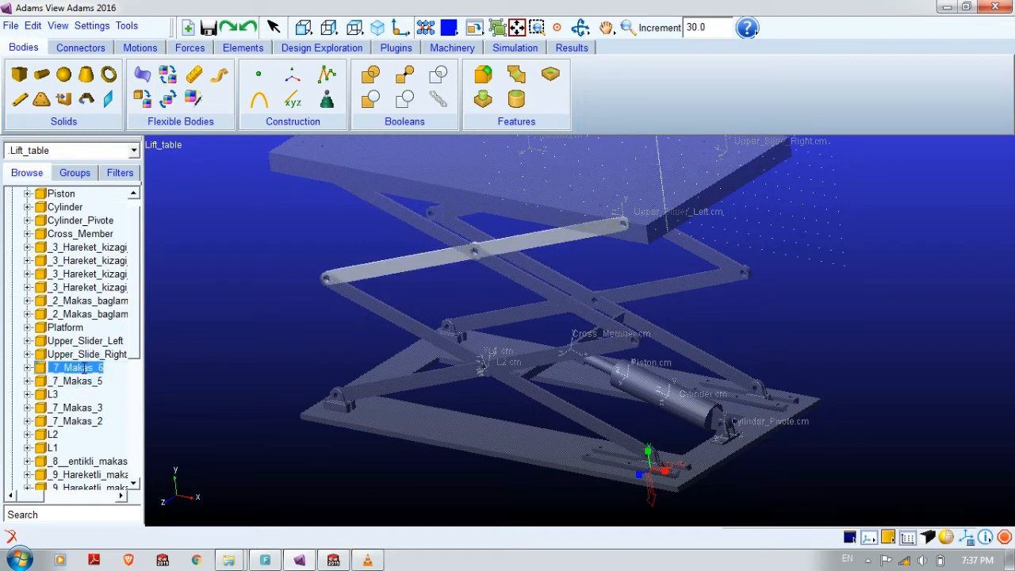
text(L4)
key(Return)
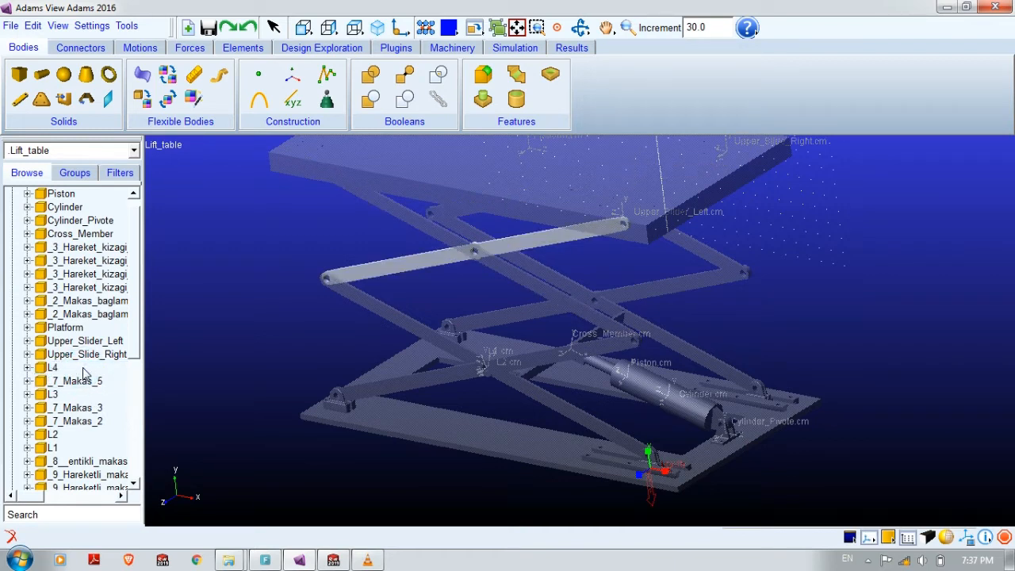
Step: Define the L3 body's mass by Geometry and Material Type with .materials.steel
double_click(53, 394)
click(432, 192)
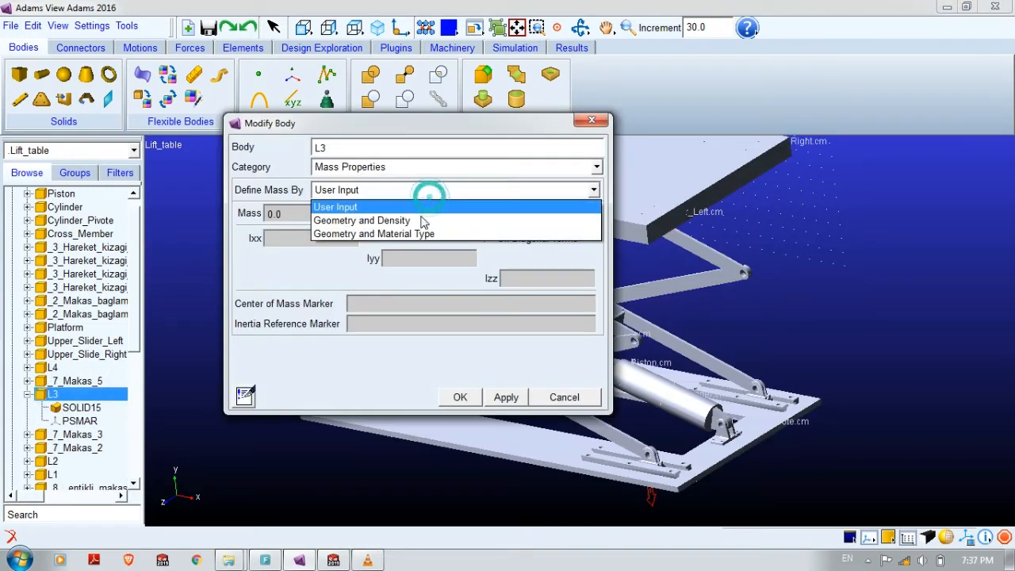
click(416, 235)
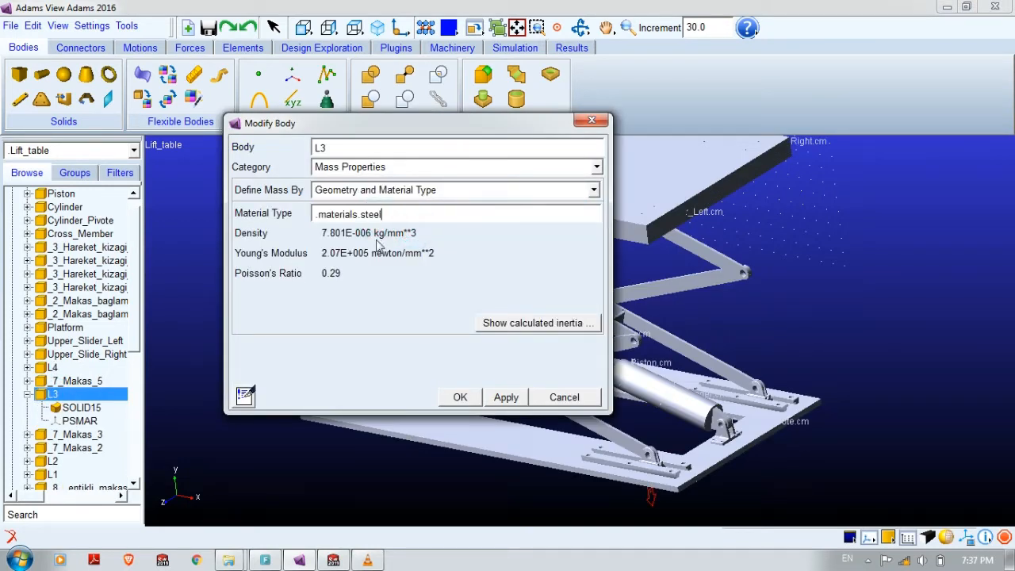
click(460, 397)
Step: Define the L4 body's mass by Geometry and Material Type with steel, and collapse the L4 and L3 tree entries
double_click(52, 367)
click(325, 191)
click(328, 235)
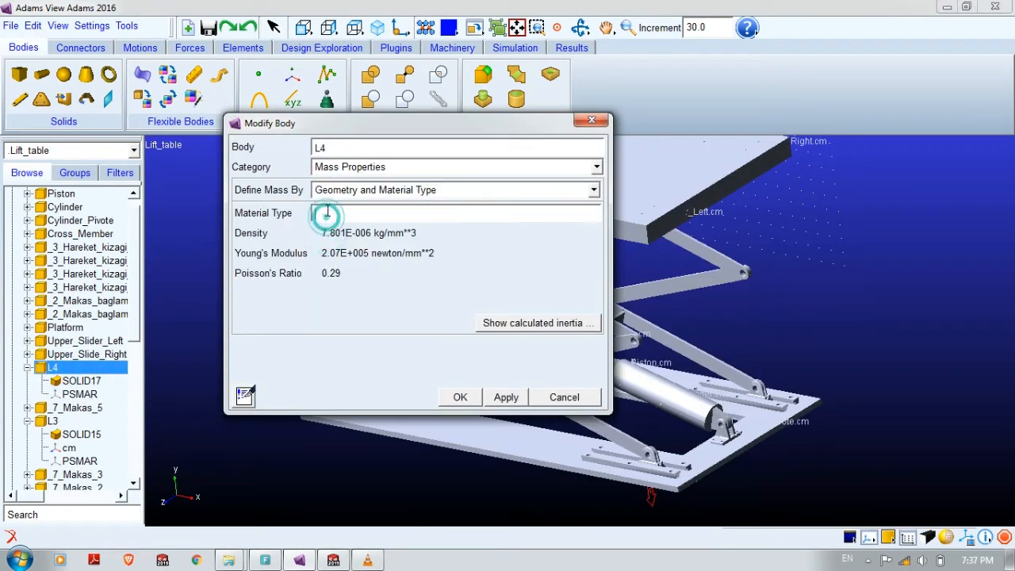
click(460, 397)
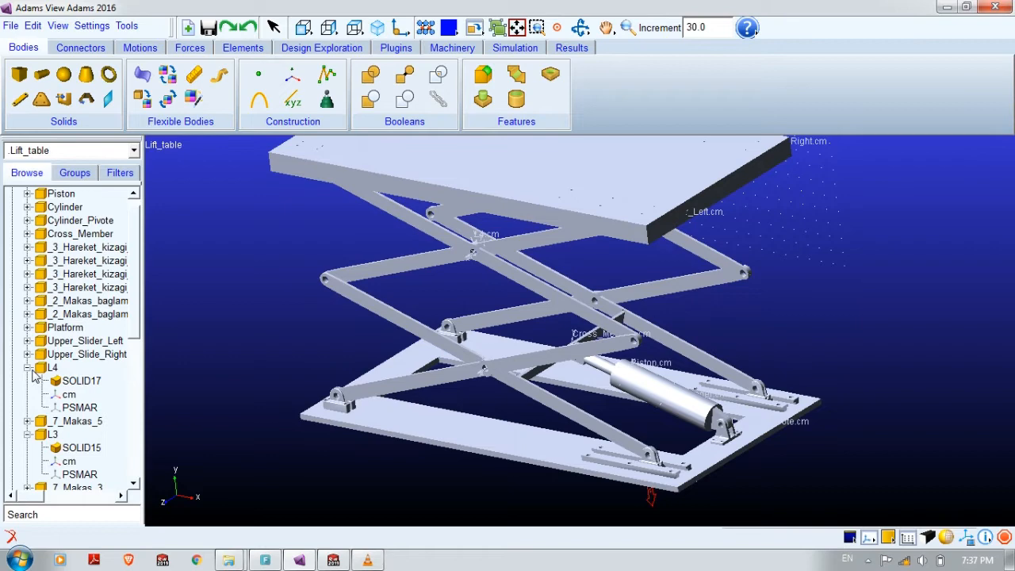
click(28, 367)
click(28, 394)
Step: Examine the far-side arm _7_Makas_5 and the base bodies by highlighting them in a rotated view of the lift
click(76, 380)
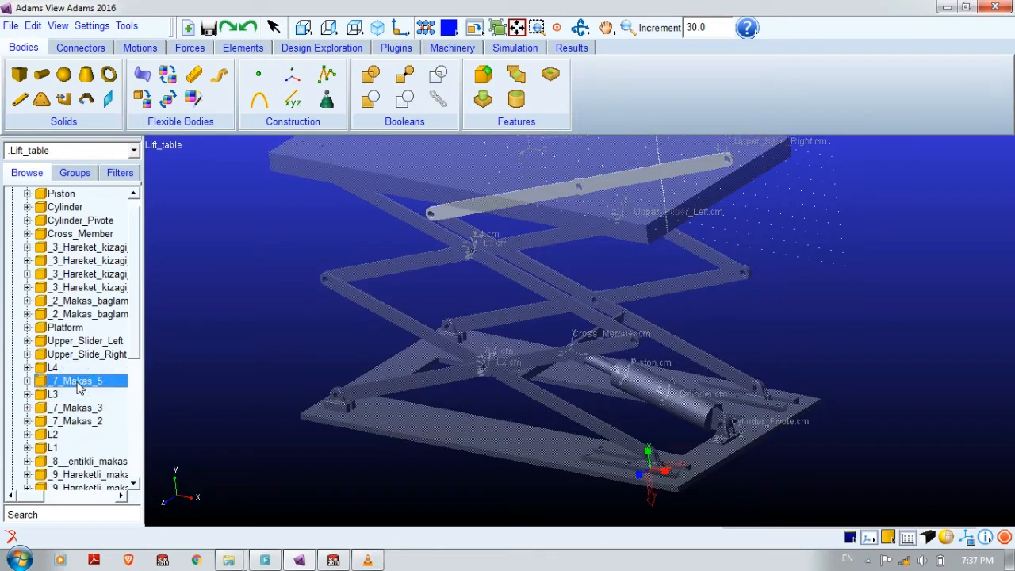
scroll(76, 381, down, 1)
key(r)
mouse_move(364, 337)
mouse_down()
mouse_move(357, 313)
mouse_move(356, 332)
mouse_up()
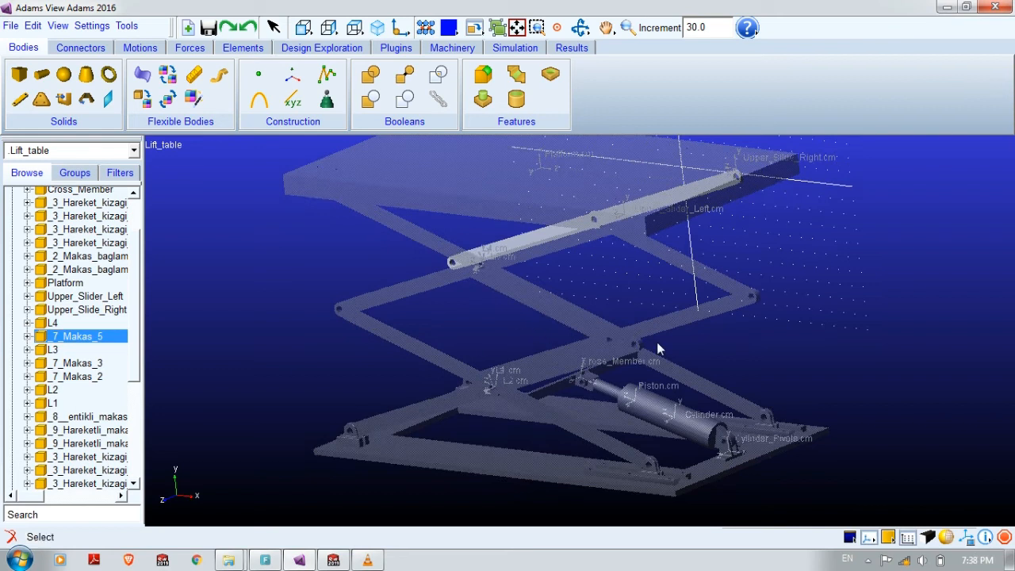
key(r)
drag(679, 389, 602, 412)
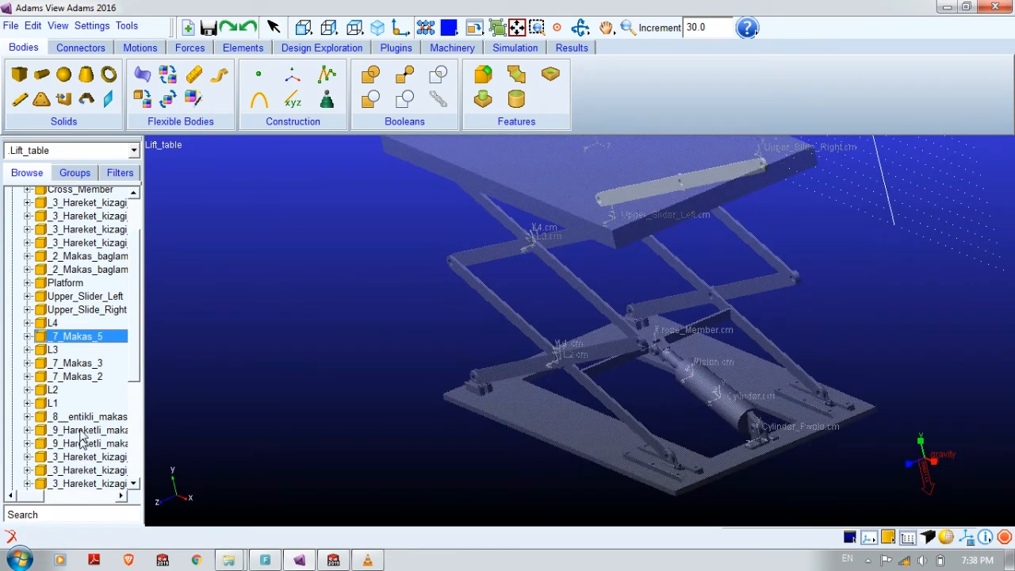
click(71, 483)
scroll(92, 448, down, 2)
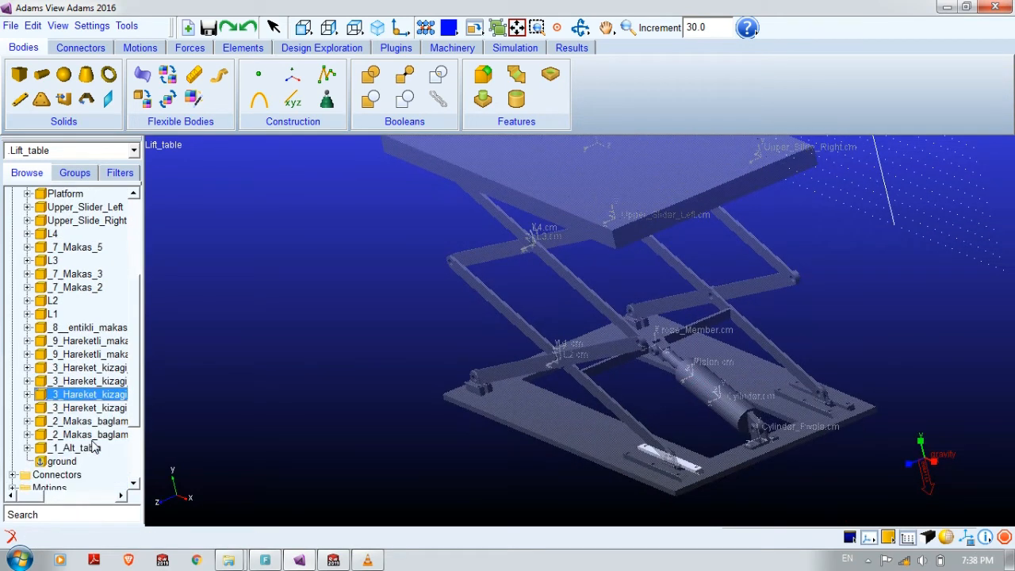
click(81, 436)
click(82, 448)
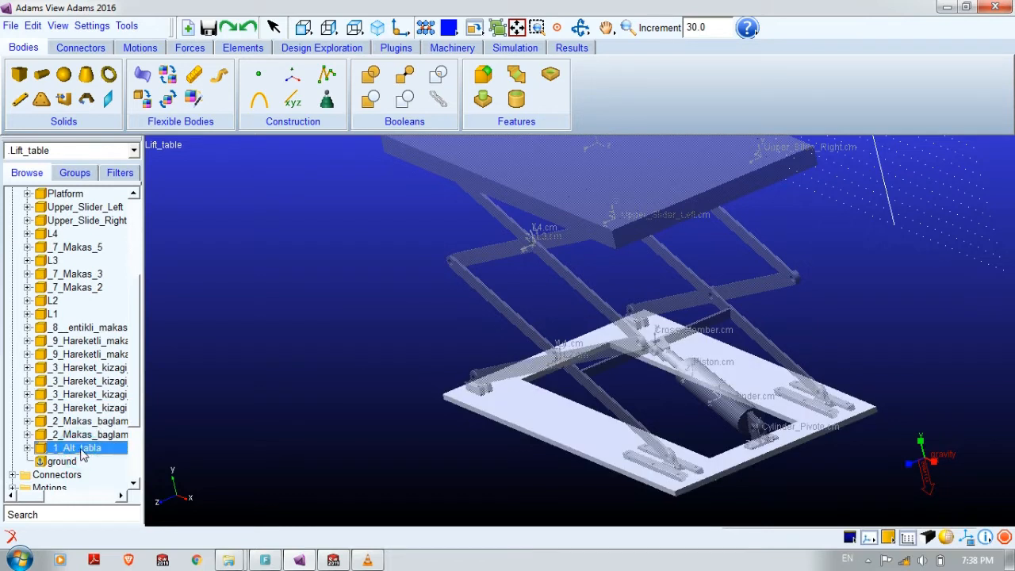
Step: Rename the _7_Makas_2 body, the far lower scissor arm rising from the fixed base bracket, as L5
click(77, 288)
click(77, 289)
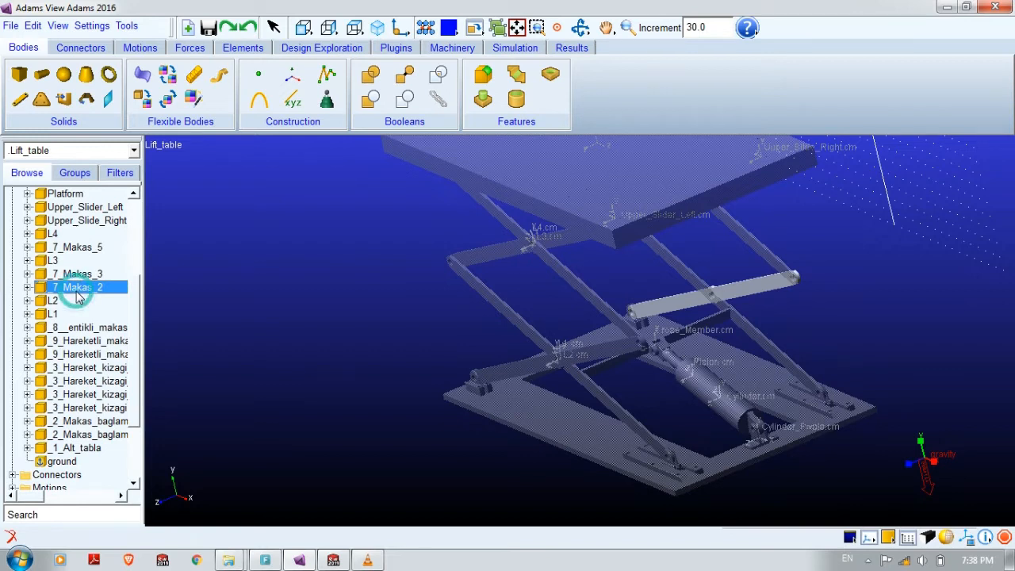
text(L5)
key(Return)
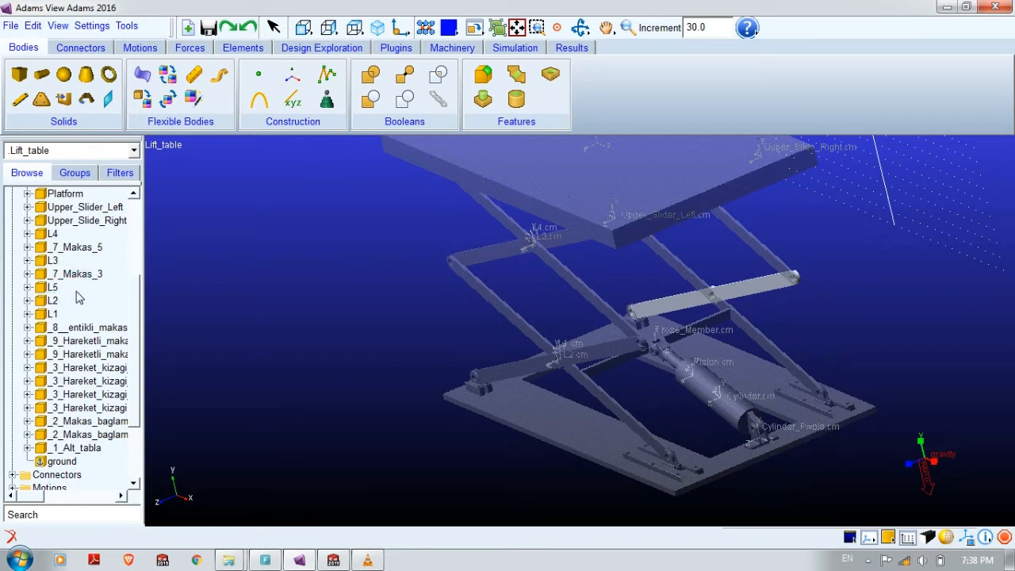
Step: Define the L5 body's mass by Geometry and Material Type with .materials.steel, and collapse its tree entry
double_click(59, 289)
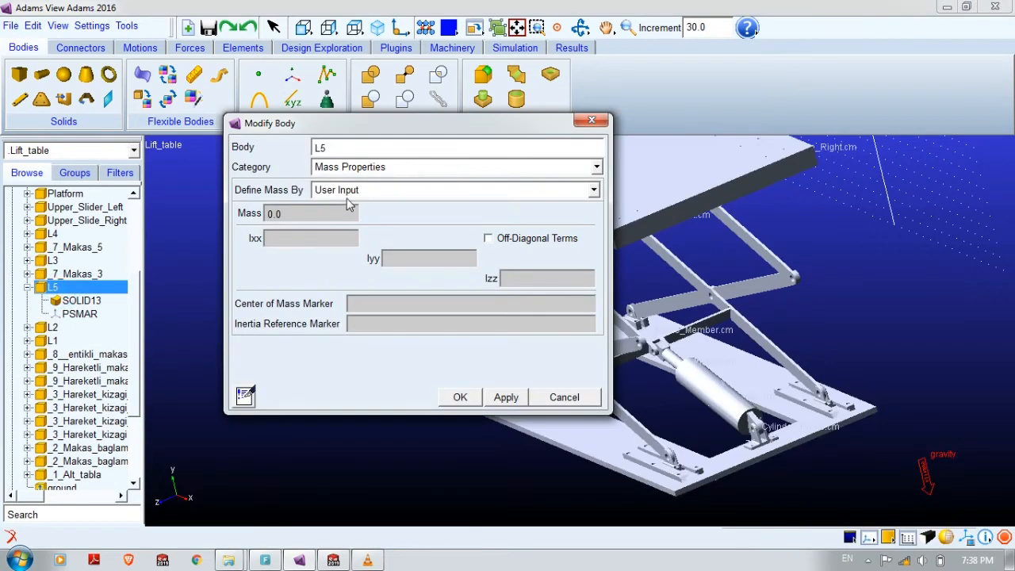
click(353, 190)
click(353, 233)
click(348, 211)
text(.materials.steel)
click(451, 400)
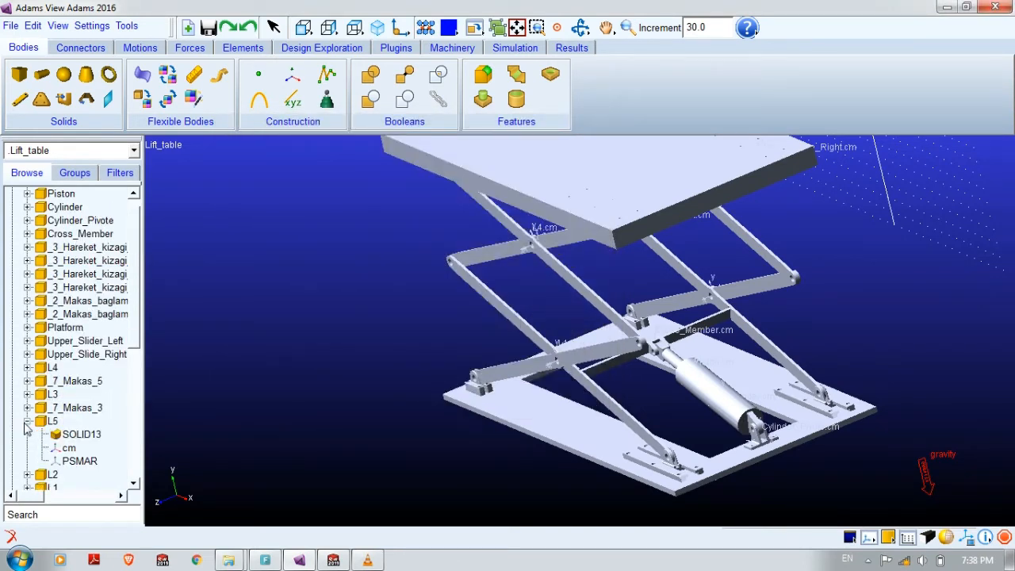
click(28, 421)
Step: Rename the remaining _8__entikli_makas body, the far lower scissor arm that crosses L5, as L6
click(71, 408)
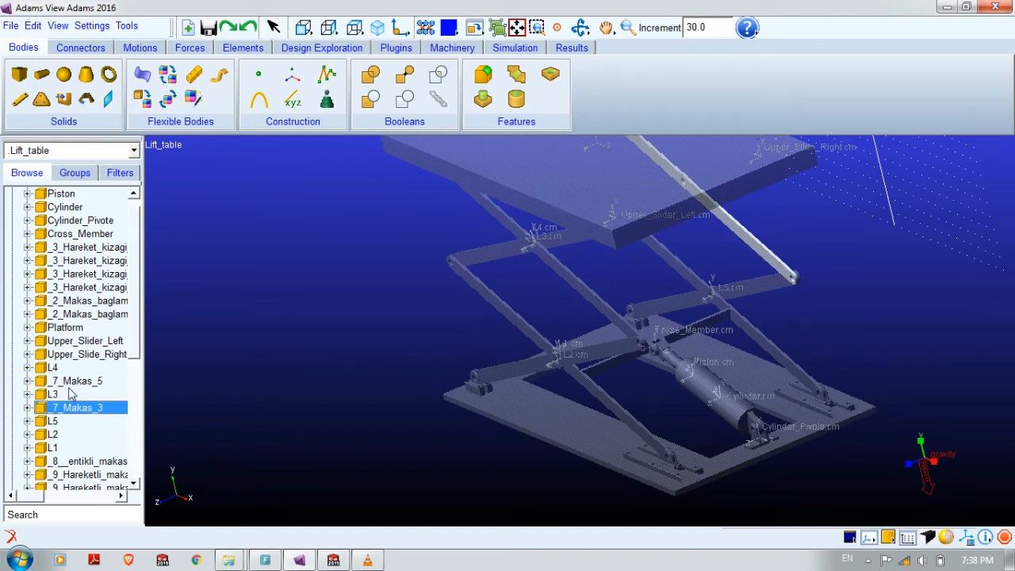
click(73, 381)
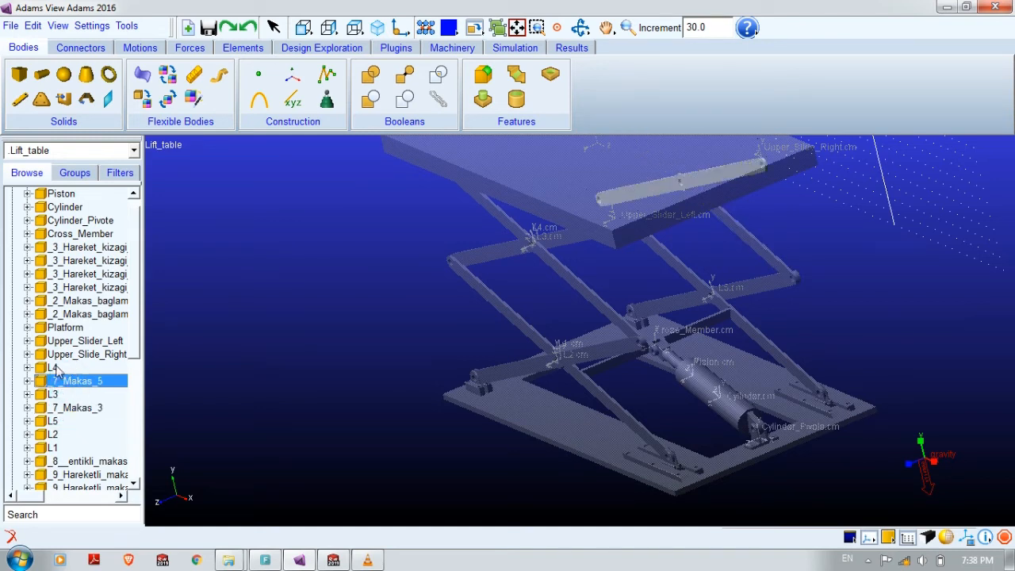
click(53, 367)
click(89, 317)
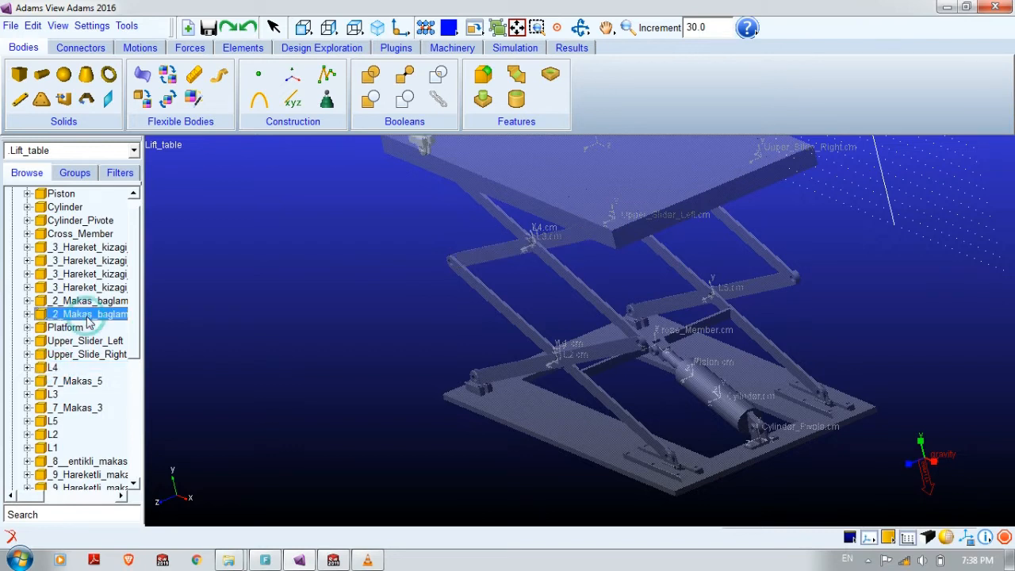
click(71, 462)
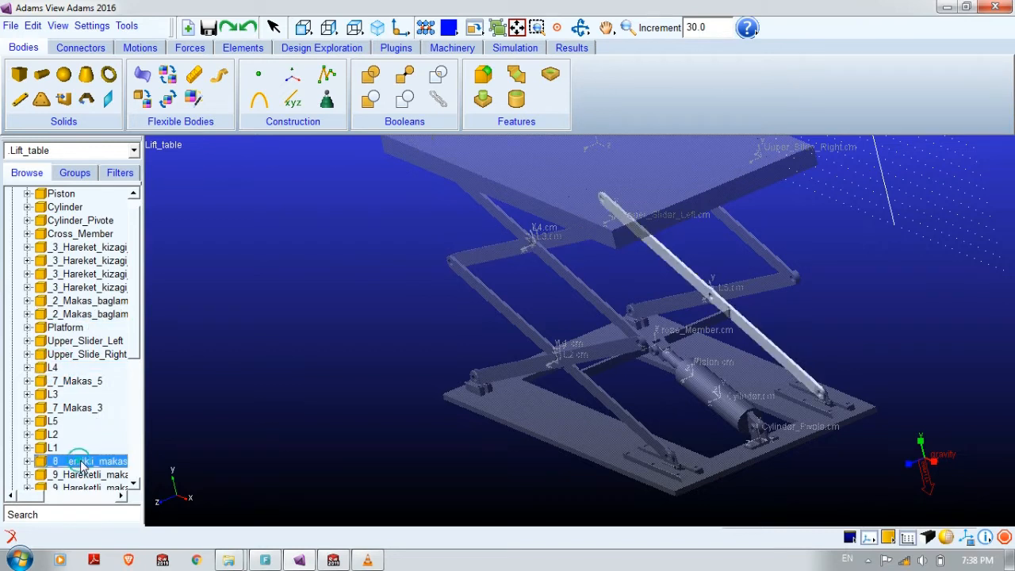
text(L6)
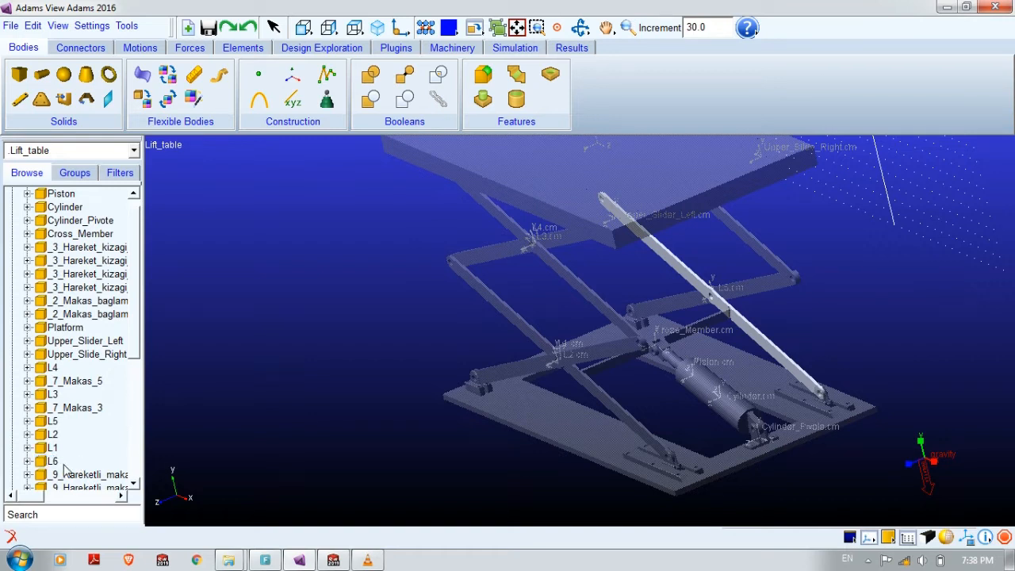
Step: Define the L6 body's mass by Geometry and Material Type with .materials.steel, and collapse its tree entry
double_click(65, 466)
click(359, 190)
click(342, 230)
click(337, 219)
click(460, 397)
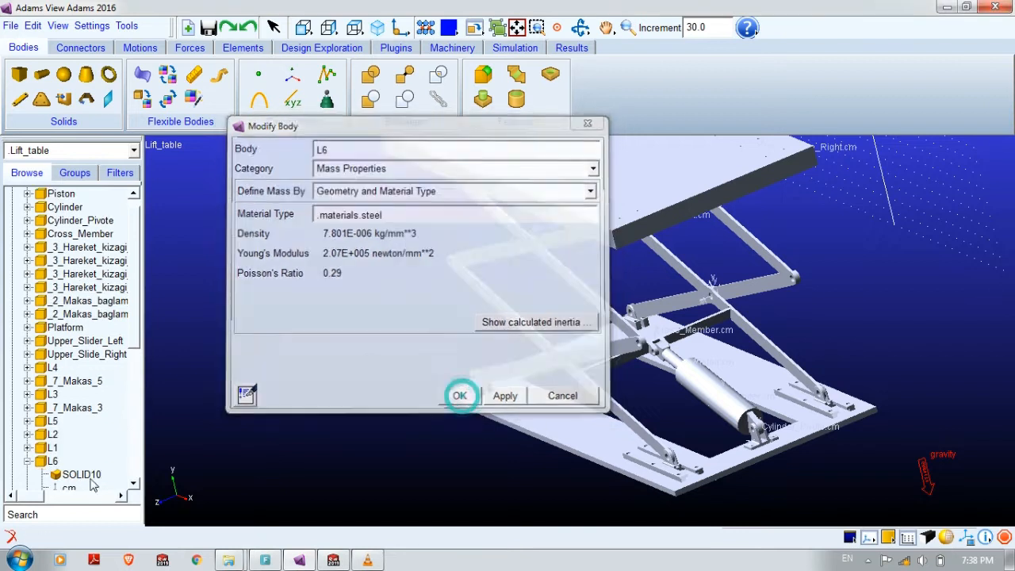
click(28, 461)
Step: Rename the _7_Makas_3 body, the far upper scissor arm that continues up from the end of L5, as L7
click(79, 409)
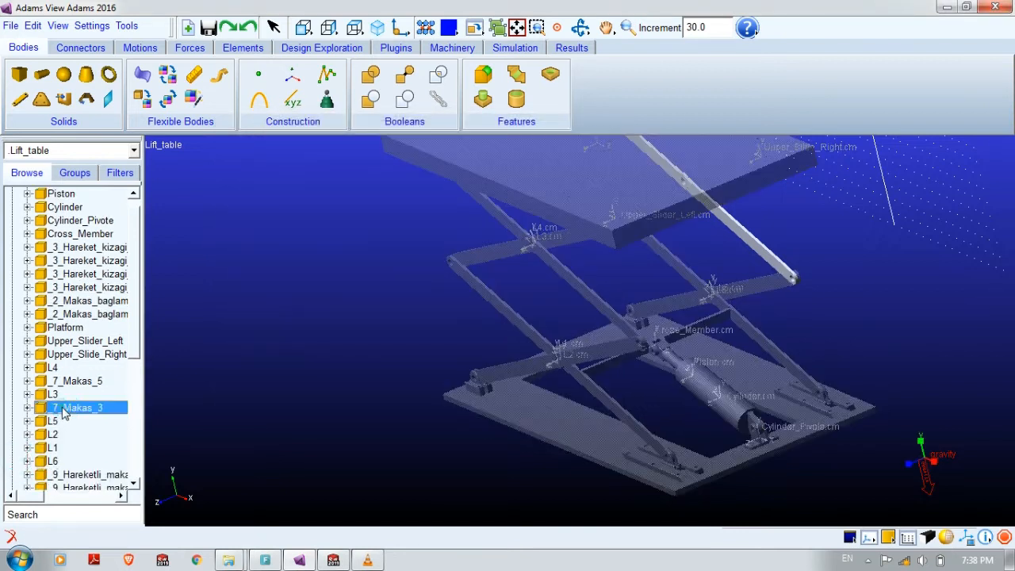
click(84, 409)
text(L)
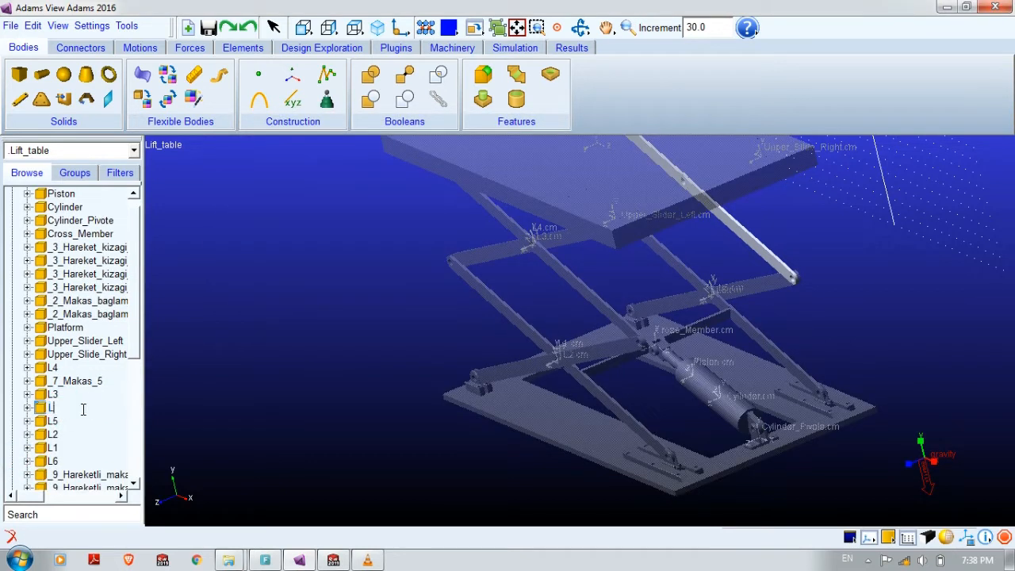
text(7)
key(Return)
Step: Rename the _7_Makas_5 body, the far upper scissor arm that crosses L7, as L8
click(72, 382)
click(92, 381)
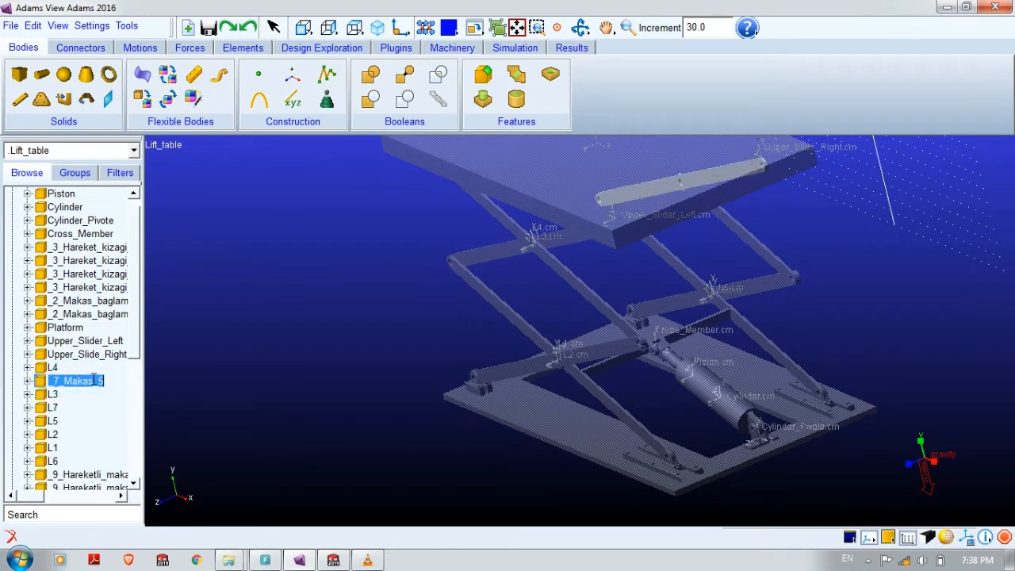
text(L8)
key(Return)
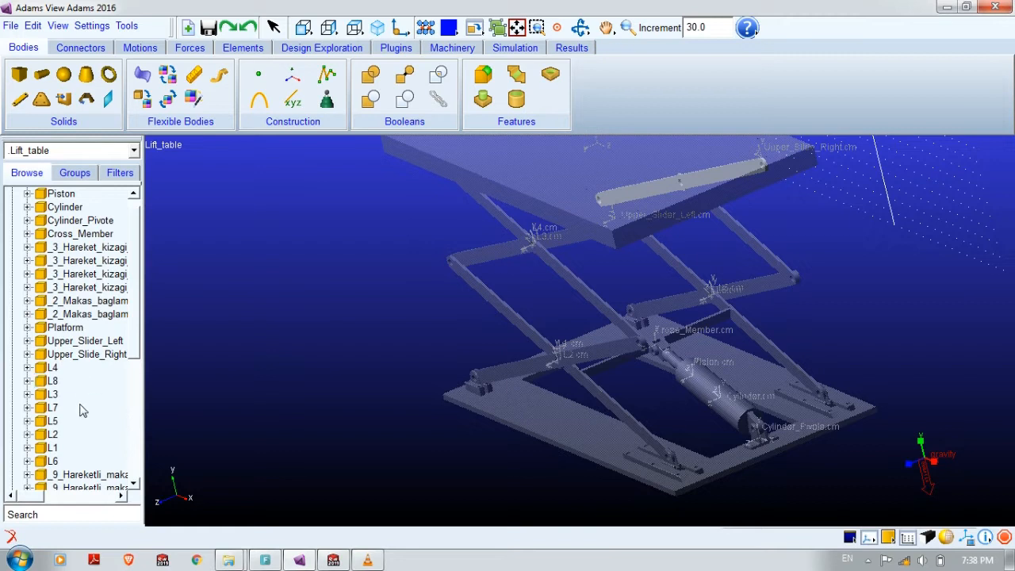
Step: Define the L7 body's mass by Geometry and Material Type with steel
double_click(52, 407)
click(373, 190)
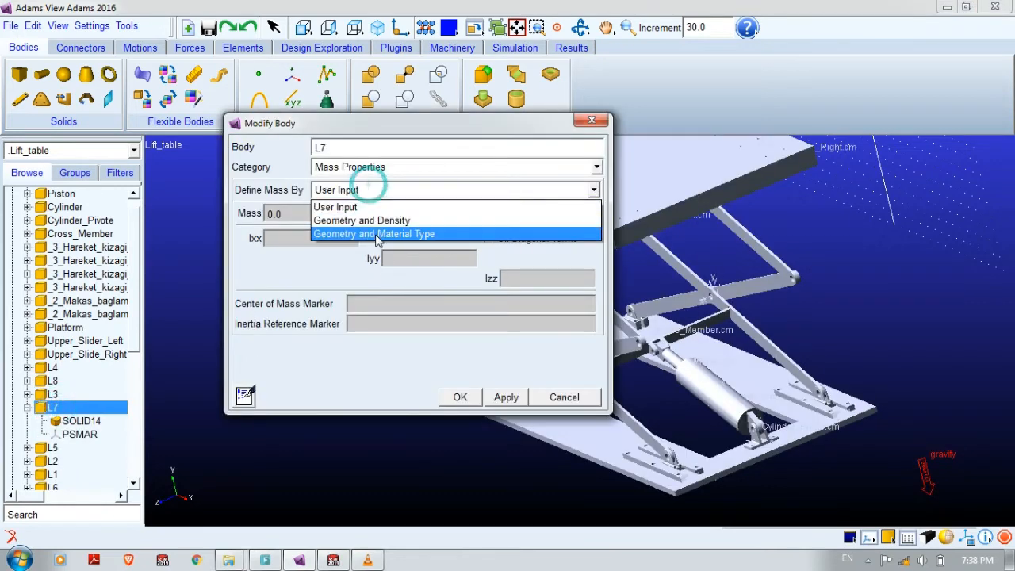
click(374, 233)
click(355, 216)
click(503, 397)
Step: Define the L8 body's mass by Geometry and Material Type with .Lift_table.steel, and collapse the L8 and L7 tree entries
double_click(69, 383)
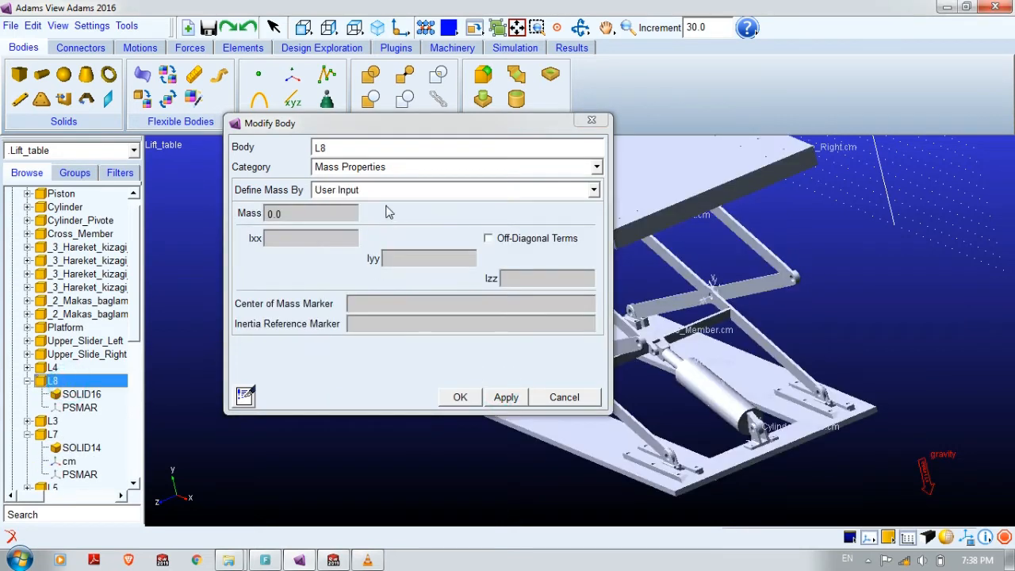
click(379, 188)
click(373, 234)
click(355, 214)
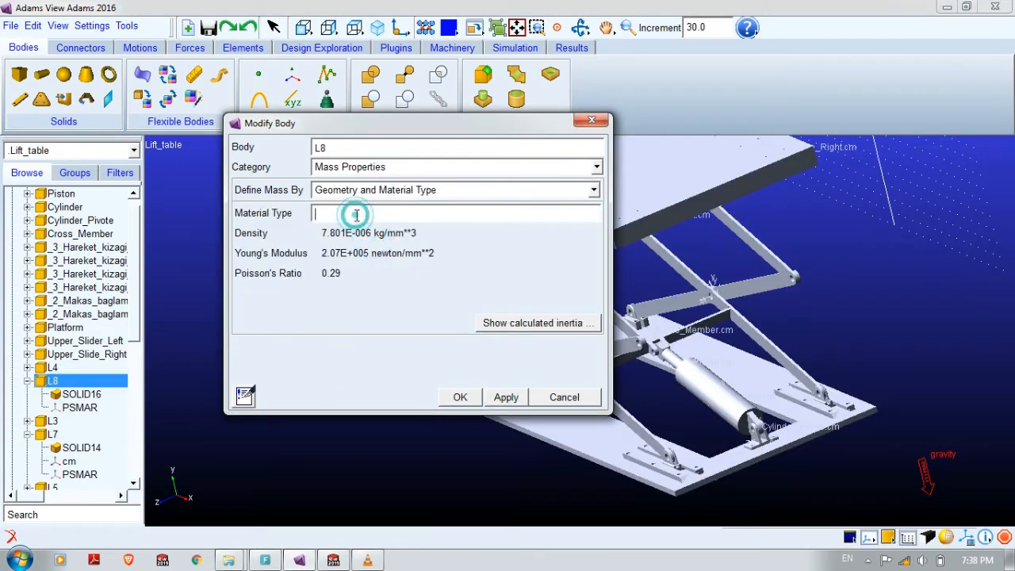
click(458, 397)
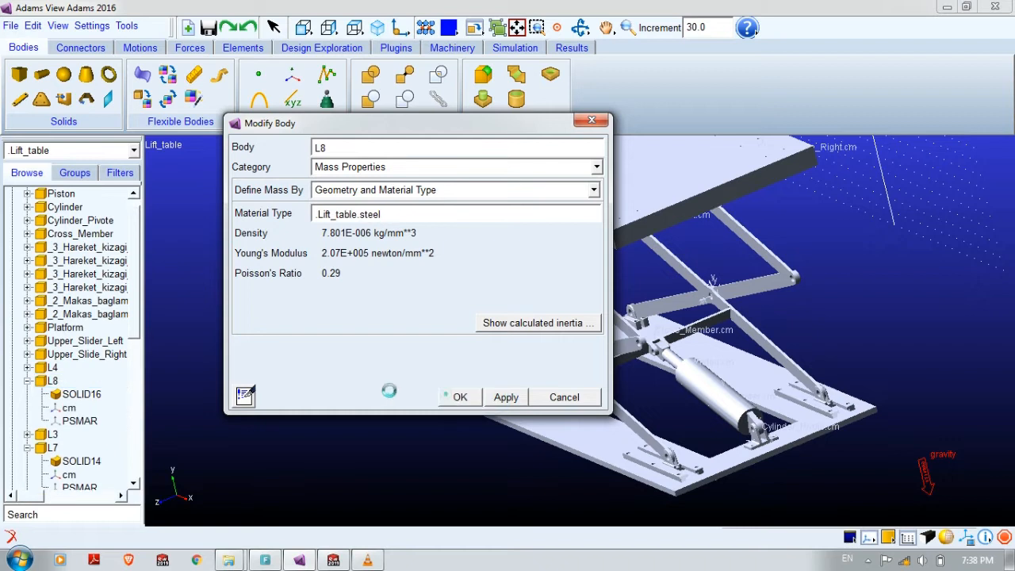
click(28, 381)
click(28, 408)
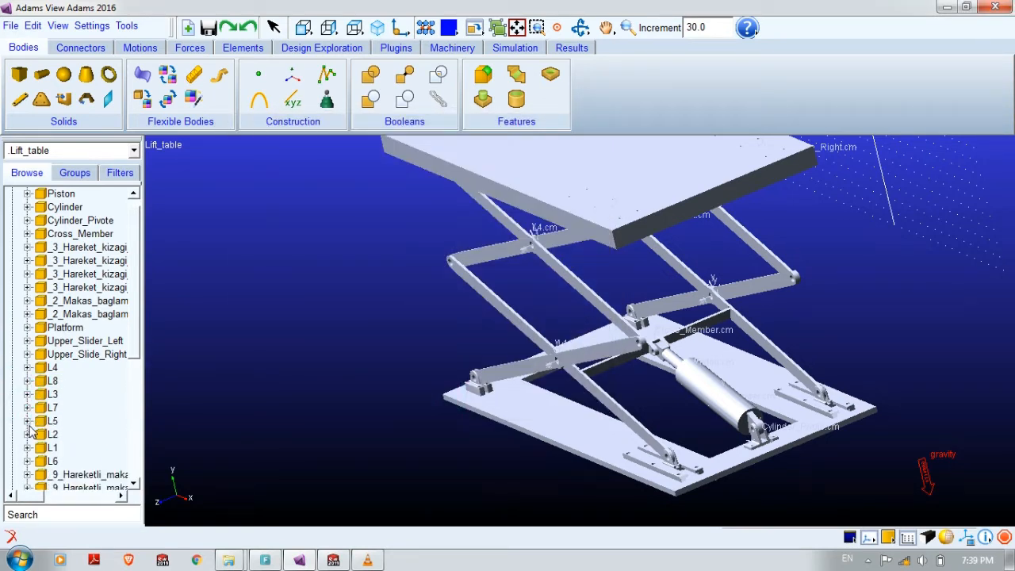
Step: Expand the tree entries of all eight scissor arms, L1 to L8, to expose their solids
drag(430, 402, 240, 382)
scroll(132, 349, down, 2)
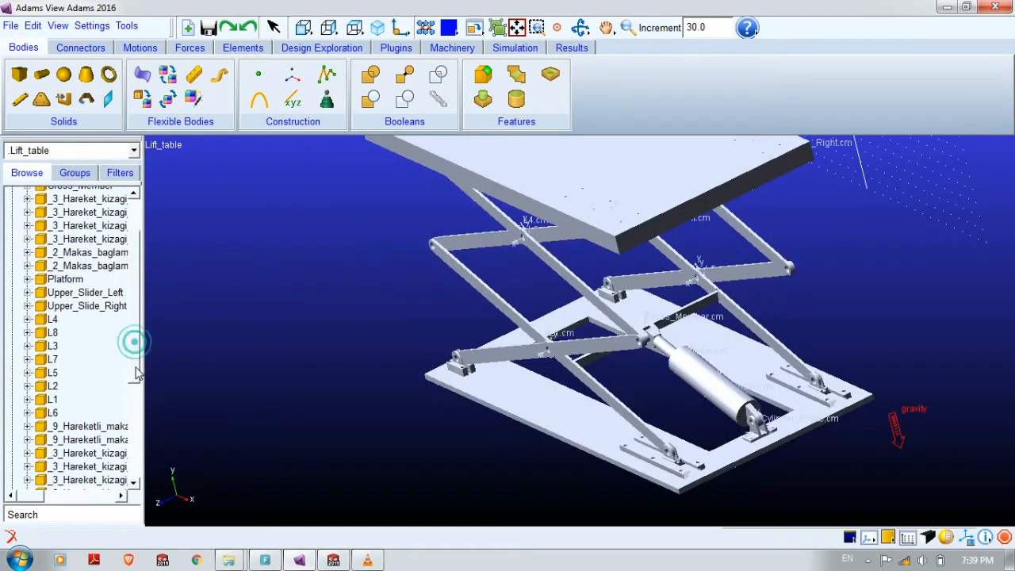
click(27, 409)
click(27, 395)
click(27, 382)
click(27, 368)
click(27, 355)
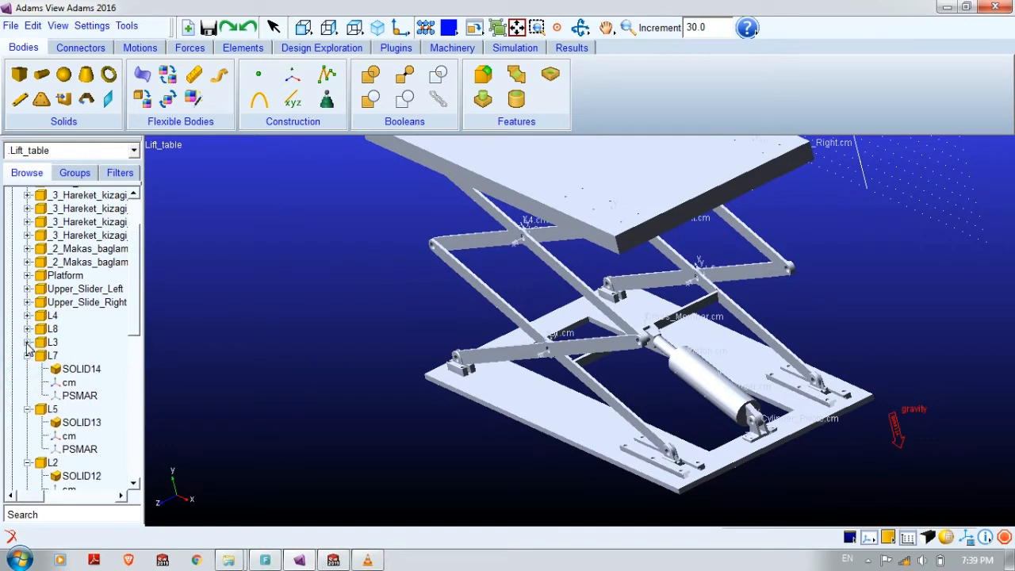
click(27, 341)
click(27, 328)
click(27, 315)
Step: Change the colour of the eight scissor arm solids, SOLID10 to SOLID17, to RED
click(82, 328)
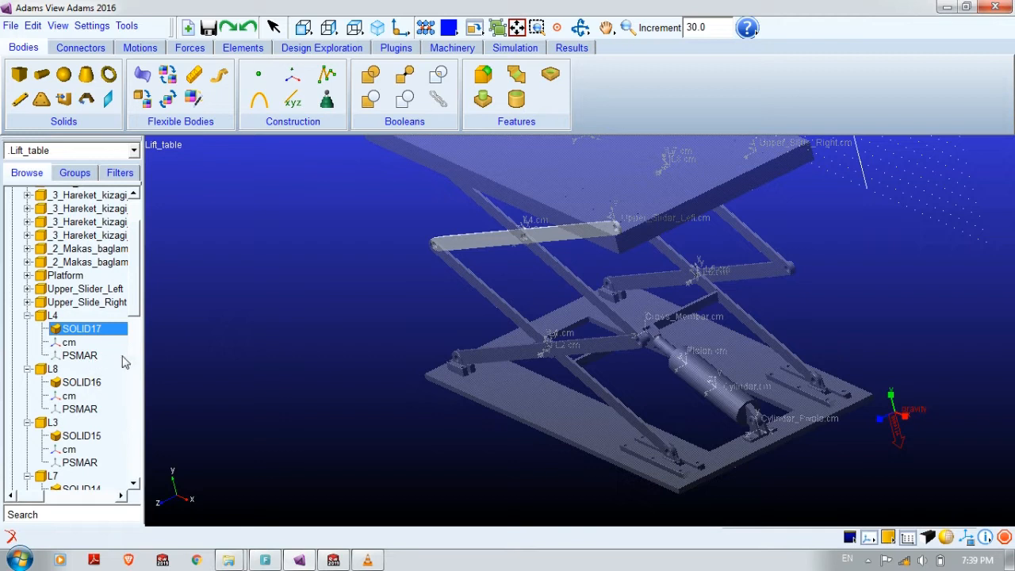
ctrl+click(82, 382)
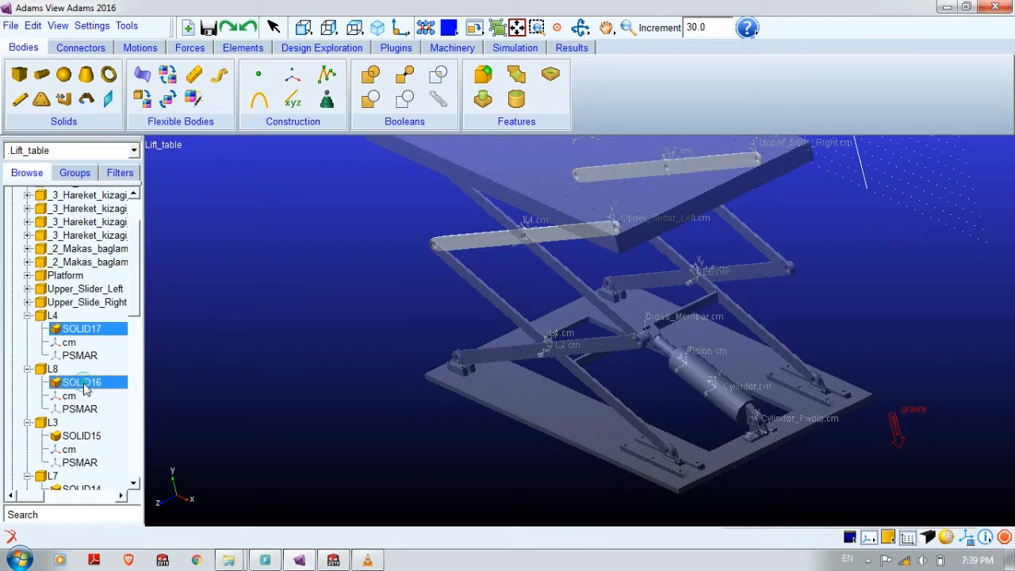
ctrl+click(82, 435)
scroll(87, 420, down, 2)
ctrl+click(83, 401)
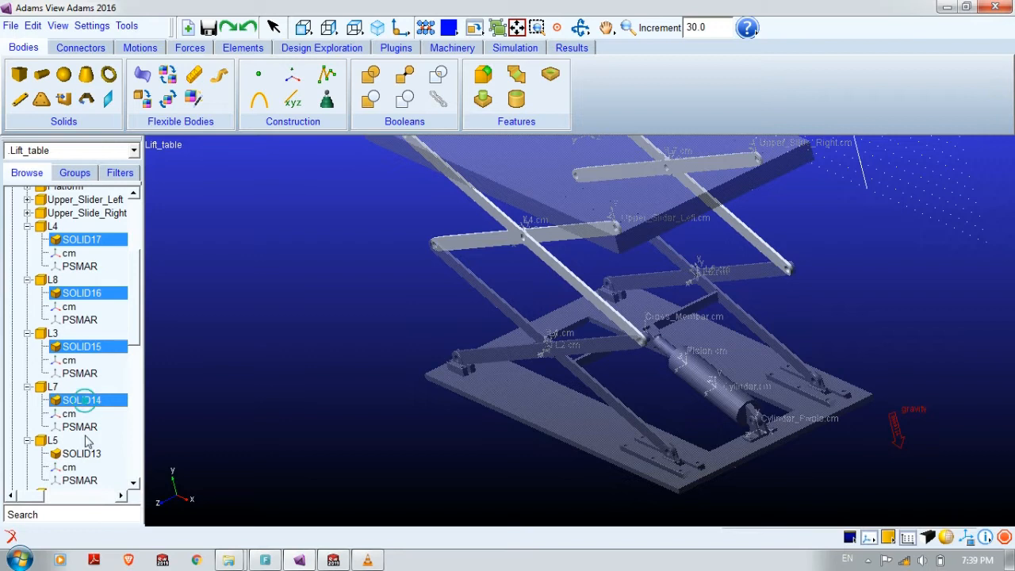
ctrl+click(83, 453)
scroll(87, 432, down, 2)
ctrl+click(82, 418)
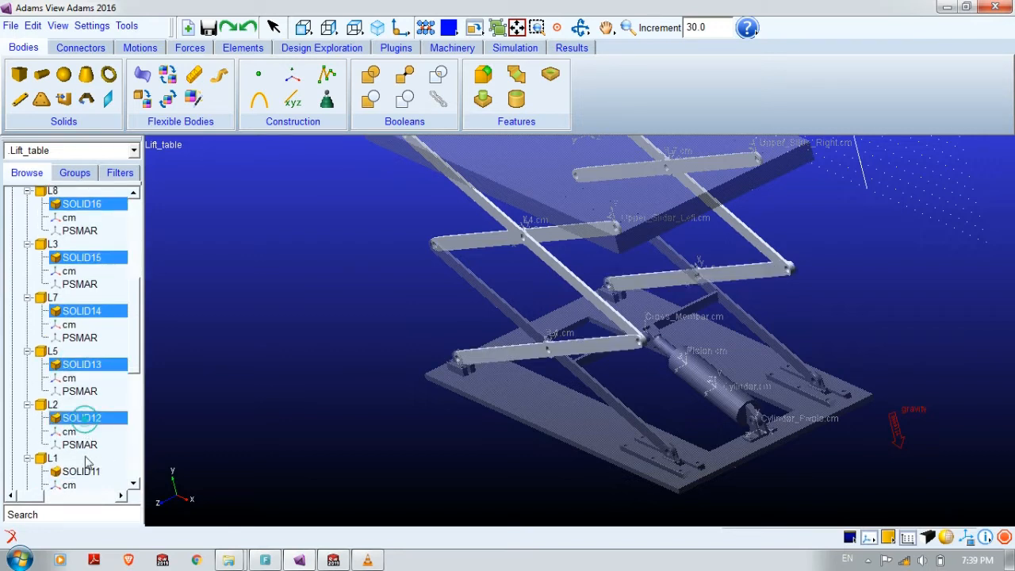
ctrl+click(81, 470)
scroll(107, 460, down, 1)
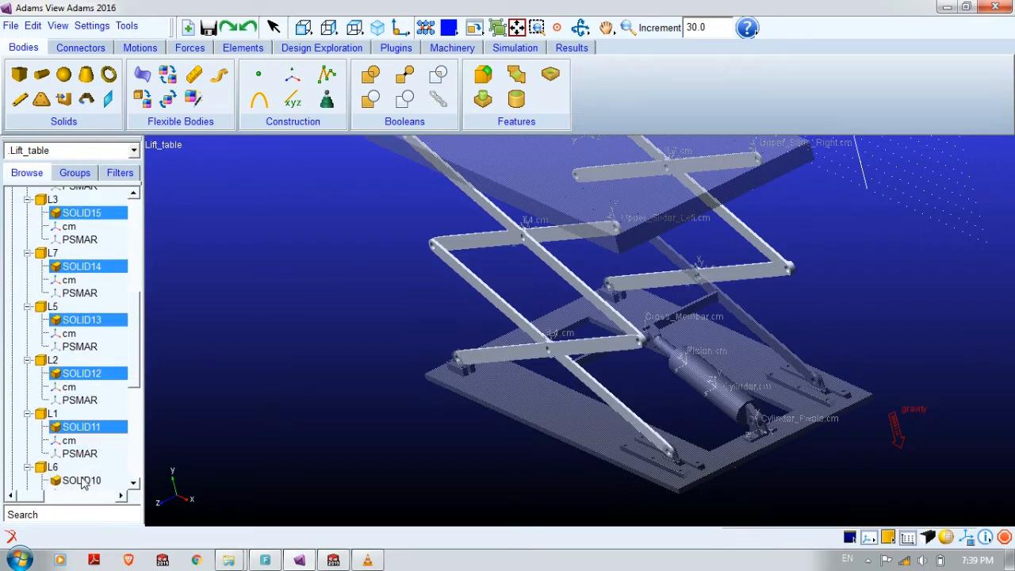
ctrl+click(82, 481)
scroll(91, 440, down, 1)
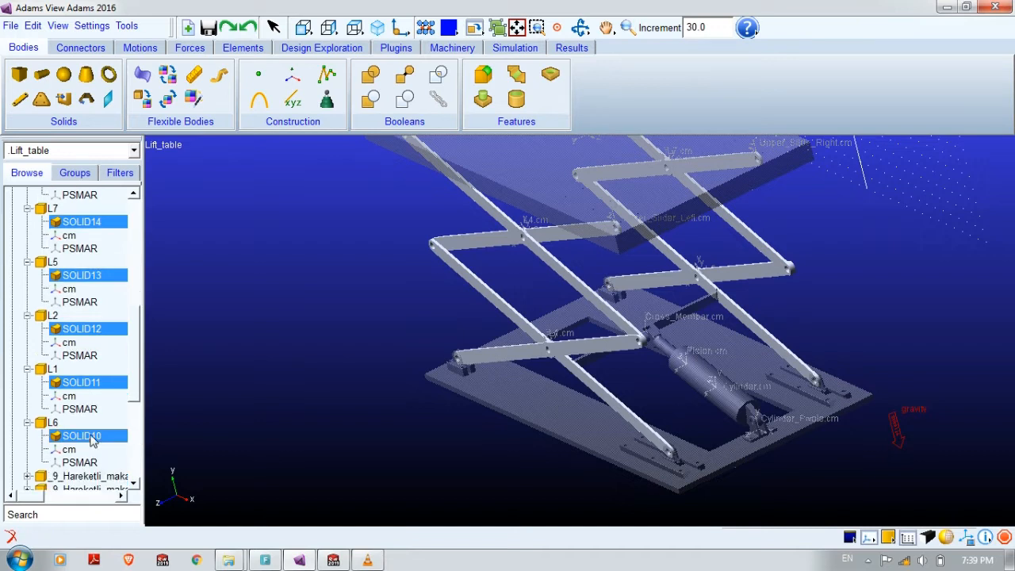
scroll(92, 441, down, 3)
right_click(86, 309)
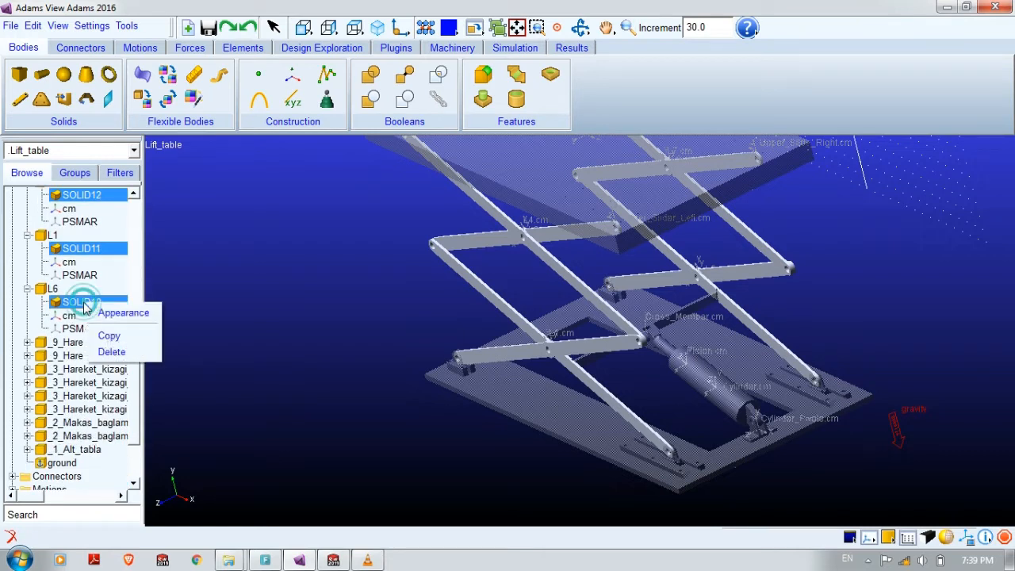
click(107, 312)
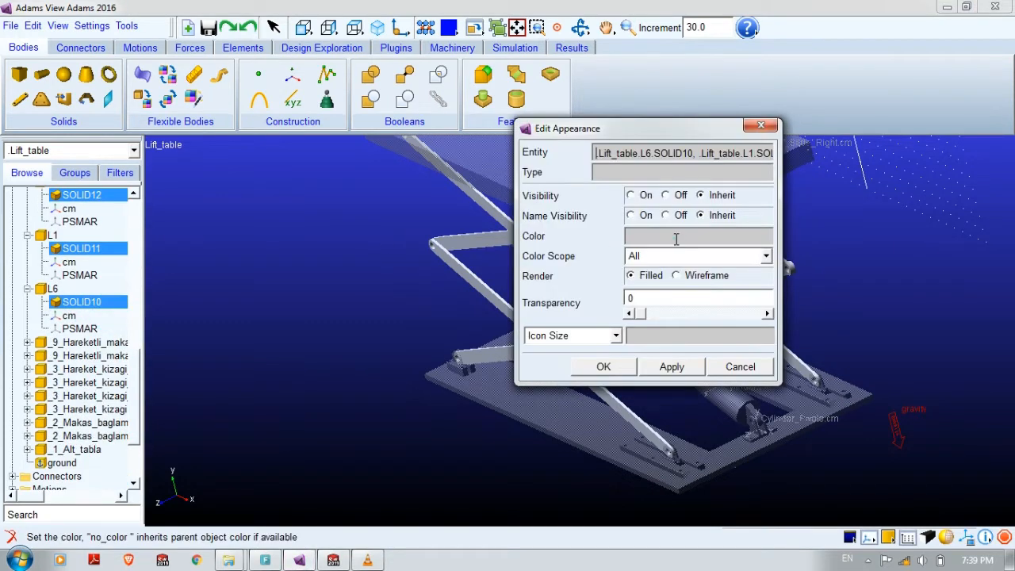
right_click(655, 236)
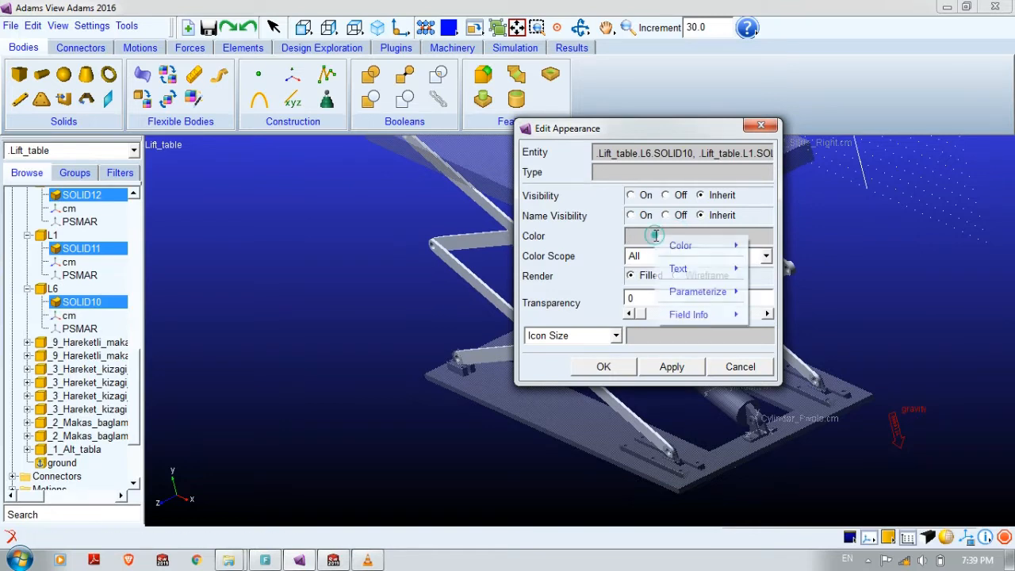
mouse_move(663, 249)
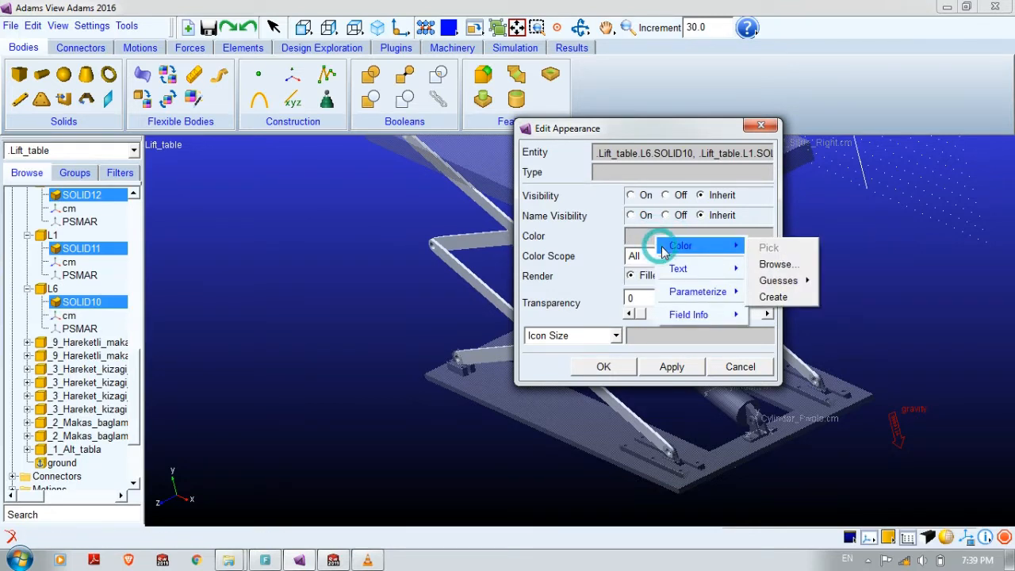
mouse_move(774, 284)
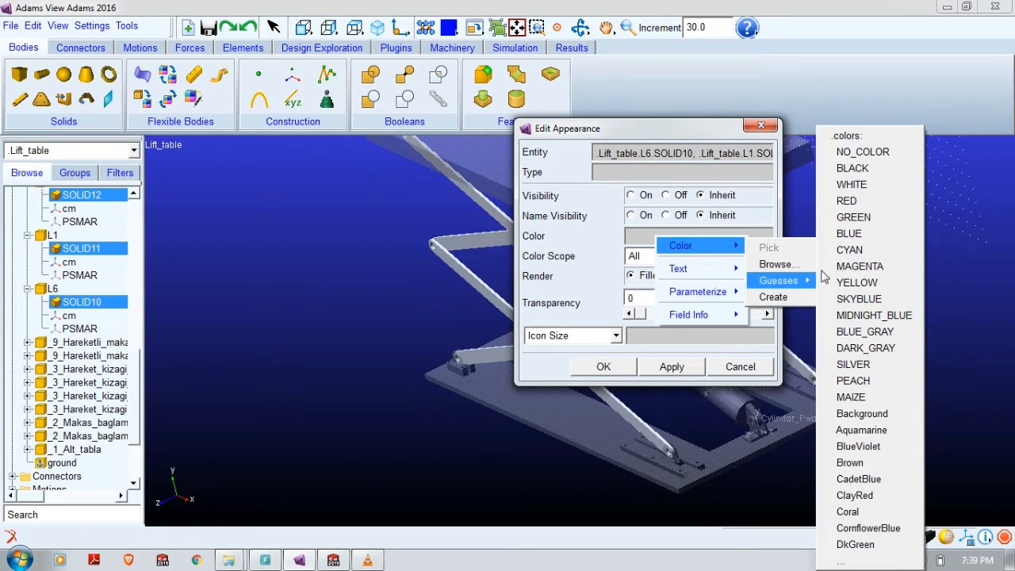
click(808, 285)
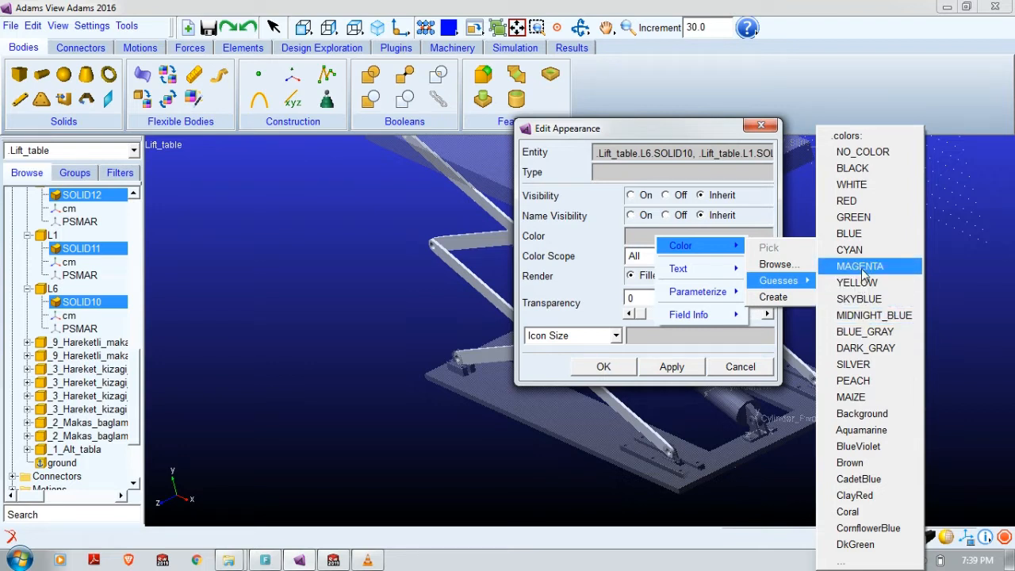
click(846, 201)
click(671, 367)
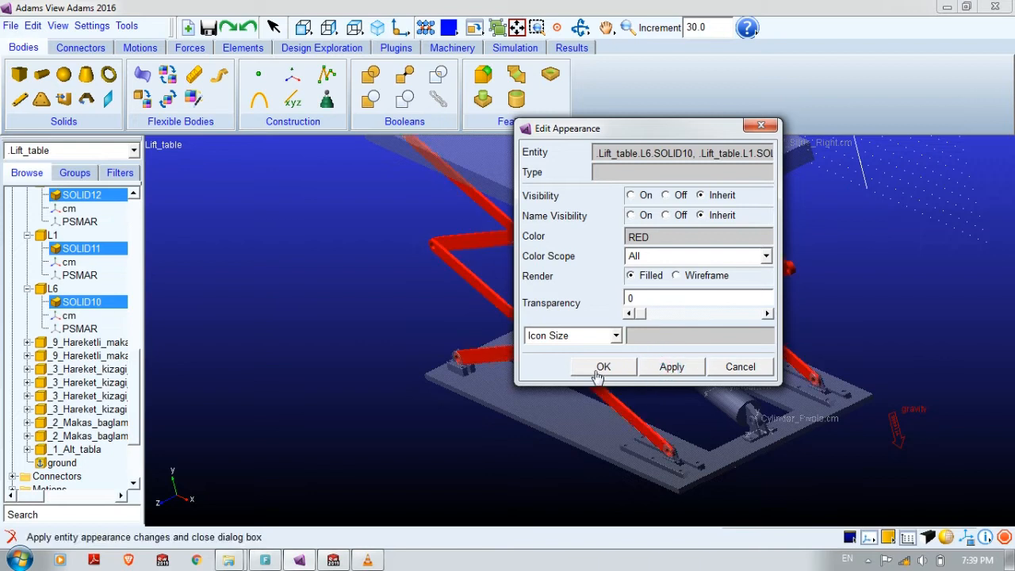
click(600, 368)
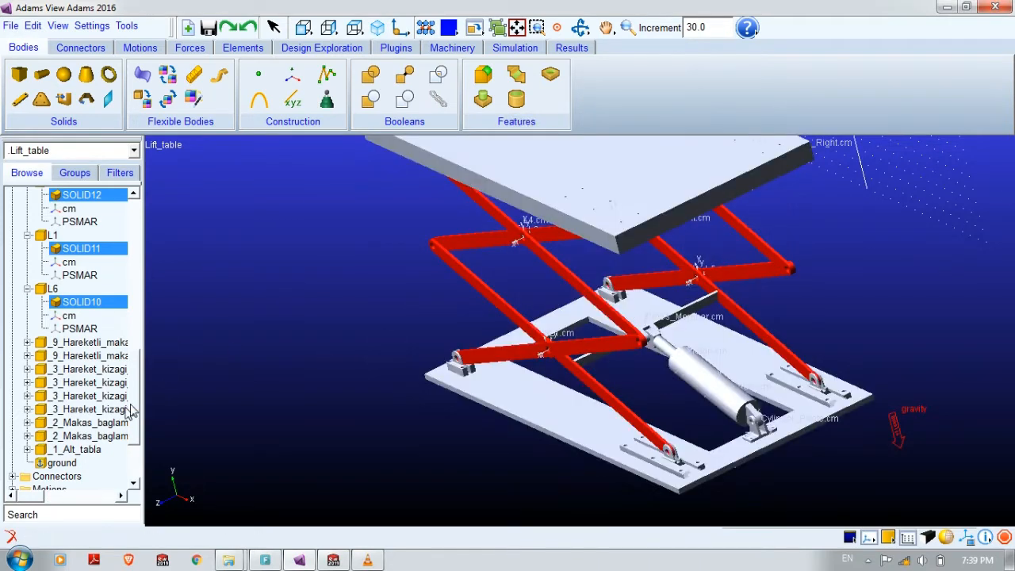
Step: Collapse the tree entries of all eight scissor arms, L1 to L8
scroll(131, 410, up, 10)
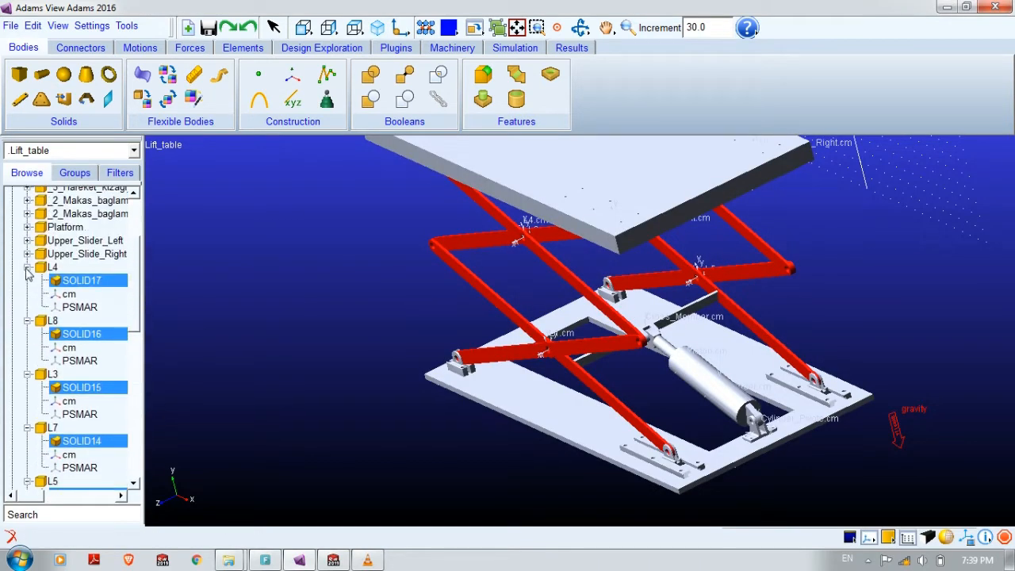
click(28, 268)
click(28, 281)
click(28, 294)
click(28, 307)
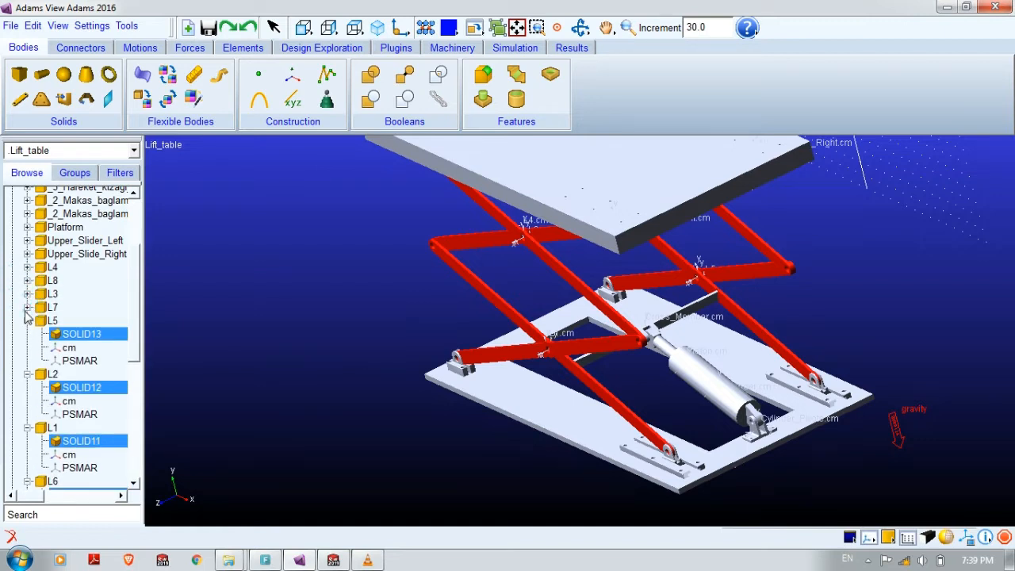
click(28, 320)
click(27, 333)
click(28, 347)
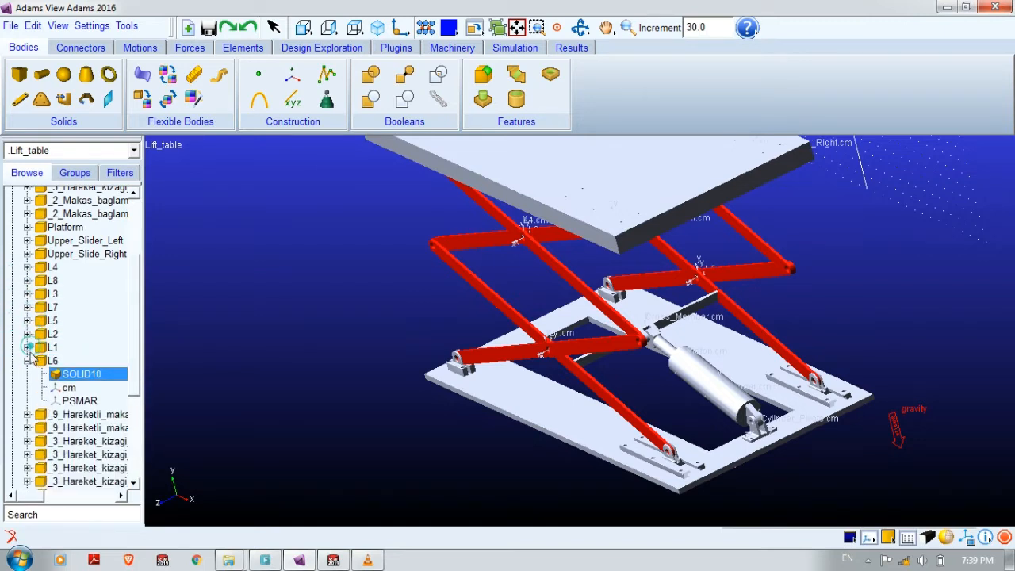
click(28, 361)
Step: Hide the eight scissor arm bodies, L1 to L8, by setting their visibility to Off
click(59, 269)
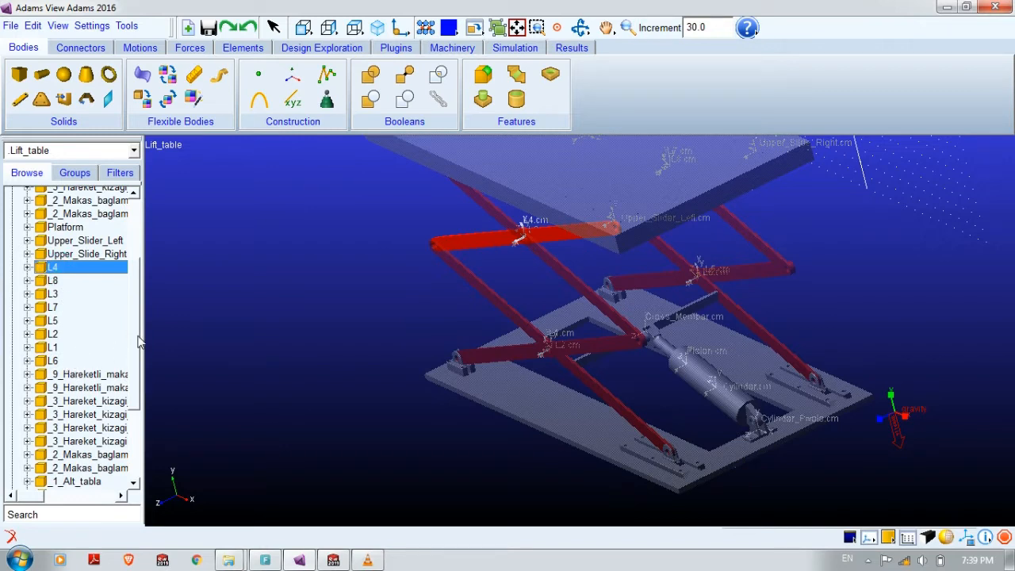
drag(138, 341, 139, 346)
shift+click(52, 354)
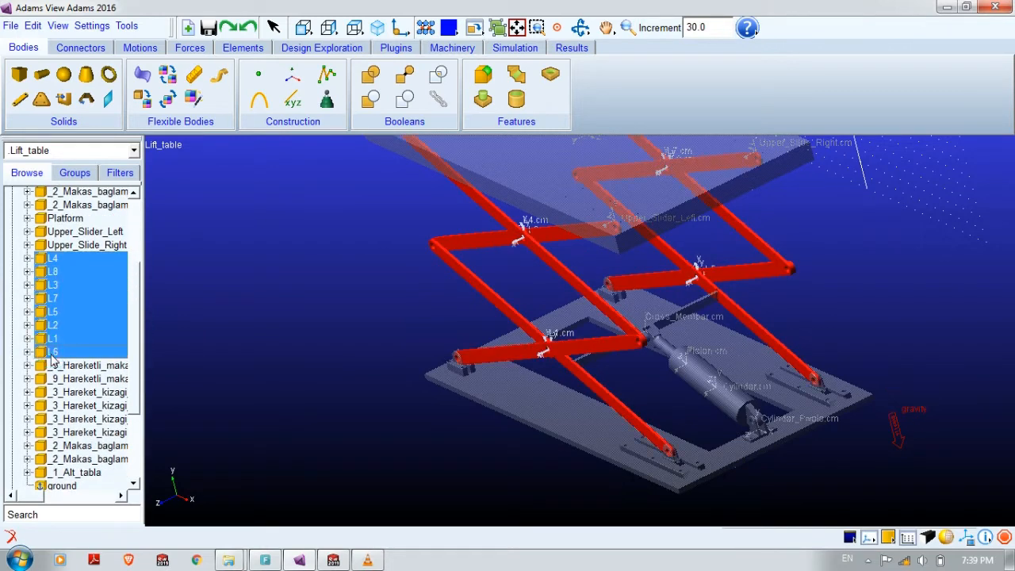
right_click(52, 355)
click(87, 366)
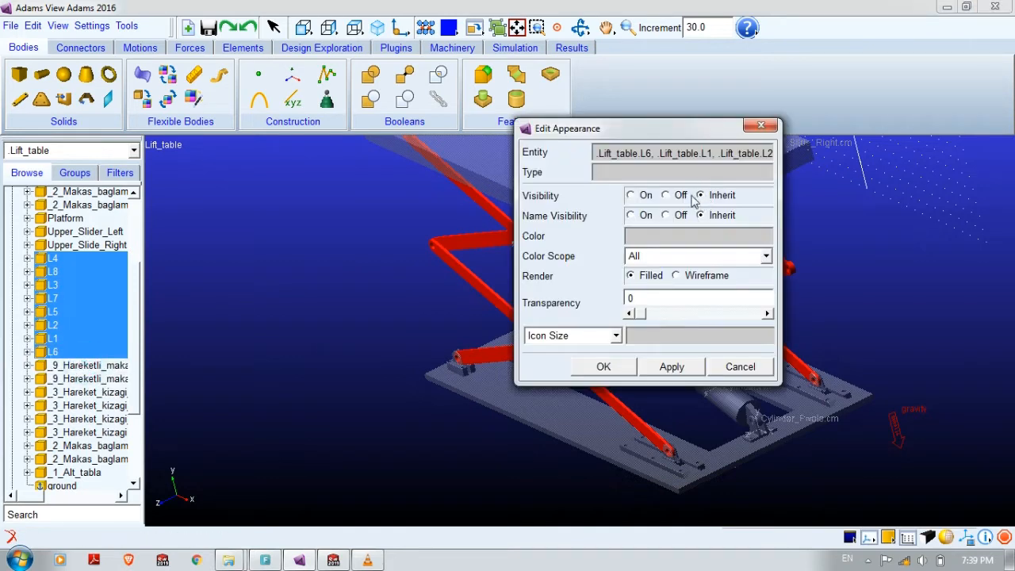
click(687, 195)
click(610, 368)
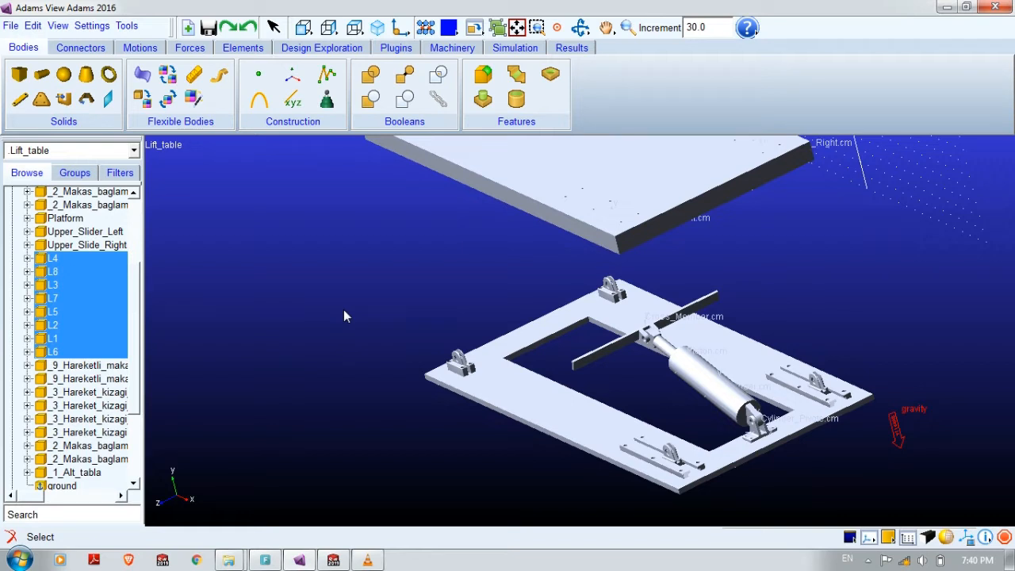
Step: Merge the rail body _3_Hareket_kizagi_8 into the Platform, accepting the change of the Platform's material type to user input
key(r)
drag(478, 306, 492, 271)
drag(479, 330, 453, 304)
key(t)
key(r)
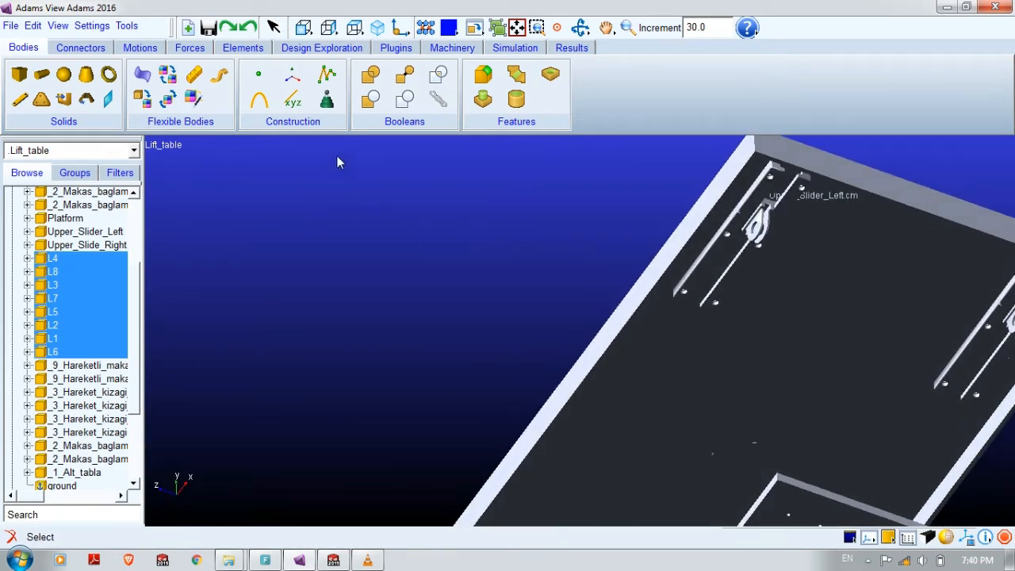
scroll(132, 279, up, 3)
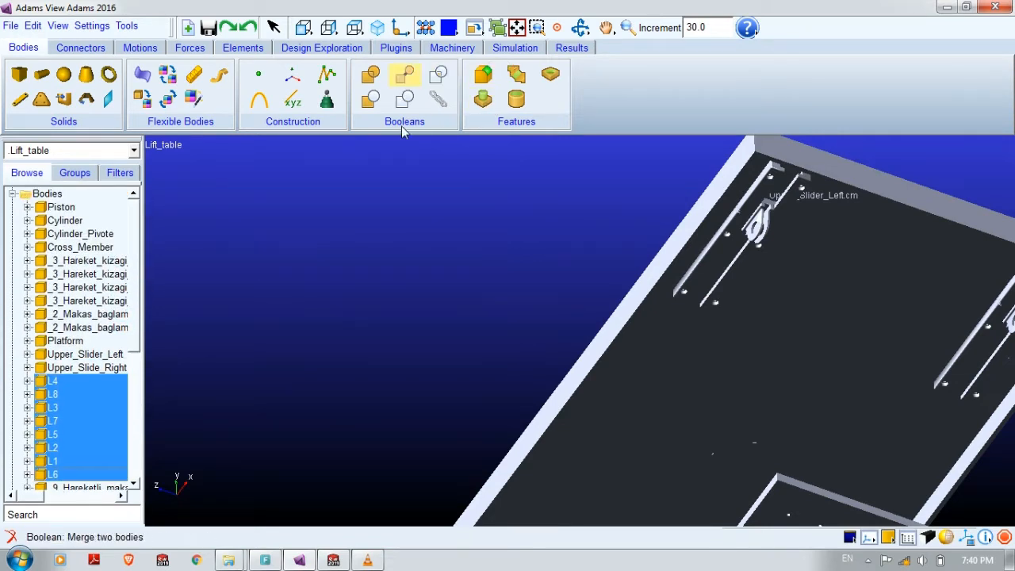
click(402, 78)
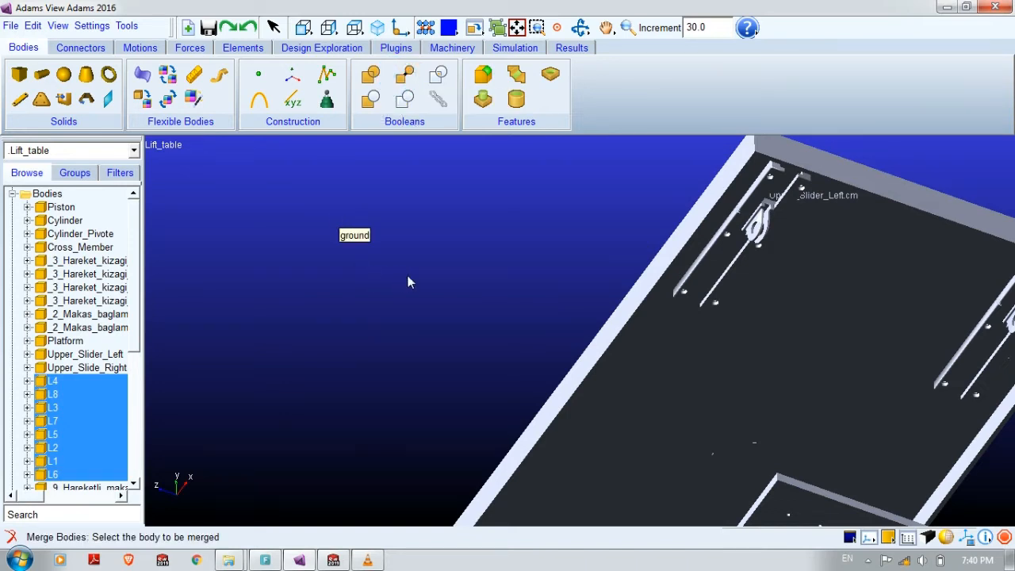
right_click(681, 295)
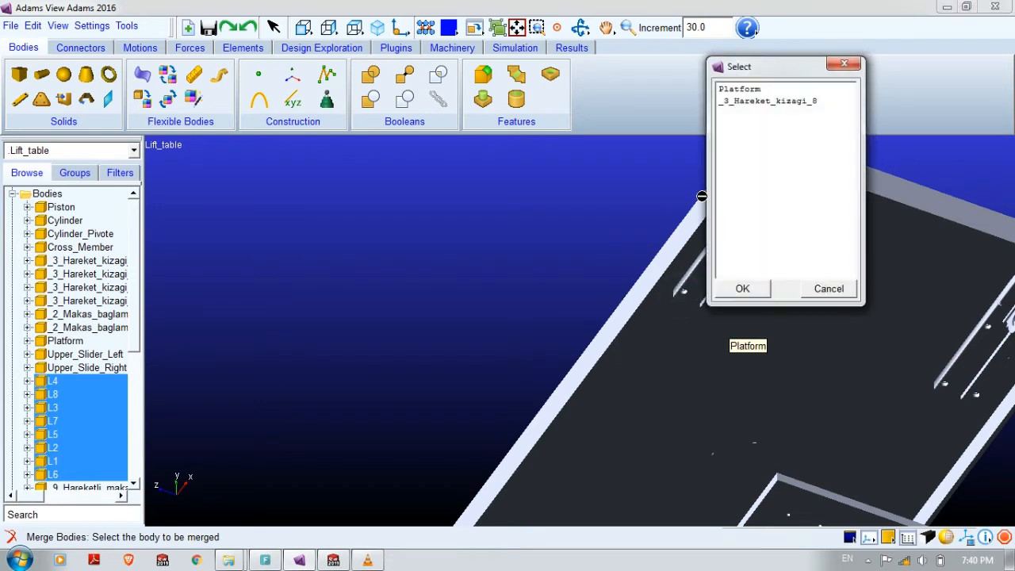
click(740, 103)
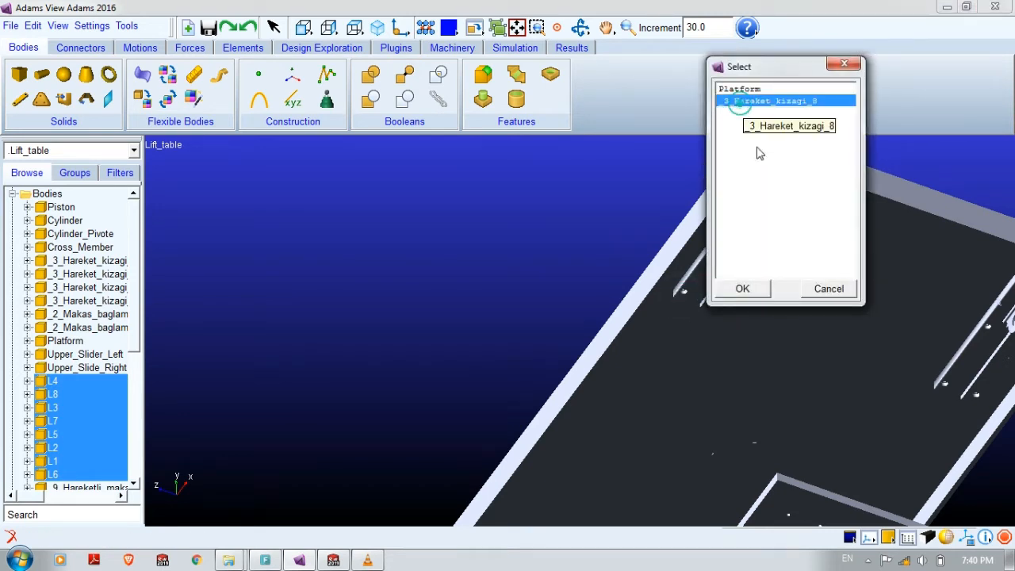
click(742, 290)
right_click(612, 352)
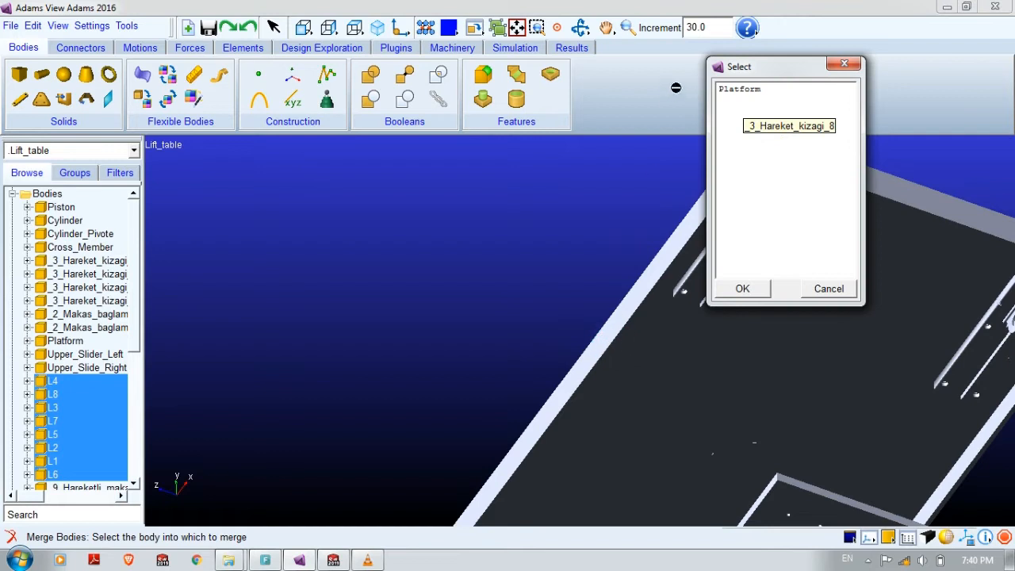
click(739, 89)
click(742, 289)
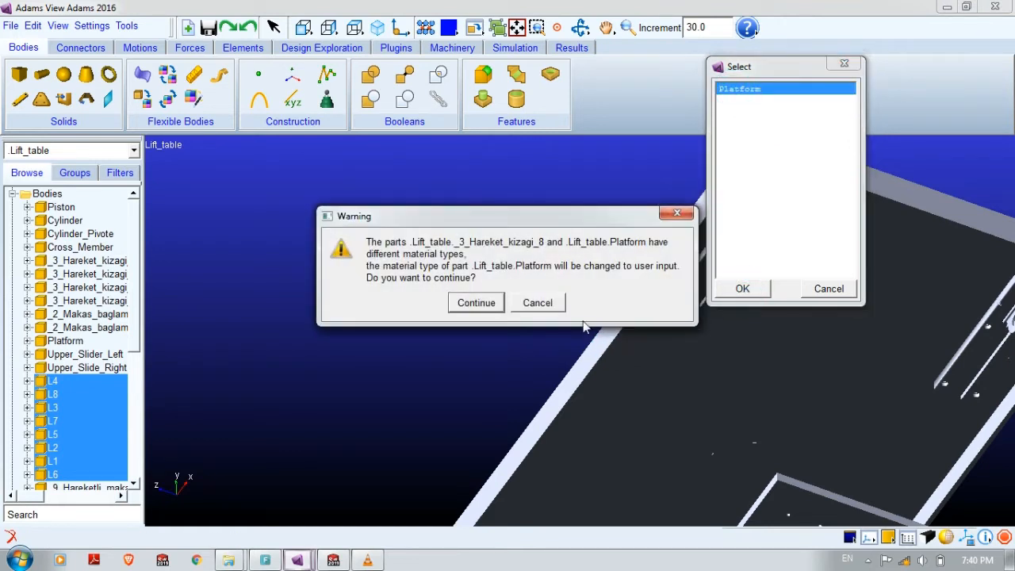
click(489, 309)
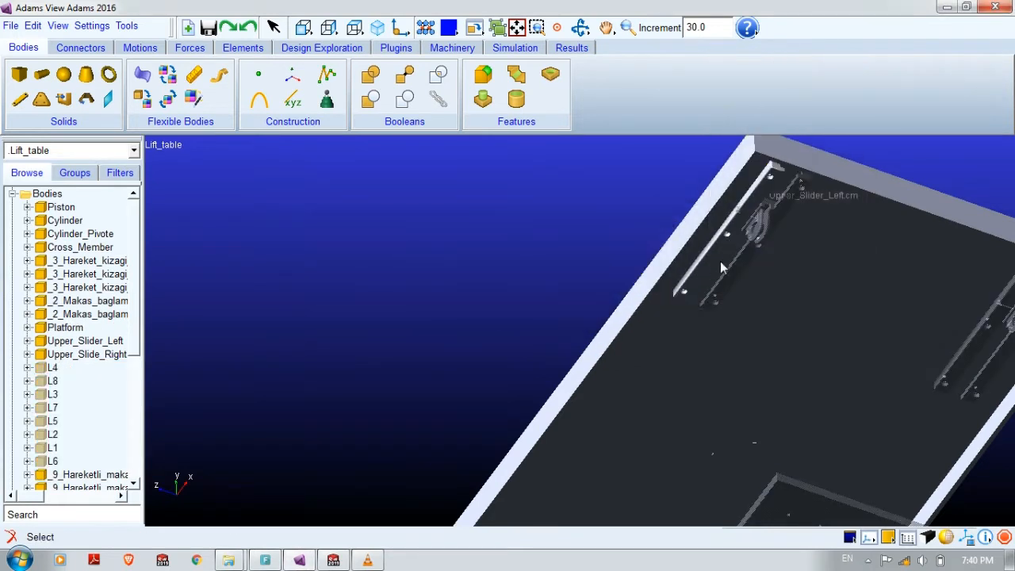
Step: Merge the rail body _3_Hareket_kizagi_7, beside the rail already merged, into the Platform
key(t)
drag(674, 328, 489, 306)
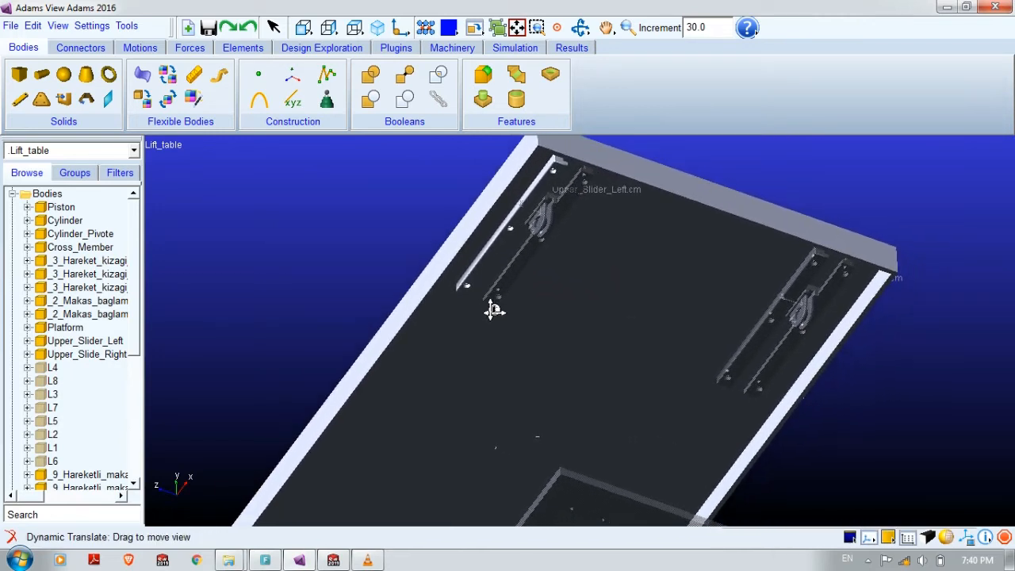
click(405, 75)
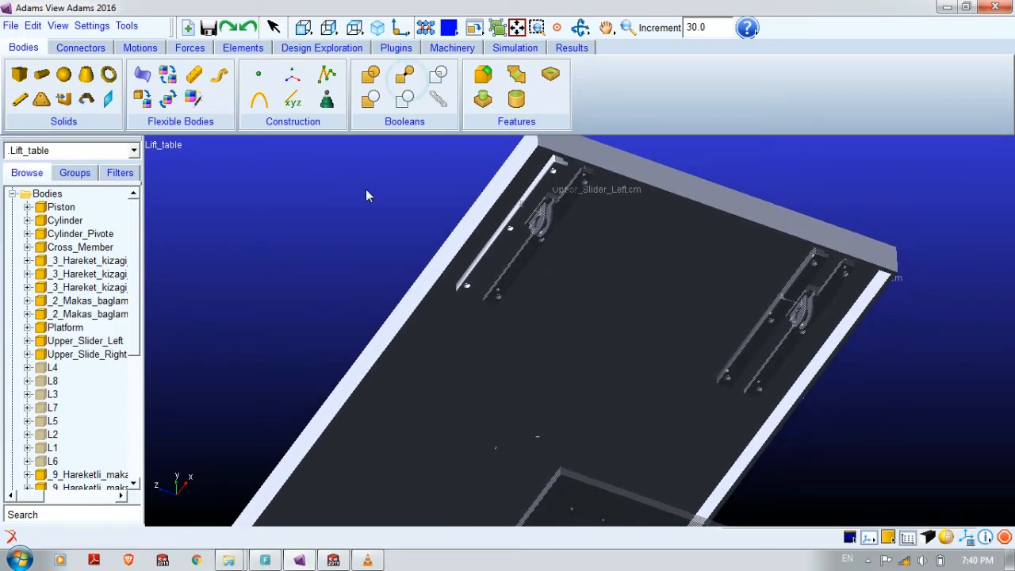
right_click(495, 296)
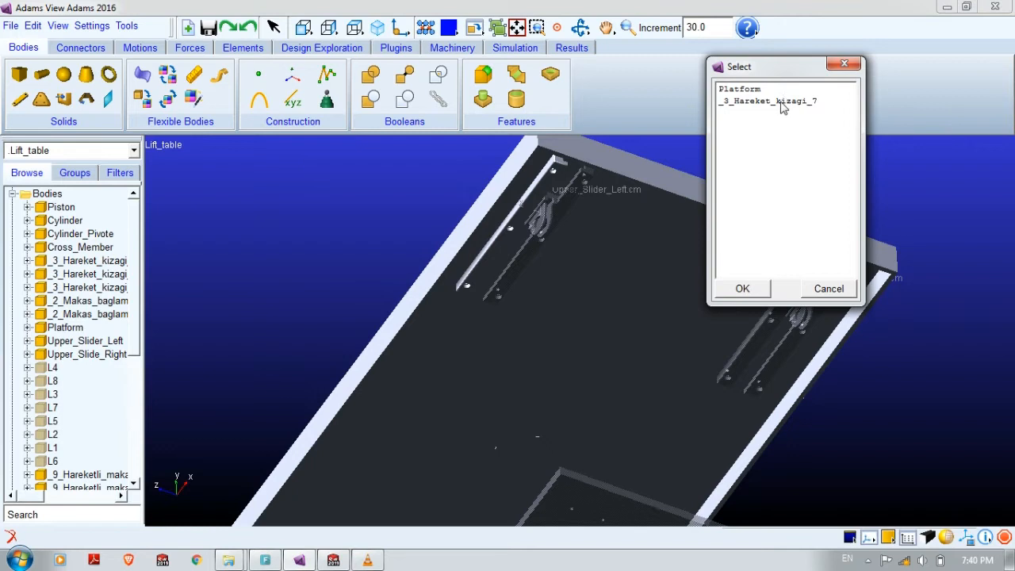
click(781, 101)
click(742, 289)
right_click(479, 340)
click(733, 90)
click(742, 290)
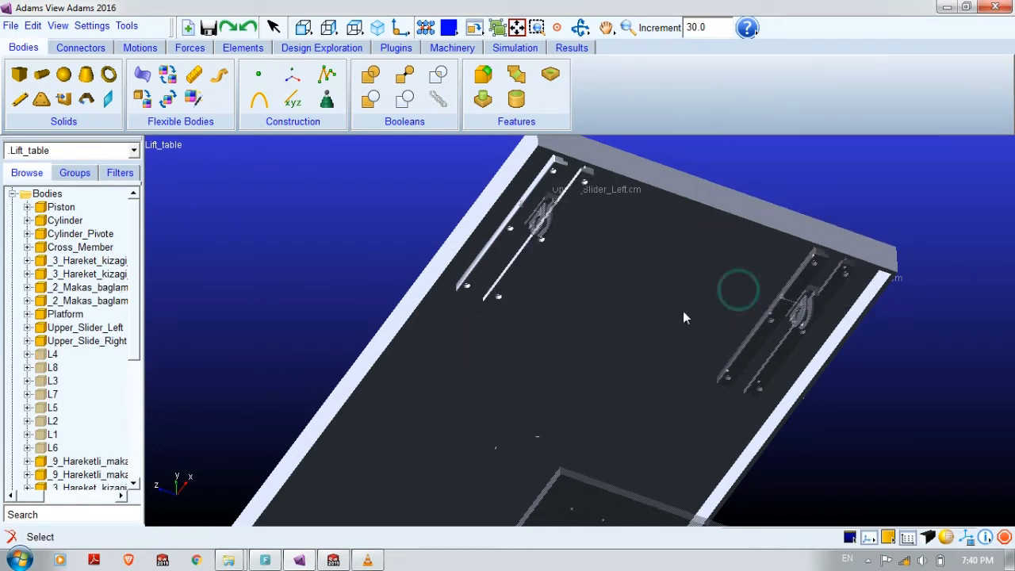
Step: Merge the rail body _3_Hareket_kizagi_5 on the underside of the table into the Platform
click(403, 84)
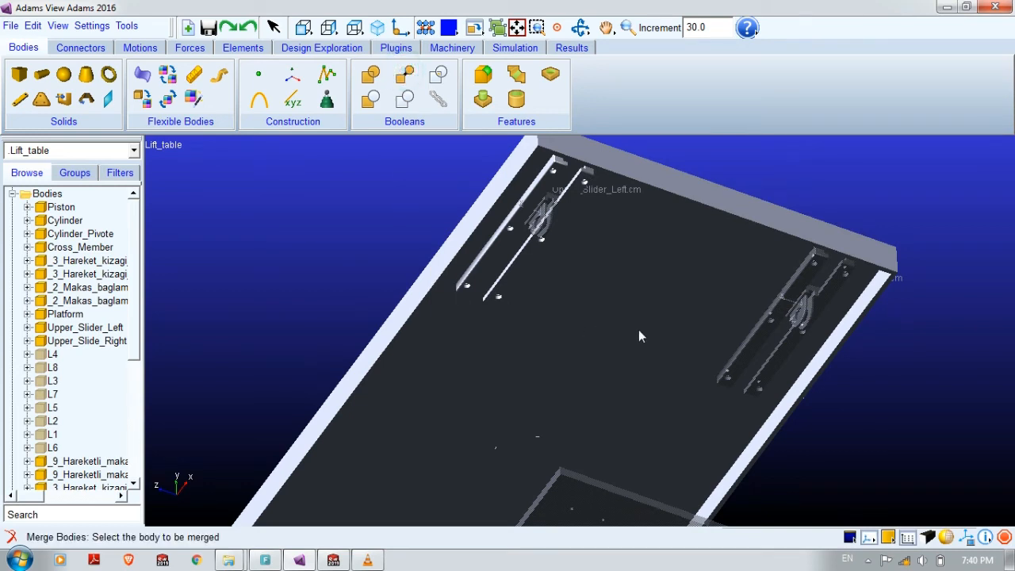
right_click(720, 372)
click(749, 102)
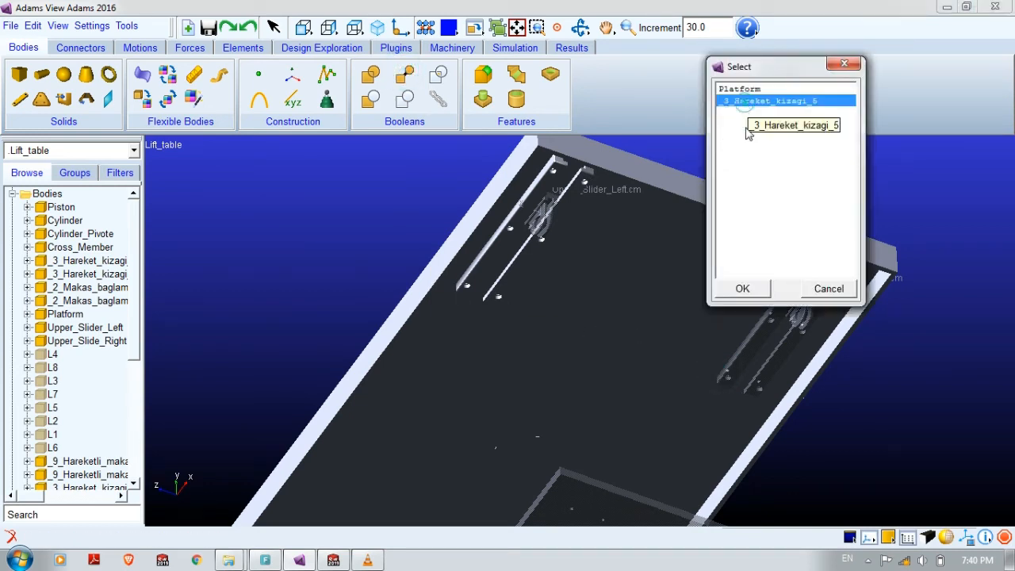
click(742, 291)
right_click(650, 341)
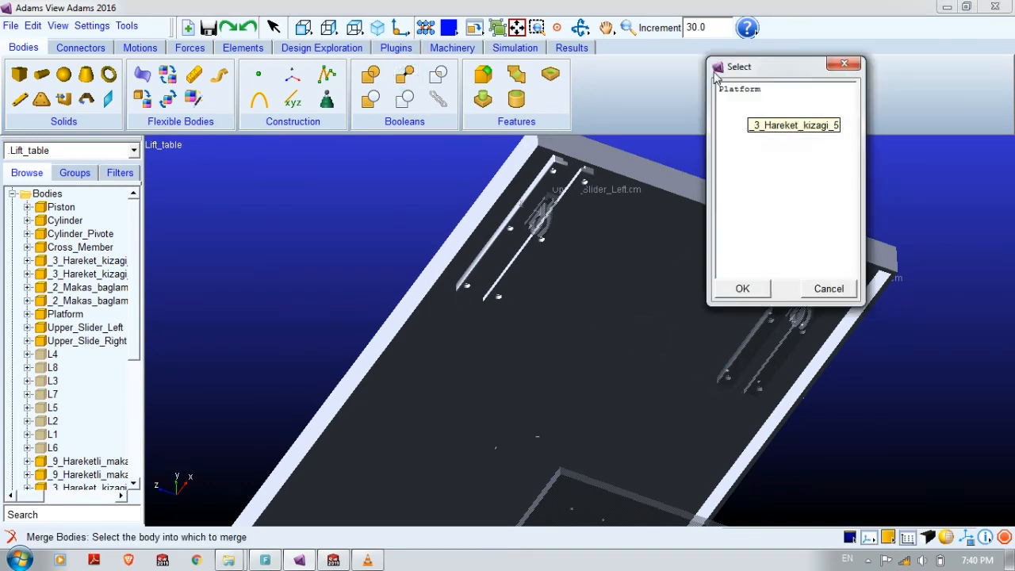
click(737, 88)
click(749, 287)
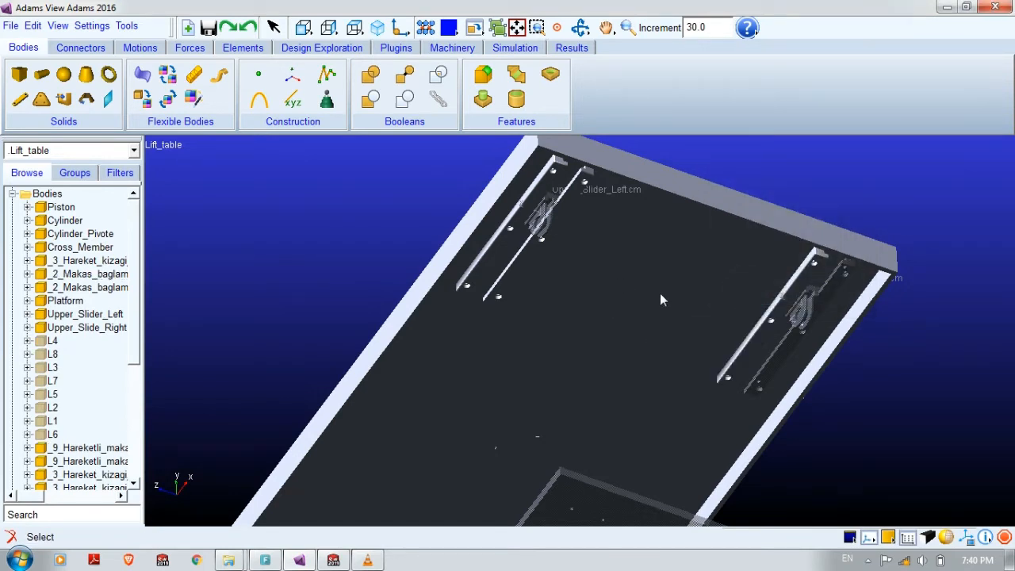
Step: Merge the remaining upper rail body, _3_Hareket_kizagi_6, into the Platform
click(405, 74)
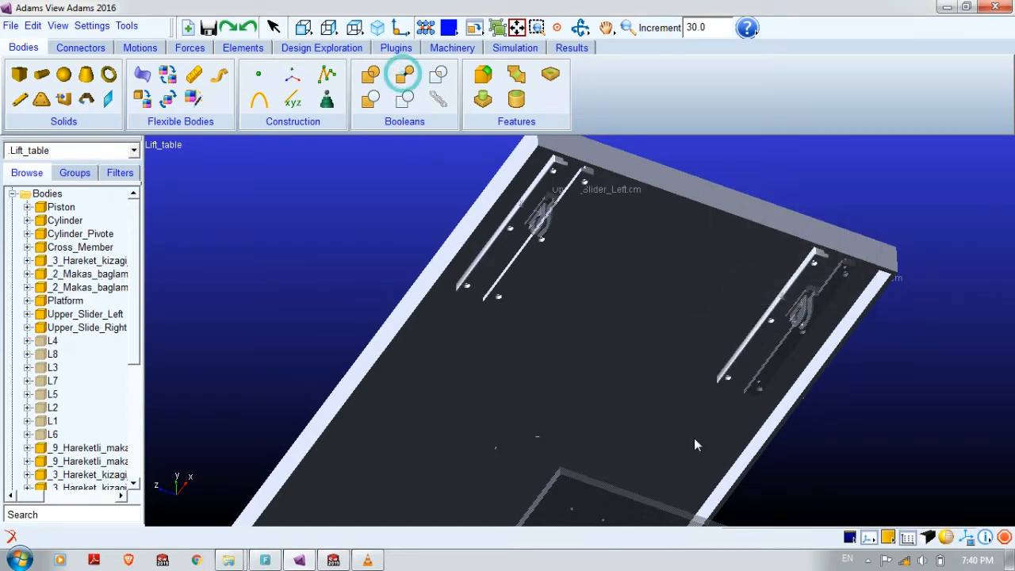
right_click(756, 388)
click(741, 101)
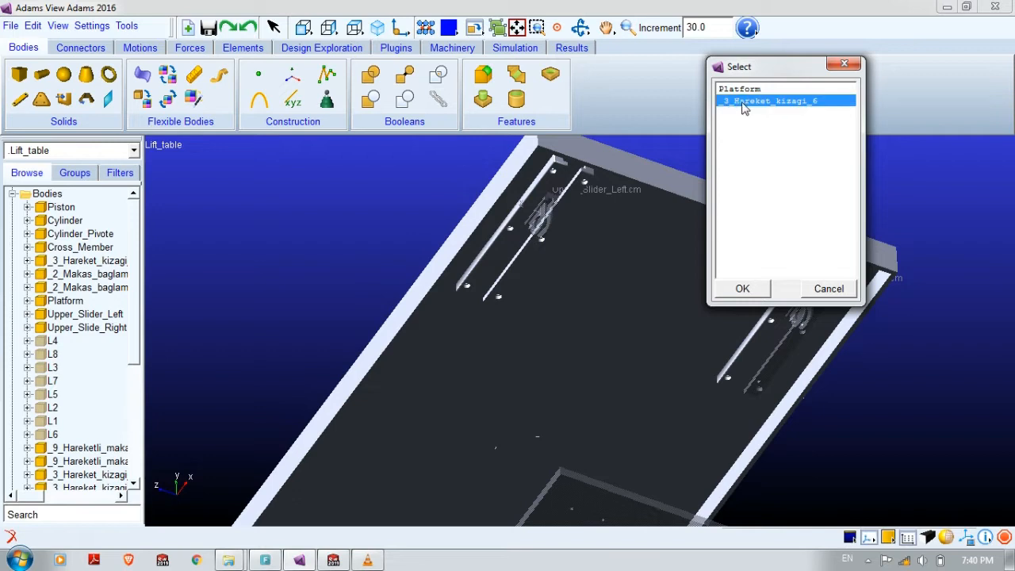
click(747, 288)
right_click(634, 357)
click(741, 91)
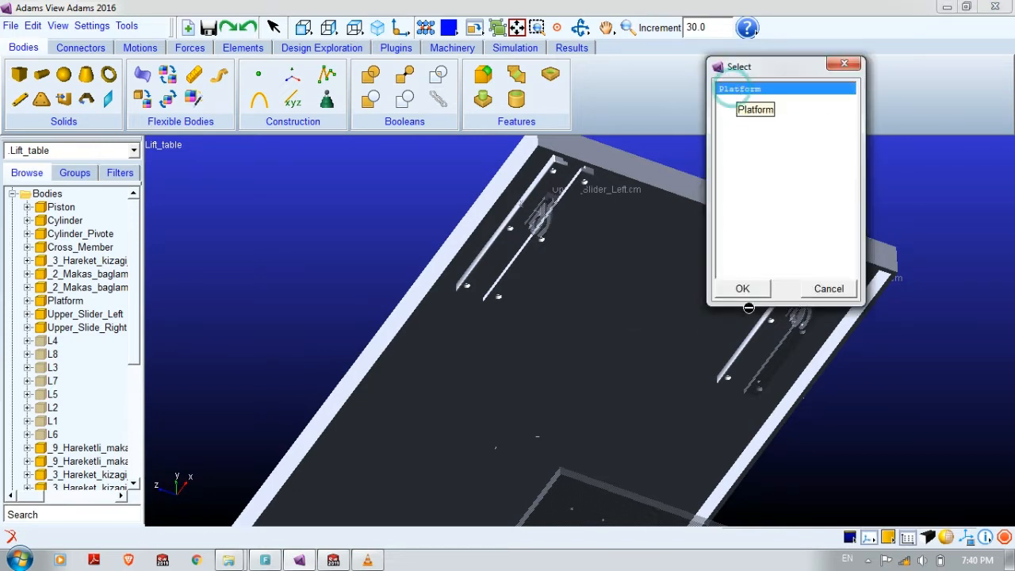
click(743, 288)
Step: Merge the bracket body _2_Makas_baglama_pabucu_3 at the corner of the table's underside into the Platform
key(t)
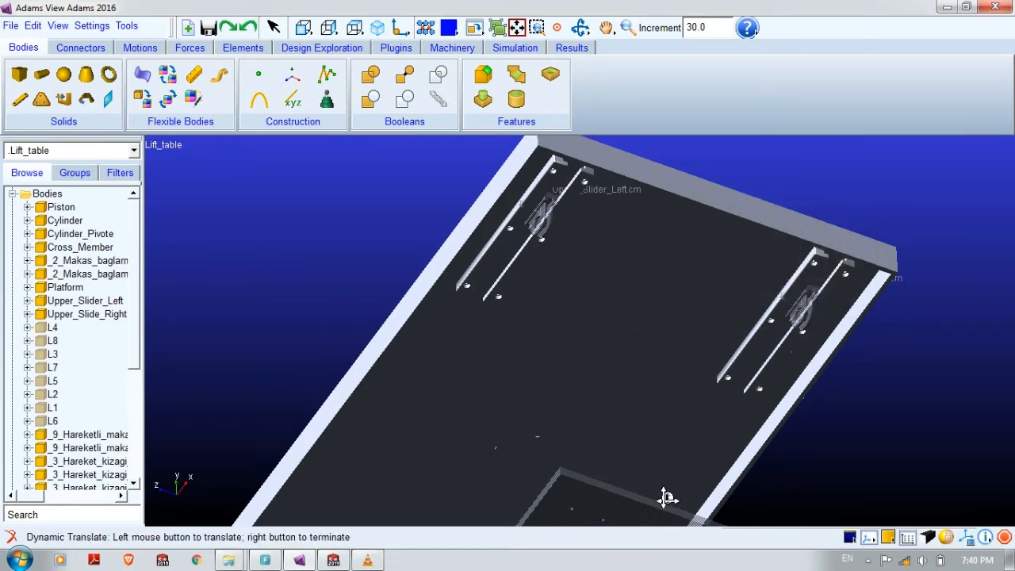
drag(659, 491, 825, 177)
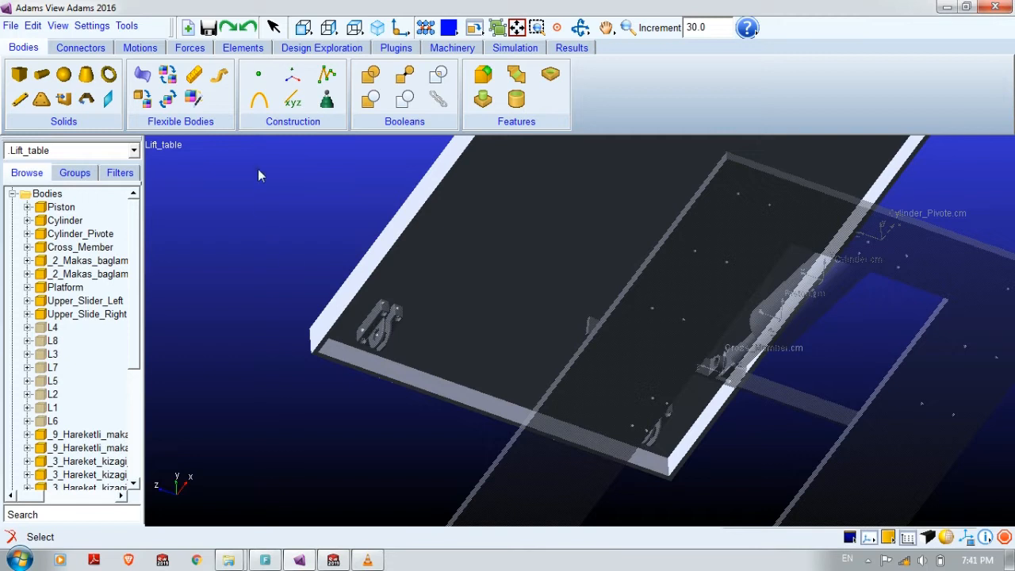
click(406, 97)
right_click(377, 337)
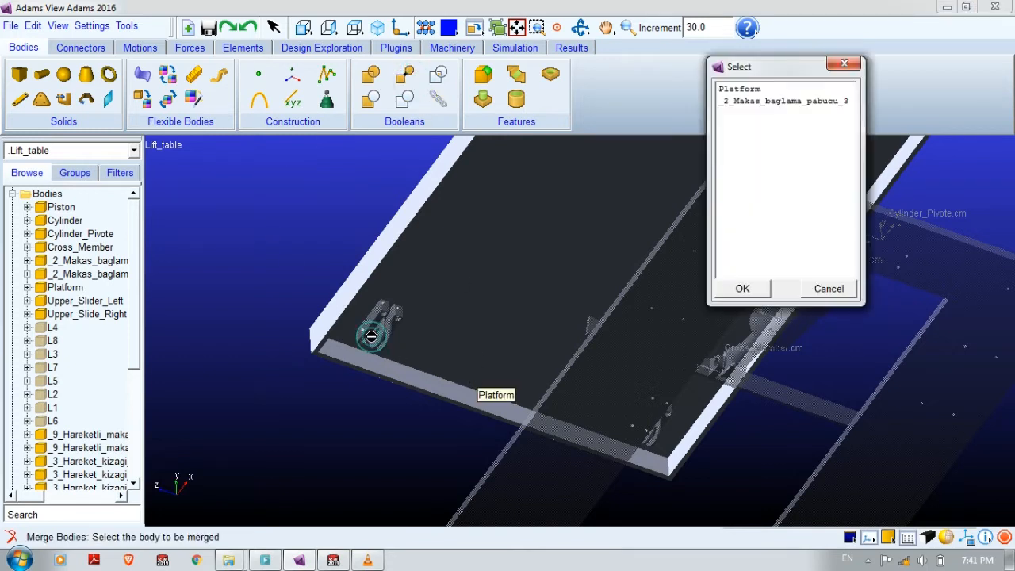
click(753, 100)
click(742, 287)
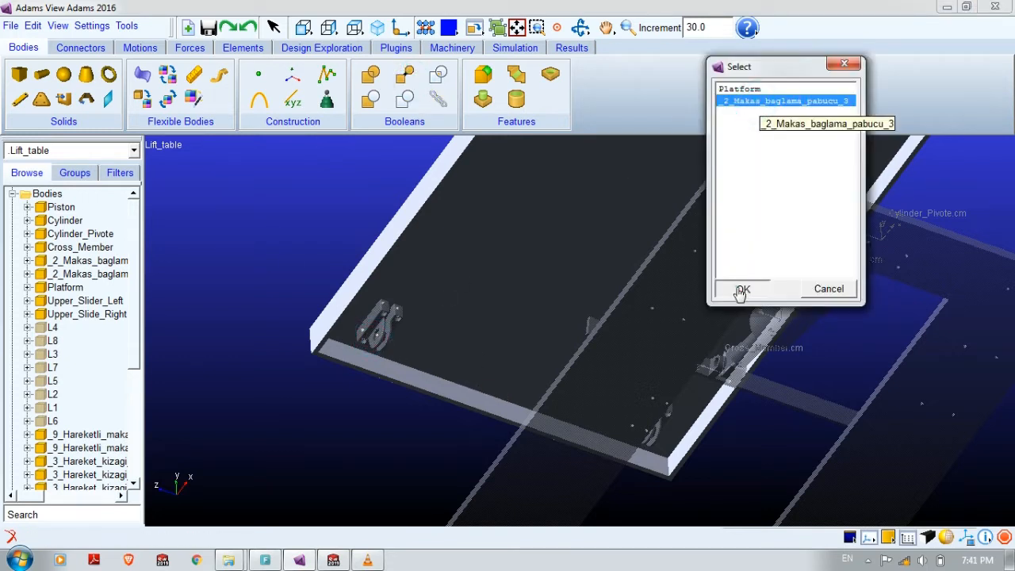
right_click(453, 233)
click(739, 90)
click(743, 286)
Step: Merge the second upper bracket body, _2_Makas_baglama_pabucu_4, into the Platform
key(t)
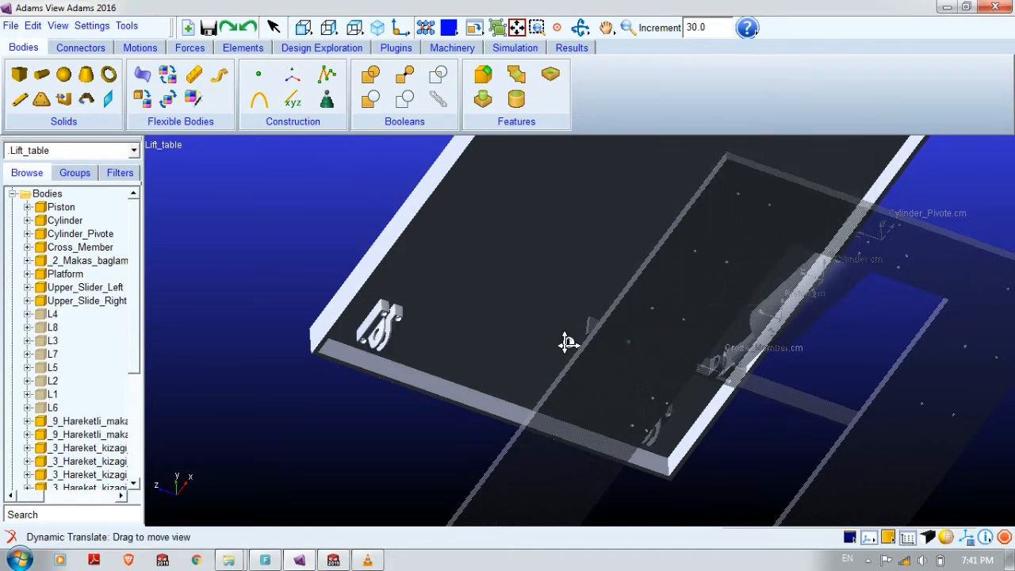
drag(566, 342, 359, 345)
key(r)
mouse_move(515, 389)
mouse_down()
mouse_move(546, 399)
mouse_move(515, 389)
mouse_up()
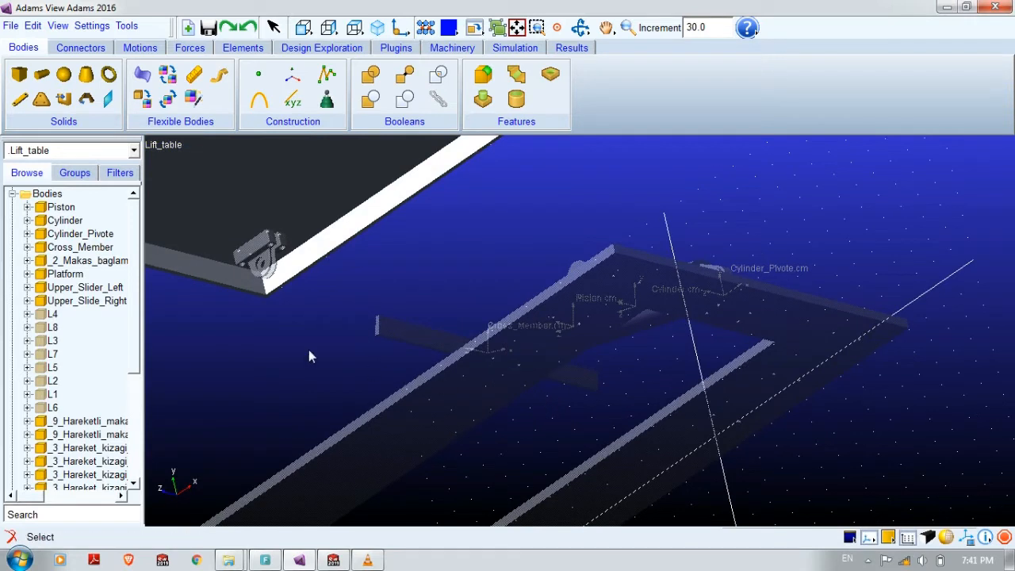
click(405, 75)
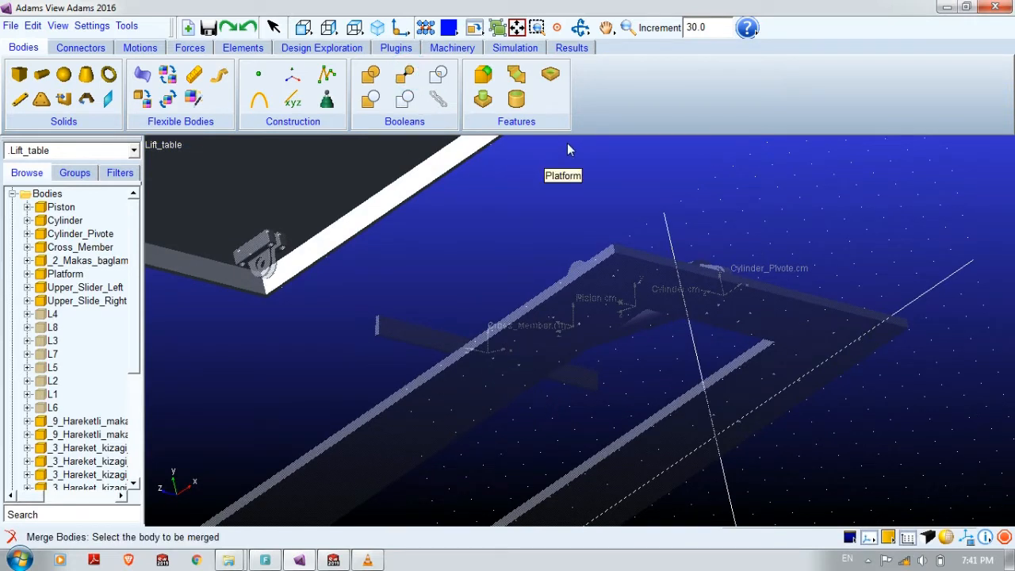
right_click(263, 249)
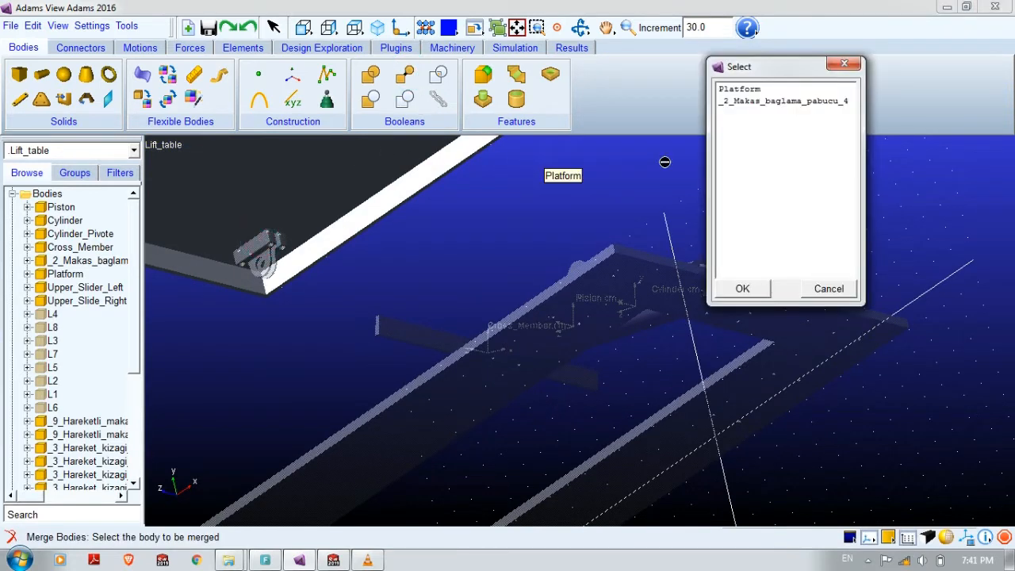
click(755, 103)
click(748, 288)
right_click(328, 171)
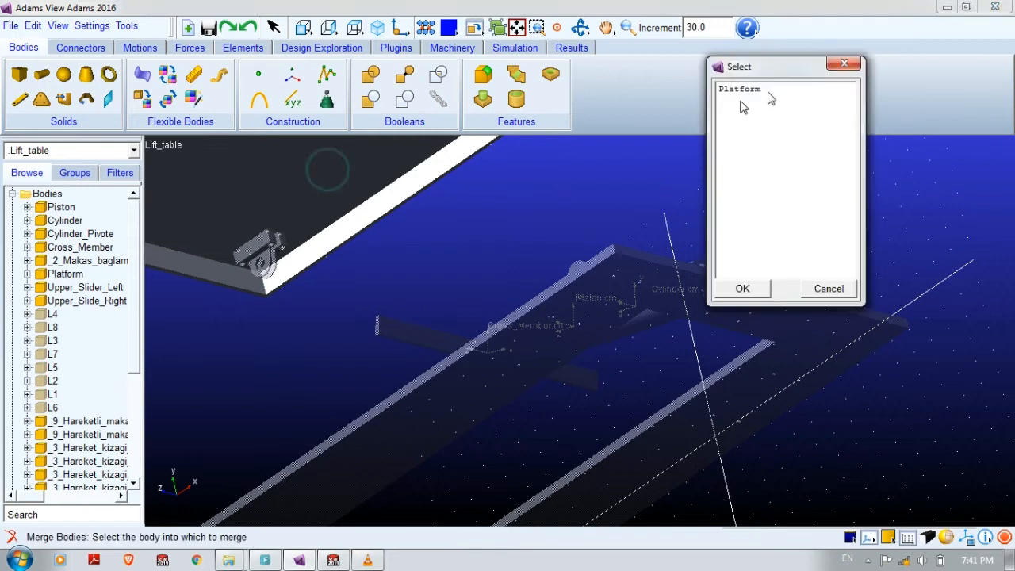
click(753, 89)
click(745, 289)
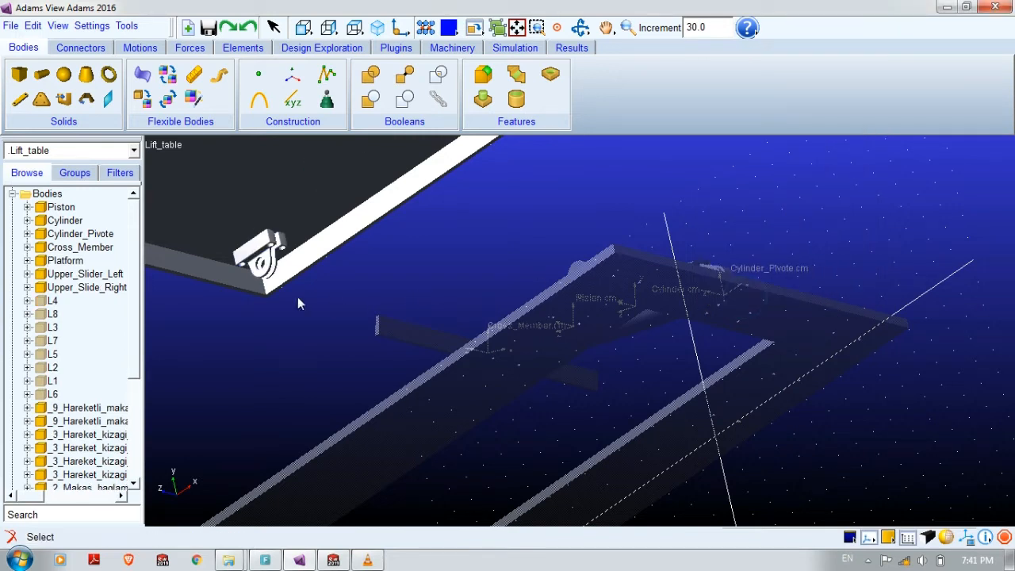
Step: Expand the Platform's tree entry and highlight SOLID22 and SOLID25 to identify them in the model
scroll(81, 394, down, 2)
scroll(82, 394, up, 2)
click(27, 260)
click(75, 274)
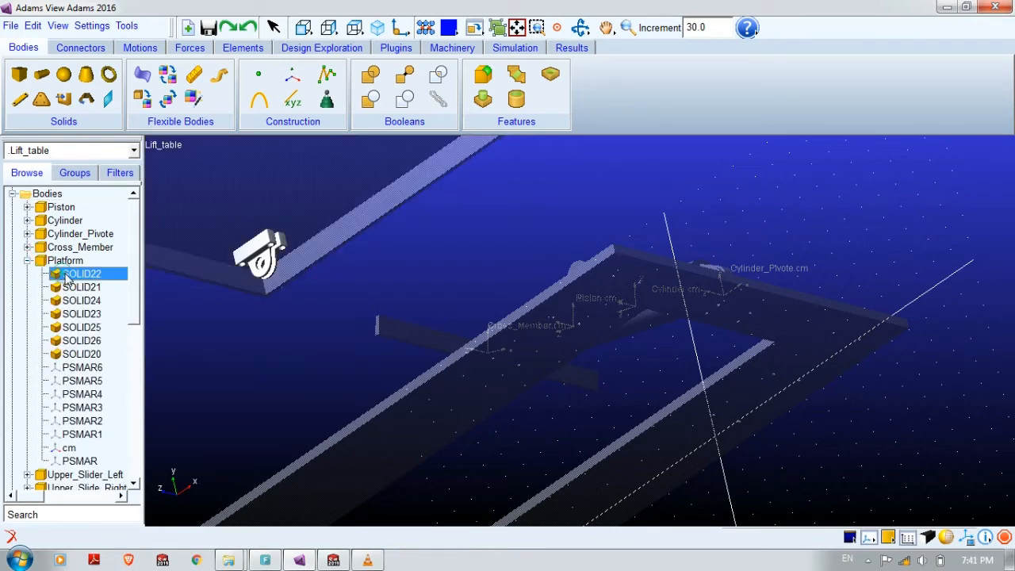
click(81, 327)
Step: Select all seven solids of the Platform, from SOLID22 to SOLID20, and set their colour to YELLOW
click(82, 354)
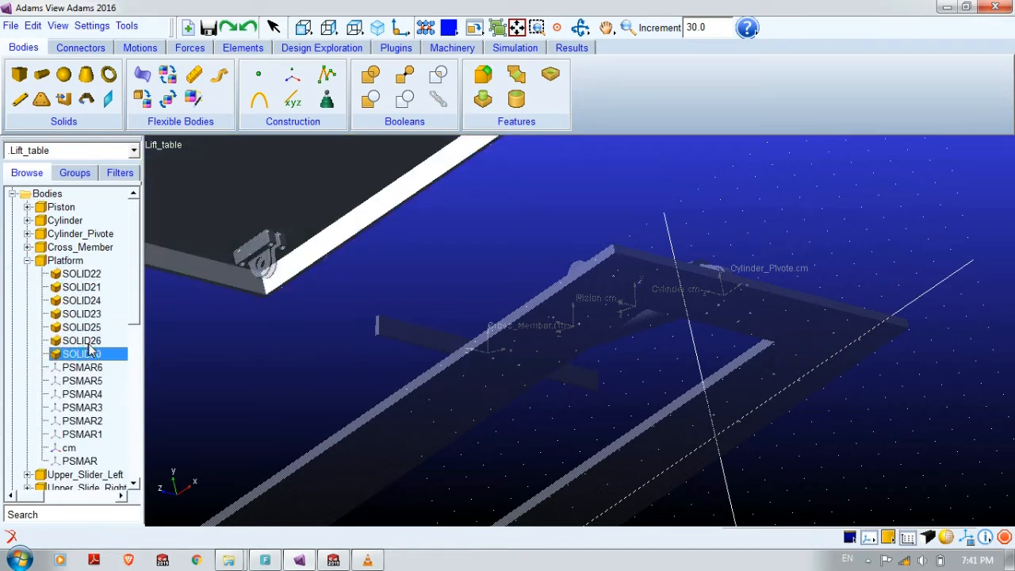
key(z)
drag(392, 312, 249, 368)
key(t)
key(r)
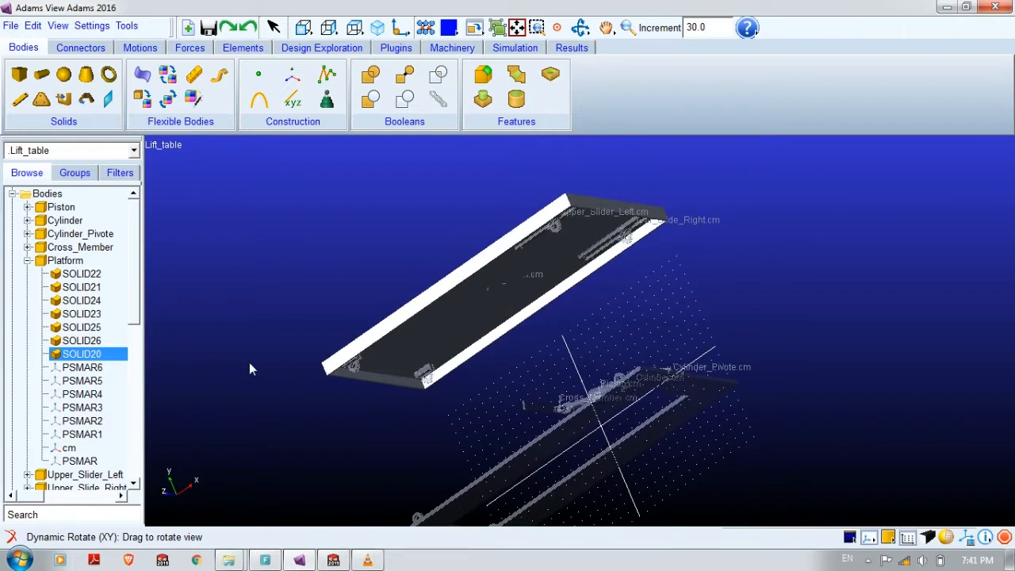
shift+click(85, 274)
right_click(86, 275)
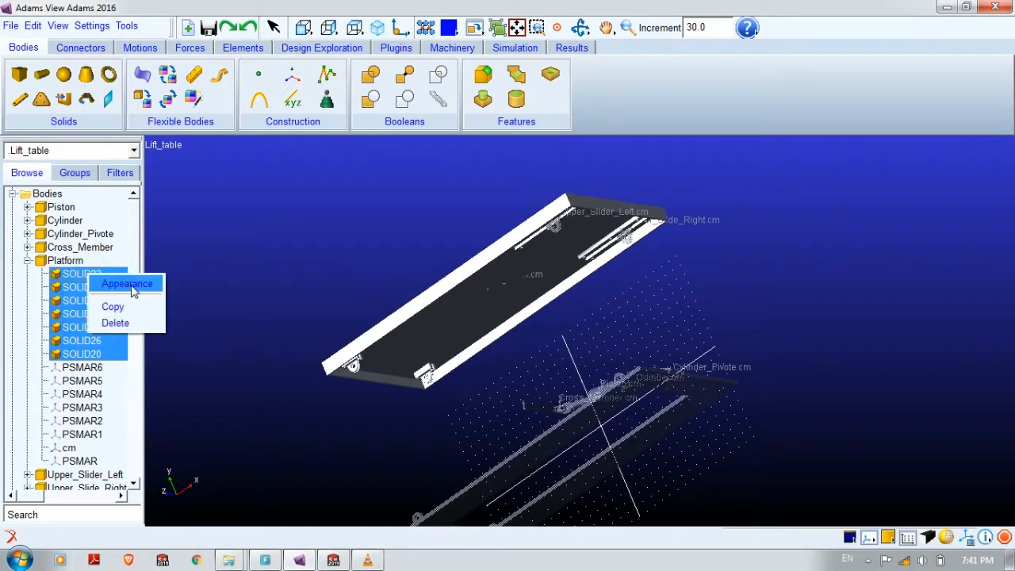
click(132, 284)
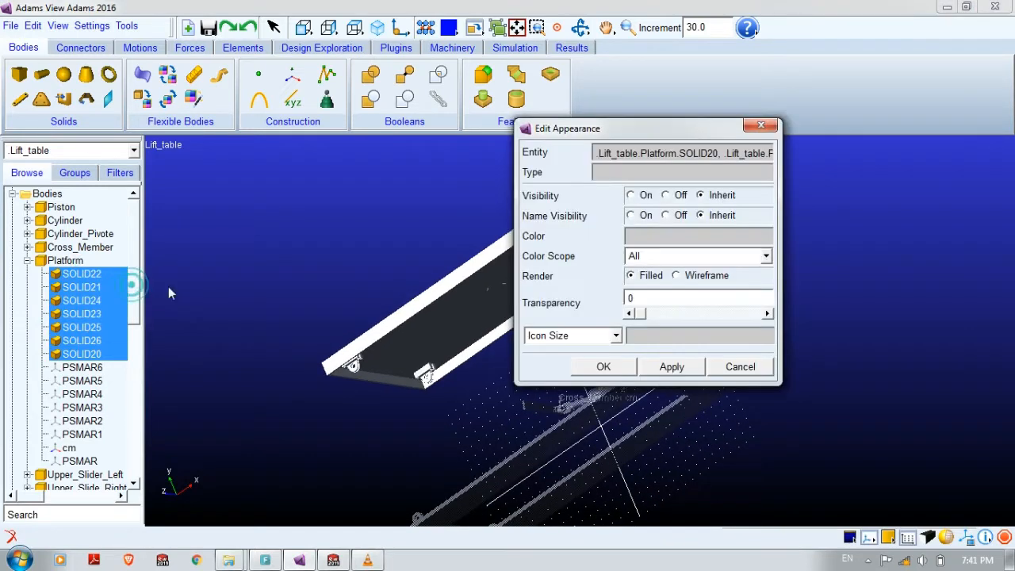
right_click(644, 236)
mouse_move(690, 247)
mouse_move(765, 283)
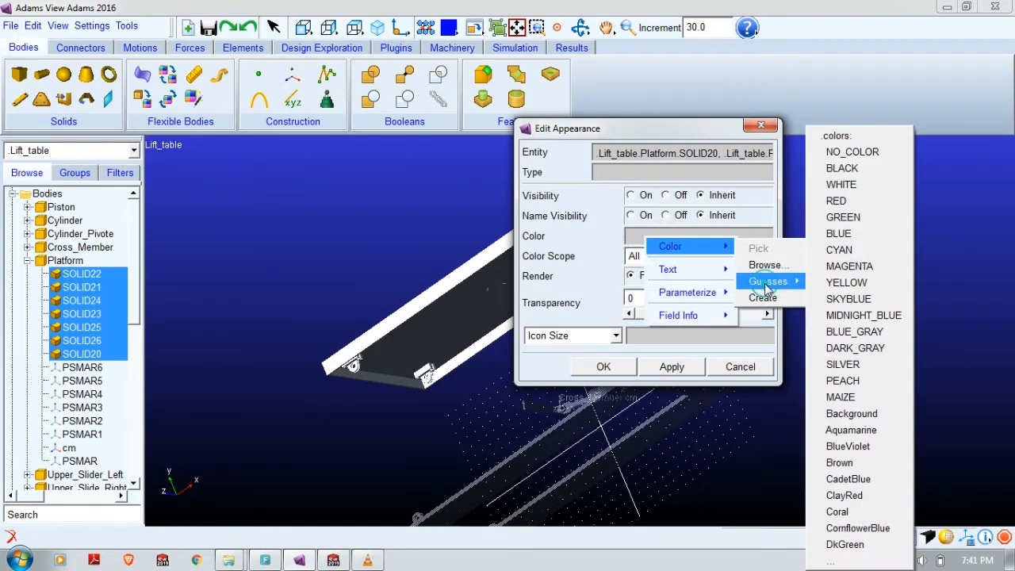
click(847, 282)
click(671, 366)
click(585, 371)
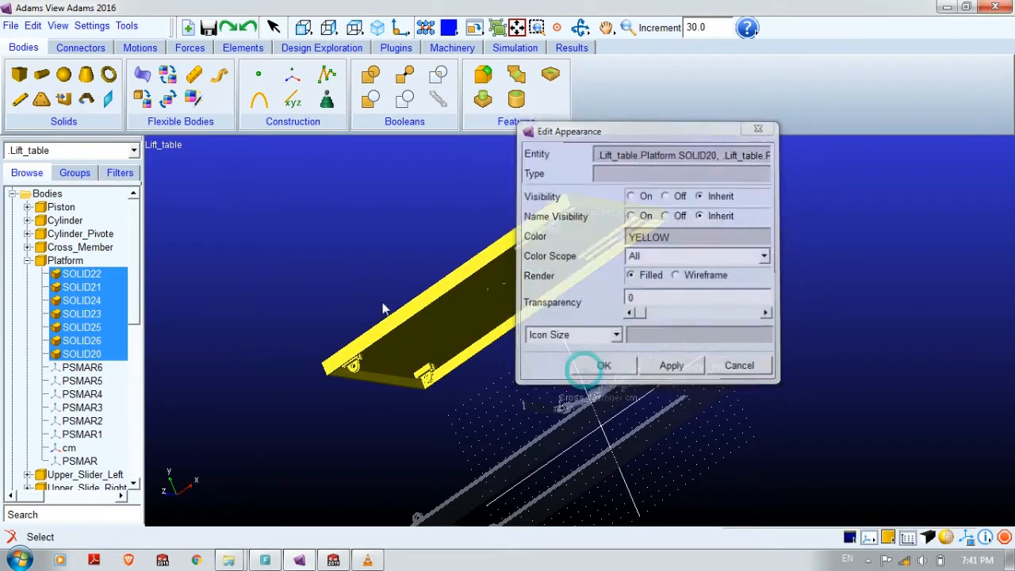
click(358, 270)
Step: Define the mass of the lower frame plate, _1_Alt_tabla, by Geometry and Material Type
key(r)
mouse_move(445, 333)
mouse_down()
mouse_move(443, 308)
mouse_move(410, 277)
mouse_move(469, 369)
mouse_move(482, 336)
mouse_move(457, 380)
mouse_move(453, 321)
mouse_move(455, 409)
mouse_move(438, 315)
mouse_up()
key(t)
click(423, 320)
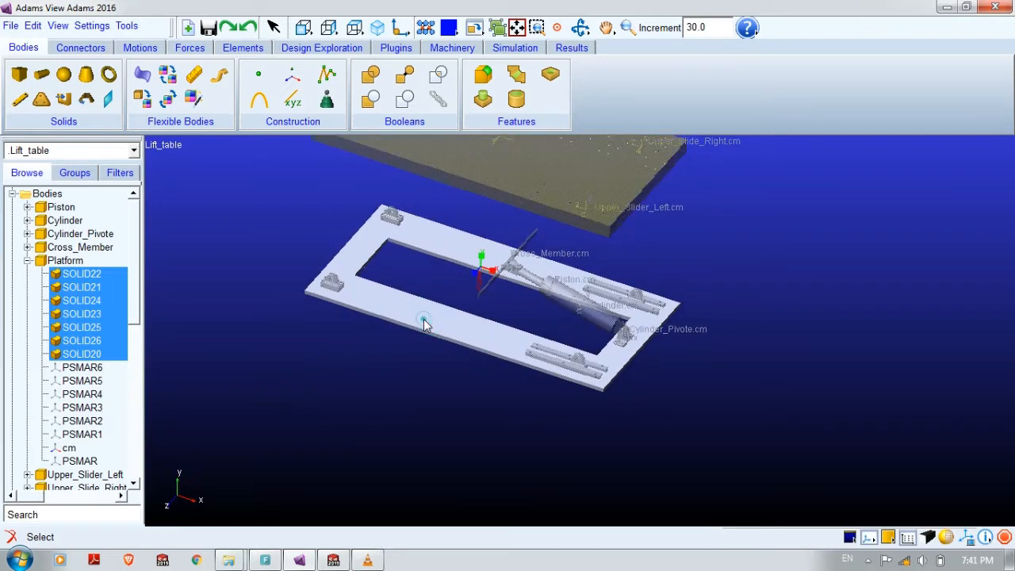
double_click(423, 321)
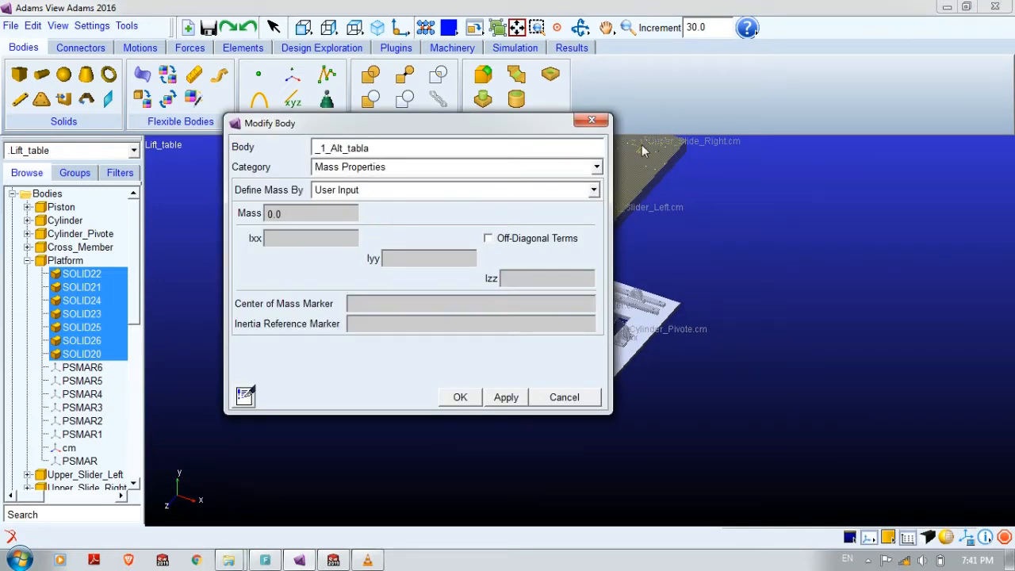
click(387, 191)
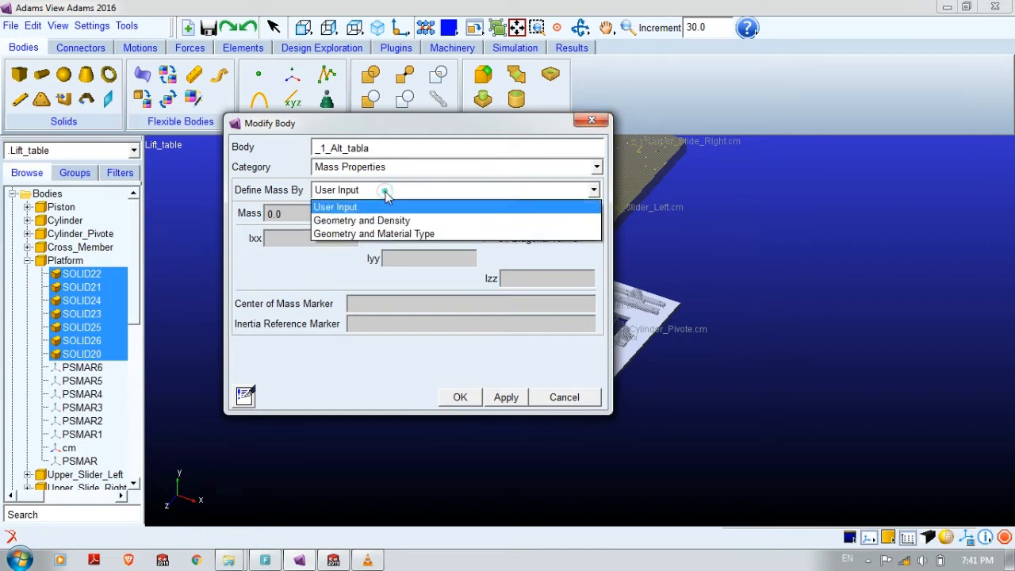
click(380, 231)
click(347, 213)
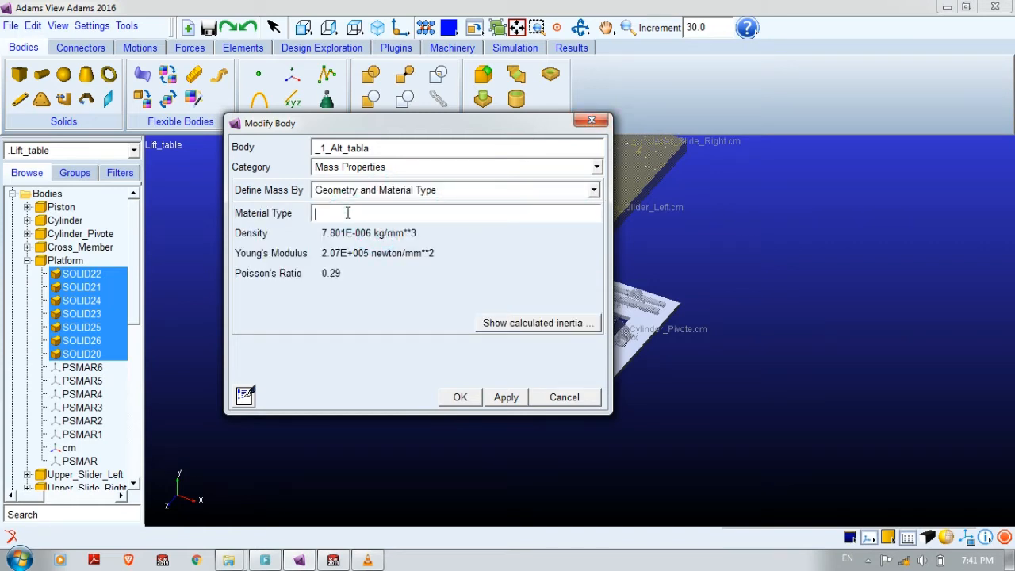
click(447, 400)
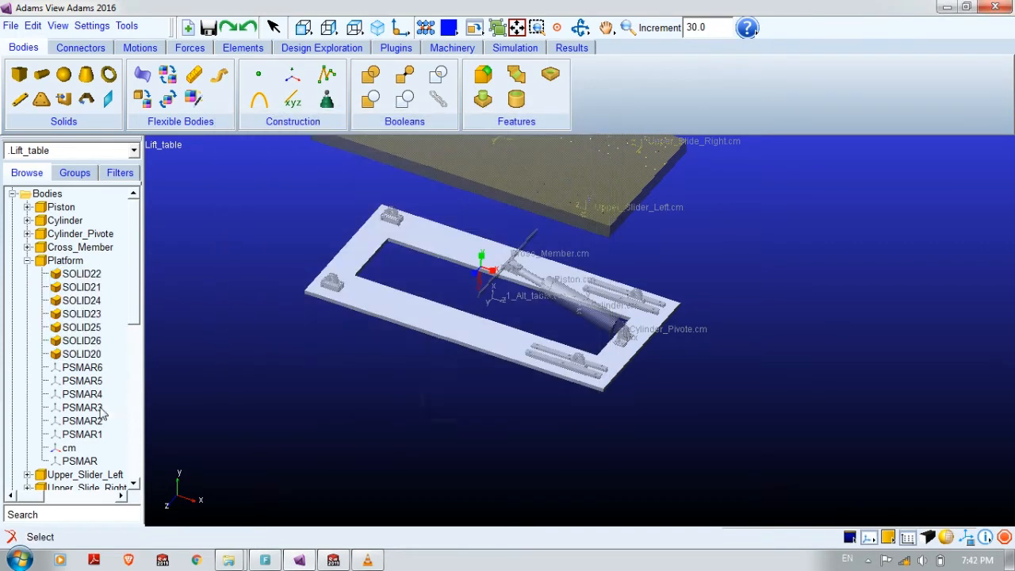
Step: Rename the body _1_Alt_tabla as Base and highlight it in the model
click(25, 261)
scroll(58, 402, down, 4)
click(79, 352)
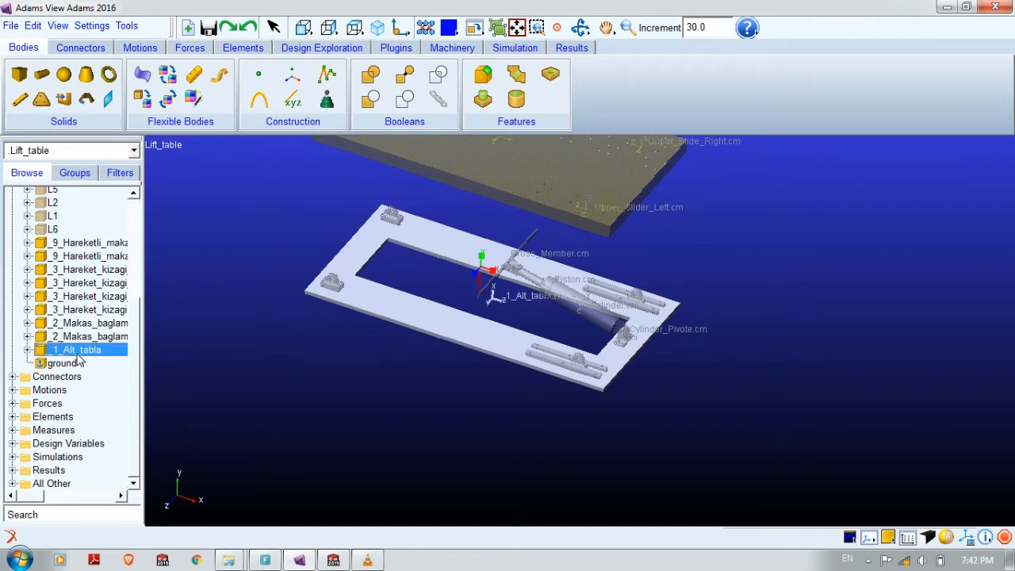
click(107, 355)
text(Base)
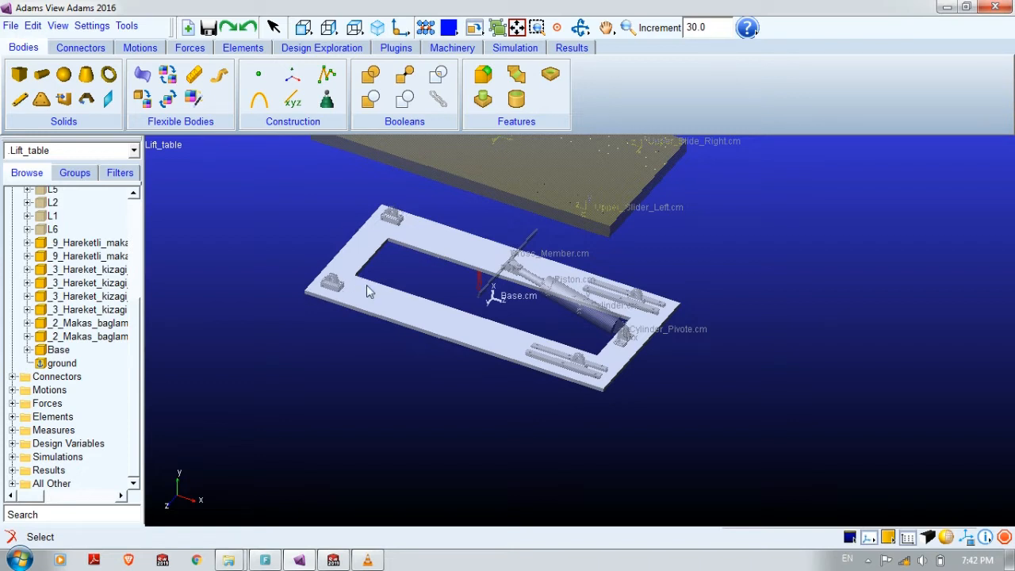
click(60, 349)
click(286, 421)
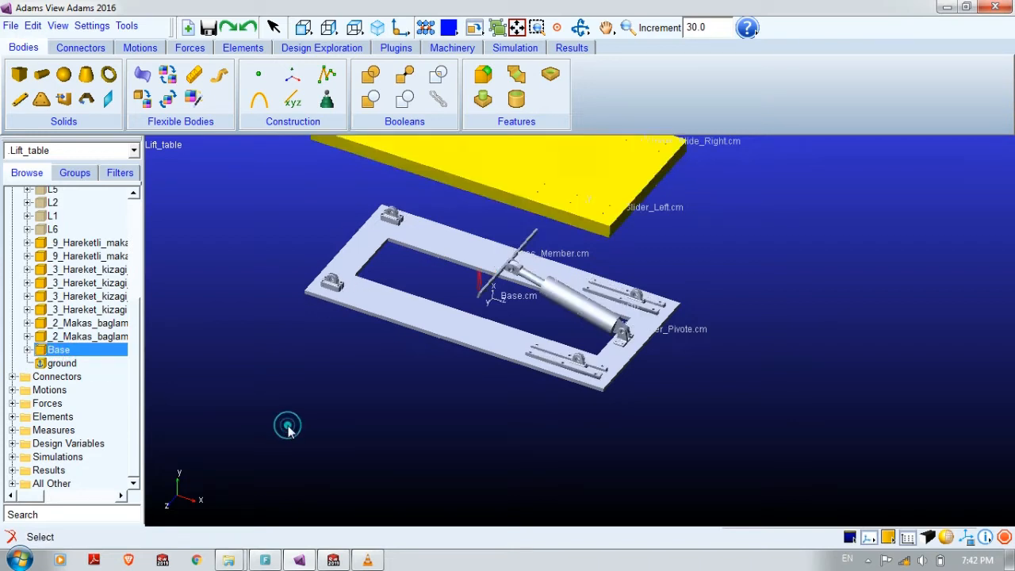
Step: Merge the front corner bracket body, _2_Makas_baglama_pabucu, into the Base and accept the change of material type
click(404, 74)
key(z)
drag(391, 316, 382, 295)
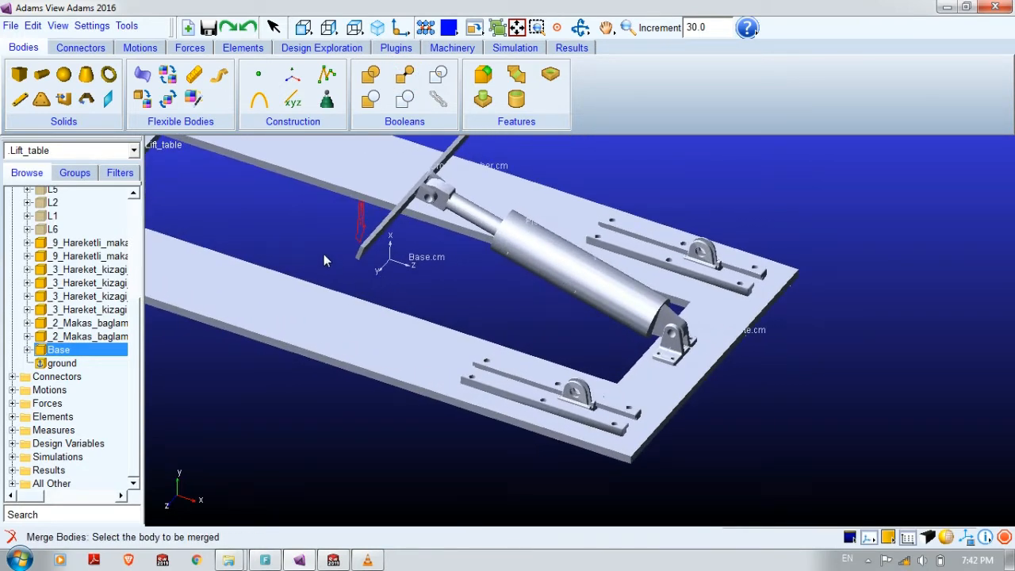
key(t)
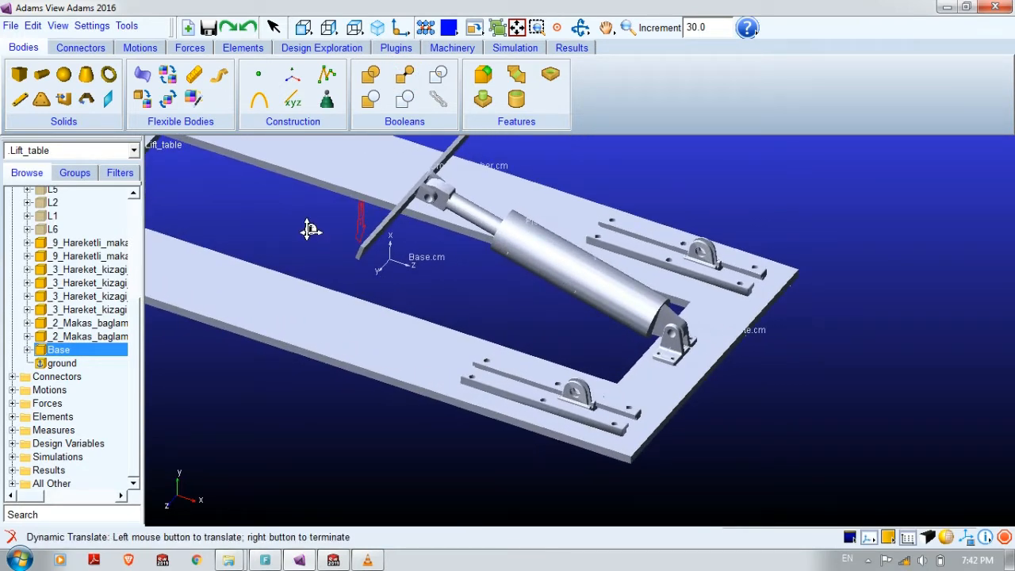
drag(310, 229, 393, 270)
drag(630, 364, 644, 356)
click(404, 75)
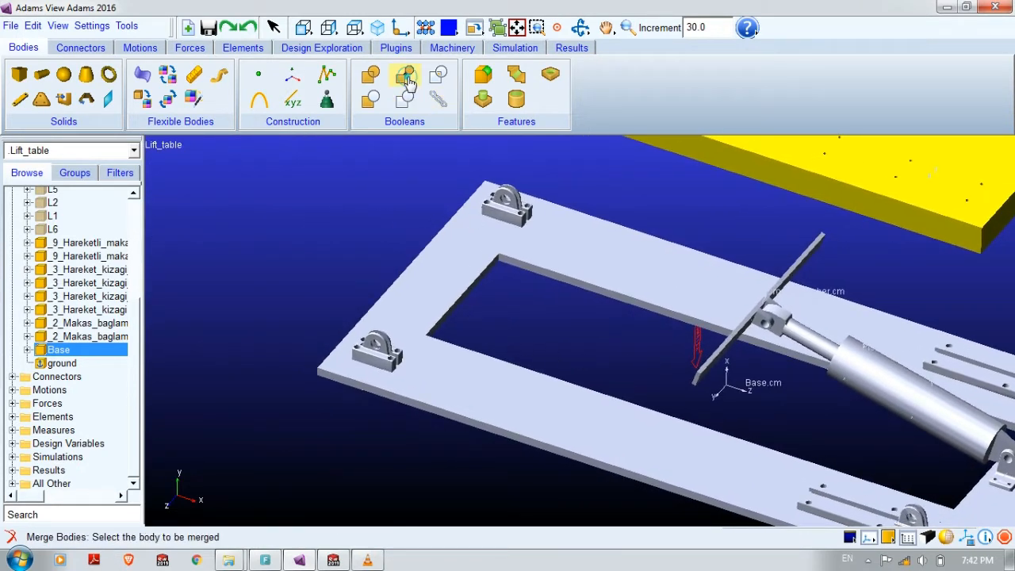
right_click(377, 354)
click(753, 101)
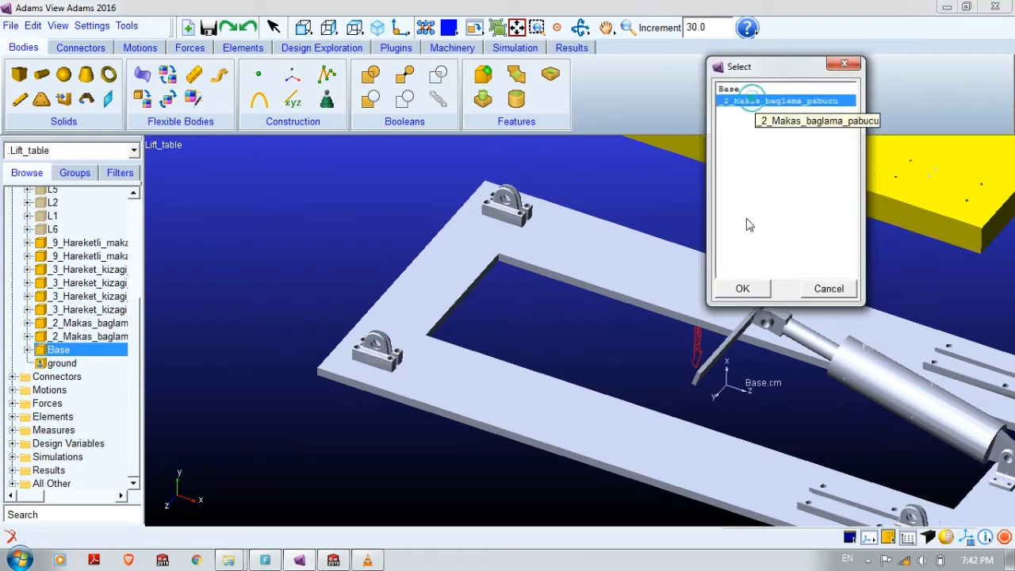
click(744, 288)
right_click(411, 293)
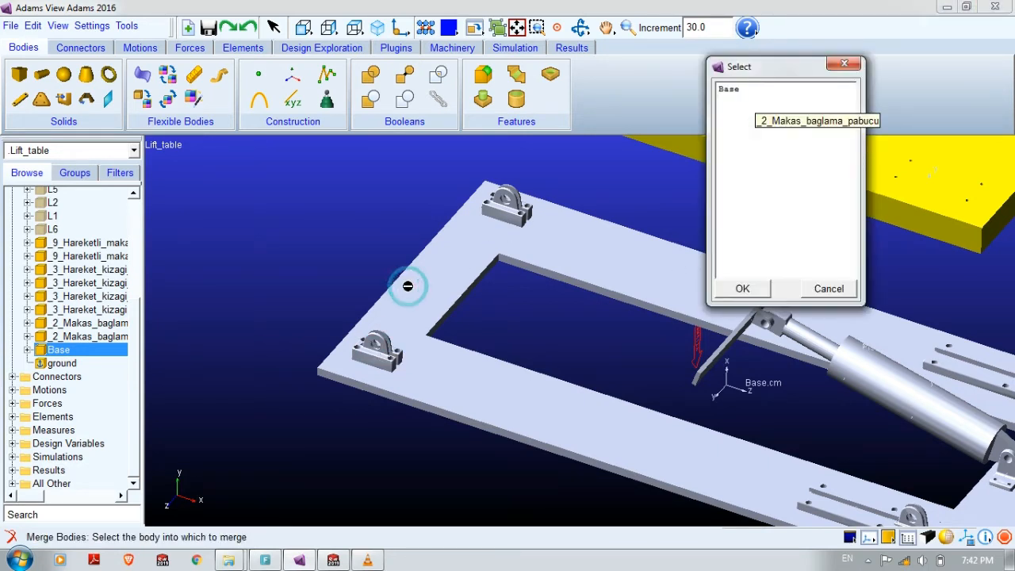
click(757, 91)
click(742, 288)
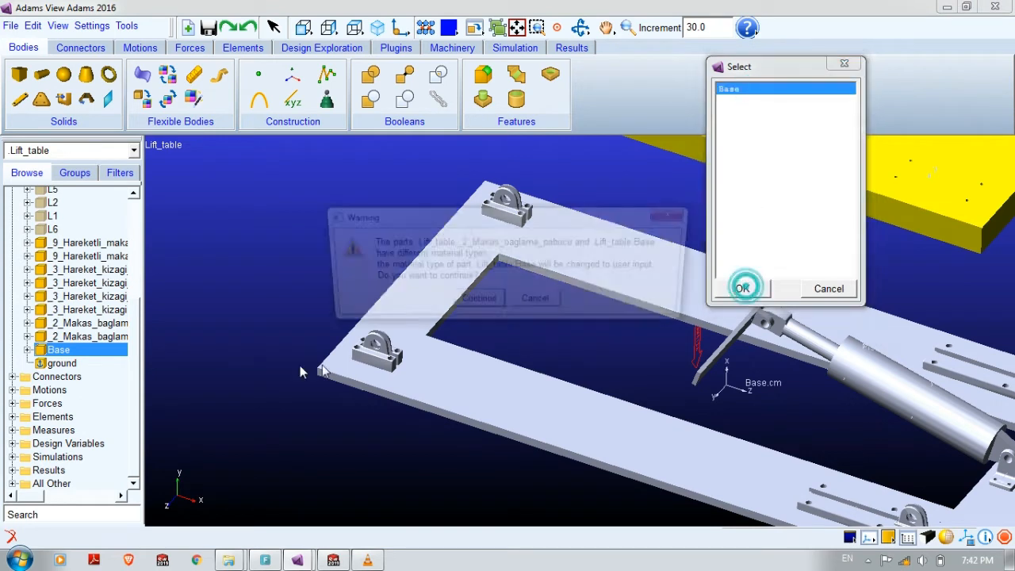
click(450, 304)
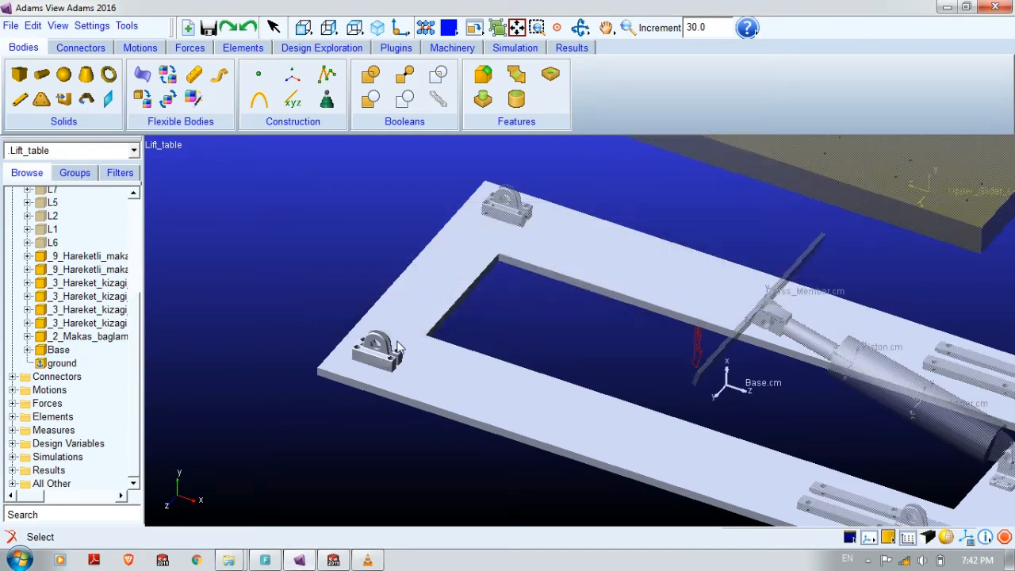
Step: Merge the other corner bracket body, _2_Makas_baglama_pabucu_2, into the Base
click(404, 75)
right_click(512, 220)
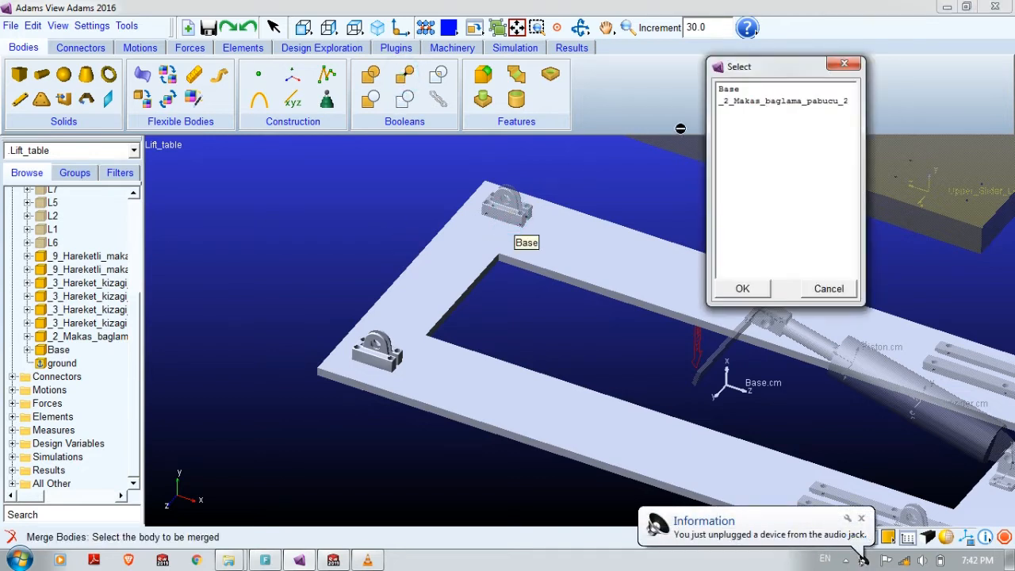
click(757, 101)
click(723, 290)
right_click(437, 289)
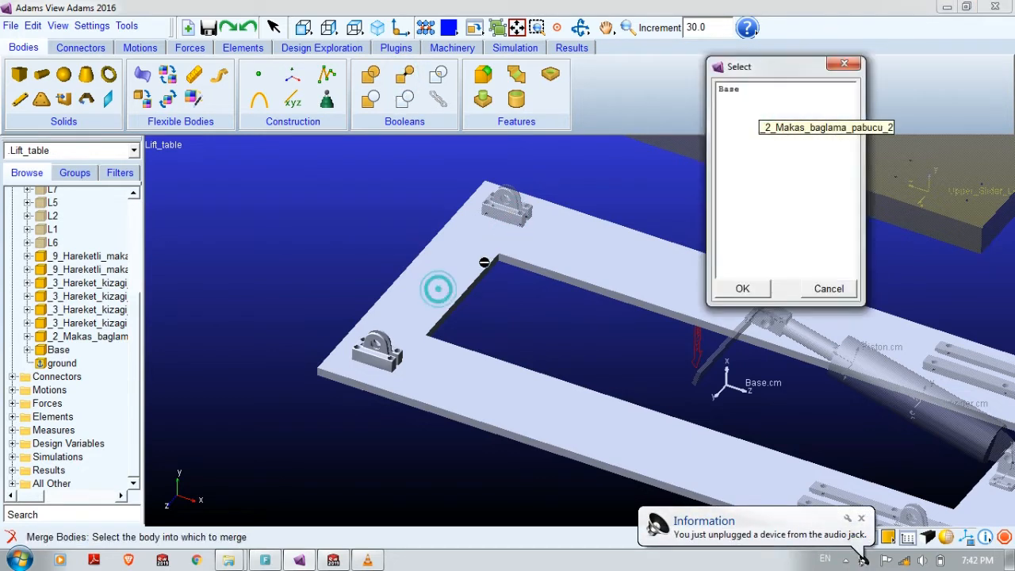
click(747, 89)
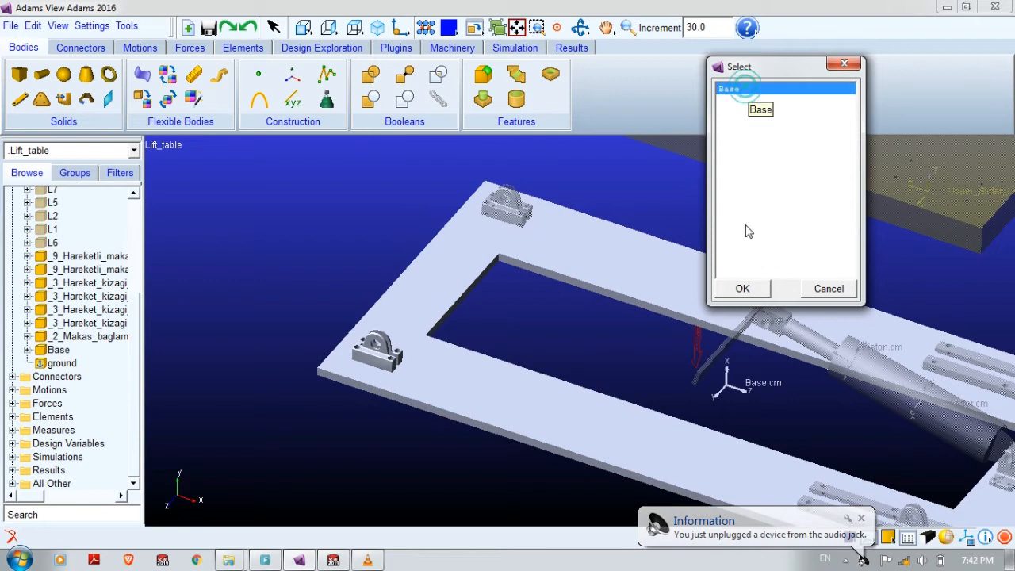
click(742, 289)
Step: Merge the outer rail body on the far side of the frame, _3_Hareket_kizagi_4, into the Base
key(t)
mouse_move(766, 274)
mouse_down()
mouse_move(621, 254)
mouse_move(476, 204)
mouse_up()
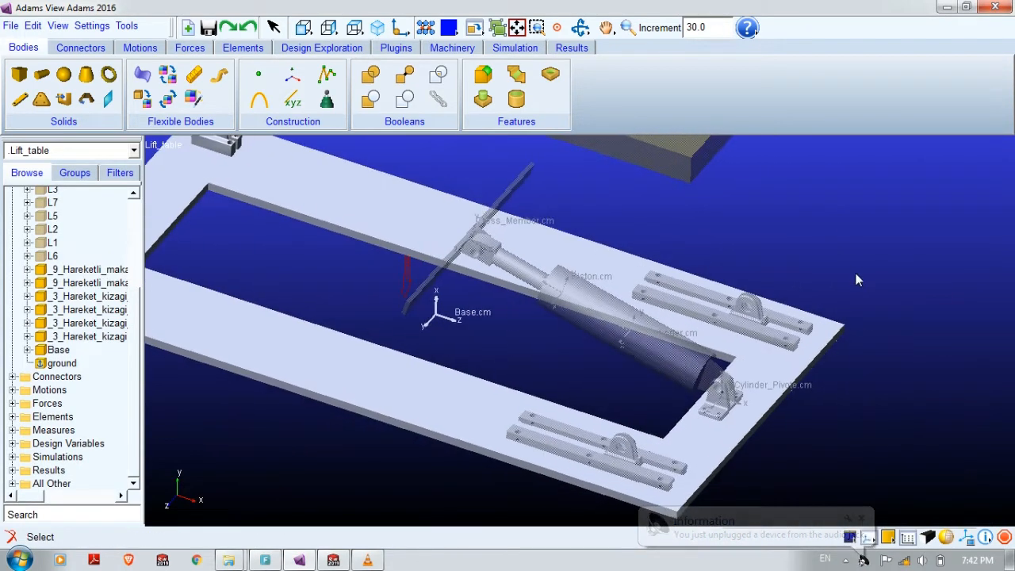
click(404, 73)
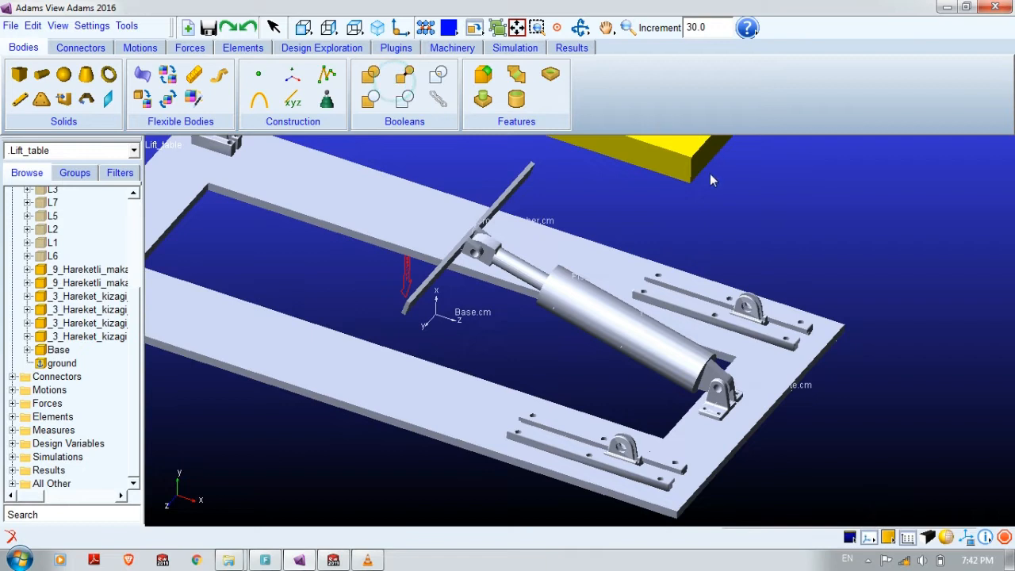
right_click(652, 275)
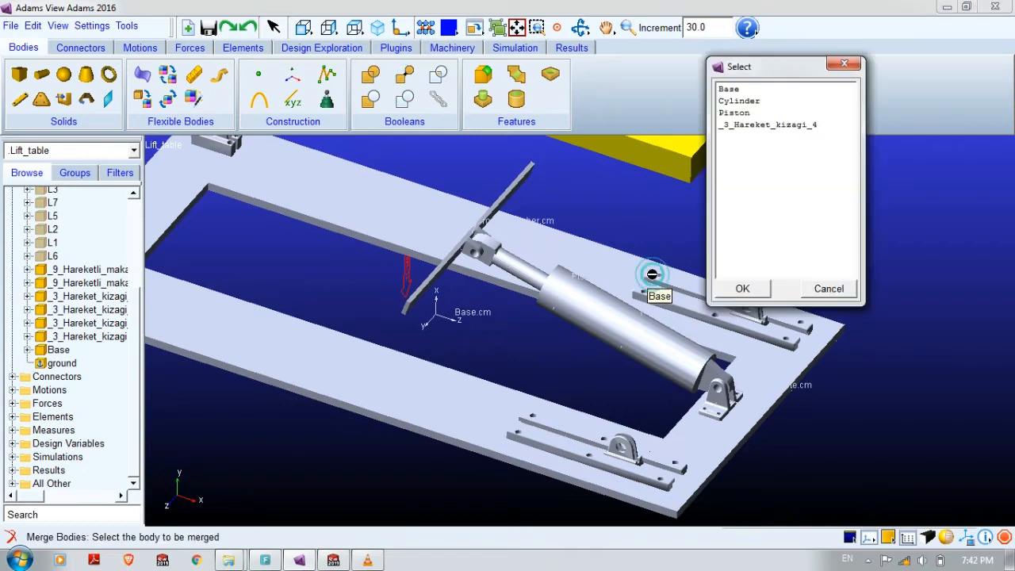
click(745, 126)
click(742, 289)
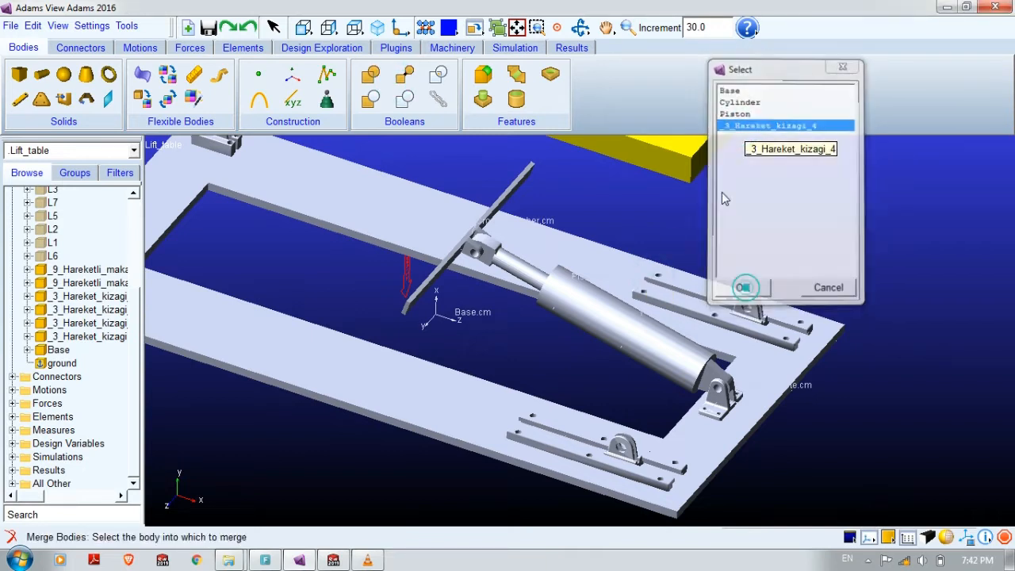
right_click(619, 253)
click(733, 90)
click(731, 288)
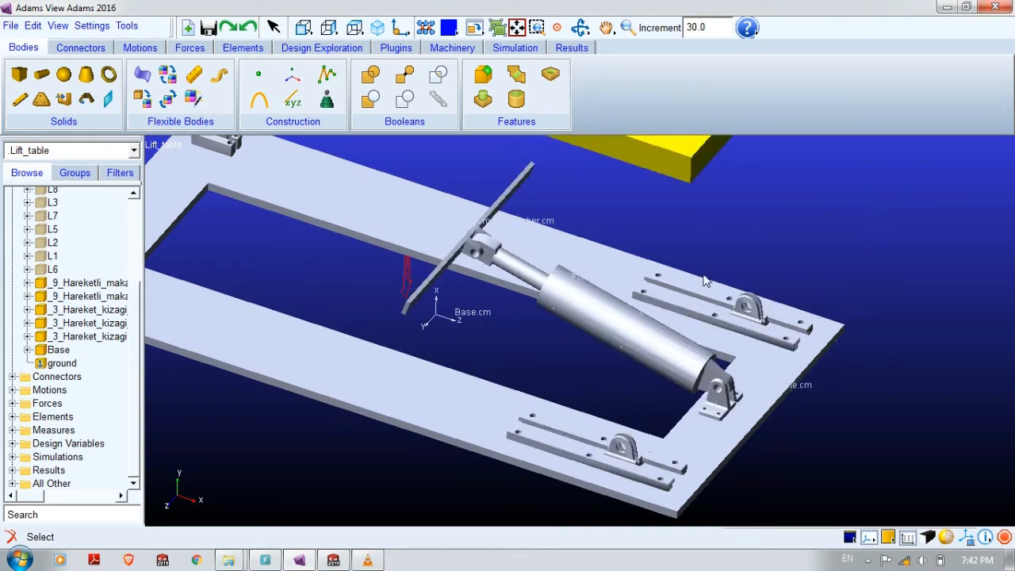
Step: Merge the inner rail body on the far side of the frame, _3_Hareket_kizagi_3, into the Base
click(405, 75)
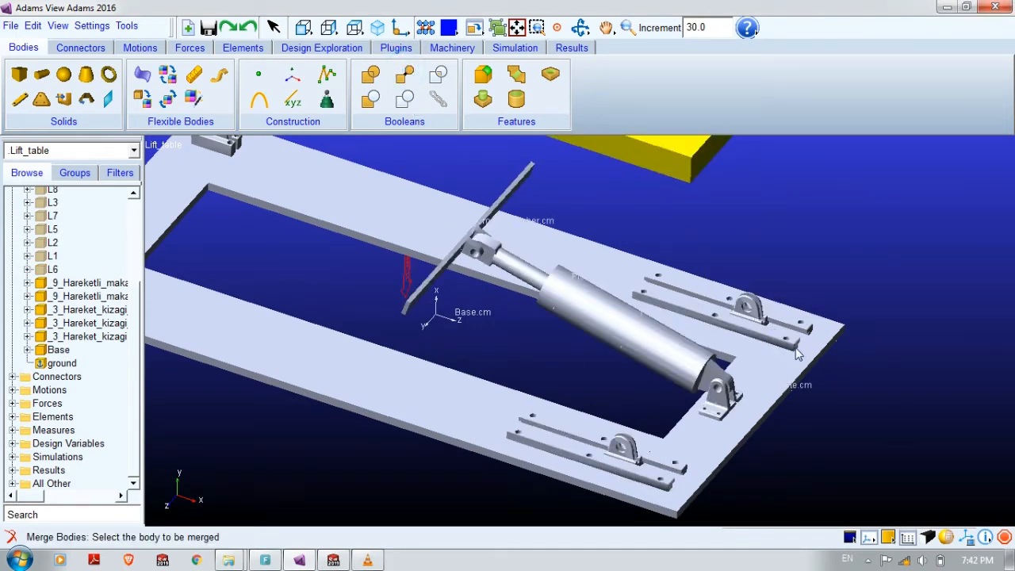
click(796, 353)
click(774, 102)
click(755, 290)
click(763, 382)
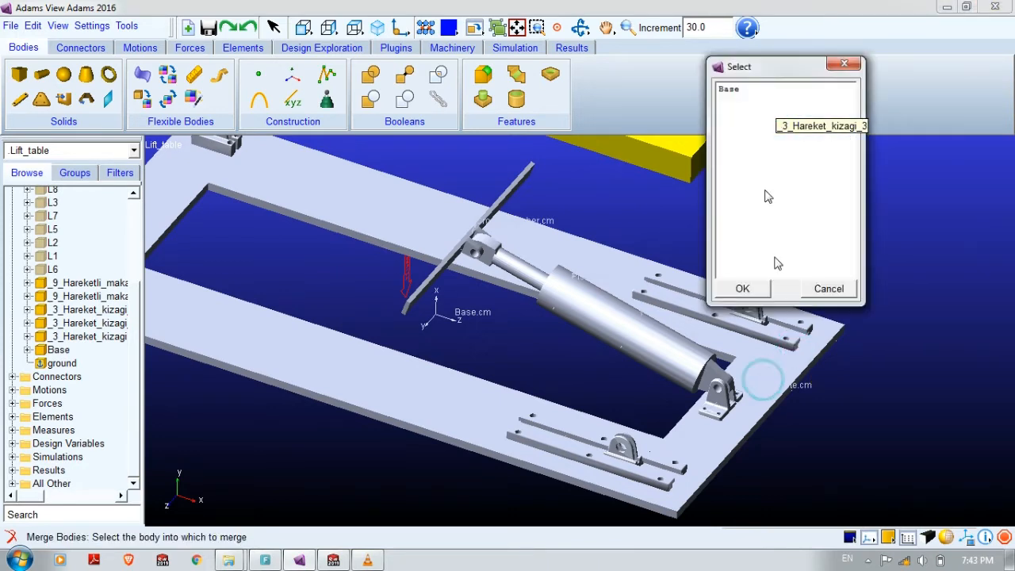
click(736, 89)
click(761, 288)
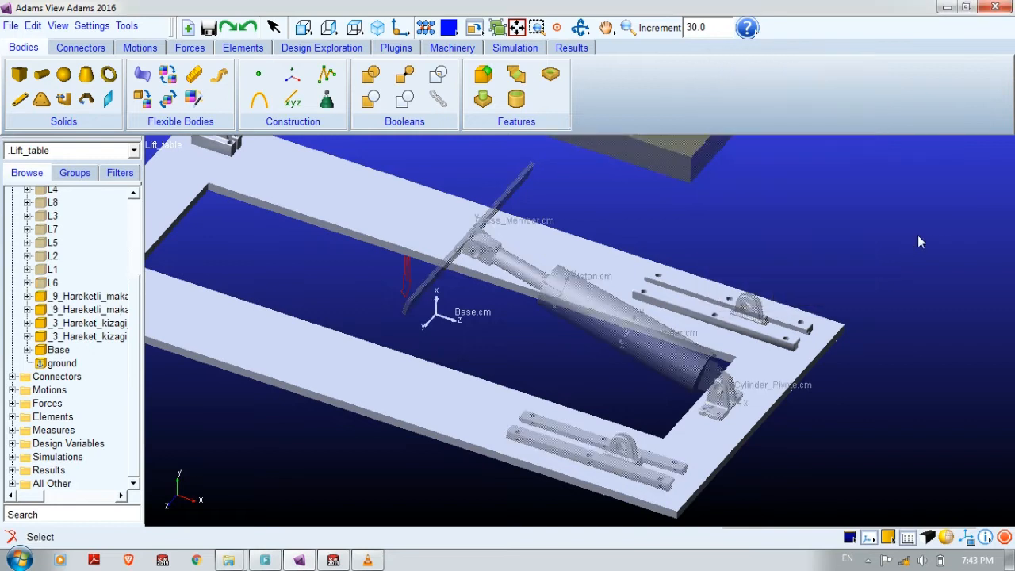
Step: Merge the inner rail body on the near side of the frame, _3_Hareket_kizagi_2, into the Base
click(404, 75)
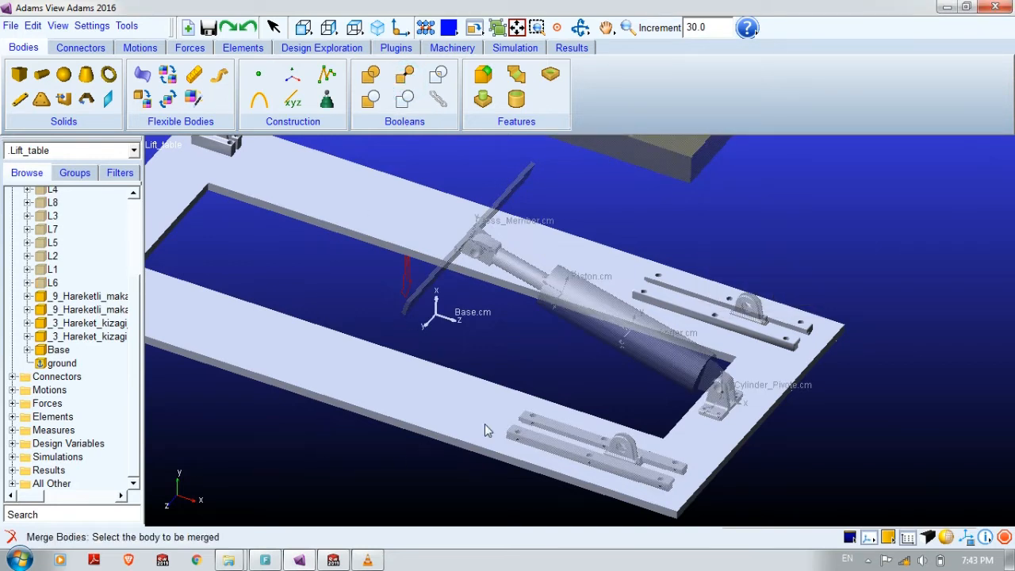
click(530, 419)
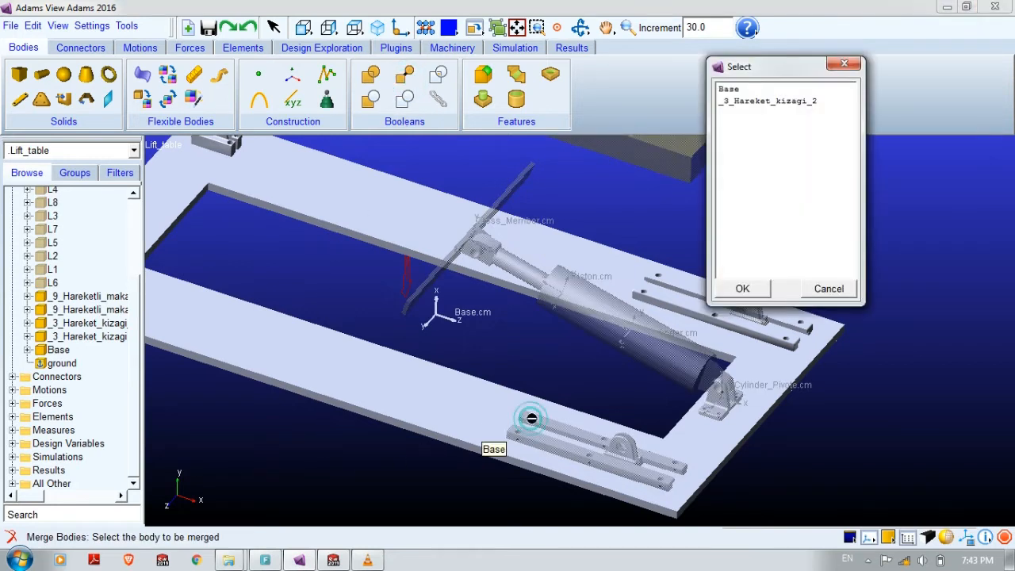
click(751, 101)
click(740, 288)
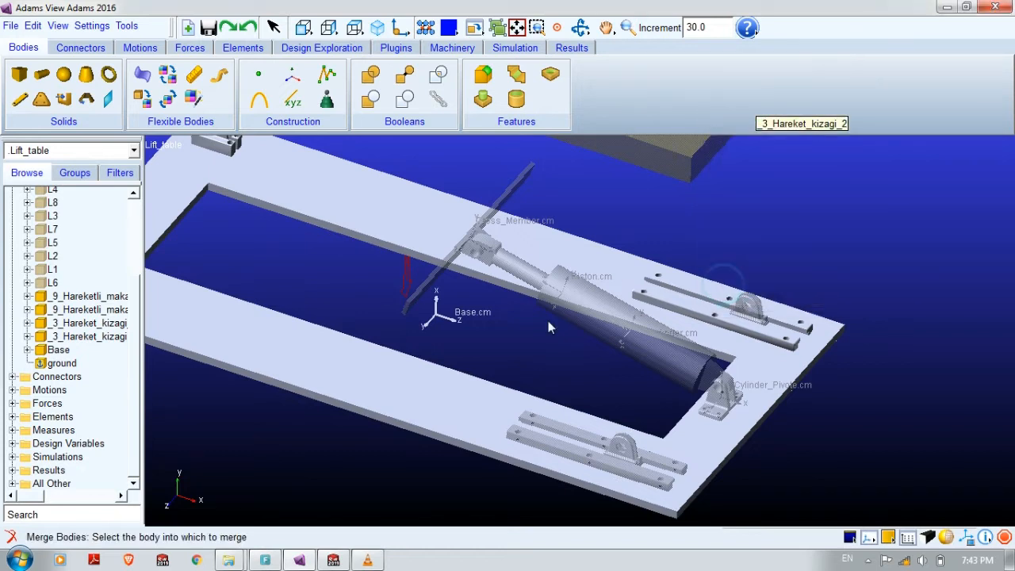
click(470, 410)
click(728, 89)
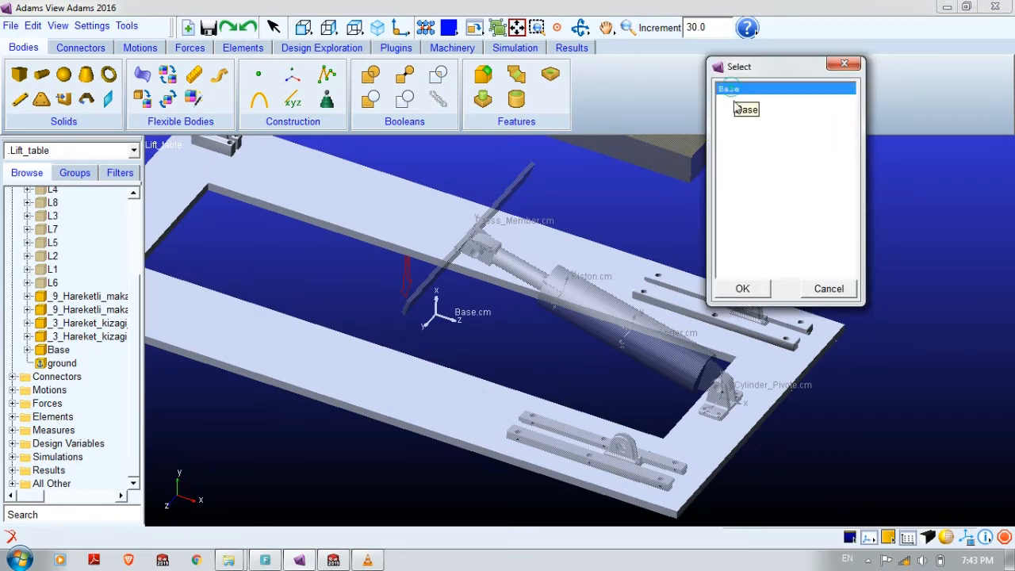
click(740, 288)
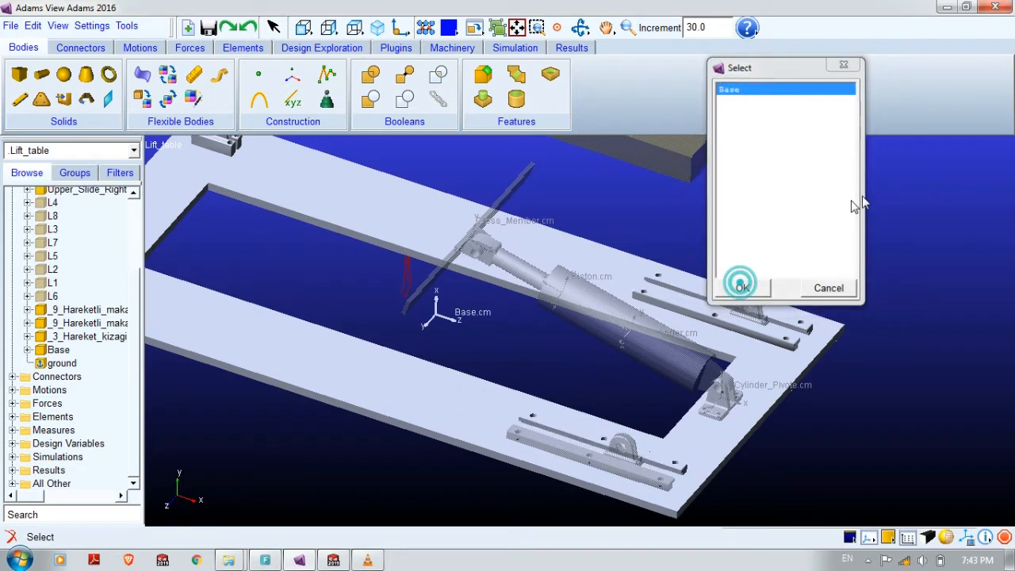
Step: Merge the outer rail body on the near side of the frame, _3_Hareket_kizagi, into the Base
click(405, 74)
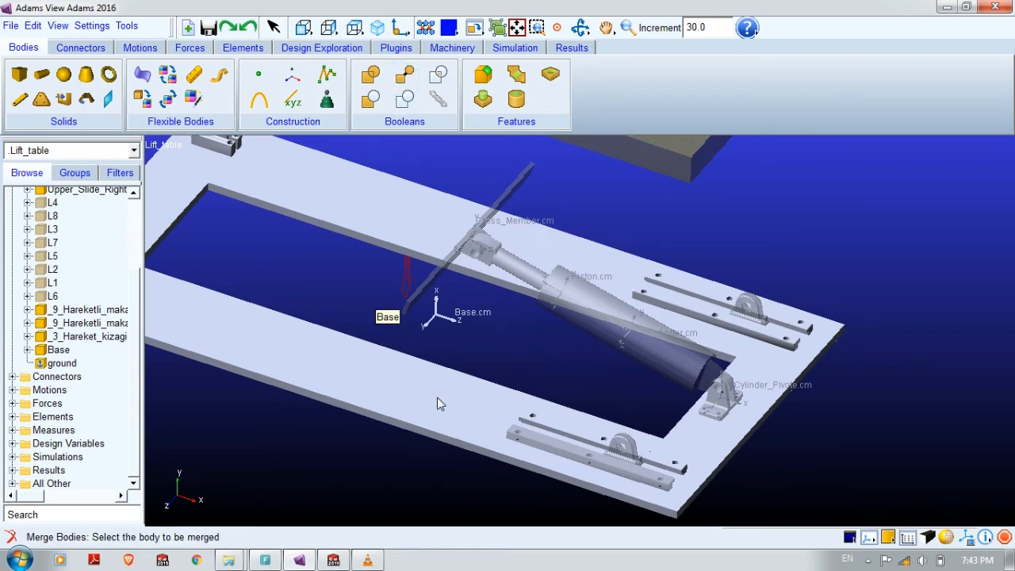
click(507, 440)
click(745, 100)
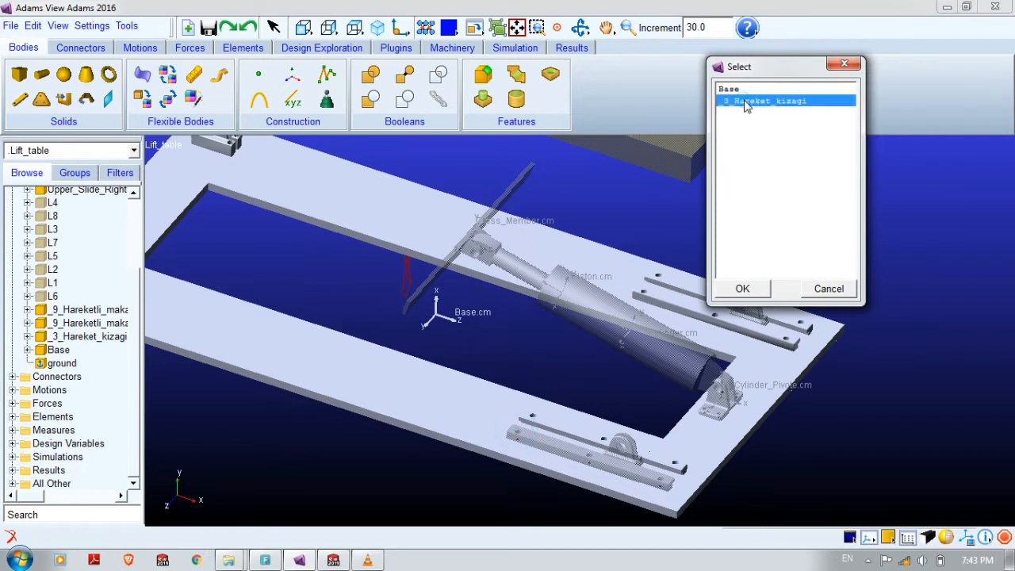
click(742, 288)
click(449, 395)
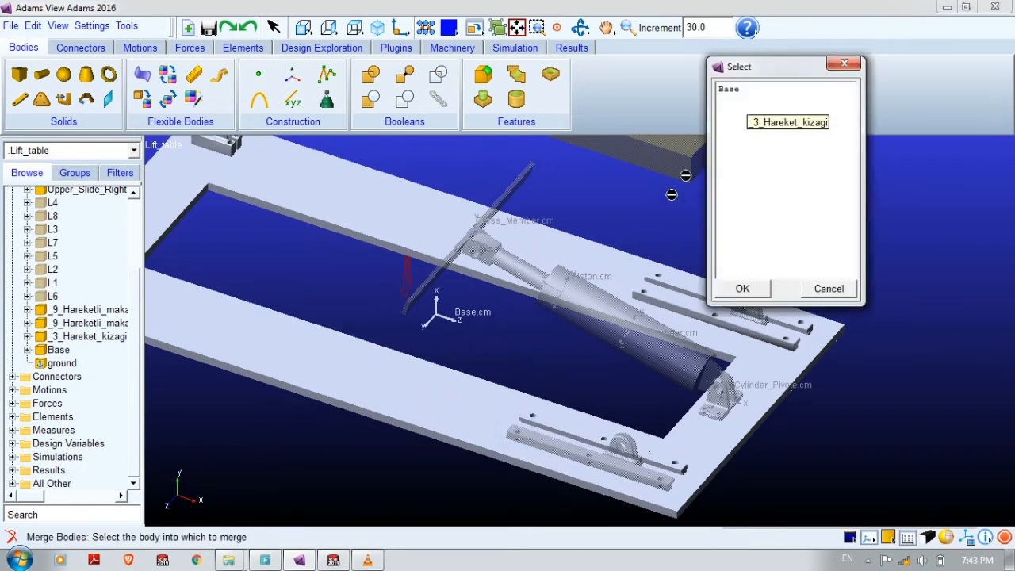
click(729, 90)
click(742, 288)
Step: Set the colour of all seven solids in the Base, SOLID1 to SOLID7, to DARK_GRAY
key(r)
drag(779, 460, 749, 446)
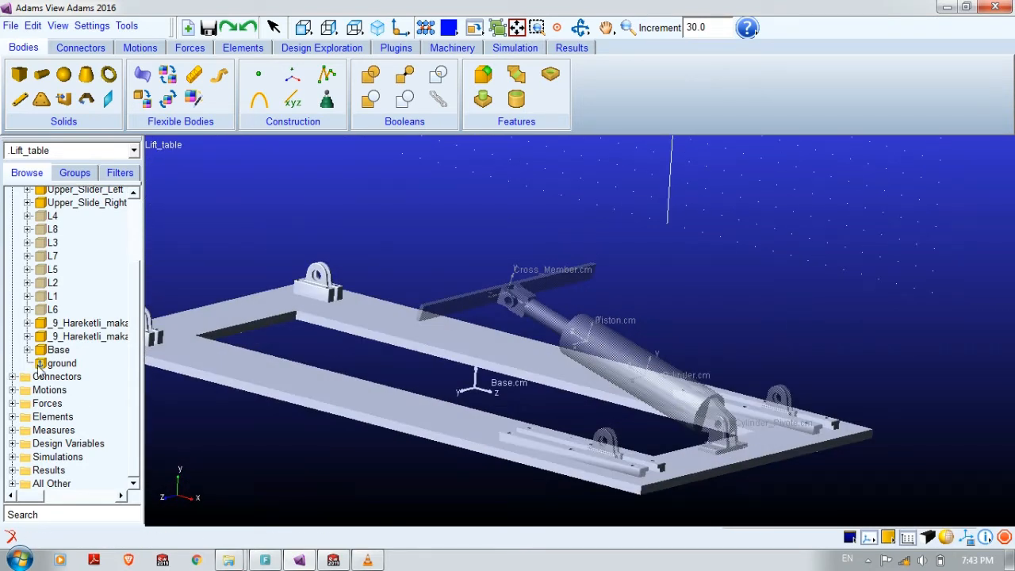
click(29, 350)
click(71, 296)
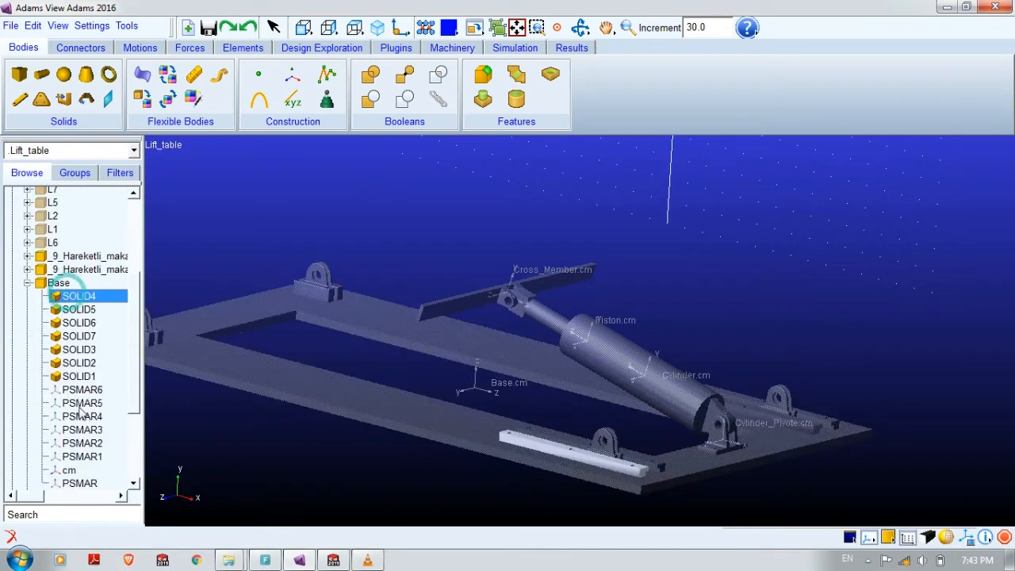
shift+click(86, 377)
right_click(88, 381)
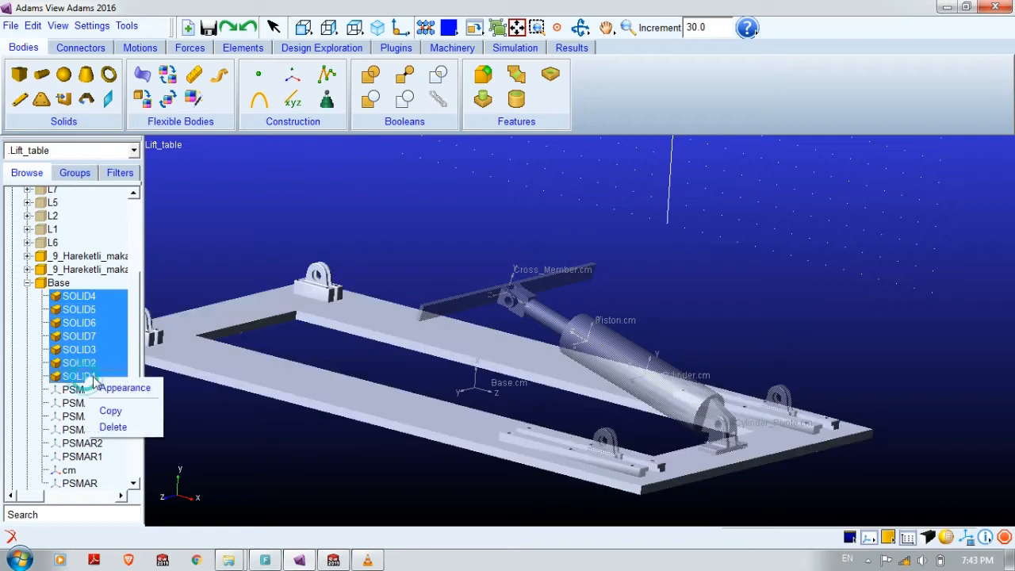
click(103, 387)
right_click(635, 239)
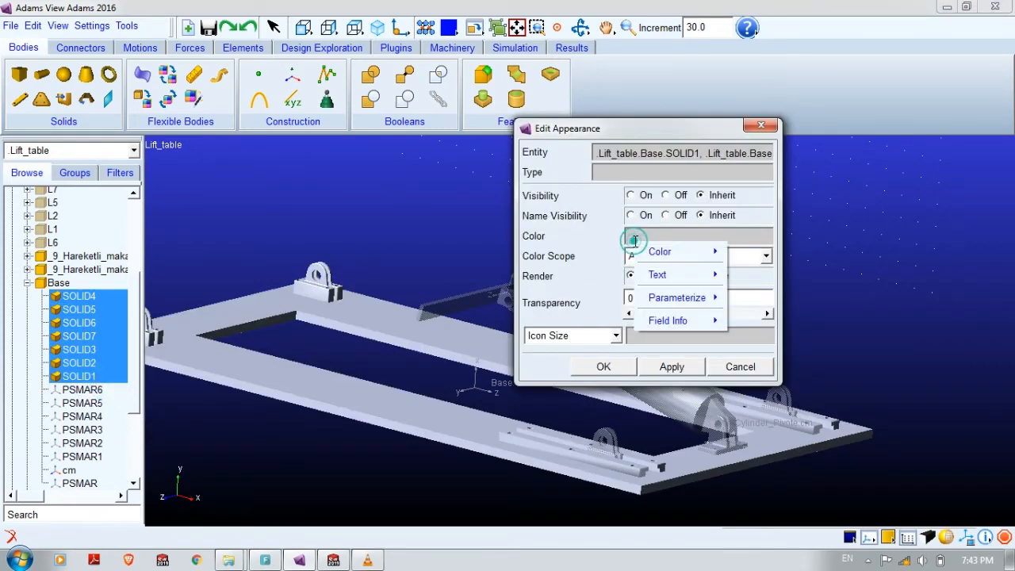
mouse_move(661, 252)
mouse_move(750, 292)
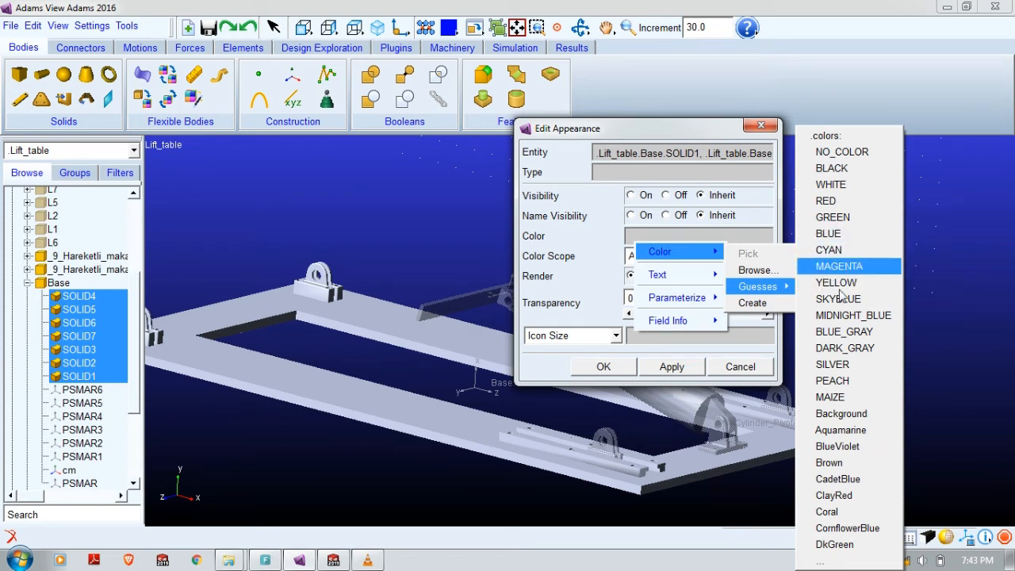
click(837, 361)
click(670, 366)
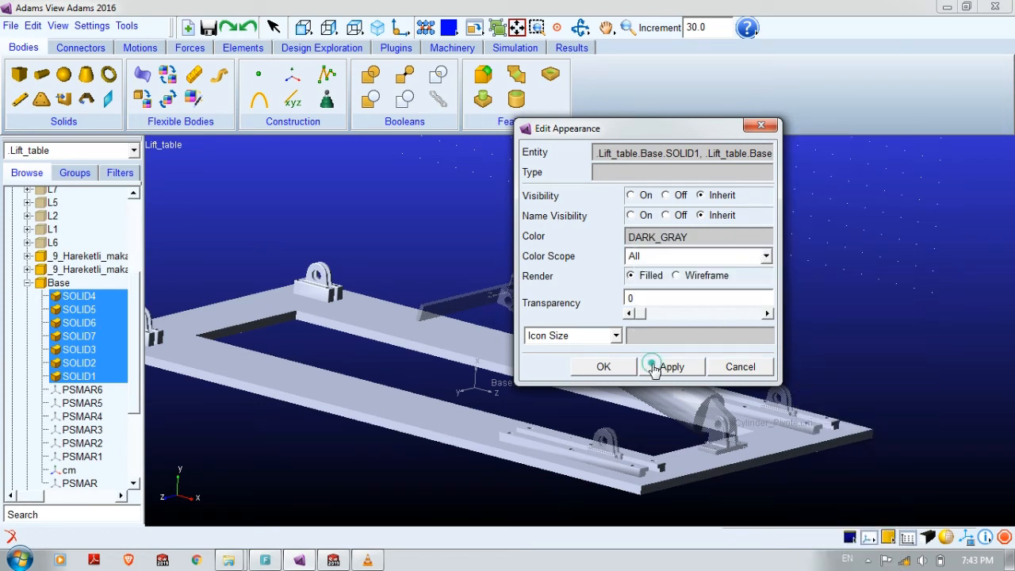
click(603, 365)
key(r)
drag(447, 267, 446, 292)
click(27, 283)
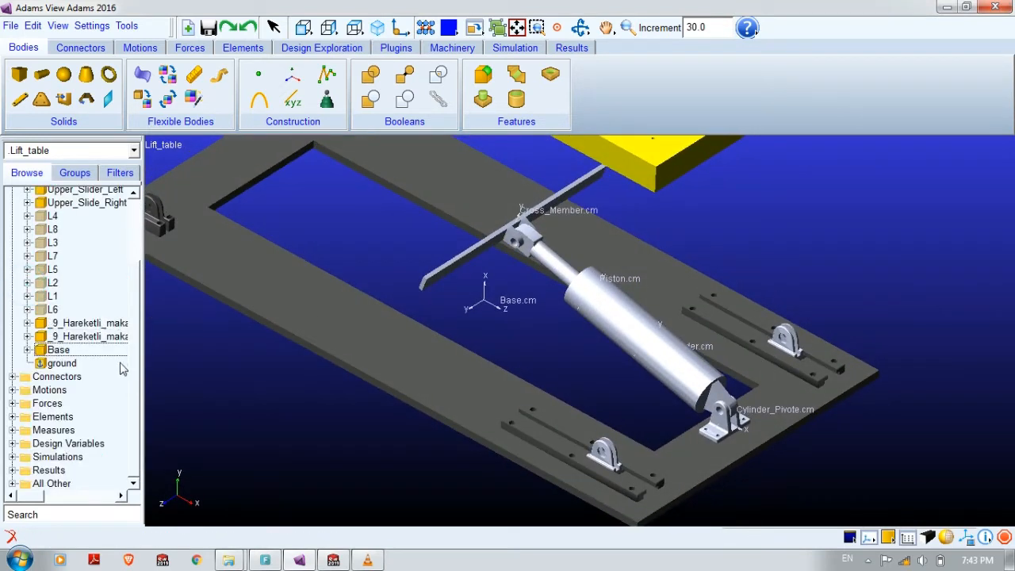
Step: Rename the sliding bracket body on the near-side base rails as Lower_Slider_Left
click(95, 337)
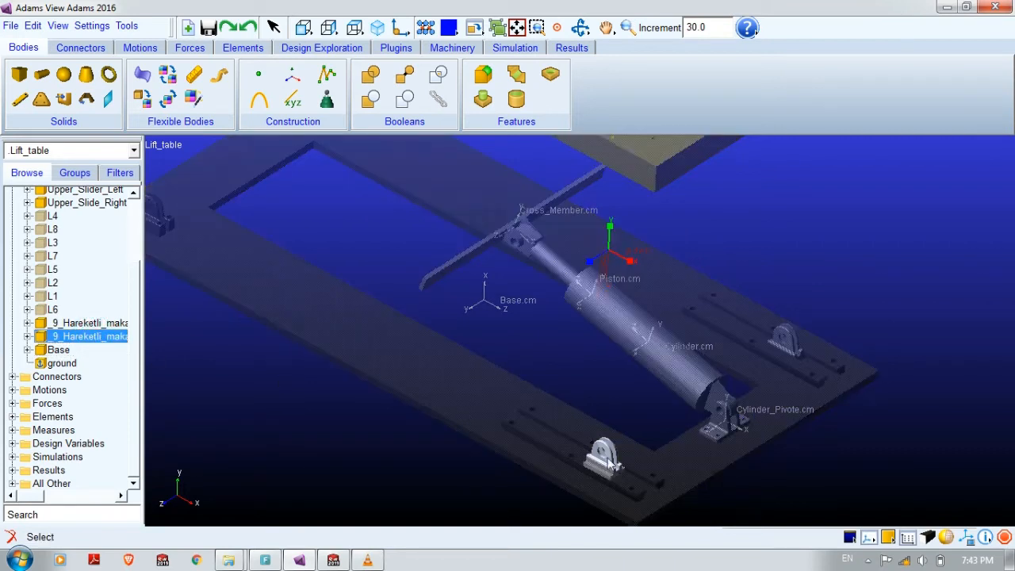
click(109, 338)
text(Lower_Slider_Left)
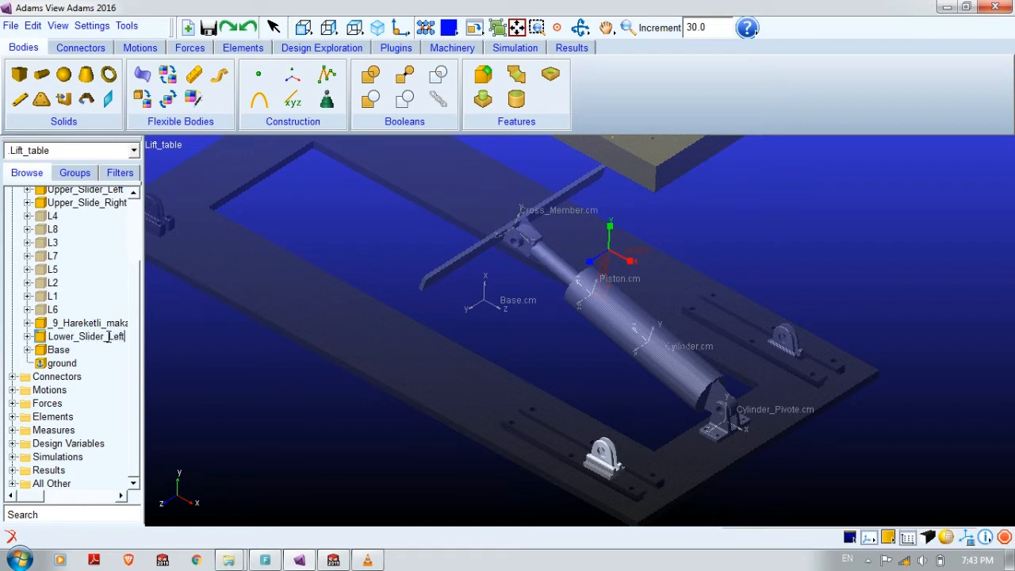
key(Return)
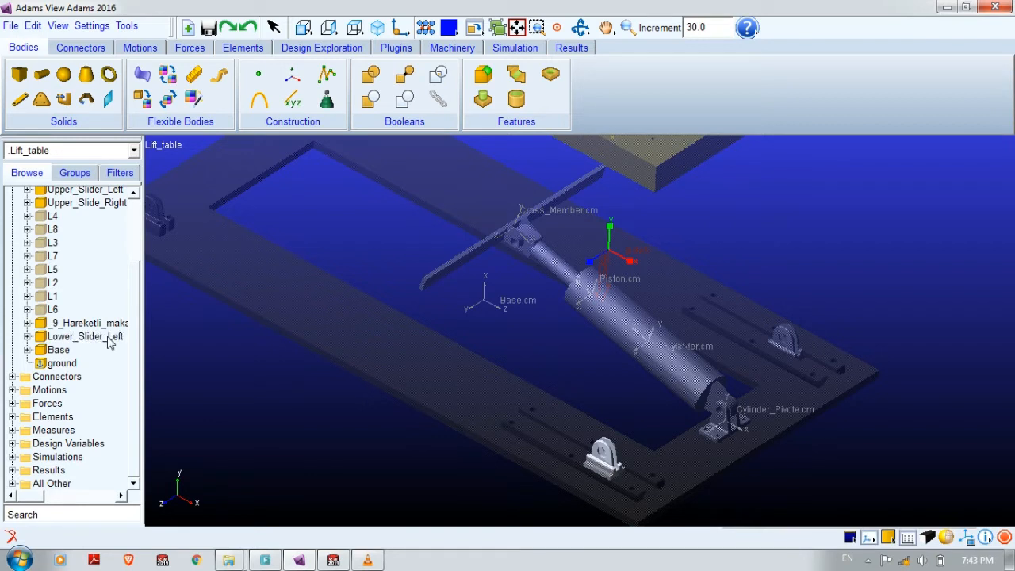
Step: Define the mass of Lower_Slider_Left by Geometry and Material Type
double_click(78, 336)
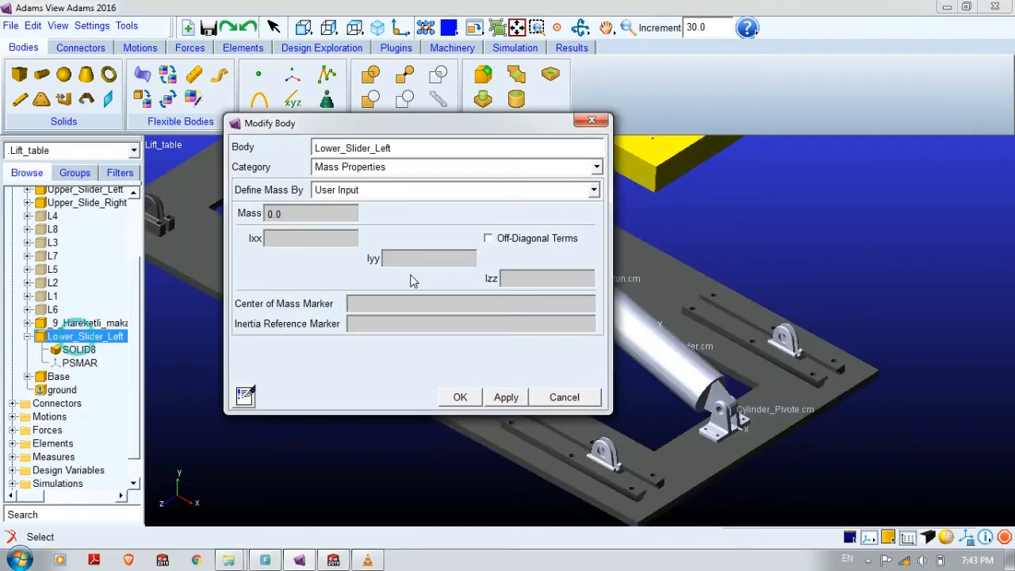
click(388, 191)
click(384, 234)
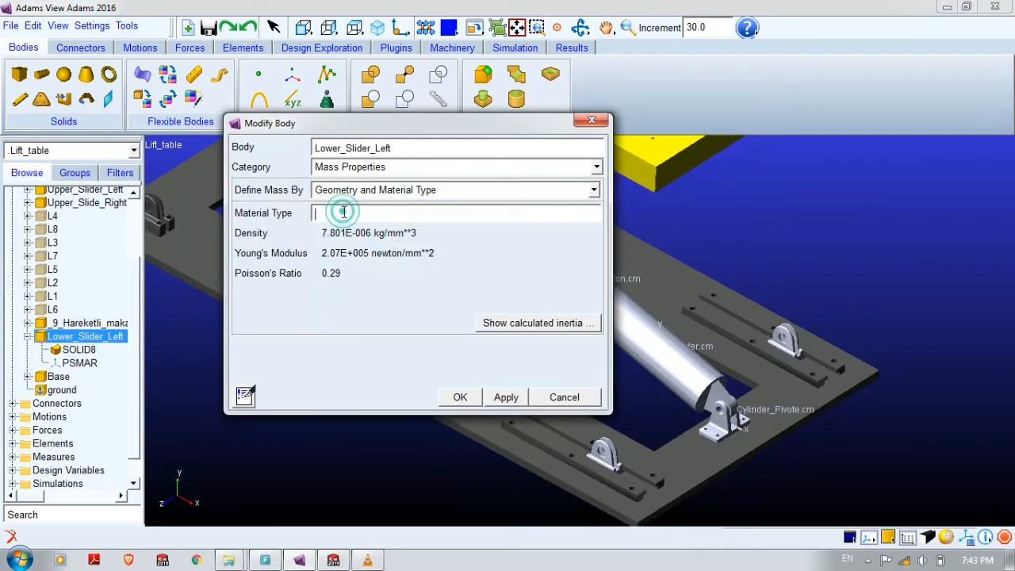
click(458, 396)
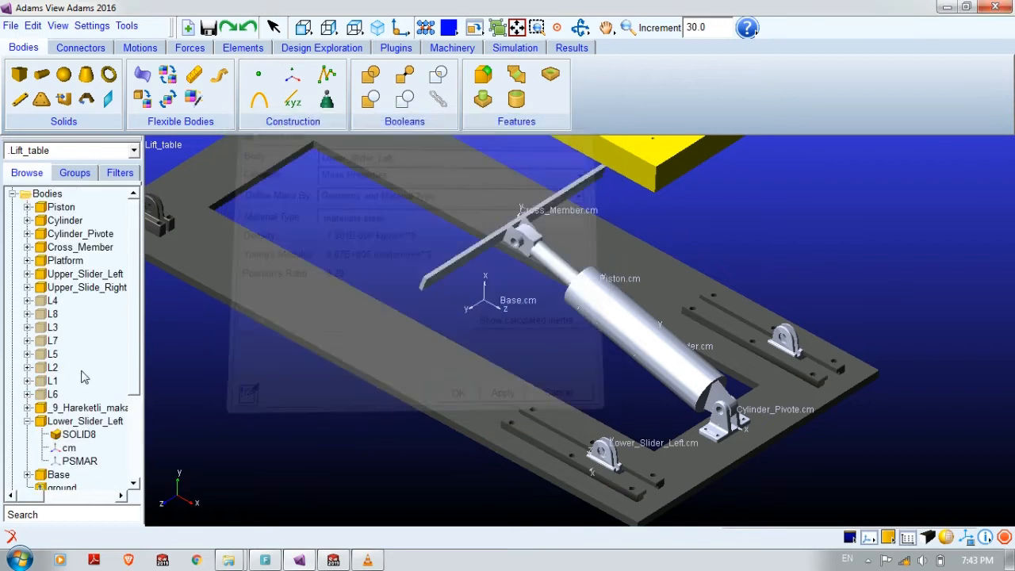
click(27, 421)
Step: Rename the remaining sliding bracket body on the far-side base rails as Lower_Slider_Right
click(71, 410)
click(94, 409)
text(Lower_Slider)
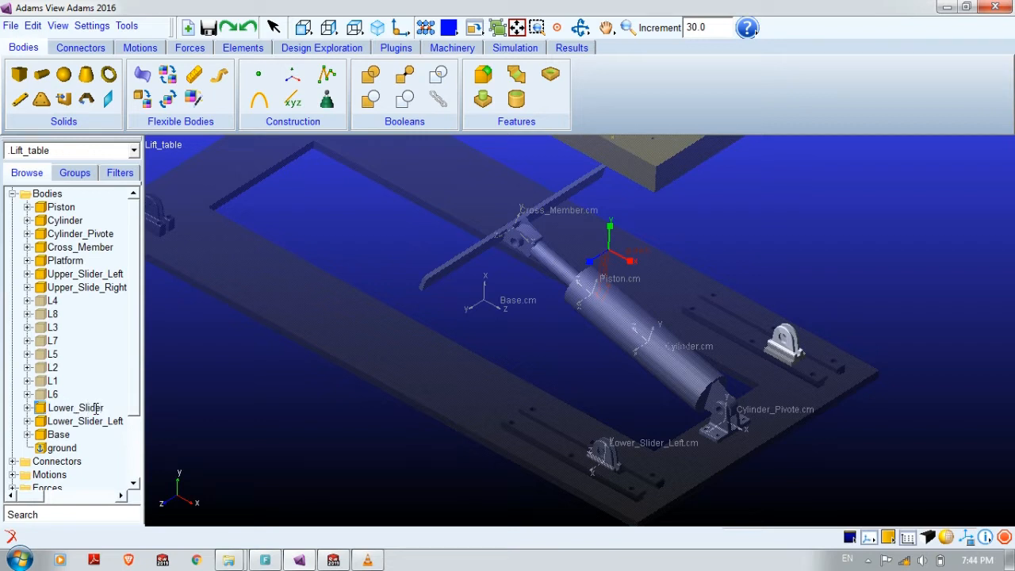
text(_Right)
key(Return)
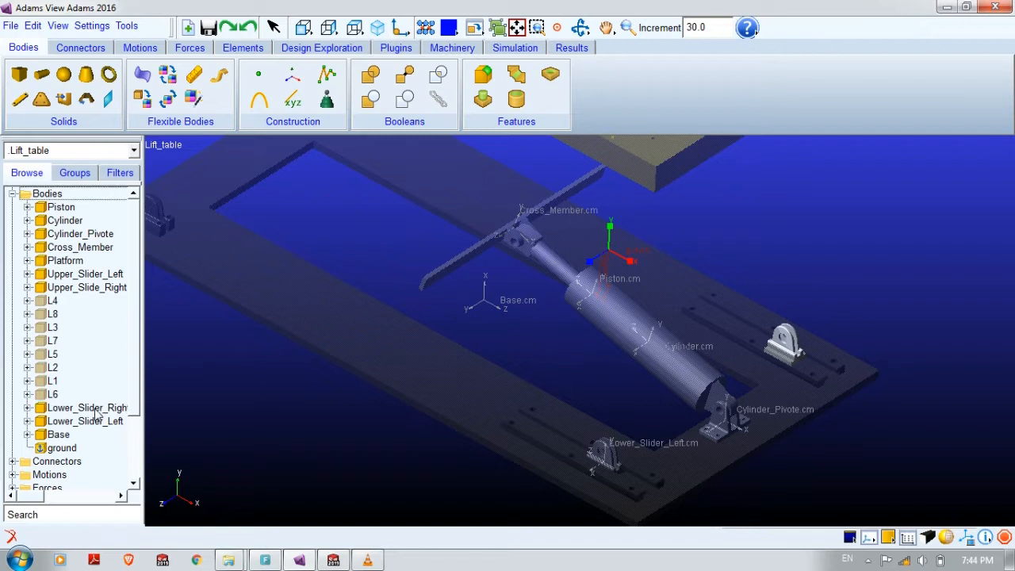
Step: Define the mass of Lower_Slider_Right by Geometry and Material Type
double_click(95, 412)
click(405, 190)
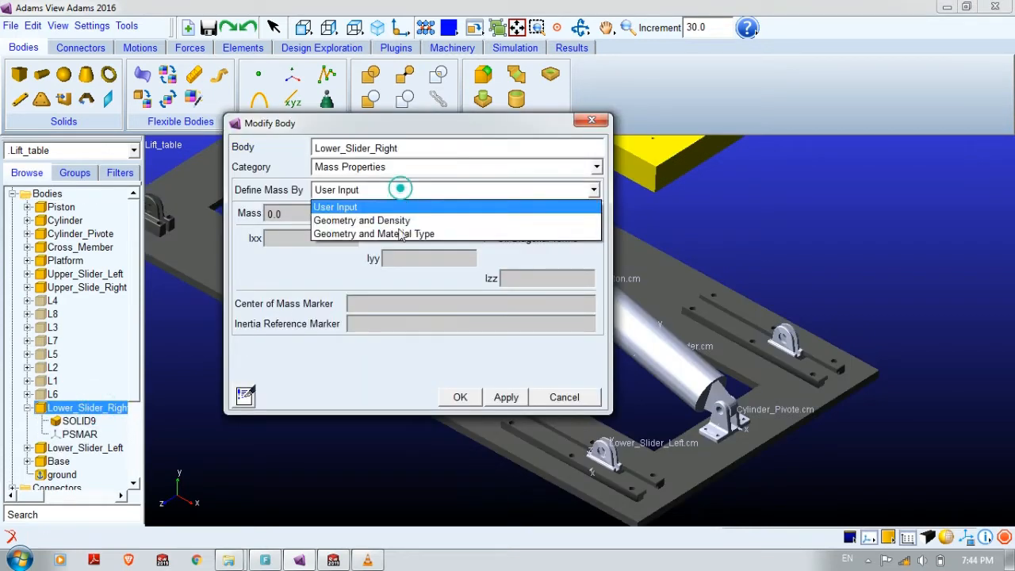
click(397, 233)
click(355, 210)
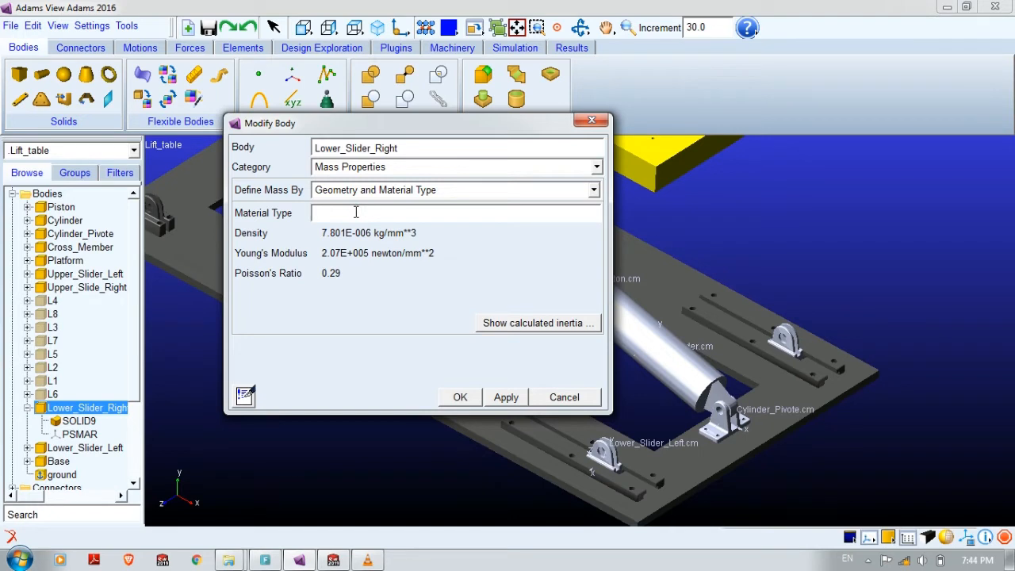
click(500, 398)
click(460, 398)
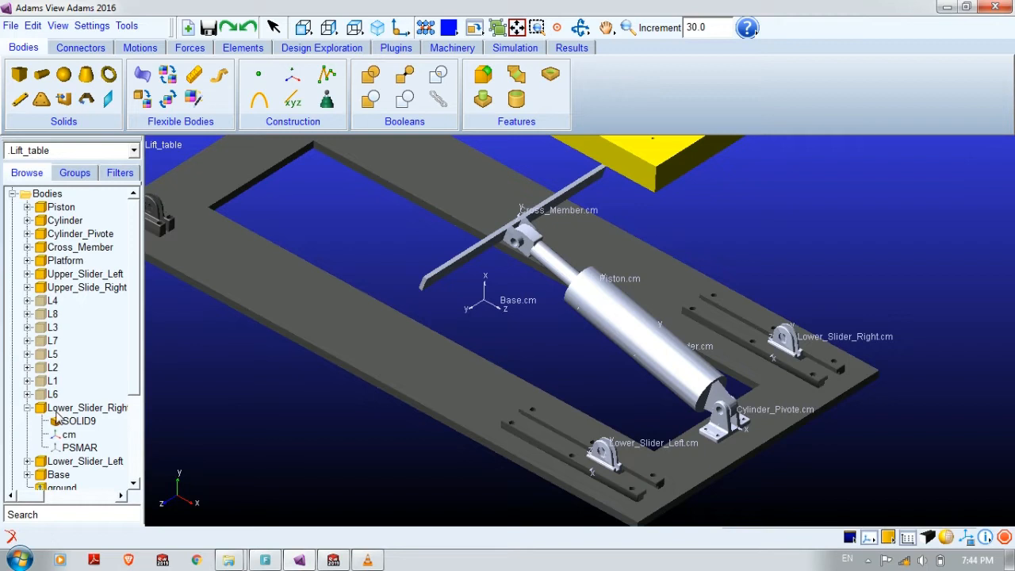
click(28, 408)
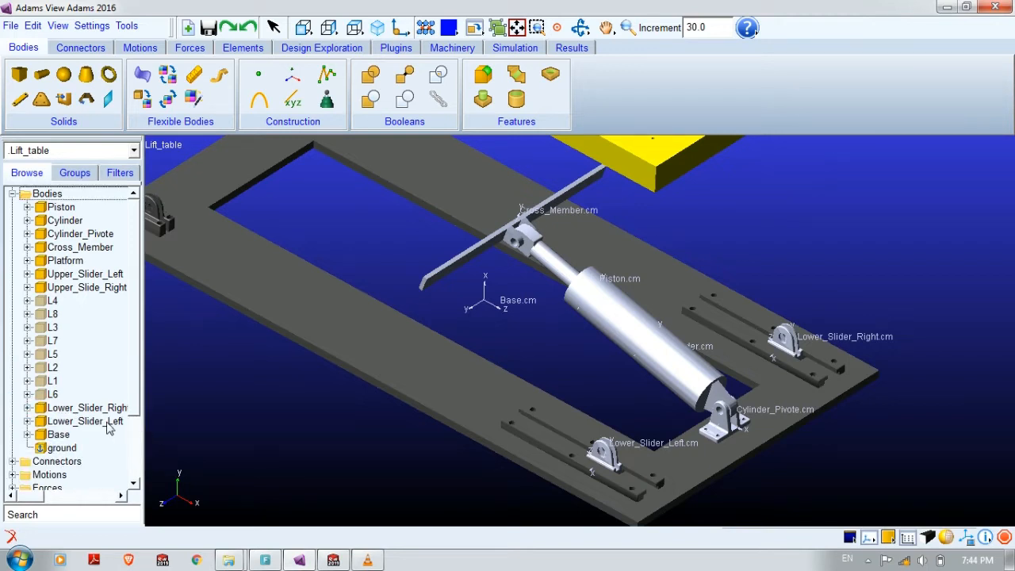
Step: Replace the colour of the Cylinder body's solid, SOLID29, with GREEN
key(r)
drag(324, 473, 566, 349)
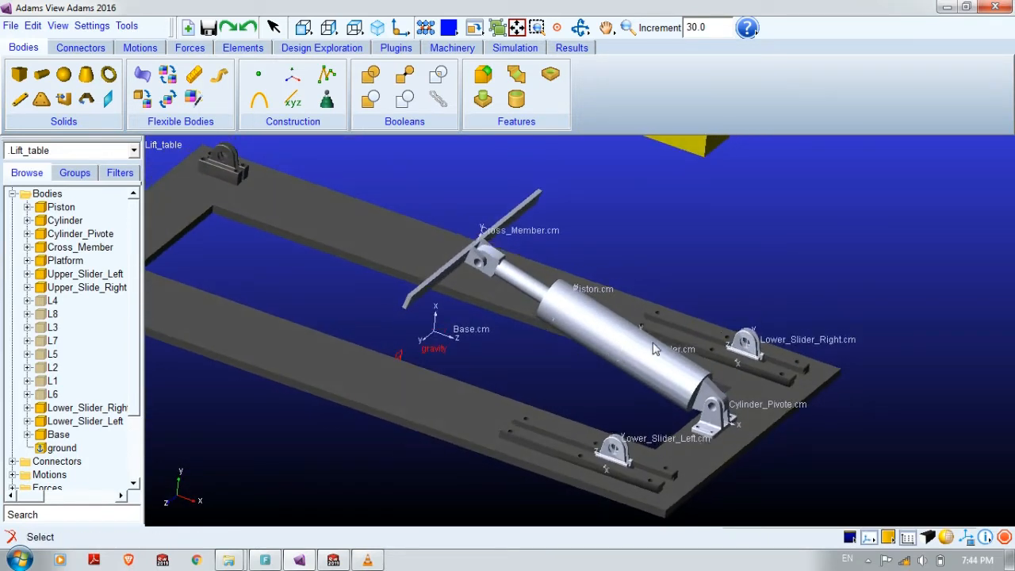
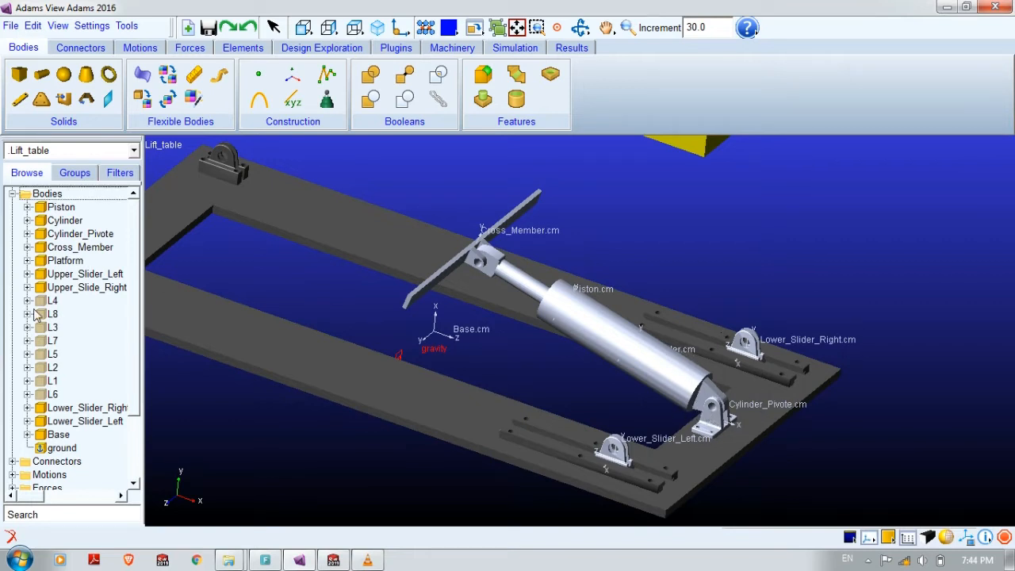
click(28, 220)
right_click(80, 233)
click(112, 271)
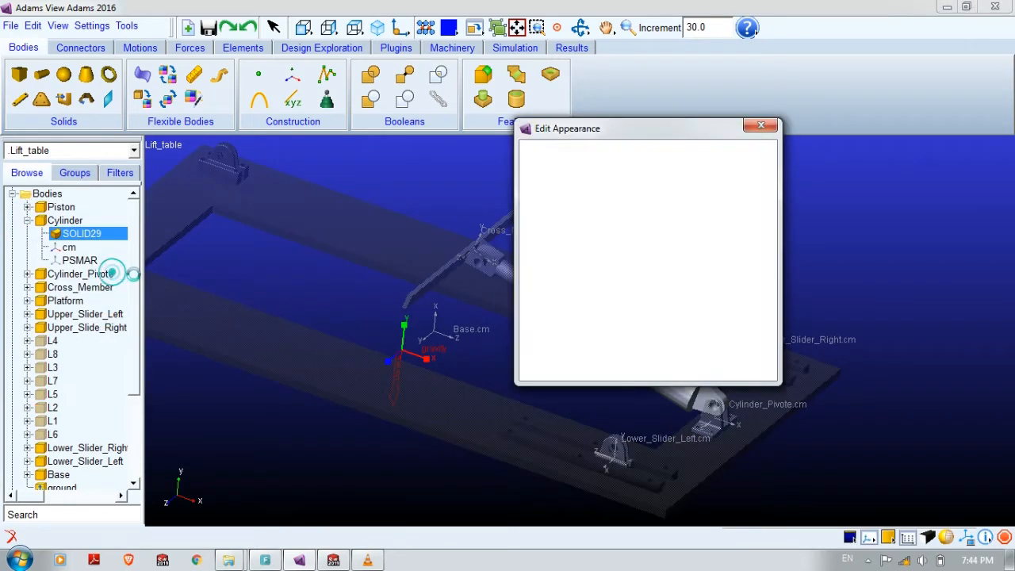
drag(639, 251, 611, 234)
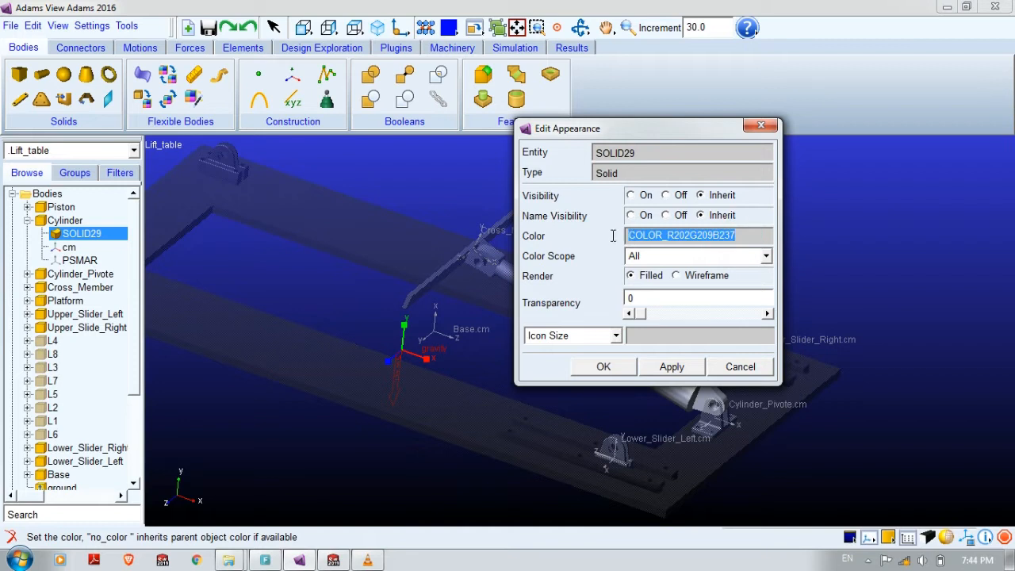
key(BackSpace)
right_click(677, 240)
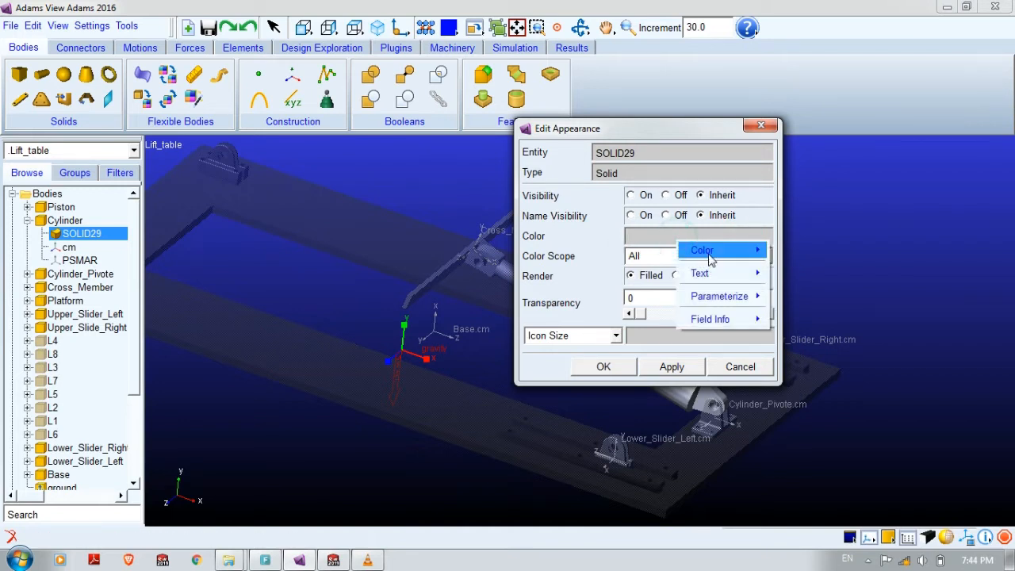
mouse_move(791, 285)
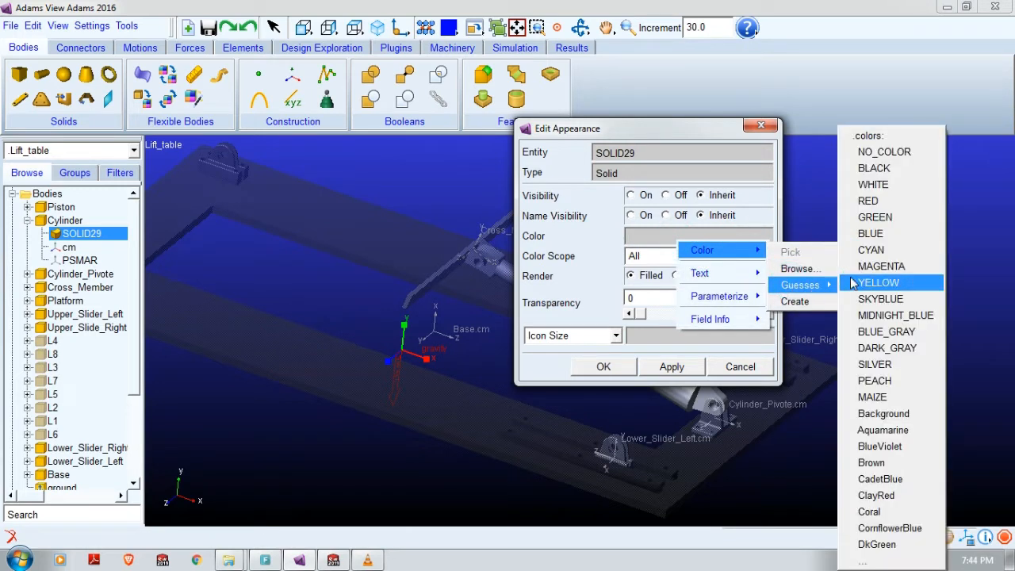
click(875, 218)
click(671, 365)
click(602, 366)
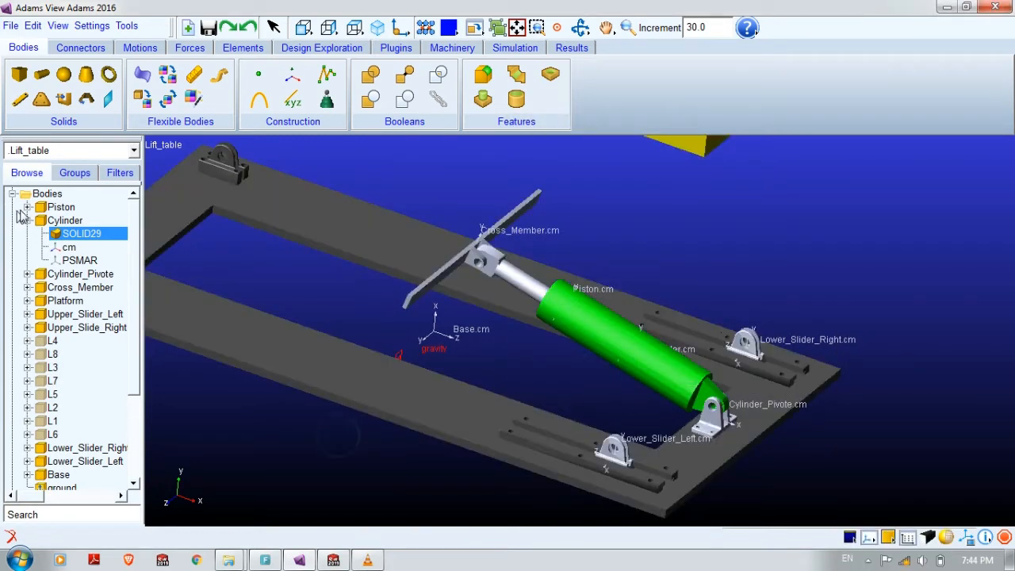
Step: Replace the colour of the Piston body's solid, SOLID30, with YELLOW
click(27, 207)
right_click(87, 221)
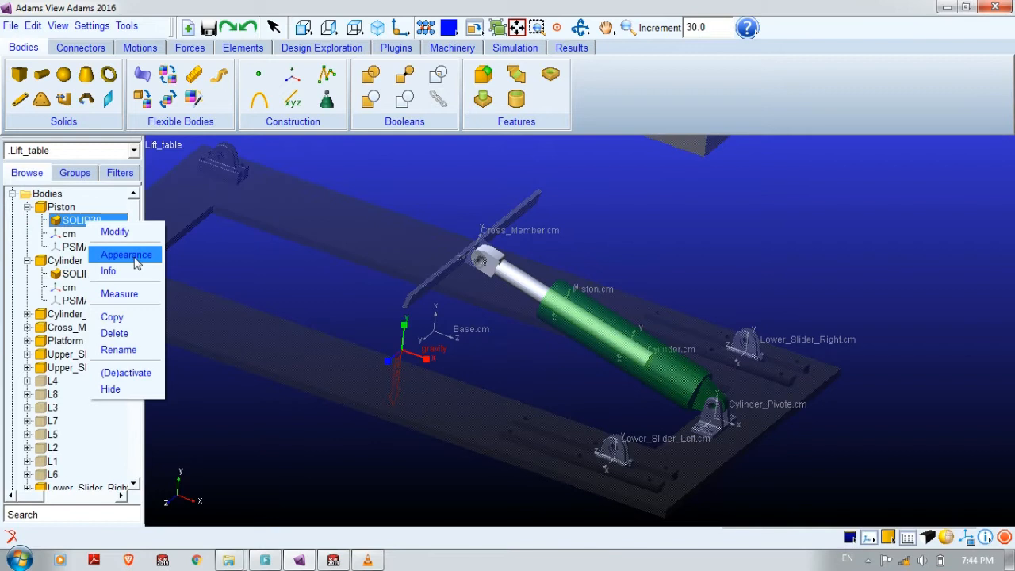
click(126, 254)
right_click(745, 231)
mouse_move(832, 241)
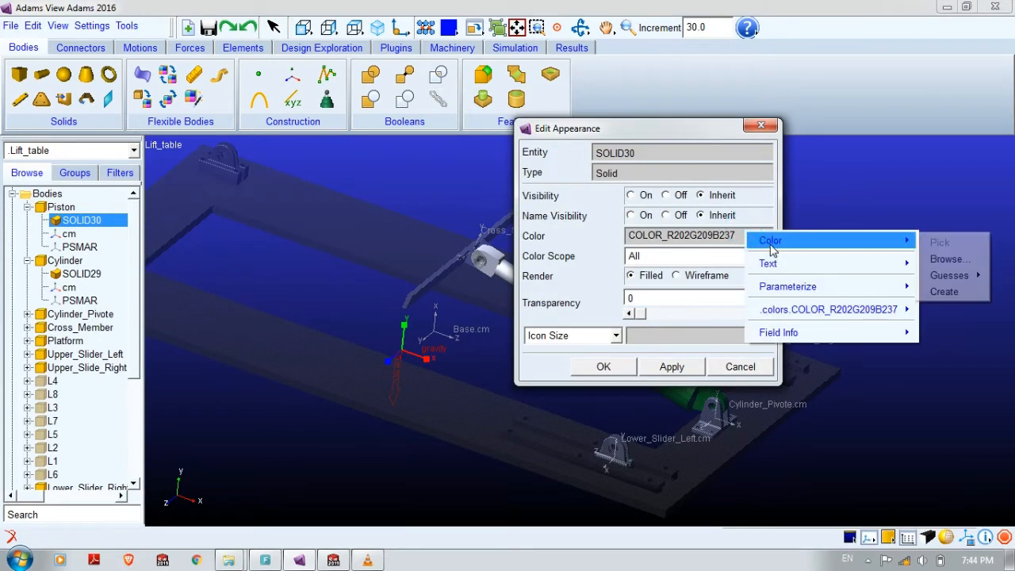
mouse_move(944, 275)
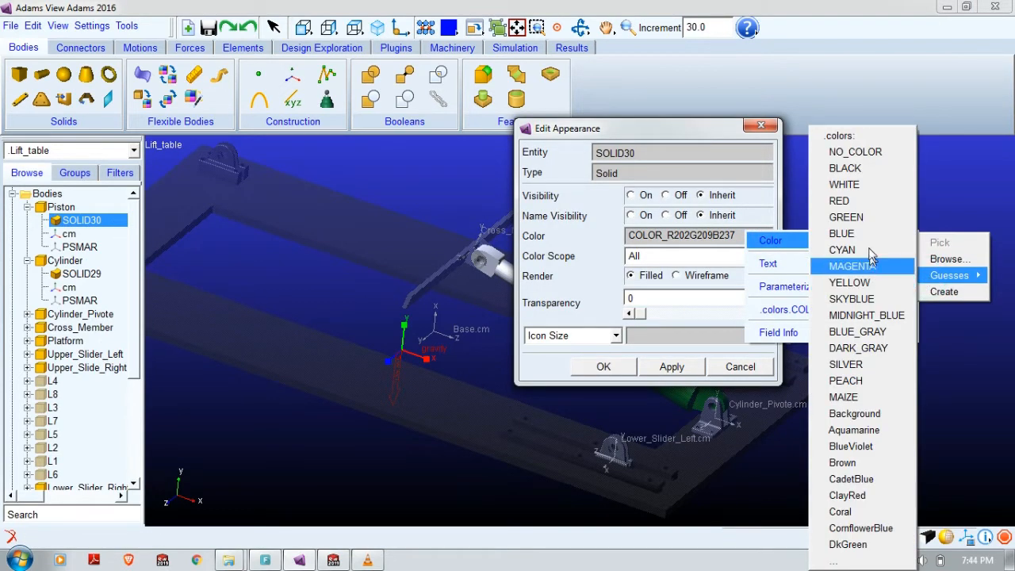
click(850, 282)
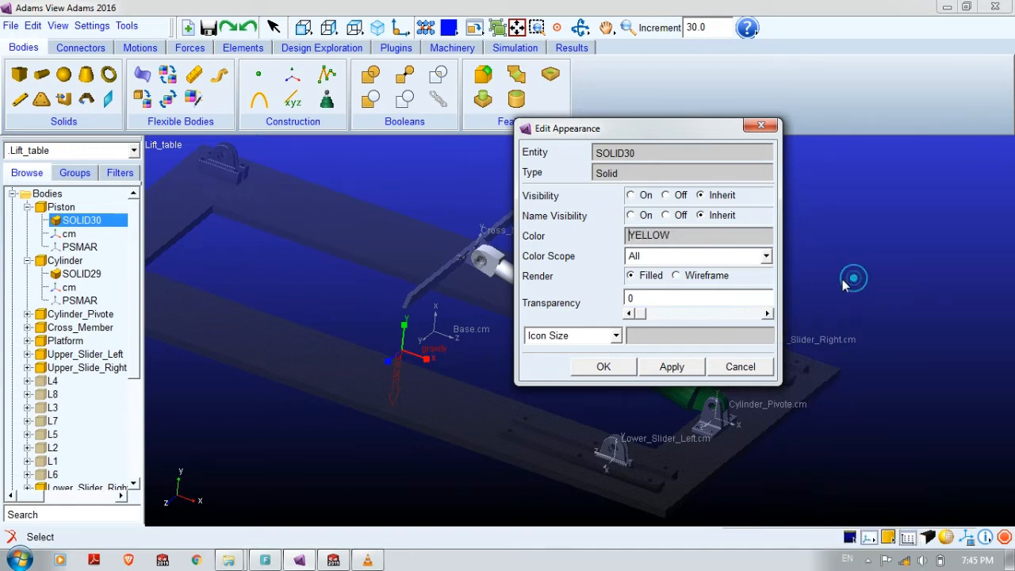
click(658, 367)
click(586, 369)
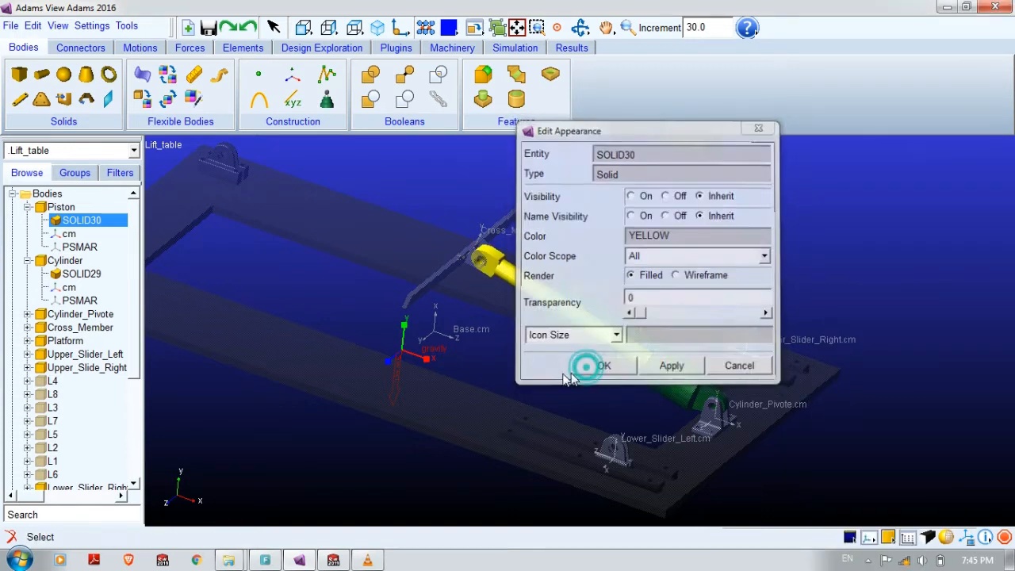
click(749, 230)
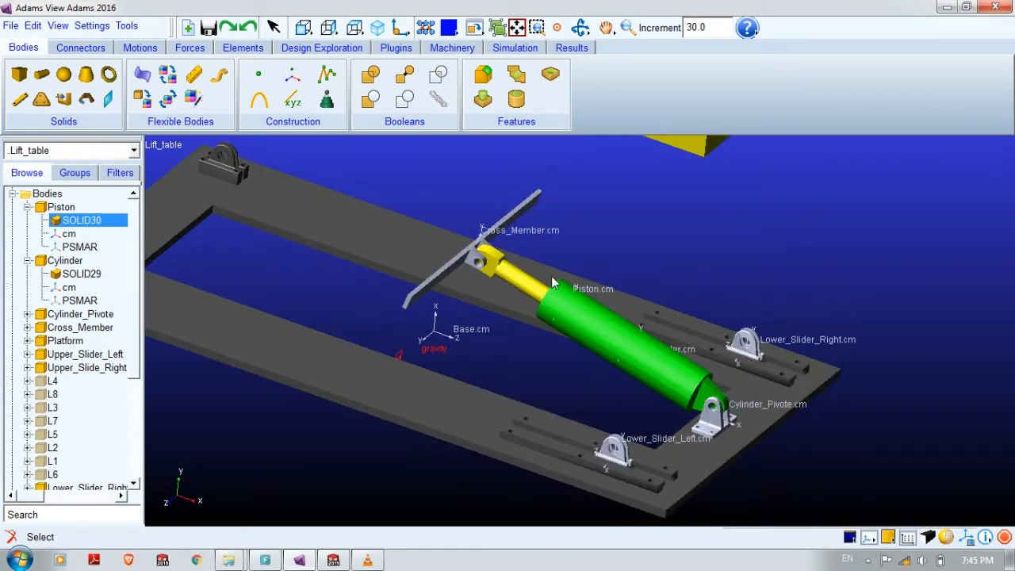
click(27, 207)
click(27, 220)
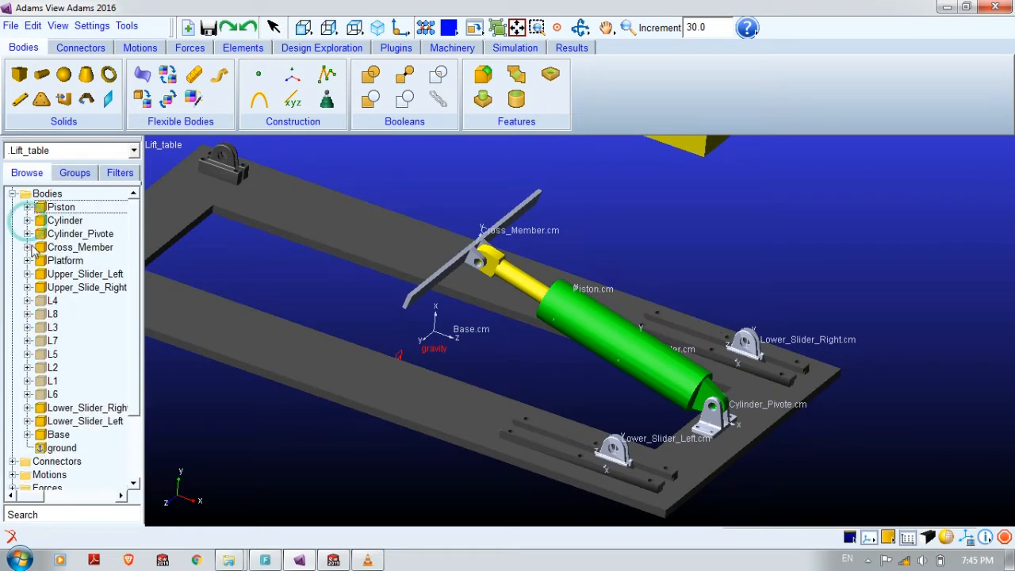
Step: Check the mass properties of the Cross_Member body and leave them as they are
double_click(78, 248)
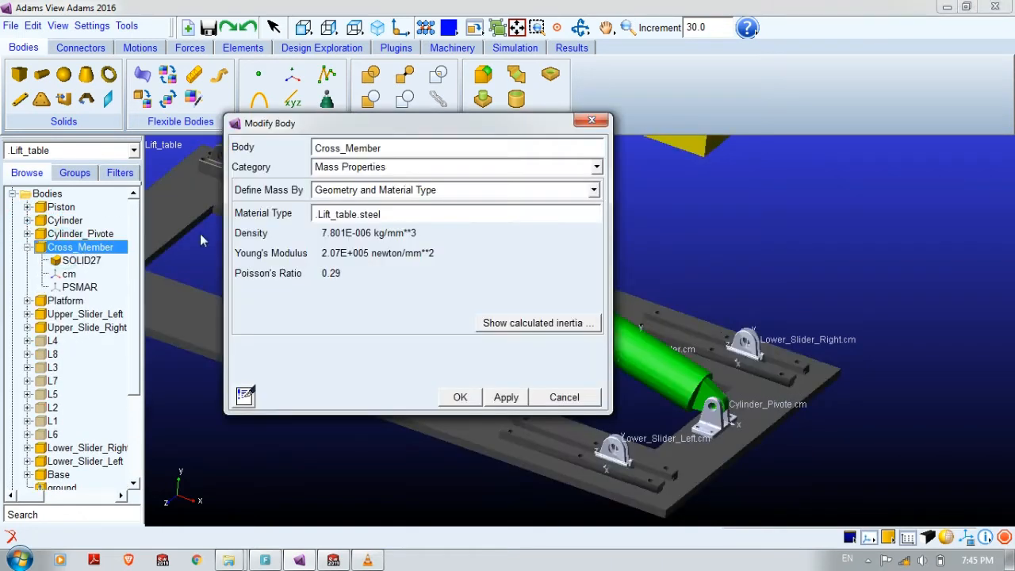
click(590, 123)
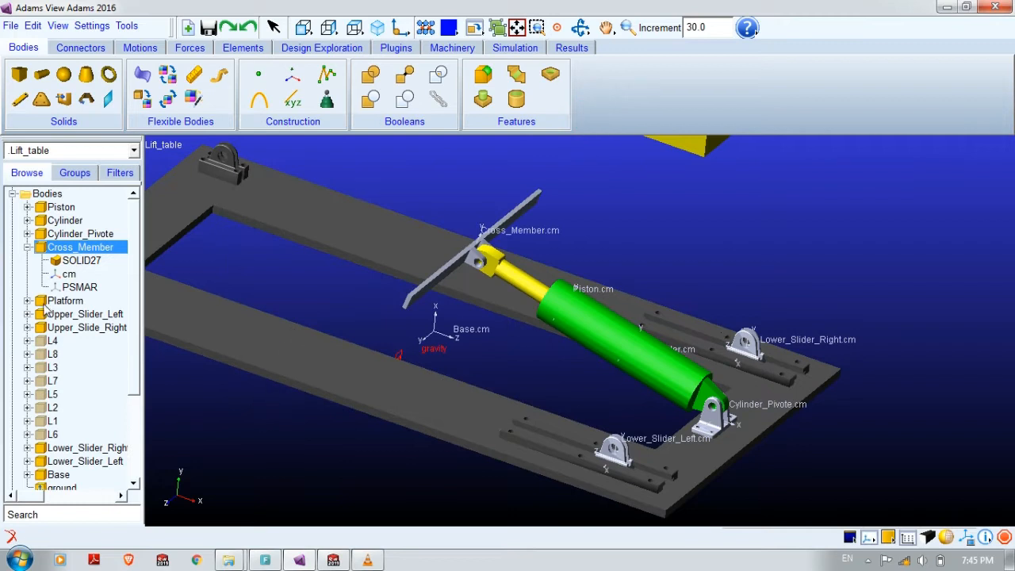
click(27, 248)
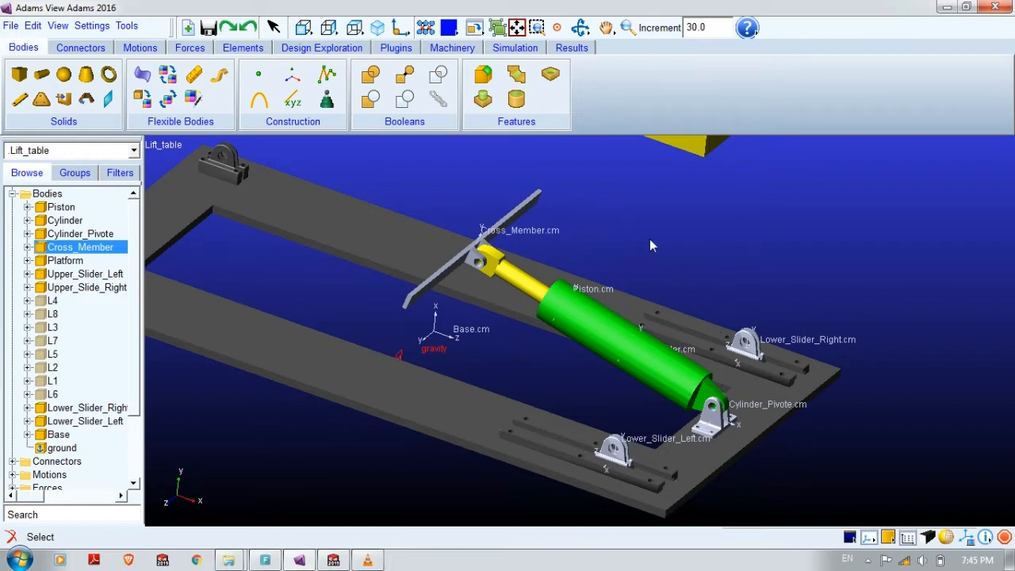
Step: Fix the Base to ground with a fixed joint (2 Bodies - 1 Location, Normal To Grid) at the base plate's near corner
key(r)
drag(648, 233, 757, 257)
key(t)
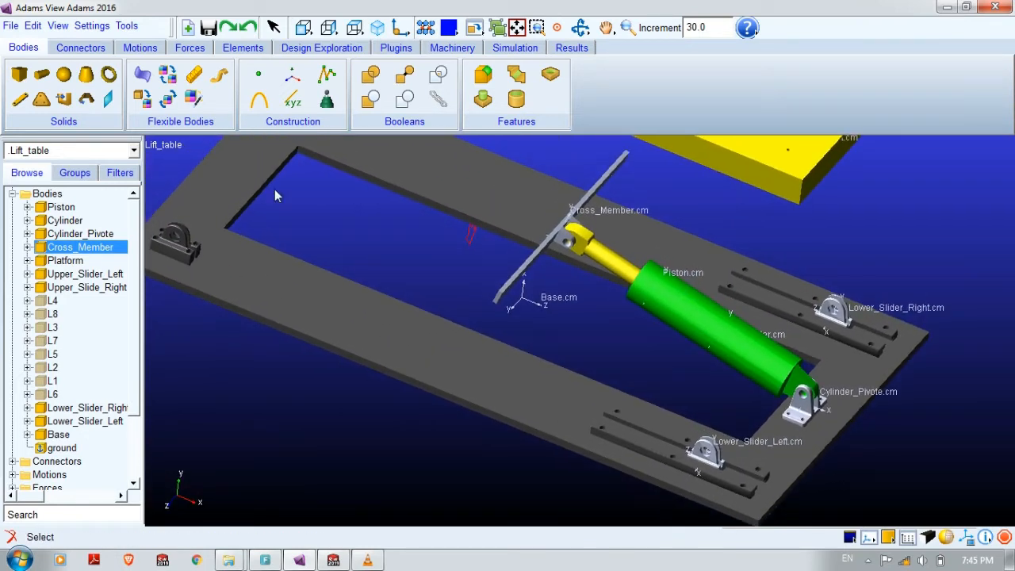
click(82, 49)
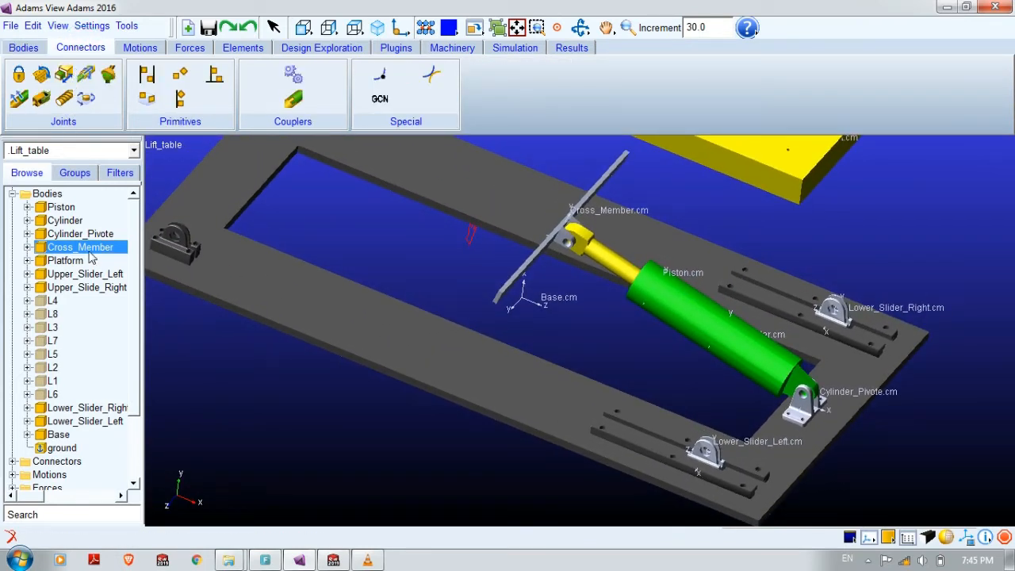
click(19, 75)
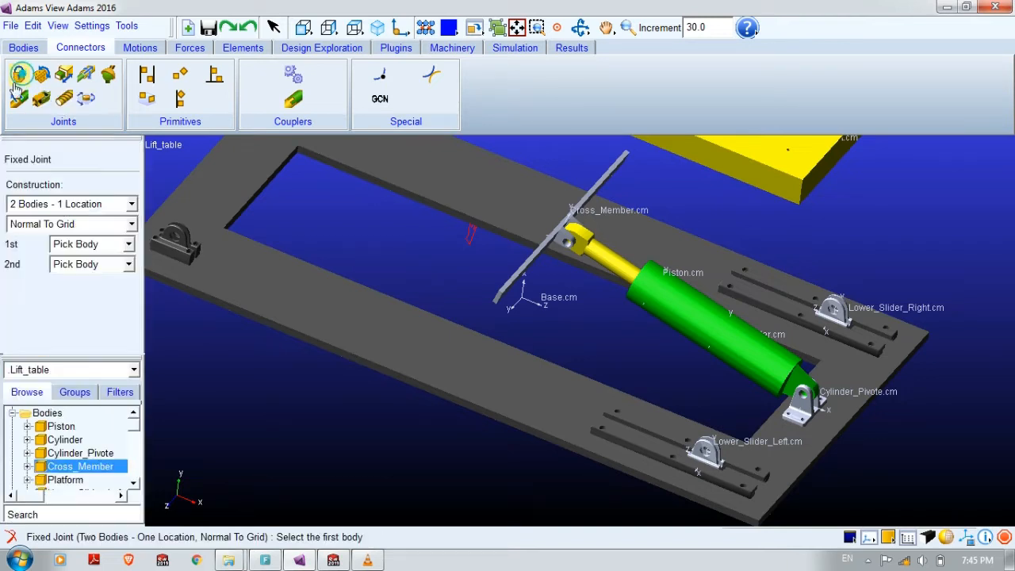
right_click(320, 319)
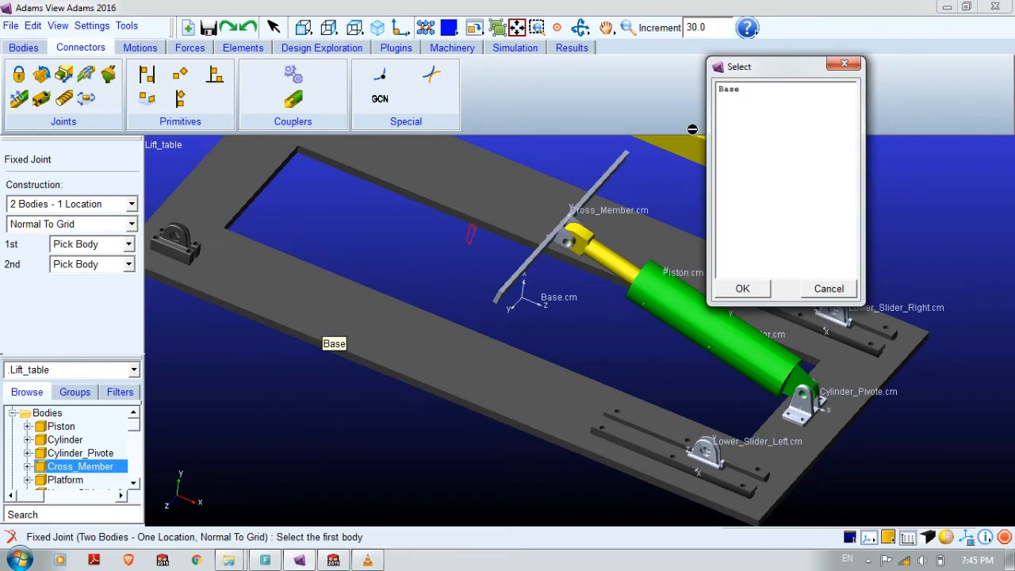
click(727, 89)
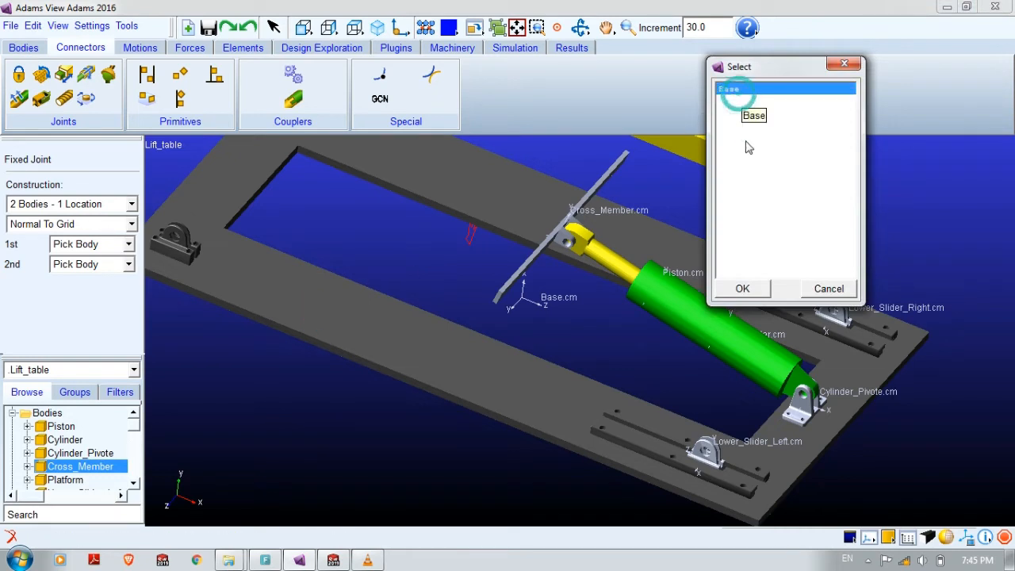
click(746, 289)
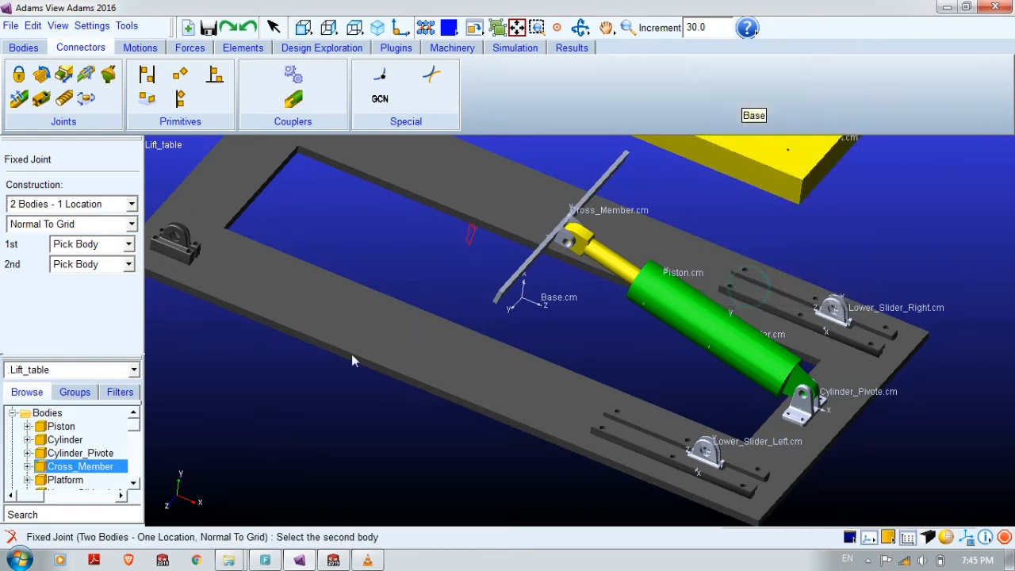
click(251, 444)
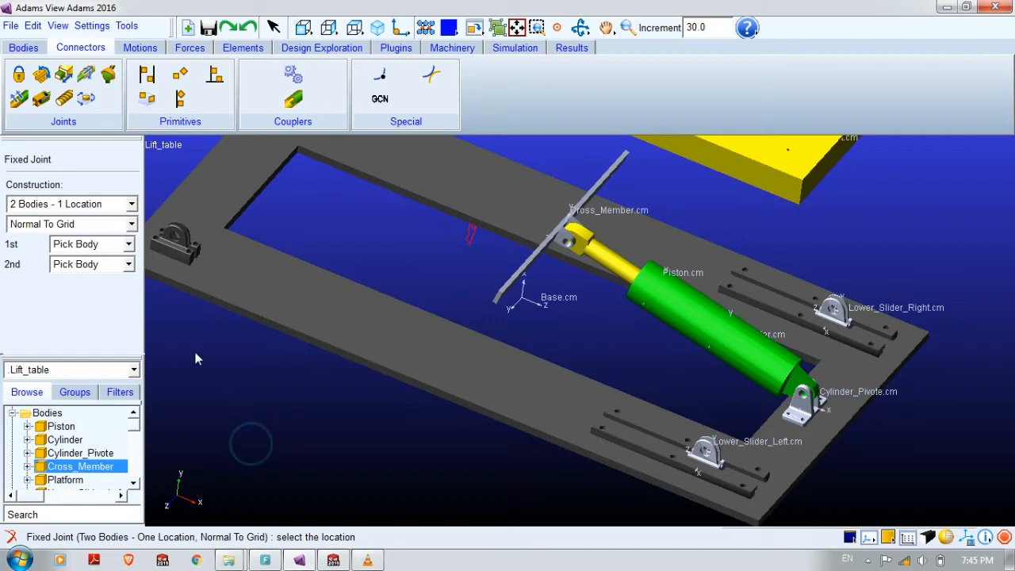
click(758, 526)
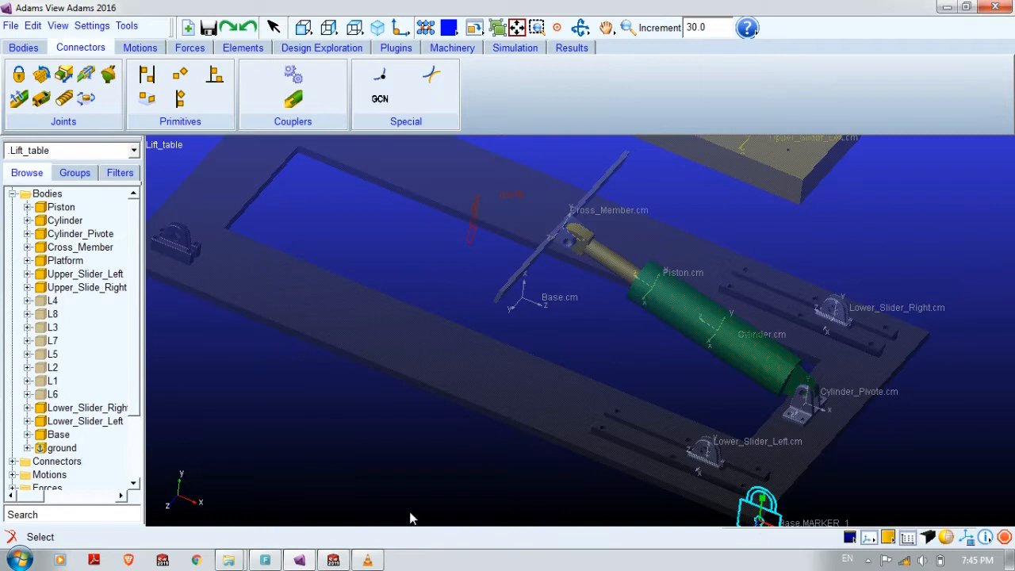
Step: Create a revolute joint, Normal To Grid, between Cylinder and Cylinder_Pivote at the pivot hole centre, Cylinder.SOLID29.E17
key(t)
key(r)
drag(426, 490, 550, 457)
key(z)
key(r)
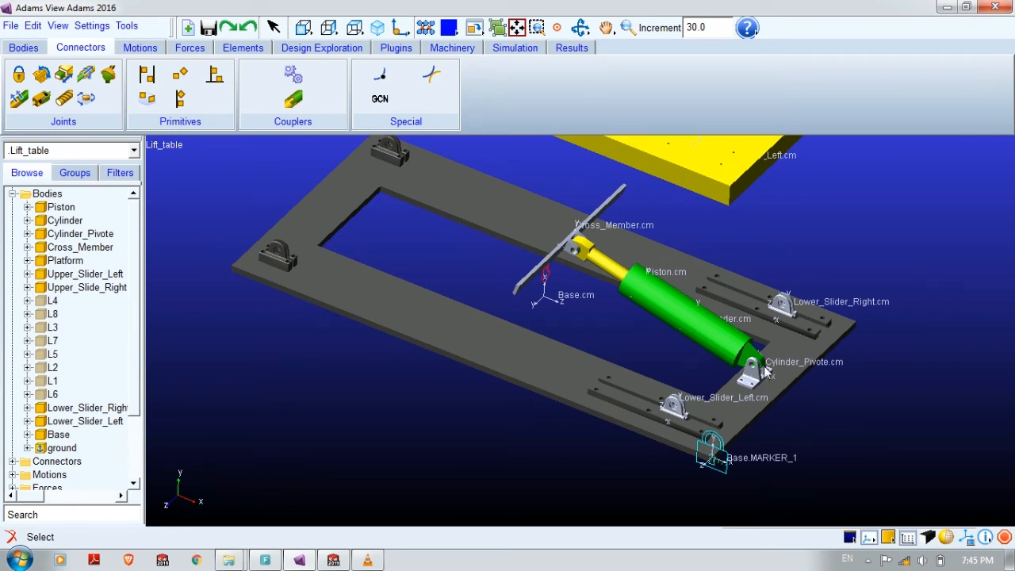
key(r)
drag(734, 393, 537, 343)
key(z)
key(t)
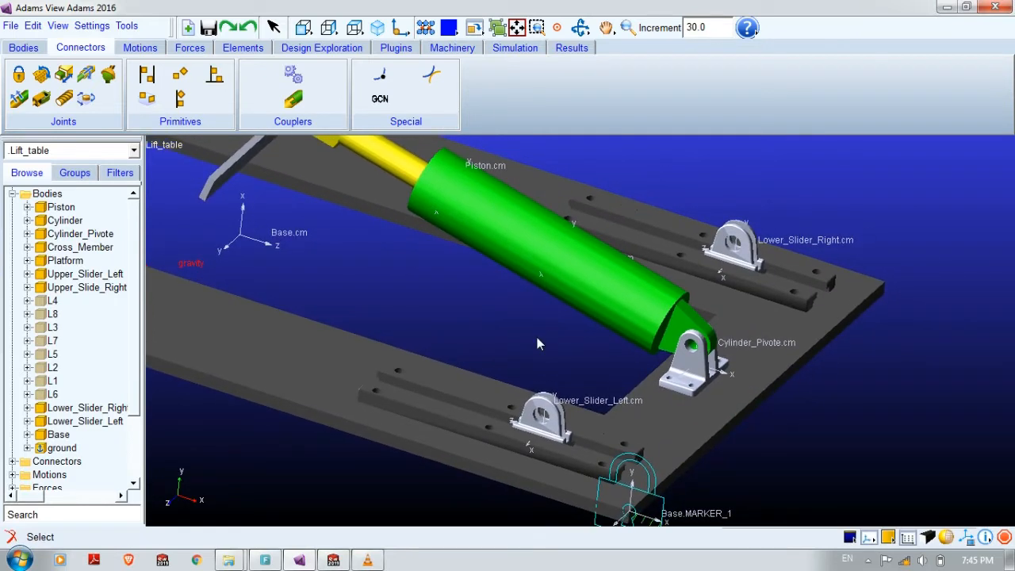
click(36, 79)
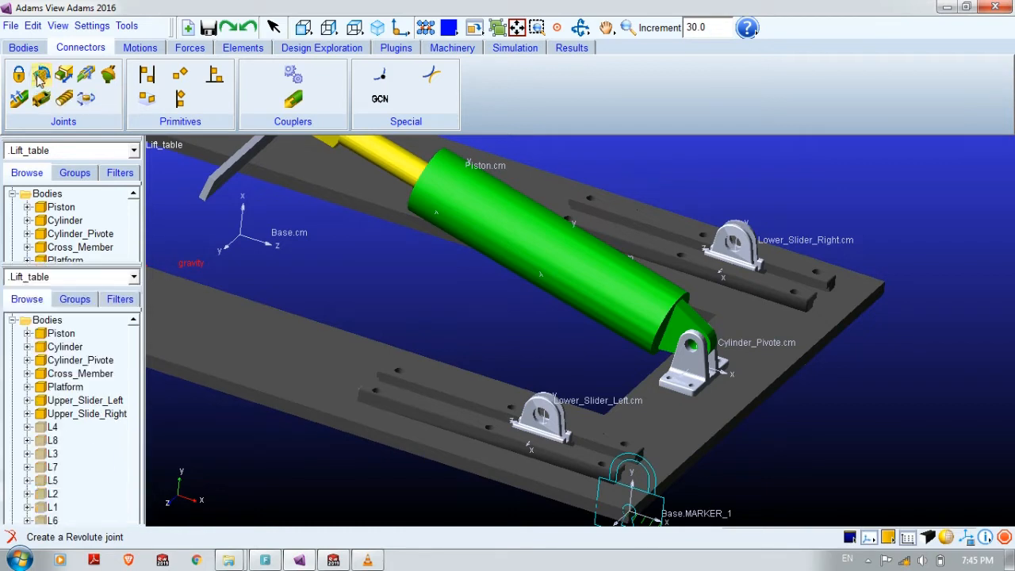
right_click(620, 317)
click(736, 102)
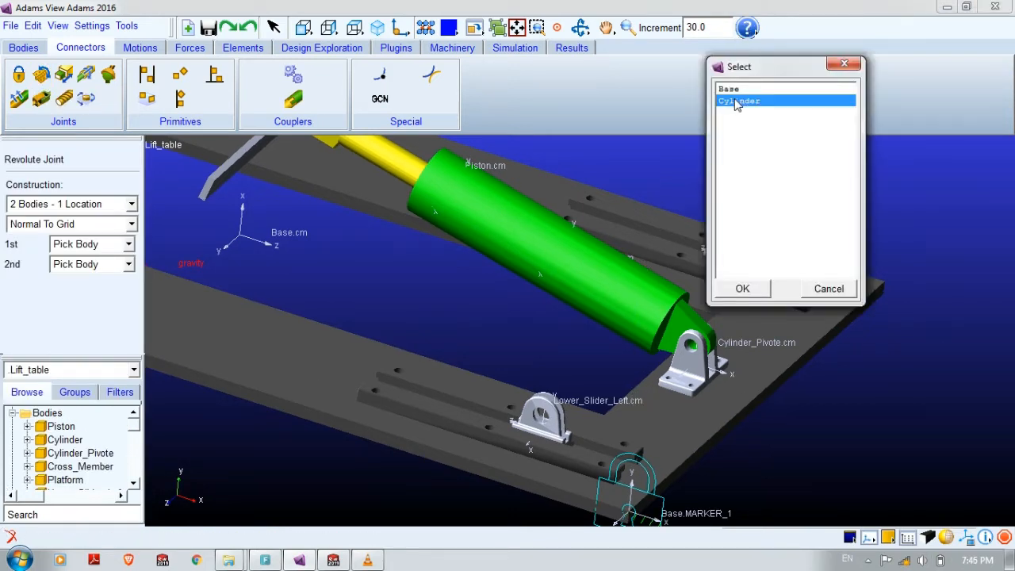
click(759, 286)
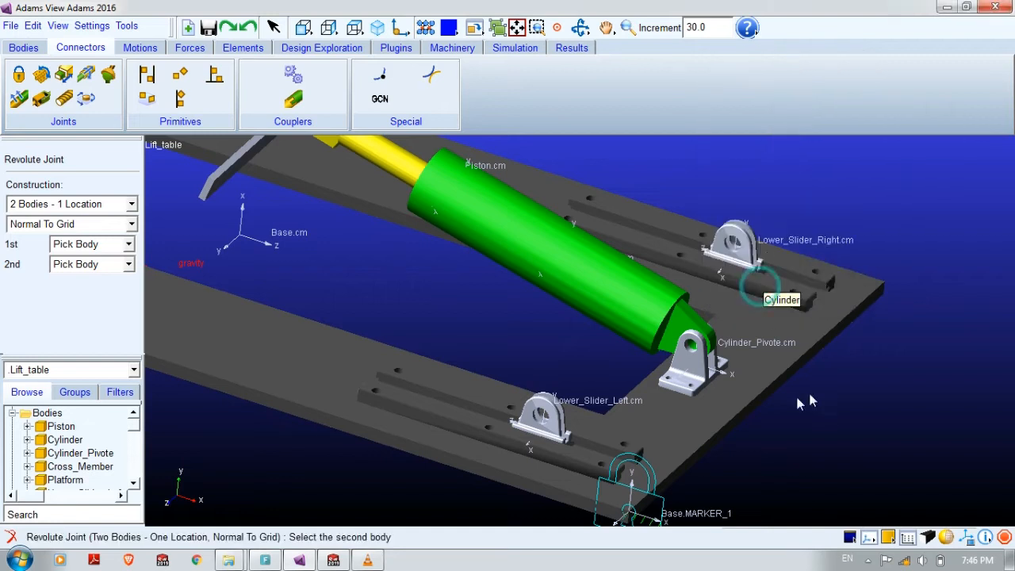
right_click(691, 371)
click(739, 101)
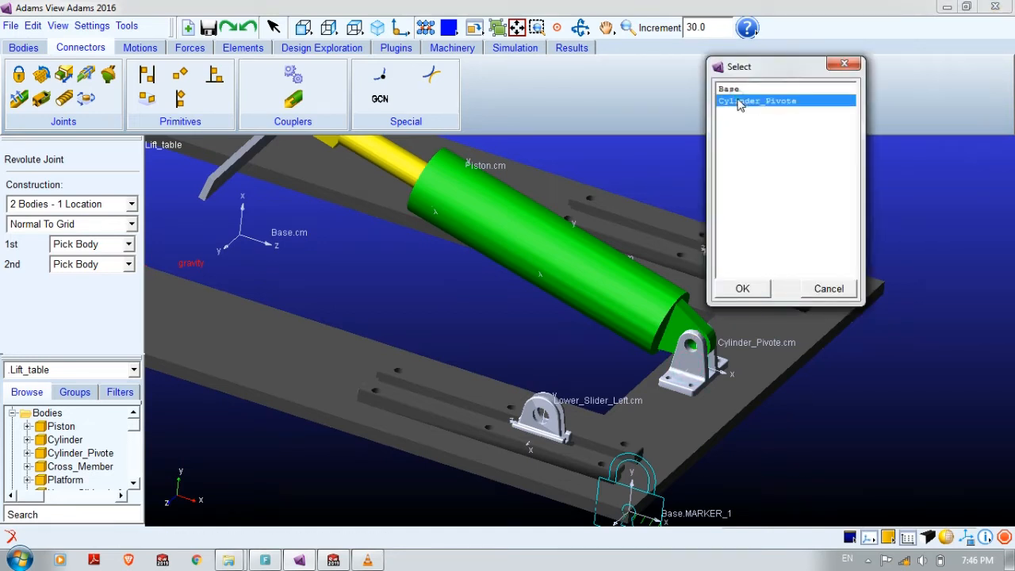
click(742, 289)
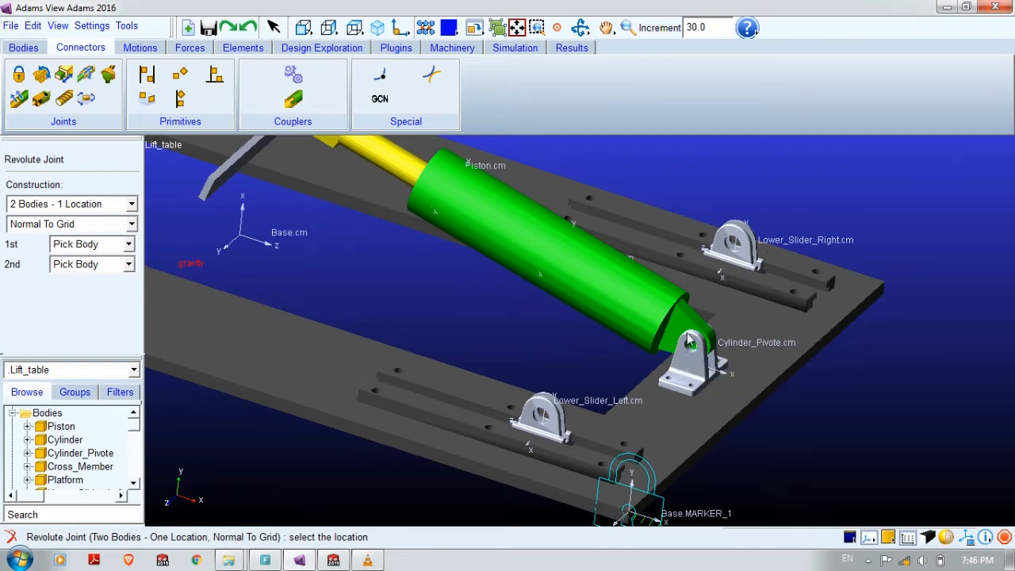
right_click(691, 349)
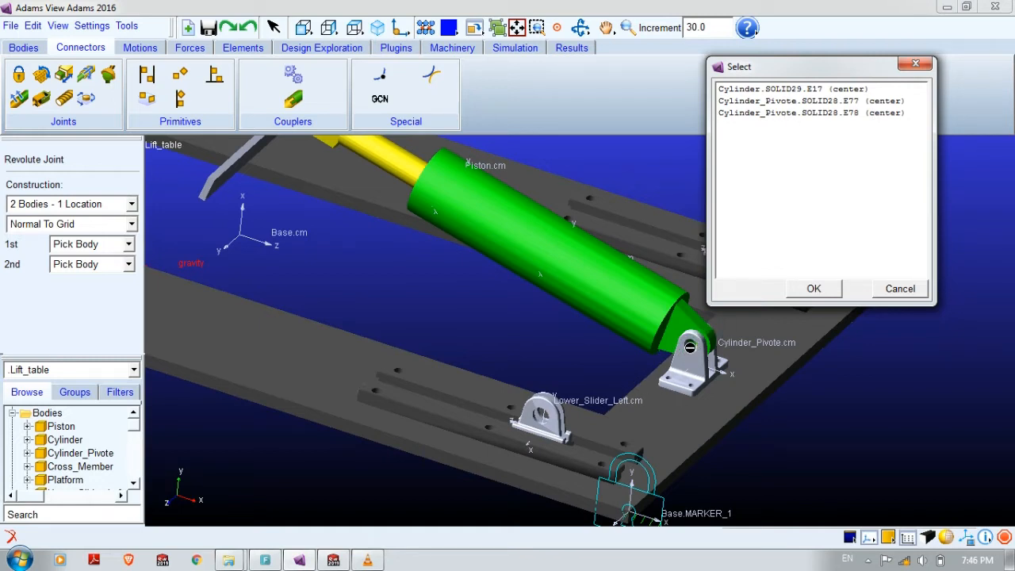
click(777, 91)
click(810, 291)
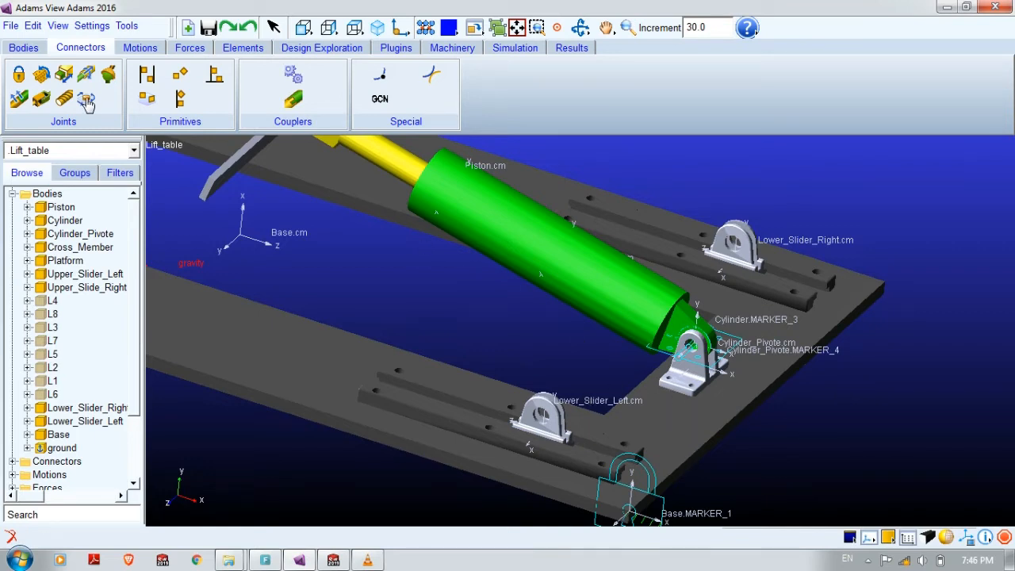
Step: Create a fixed joint, Normal To Grid, between Cylinder_Pivote and Base near the foot of the pivot bracket
click(18, 75)
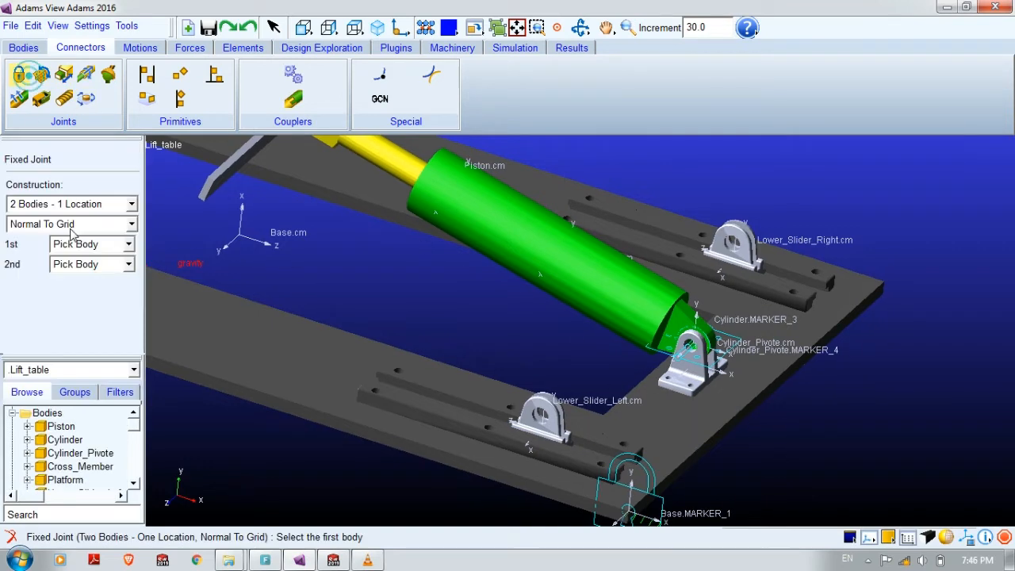
right_click(672, 386)
click(729, 89)
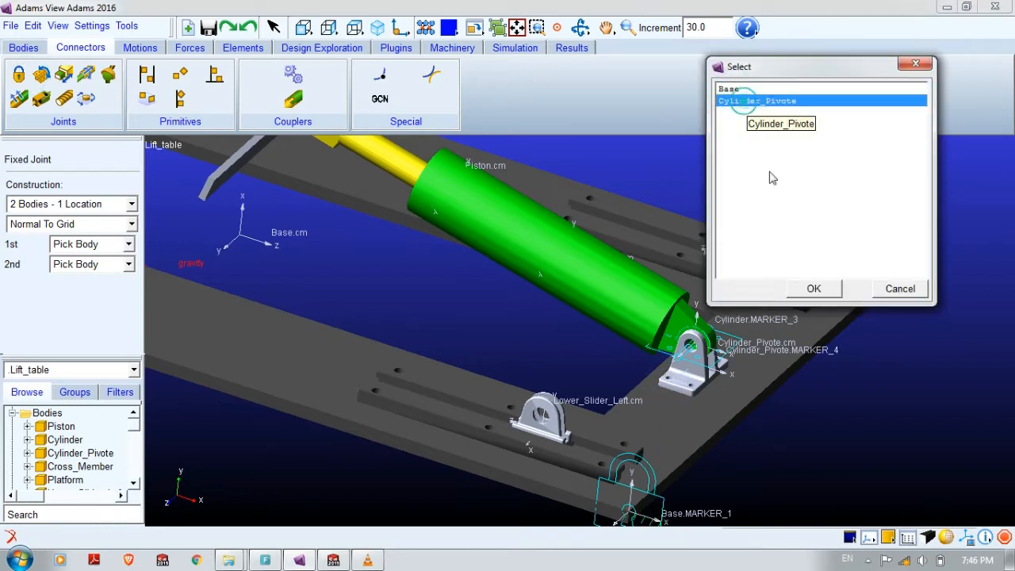
click(812, 288)
right_click(724, 422)
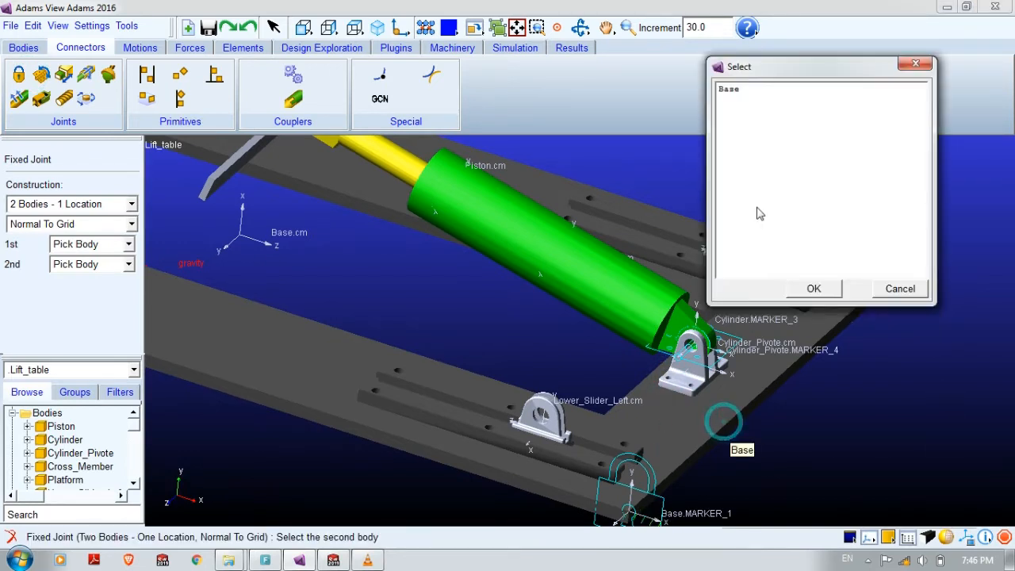
click(729, 94)
click(812, 288)
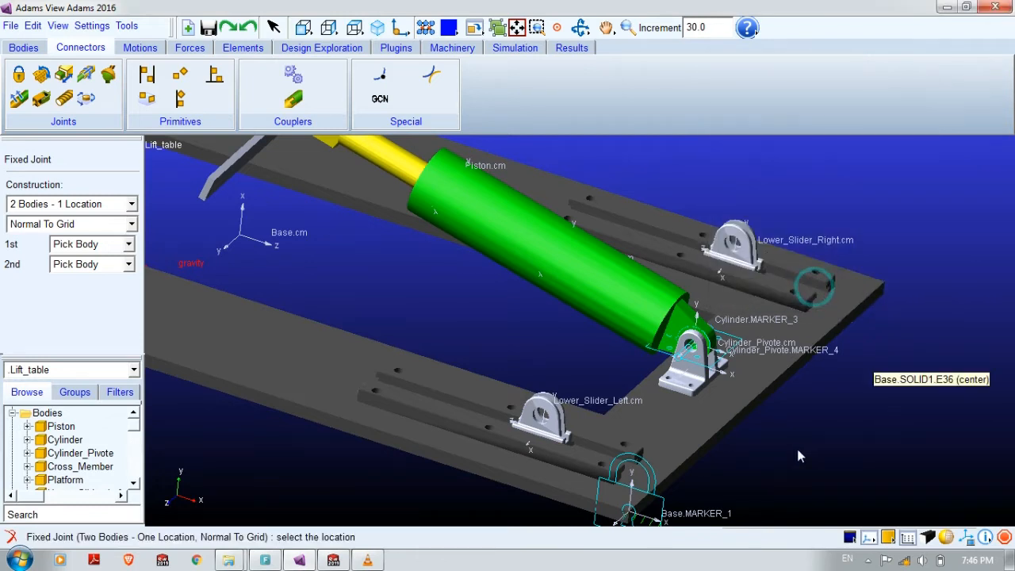
click(694, 402)
Step: Create a translational joint (2 Bodies - 1 Location, Pick Geometry Feature) between Piston and Cylinder at the cylinder's centre of mass, directed along cm.Z
key(r)
drag(850, 478, 869, 460)
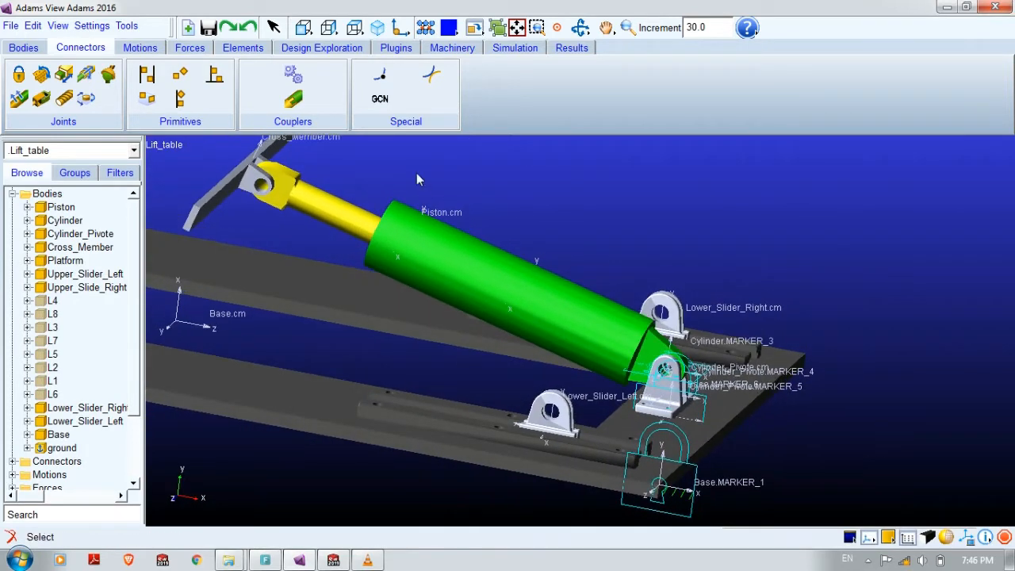
click(304, 28)
key(t)
drag(459, 256, 511, 306)
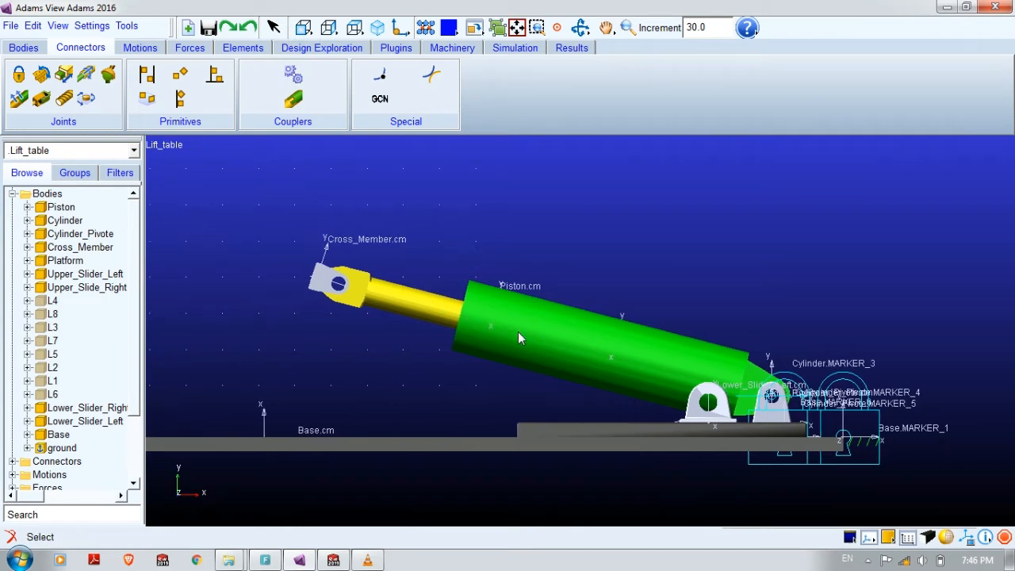
click(65, 76)
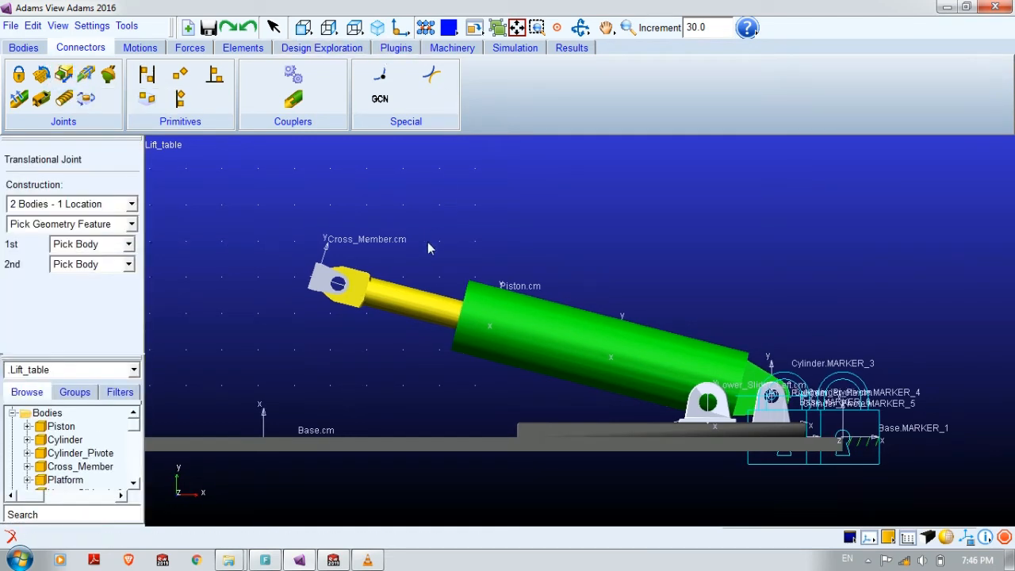
right_click(385, 295)
click(754, 107)
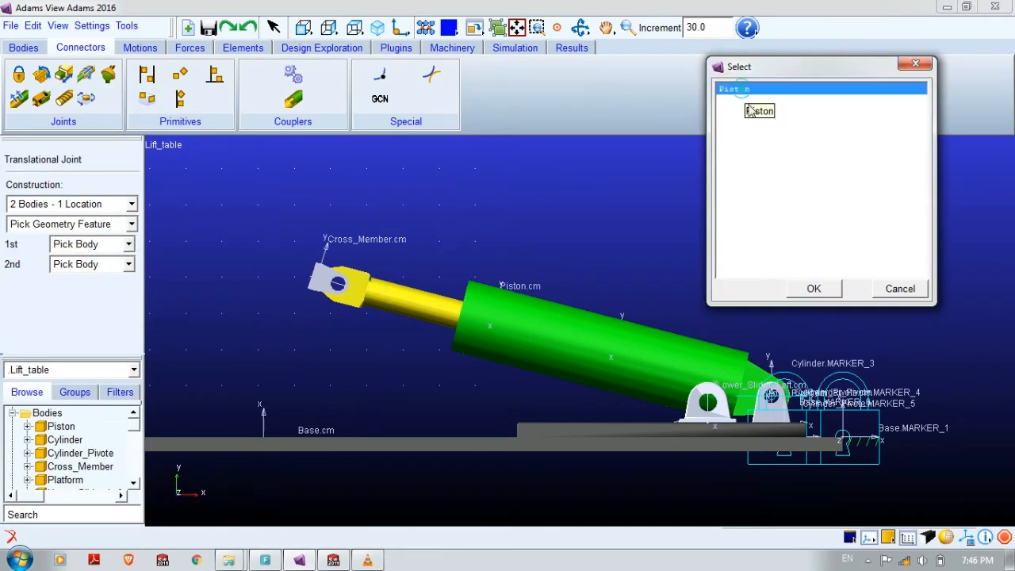
click(815, 287)
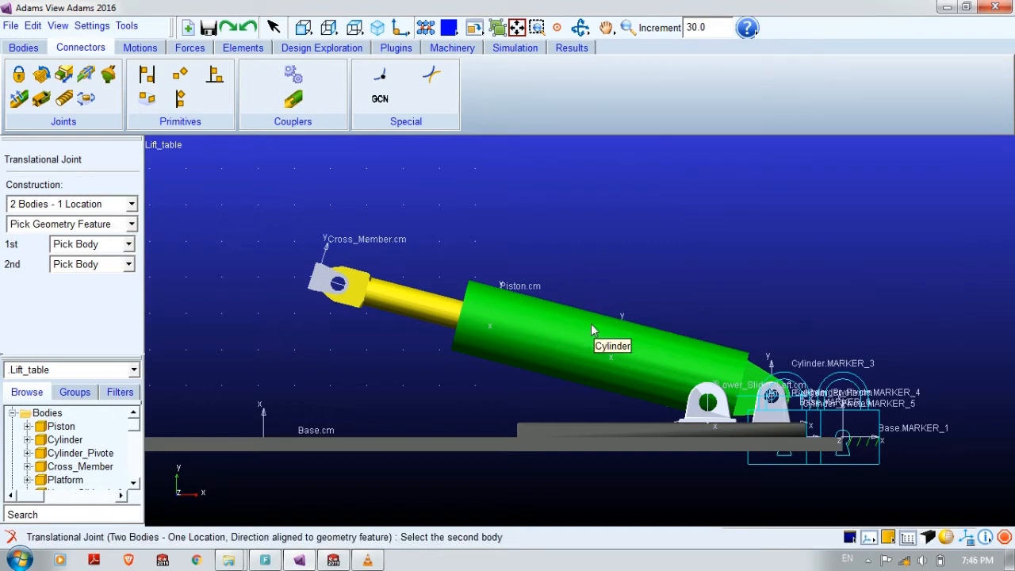
right_click(591, 330)
click(728, 89)
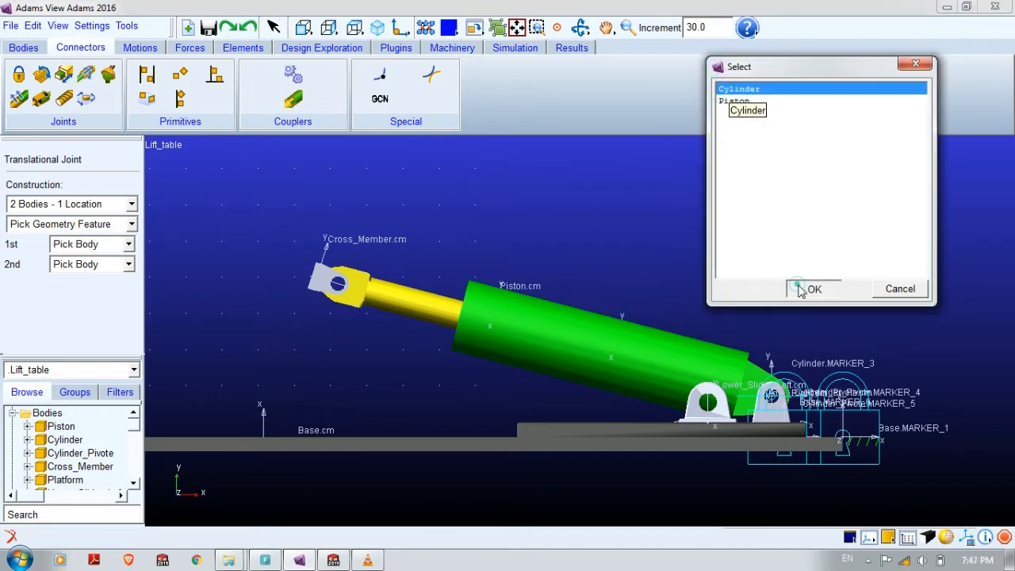
click(808, 289)
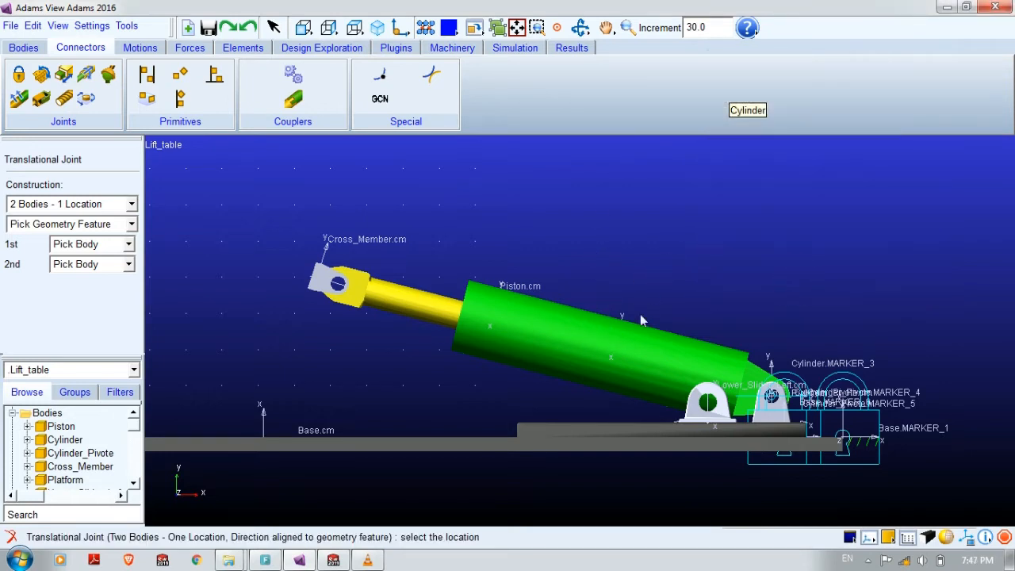
click(604, 361)
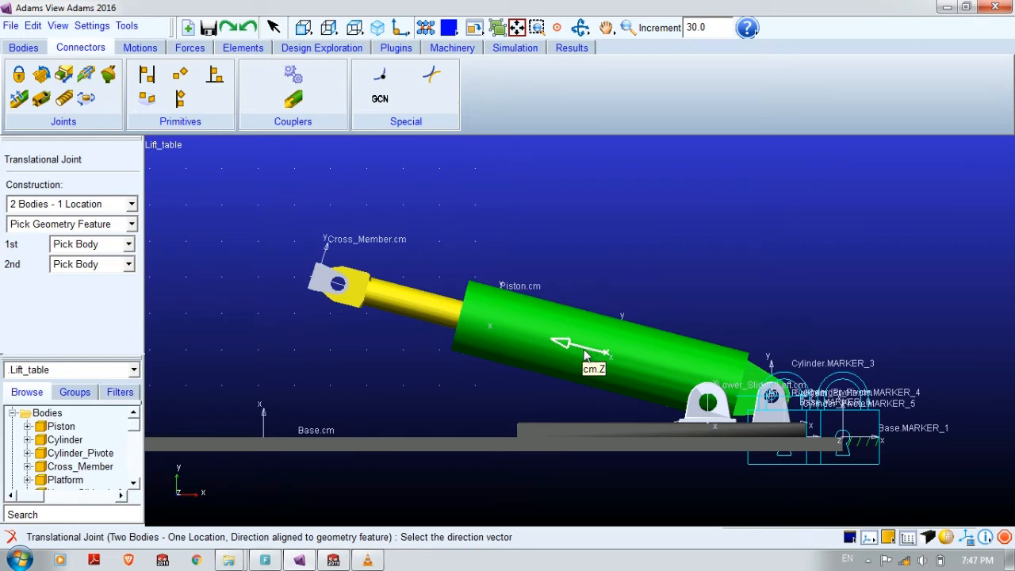
click(584, 353)
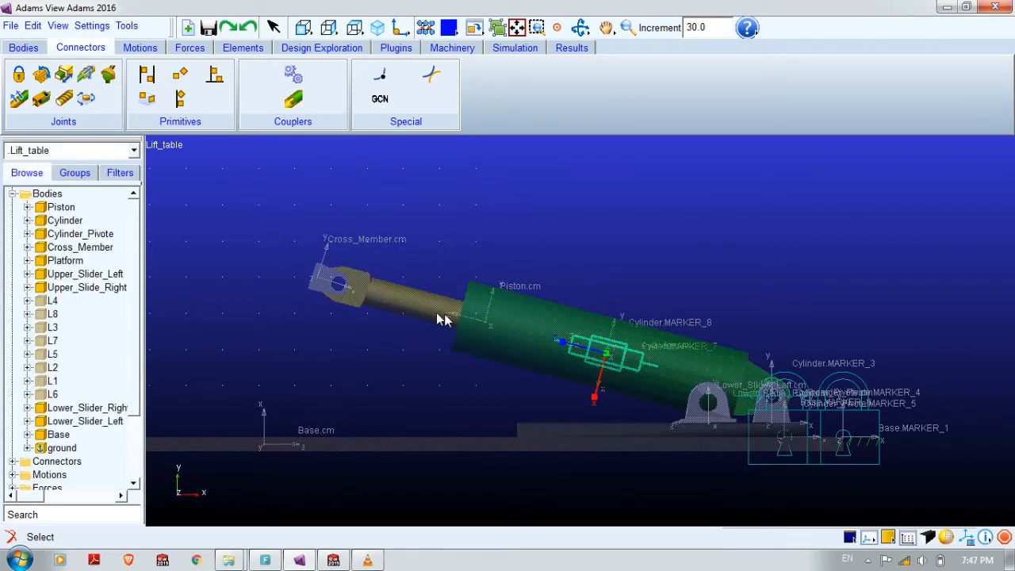
Step: Create a translational joint between Lower_Slider_Left and Base at the slider's centre of mass, directed along its cm.Z axis parallel to the rails
key(r)
mouse_move(750, 260)
mouse_down()
mouse_move(740, 268)
mouse_move(748, 317)
mouse_move(765, 283)
mouse_move(799, 265)
mouse_move(802, 283)
mouse_up()
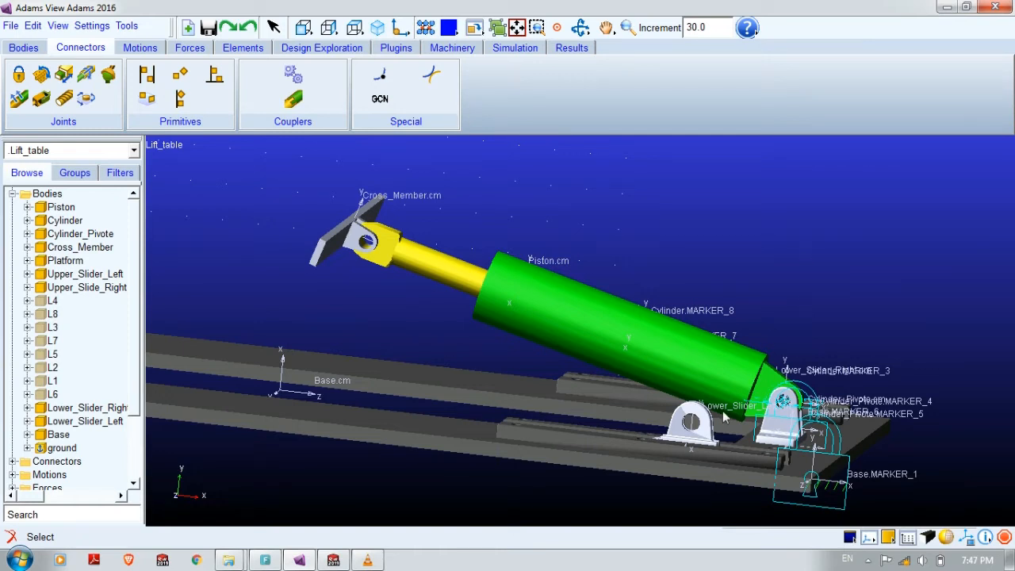
key(r)
drag(696, 432, 678, 445)
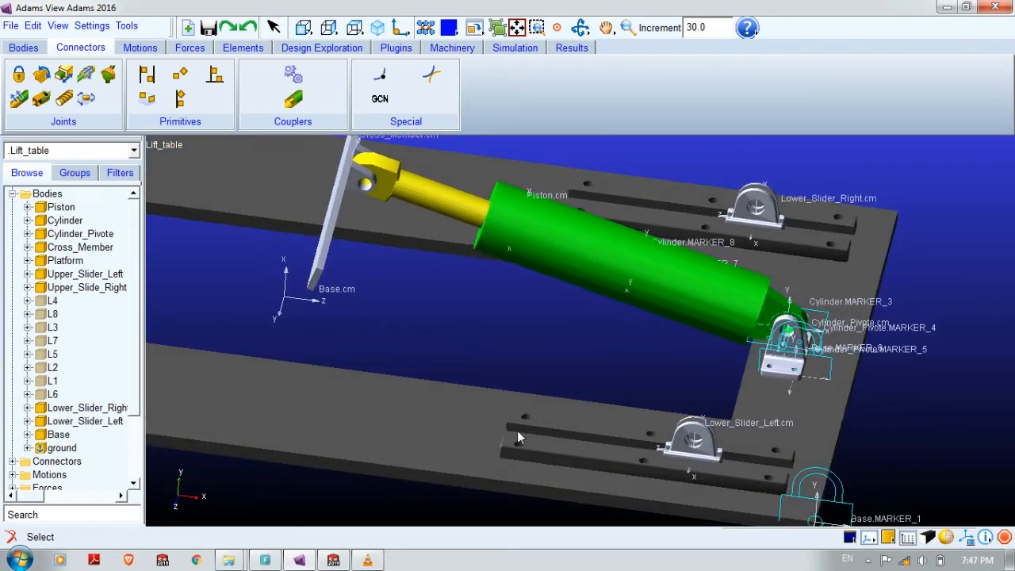
click(65, 77)
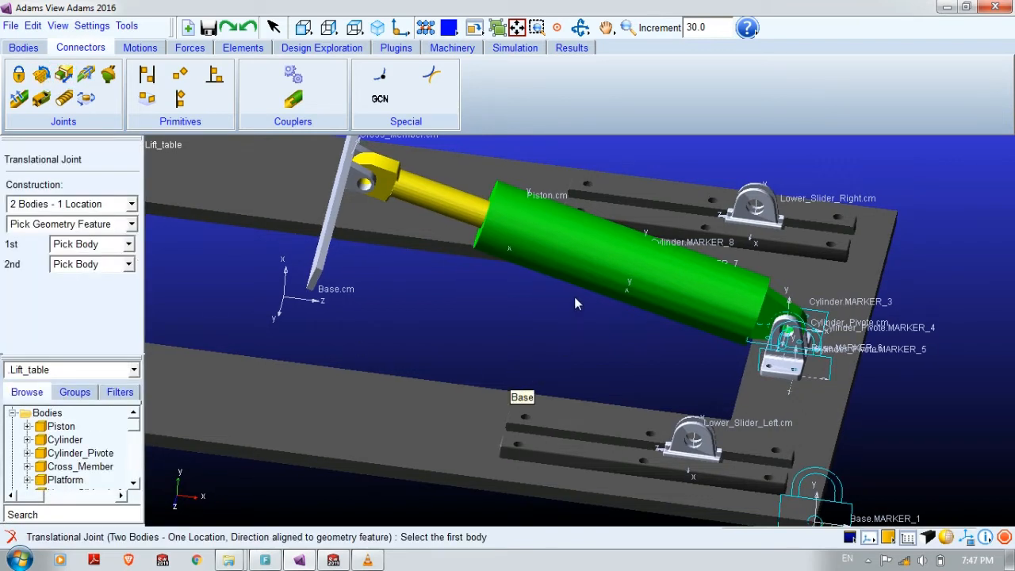
right_click(686, 445)
click(788, 103)
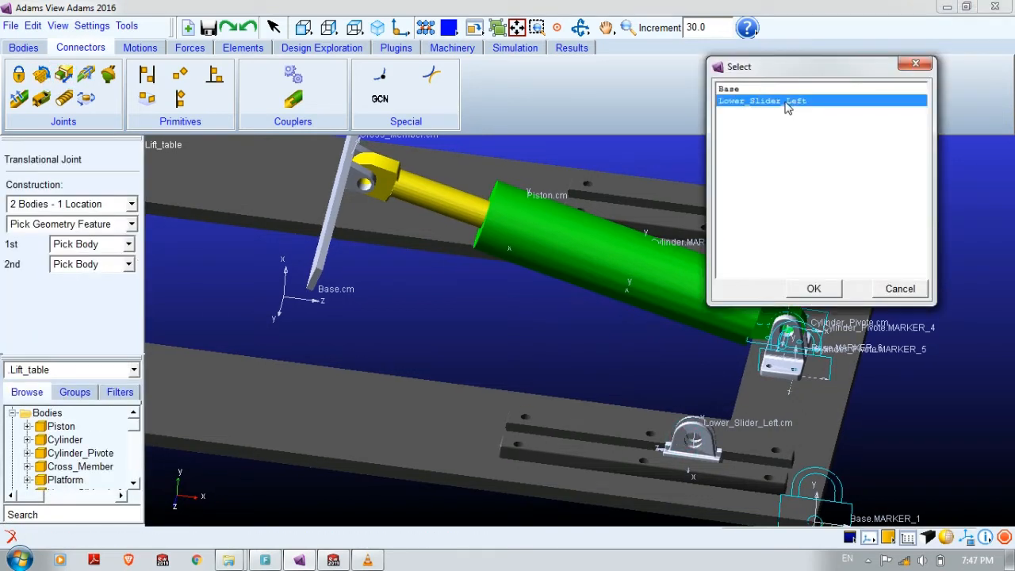
click(814, 288)
right_click(441, 406)
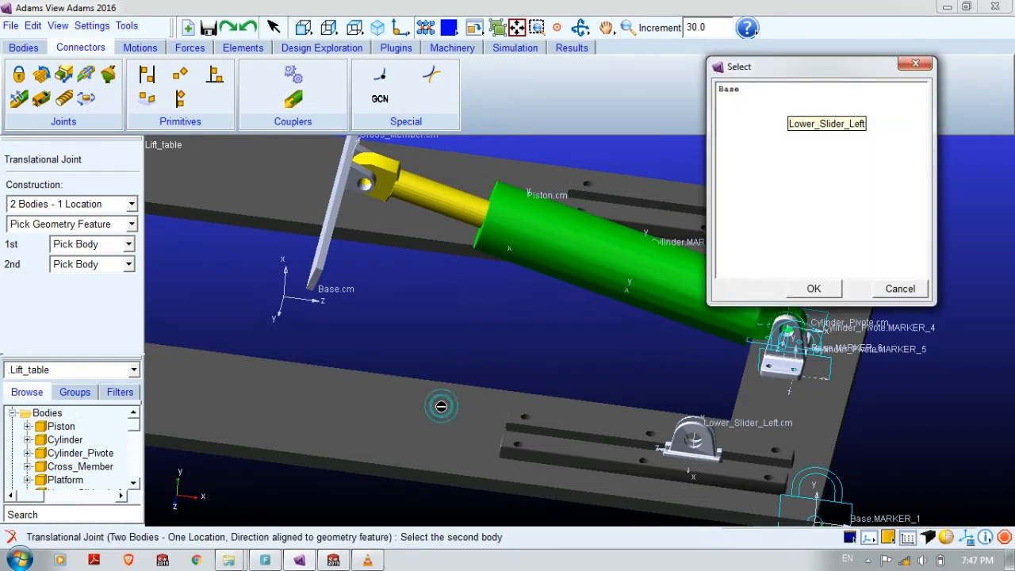
click(726, 91)
click(813, 289)
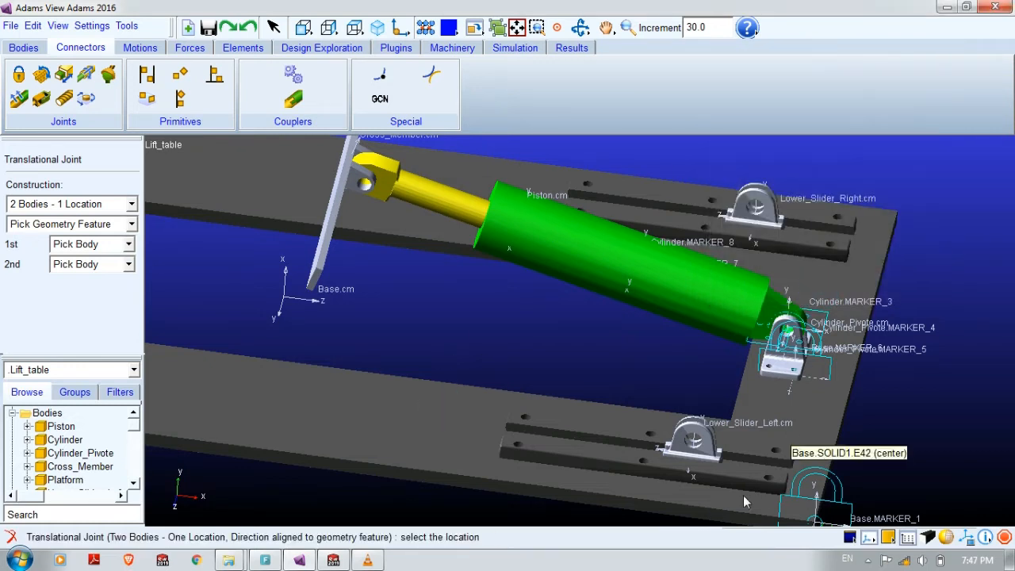
click(693, 462)
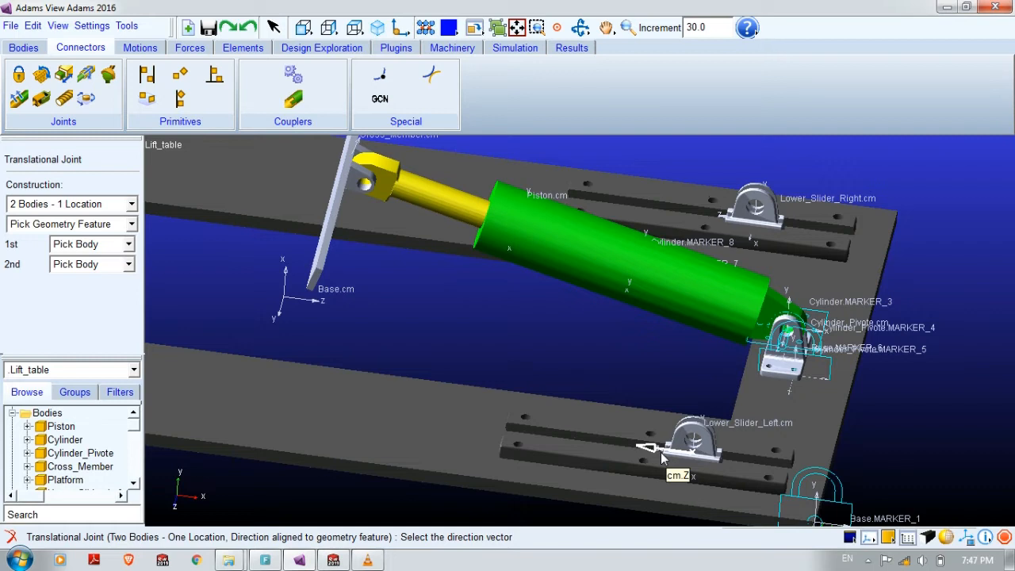
click(663, 458)
Step: Start a translational joint (2 Bodies - 1 Location, Pick Geometry Feature) for Lower_Slider_Right on its base rails
key(r)
drag(683, 379, 682, 332)
click(303, 29)
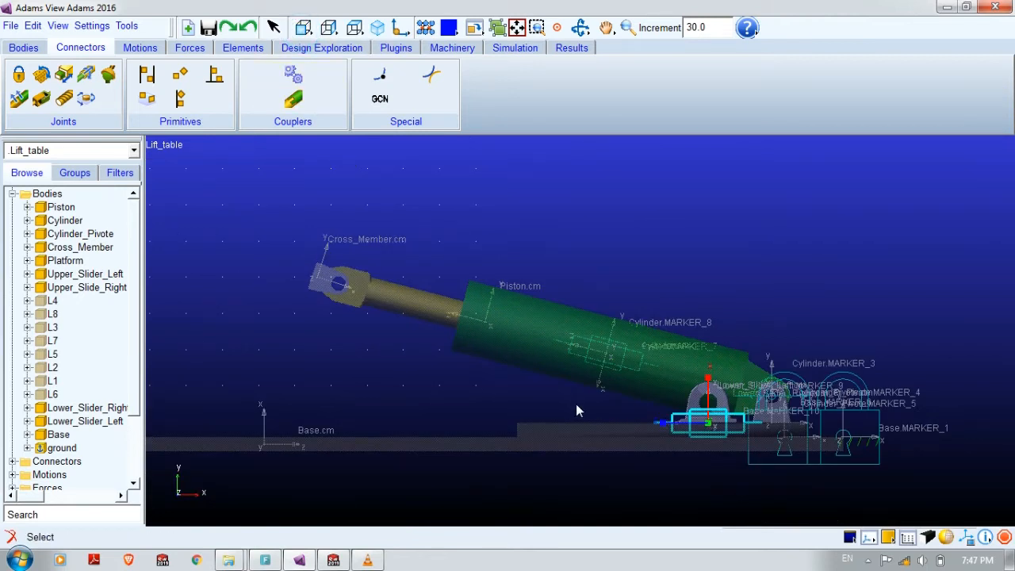
key(r)
mouse_move(698, 448)
mouse_down()
mouse_move(608, 462)
mouse_move(608, 480)
mouse_move(641, 510)
mouse_move(612, 547)
mouse_up()
key(t)
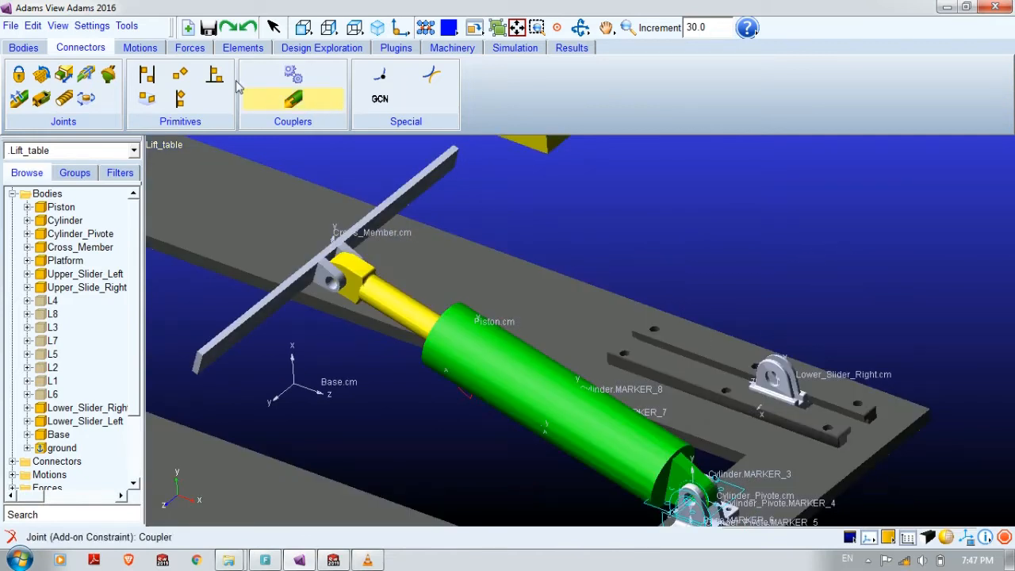
click(84, 74)
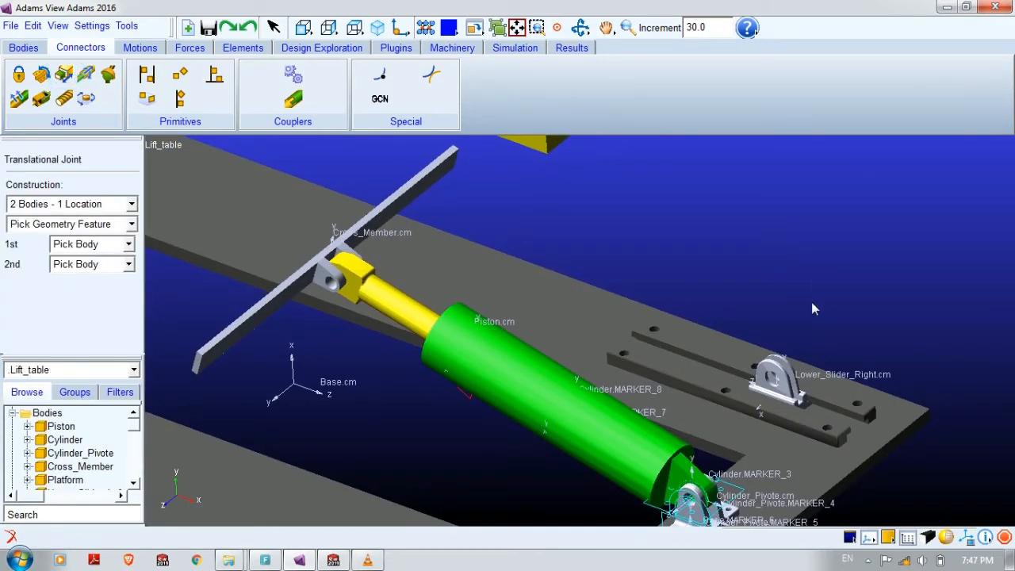
Step: Create a translational joint between Lower_Slider_Right and Base, located at the slider's cm marker and directed along cm.Z
right_click(771, 361)
click(765, 100)
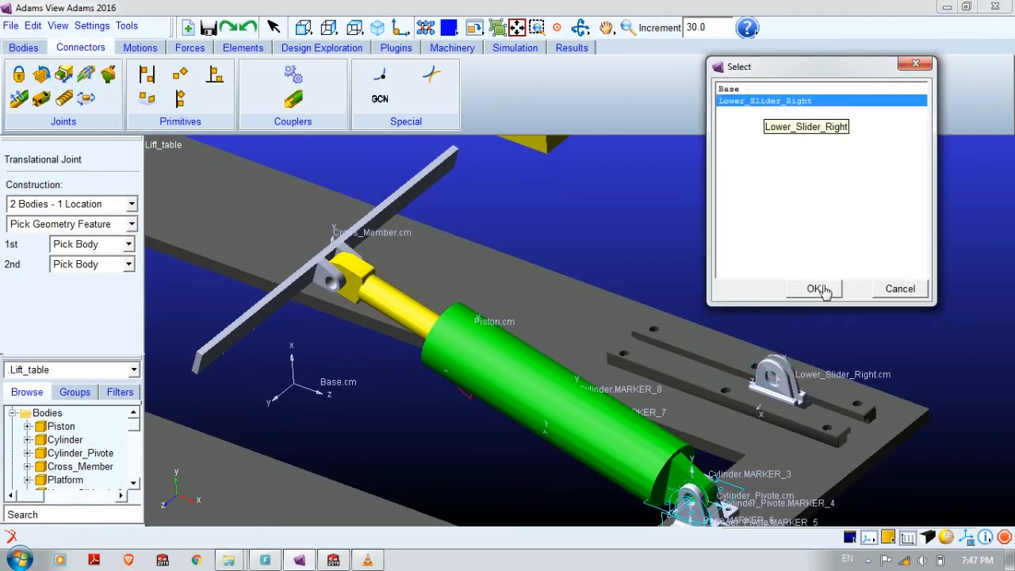
click(823, 290)
right_click(595, 310)
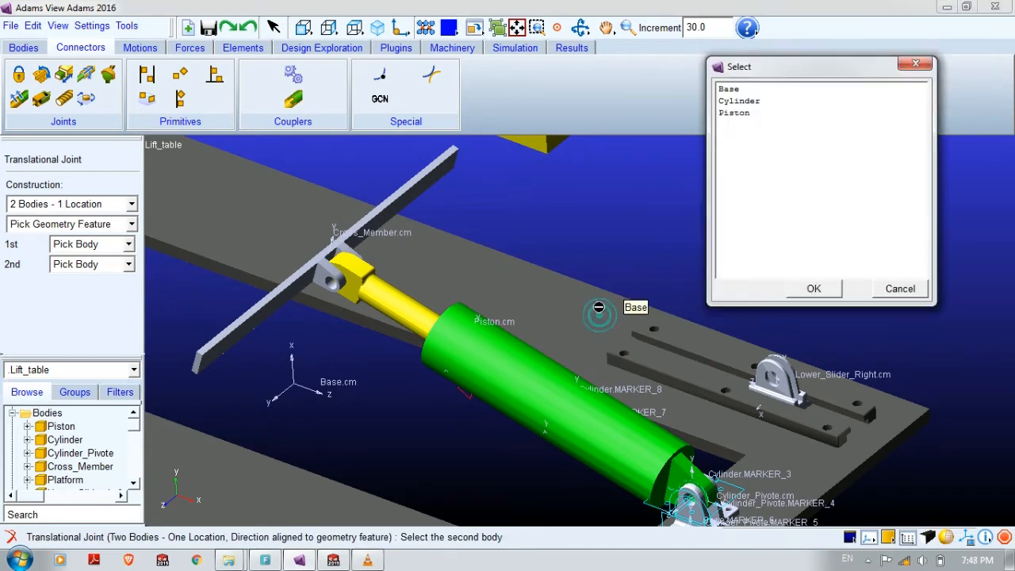
click(719, 103)
click(813, 289)
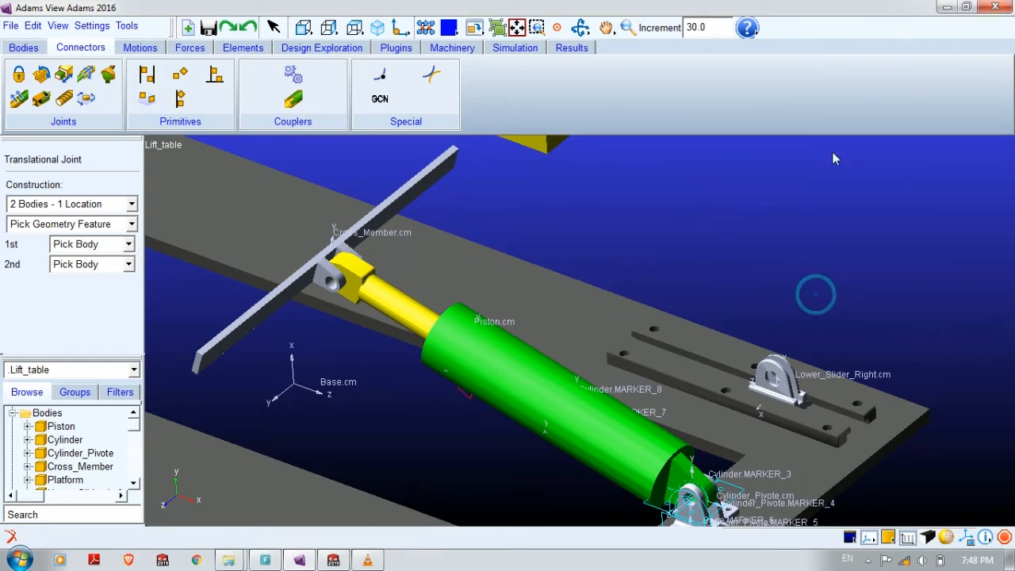
click(776, 399)
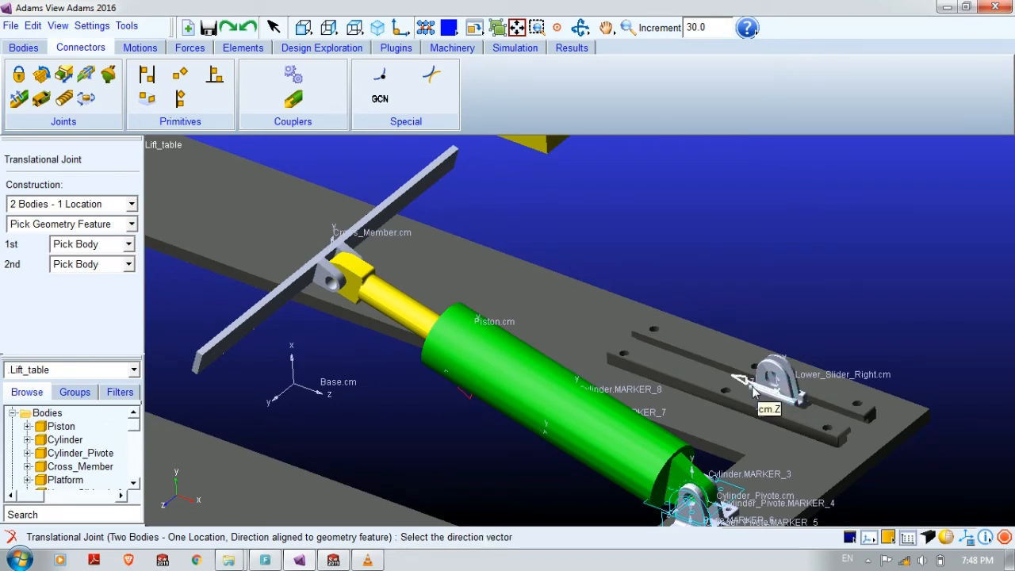
click(753, 389)
Step: Start a translational joint under the platform with Upper_Slider_Left as first body and Platform as second body
key(t)
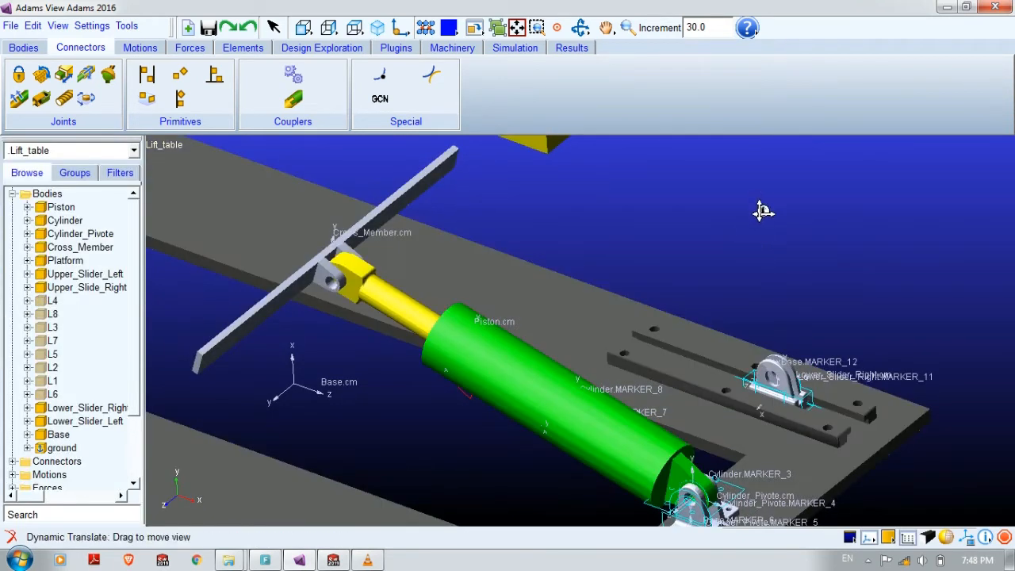
drag(763, 211, 740, 453)
key(r)
drag(700, 399, 689, 482)
key(t)
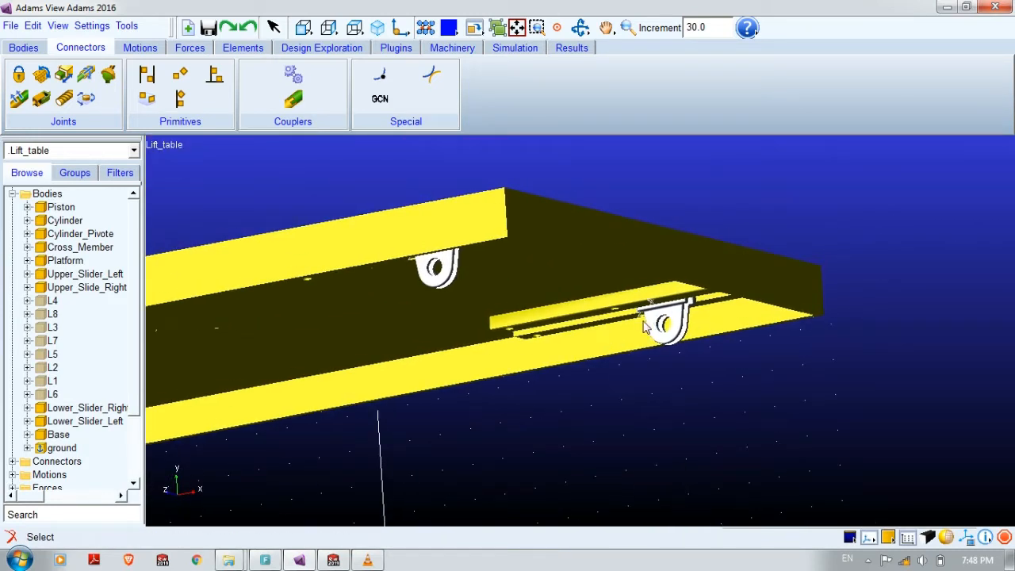
click(63, 73)
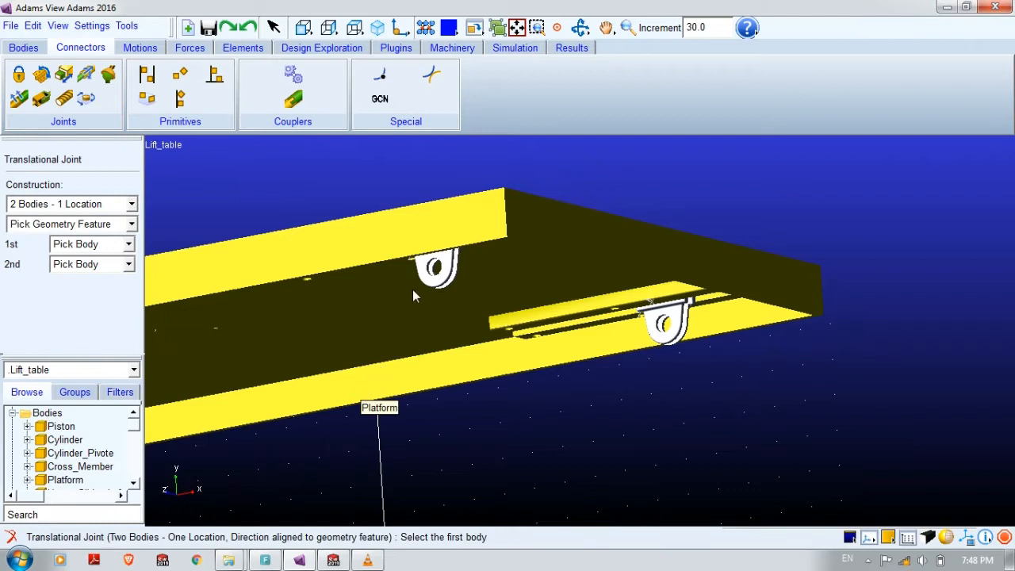
right_click(435, 286)
click(761, 101)
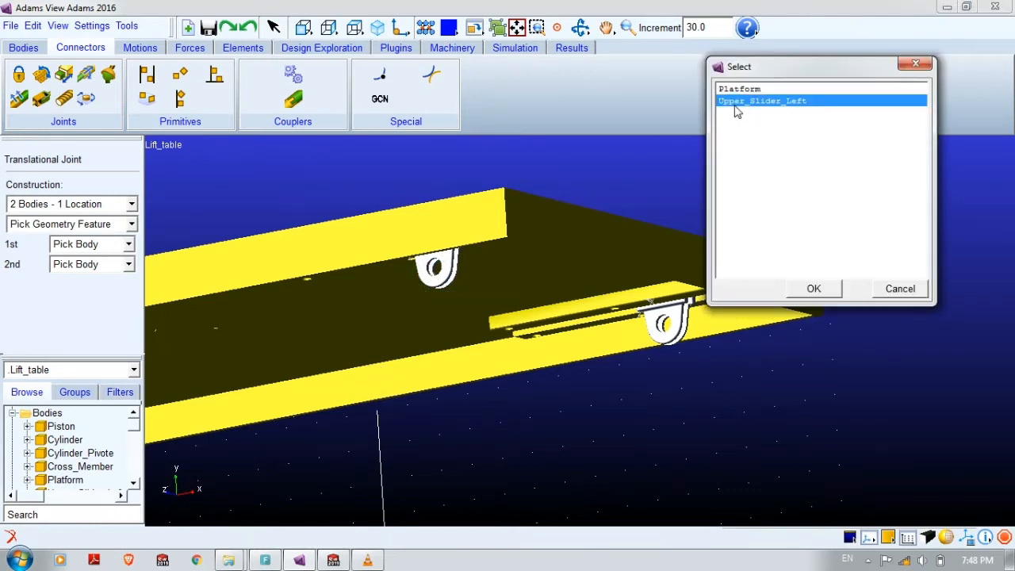
click(813, 288)
right_click(487, 215)
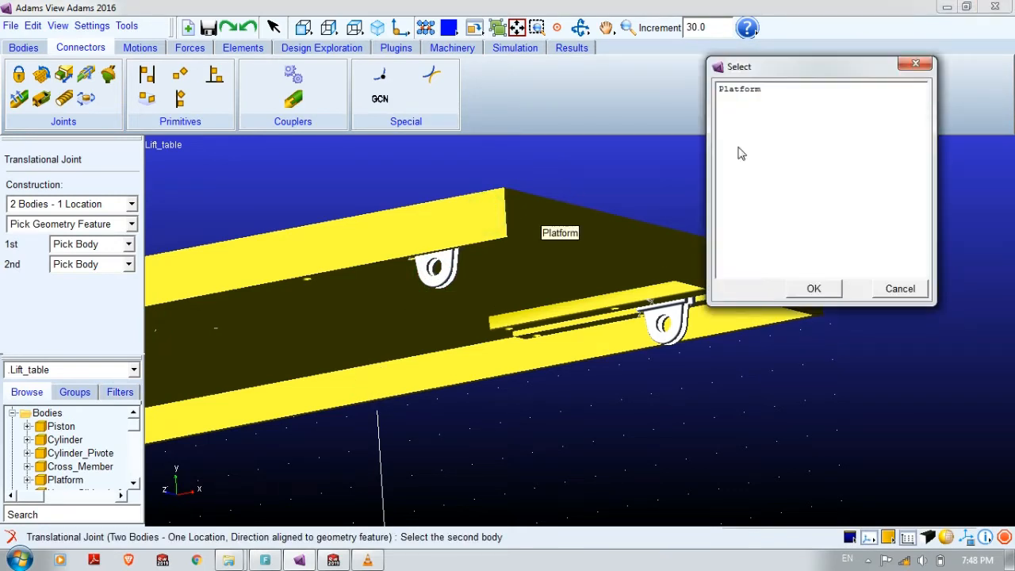
click(758, 88)
click(815, 289)
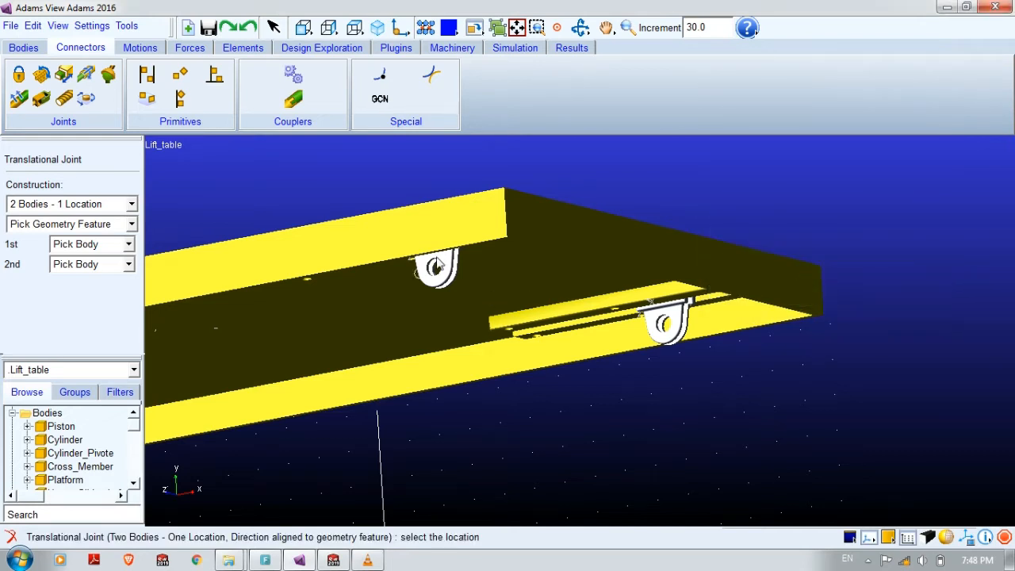
Step: Locate the translational joint at Upper_Slider_Left.cm and direct it along the slider's cm.Z axis
key(r)
drag(441, 259, 493, 351)
key(t)
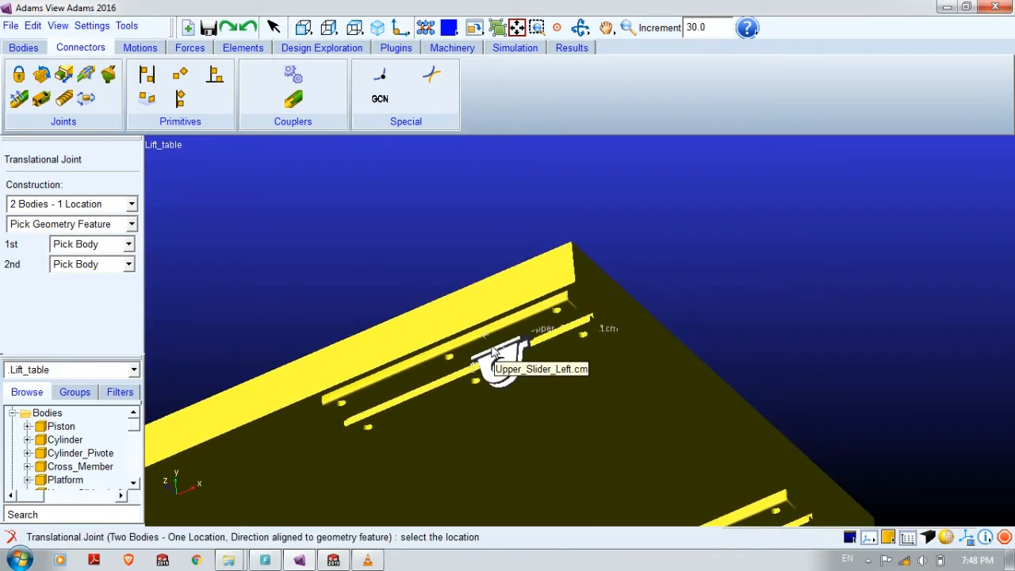
click(492, 351)
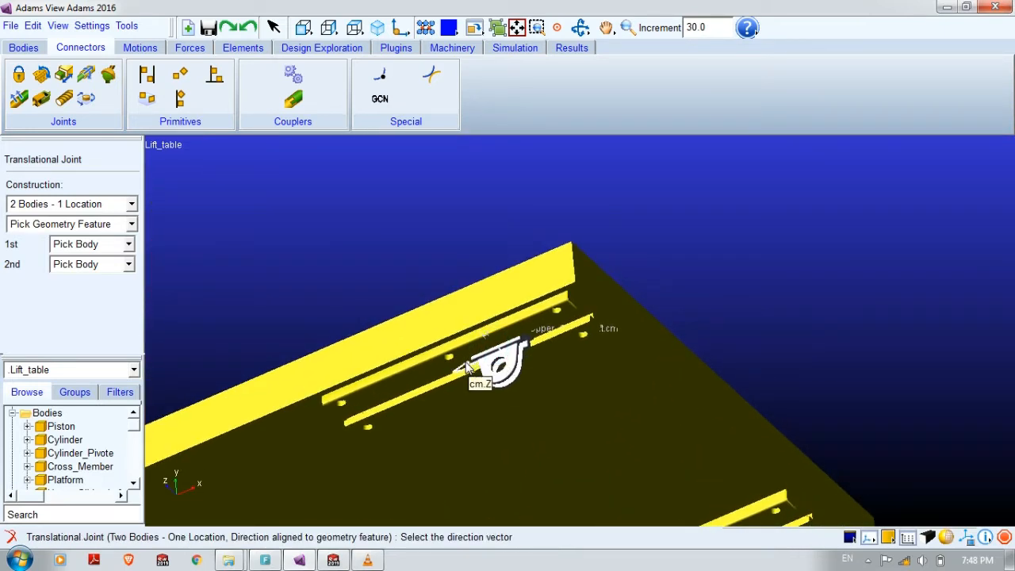
click(467, 366)
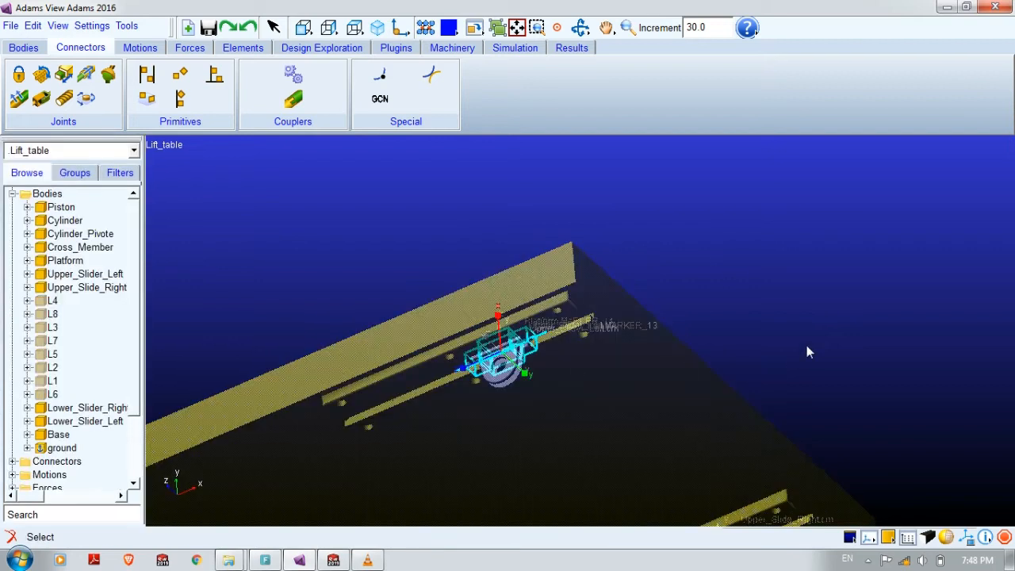
Step: Create a translational joint between Upper_Slide_Right and Platform, located at the slider's cm marker and directed along cm.Z
key(t)
drag(822, 381, 600, 148)
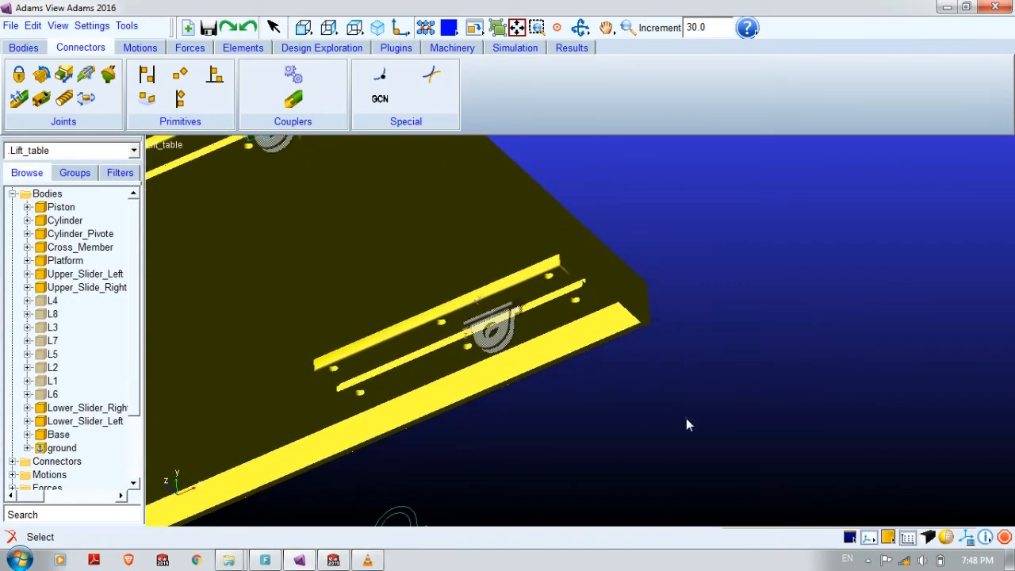
click(66, 77)
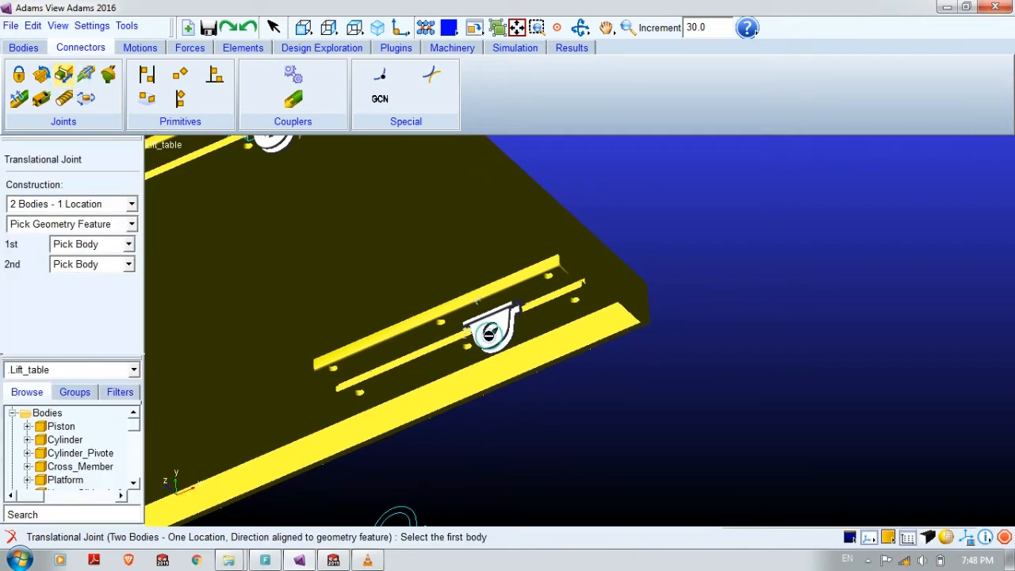
right_click(489, 333)
click(785, 103)
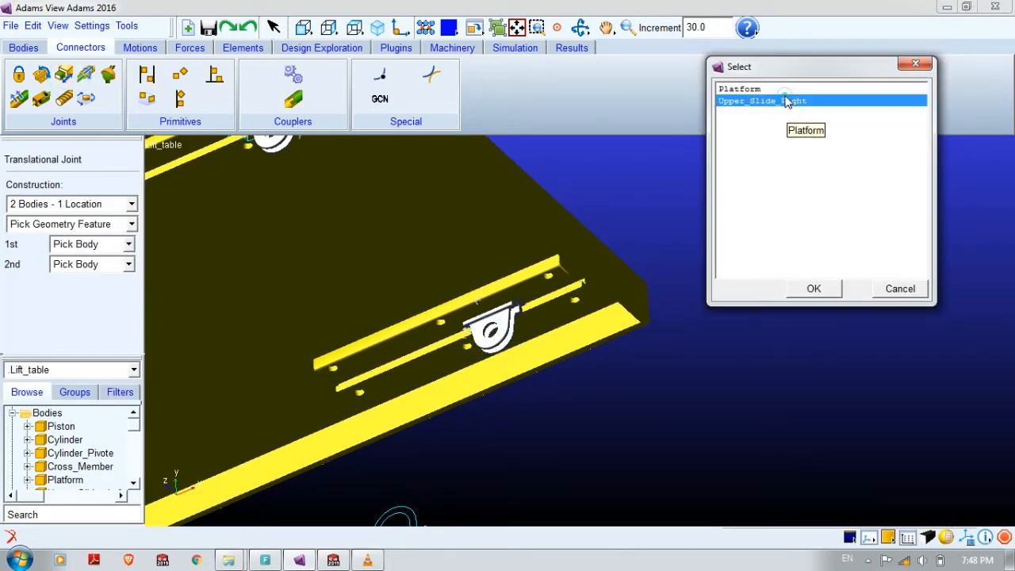
click(812, 289)
right_click(623, 312)
click(757, 89)
click(813, 290)
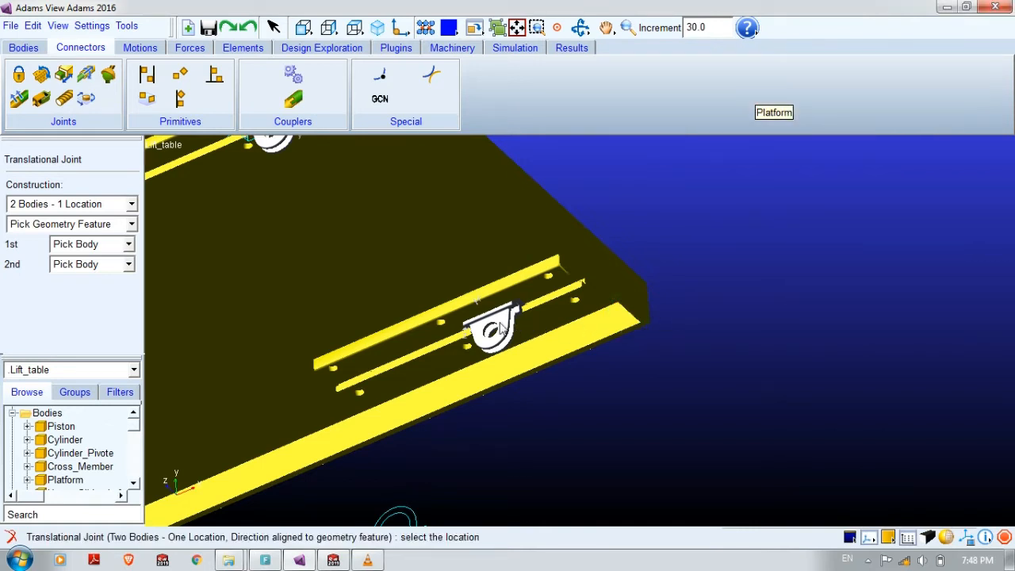
click(489, 321)
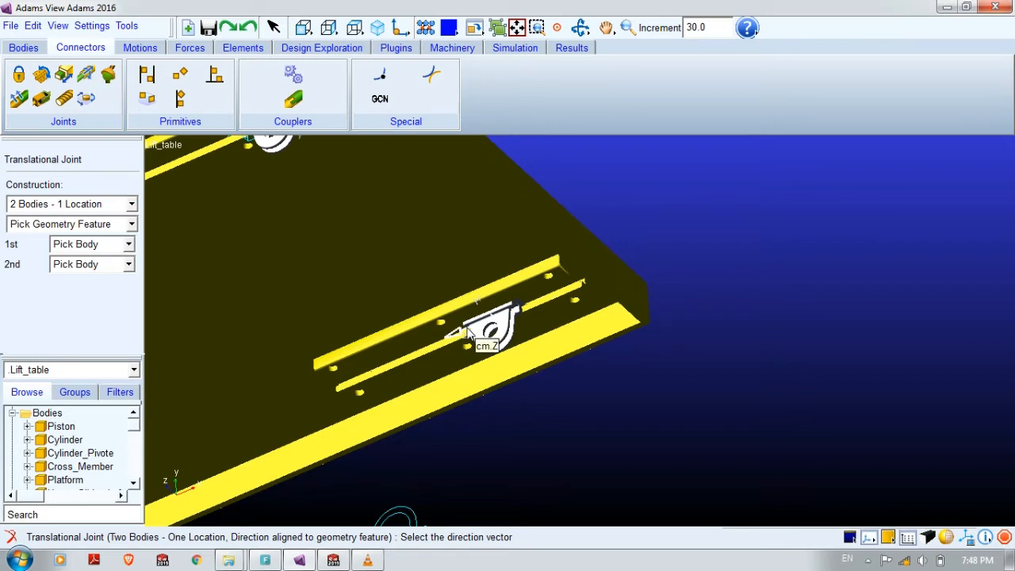
click(468, 333)
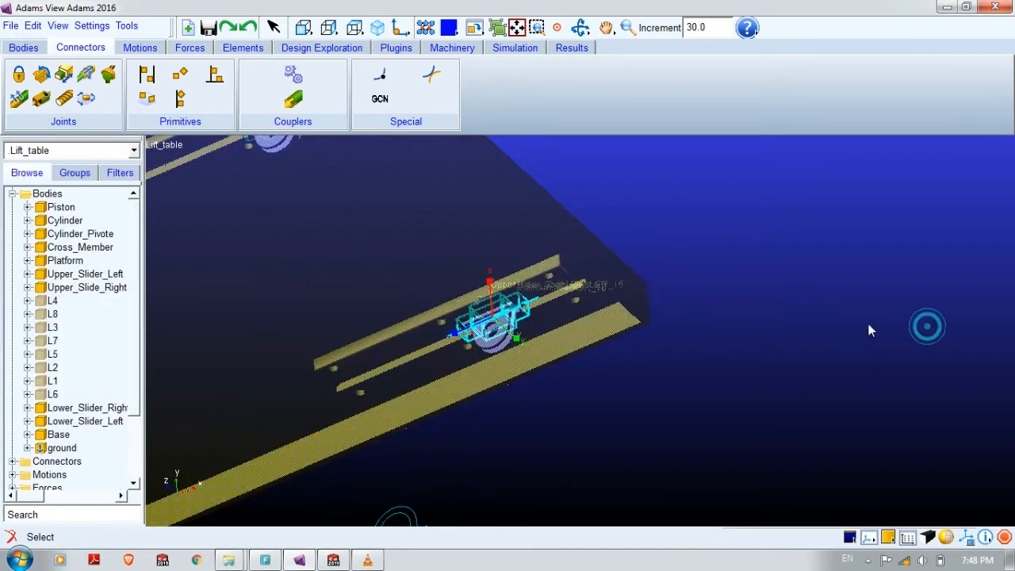
Step: Show the hidden scissor links L4, L8, L3 and L7 in the model
drag(805, 277, 806, 351)
key(t)
drag(702, 431, 807, 315)
key(z)
key(t)
drag(725, 367, 799, 307)
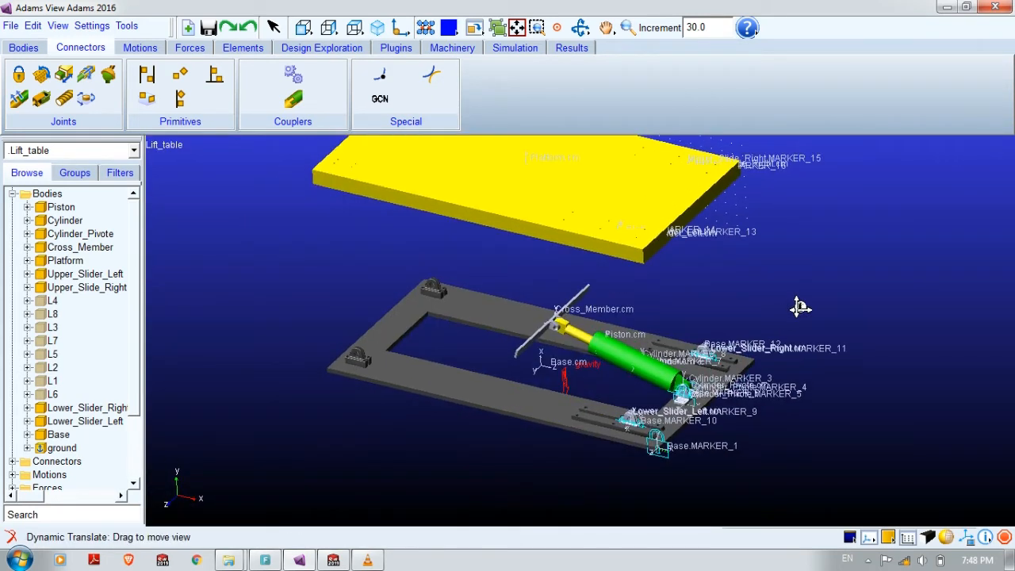
key(z)
mouse_move(773, 366)
mouse_down()
mouse_move(773, 341)
mouse_move(776, 356)
mouse_up()
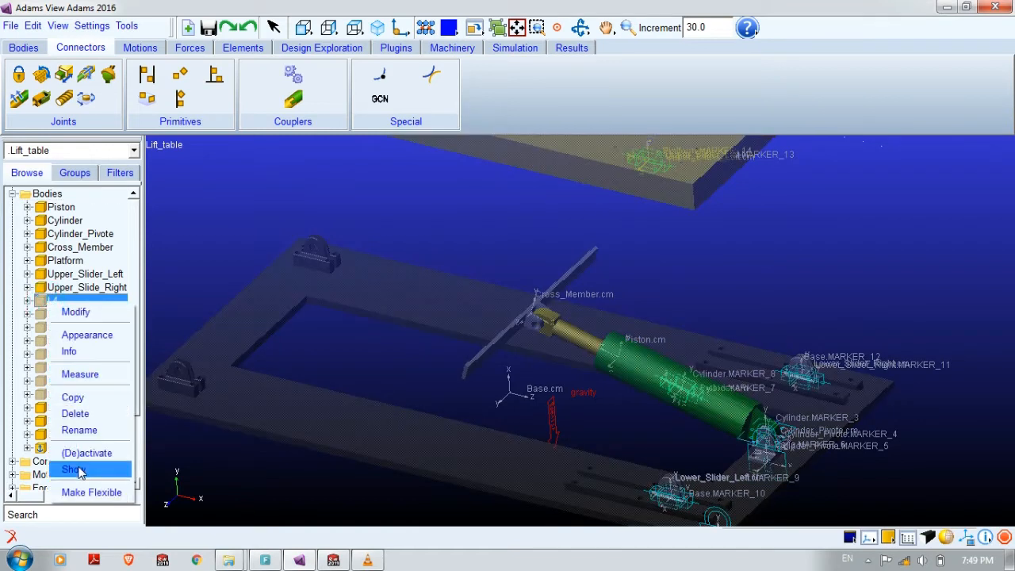
click(73, 469)
right_click(54, 314)
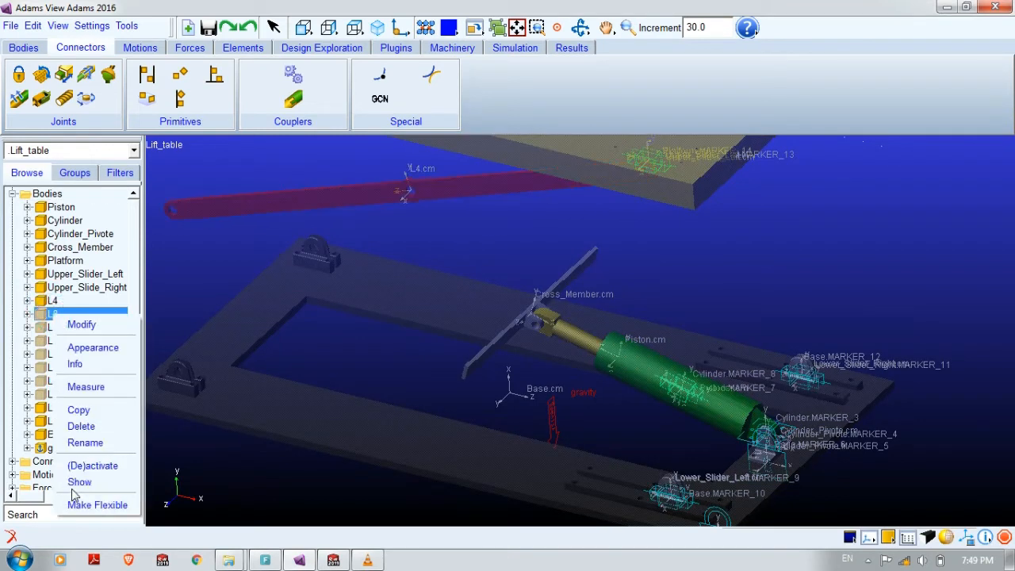
click(71, 483)
right_click(49, 328)
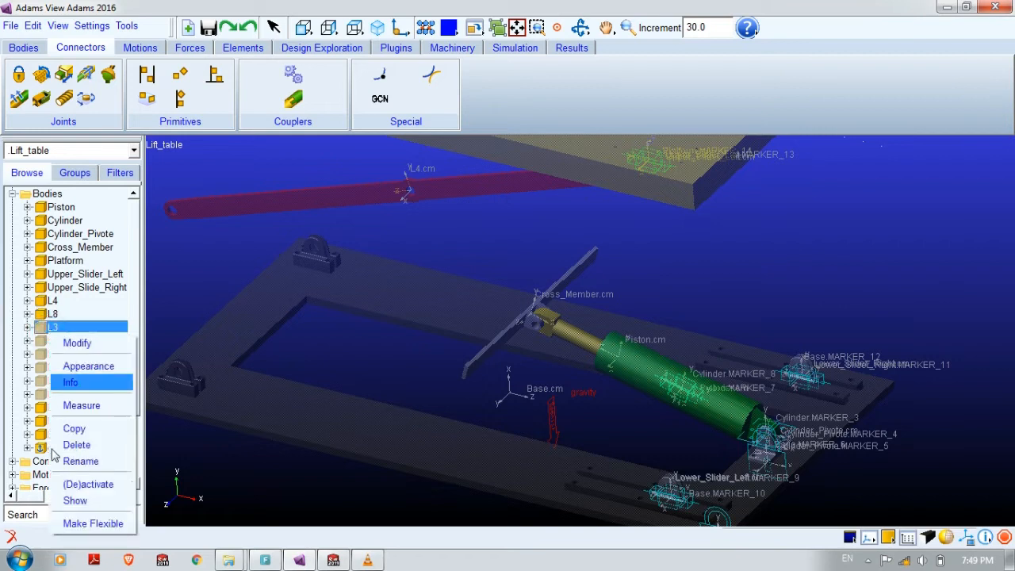
click(70, 497)
right_click(41, 341)
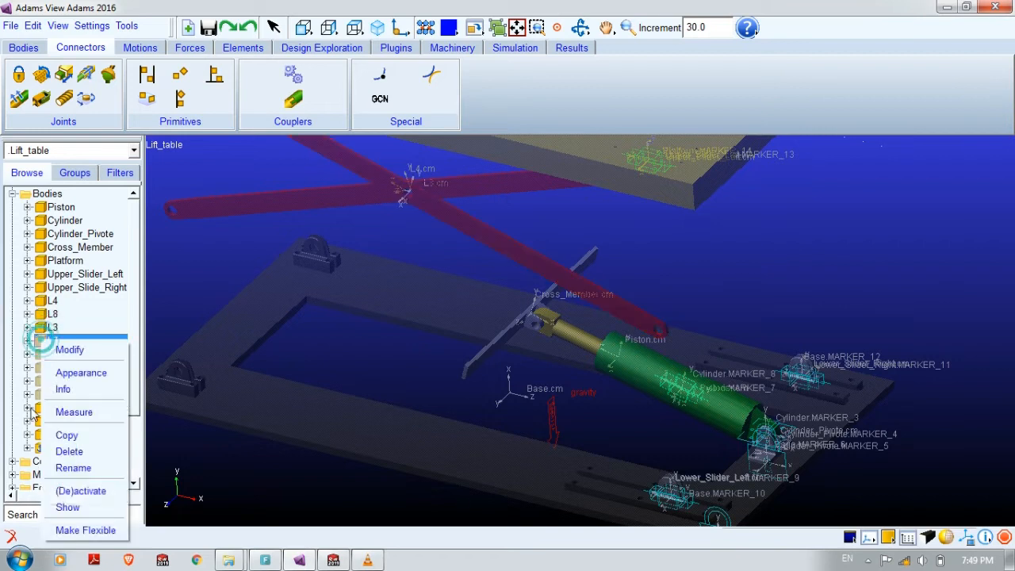
click(62, 506)
Step: Show the remaining hidden scissor links L5, L6, L1 and L2
right_click(49, 354)
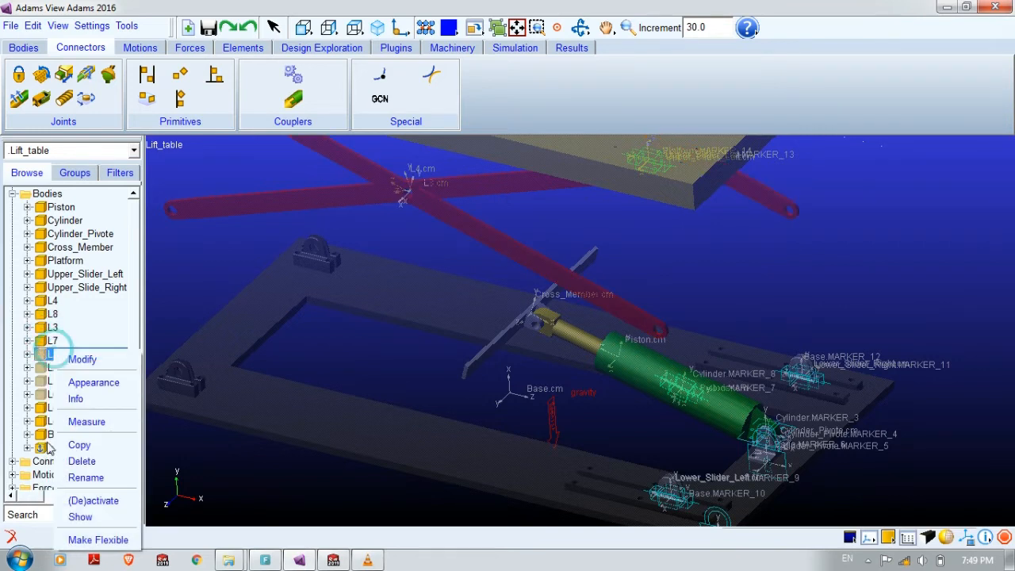
click(76, 516)
right_click(43, 392)
click(88, 361)
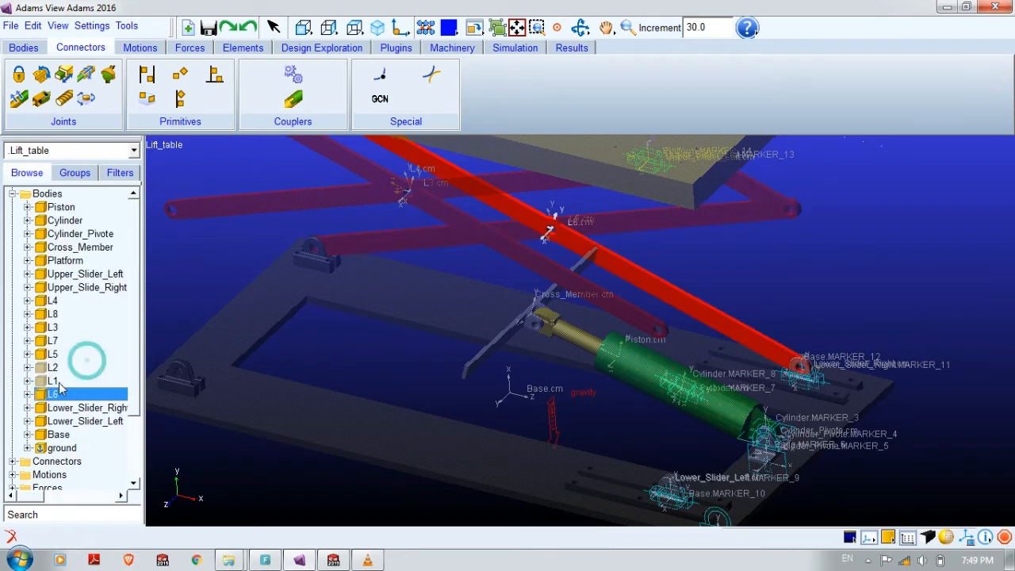
right_click(57, 381)
click(84, 341)
right_click(60, 367)
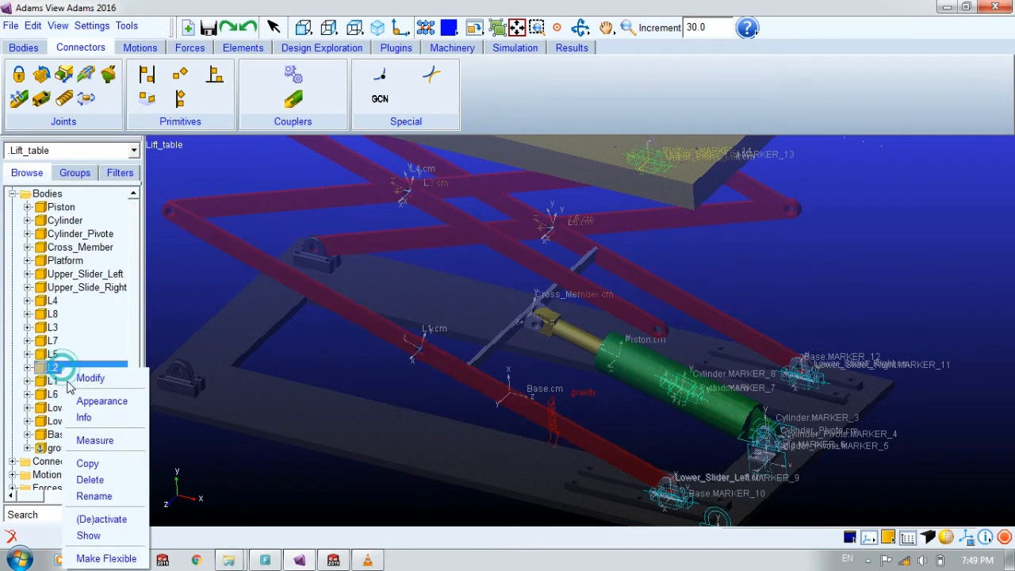
click(86, 536)
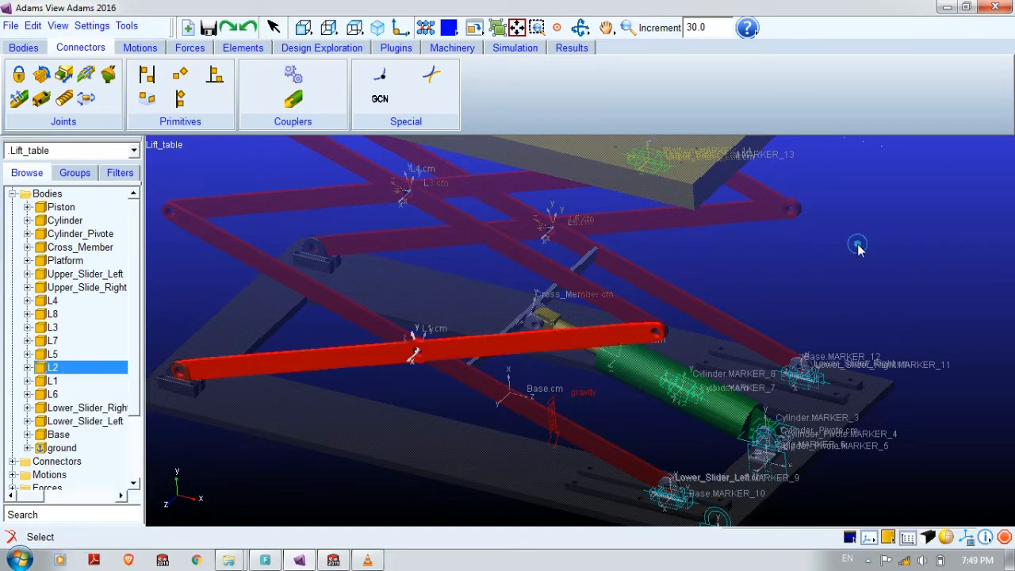
Step: Create a fixed joint between Cross_Member and link L6, located at vertex L6.SOLID10.V37 at the cross member's end
key(r)
drag(810, 290, 784, 281)
key(r)
drag(630, 366, 584, 369)
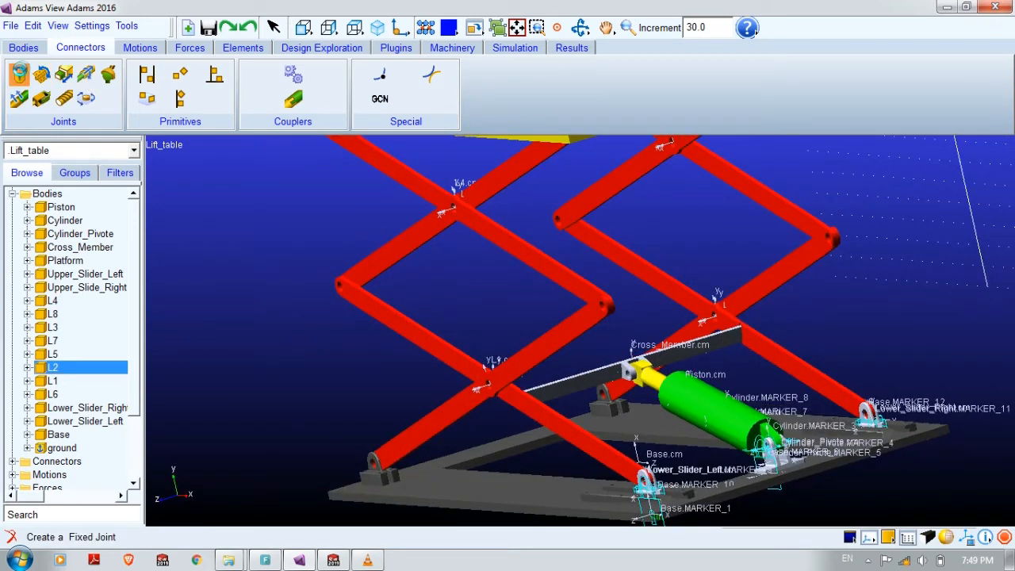
click(18, 74)
click(700, 351)
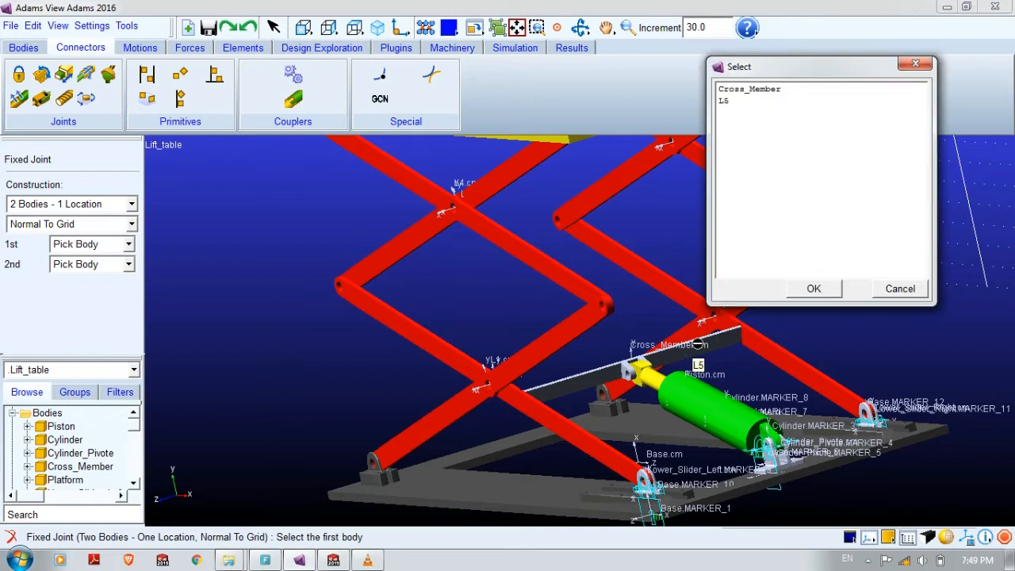
click(738, 90)
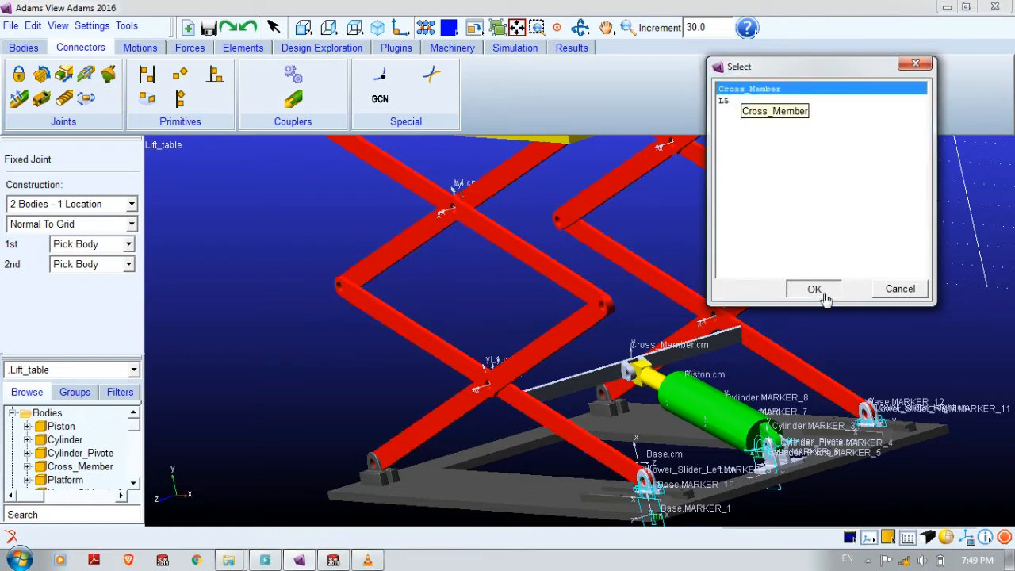
click(821, 288)
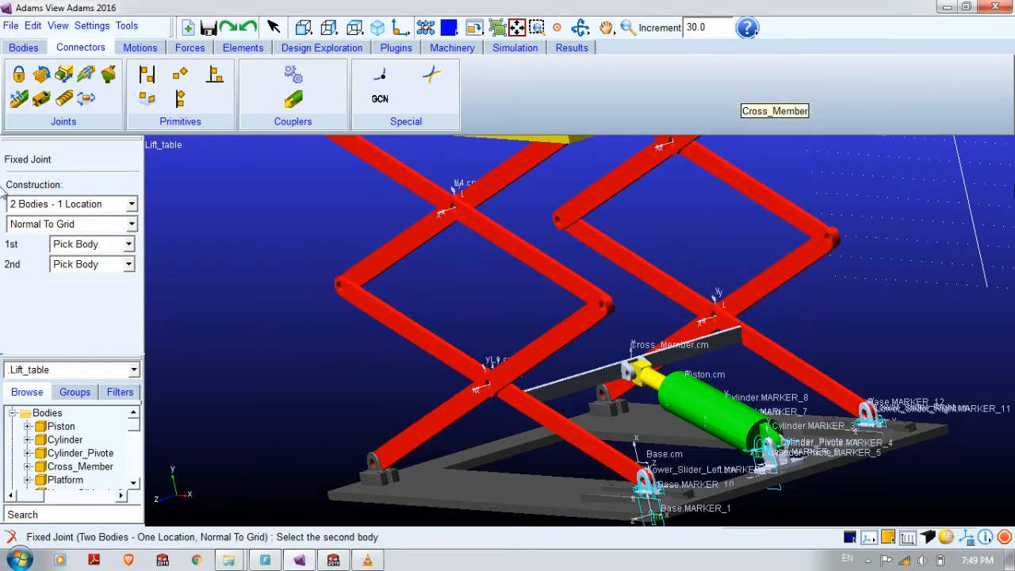
click(812, 372)
click(723, 89)
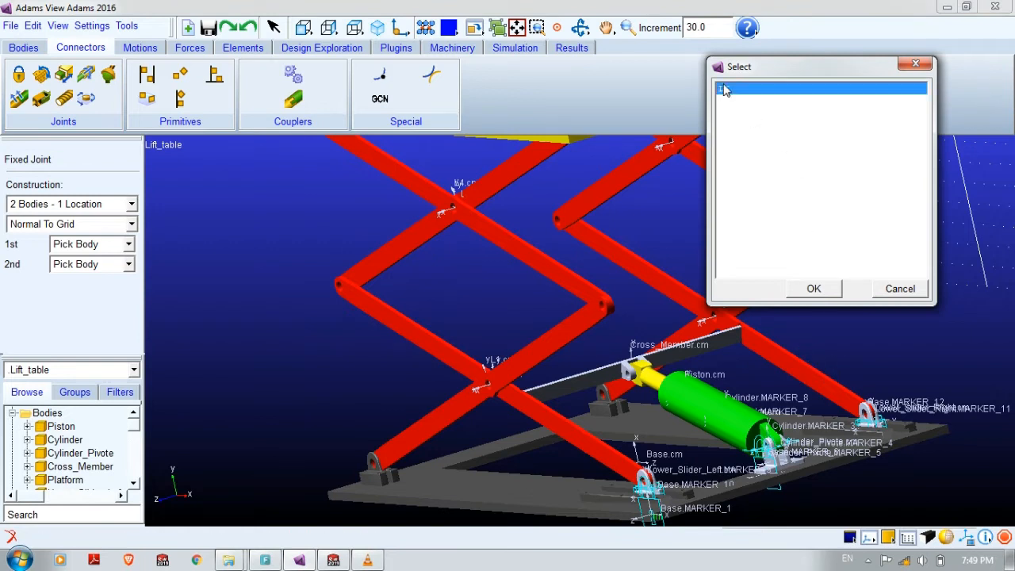
click(811, 288)
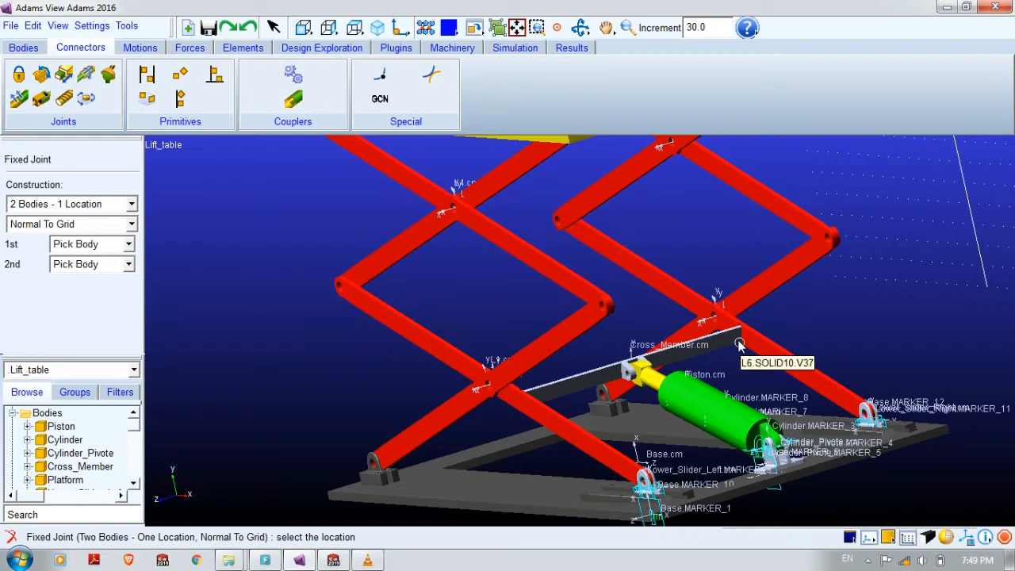
click(739, 345)
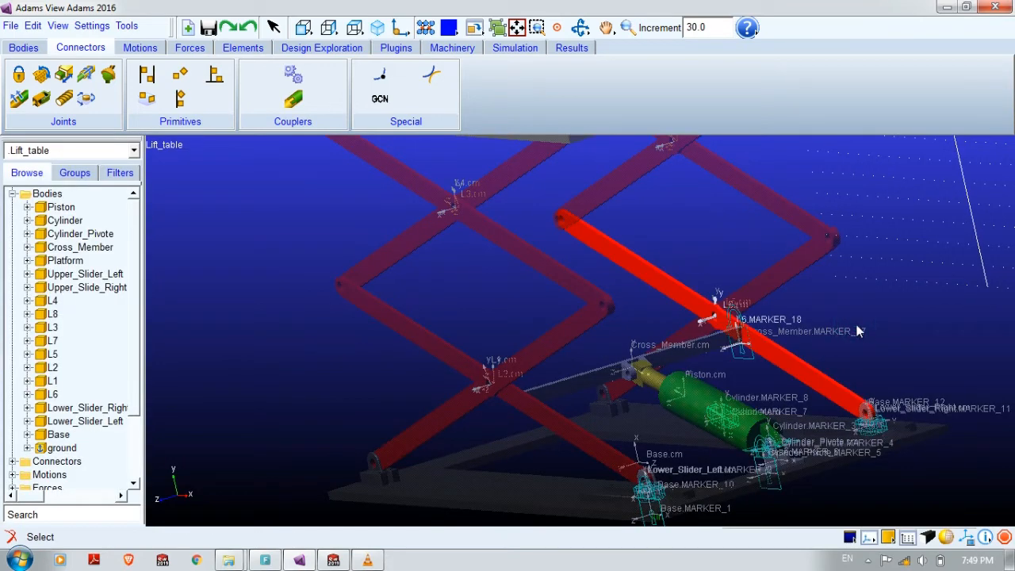
Step: Create a fixed joint between Cross_Member and link L1, located at the cross member's end where it meets L1
key(r)
drag(862, 336, 598, 384)
key(z)
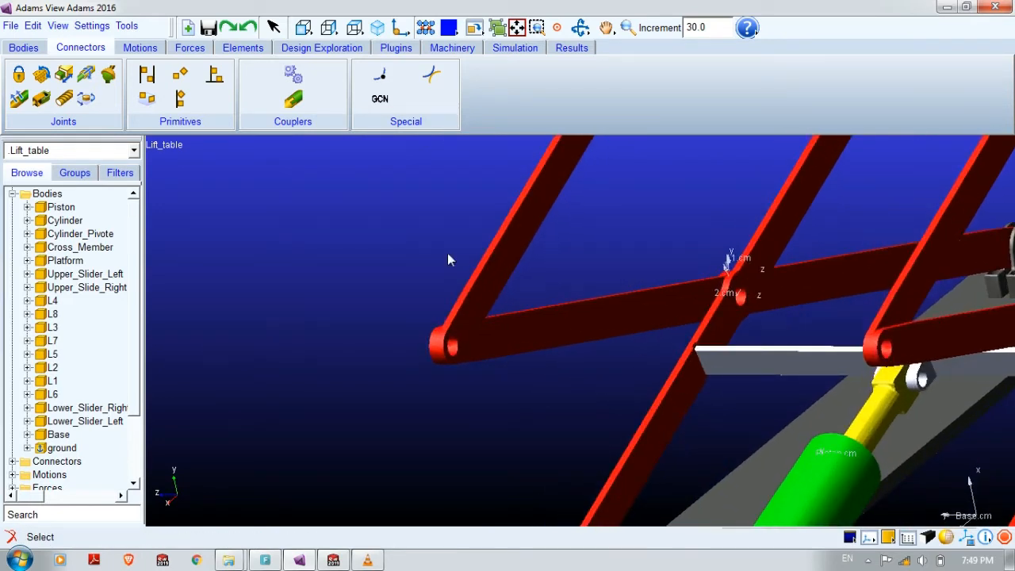
click(19, 74)
right_click(733, 372)
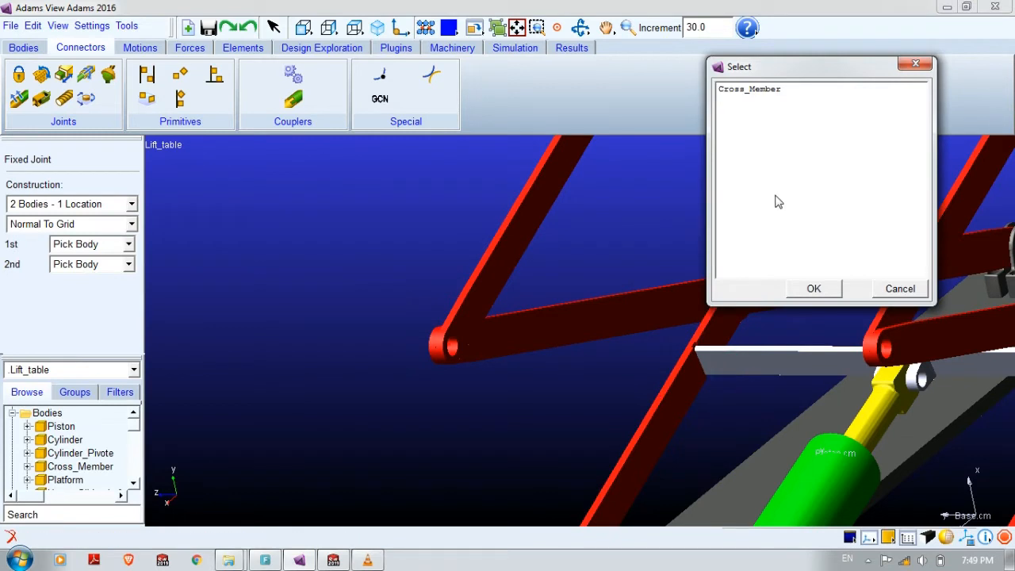
click(761, 88)
click(813, 289)
right_click(638, 456)
click(745, 89)
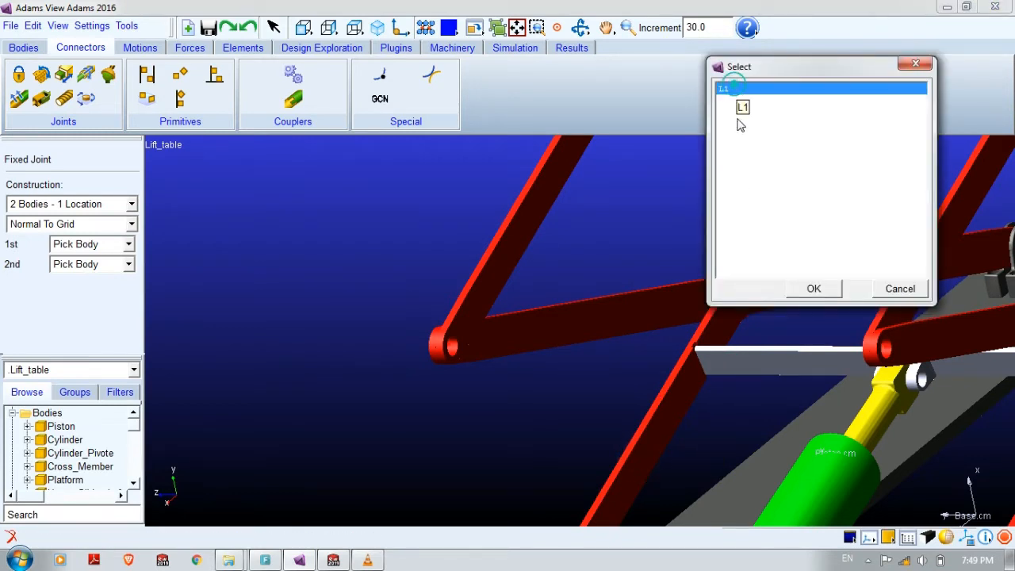
click(809, 289)
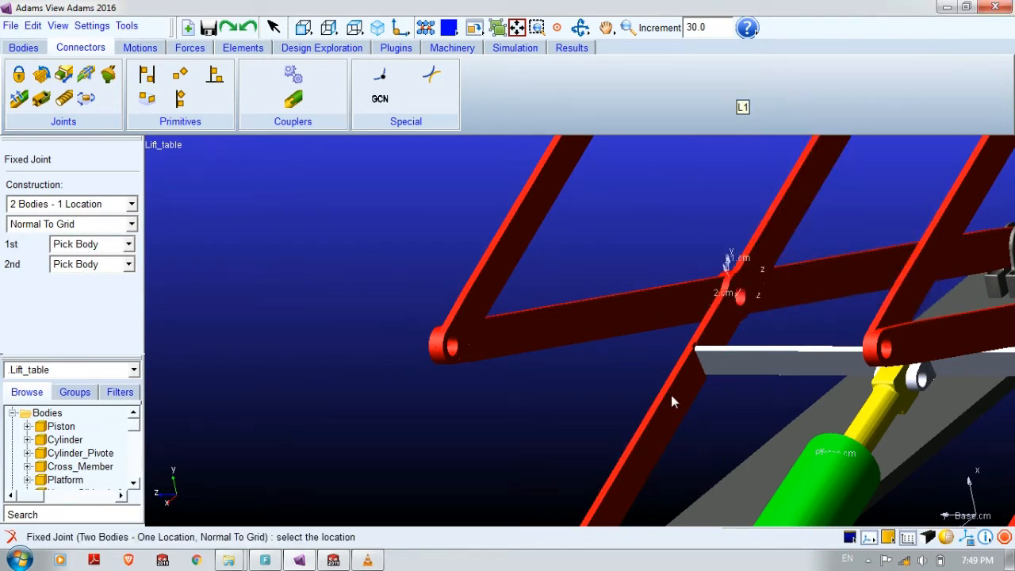
click(694, 350)
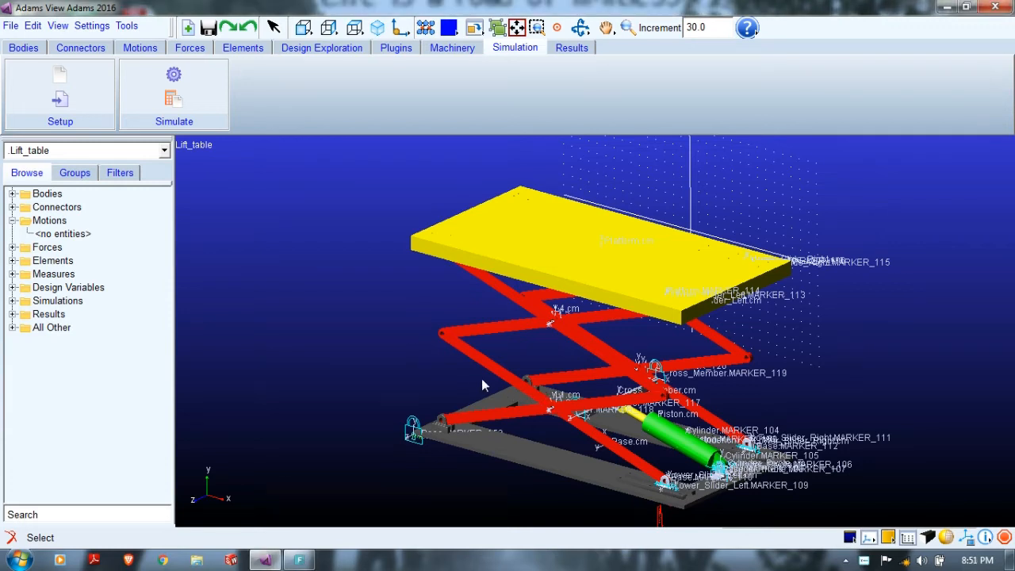
Step: Create a revolute joint between link L2 and Base, normal to grid, at the base bracket hole centre Base.SOLID2.E114
key(r)
mouse_move(359, 338)
mouse_down()
mouse_move(375, 317)
mouse_move(363, 341)
mouse_up()
key(z)
drag(408, 442, 402, 396)
key(t)
drag(399, 460, 664, 260)
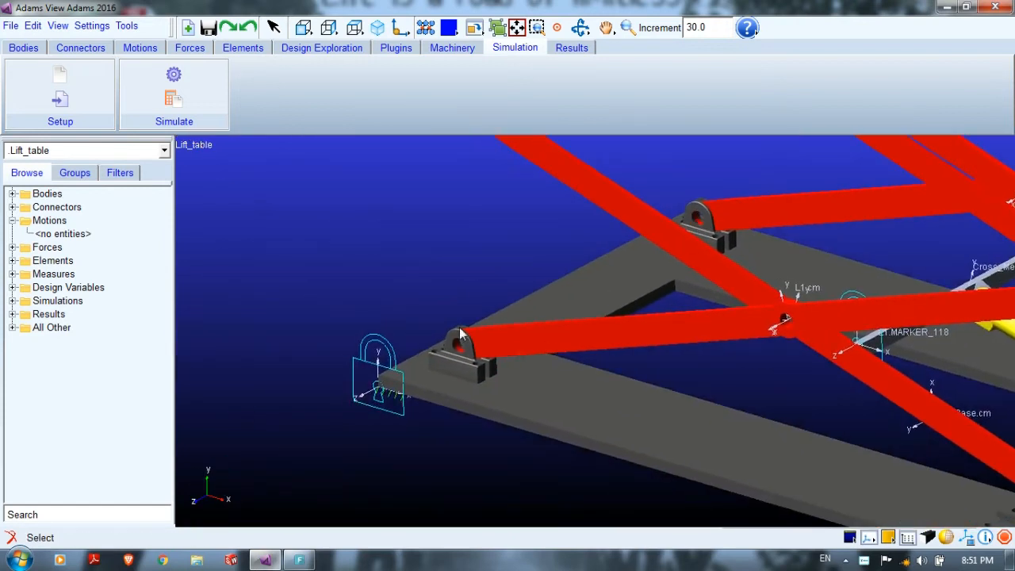
click(75, 51)
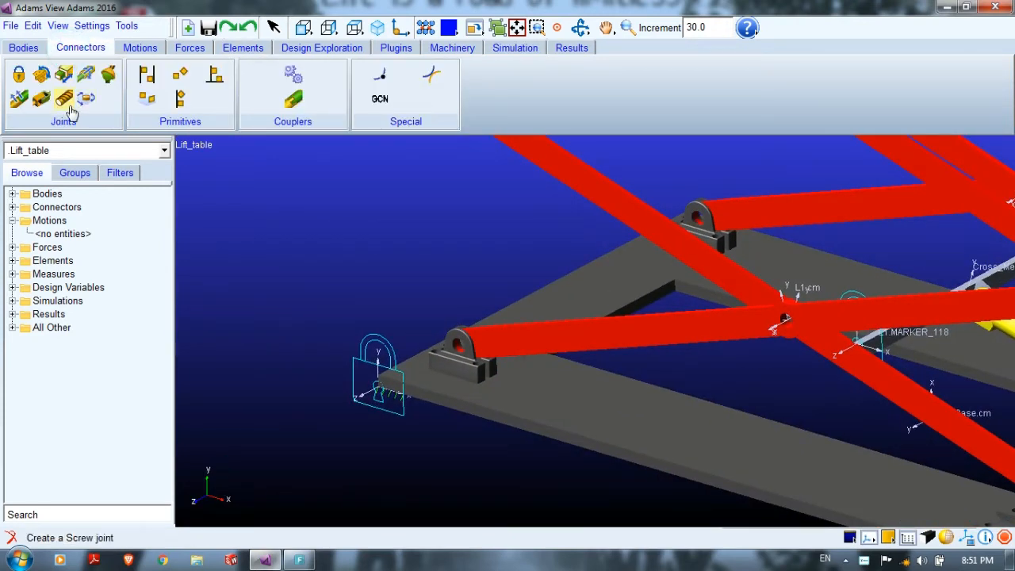
click(38, 80)
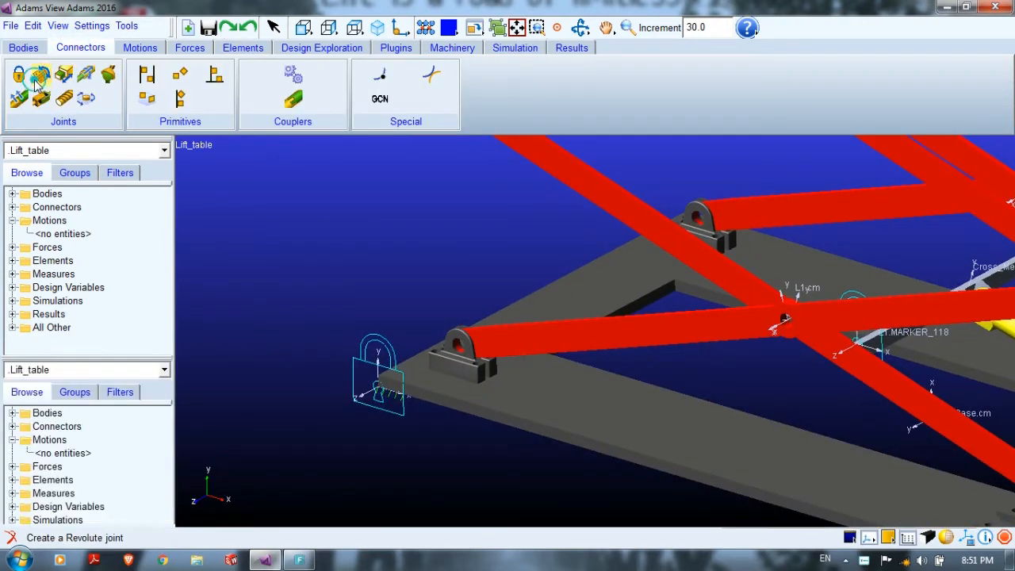
right_click(515, 326)
click(726, 101)
click(742, 287)
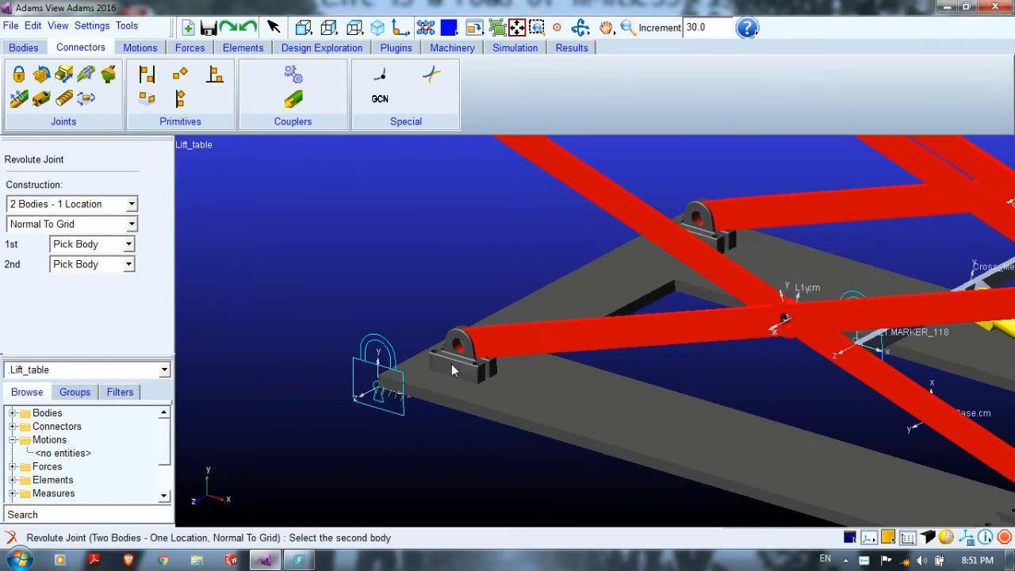
right_click(450, 363)
click(728, 89)
click(743, 288)
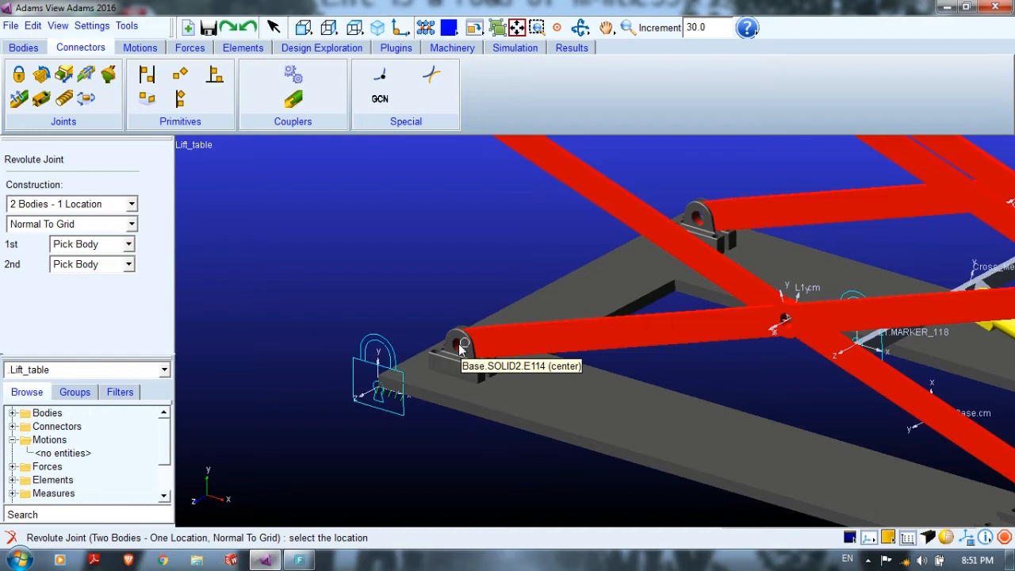
click(460, 347)
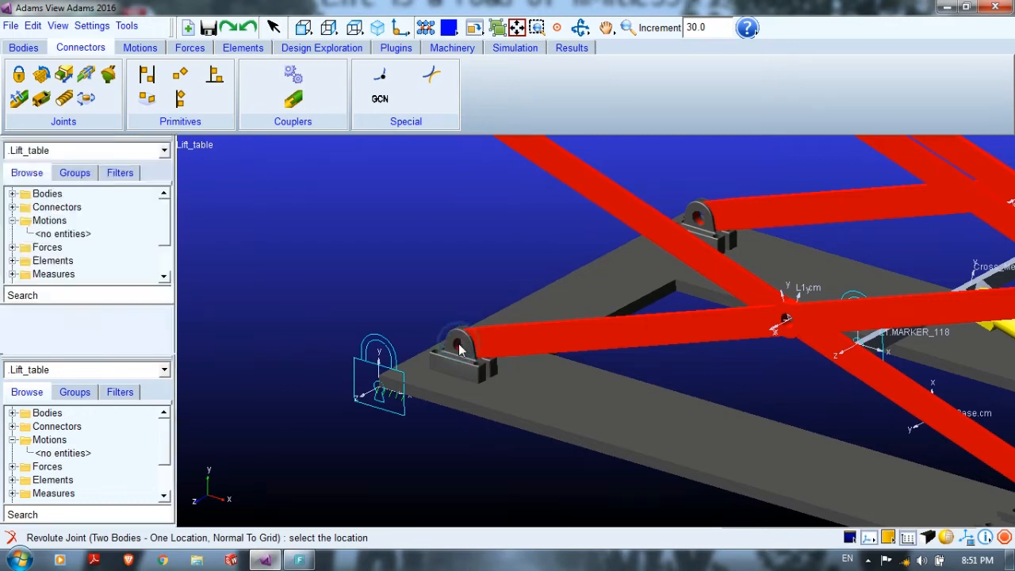
Step: Create a revolute joint between links L4 and L1, normal to grid, at the shared end hole centre L1.SOLID11.E56
key(t)
drag(491, 218, 369, 348)
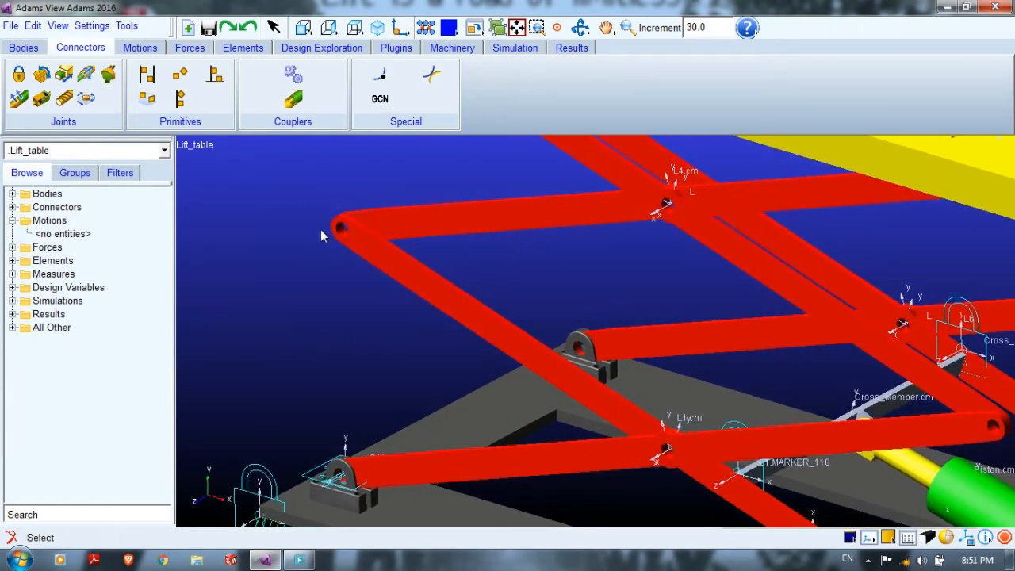
click(47, 98)
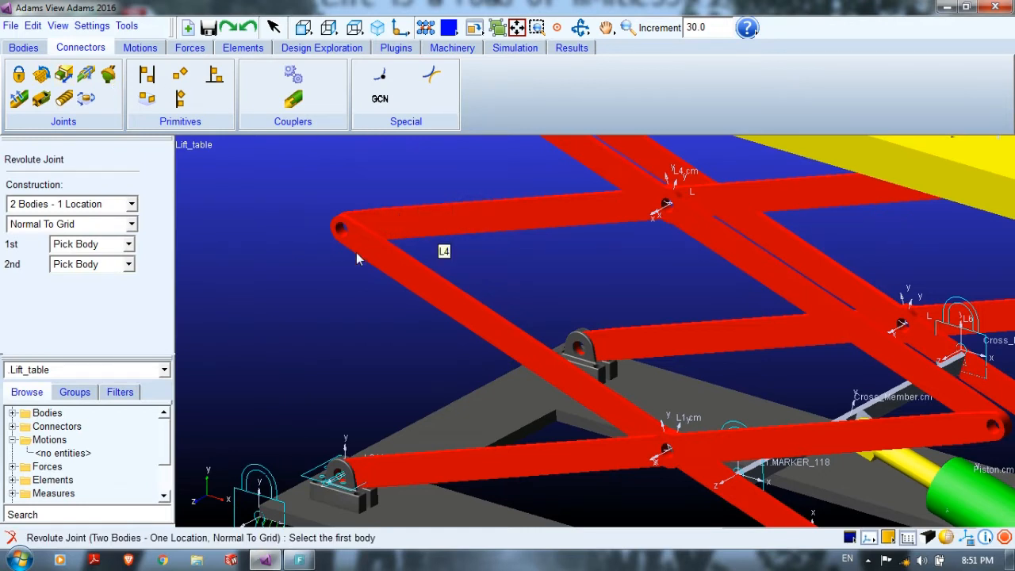
right_click(426, 216)
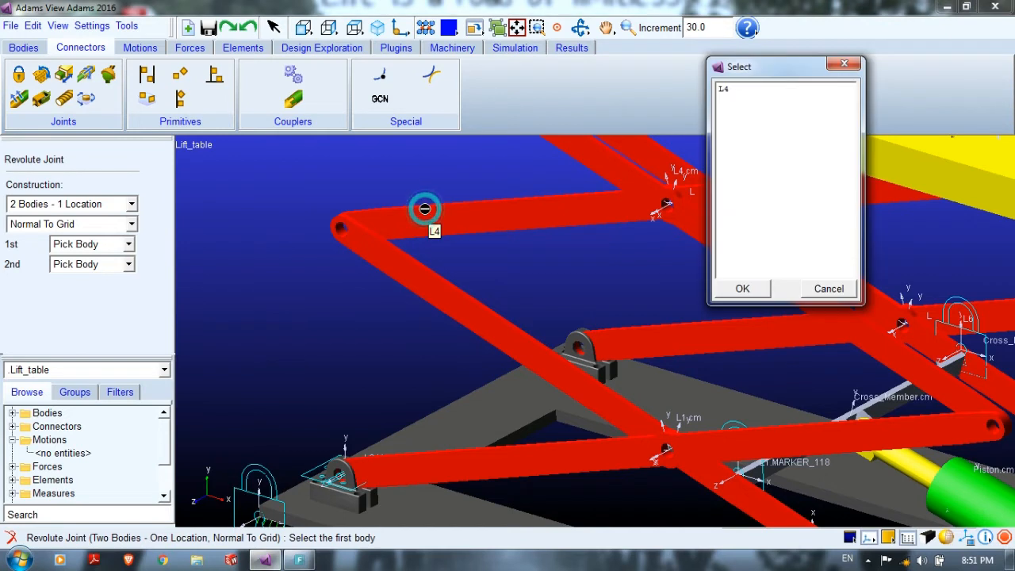
click(723, 90)
click(743, 288)
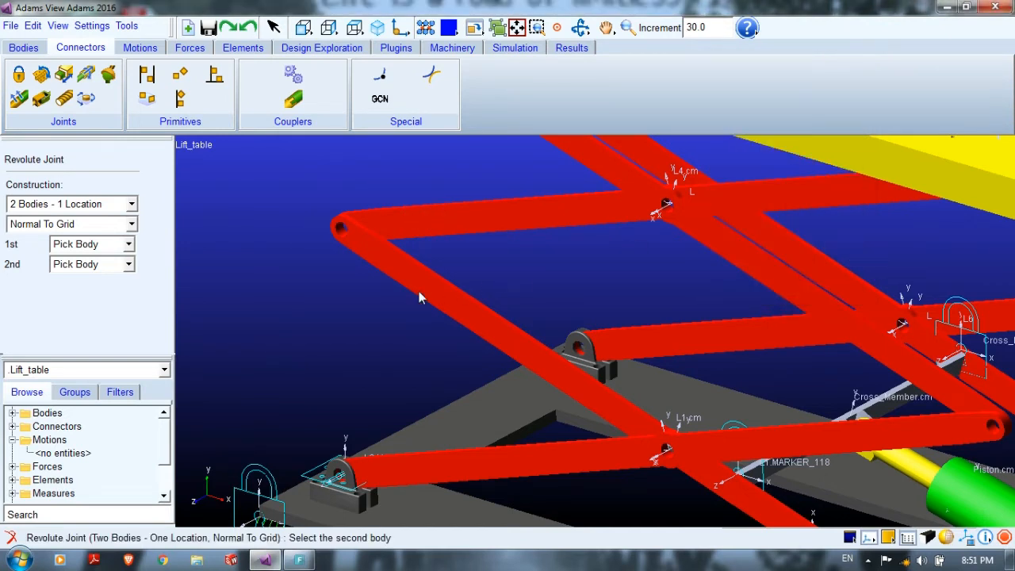
right_click(421, 297)
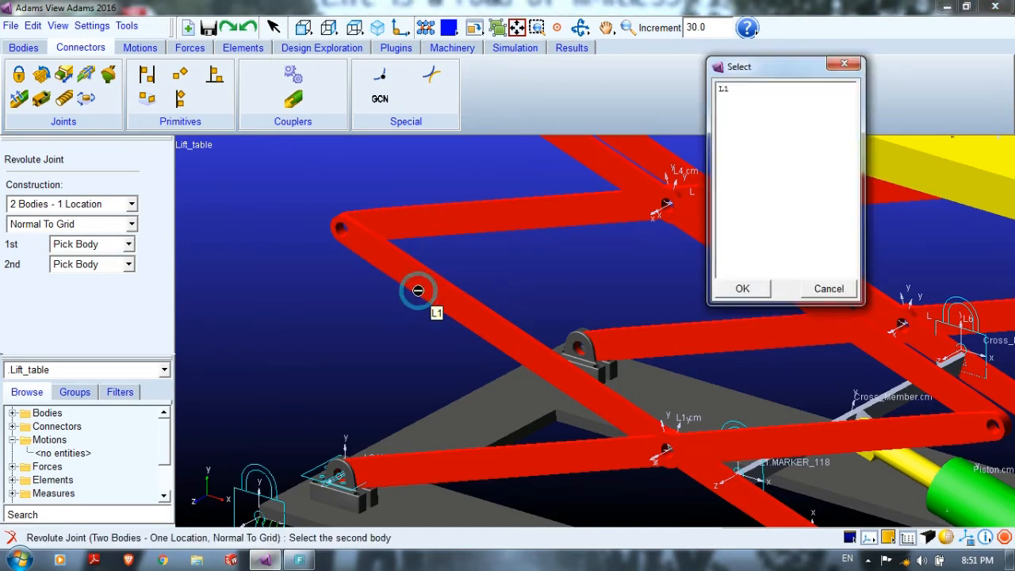
click(723, 90)
click(740, 288)
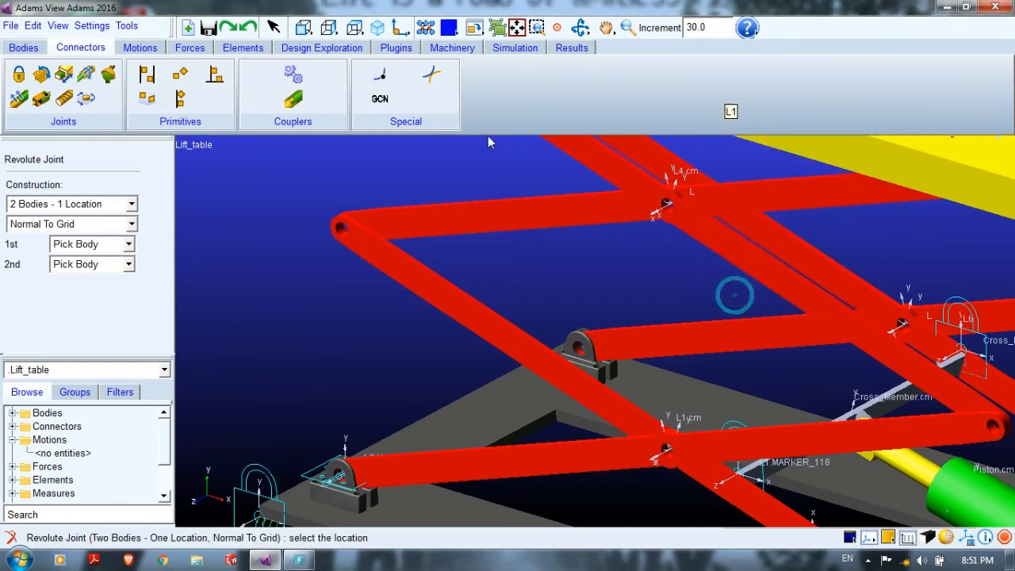
right_click(345, 230)
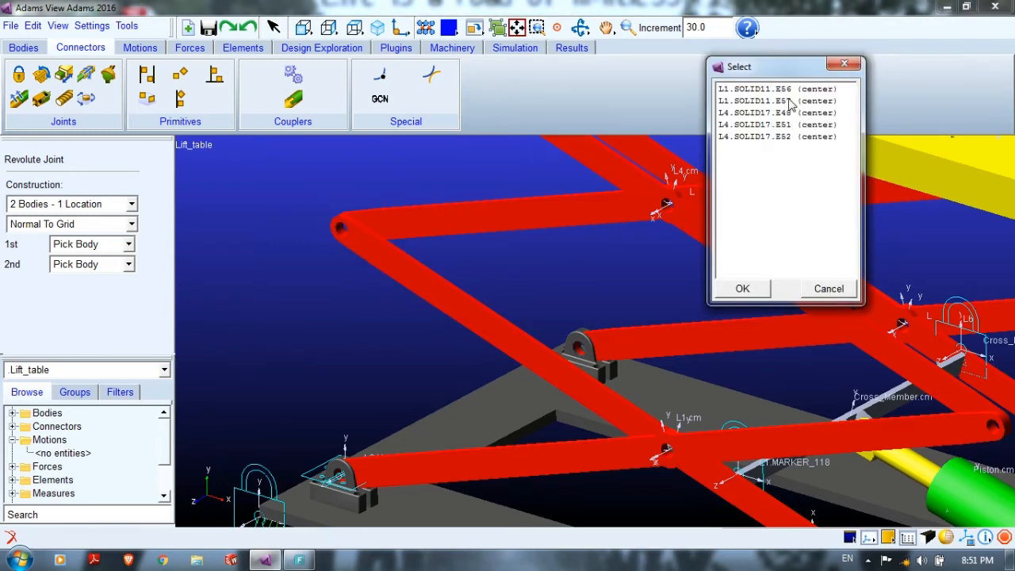
click(761, 89)
click(737, 289)
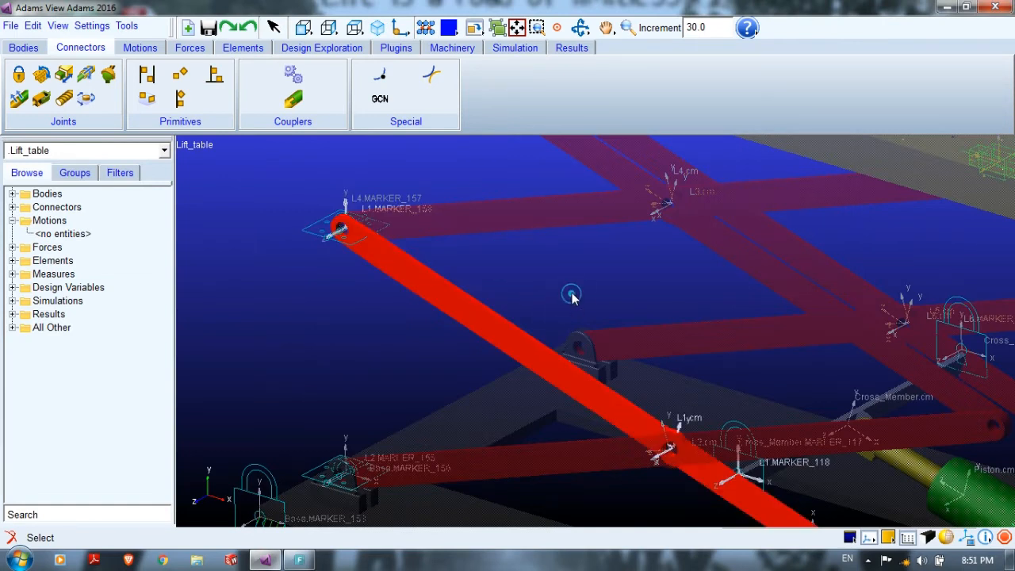
click(273, 27)
click(616, 279)
click(274, 27)
click(573, 261)
click(274, 27)
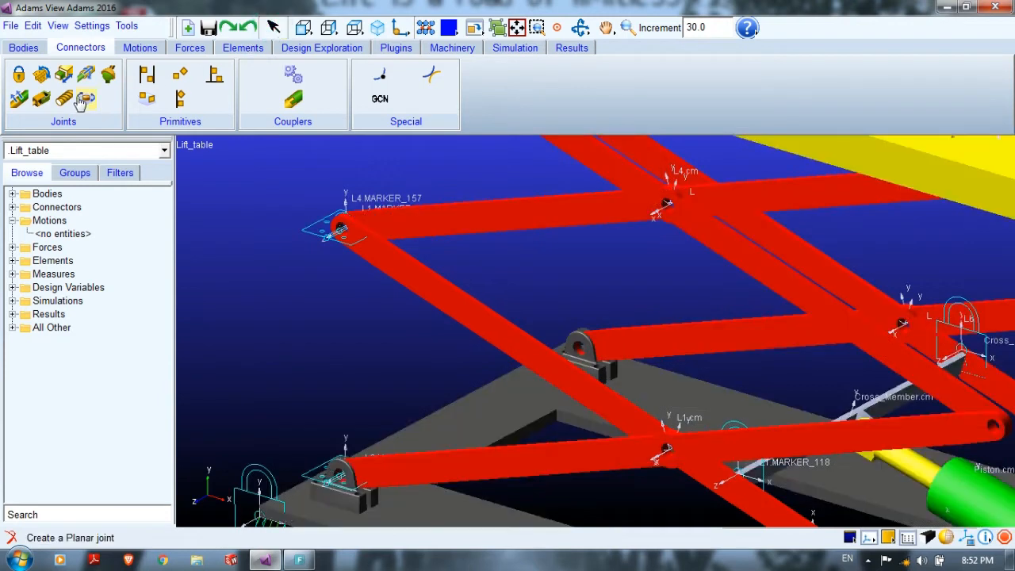
Step: Create a revolute joint between link L5 and Base, normal to grid, at the hole centre of the rear base bracket
click(42, 73)
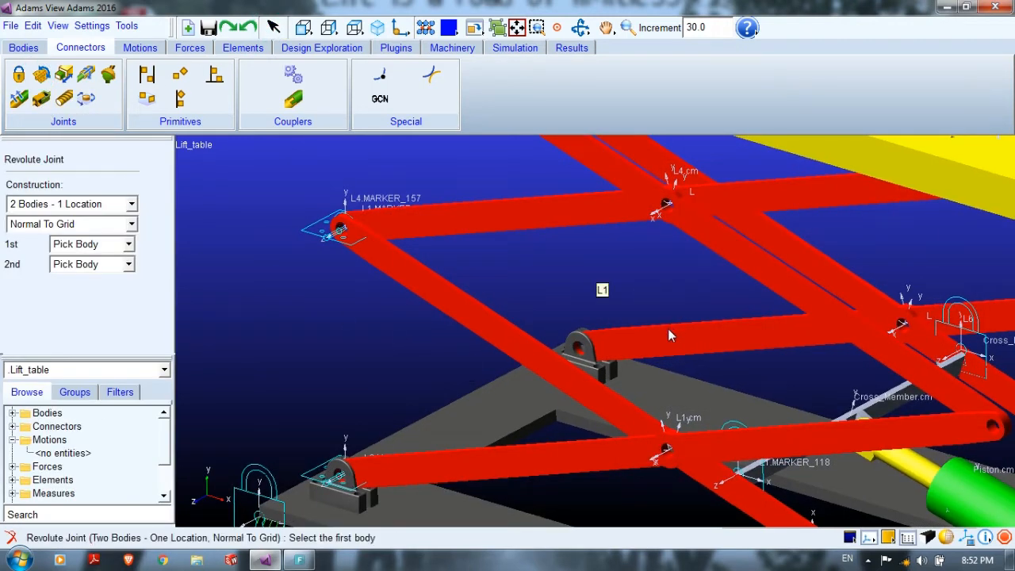
right_click(667, 328)
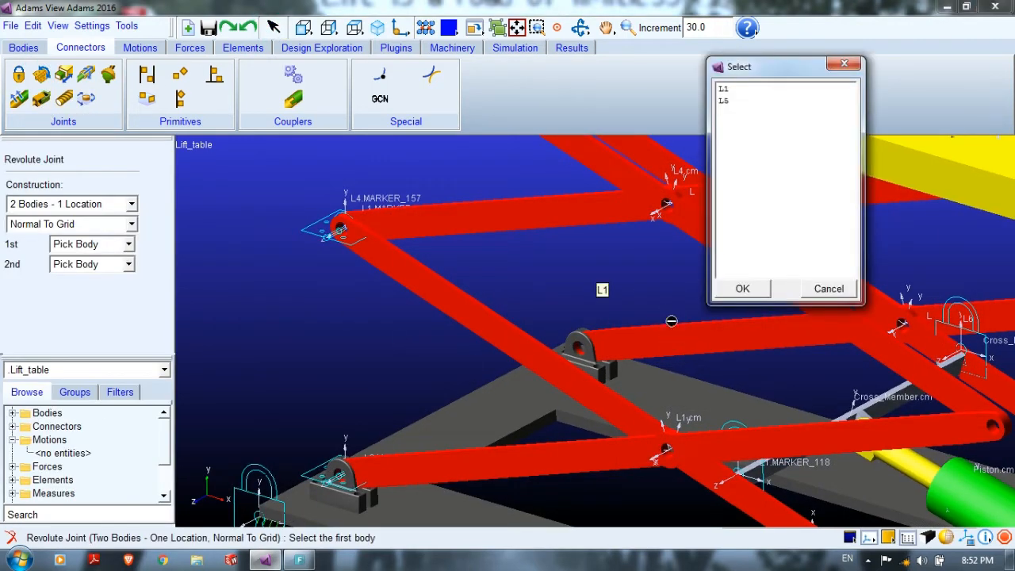
click(724, 101)
click(737, 288)
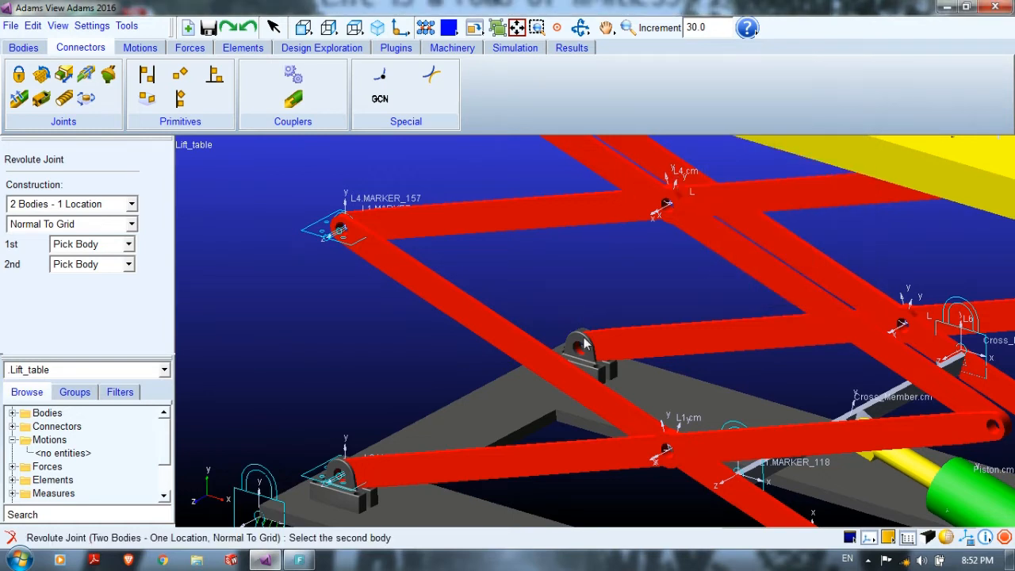
right_click(584, 344)
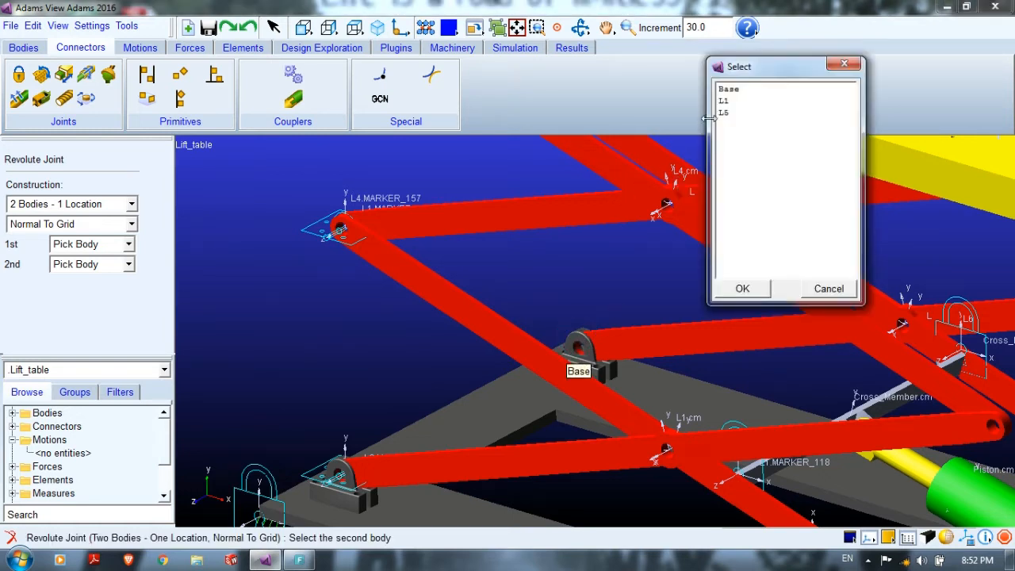
click(747, 287)
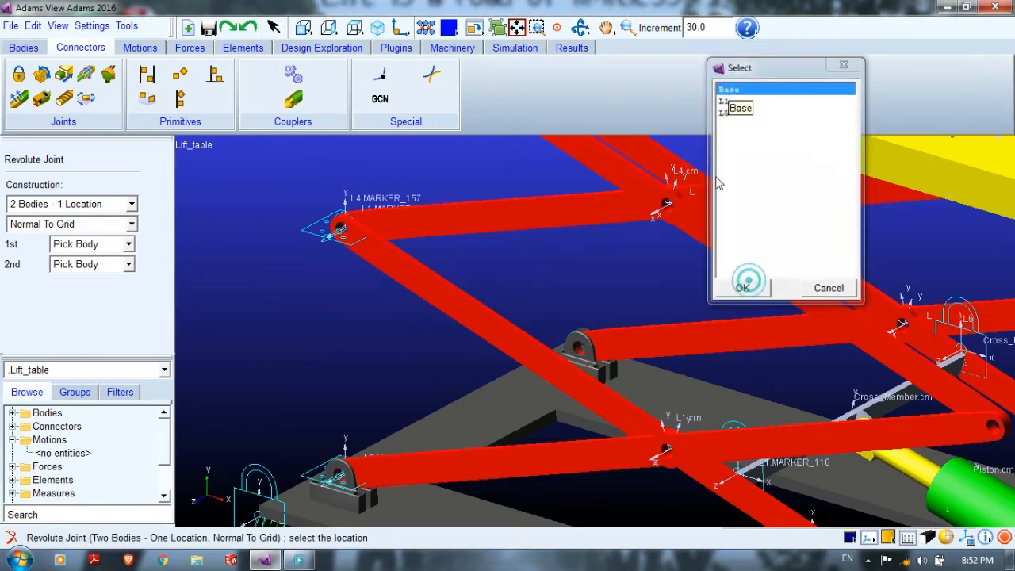
click(582, 349)
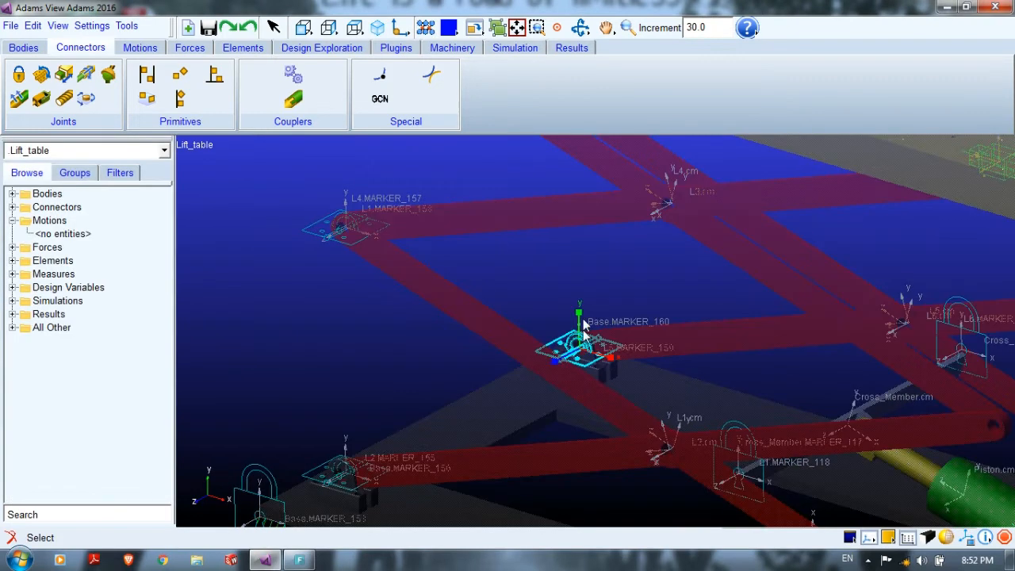
click(593, 290)
click(605, 277)
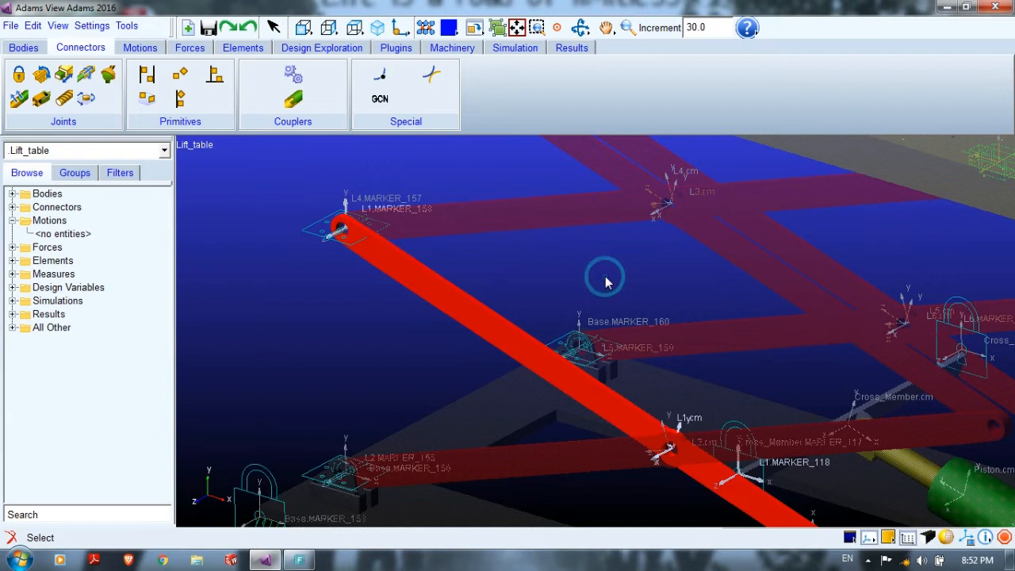
click(489, 164)
Step: Create a revolute joint between link L3 and Platform, normal to grid, at the platform bracket hole centre L3.SOLID15.E52
key(t)
drag(516, 165, 453, 364)
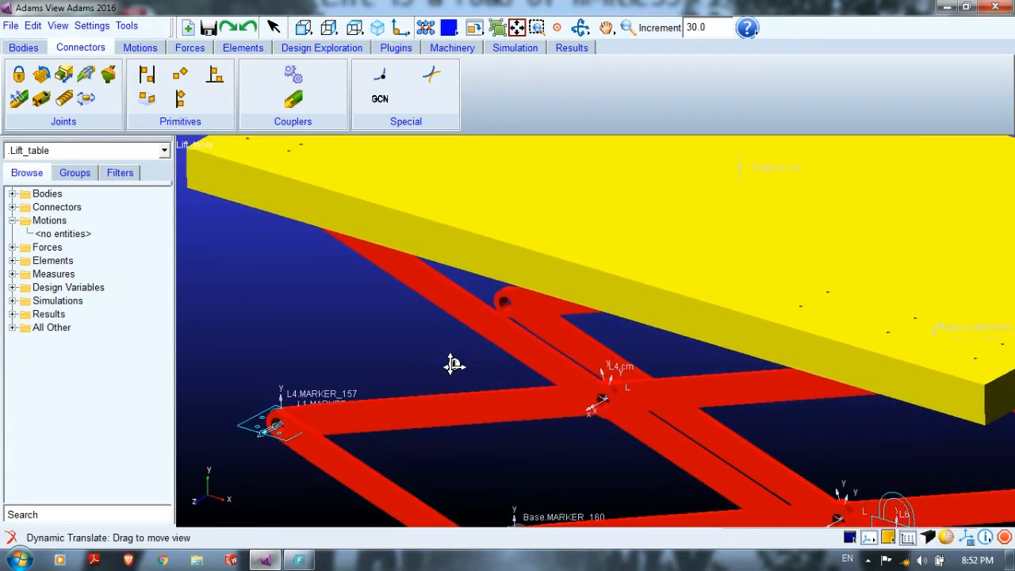
key(r)
drag(390, 356, 283, 240)
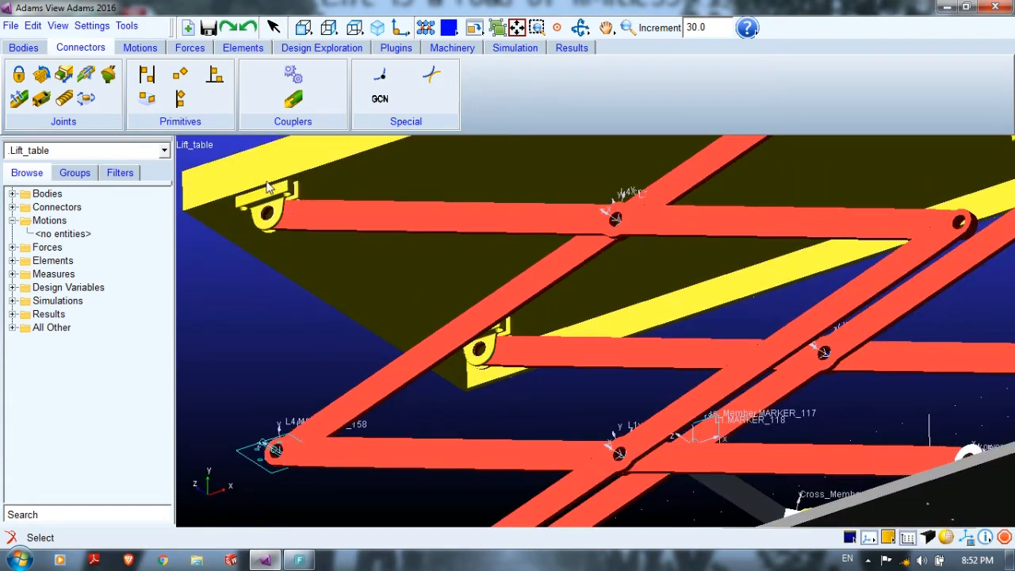
click(42, 74)
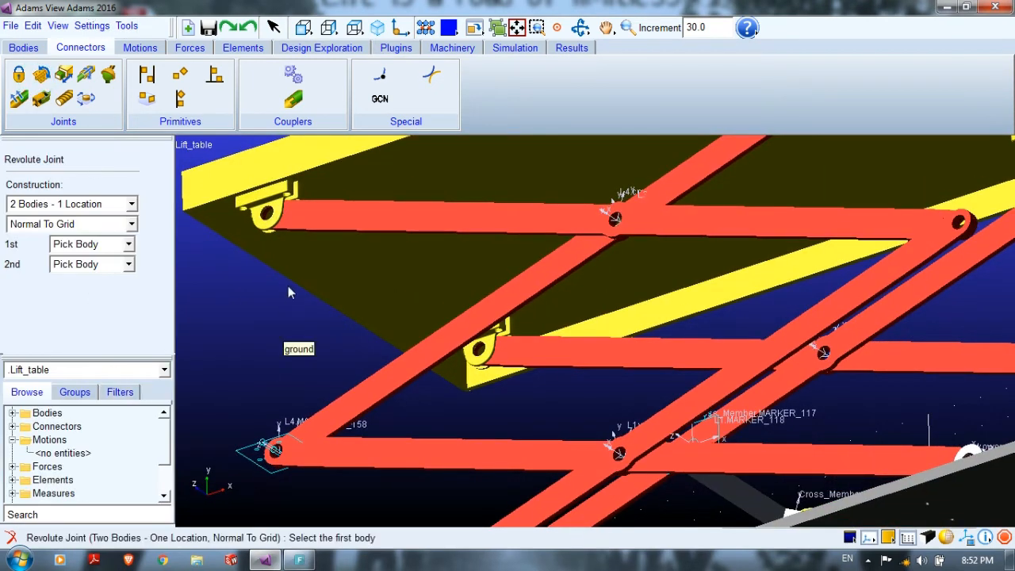
right_click(302, 223)
click(742, 89)
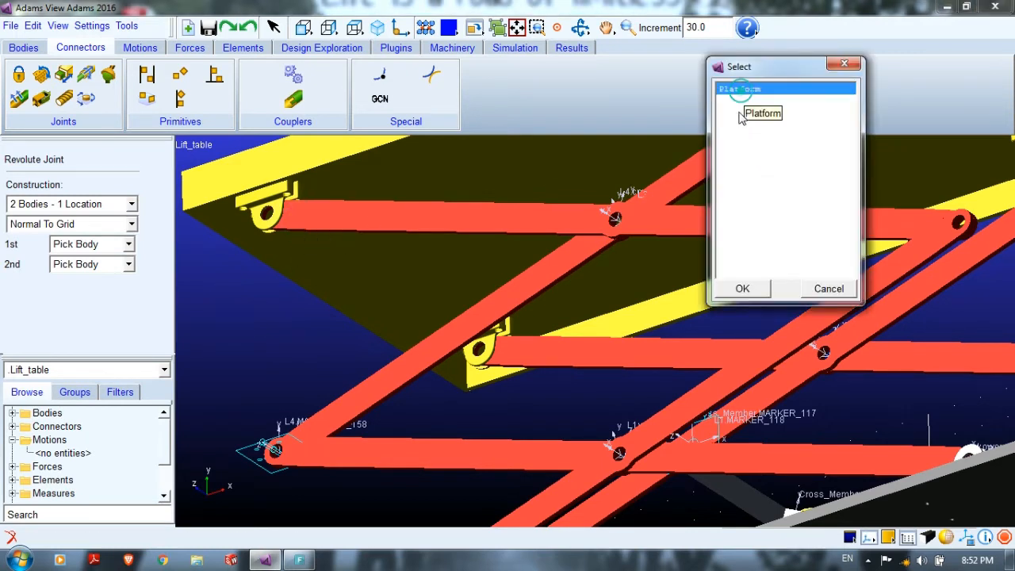
click(843, 65)
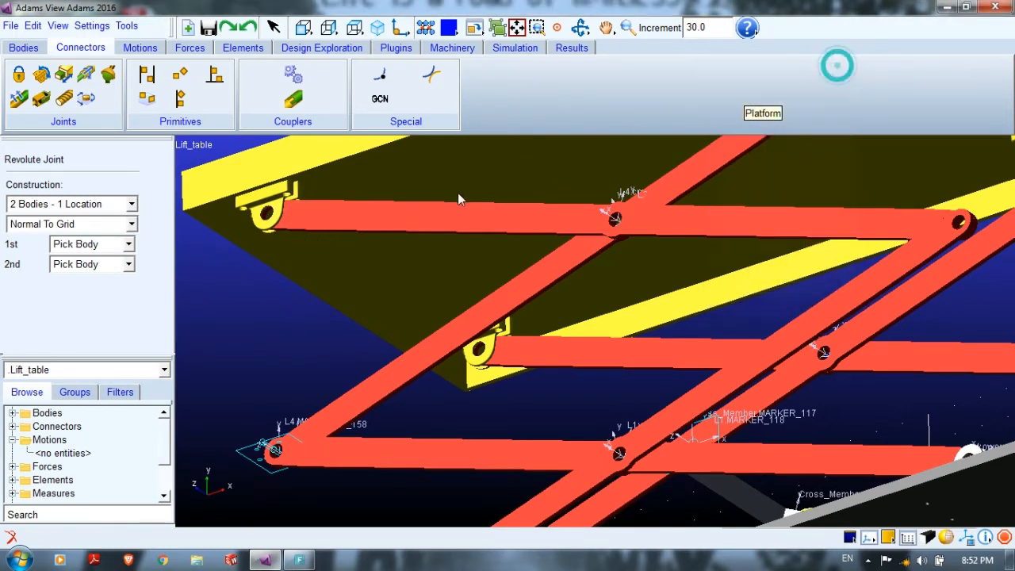
right_click(511, 212)
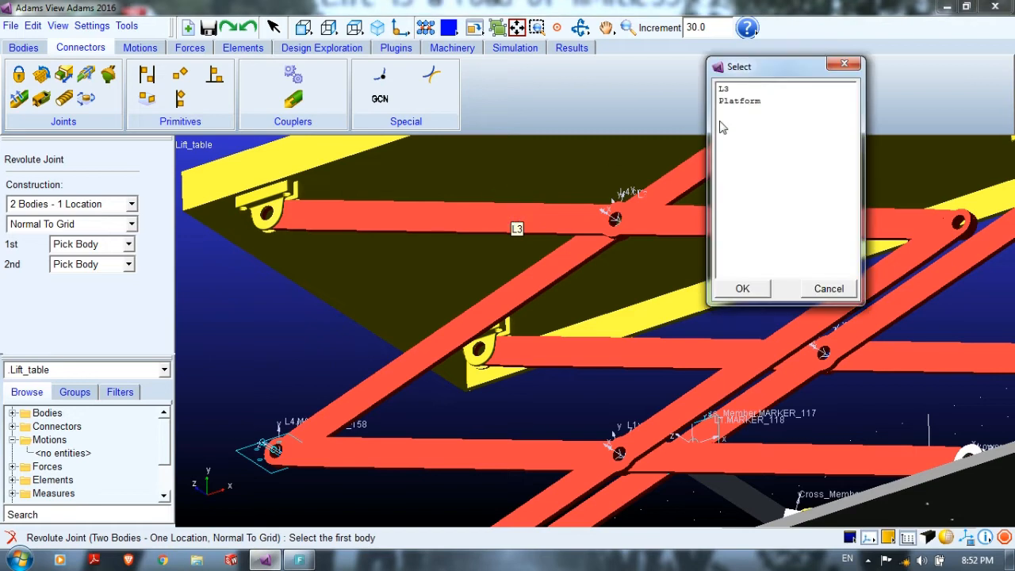
click(734, 88)
click(742, 289)
right_click(235, 159)
click(741, 89)
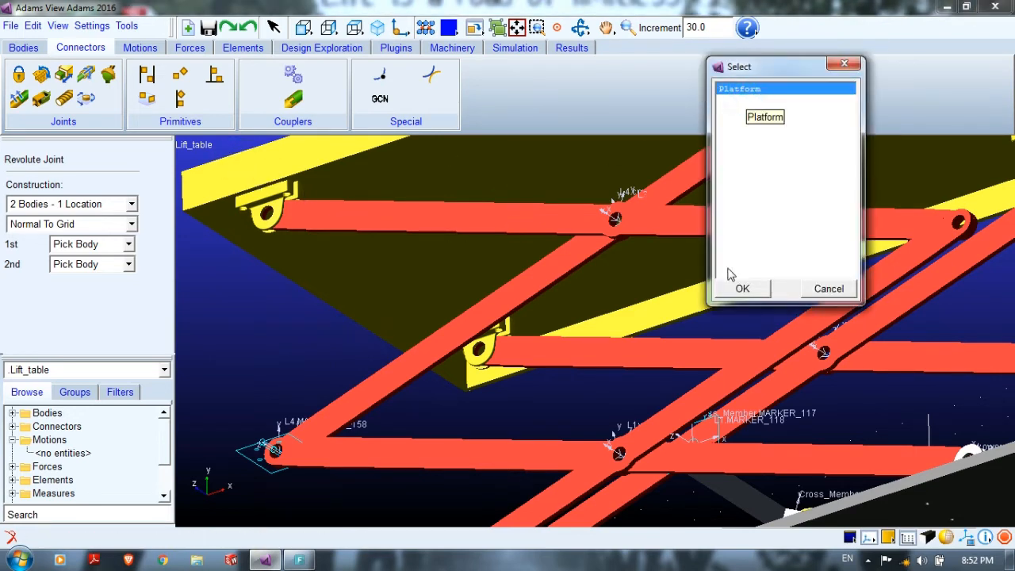
click(742, 288)
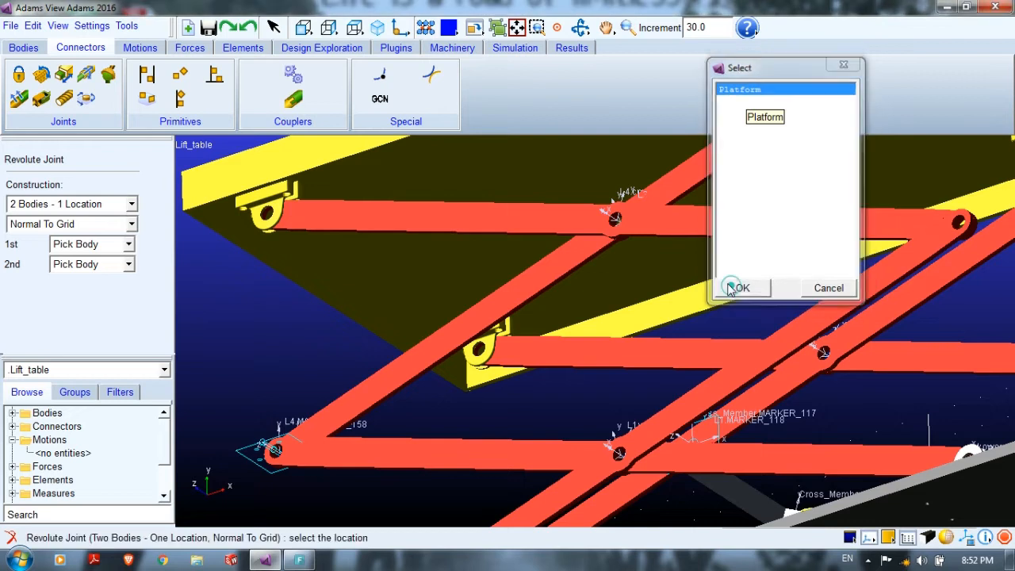
right_click(270, 220)
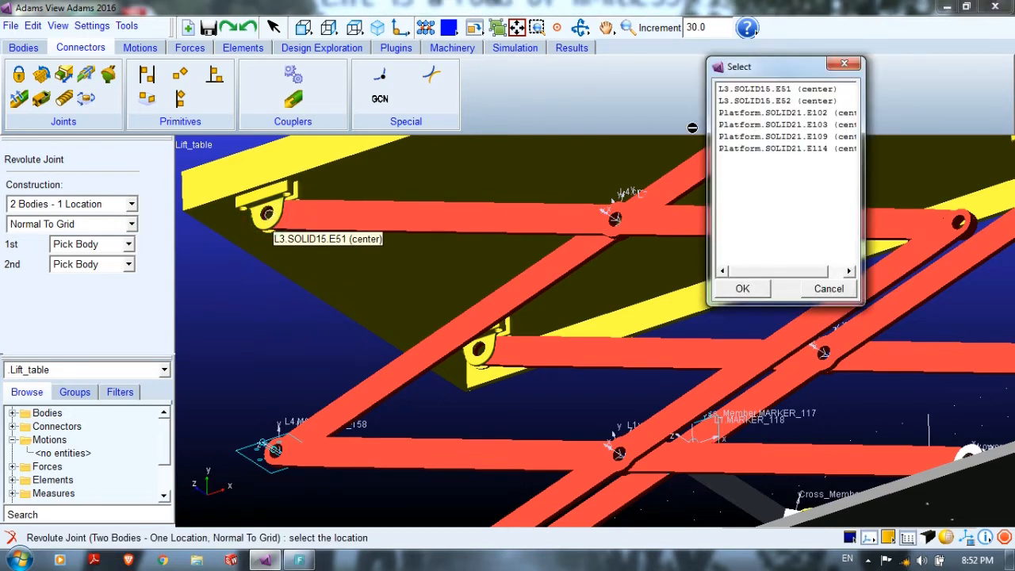
click(775, 101)
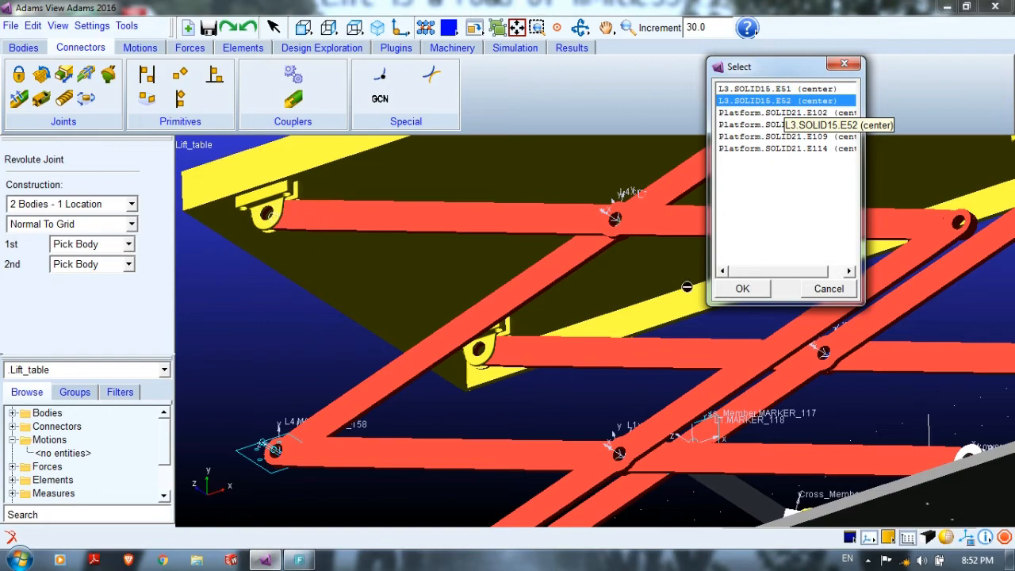
click(728, 295)
click(236, 298)
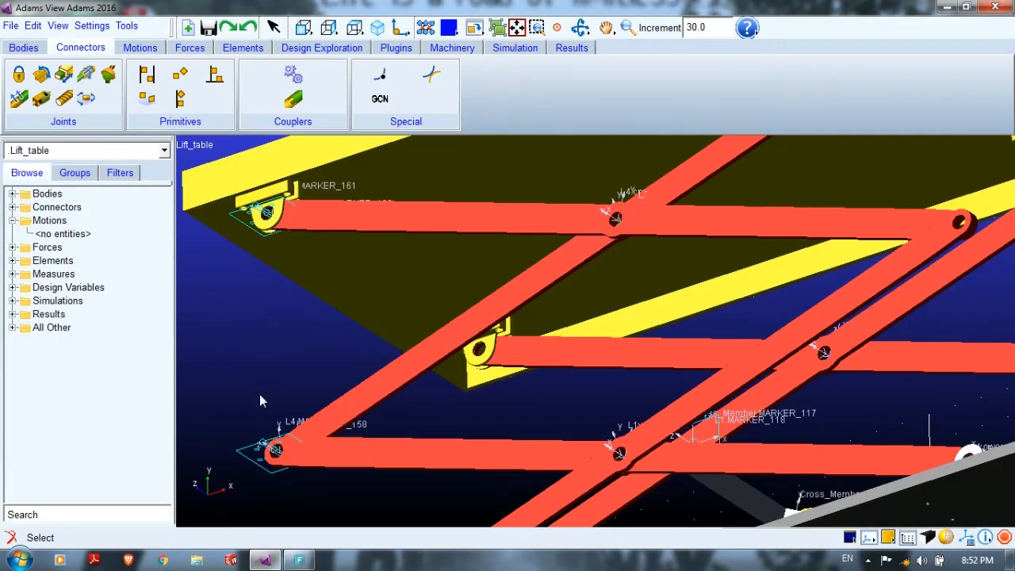
Step: Create a revolute joint between link L7 and Platform, normal to grid, at the bracket hole centre L7.SOLID14.E51
drag(331, 438, 420, 420)
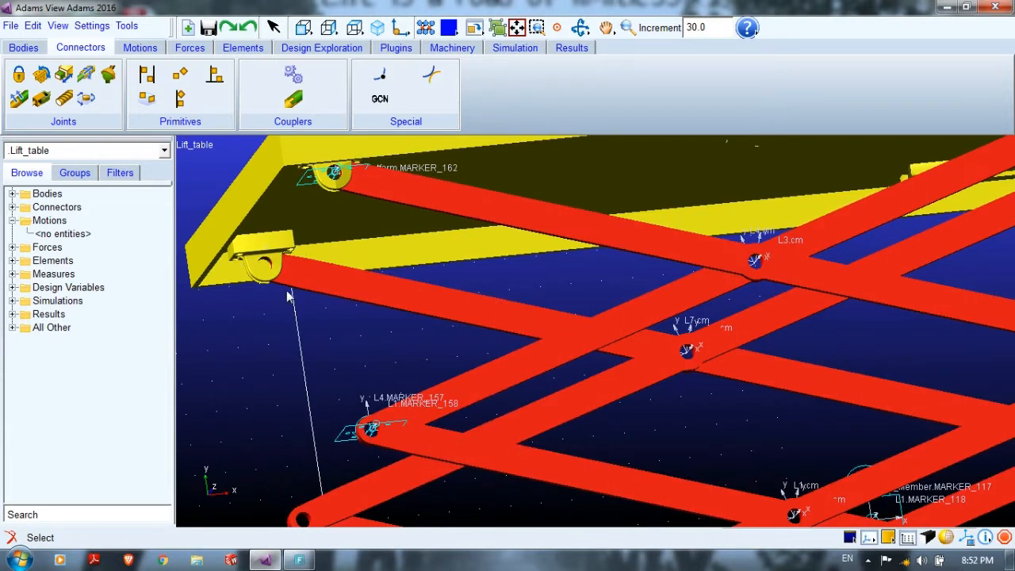
click(41, 73)
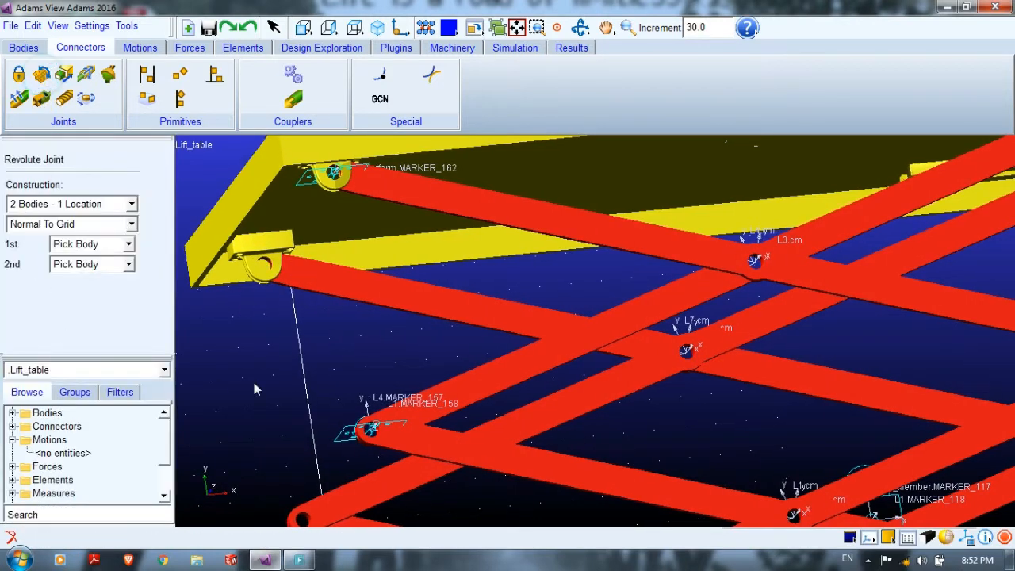
right_click(391, 308)
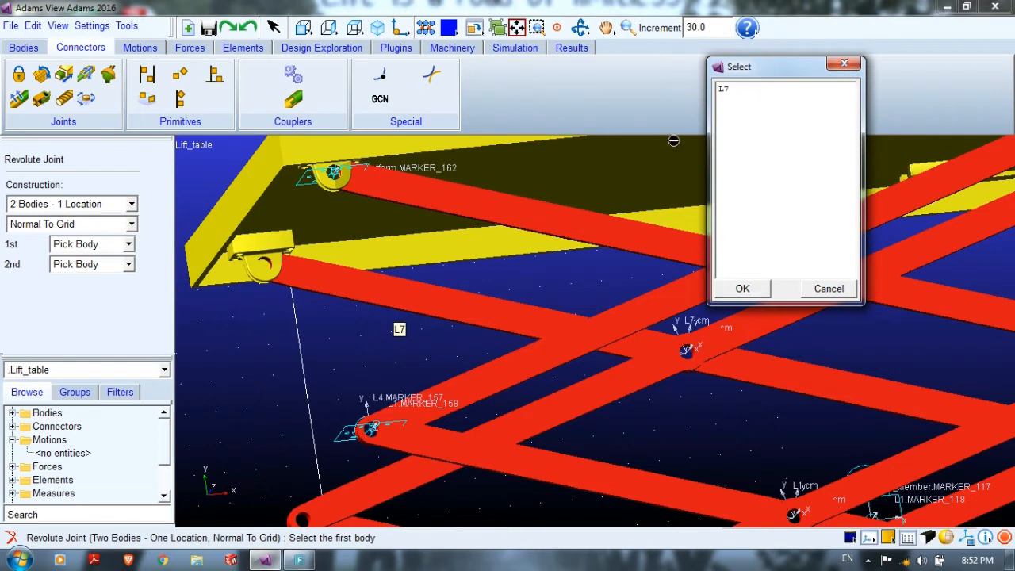
click(725, 87)
click(733, 286)
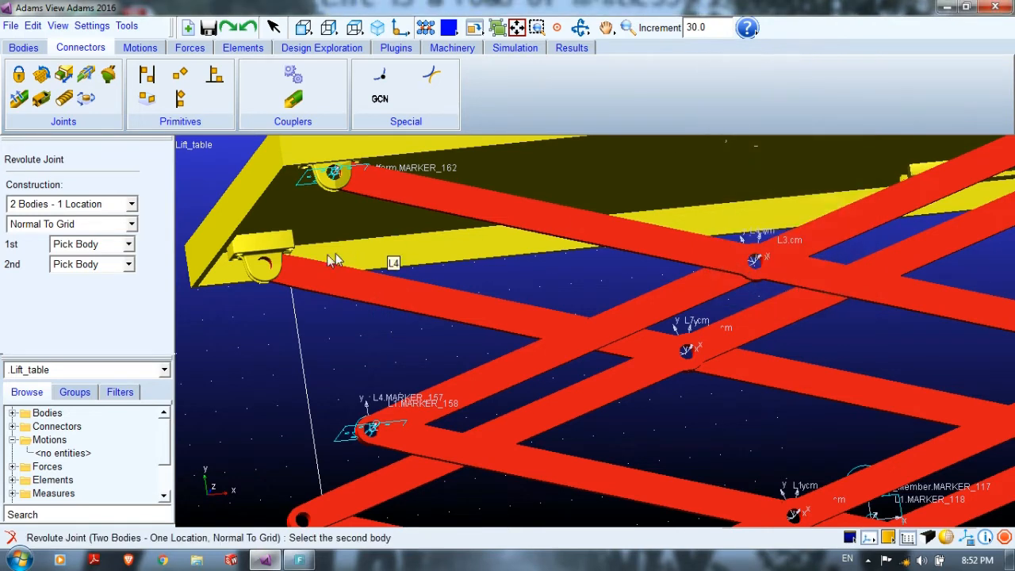
right_click(277, 247)
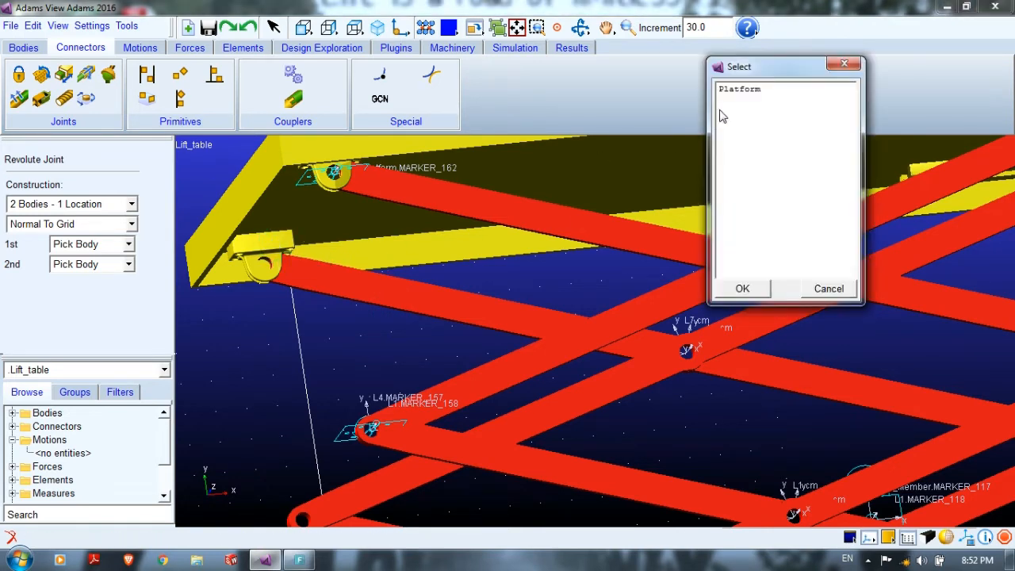
click(745, 89)
click(740, 288)
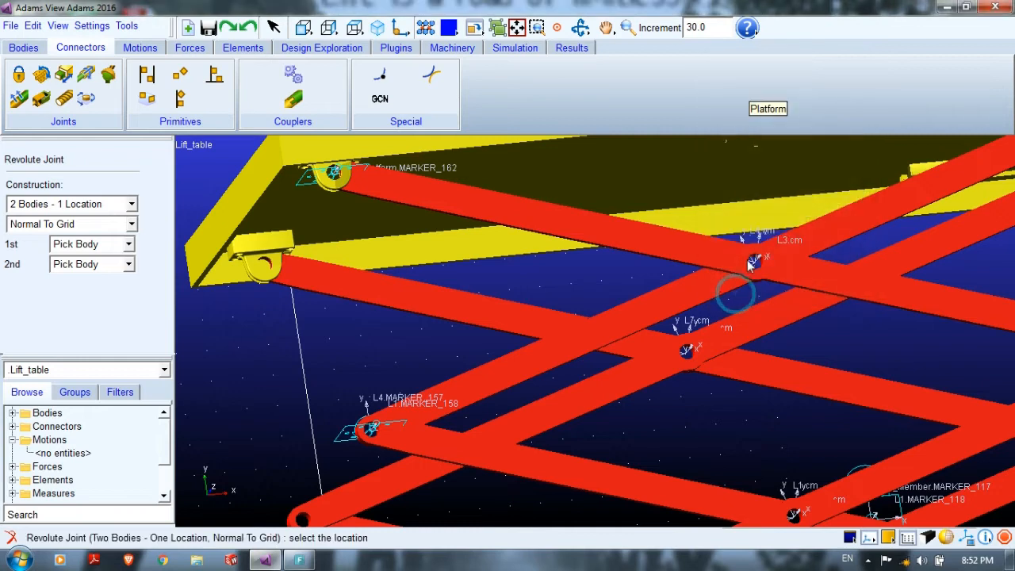
right_click(270, 272)
click(773, 90)
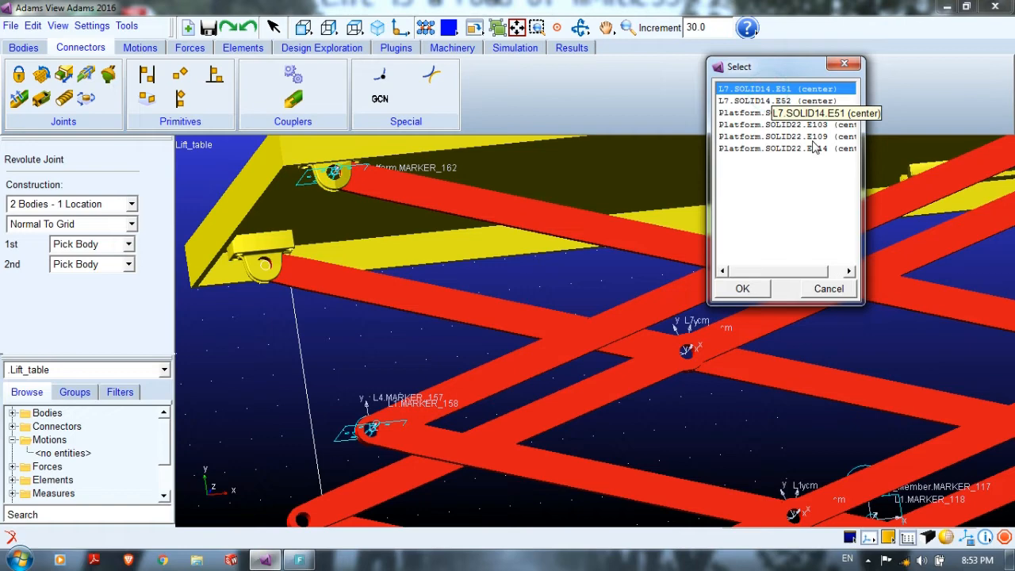
click(742, 288)
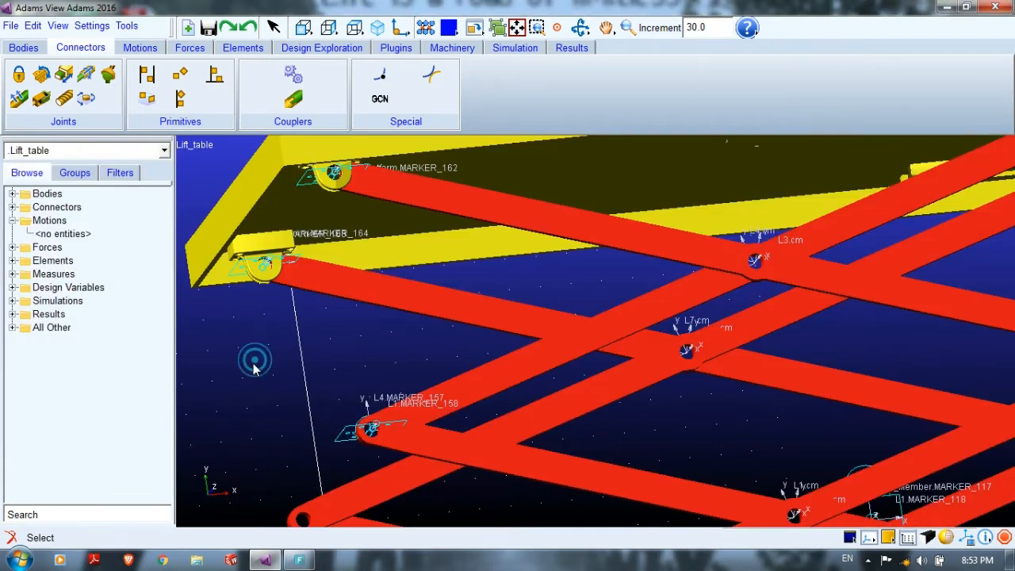
Step: Create a revolute joint between links L6 and L8, normal to grid, at the shared end hole centre L8.SOLID16.E51
key(r)
drag(633, 334, 655, 347)
key(t)
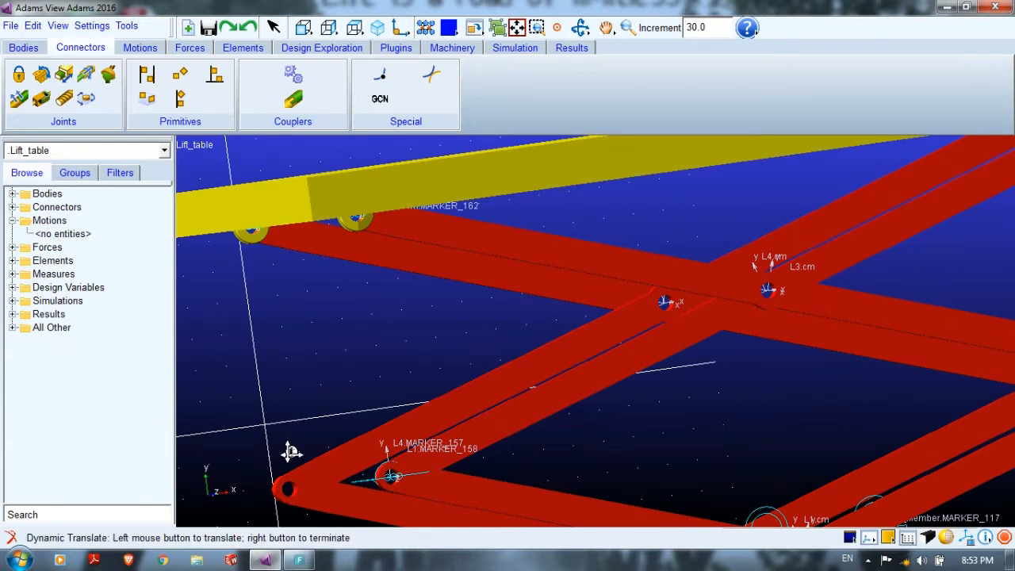
drag(287, 451, 419, 238)
key(r)
drag(429, 356, 406, 269)
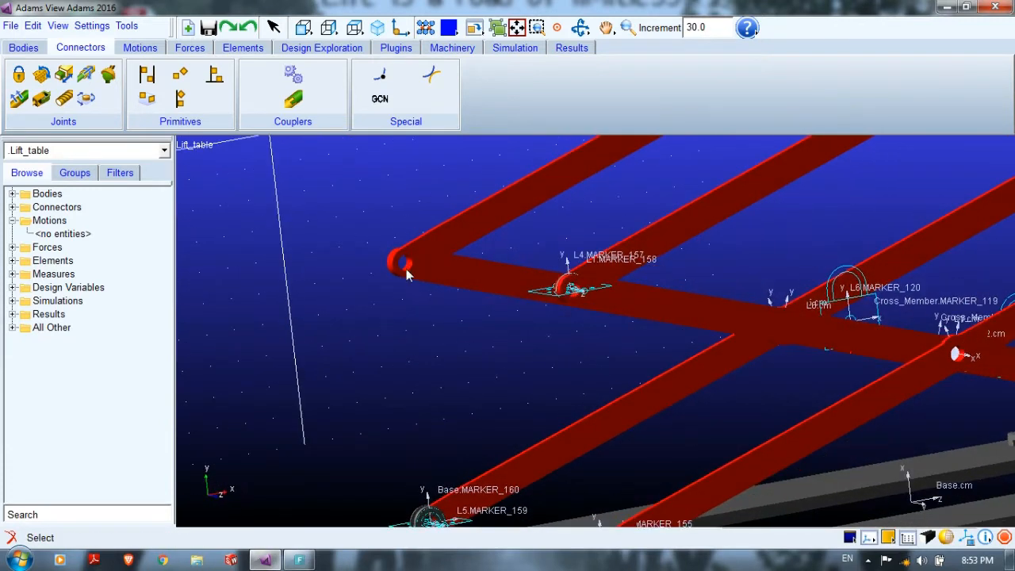
click(19, 73)
right_click(481, 276)
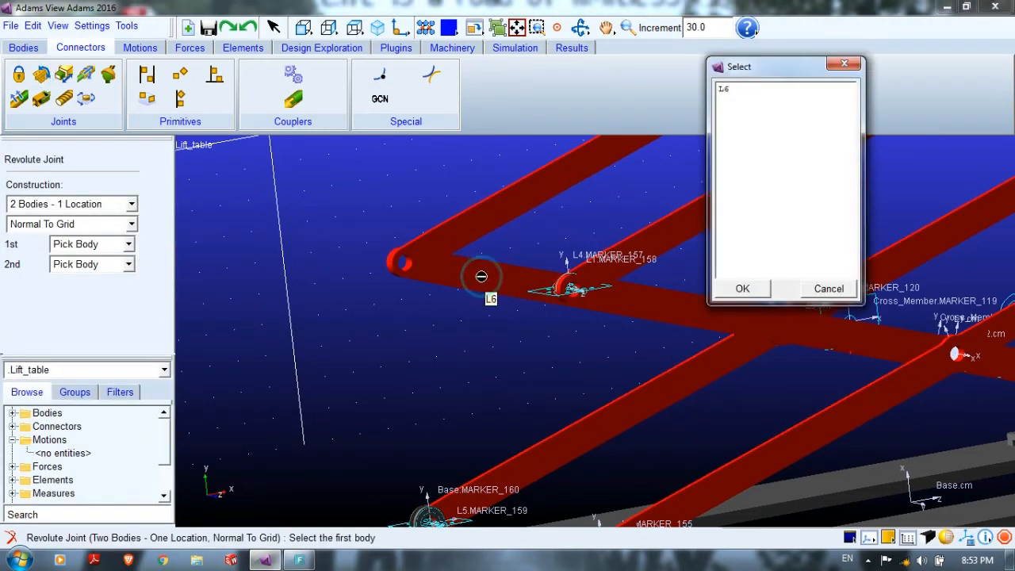
click(735, 289)
right_click(560, 183)
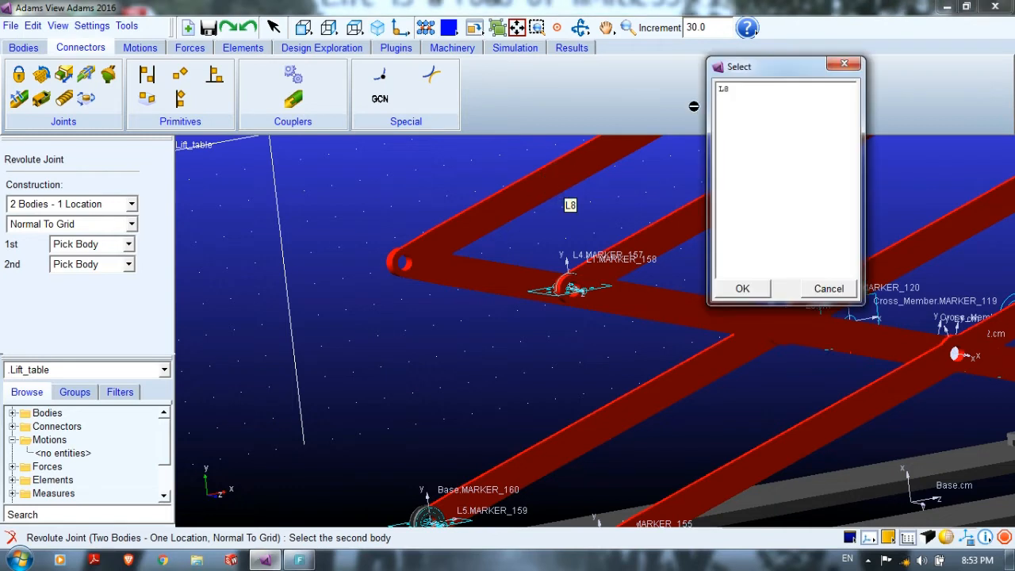
click(723, 88)
click(742, 291)
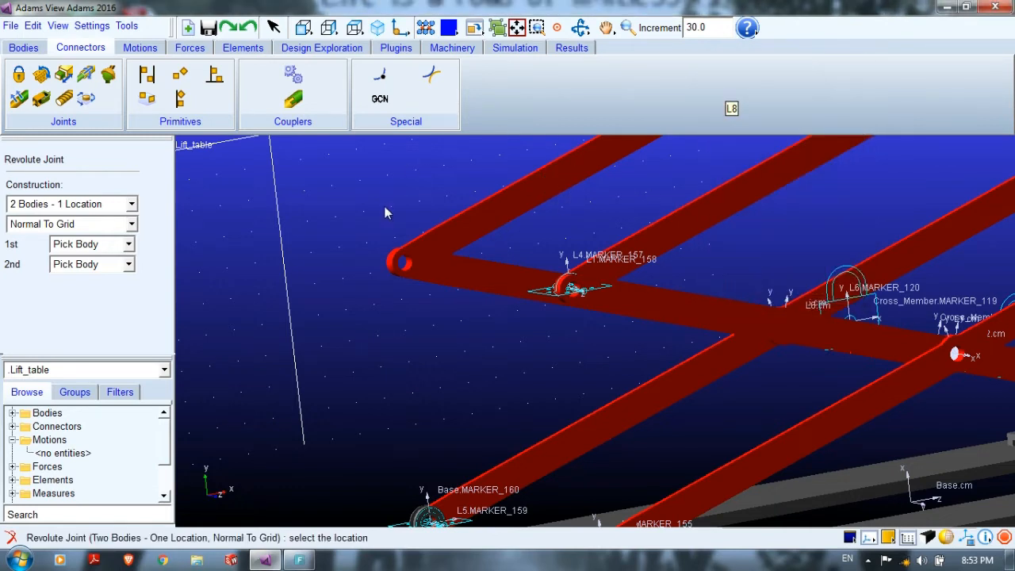
right_click(398, 261)
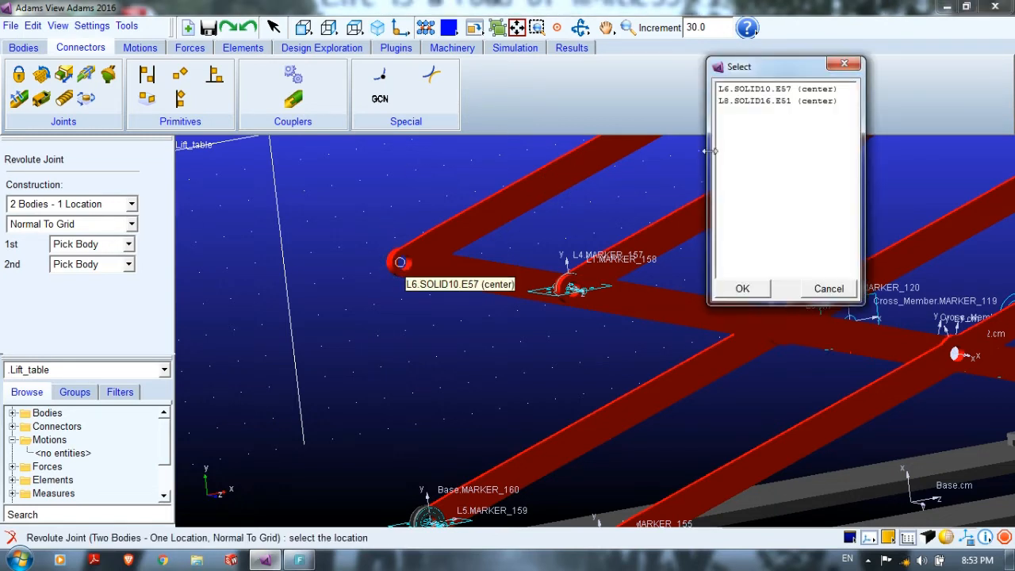
click(770, 101)
click(742, 290)
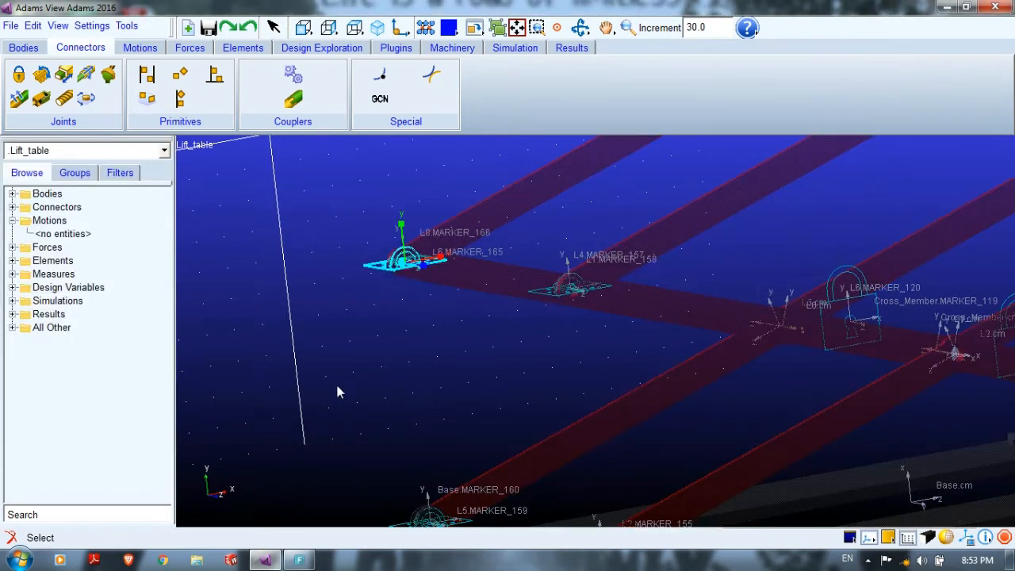
Step: Examine the link end holes above the hydraulic cylinder on the slider side of the scissor frame
key(t)
drag(694, 363, 539, 394)
key(r)
drag(465, 386, 544, 411)
key(t)
drag(771, 283, 250, 270)
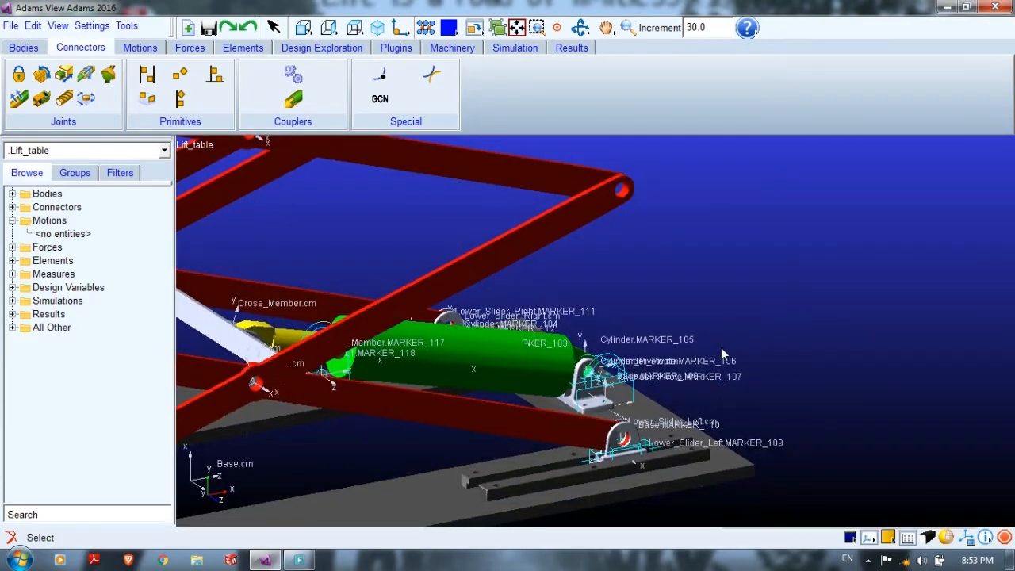
key(r)
drag(687, 340, 556, 302)
key(t)
drag(720, 203, 580, 338)
key(r)
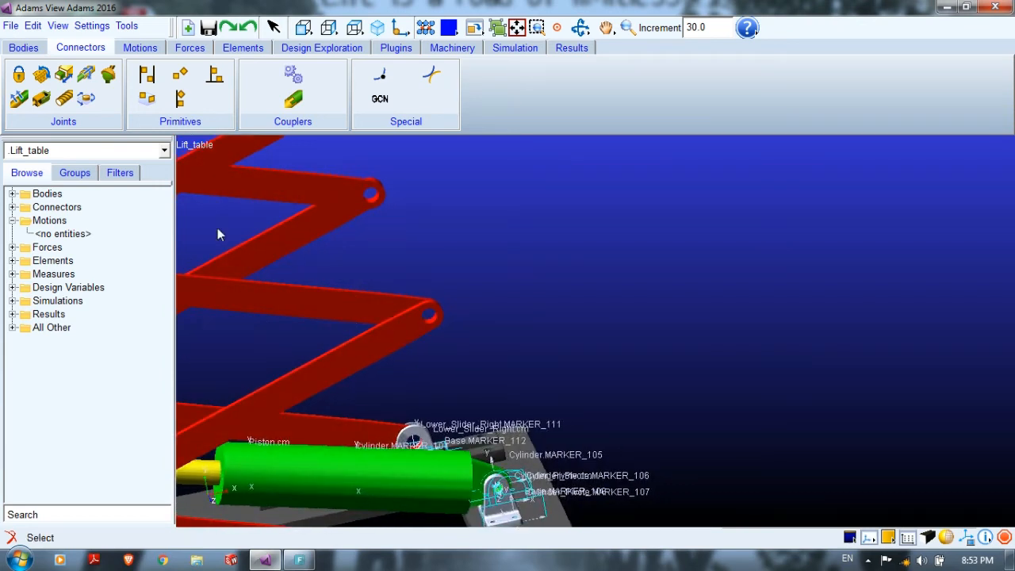
click(41, 73)
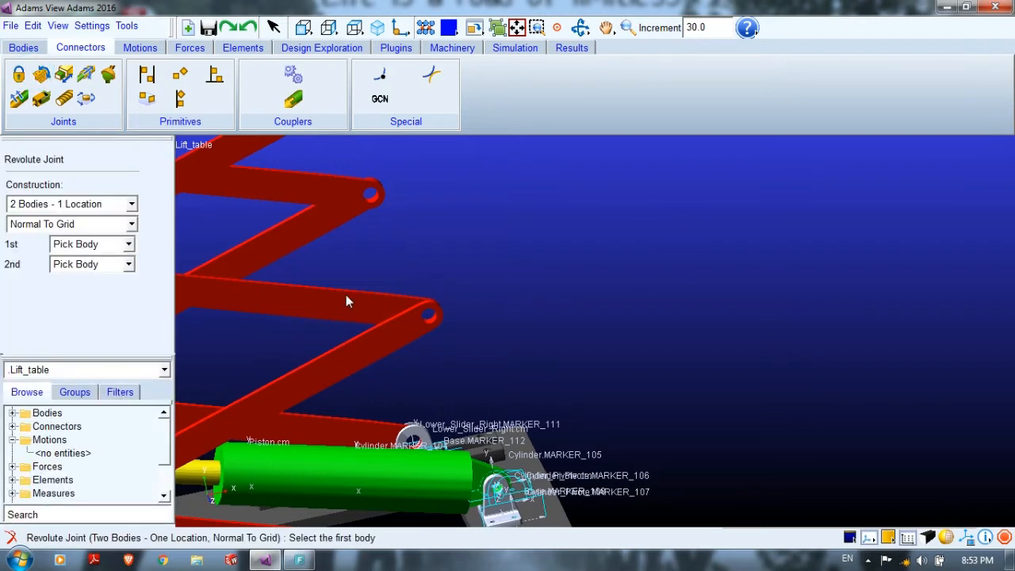
right_click(327, 303)
click(723, 89)
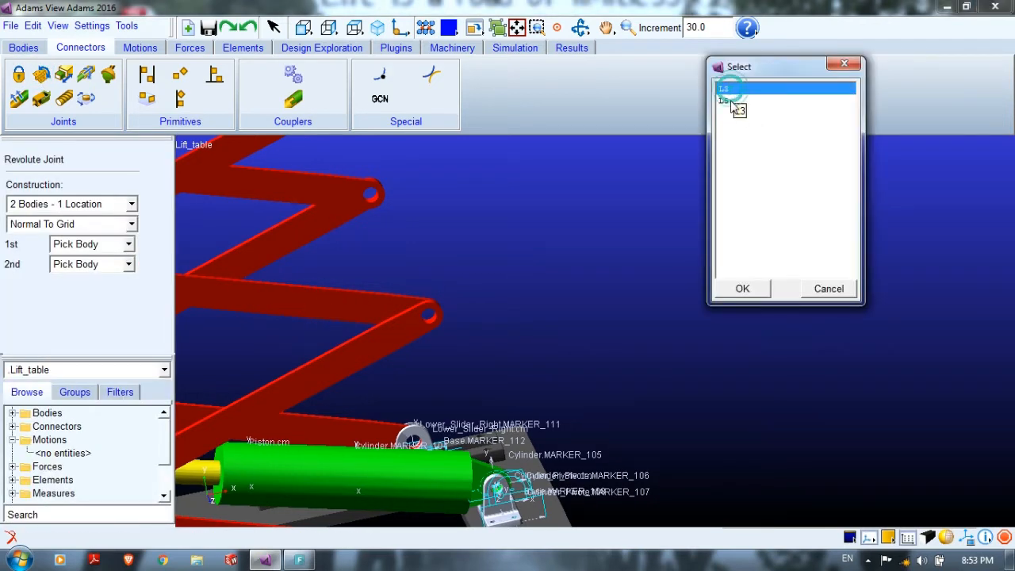
click(759, 288)
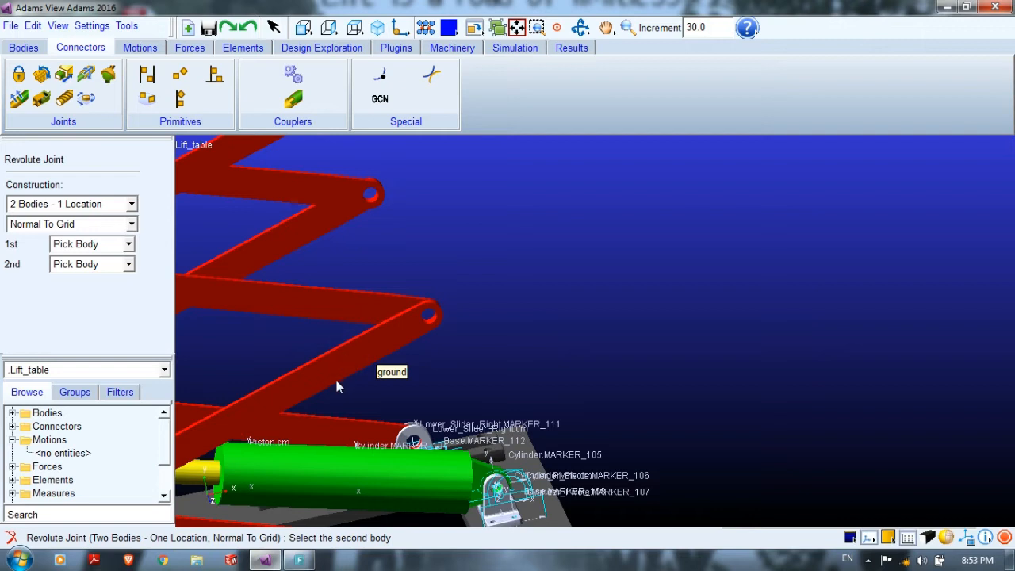
right_click(316, 398)
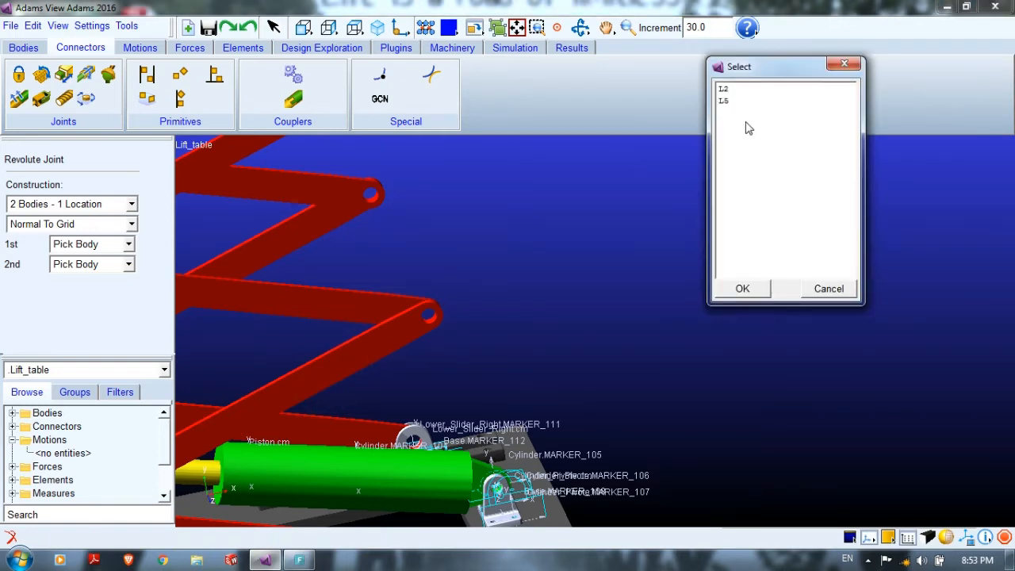
click(733, 101)
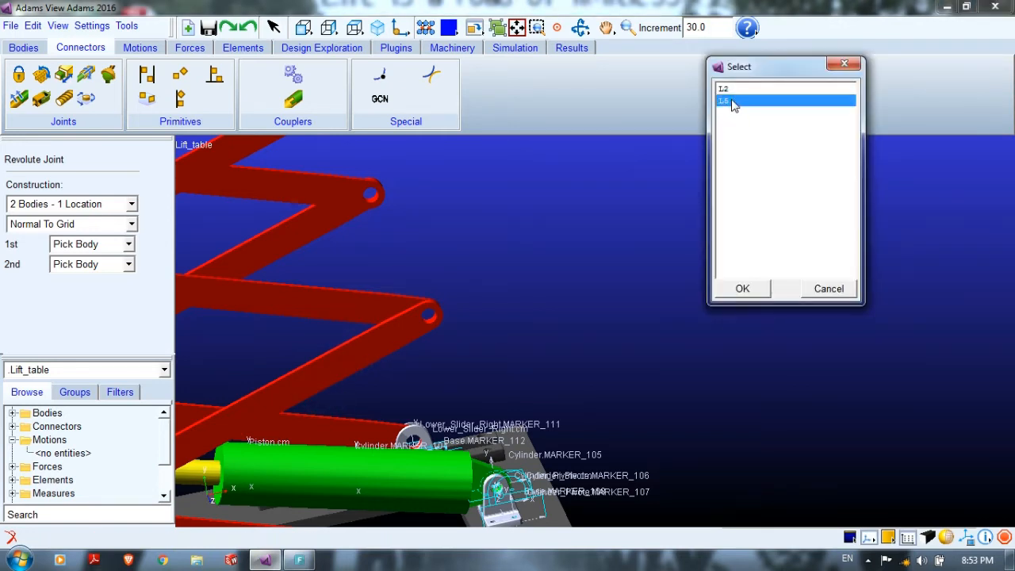
click(826, 290)
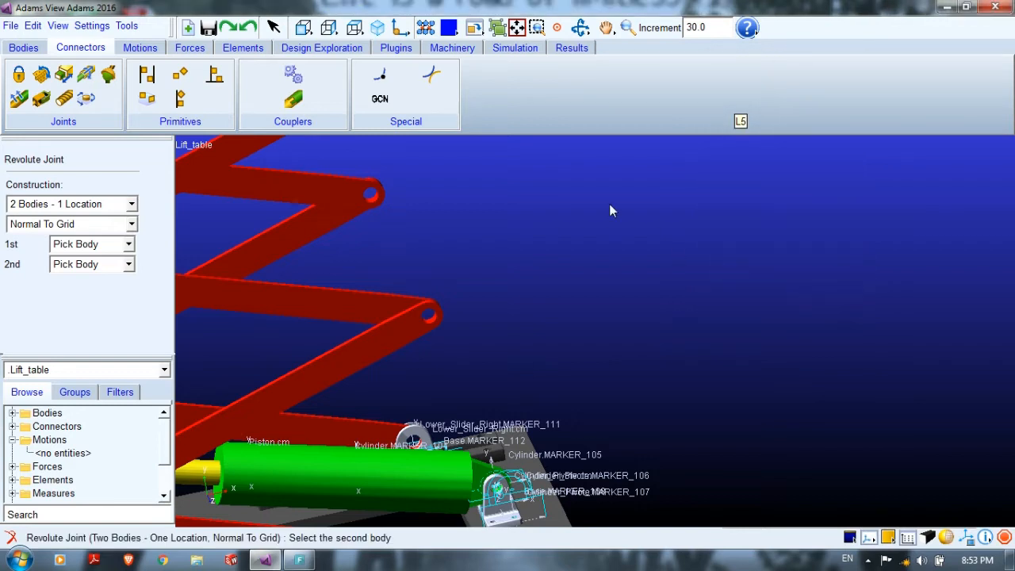
click(282, 48)
click(273, 27)
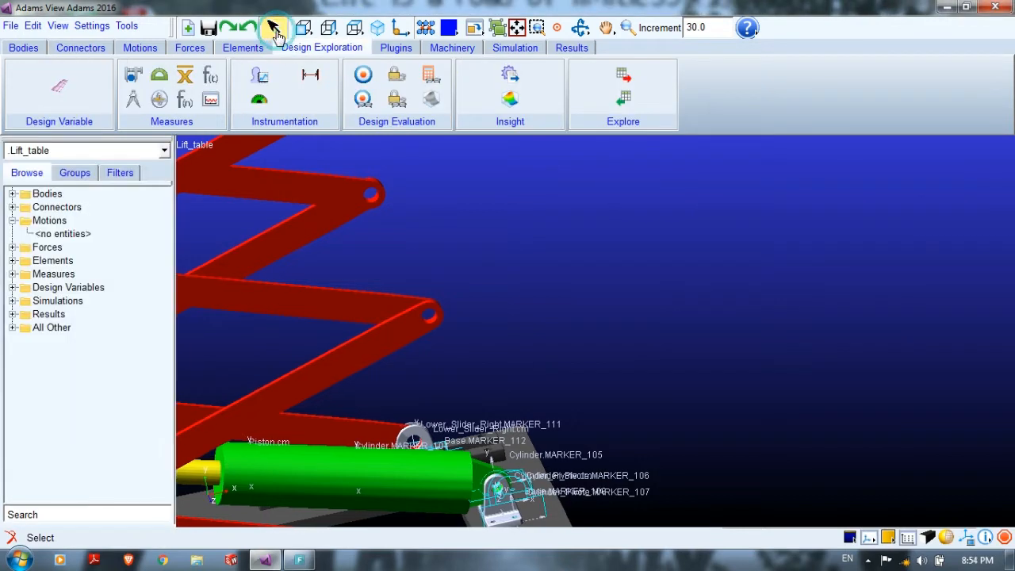
Step: Create a revolute joint between links L3 and L2, normal to grid, at the shared end hole centre L2.SOLID12.E49
click(96, 49)
click(42, 74)
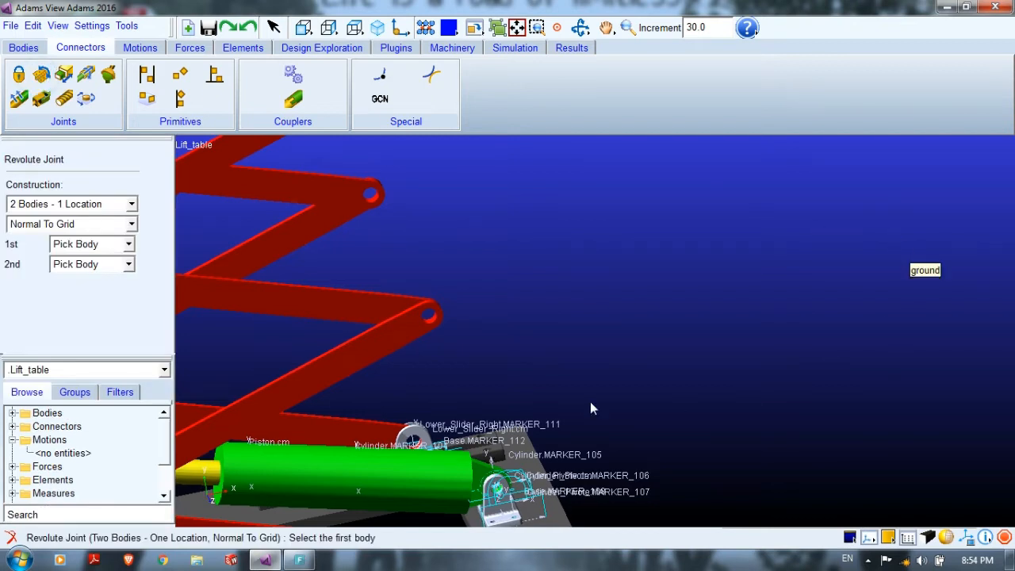
click(429, 319)
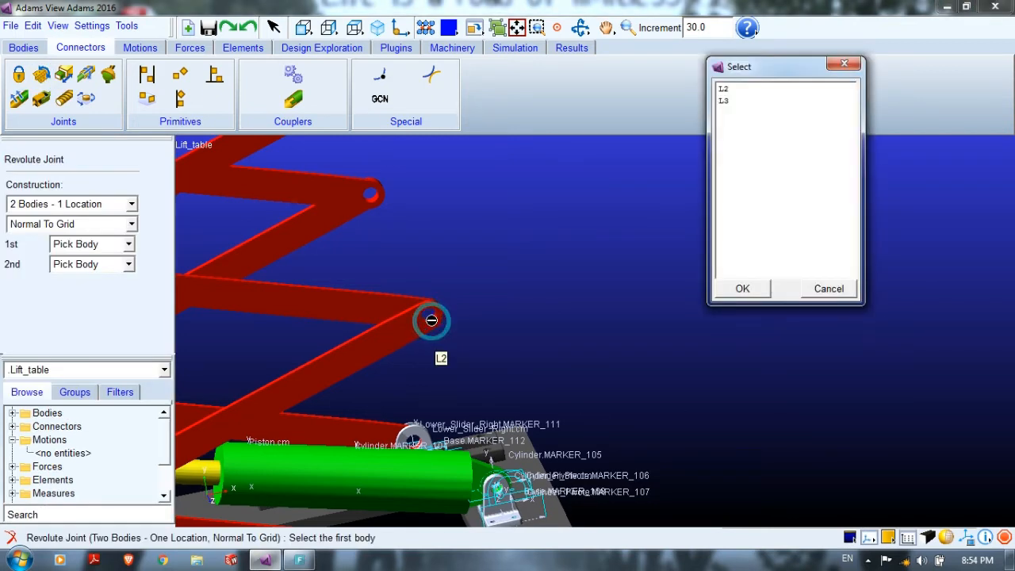
click(739, 102)
click(757, 288)
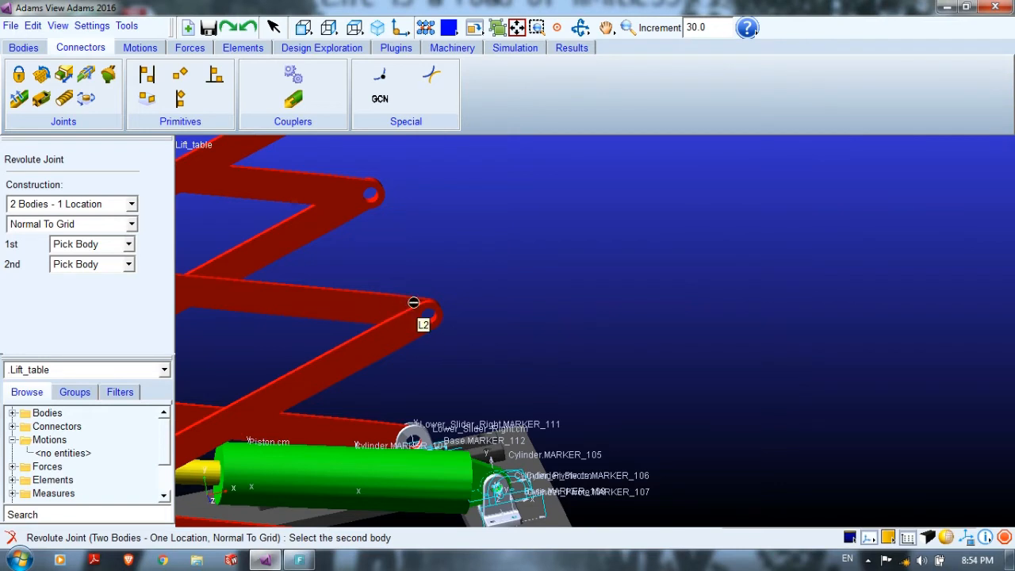
click(414, 306)
click(725, 89)
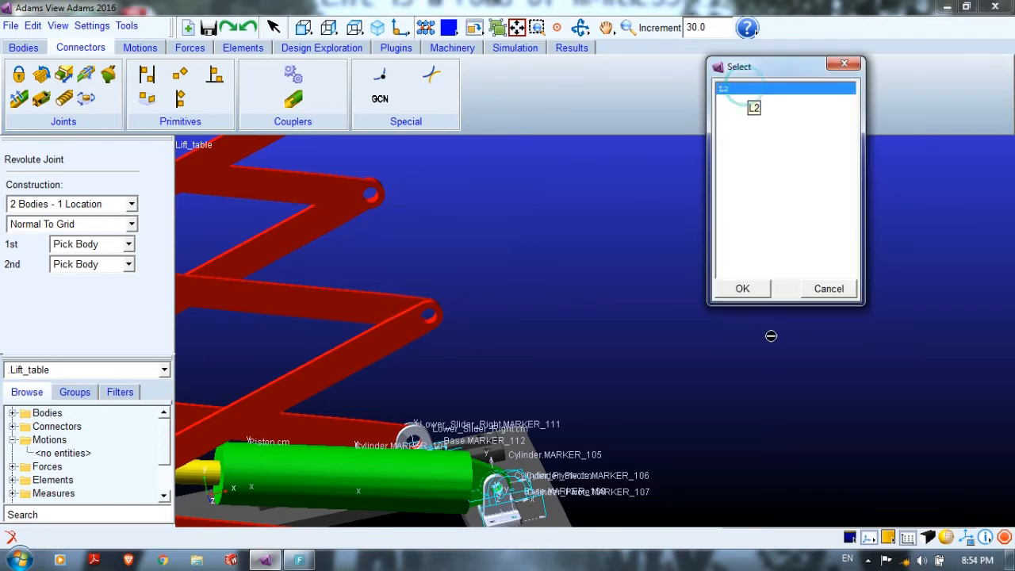
click(759, 290)
click(429, 321)
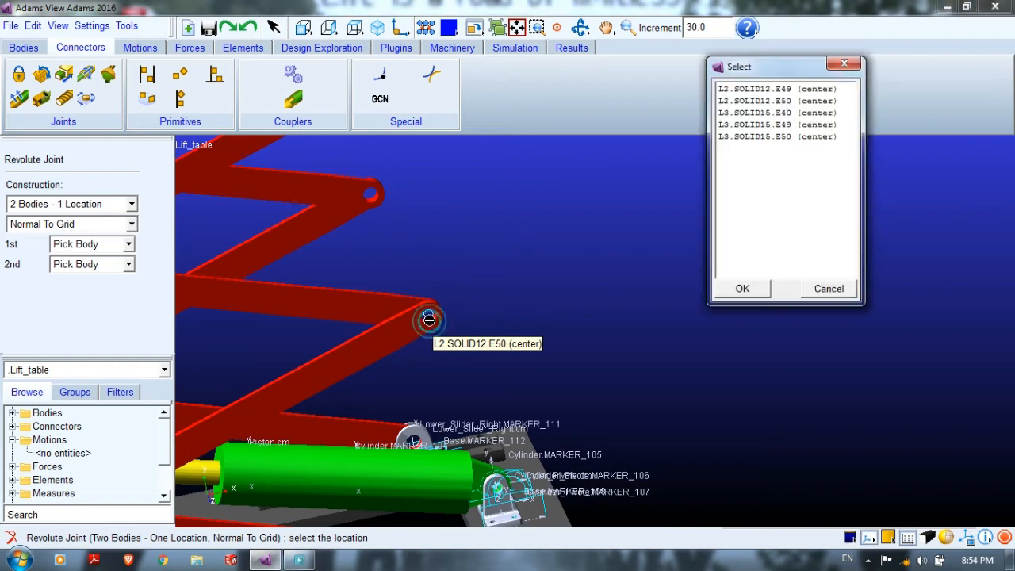
click(741, 101)
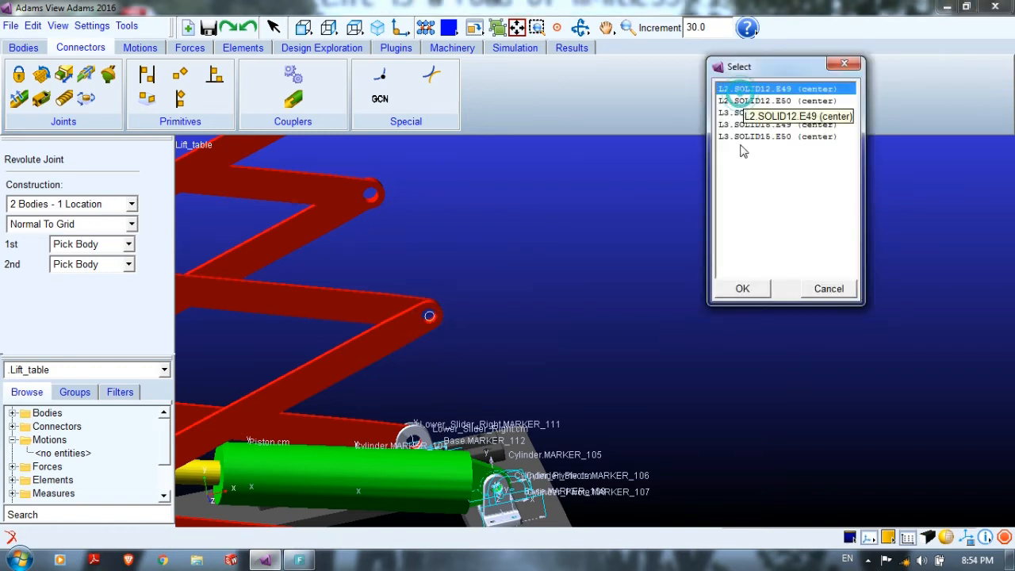
click(742, 289)
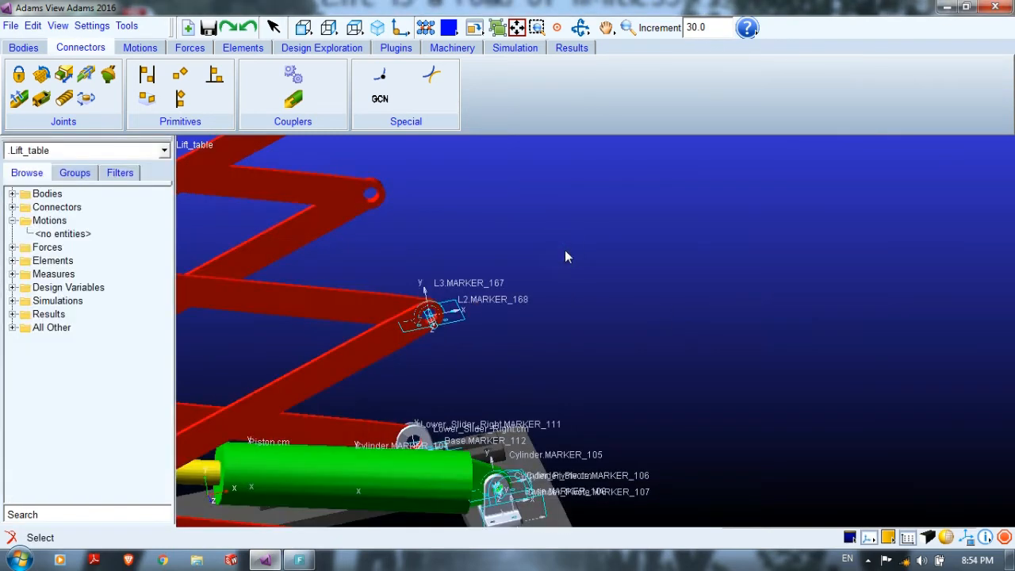
Step: Create a revolute joint between links L5 and L7, normal to grid, at the centre of their shared end hole
key(r)
drag(612, 272, 553, 269)
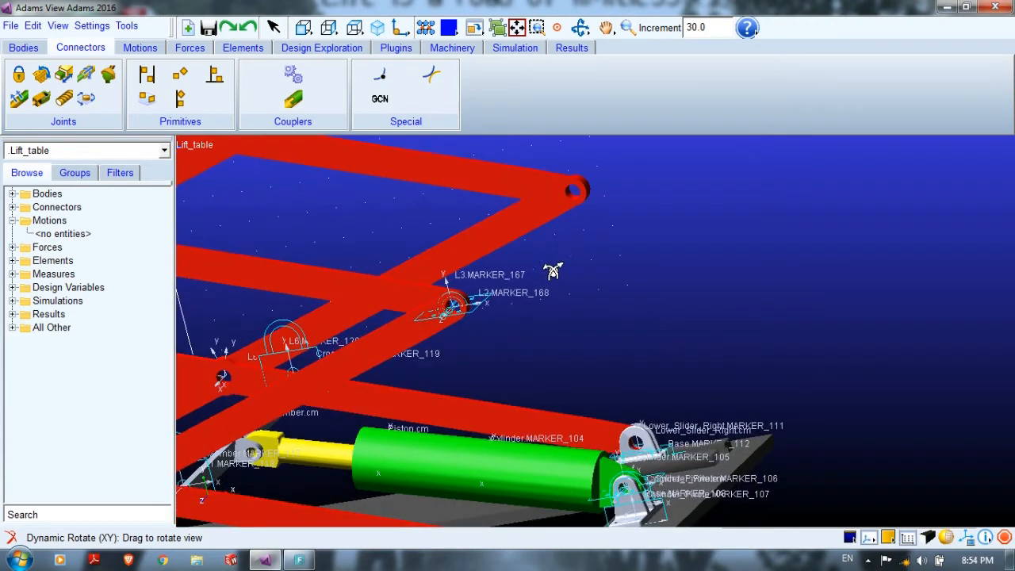
key(t)
drag(721, 235, 502, 331)
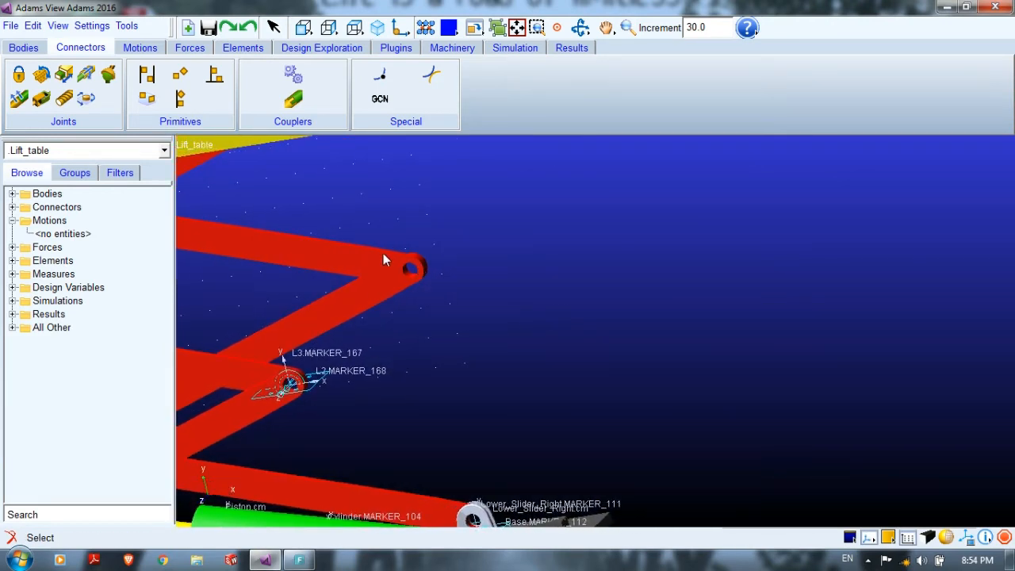
click(41, 74)
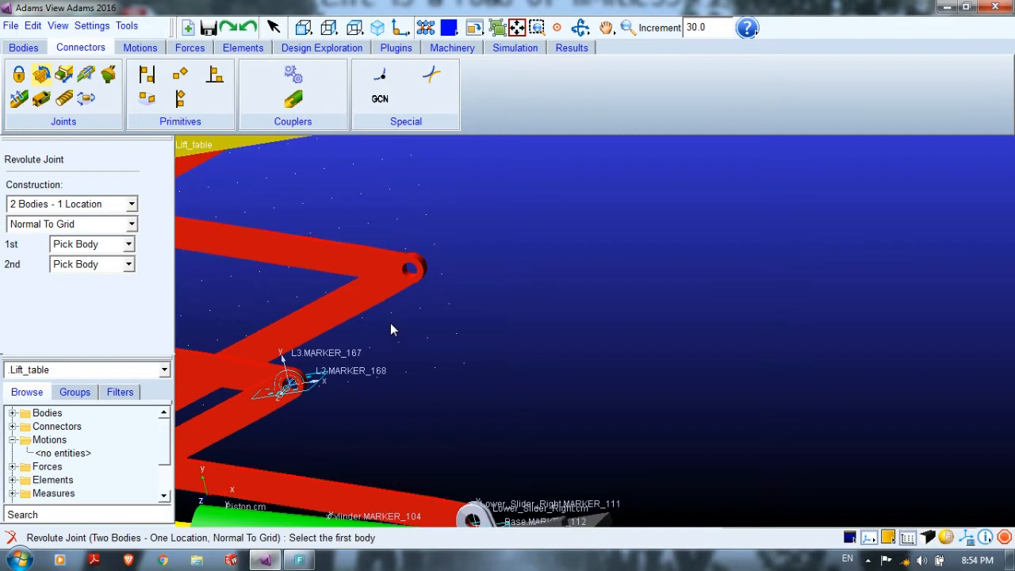
right_click(395, 290)
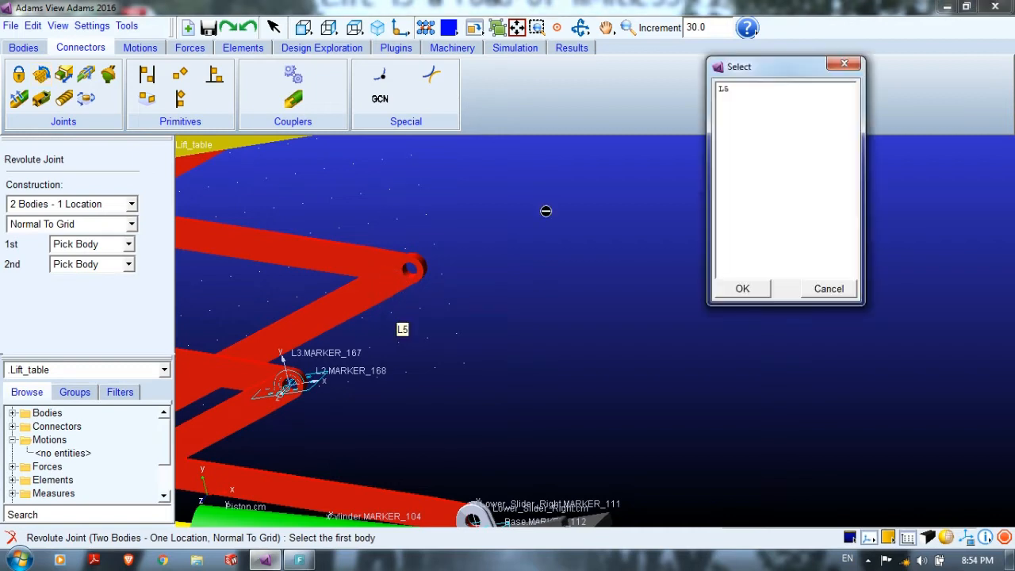
click(728, 89)
click(757, 289)
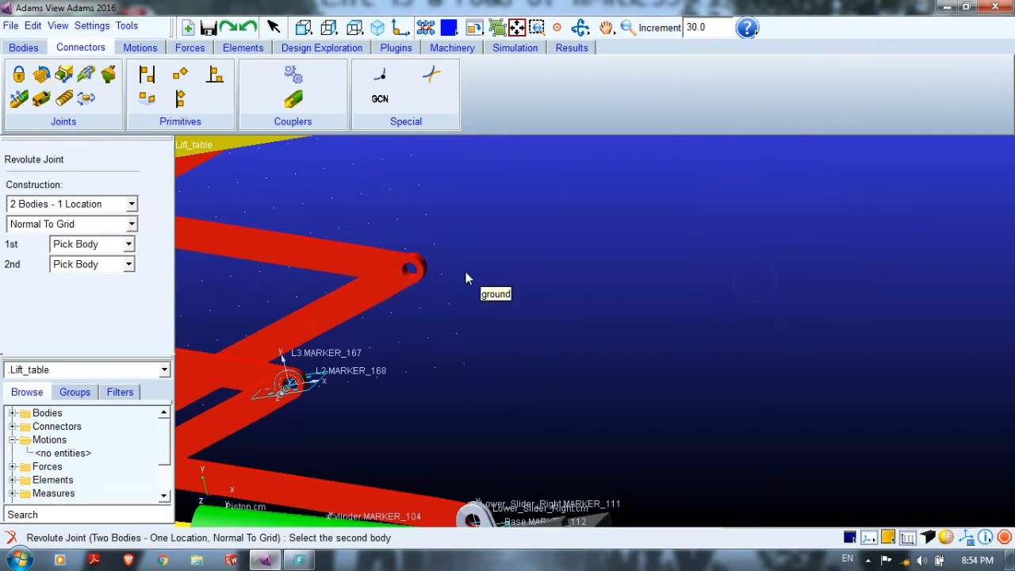
right_click(393, 266)
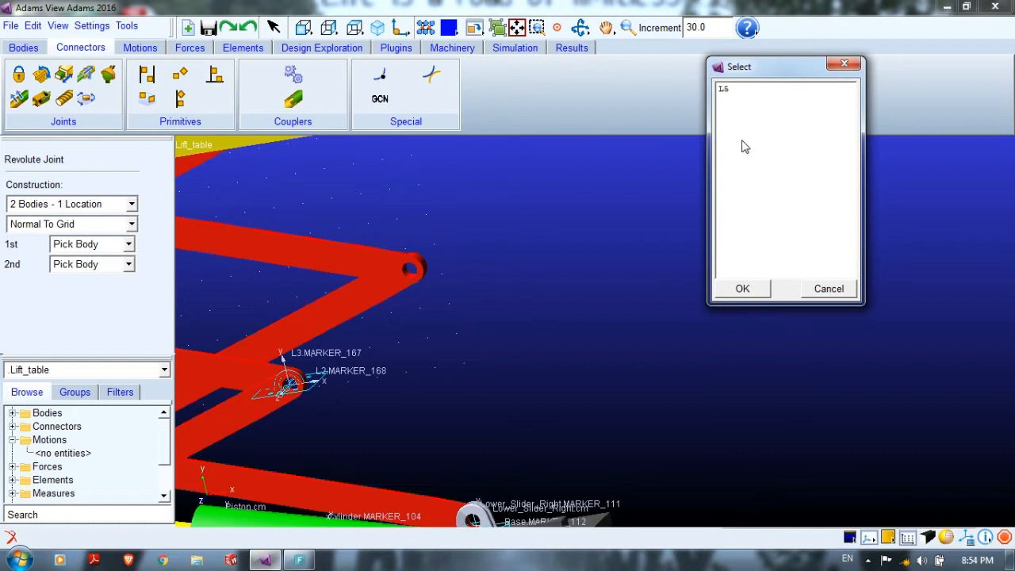
click(818, 292)
right_click(335, 255)
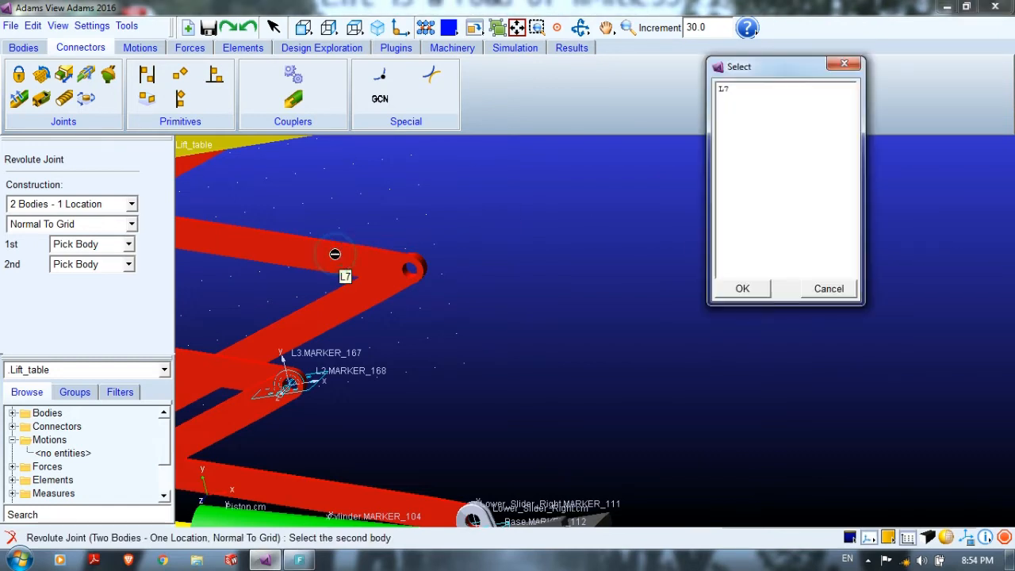
click(720, 89)
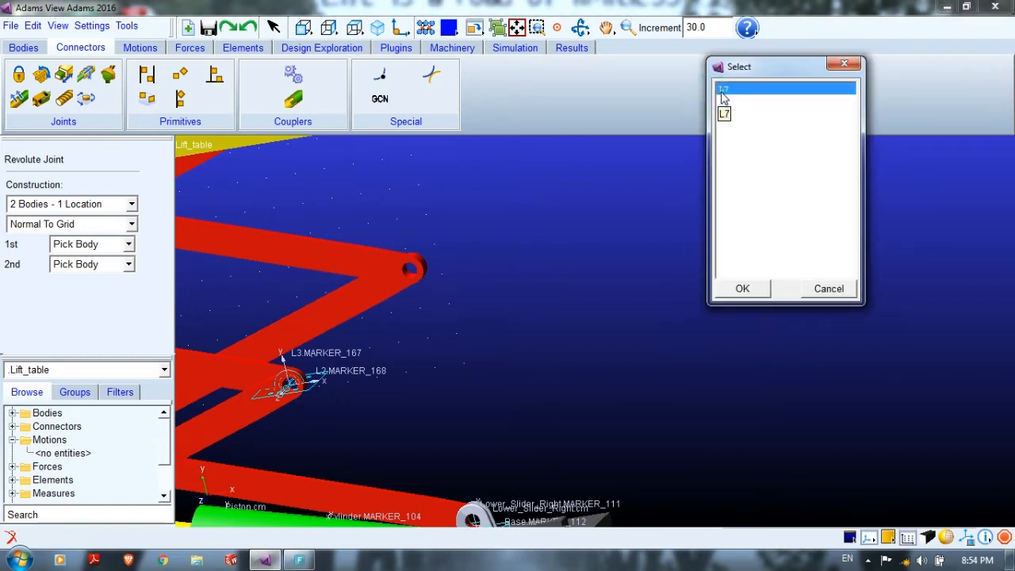
click(742, 289)
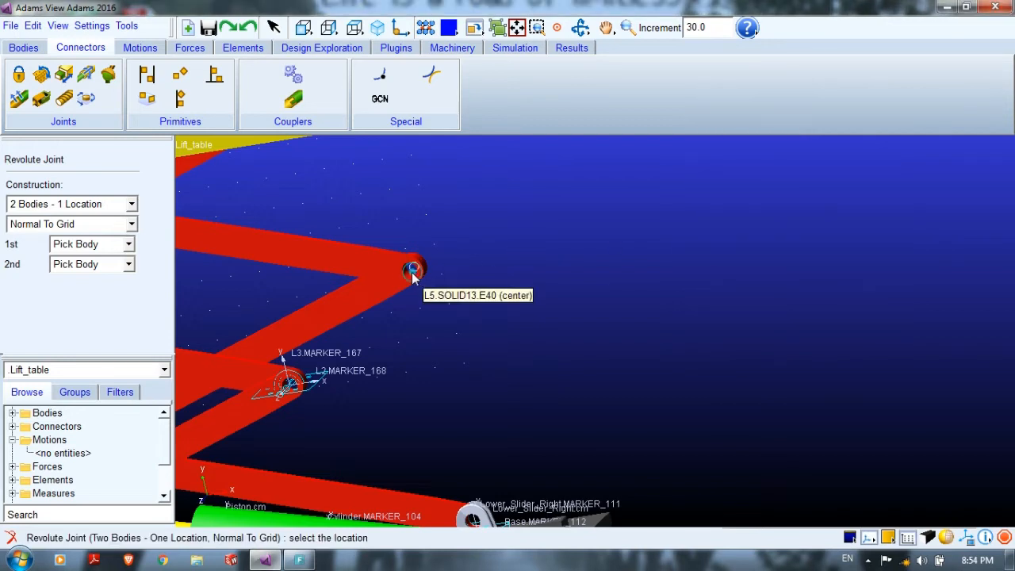
click(413, 272)
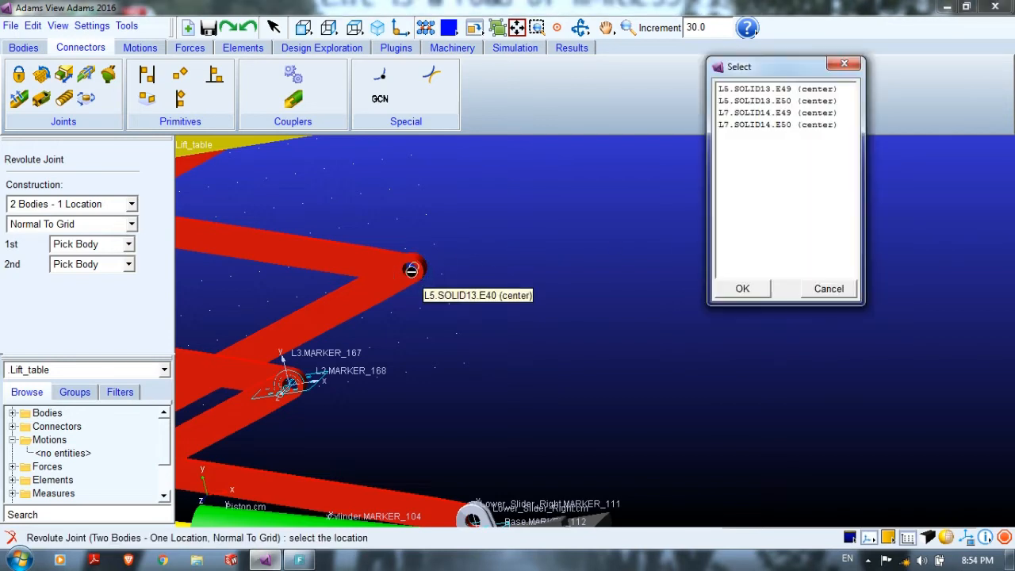
click(762, 288)
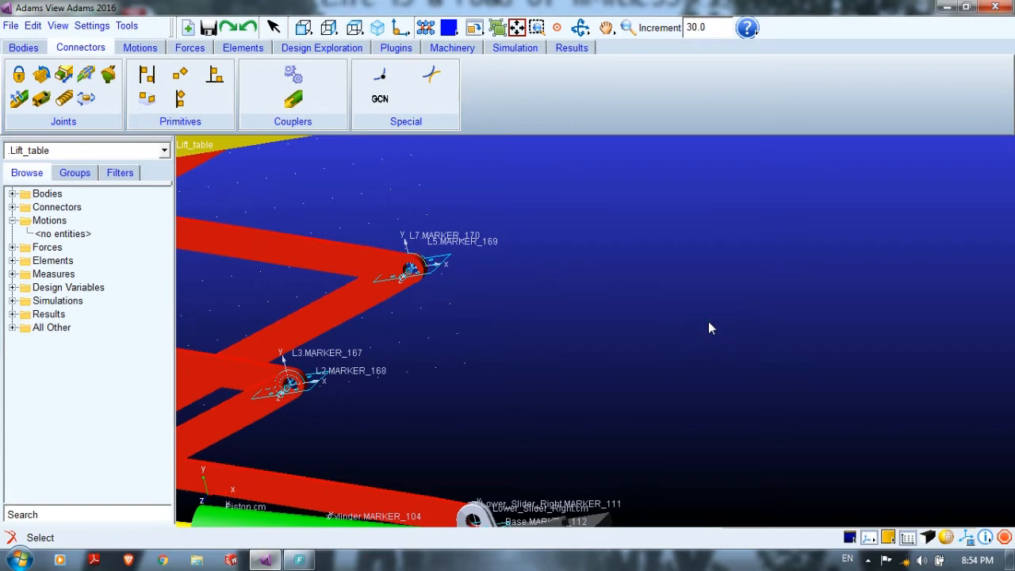
Step: Examine the link ends at the base and platform slider brackets and the link crossings between them
key(t)
drag(449, 317, 670, 333)
key(r)
key(t)
drag(673, 453, 587, 230)
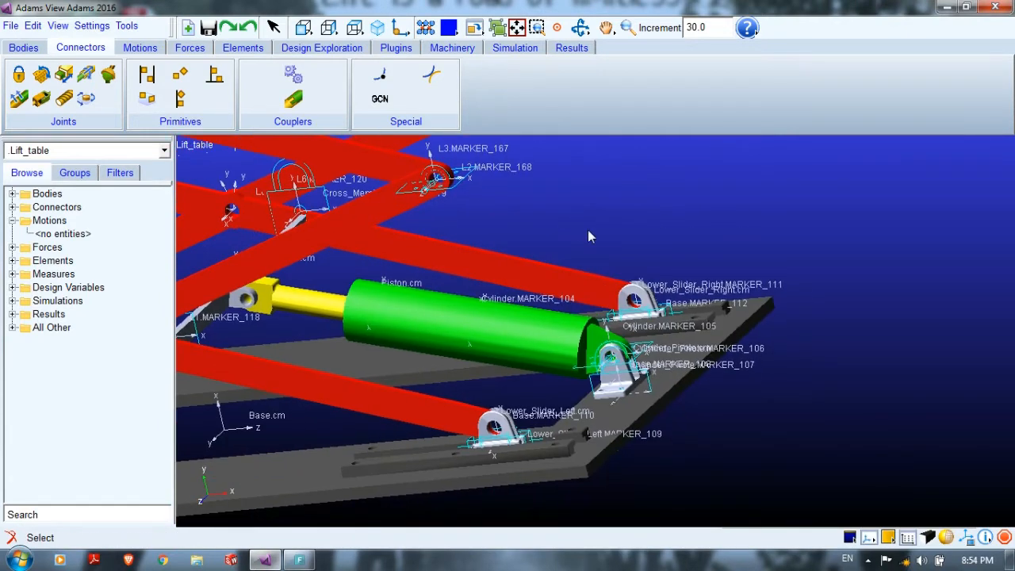
key(r)
drag(764, 193, 606, 300)
key(t)
drag(540, 339, 559, 326)
key(r)
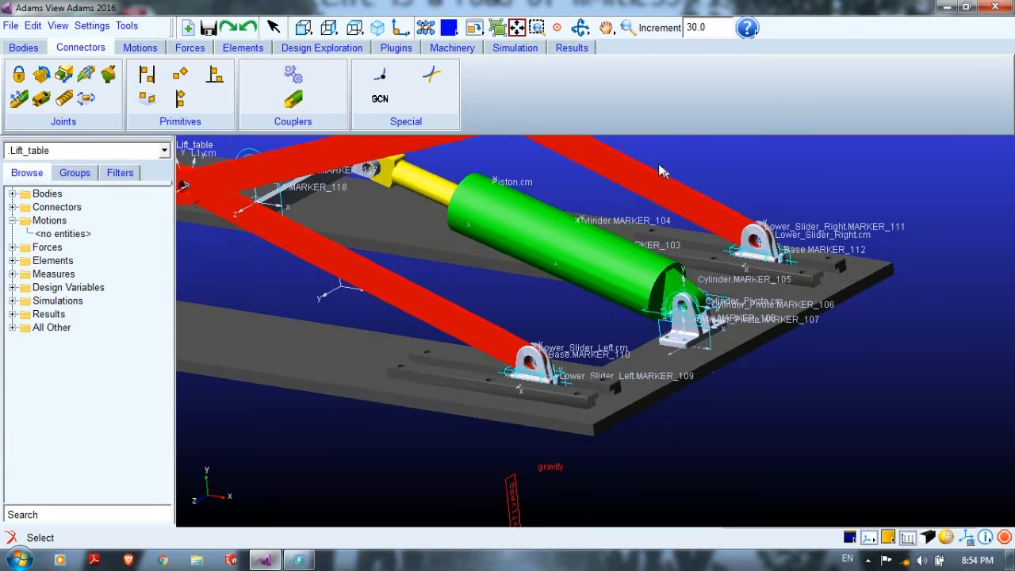
key(t)
drag(657, 218, 645, 439)
key(r)
drag(613, 297, 461, 248)
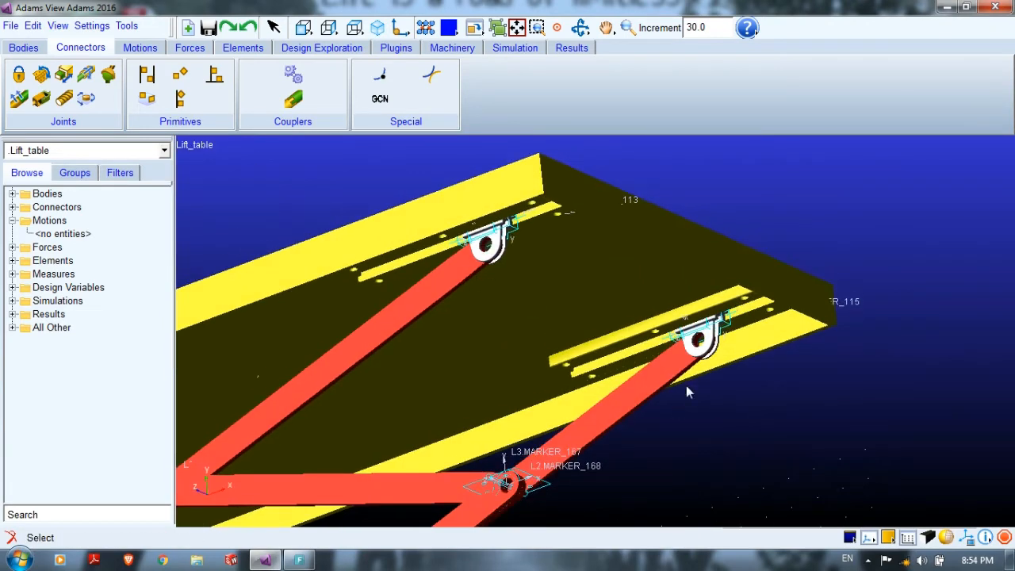
key(t)
drag(581, 487, 426, 494)
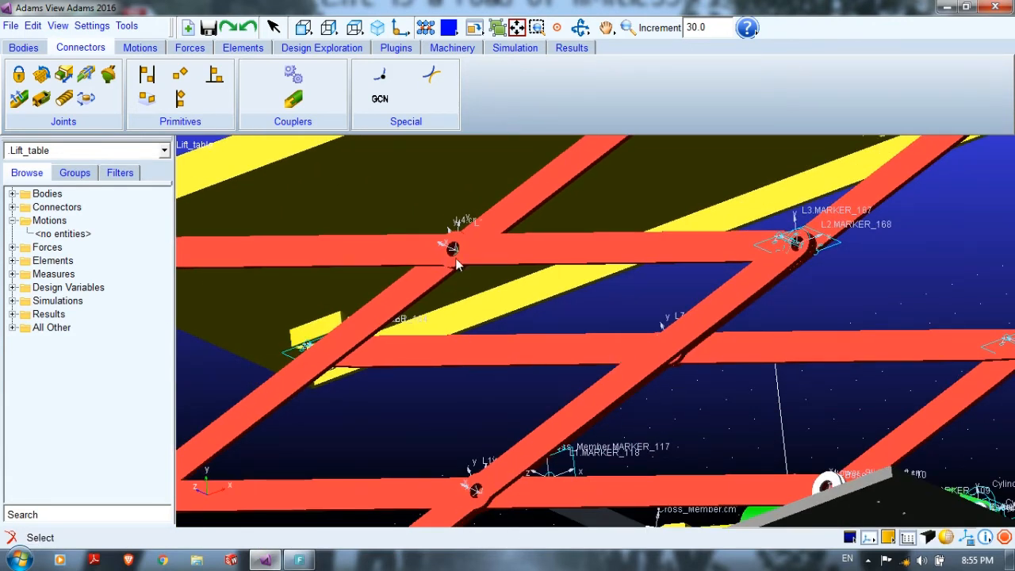
key(r)
drag(623, 471, 516, 356)
key(t)
key(r)
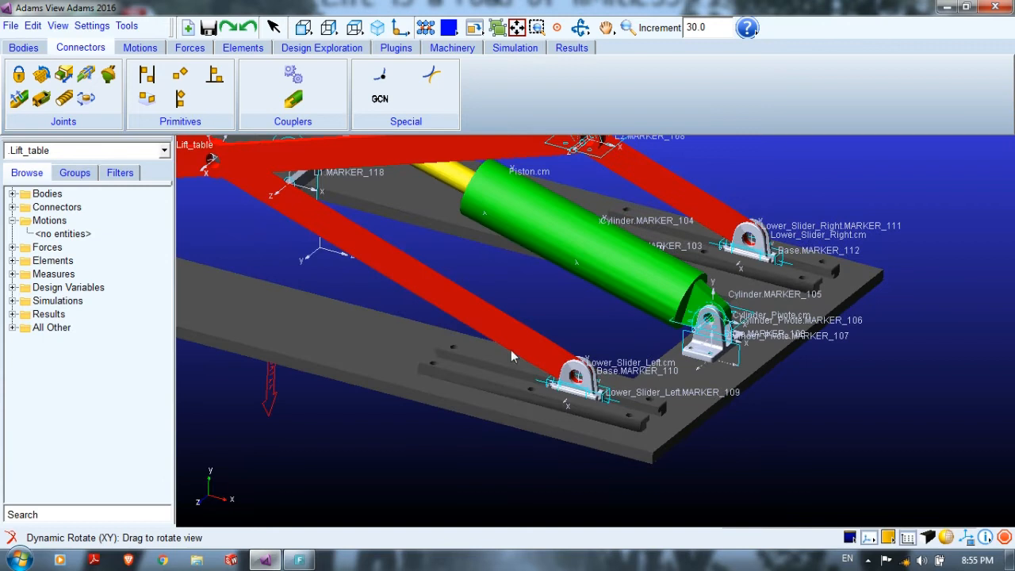
Step: Create an inline primitive joint between link L1 and Lower_Slider_Left at hole centre L1.SOLID11.E55, directed along the slider bracket's hole axis
click(181, 101)
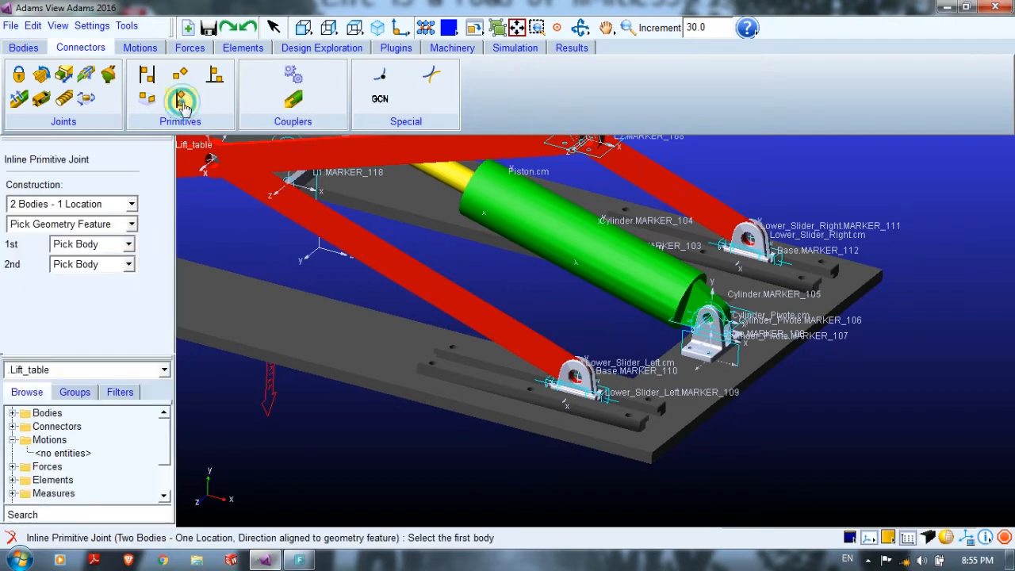
right_click(538, 358)
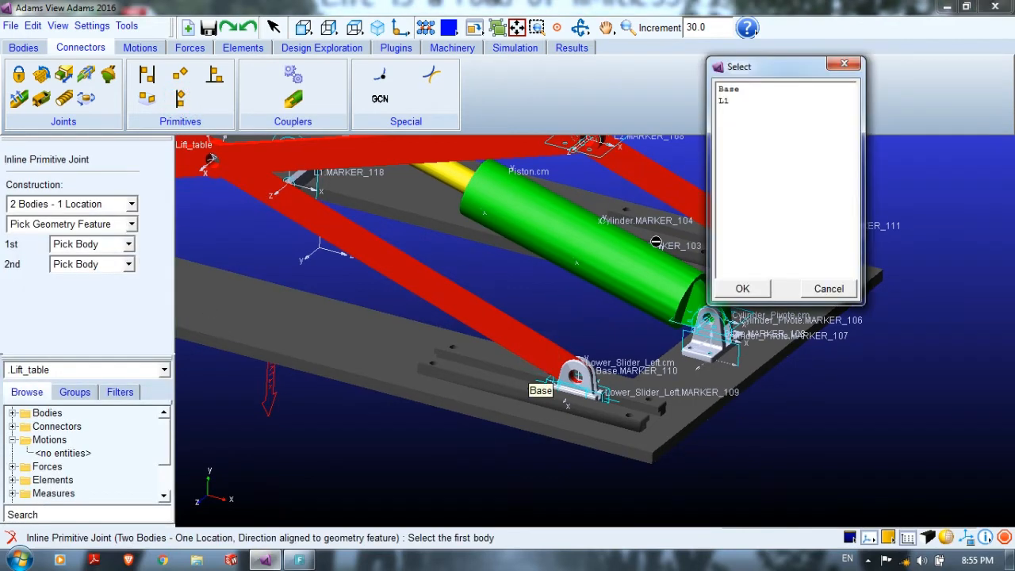
click(748, 101)
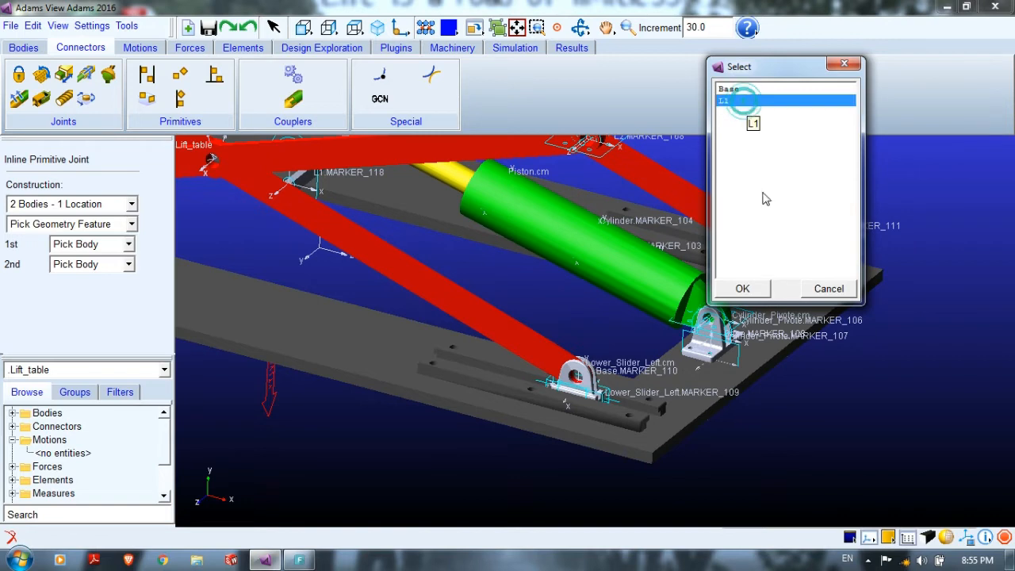
click(747, 290)
right_click(583, 377)
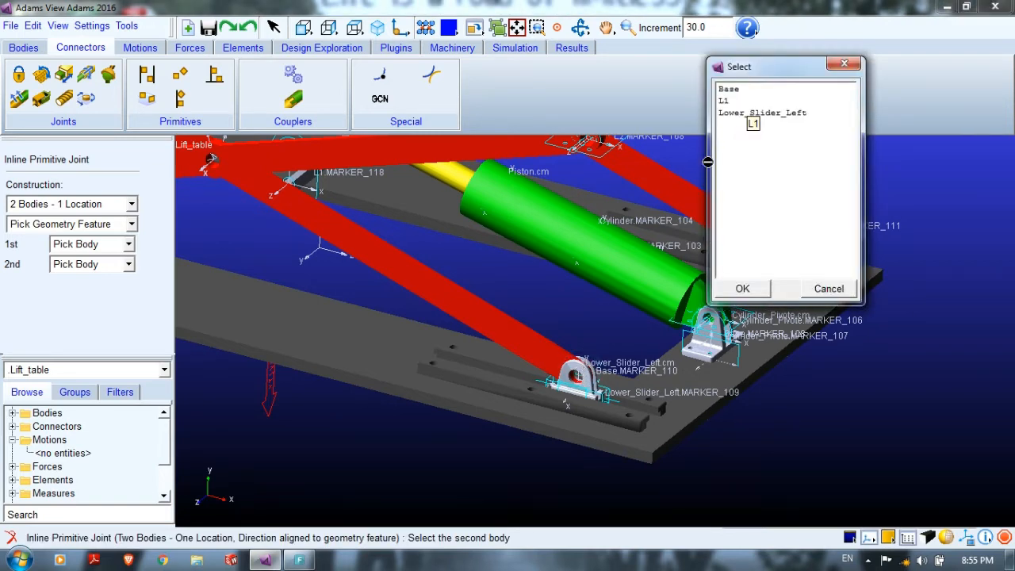
click(731, 115)
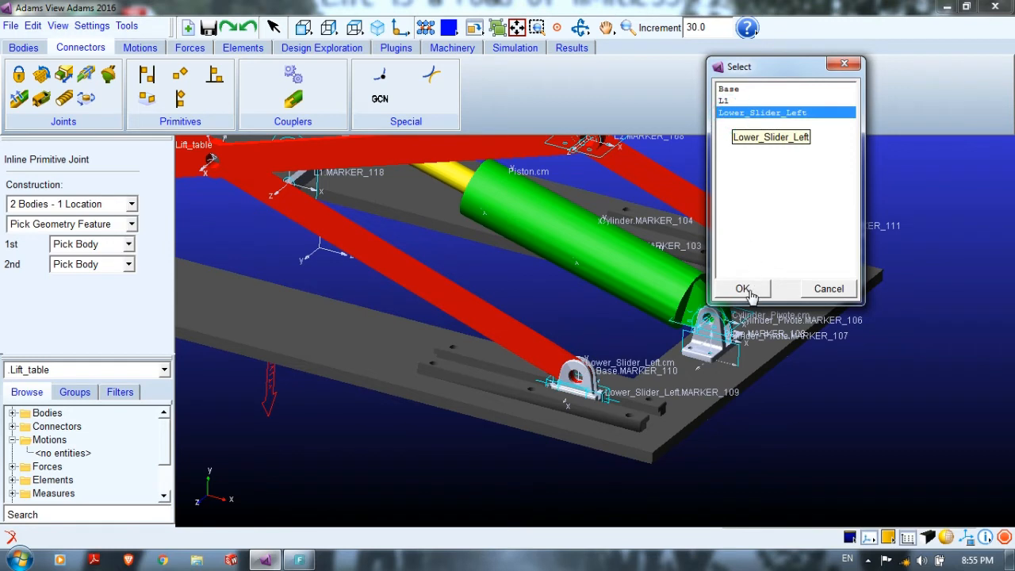
click(746, 288)
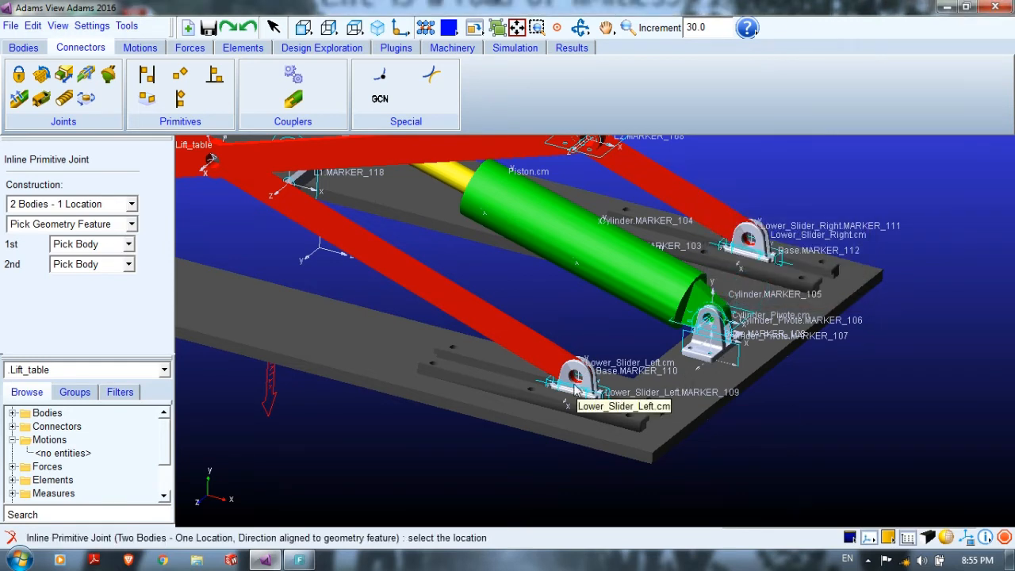
key(w)
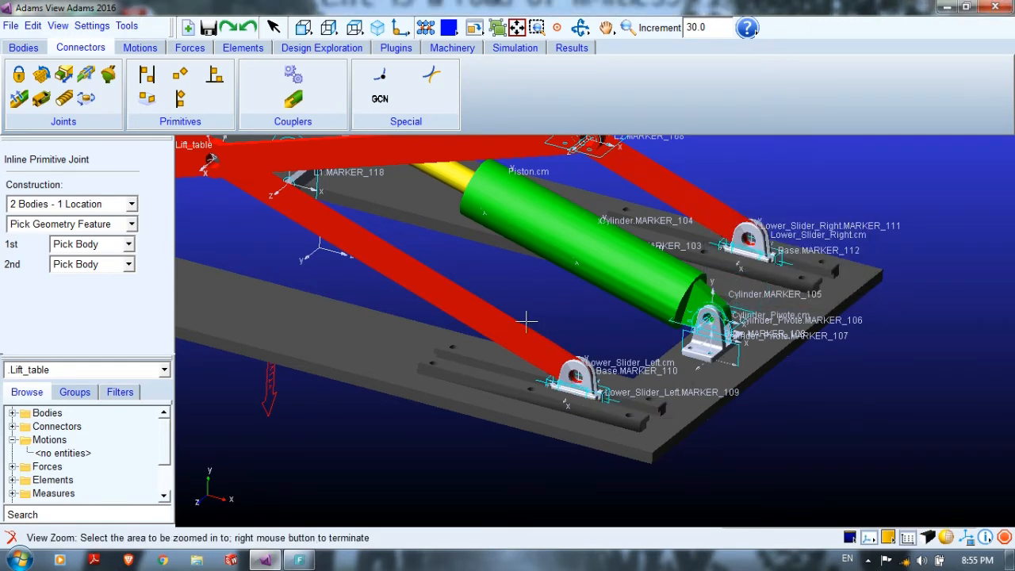
drag(497, 290, 682, 518)
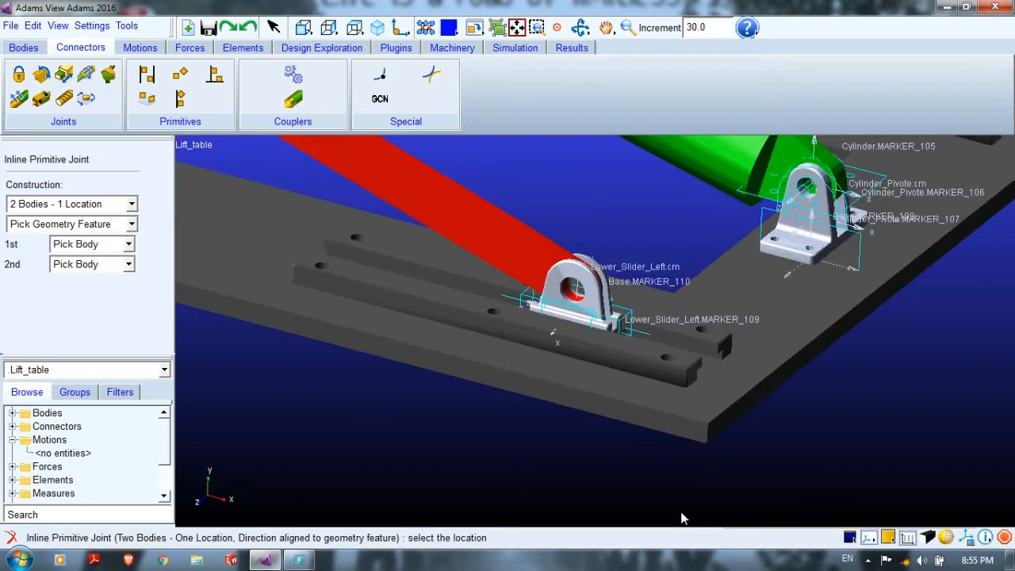
right_click(585, 289)
click(756, 91)
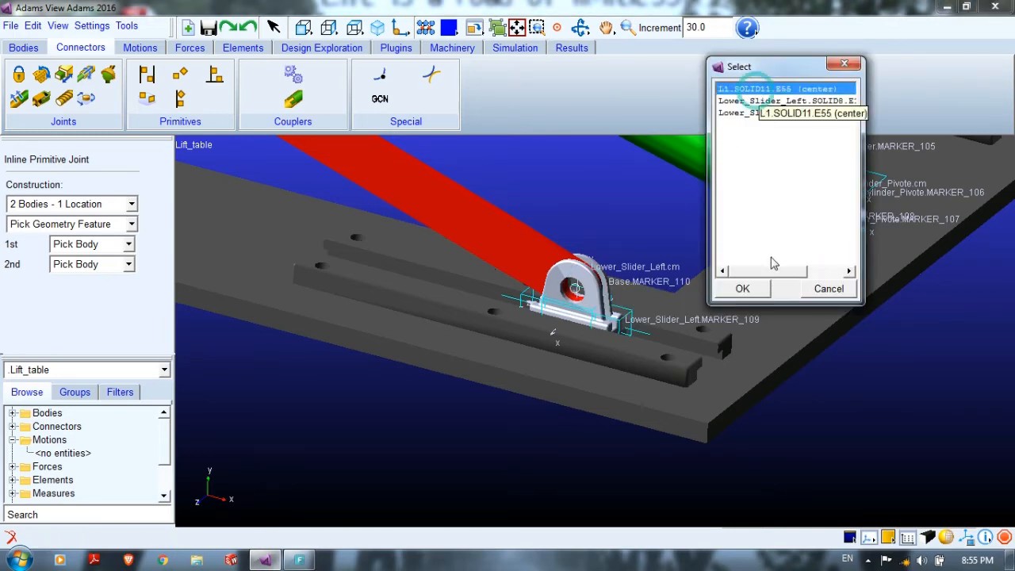
click(741, 289)
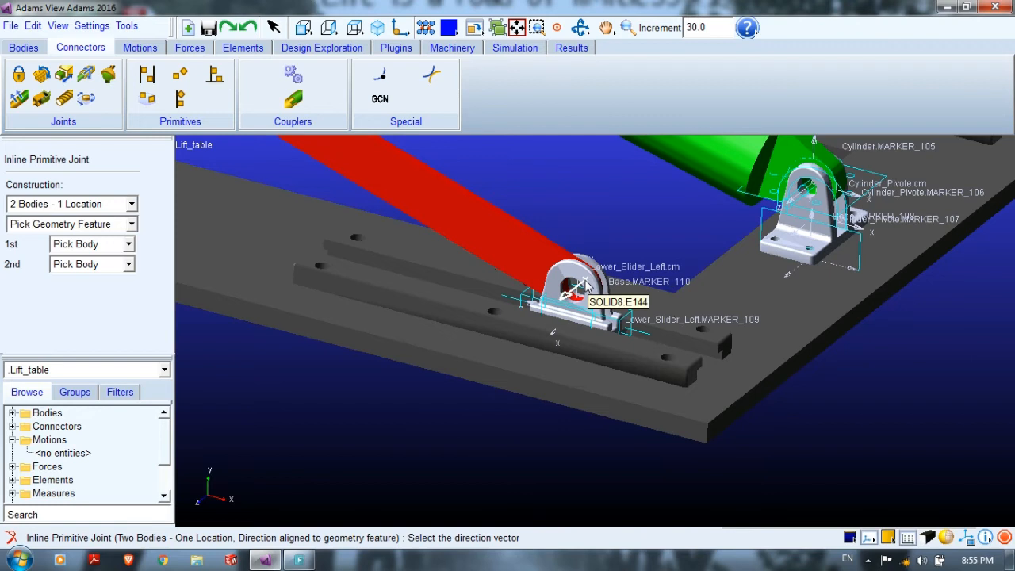
right_click(589, 285)
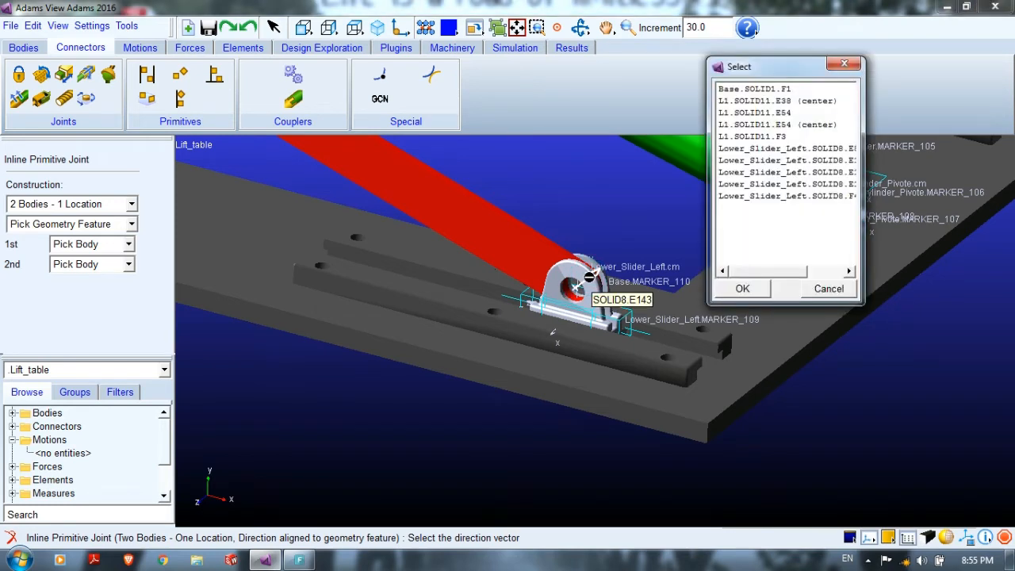
click(773, 149)
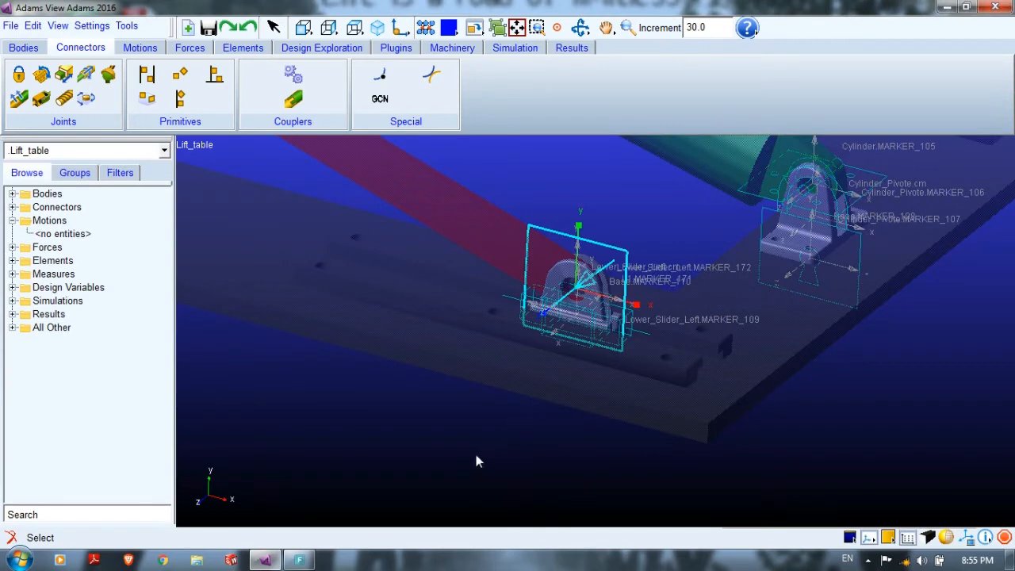
Step: List the model's connectors and highlight the inline primitive JPRIM_1 in the view
click(476, 459)
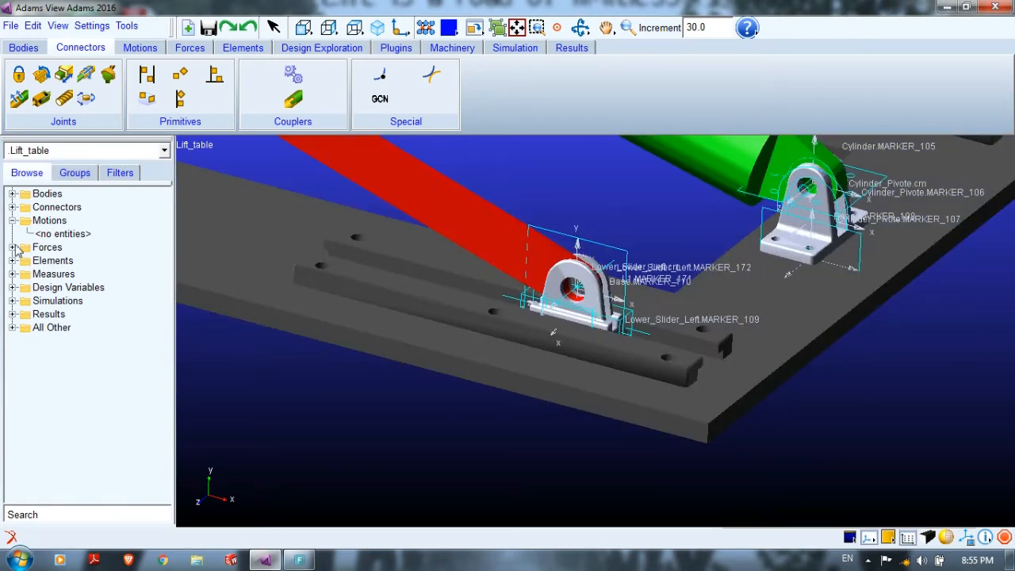
click(12, 207)
click(66, 220)
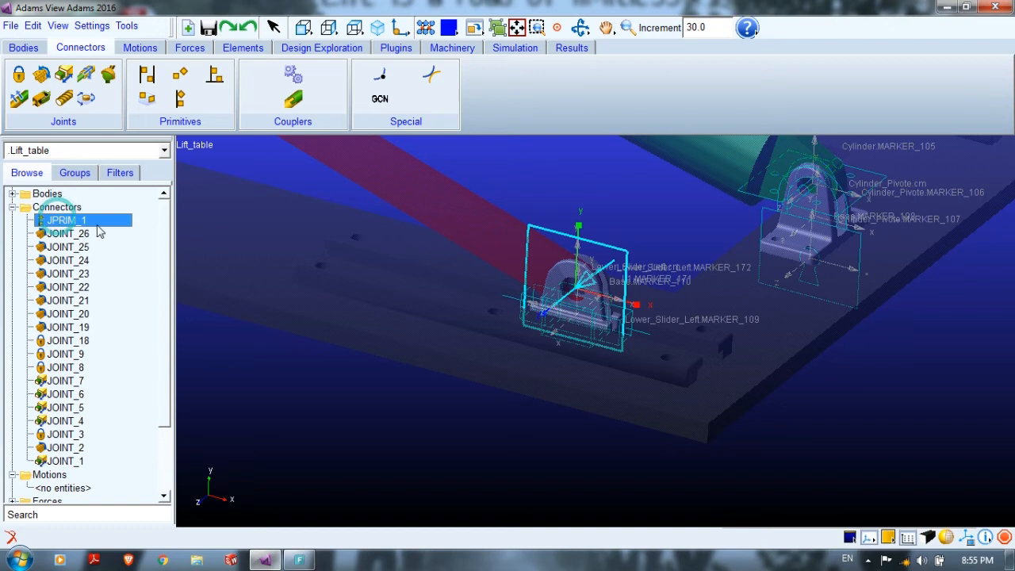
Step: Start an inline primitive joint with link L6 as the first body and Lower_Slider_Right as the second
drag(621, 205, 703, 318)
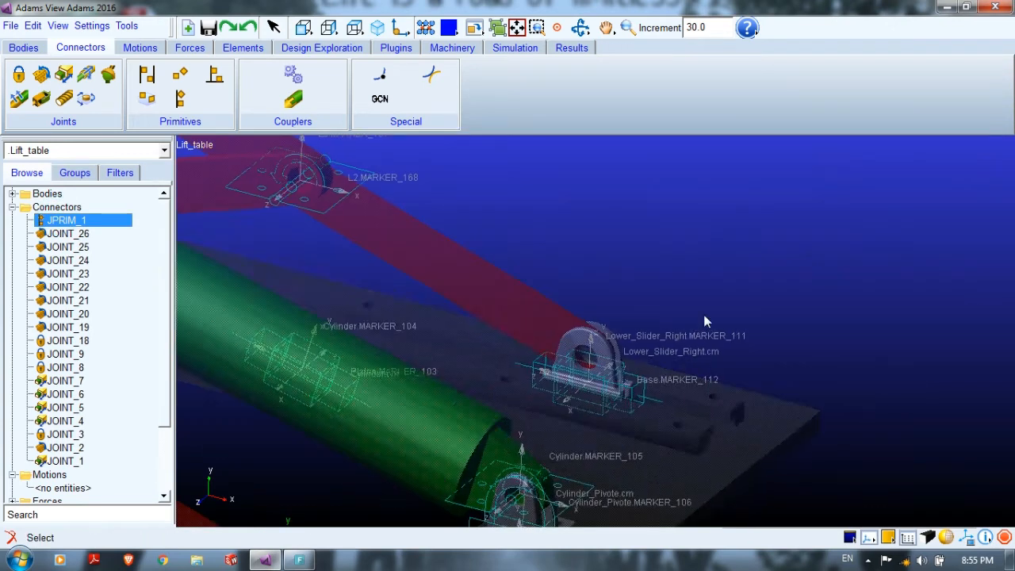
click(713, 231)
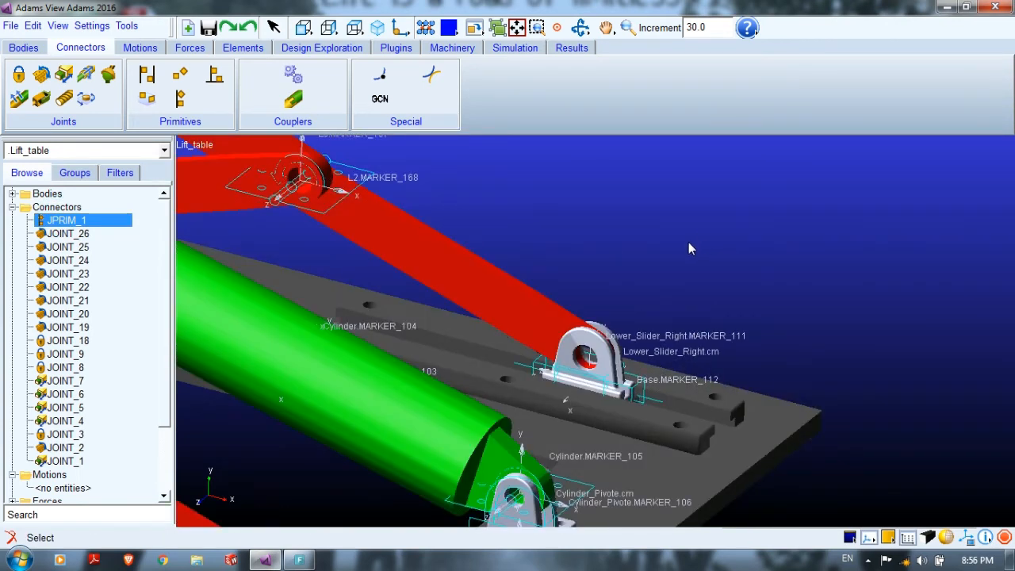
key(z)
drag(666, 346, 673, 299)
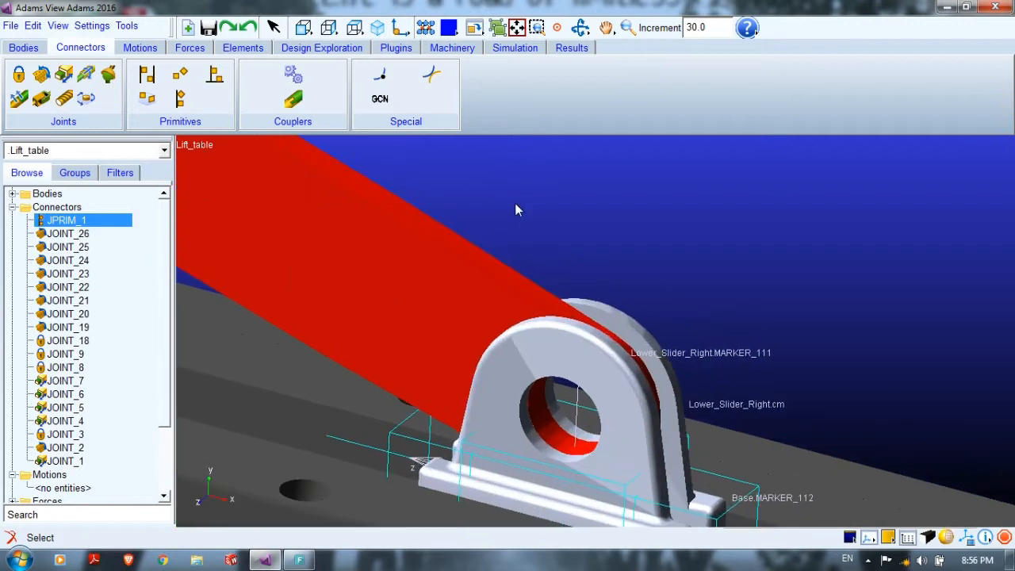
click(178, 103)
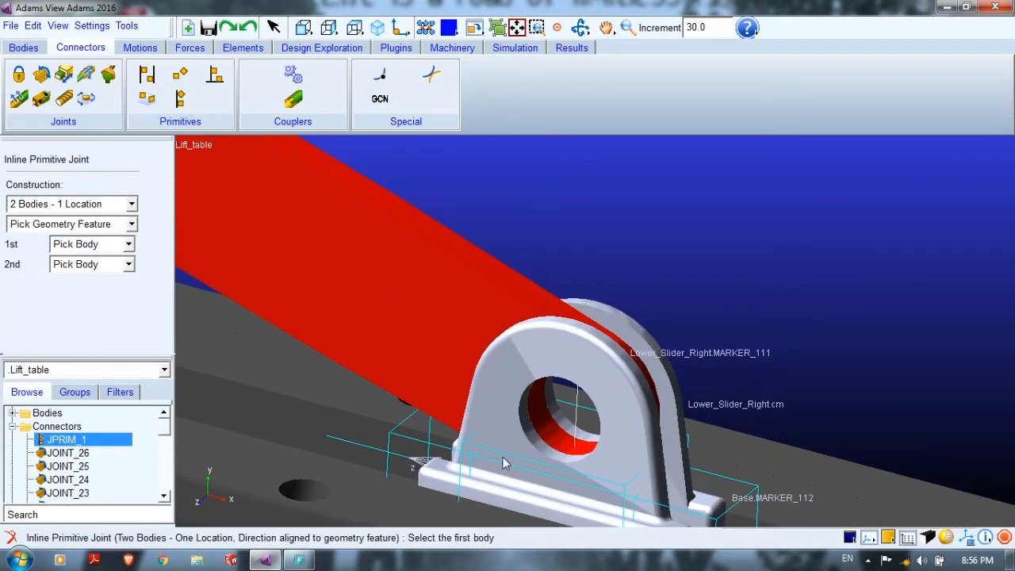
right_click(544, 312)
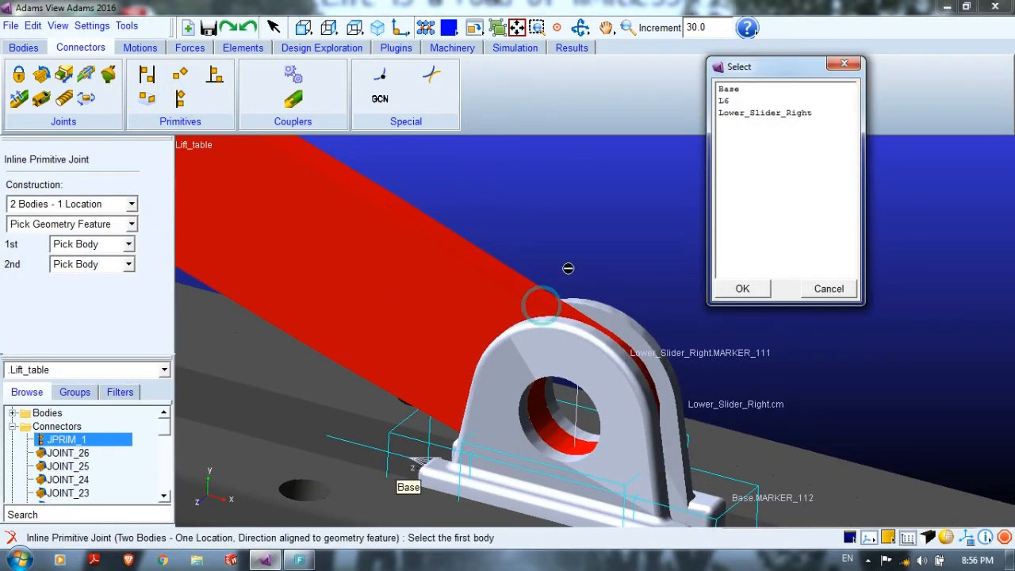
click(739, 102)
click(744, 287)
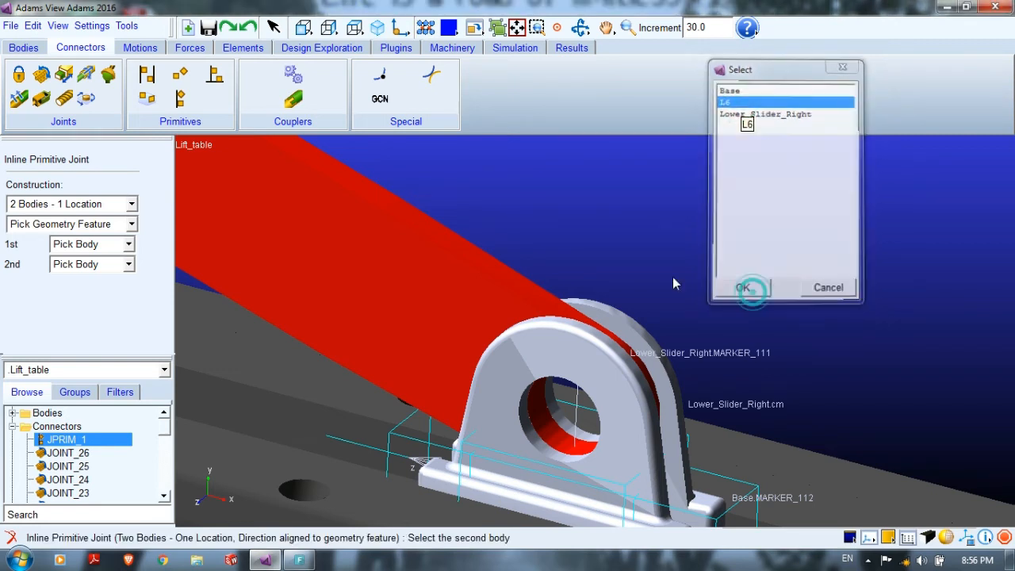
right_click(607, 321)
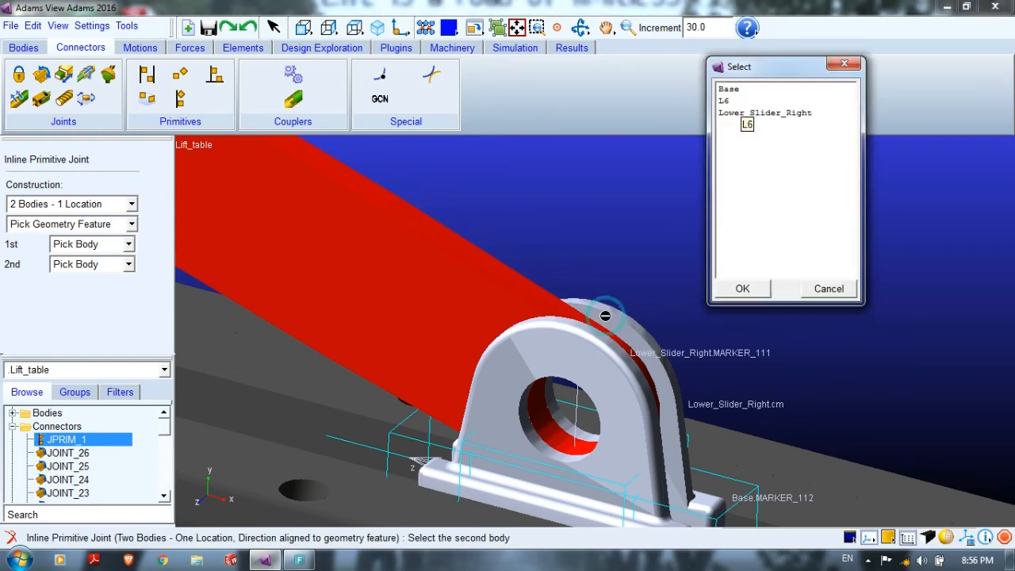
click(745, 114)
click(743, 289)
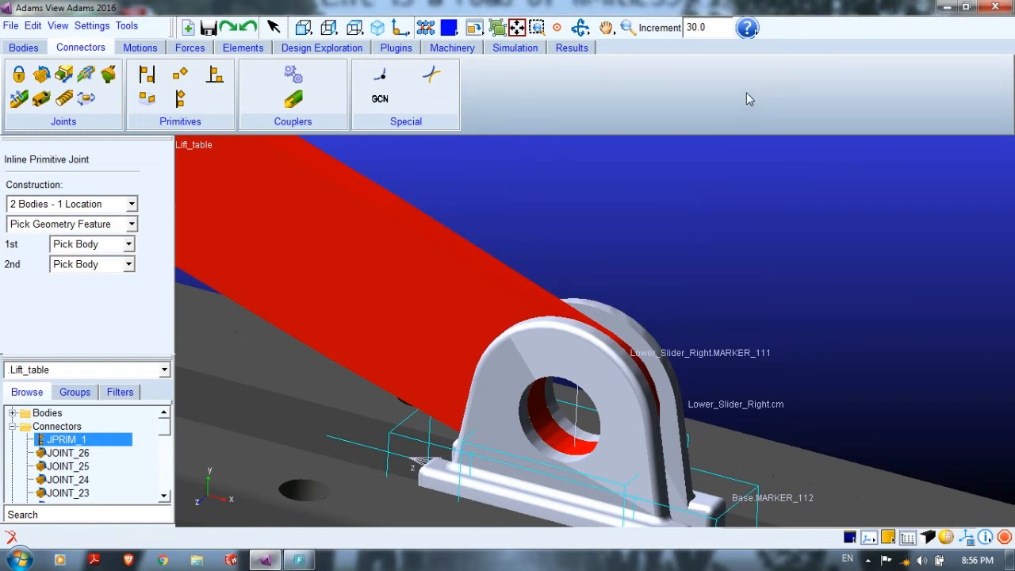
Step: Locate the L6 inline joint at hole centre L6.SOLID10.E54 and direct it toward Lower_Slider_Right.SOLID9.E145 (center)
right_click(575, 406)
drag(863, 117, 954, 117)
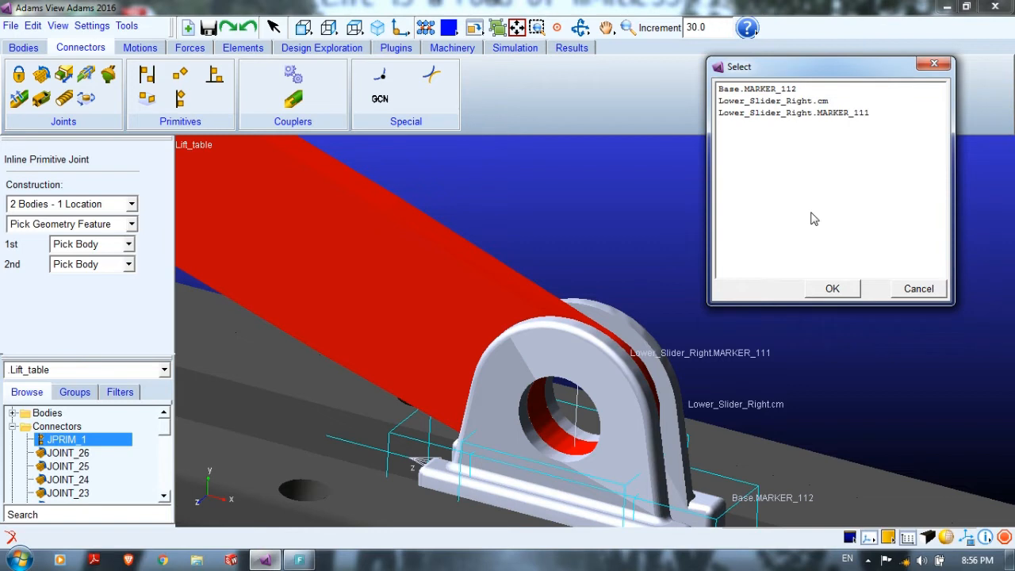
click(919, 289)
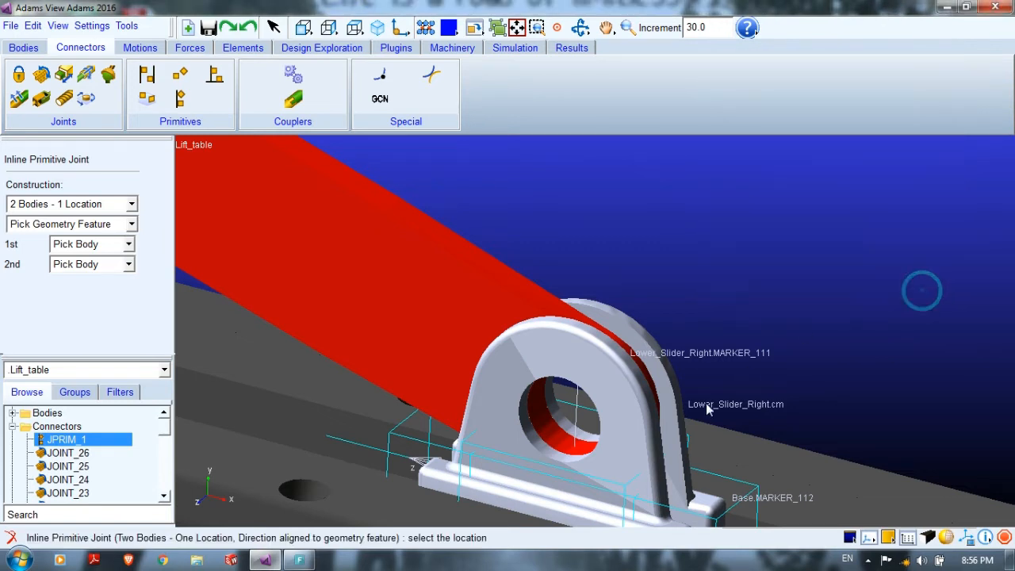
click(585, 414)
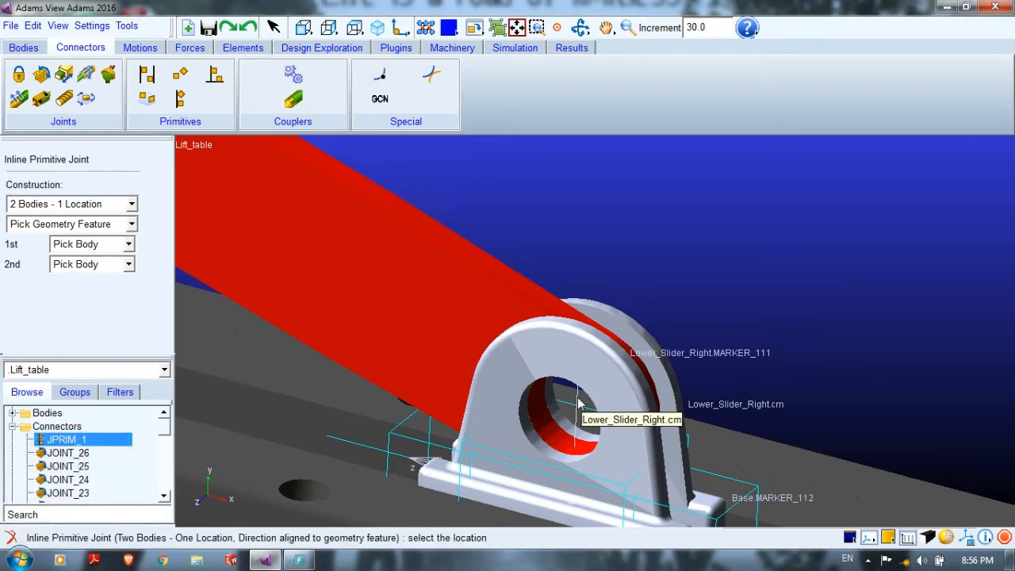
right_click(543, 449)
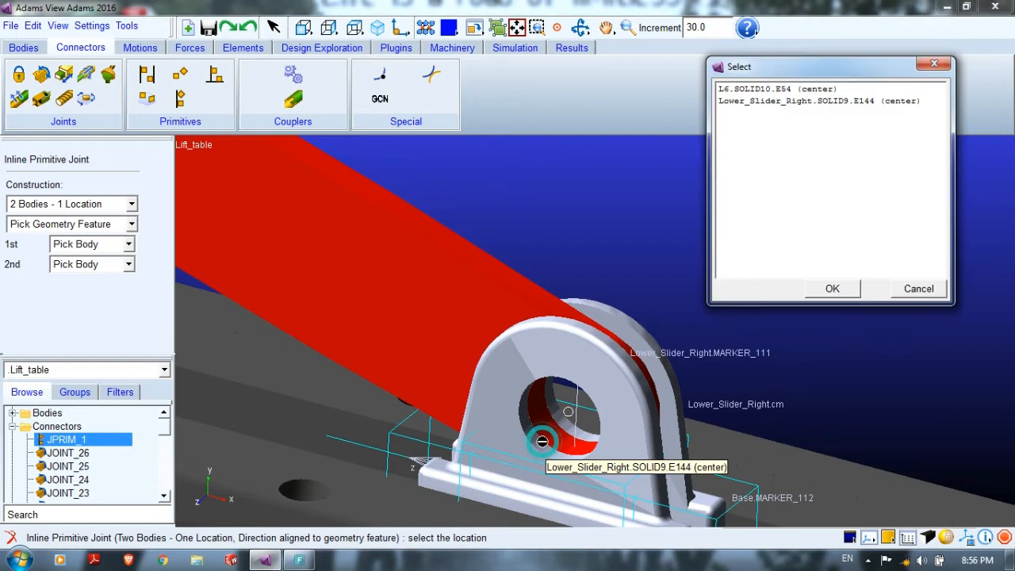
click(778, 90)
click(830, 290)
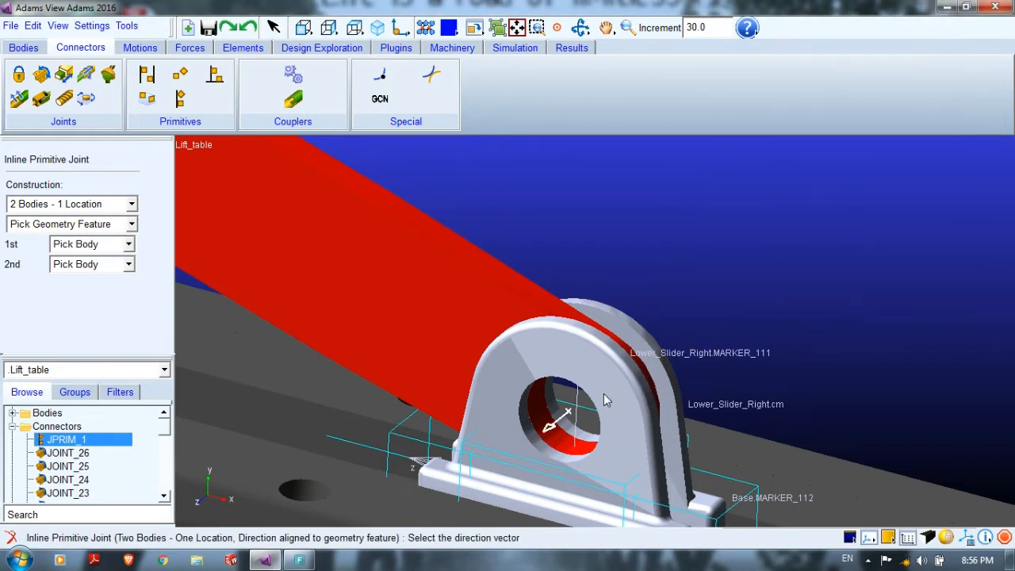
right_click(560, 418)
click(848, 102)
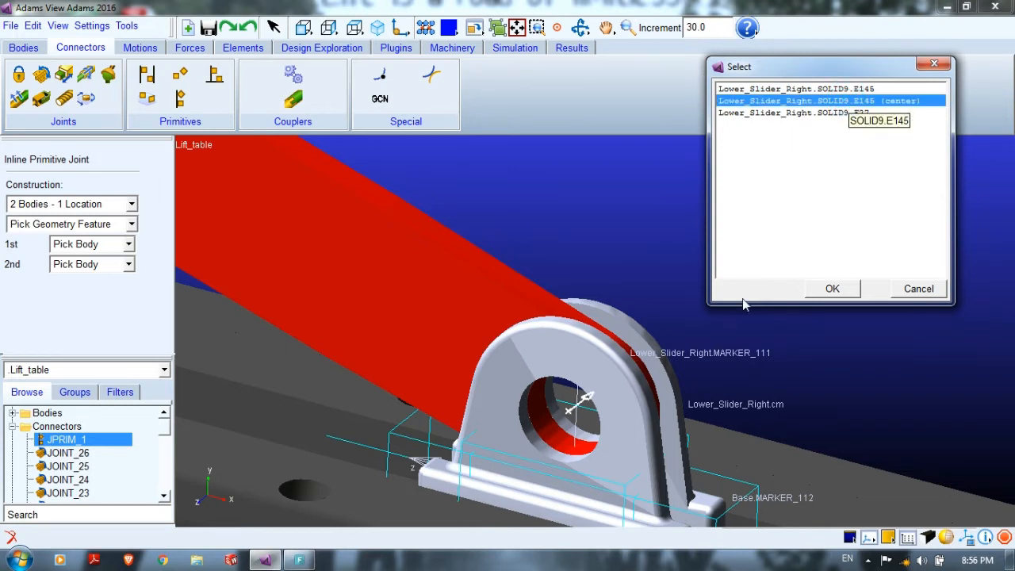
click(831, 290)
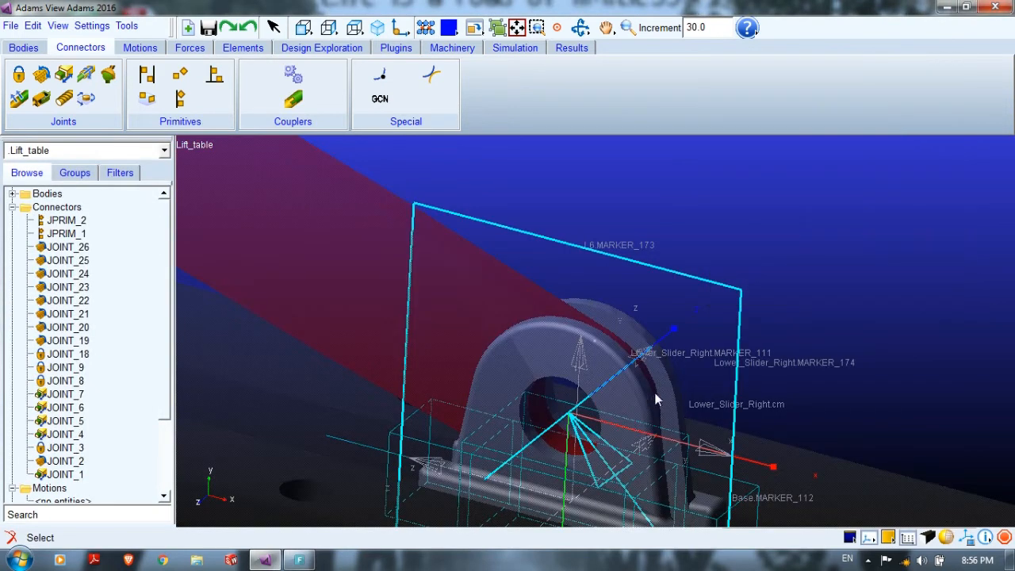
Step: Start an inline primitive joint under the platform with link L8 as the first body and Upper_Slide_Right as the second
key(z)
drag(852, 234, 761, 289)
click(585, 255)
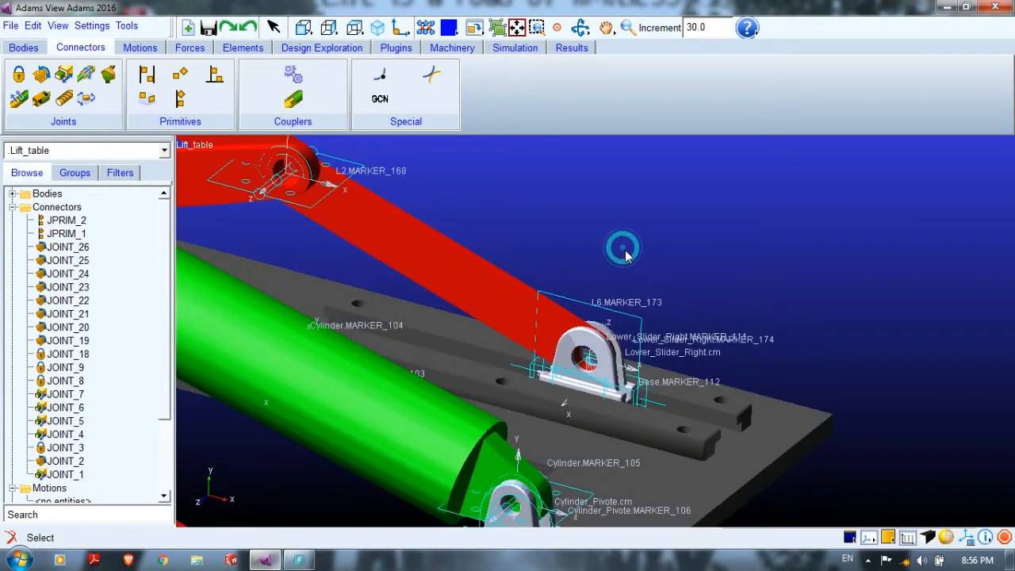
key(t)
drag(590, 250, 990, 386)
key(t)
drag(821, 241, 637, 482)
key(r)
drag(706, 366, 716, 302)
key(t)
drag(788, 332, 399, 443)
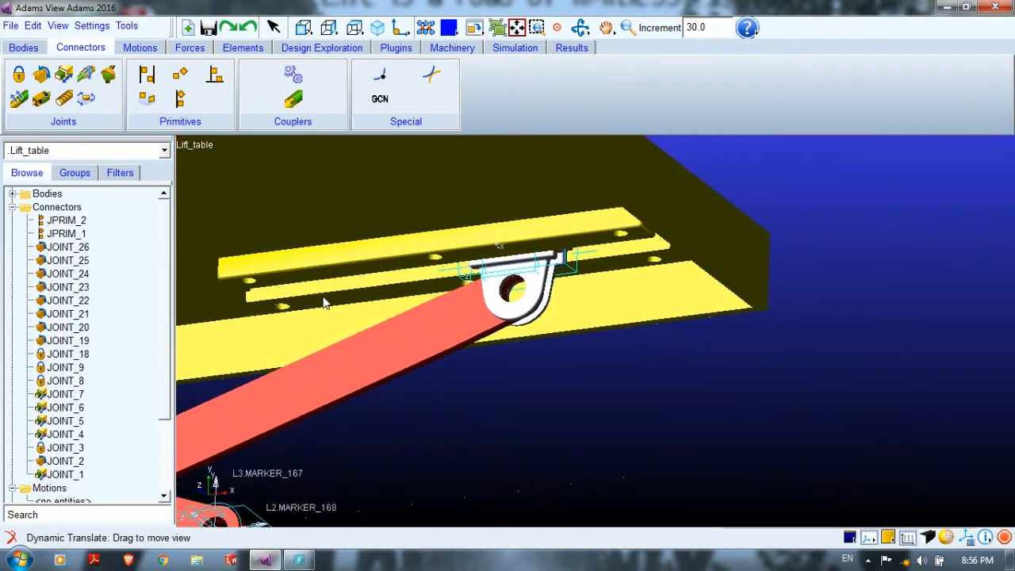
click(180, 98)
right_click(455, 338)
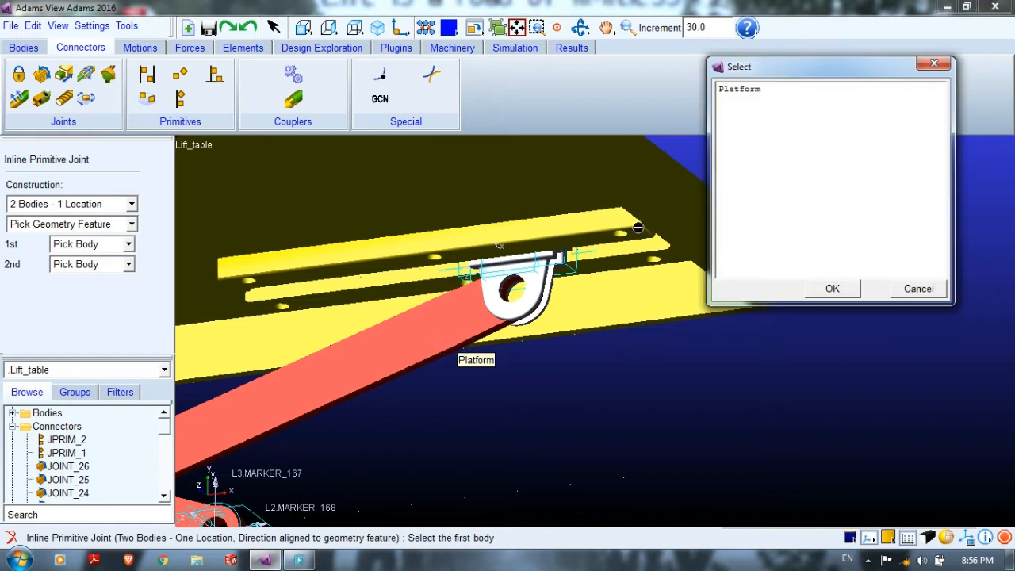
click(902, 295)
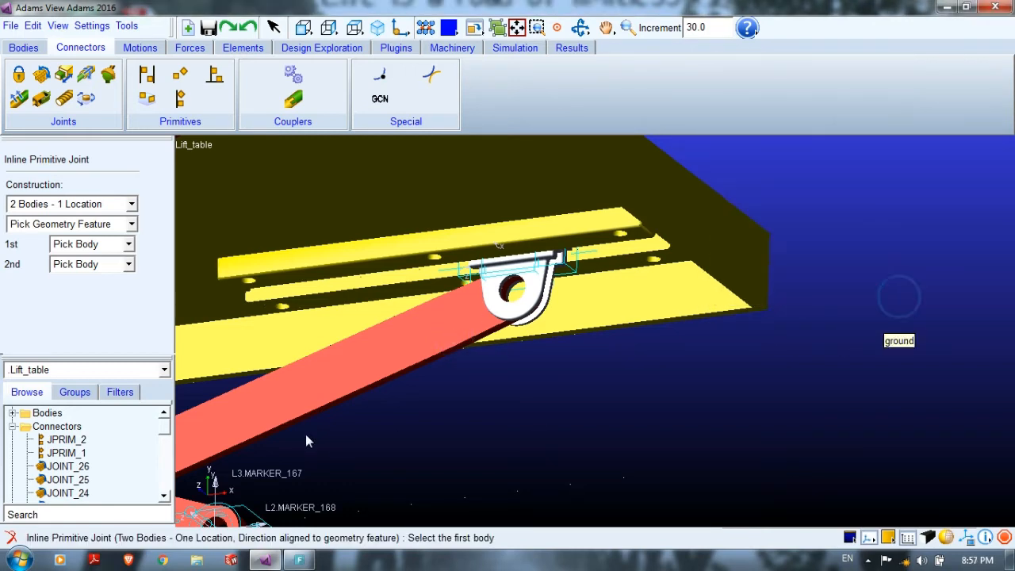
right_click(282, 432)
click(724, 89)
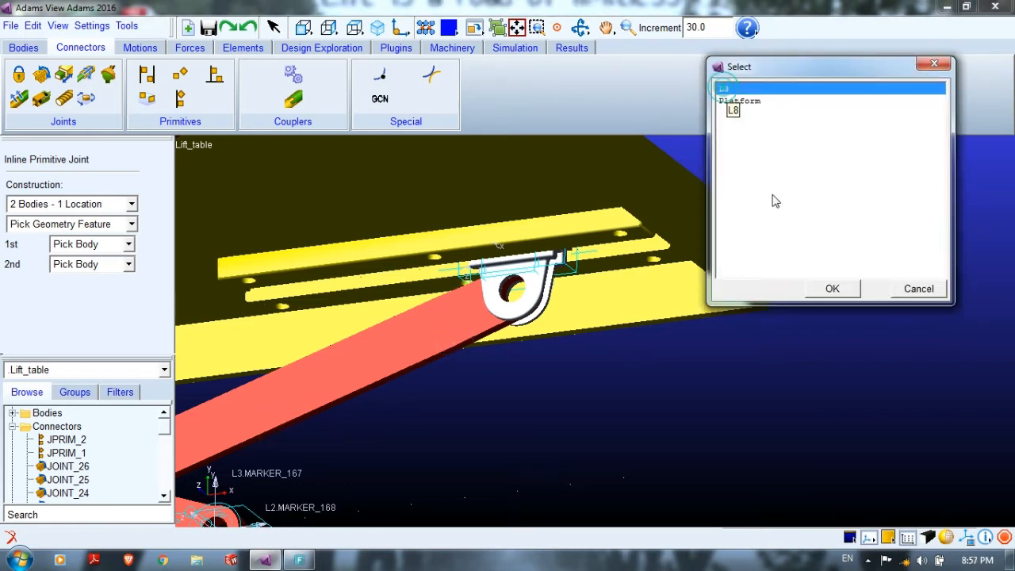
click(841, 288)
right_click(710, 290)
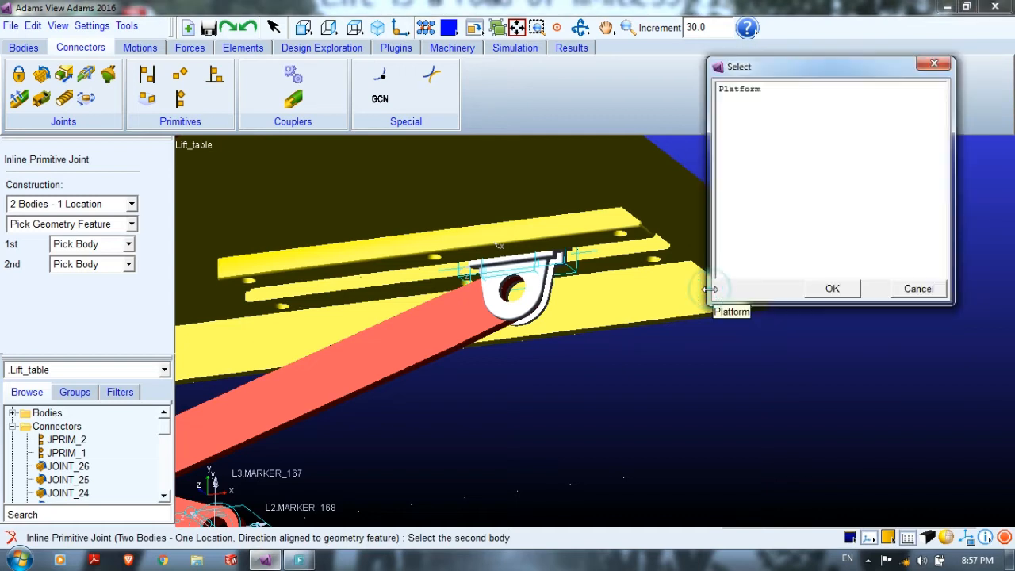
click(913, 286)
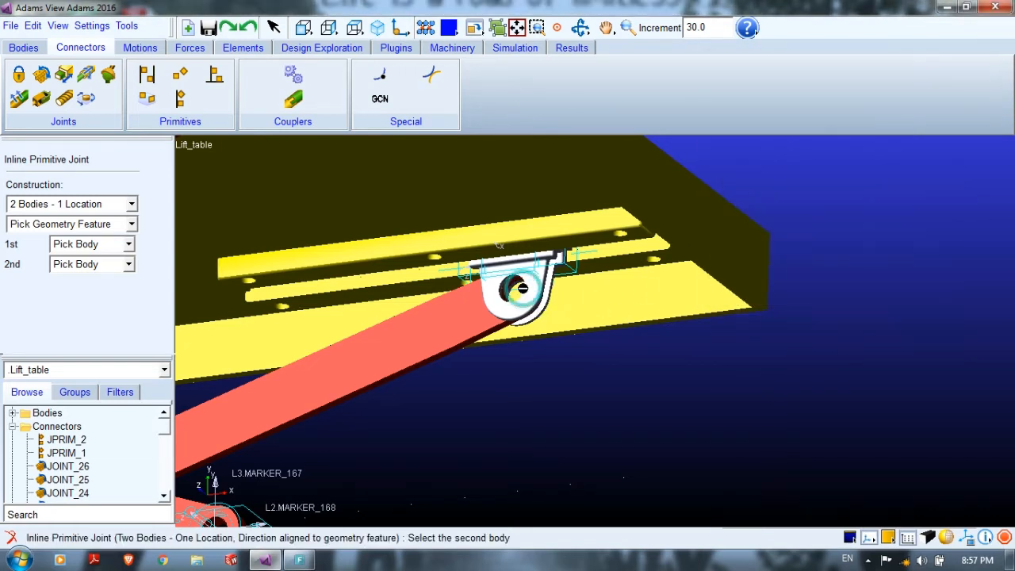
right_click(531, 279)
click(741, 114)
click(832, 288)
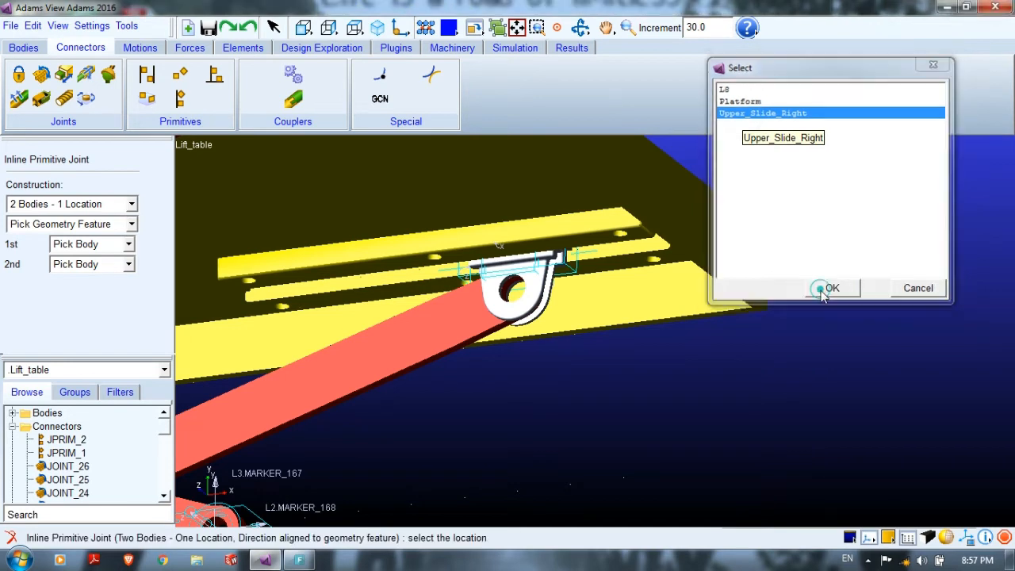
Step: Locate the L8 inline joint at Upper_Slide_Right.SOLID18.E144 (center) and direct it toward Upper_Slide_Right.SOLID18.E143 (center)
right_click(522, 318)
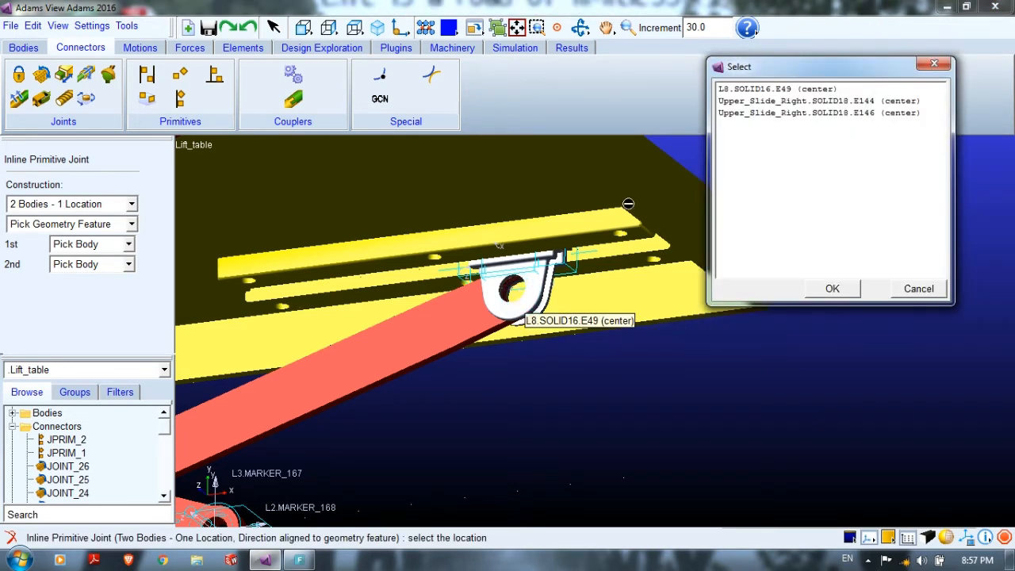
click(803, 102)
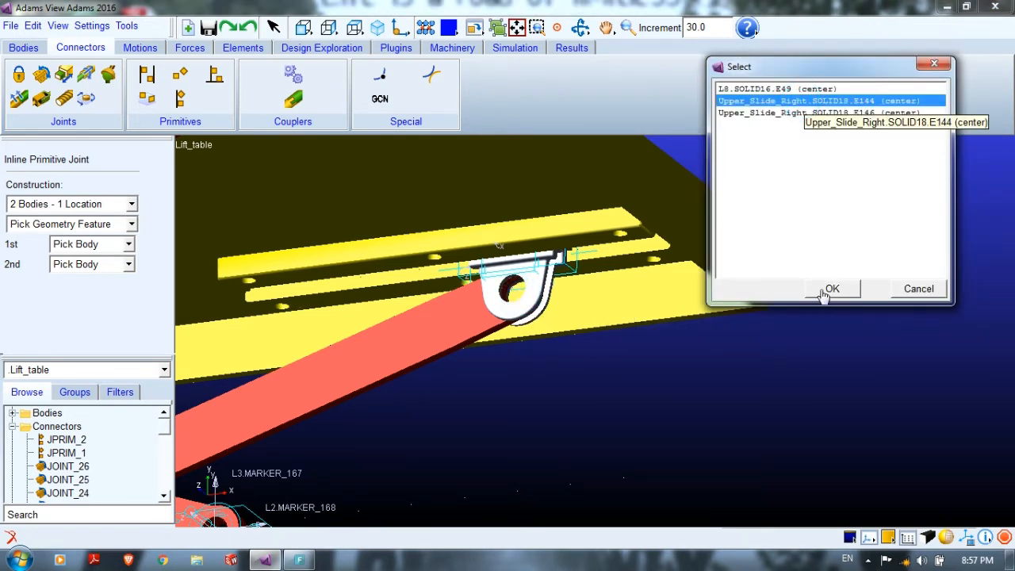
click(829, 288)
right_click(516, 292)
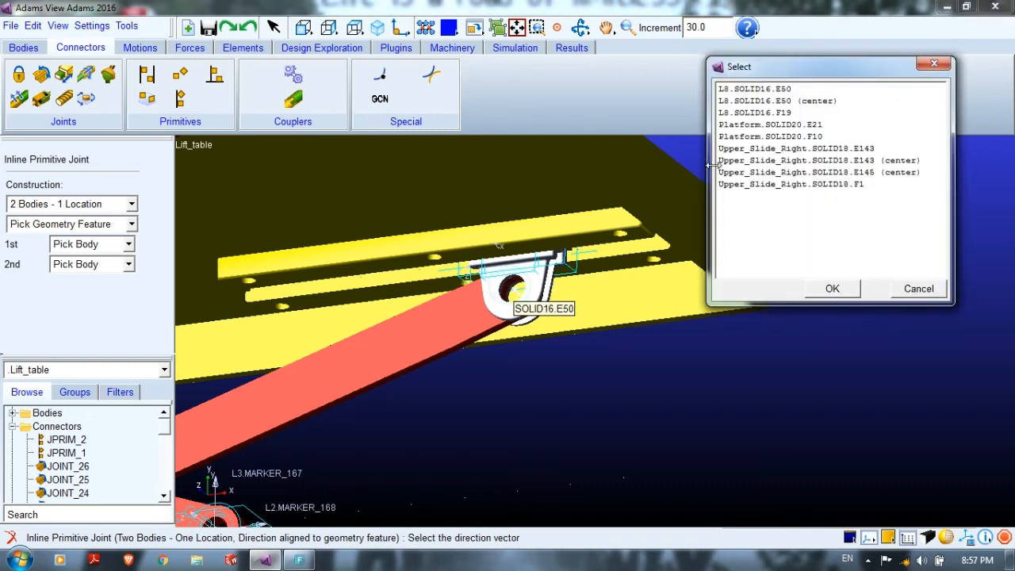
click(797, 161)
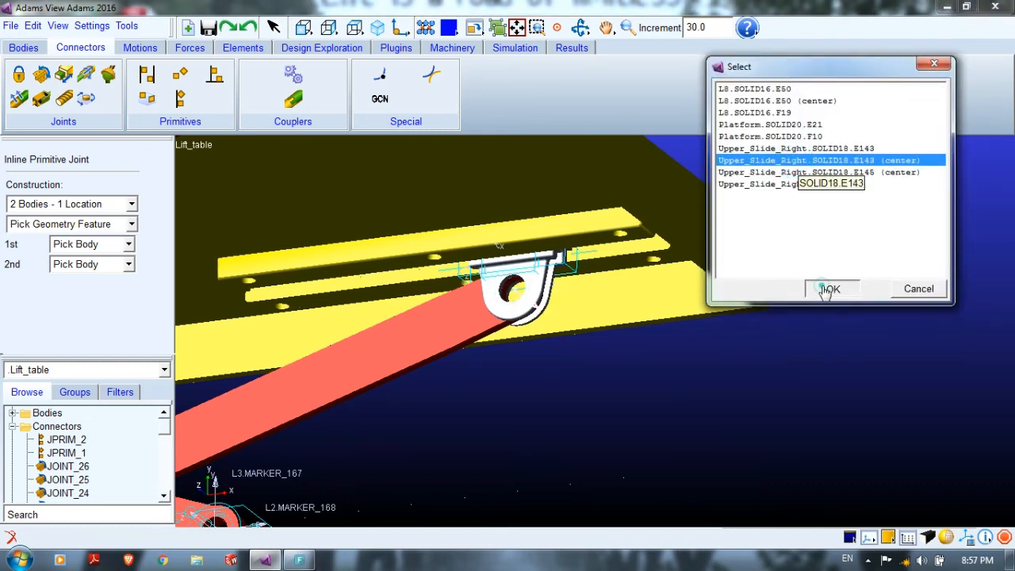
click(829, 288)
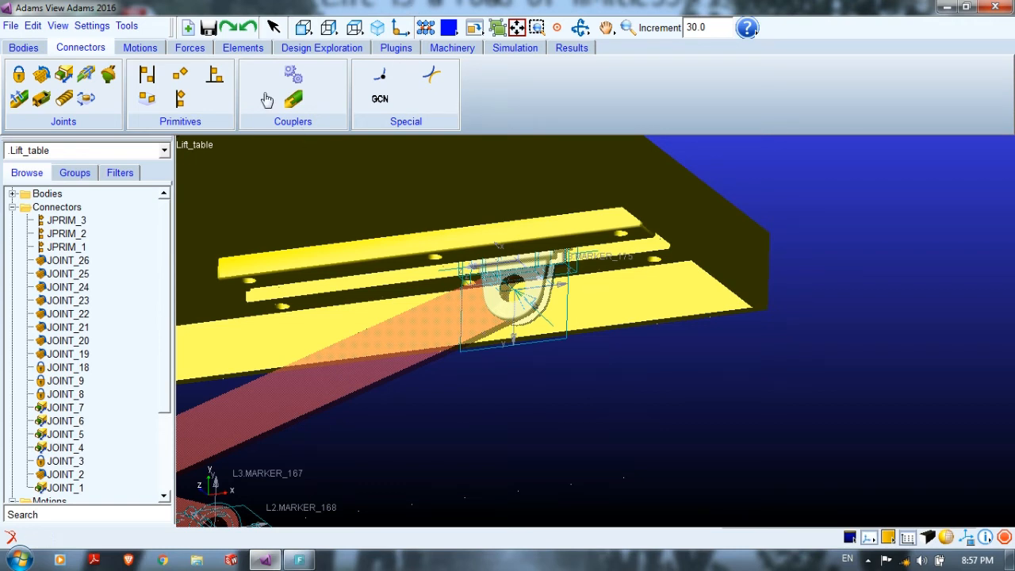
Step: Start an inline primitive joint under the platform with link L4 as the first body and Upper_Slider_Left as the second
click(273, 27)
key(r)
drag(487, 420, 474, 426)
drag(362, 435, 248, 436)
key(t)
drag(334, 323, 376, 504)
key(r)
drag(449, 385, 472, 267)
key(t)
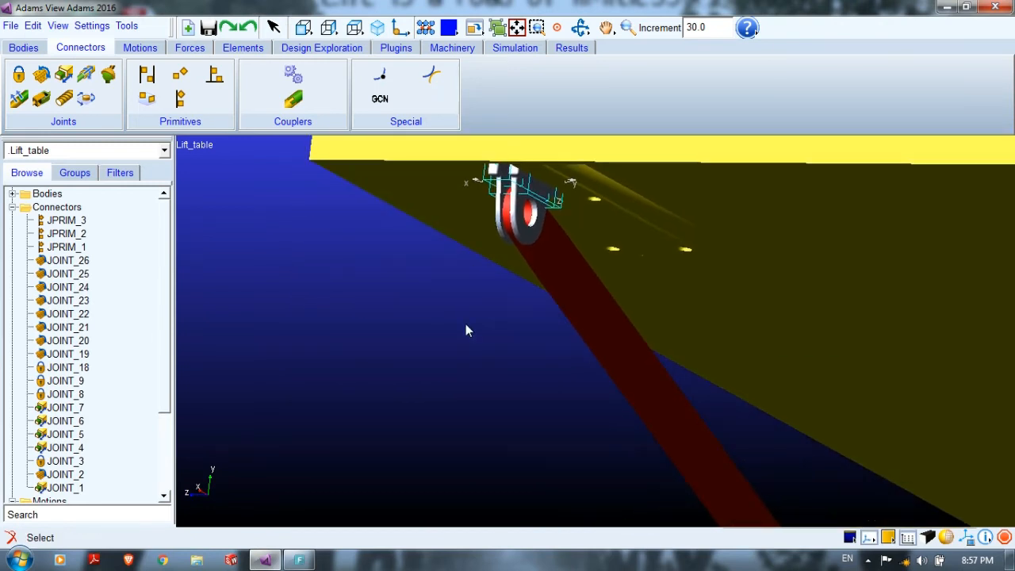
key(r)
drag(481, 330, 338, 414)
key(t)
key(z)
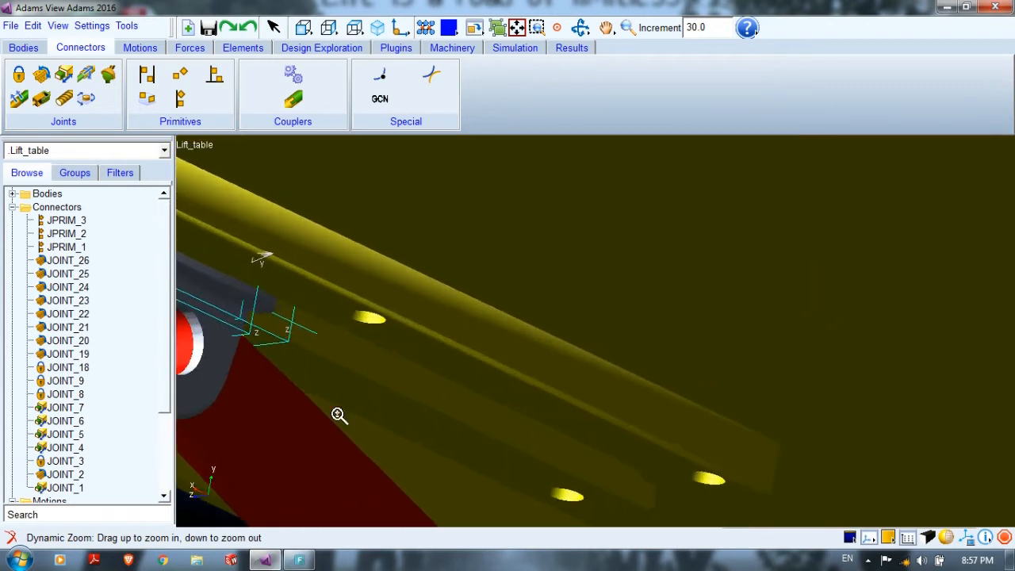
key(t)
drag(208, 421, 594, 274)
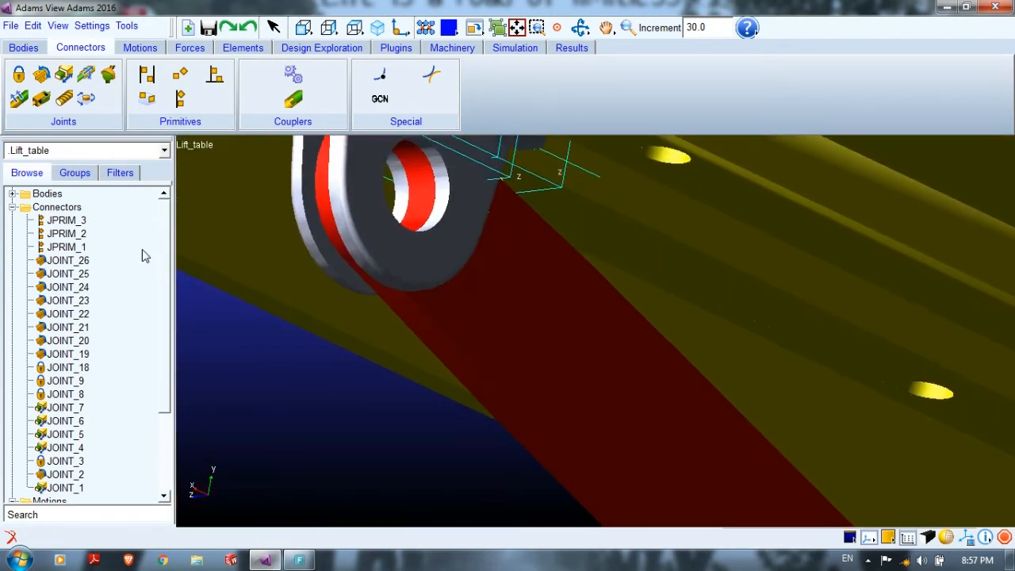
click(180, 105)
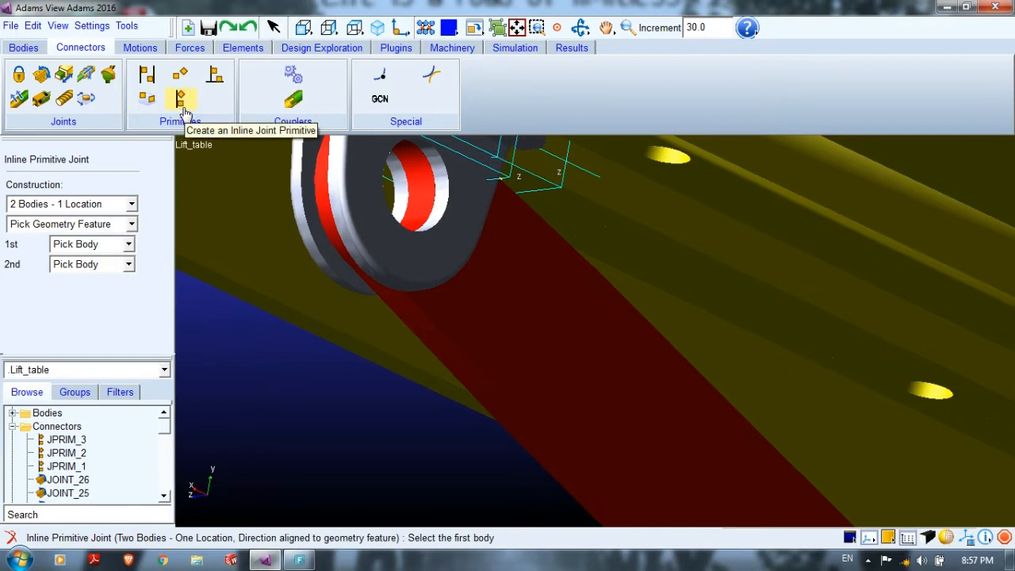
right_click(604, 466)
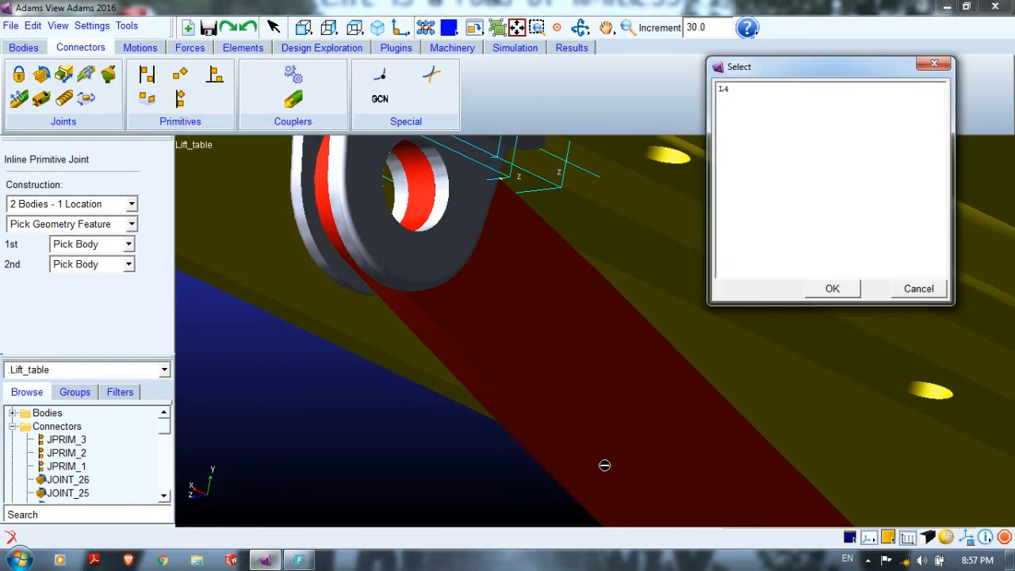
click(725, 89)
click(825, 288)
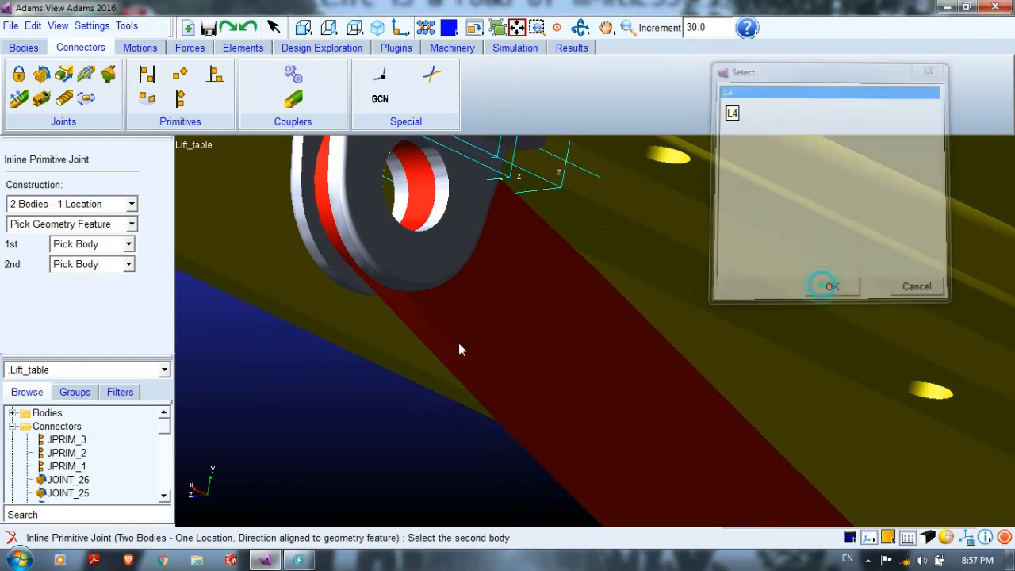
right_click(398, 249)
click(742, 101)
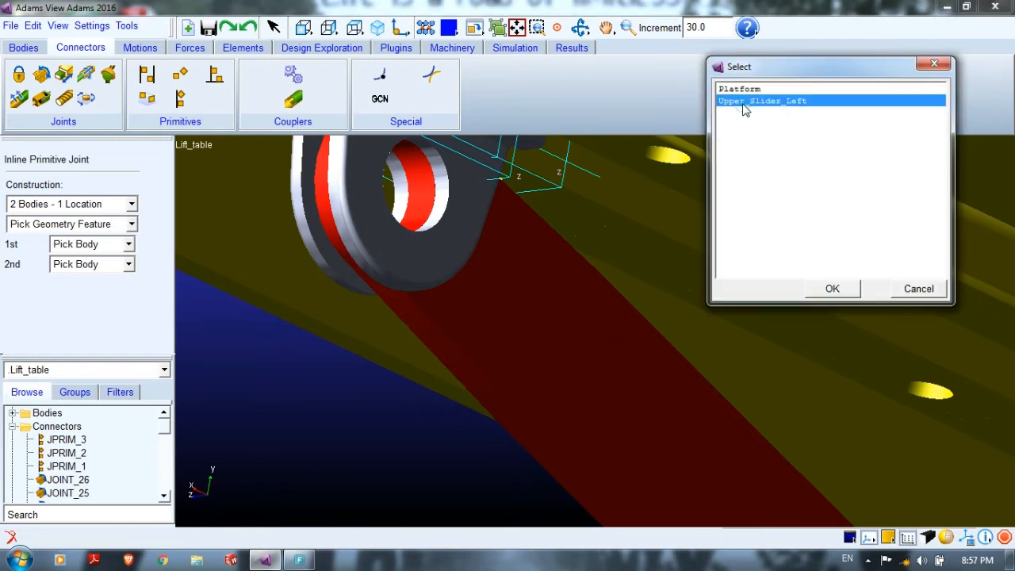
click(830, 288)
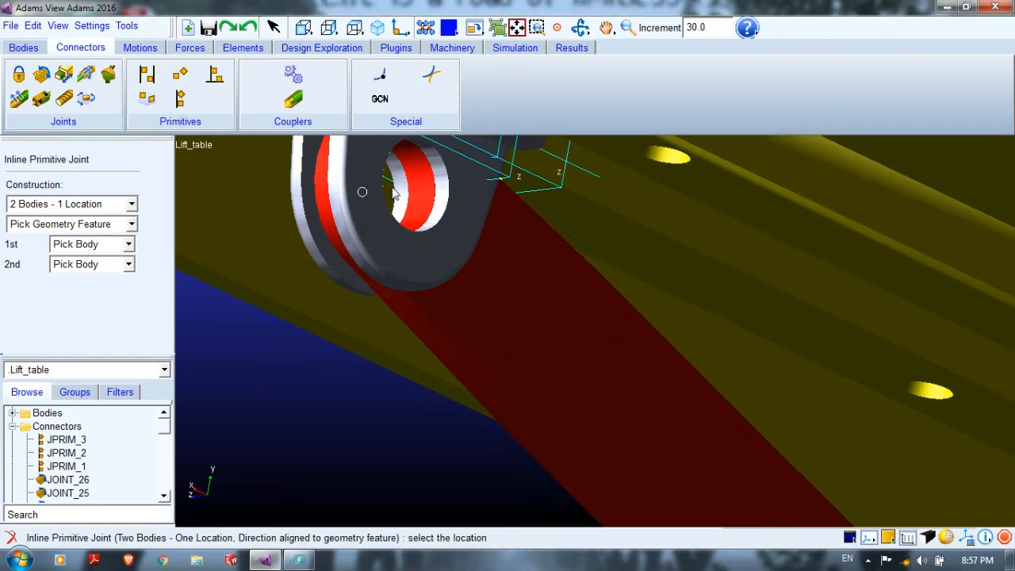
Step: Locate the L4 inline joint at Upper_Slider_Left.SOLID19.E146 (center) and direct it toward Upper_Slider_Left.SOLID19.E145 (center)
right_click(363, 190)
click(840, 93)
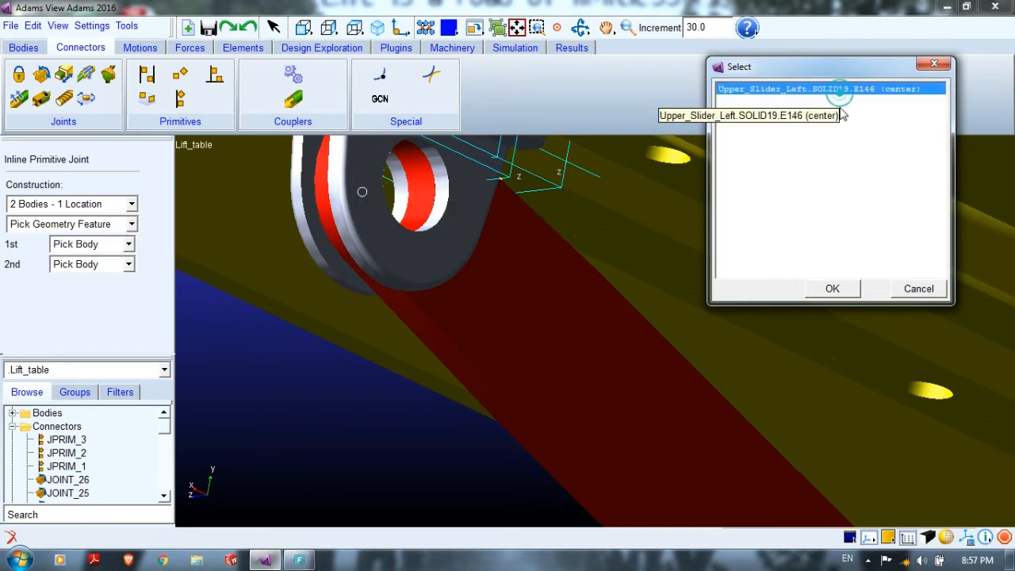
click(845, 289)
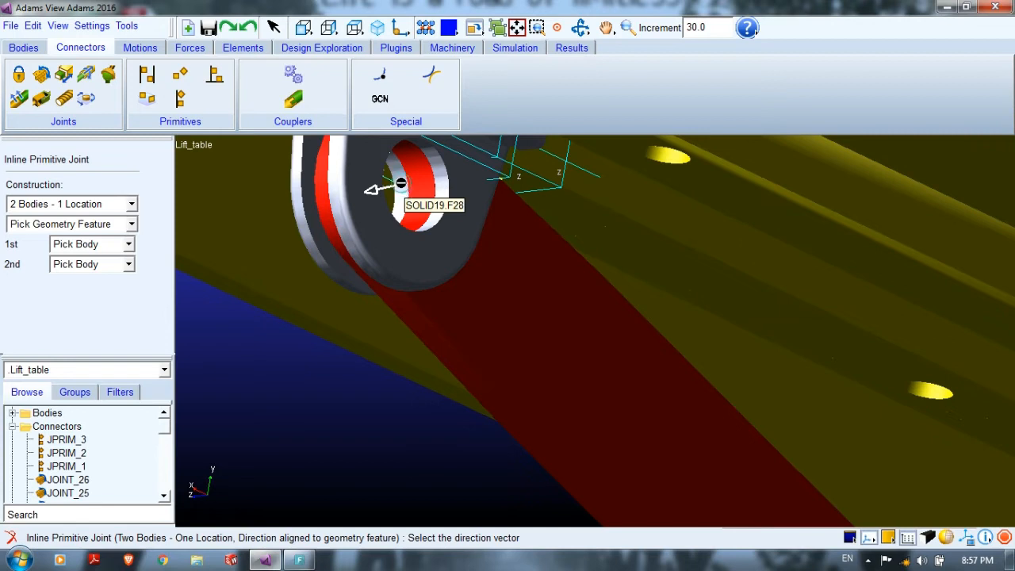
right_click(401, 184)
click(903, 290)
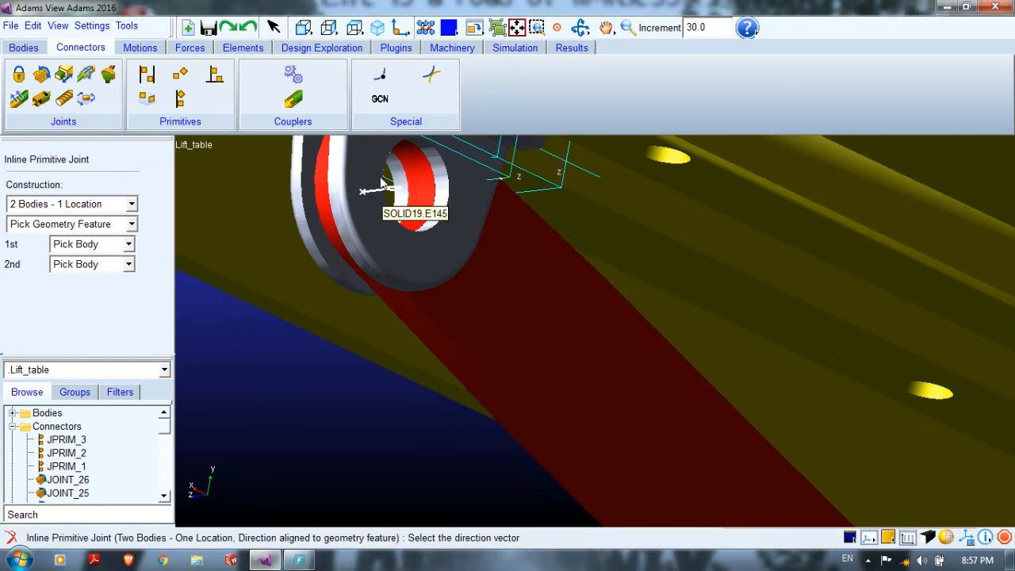
right_click(380, 179)
click(797, 113)
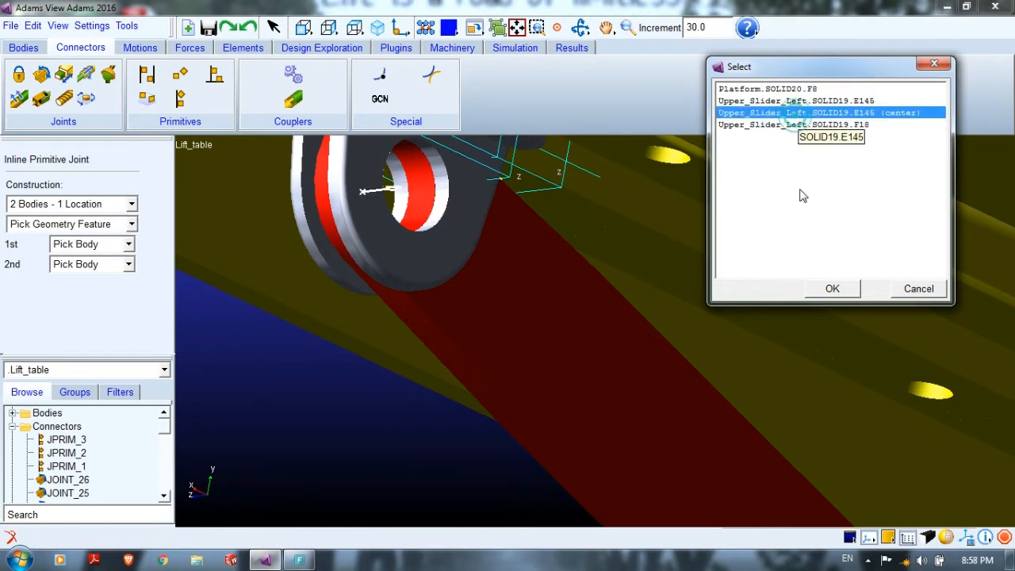
click(833, 289)
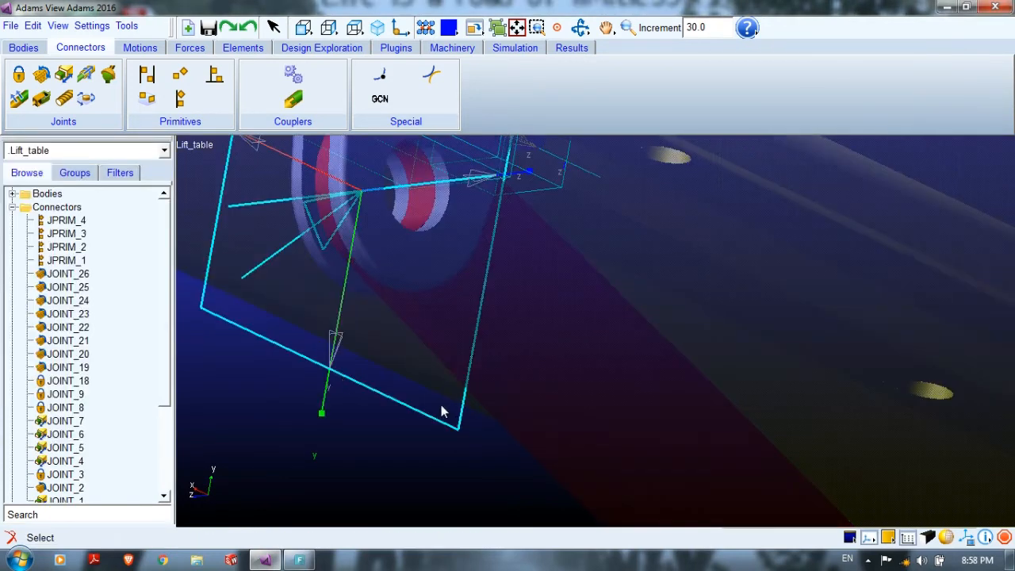
Step: Start an inline primitive joint at the piston's clevis end with Piston as the first body and Cross_Member as the second
key(z)
drag(444, 411, 460, 512)
key(r)
drag(447, 452, 701, 433)
key(t)
drag(671, 489, 671, 238)
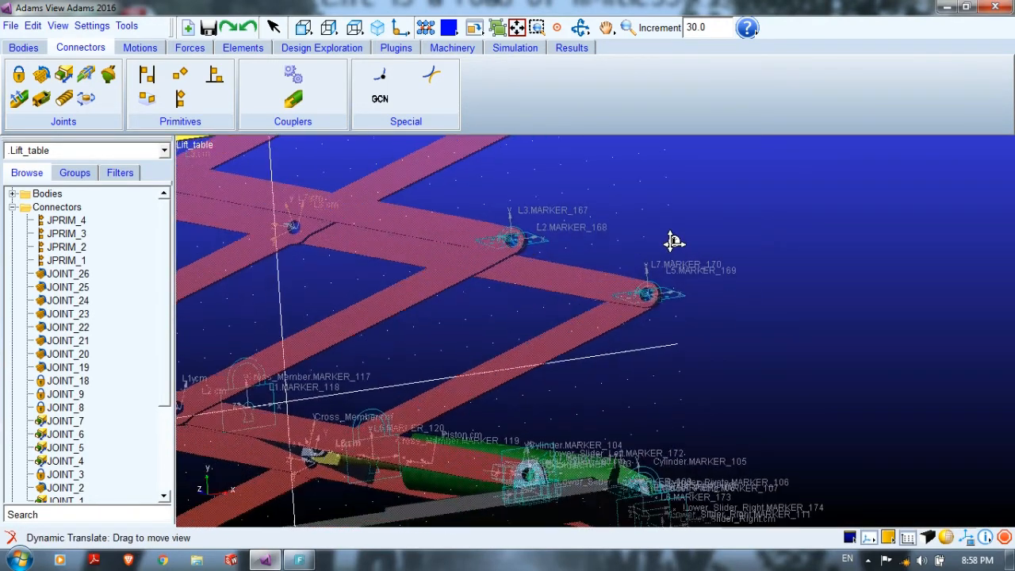
key(r)
drag(699, 360, 714, 408)
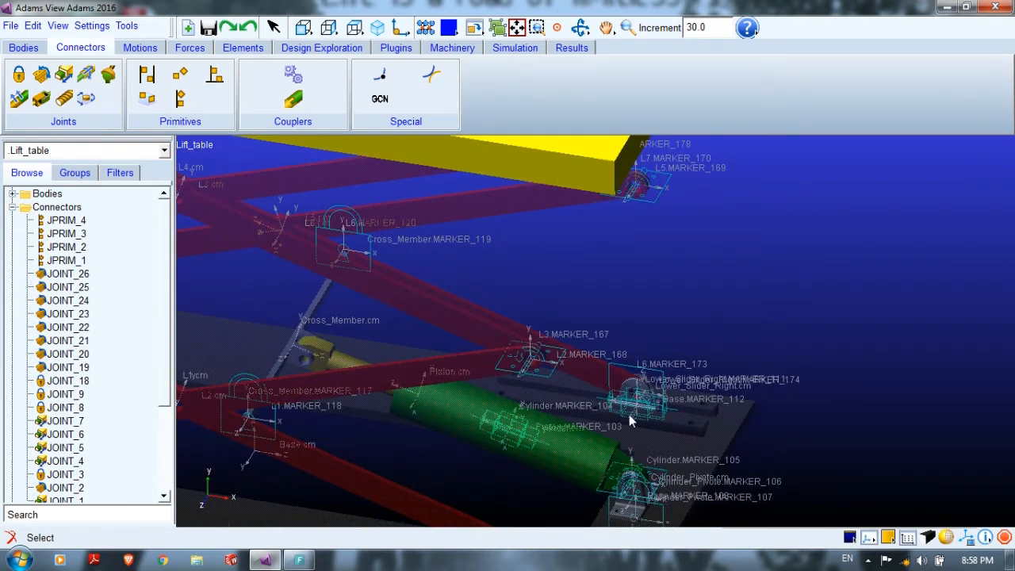
click(268, 34)
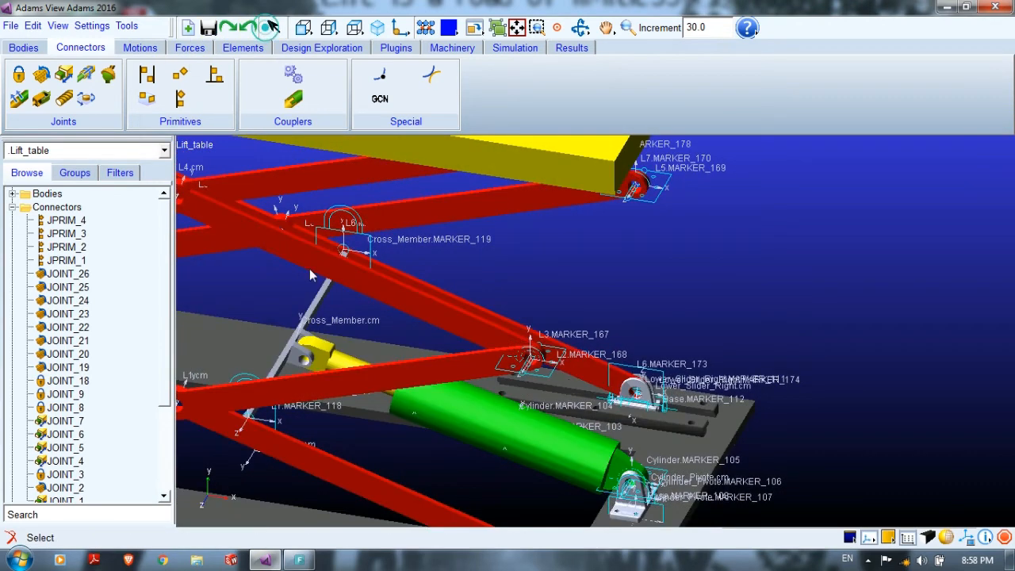
key(z)
mouse_move(309, 418)
mouse_down()
mouse_move(309, 402)
mouse_move(600, 309)
mouse_move(903, 259)
mouse_up()
key(t)
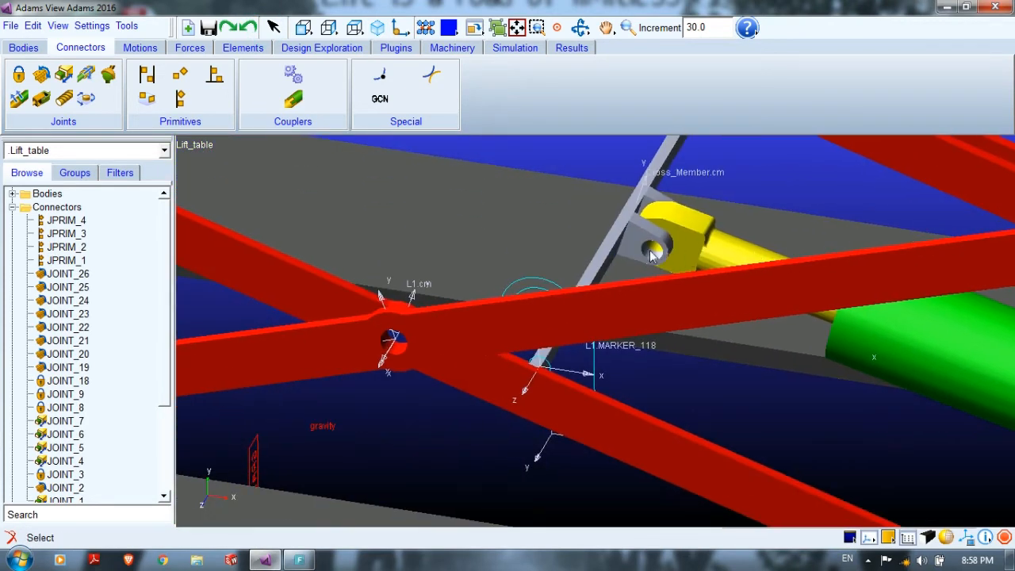
click(182, 99)
right_click(691, 224)
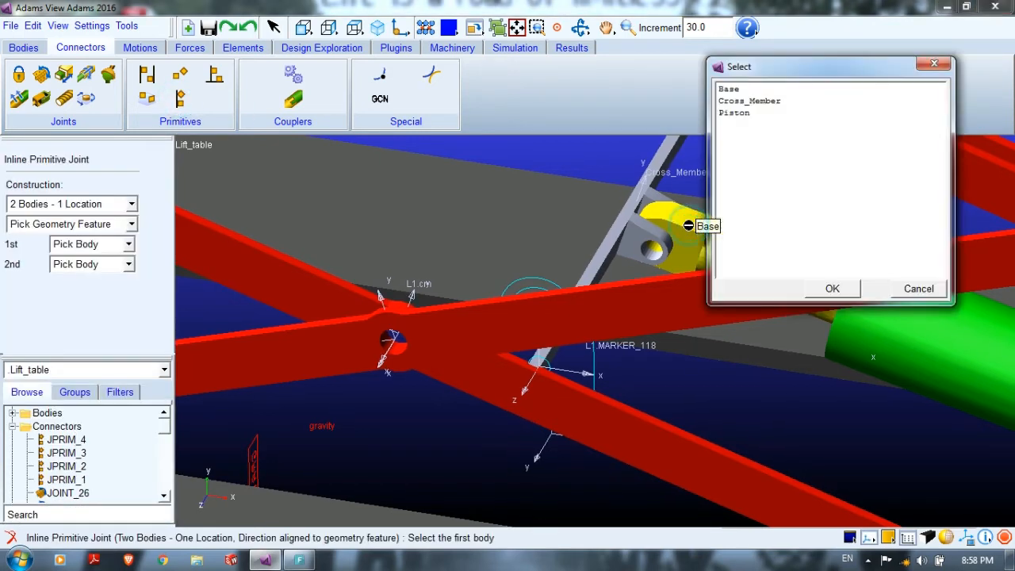
click(735, 113)
click(832, 288)
right_click(741, 125)
click(733, 101)
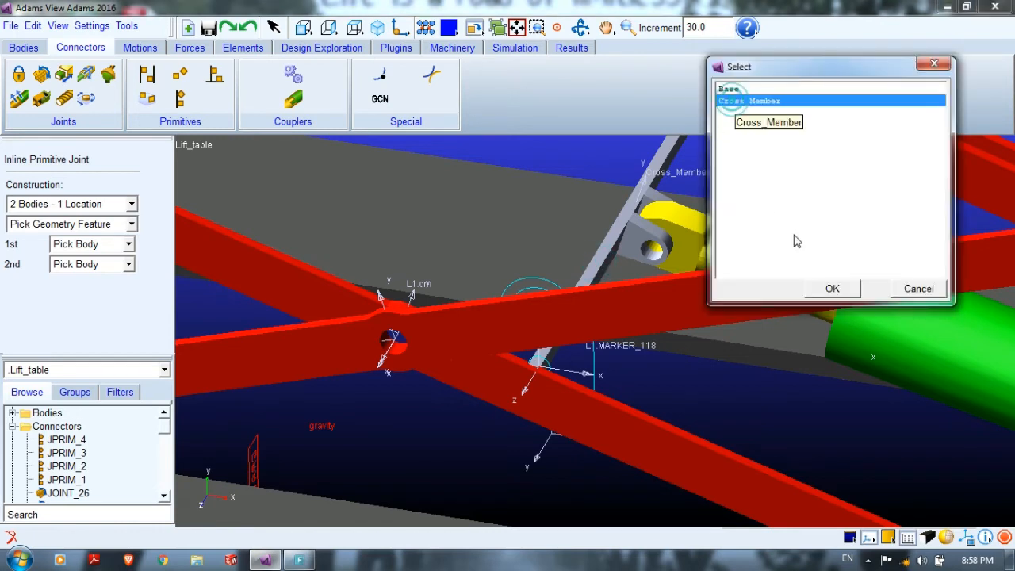
click(830, 288)
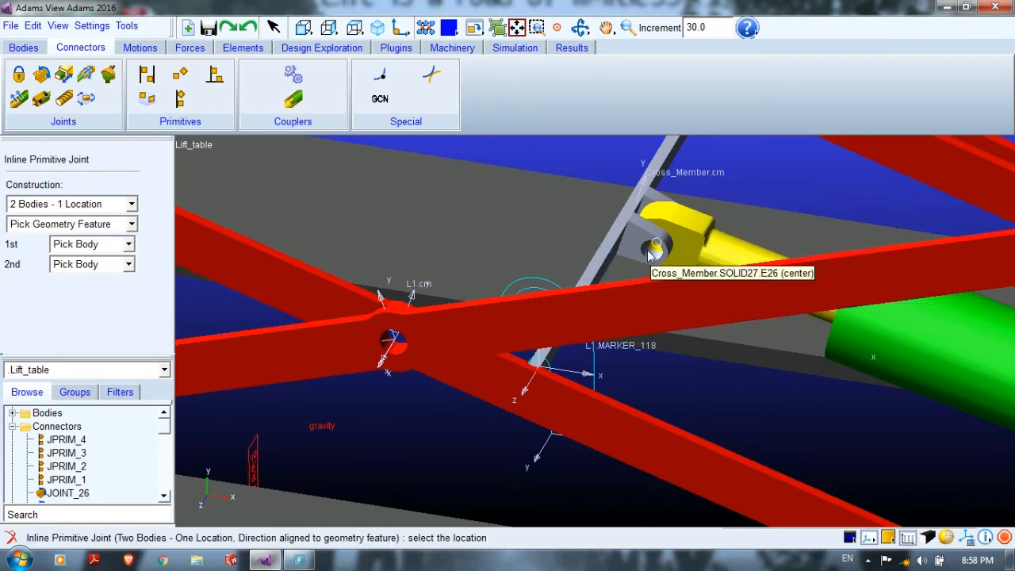
Step: Locate the piston inline joint at Cross_Member.SOLID27.E26 (center) and direct it toward Cross_Member.SOLID27.E40 (center)
right_click(648, 254)
click(797, 89)
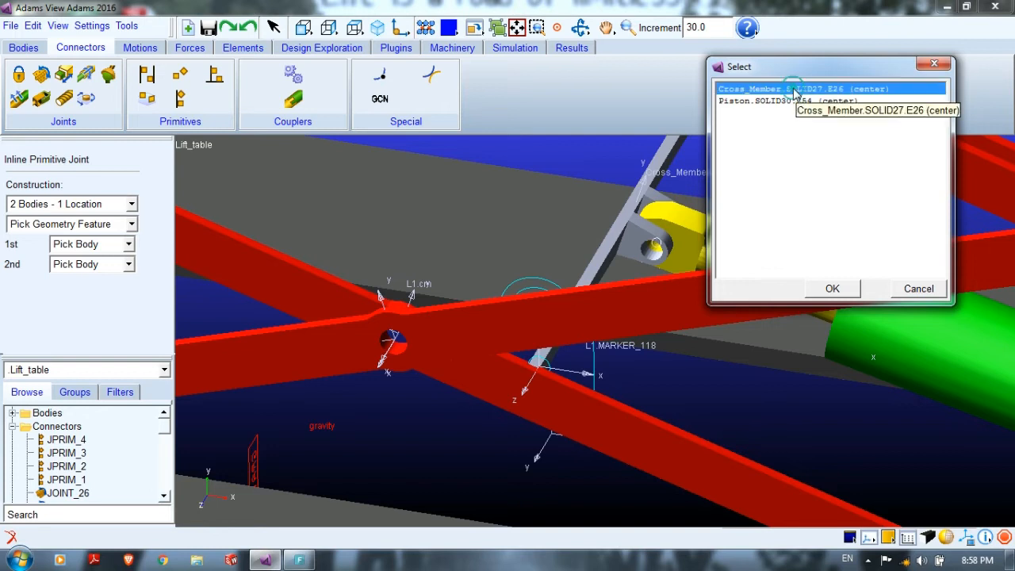
click(830, 289)
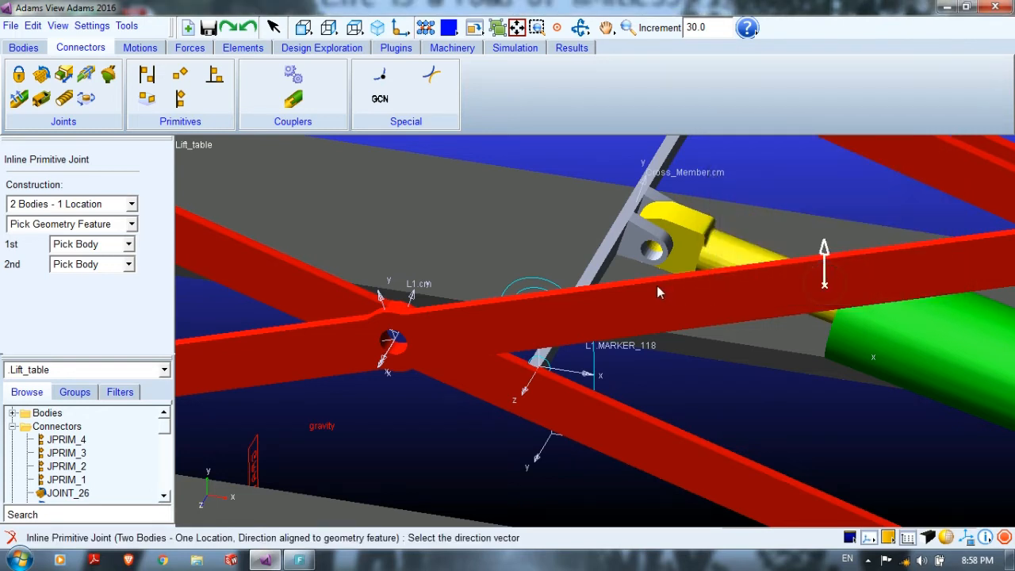
right_click(670, 228)
click(804, 126)
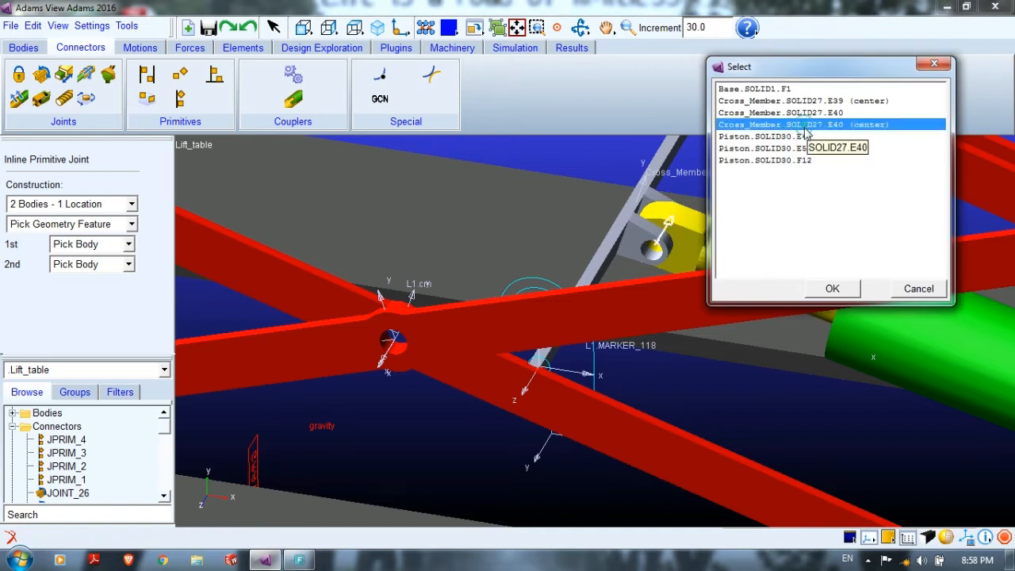
click(830, 289)
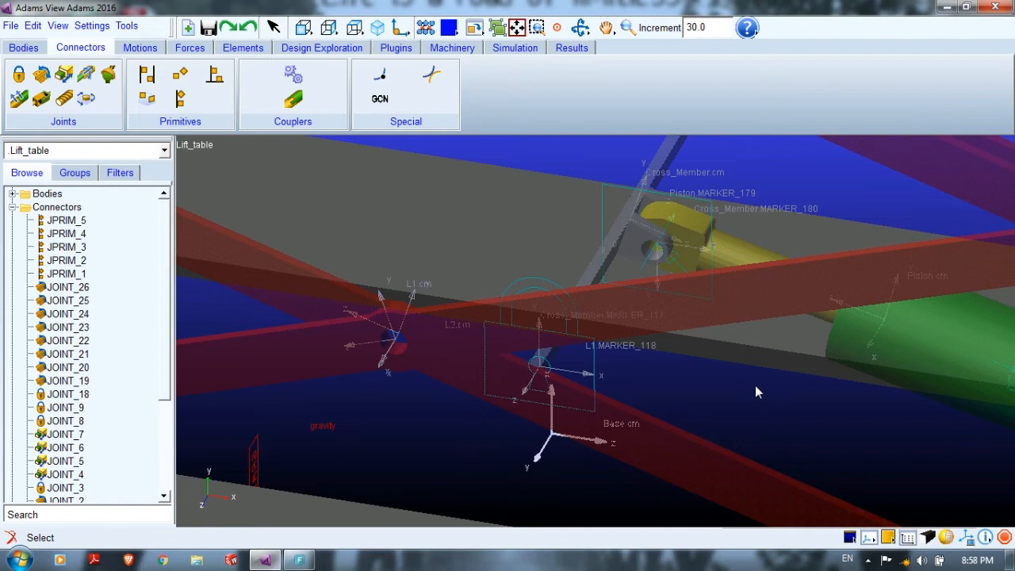
Step: Try to start an inline primitive joint where links L1 and L2 cross, picking L2 as both the first and second body
key(t)
drag(367, 417, 533, 466)
key(z)
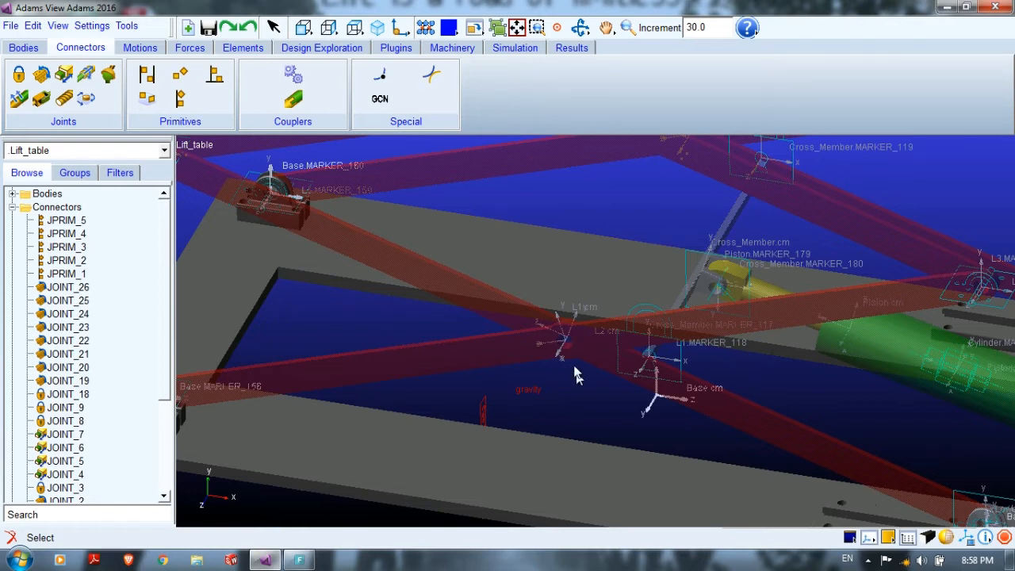
click(272, 27)
key(z)
drag(544, 435, 539, 401)
click(181, 98)
right_click(308, 426)
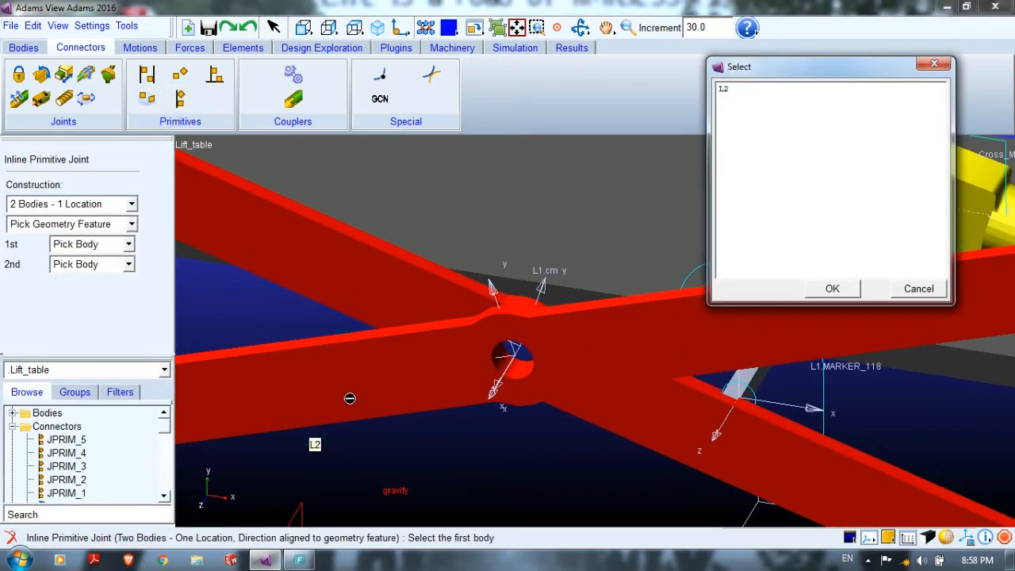
click(723, 88)
click(833, 288)
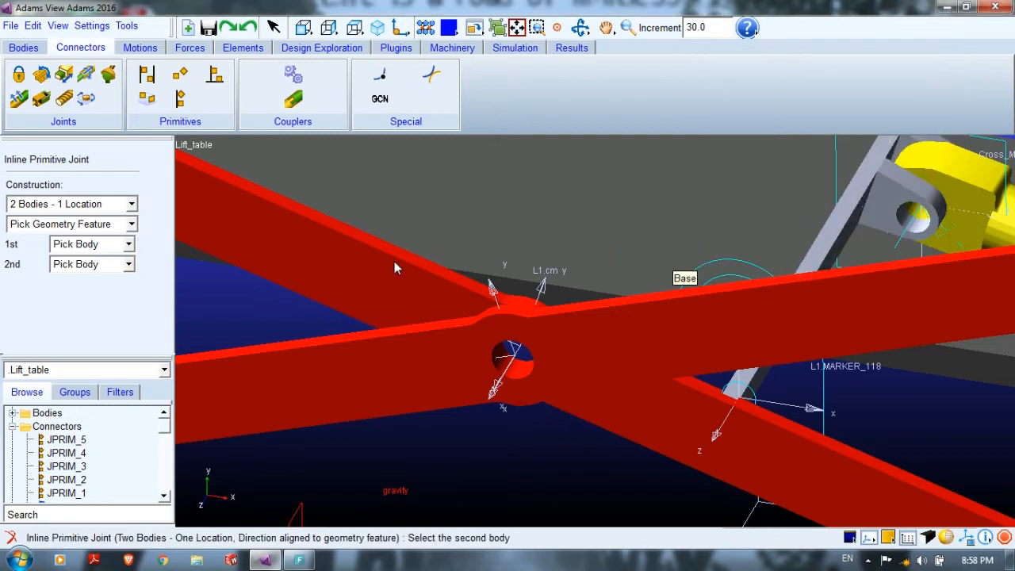
right_click(322, 285)
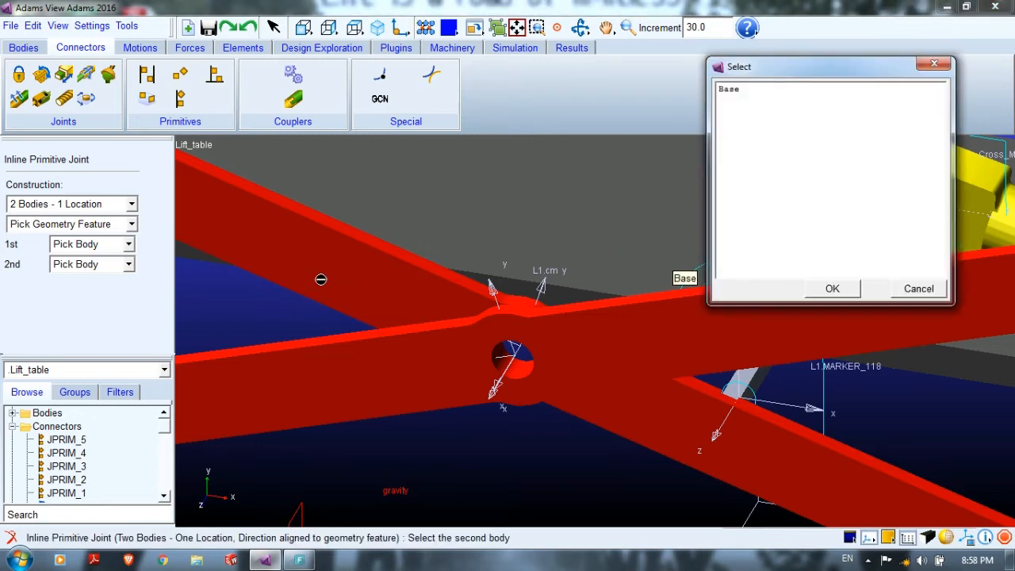
click(913, 288)
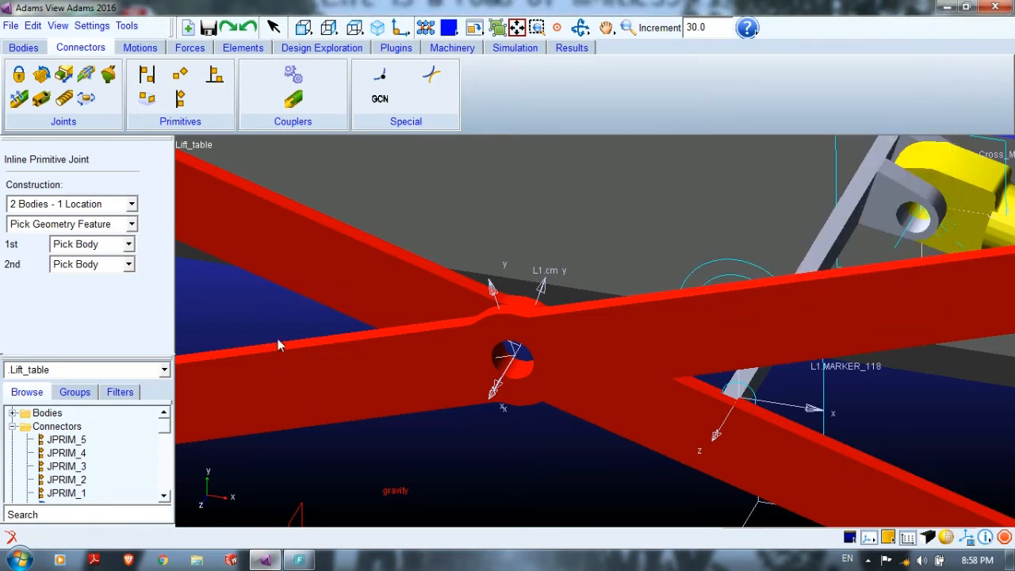
right_click(321, 306)
click(724, 101)
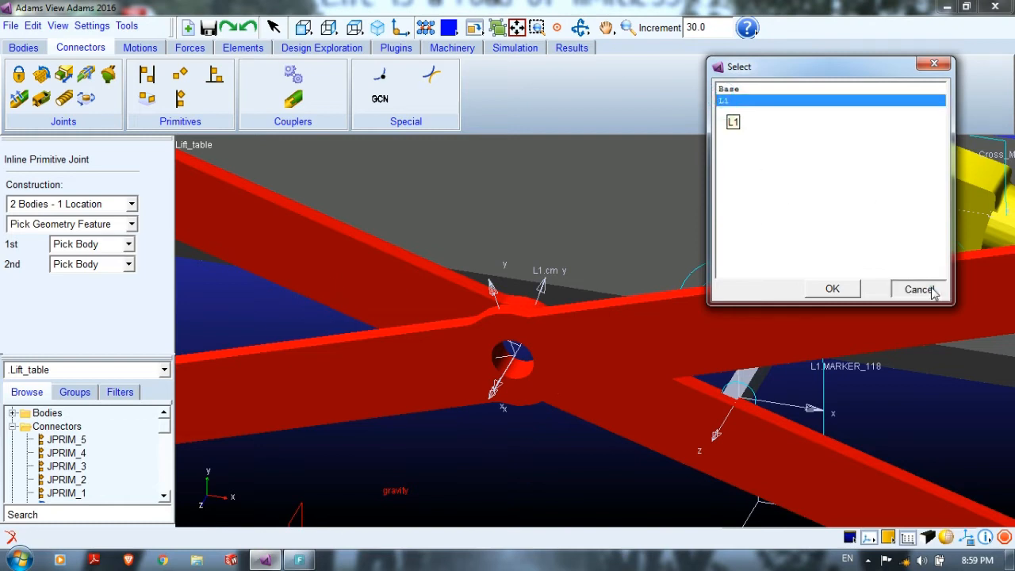
click(920, 289)
right_click(926, 342)
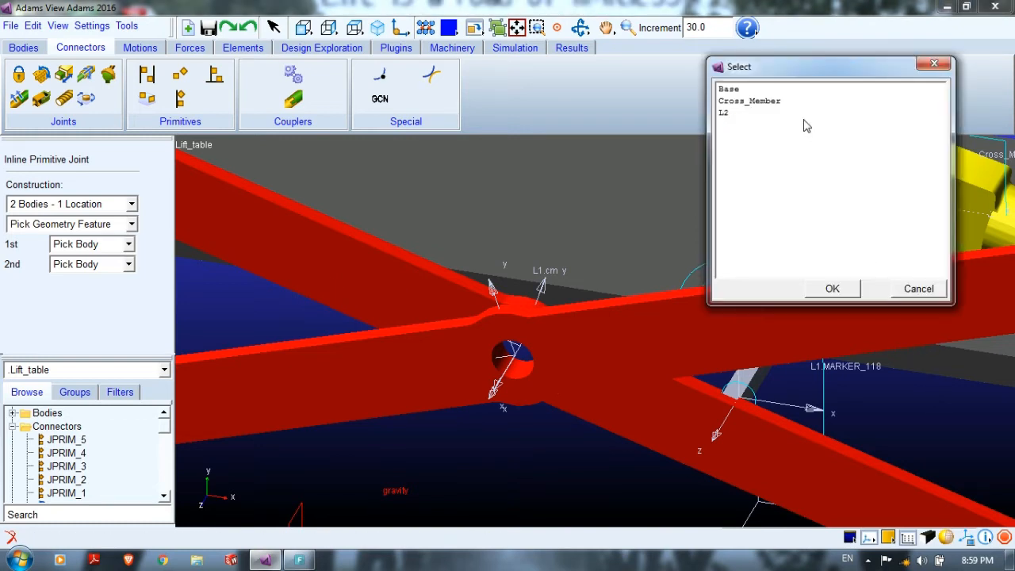
click(750, 112)
click(832, 290)
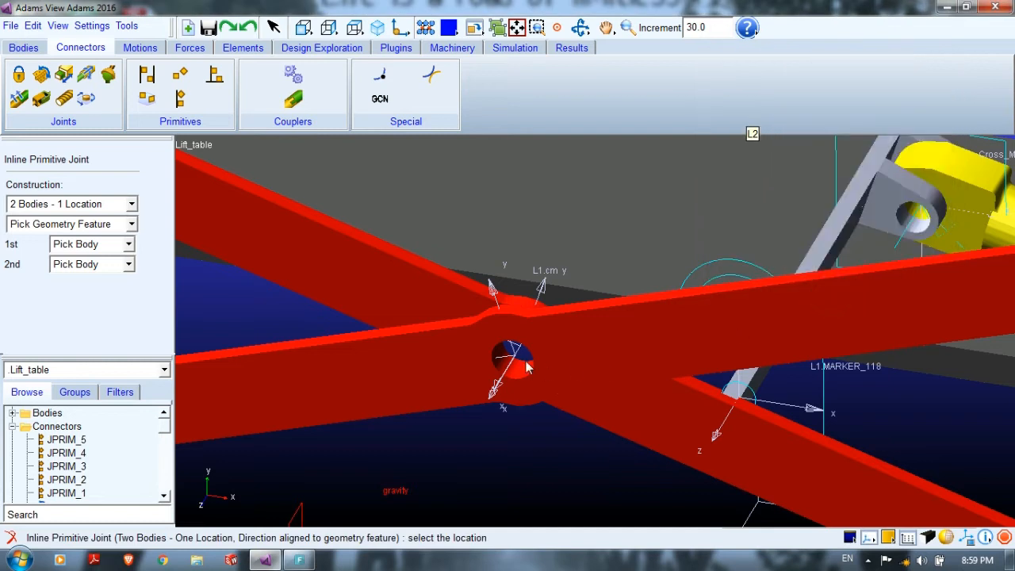
Step: Try to locate the link-crossing inline joint at L1.cm and direct it along the centre marker's axis through the hole
right_click(517, 353)
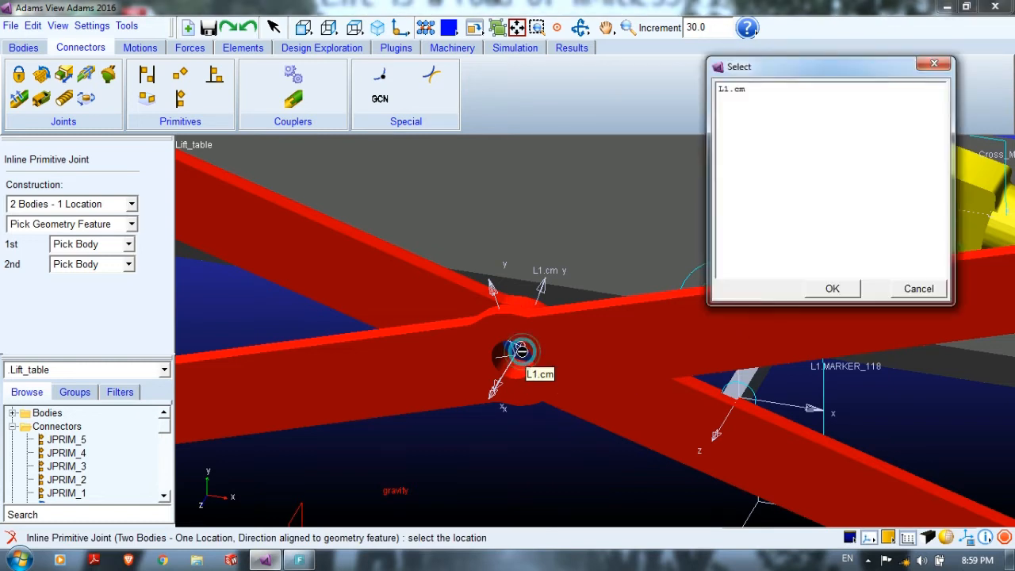
click(737, 91)
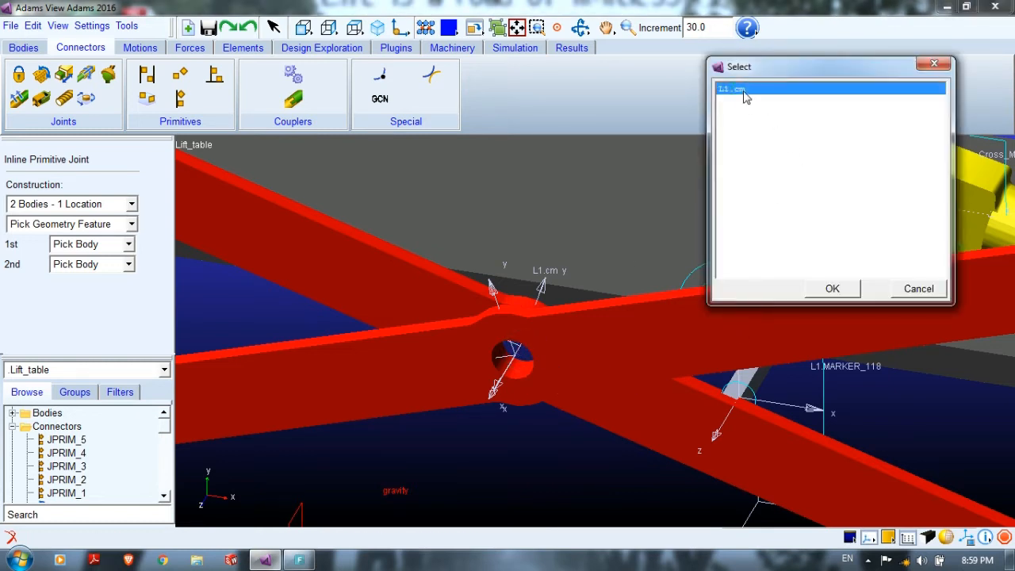
click(832, 288)
click(496, 394)
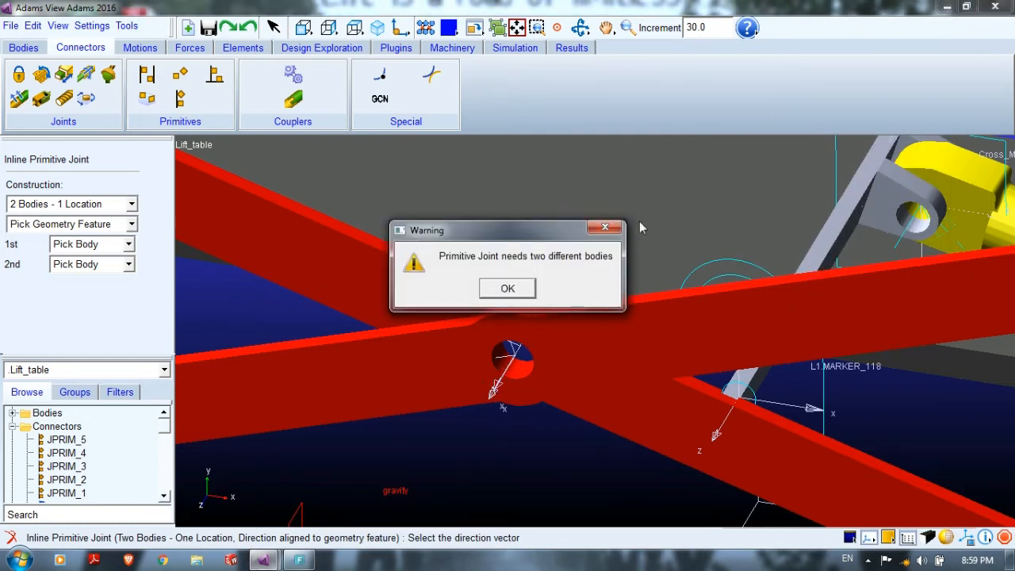
Step: Dismiss the warning and start an inline primitive joint at the lower link crossing, with L2 as first body and L1 as second
click(611, 228)
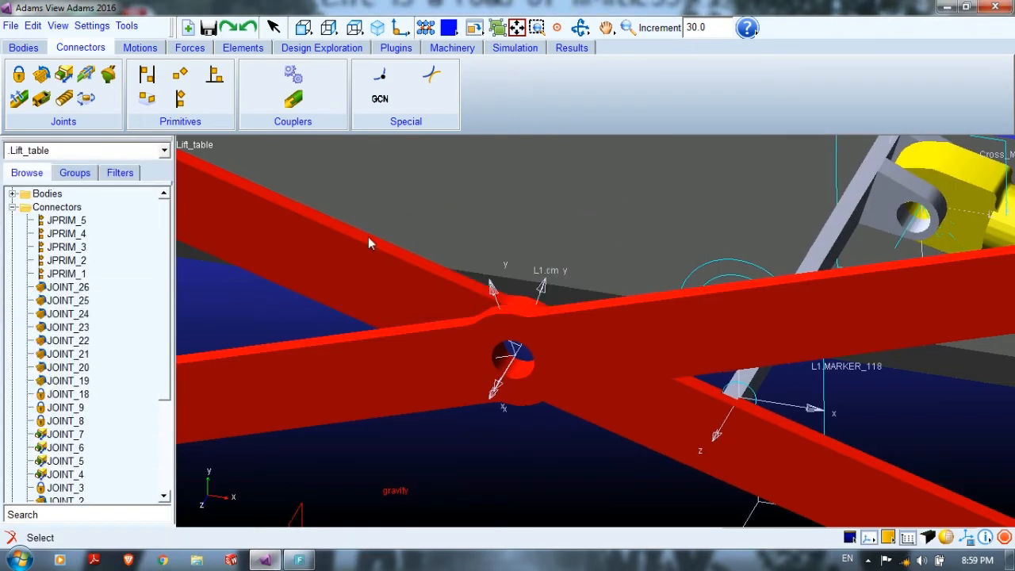
click(180, 97)
right_click(232, 432)
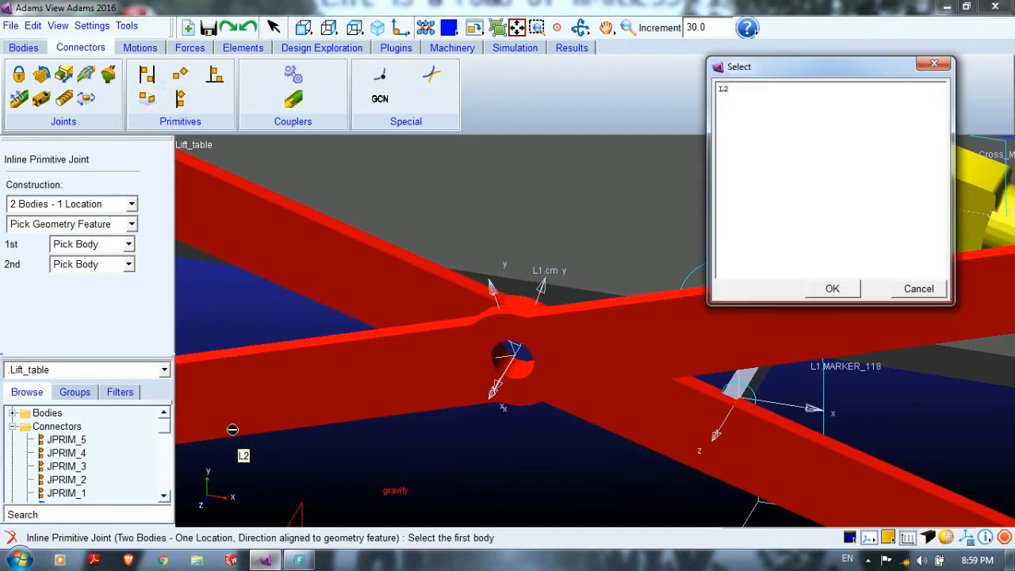
click(728, 88)
click(832, 289)
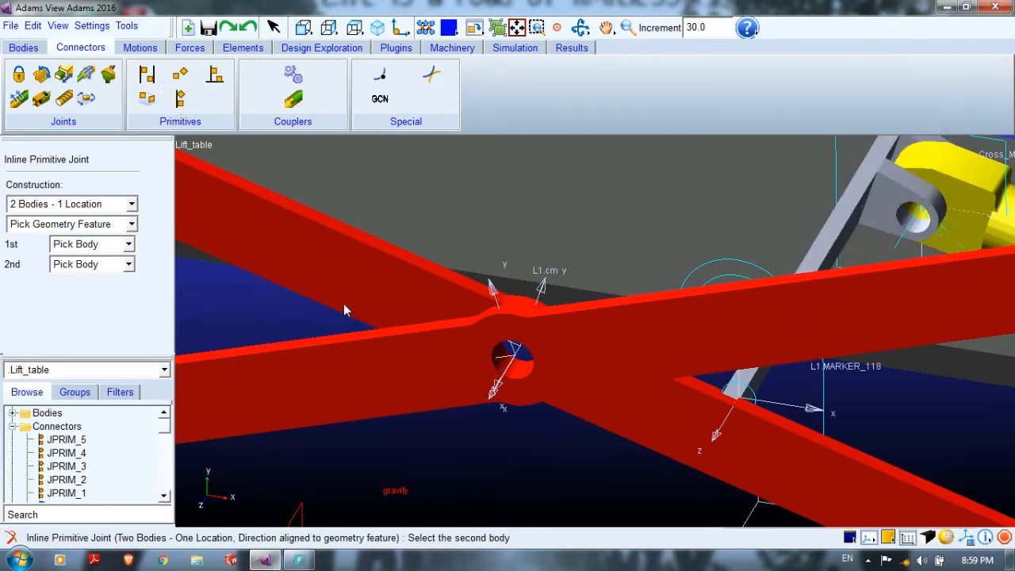
right_click(345, 314)
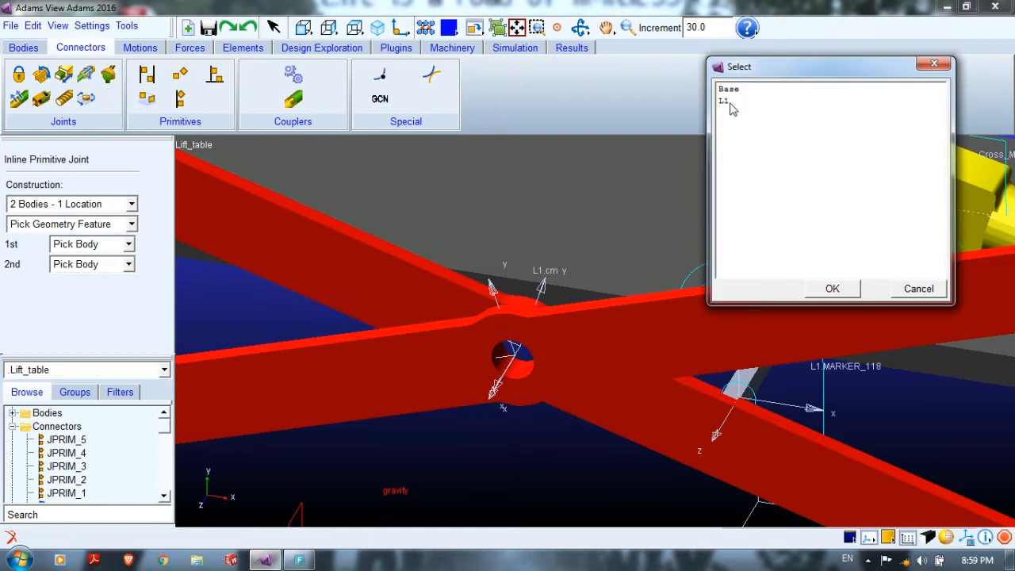
click(727, 100)
click(826, 288)
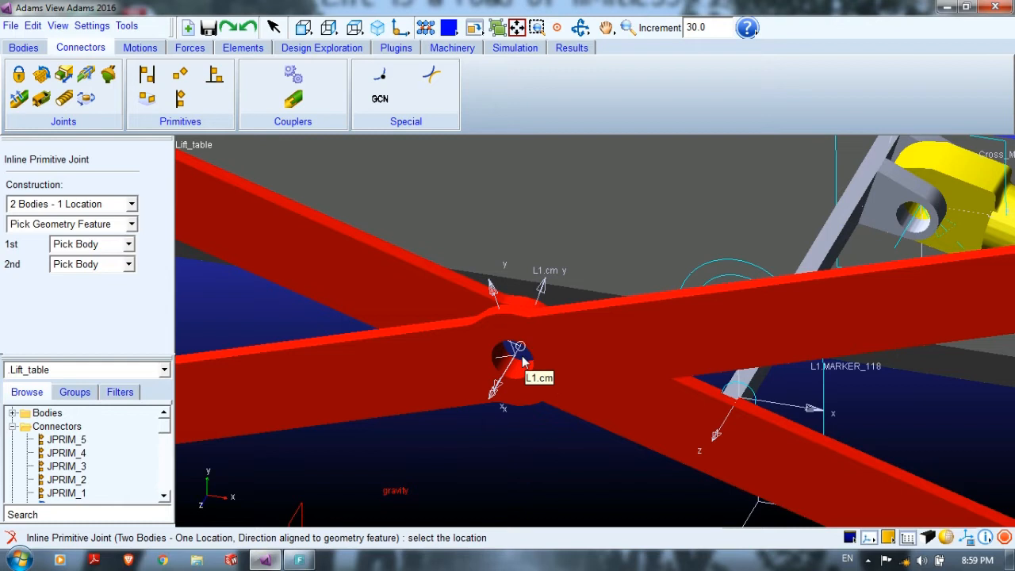
Step: Locate the L2–L1 inline joint at L1.cm and direct it along the marker's cm.X axis
right_click(522, 361)
click(738, 89)
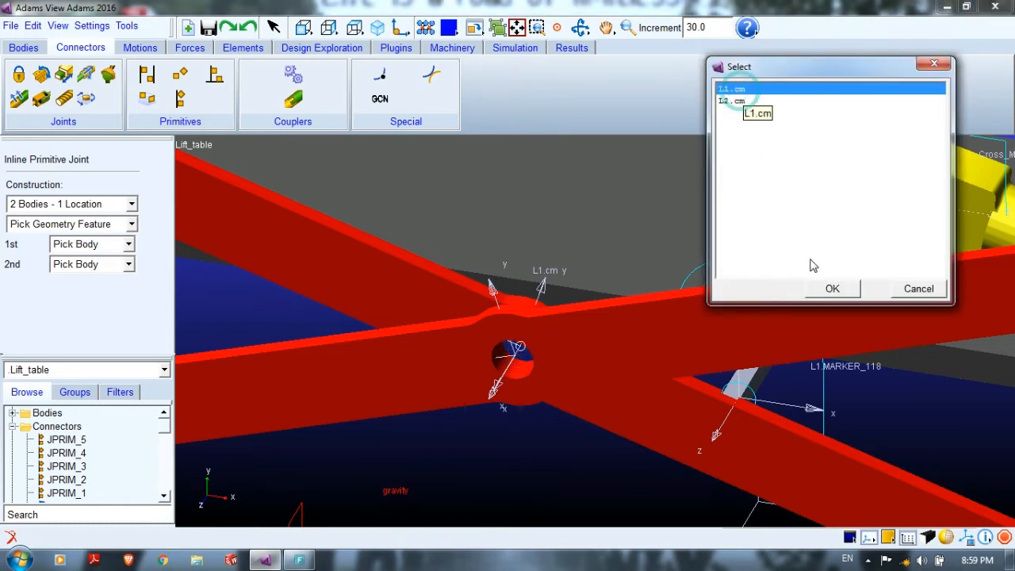
click(826, 288)
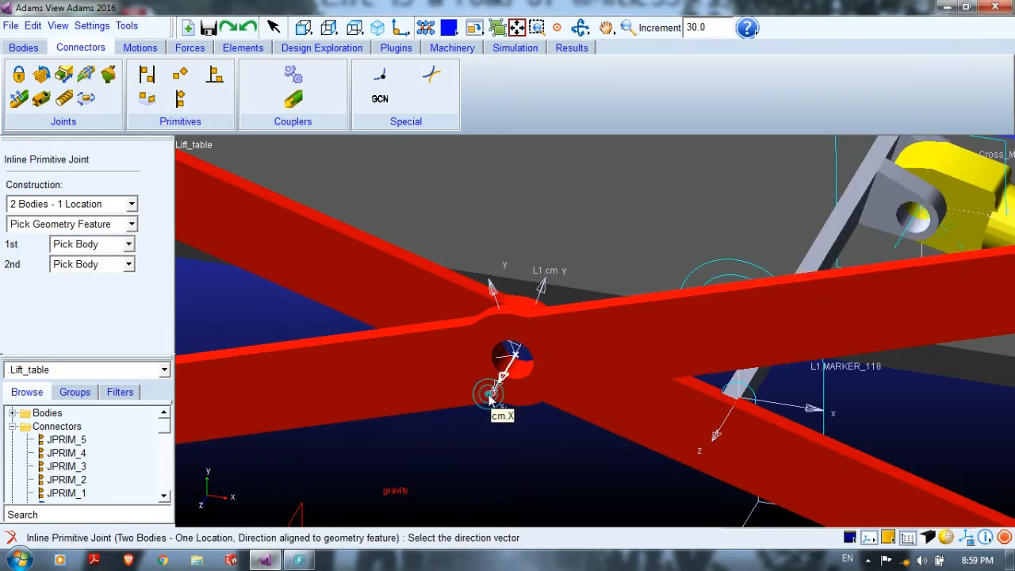
click(492, 399)
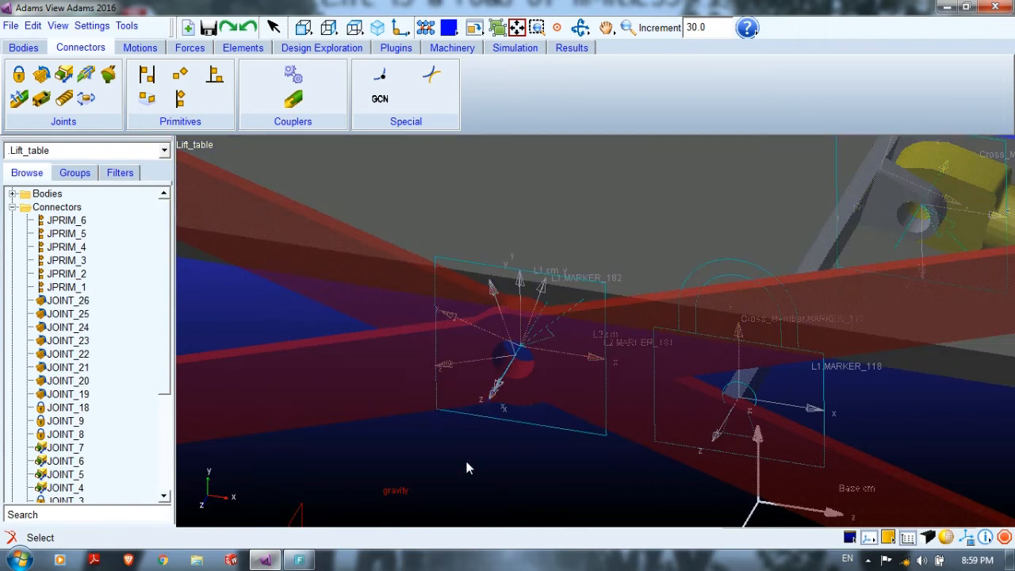
click(272, 27)
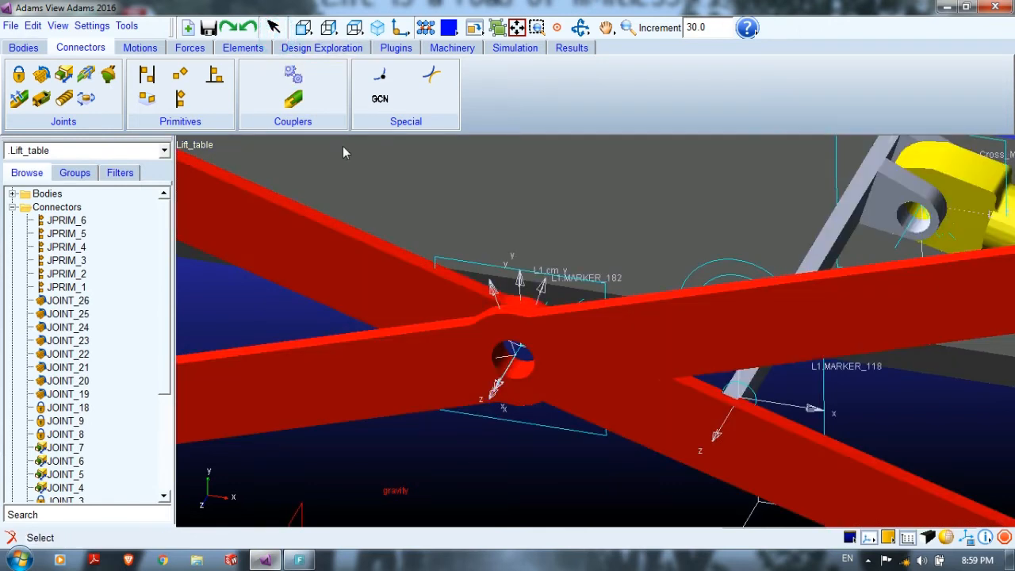
Step: Start an inline primitive joint at the upper link crossing with L4 as the first body and L3 as the second
key(z)
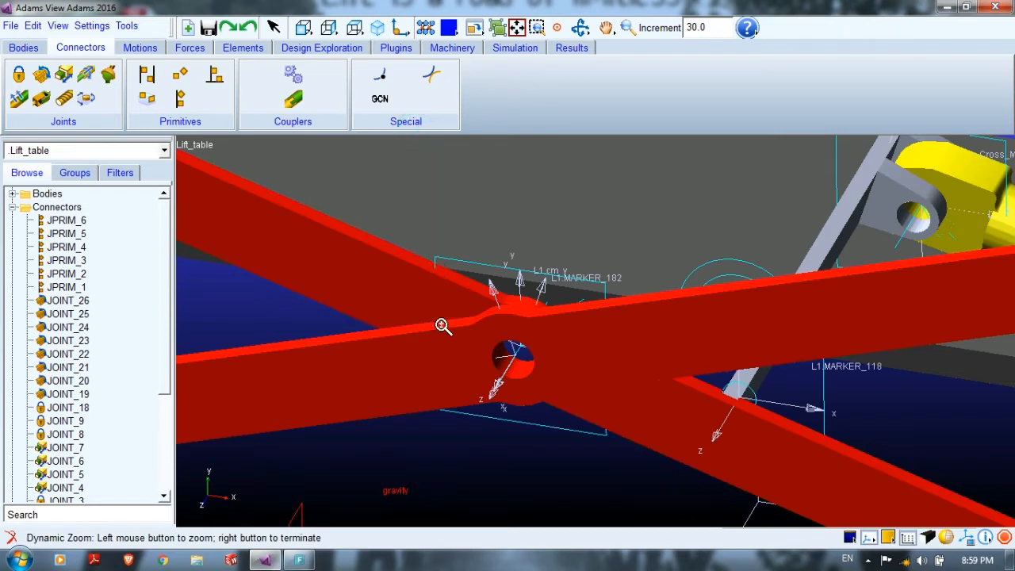
mouse_move(405, 441)
mouse_down()
mouse_move(415, 436)
mouse_move(414, 457)
mouse_up()
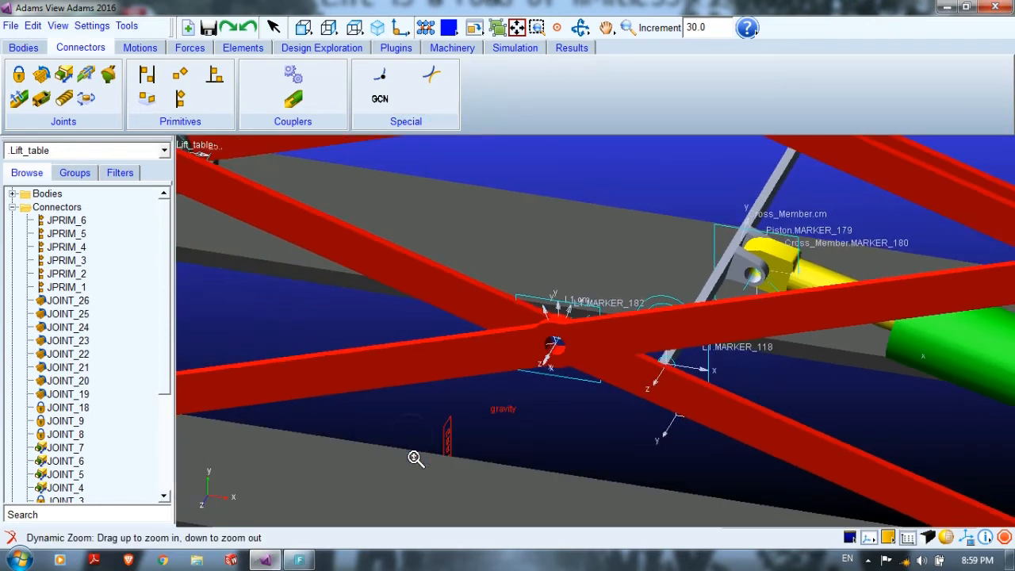
key(t)
drag(575, 275, 525, 407)
key(r)
drag(557, 375, 473, 381)
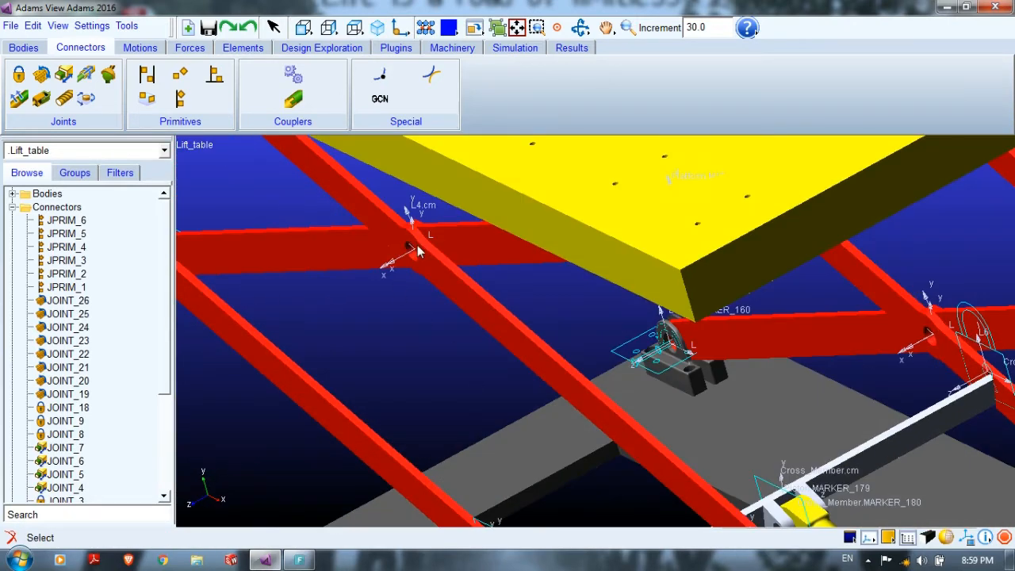
click(180, 99)
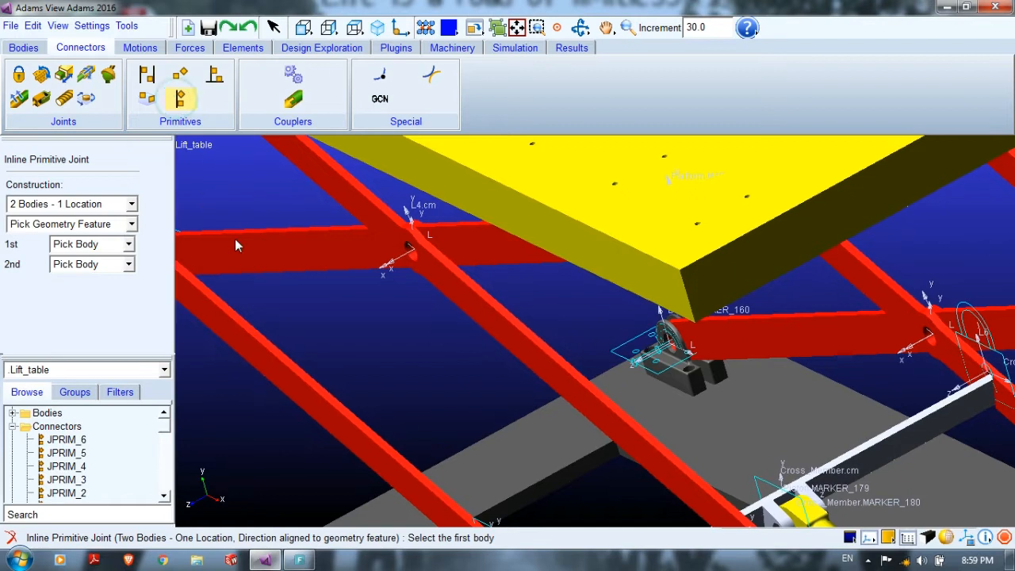
right_click(307, 261)
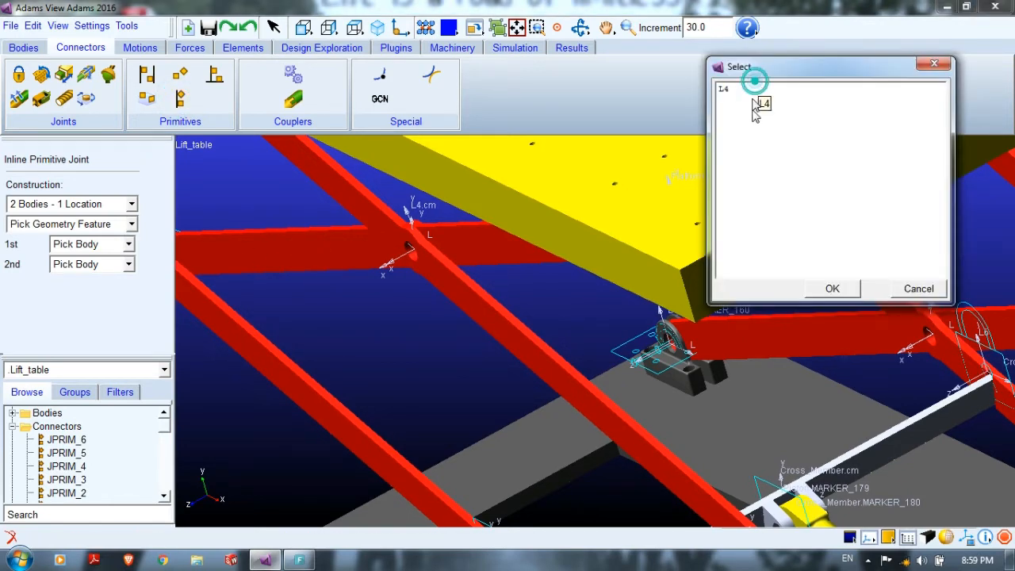
click(722, 87)
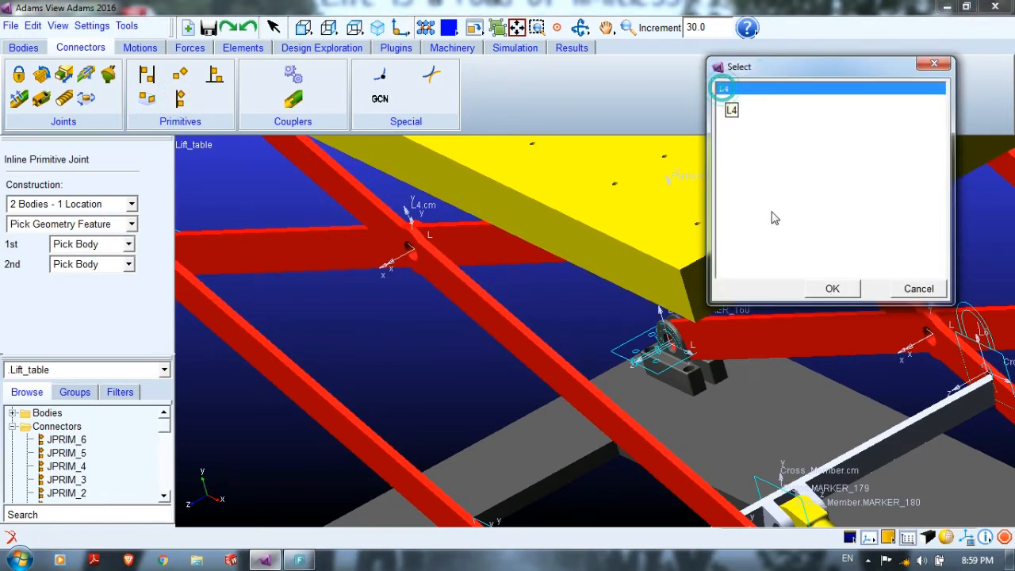
click(831, 290)
right_click(333, 183)
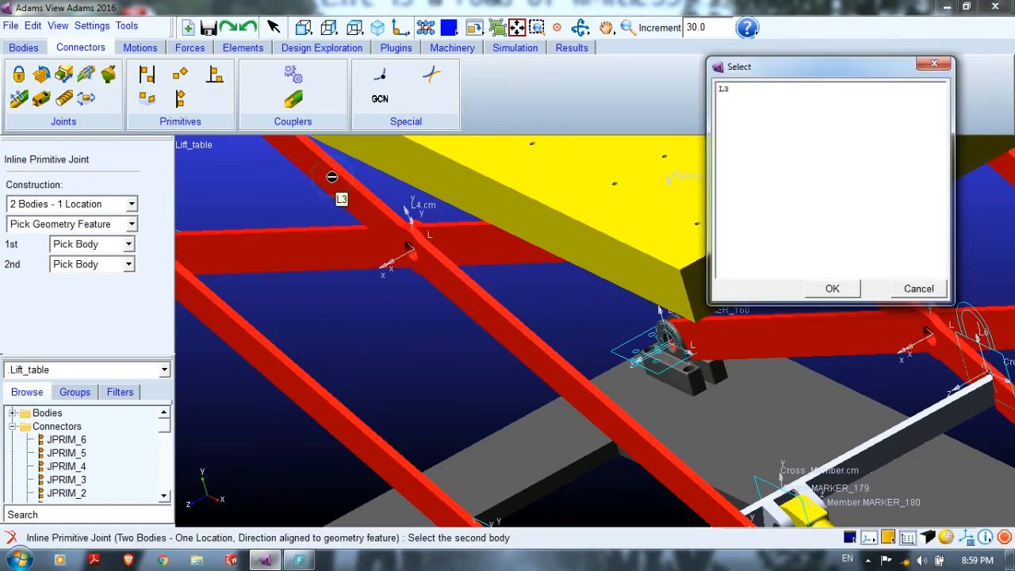
click(732, 92)
click(846, 295)
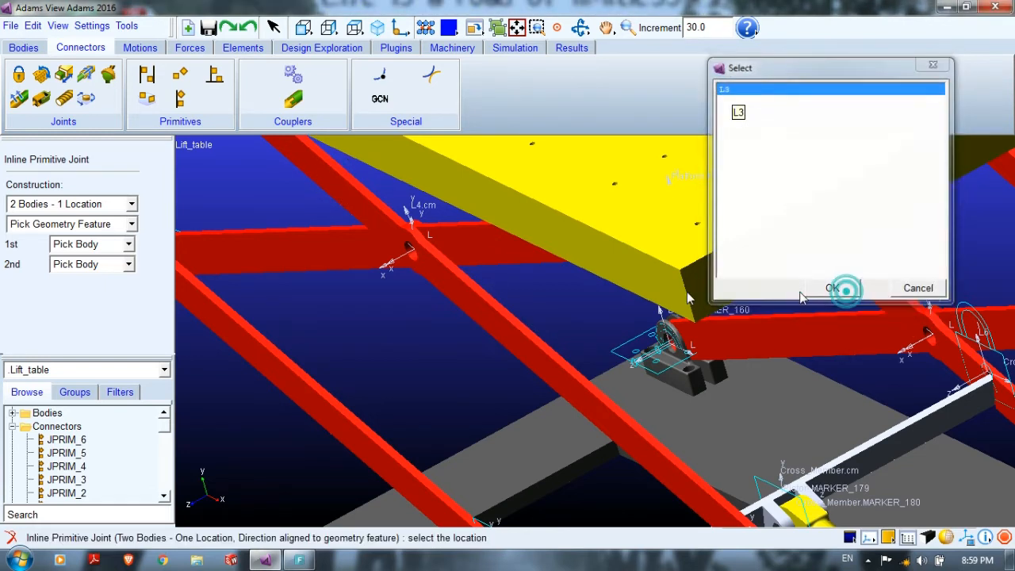
Step: Locate the L4–L3 inline joint at the crossing's centre-of-mass marker and direct it along cm.X
click(414, 249)
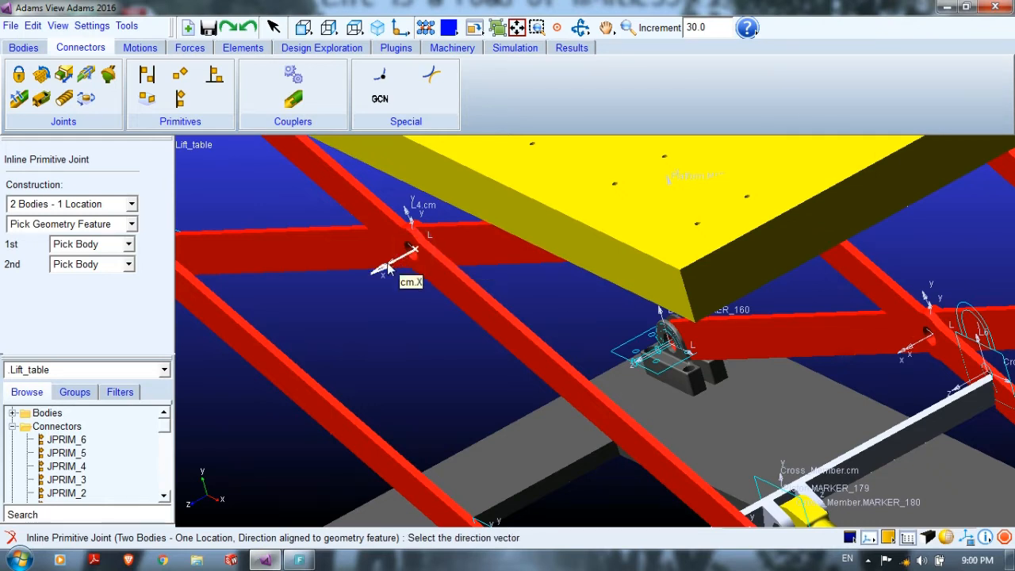
click(387, 268)
click(387, 332)
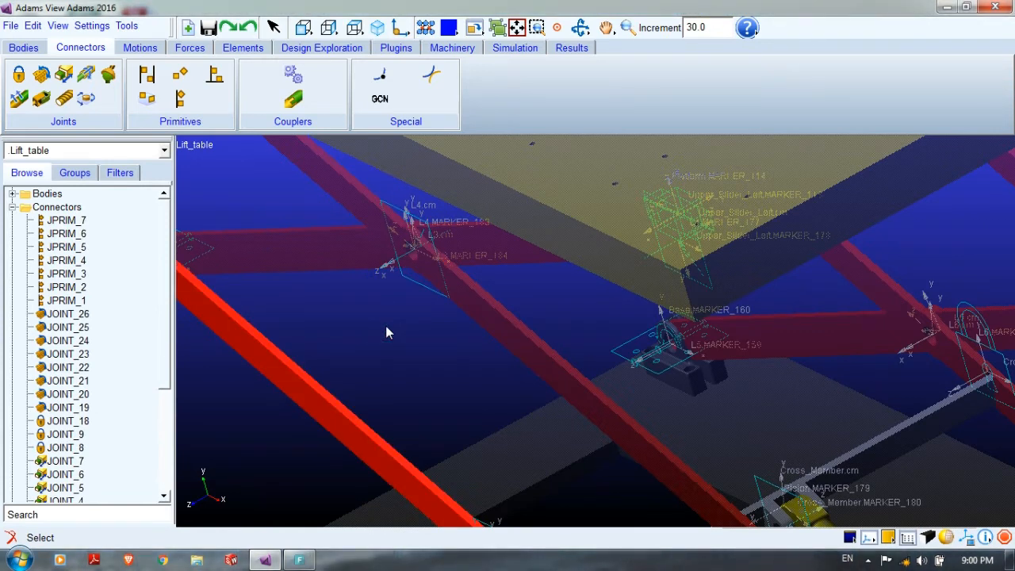
Step: Create an inline primitive joint between L5 and L6, located at their crossing's centre-of-mass marker and directed along cm.X
key(r)
drag(417, 306, 444, 290)
key(t)
drag(750, 238, 648, 491)
key(r)
key(t)
drag(668, 421, 413, 179)
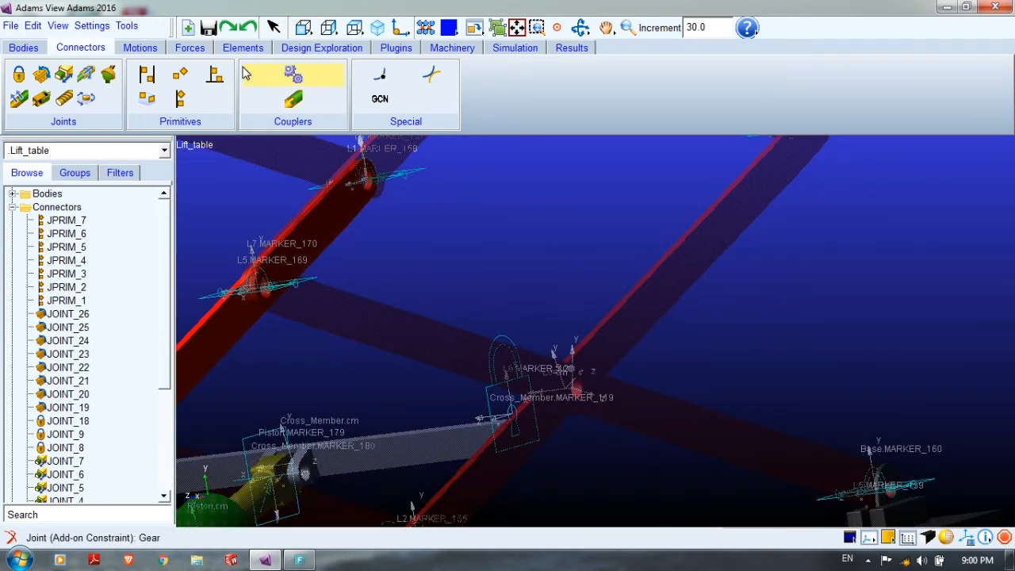
click(269, 29)
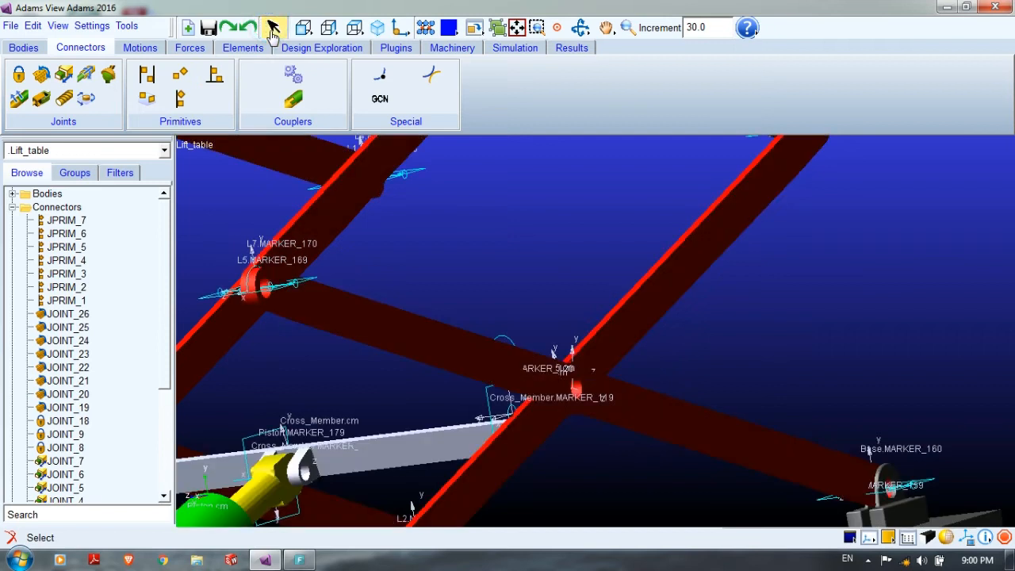
click(186, 99)
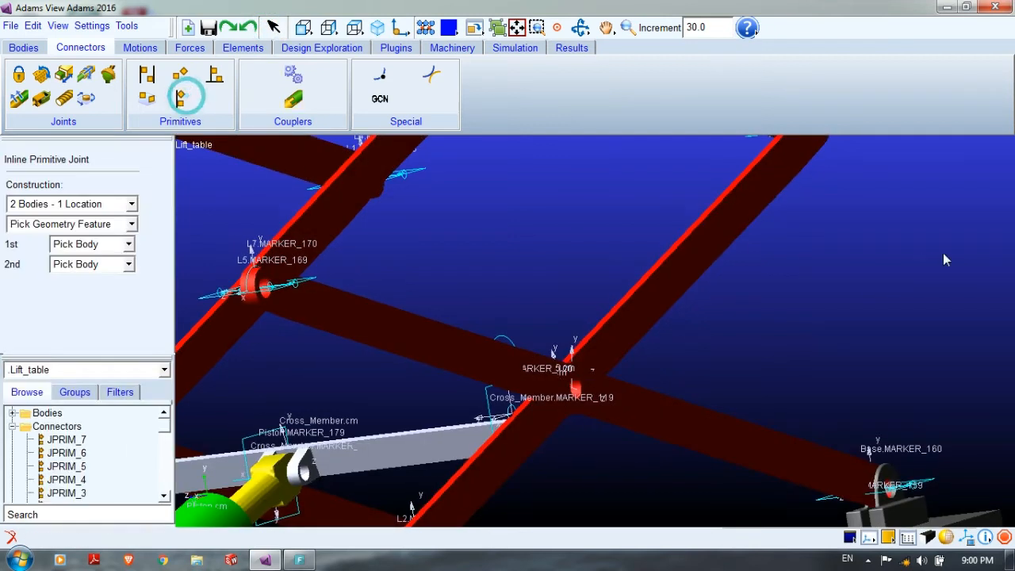
right_click(709, 439)
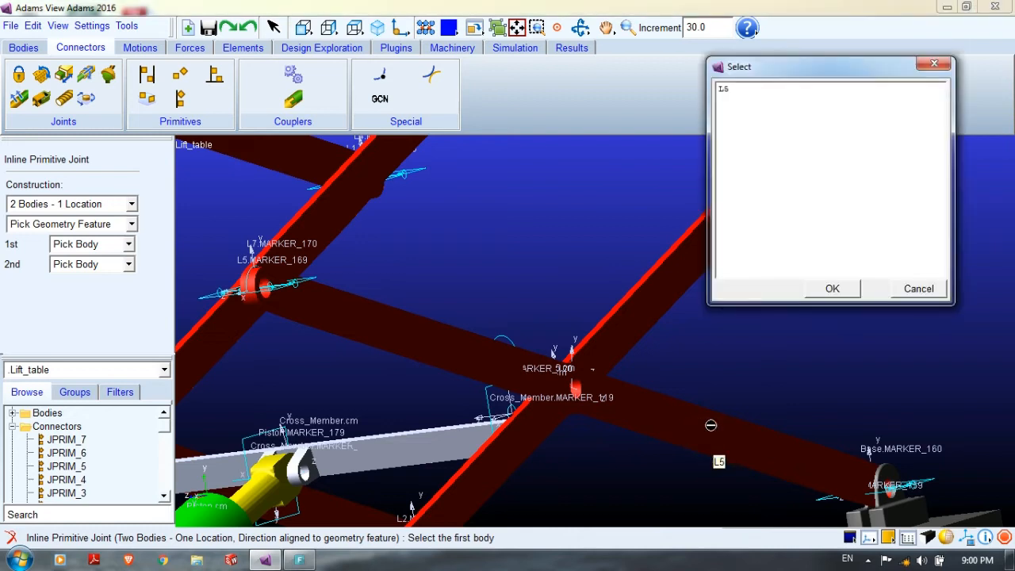
click(733, 88)
click(830, 289)
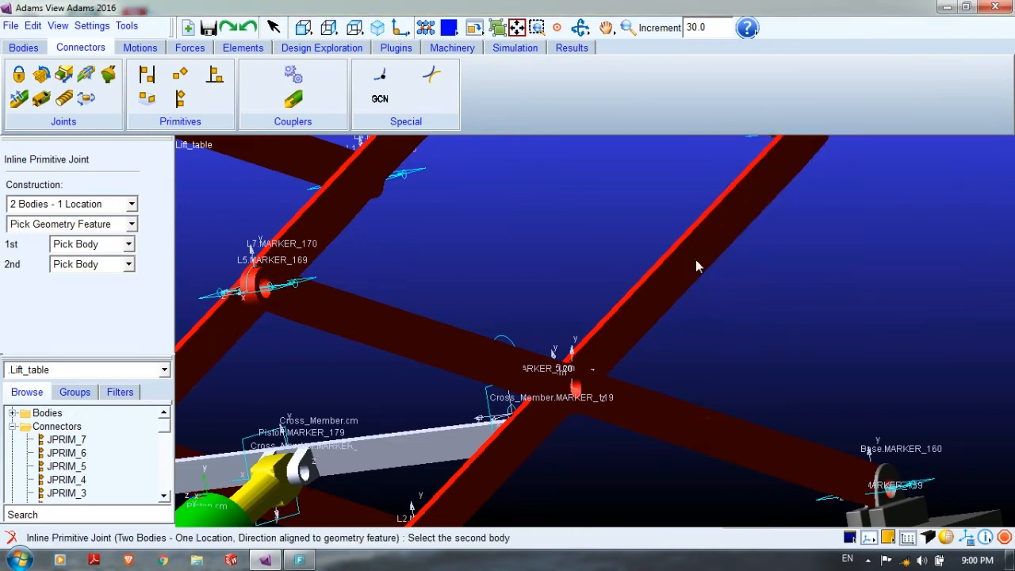
right_click(695, 266)
click(728, 88)
click(829, 288)
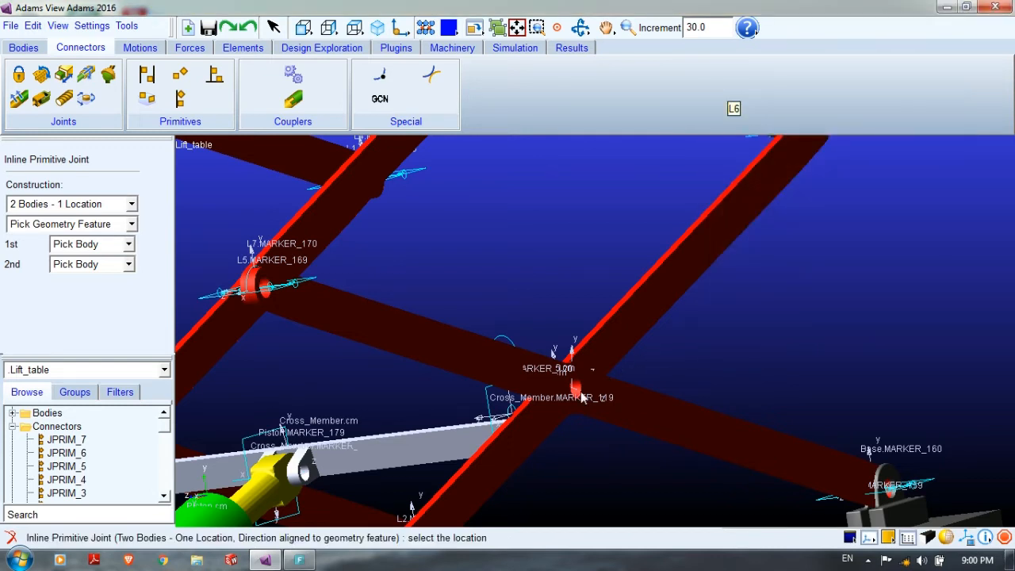
click(577, 394)
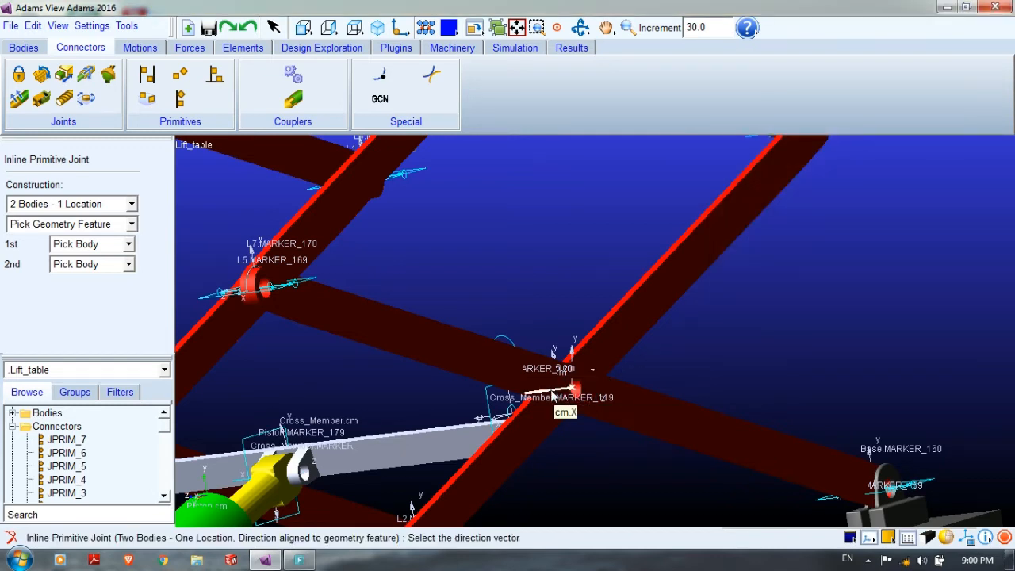
click(552, 397)
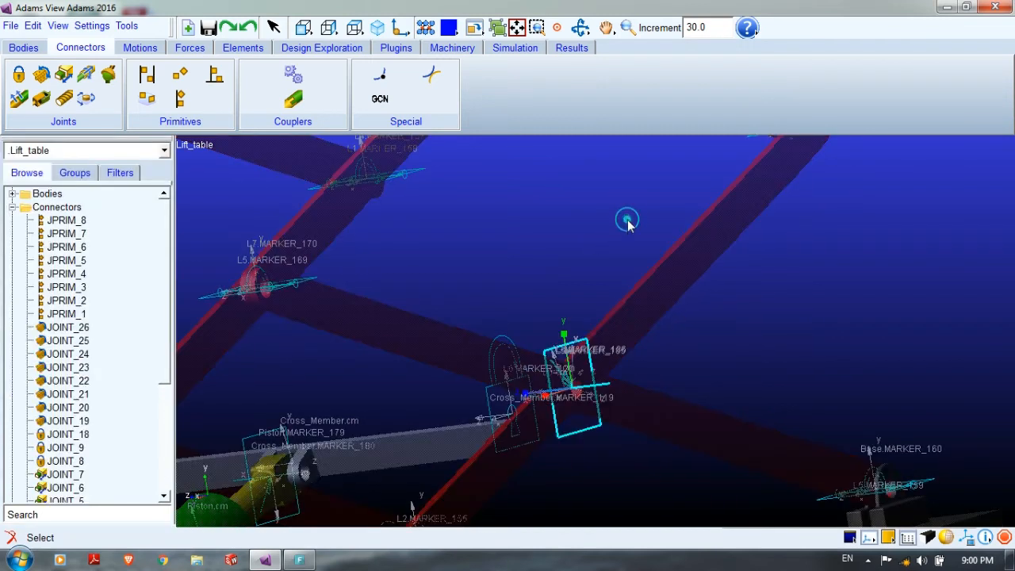
Step: Create an inline primitive joint between L7 and L8, located at L8.cm and directed along the axis of the crossing hole
key(t)
drag(610, 212, 562, 339)
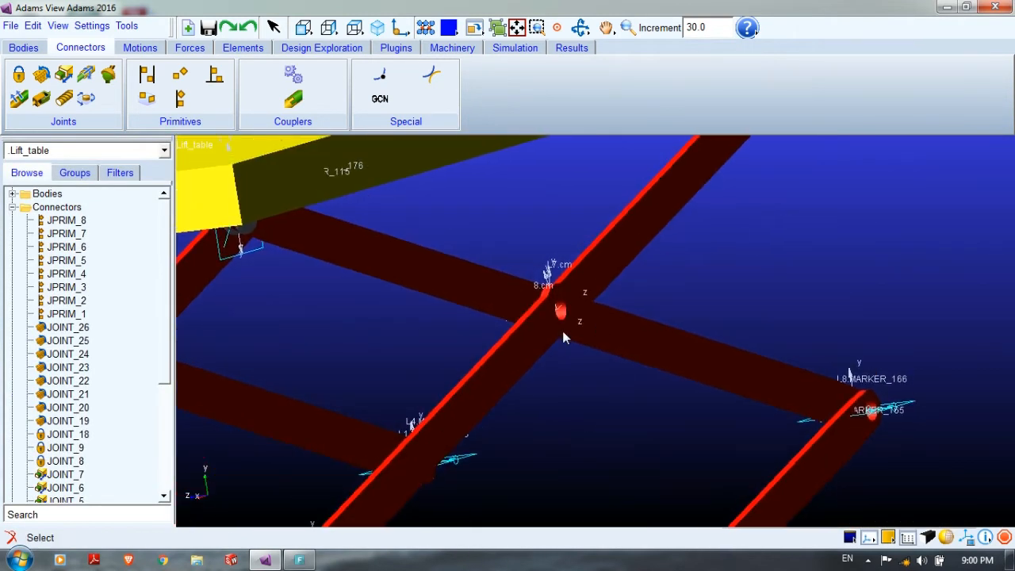
click(179, 99)
click(706, 184)
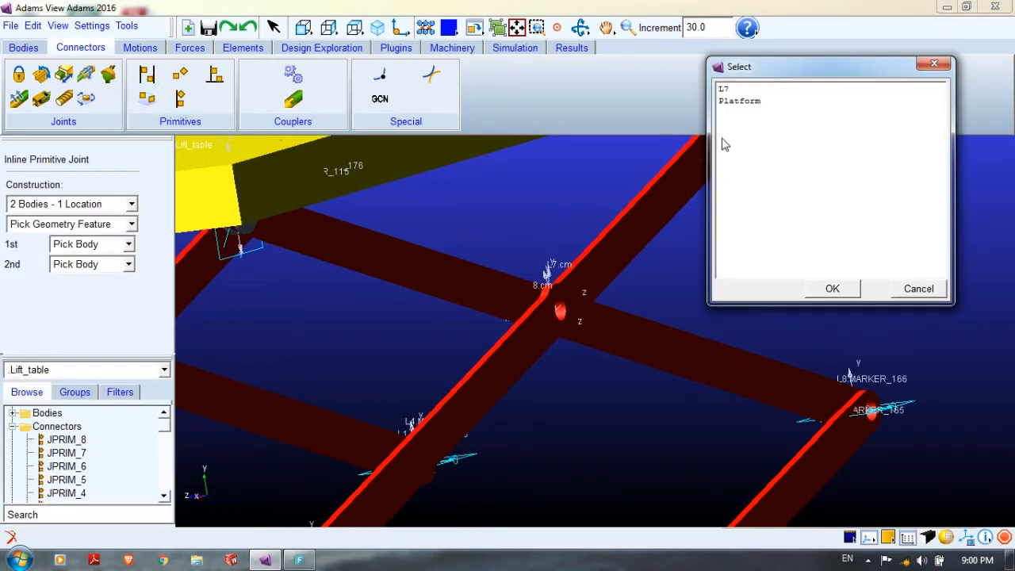
click(728, 89)
click(831, 287)
click(669, 339)
click(729, 89)
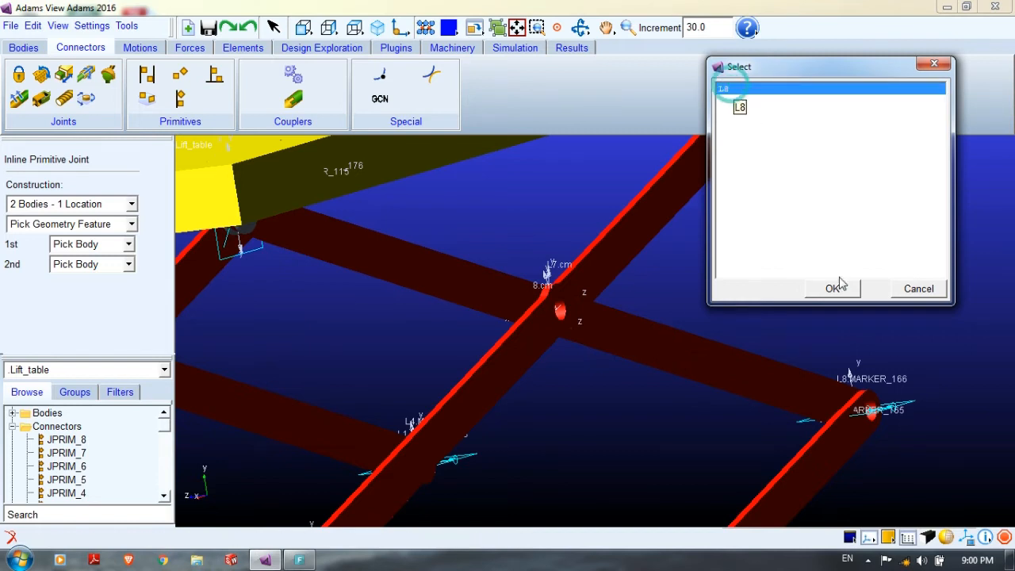
click(832, 288)
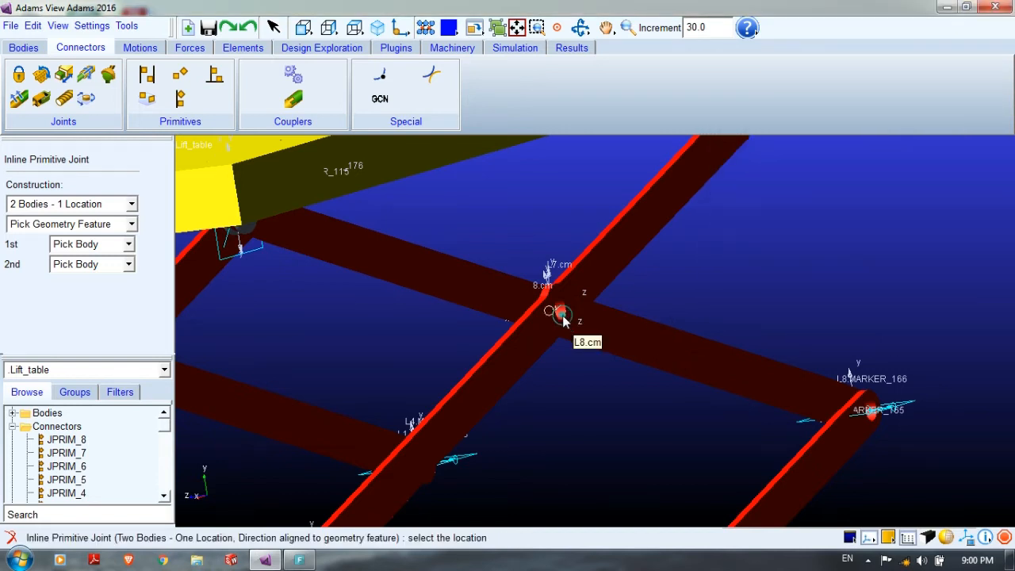
click(561, 314)
click(526, 320)
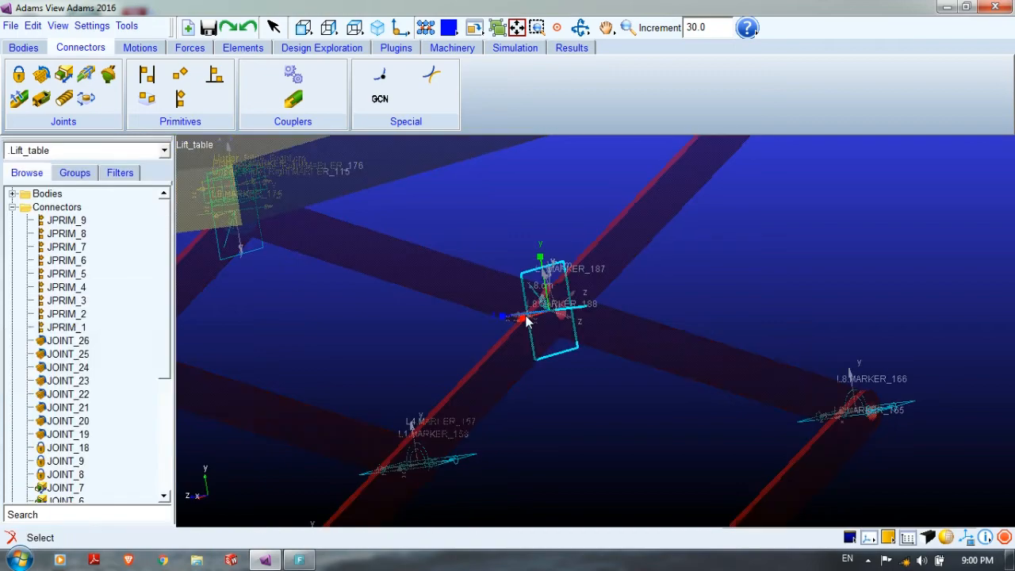
Step: Examine the complete scissor-lift assembly and its joints in the front view
drag(773, 287, 825, 336)
key(z)
key(r)
drag(759, 352, 818, 329)
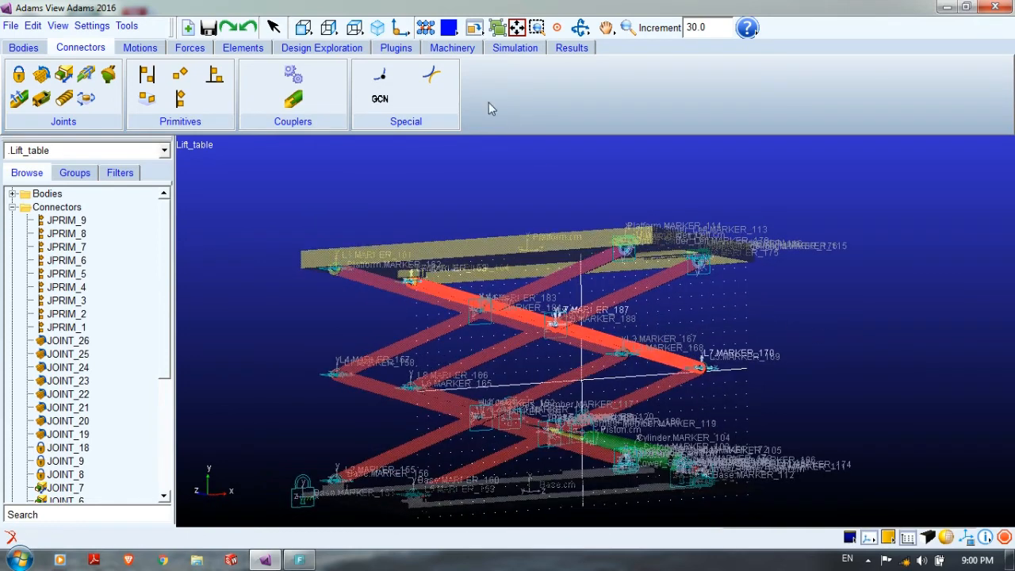
click(299, 32)
click(735, 173)
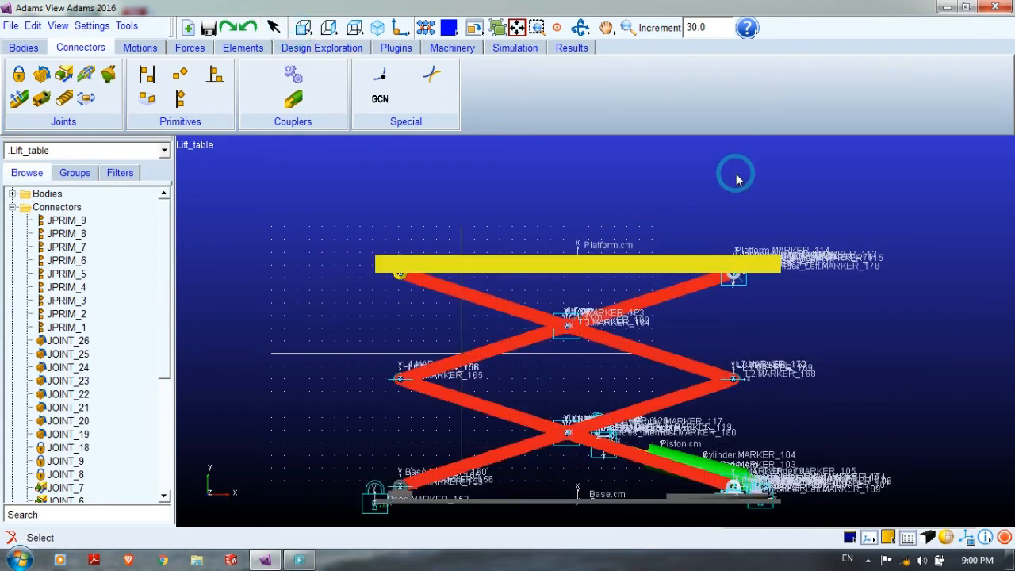
key(t)
drag(607, 214, 566, 198)
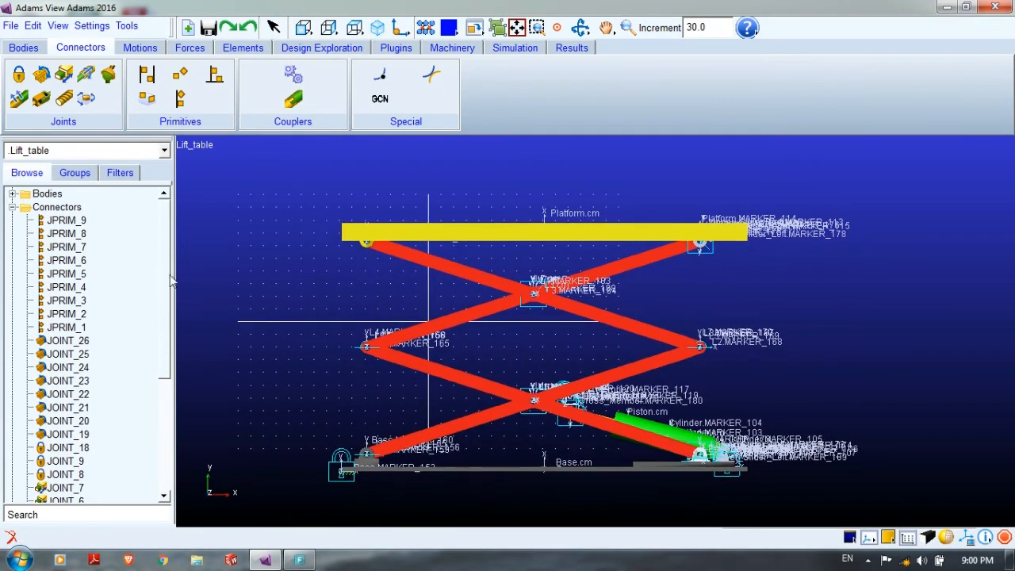
Step: Add a translational joint motion with a speed of 10.0 to the joint between the green cylinder and the piston
click(12, 207)
key(r)
drag(665, 415, 627, 430)
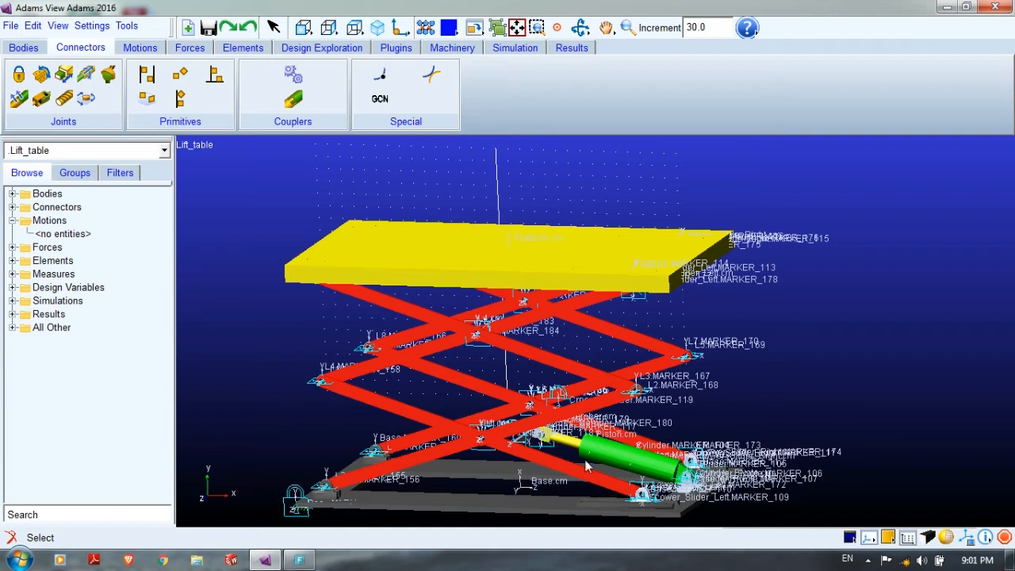
click(303, 28)
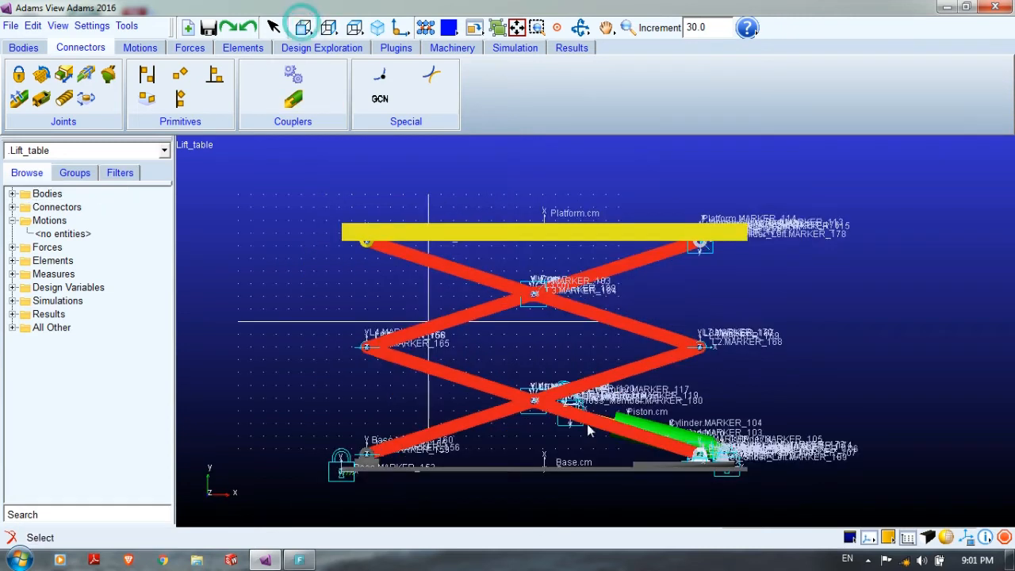
key(r)
drag(633, 441, 591, 451)
key(z)
drag(598, 509, 557, 271)
key(t)
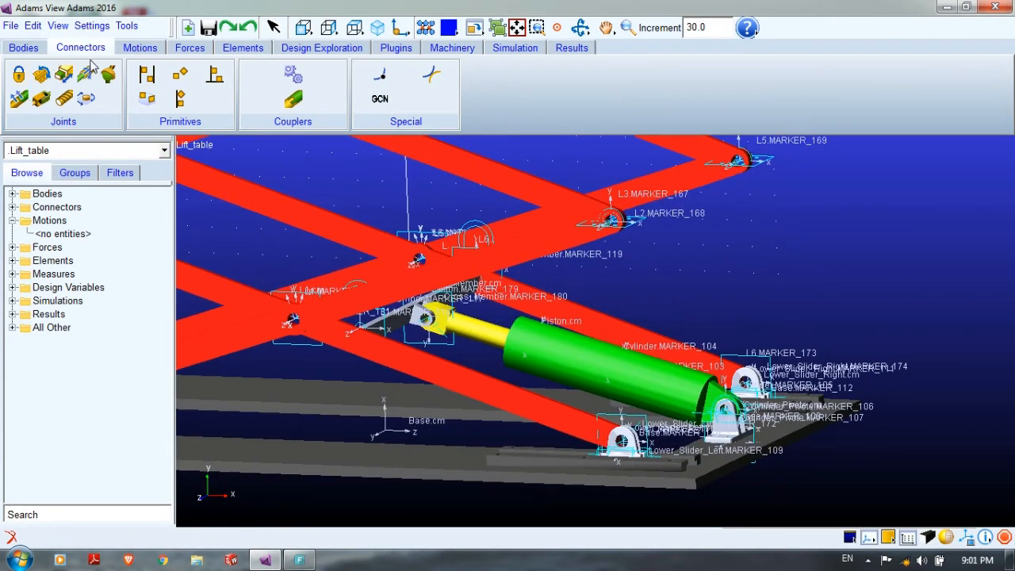
click(137, 49)
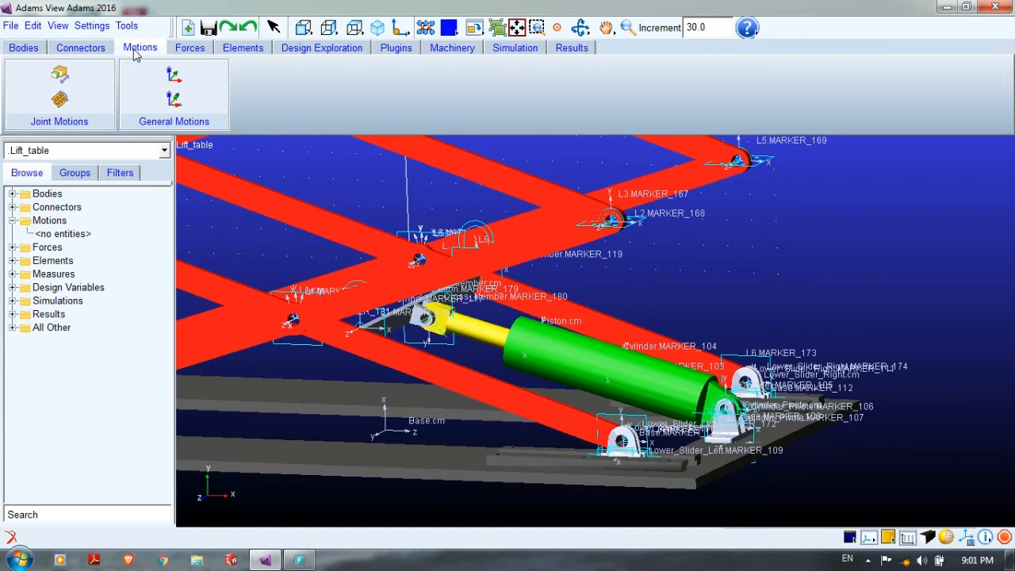
click(58, 80)
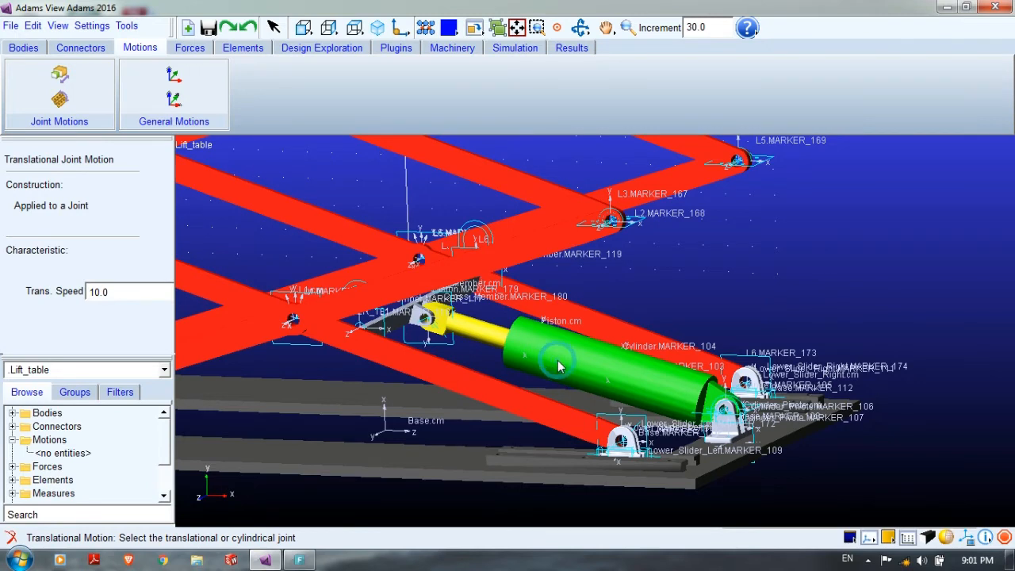
click(606, 389)
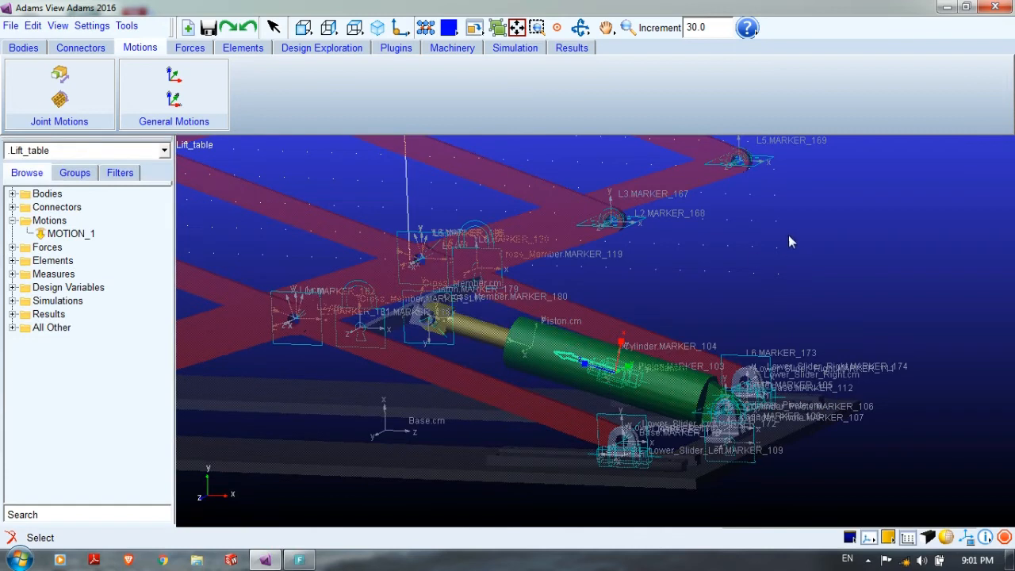
Step: Examine the definition of the new cylinder motion, including its time function and type, and accept it
click(71, 235)
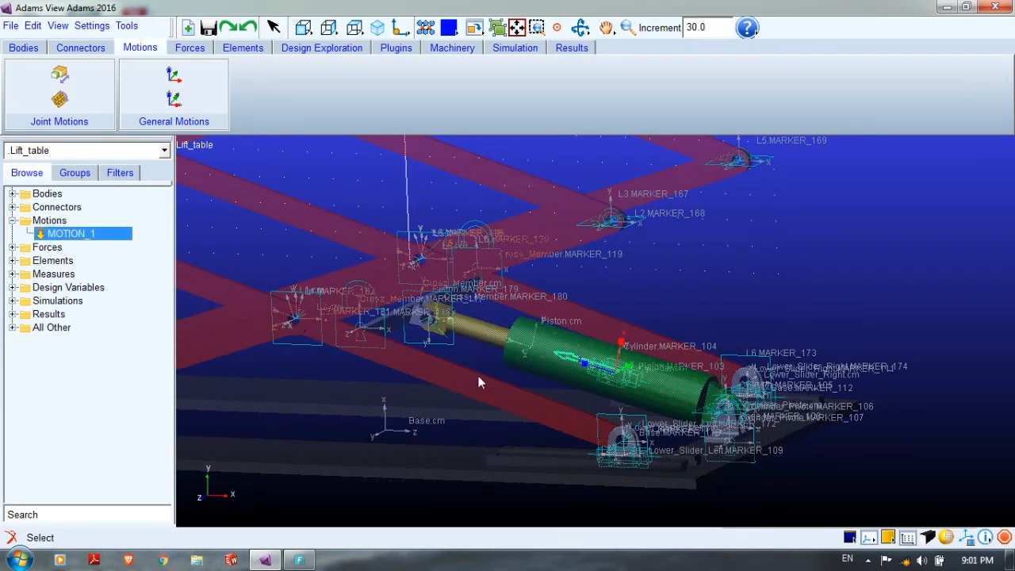
double_click(63, 238)
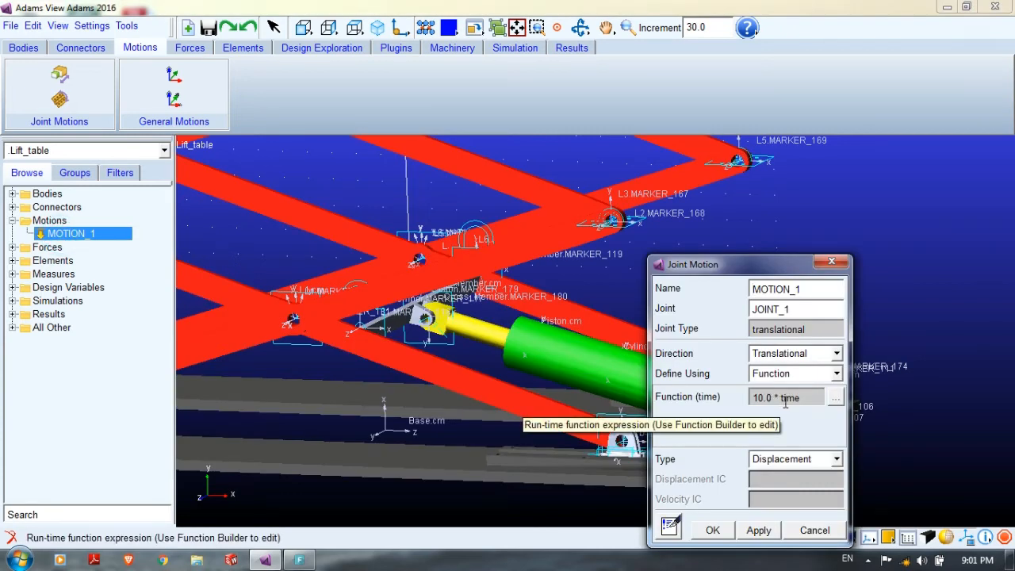
triple_click(809, 397)
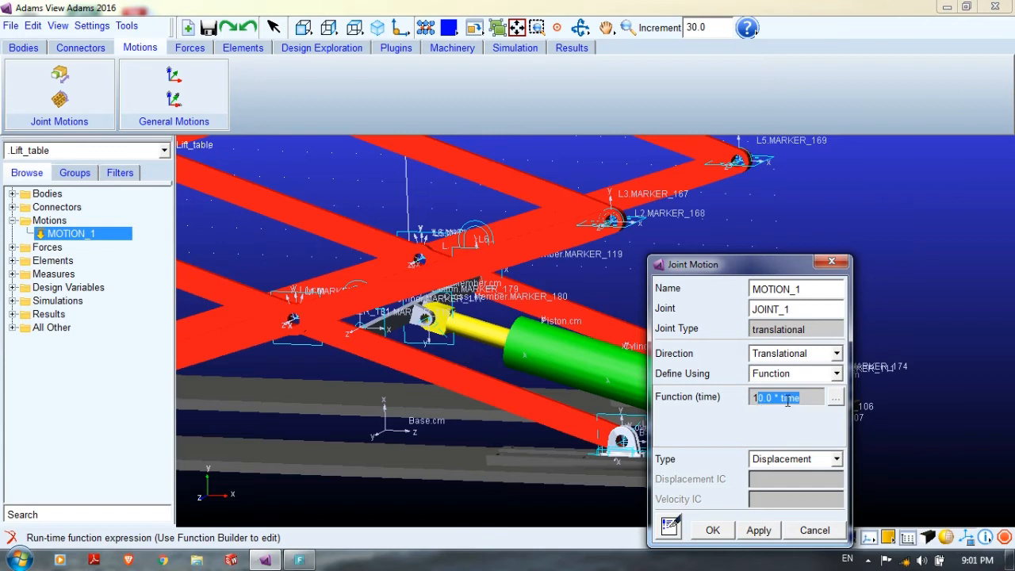
click(827, 260)
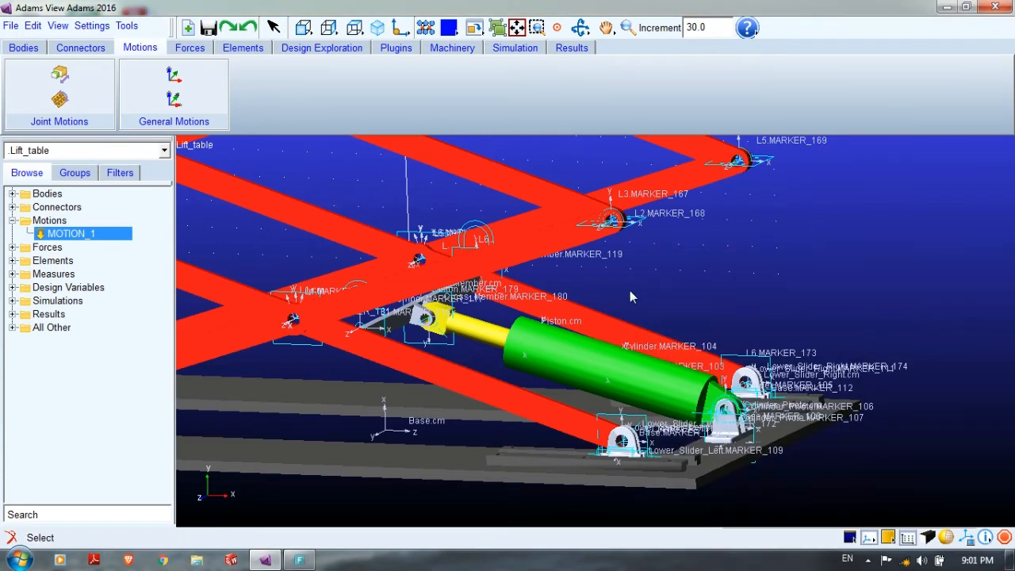
double_click(90, 234)
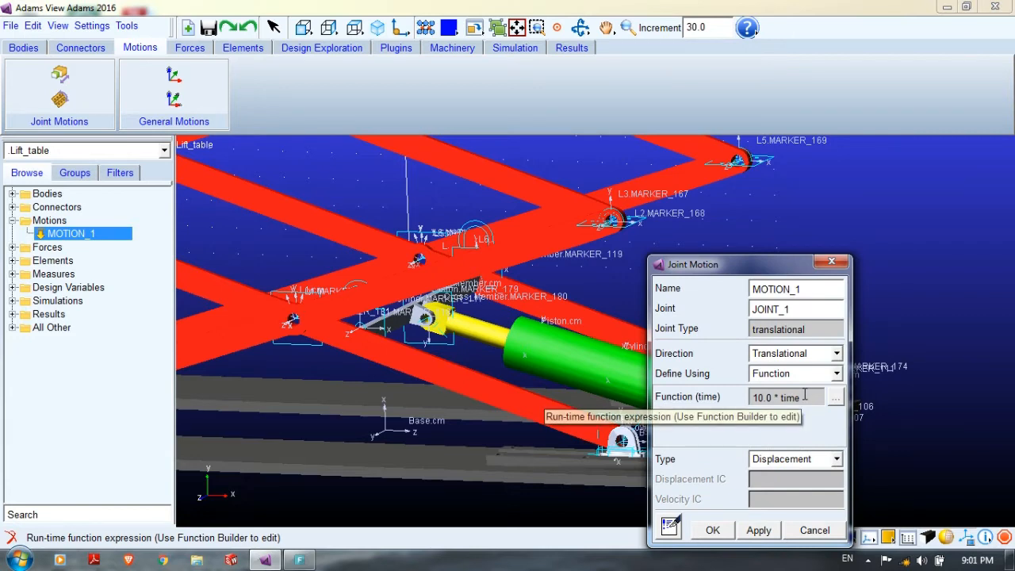
drag(804, 394, 727, 393)
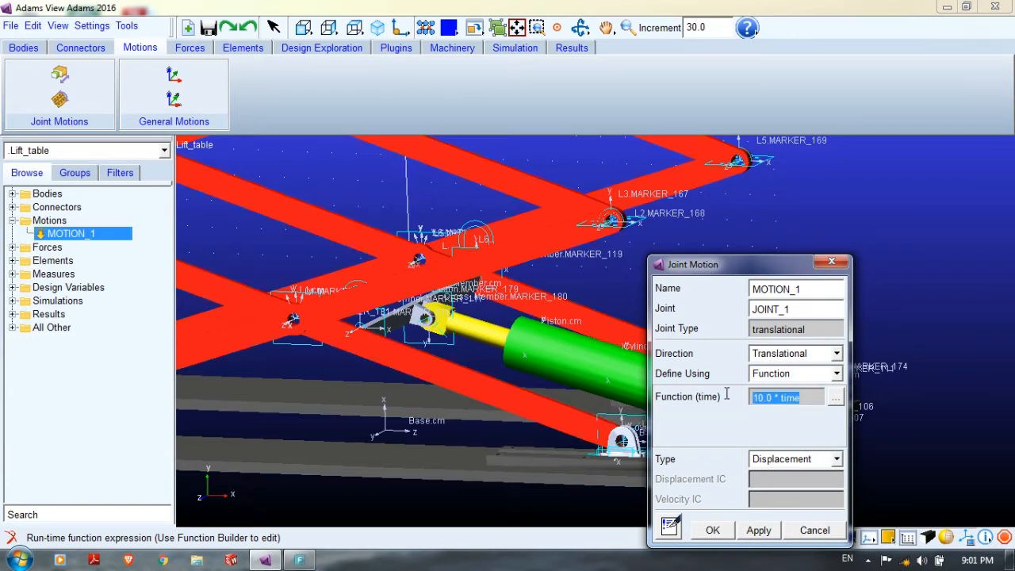
click(809, 402)
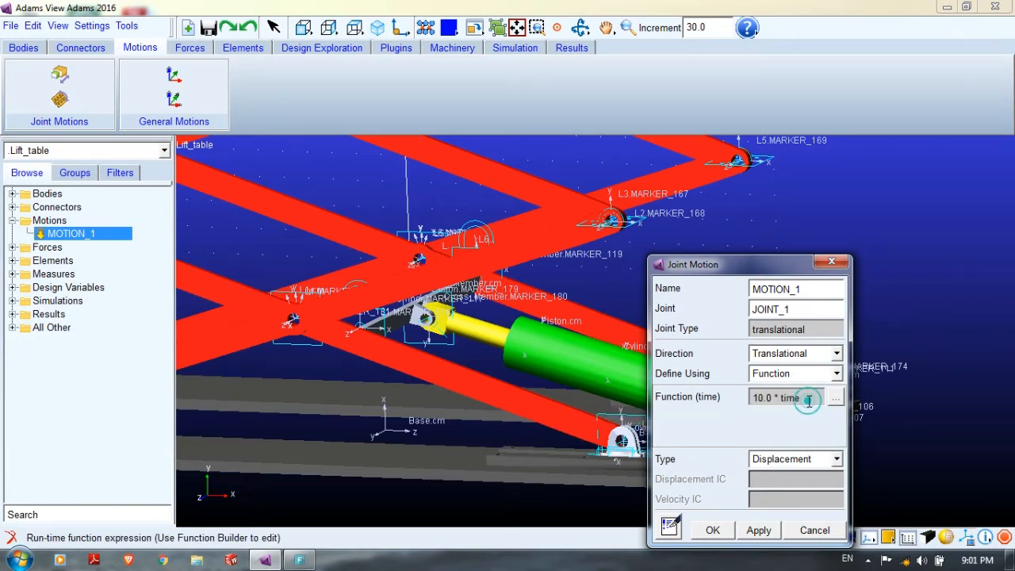
click(712, 530)
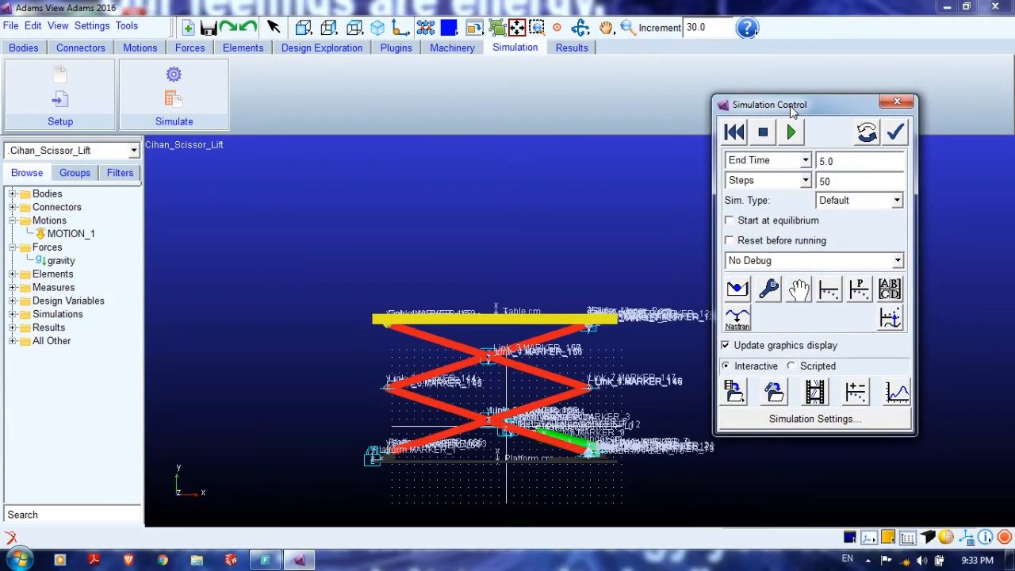
Step: Run the scissor-lift simulation with an end time of 5.0 and 50 steps
drag(790, 111, 800, 105)
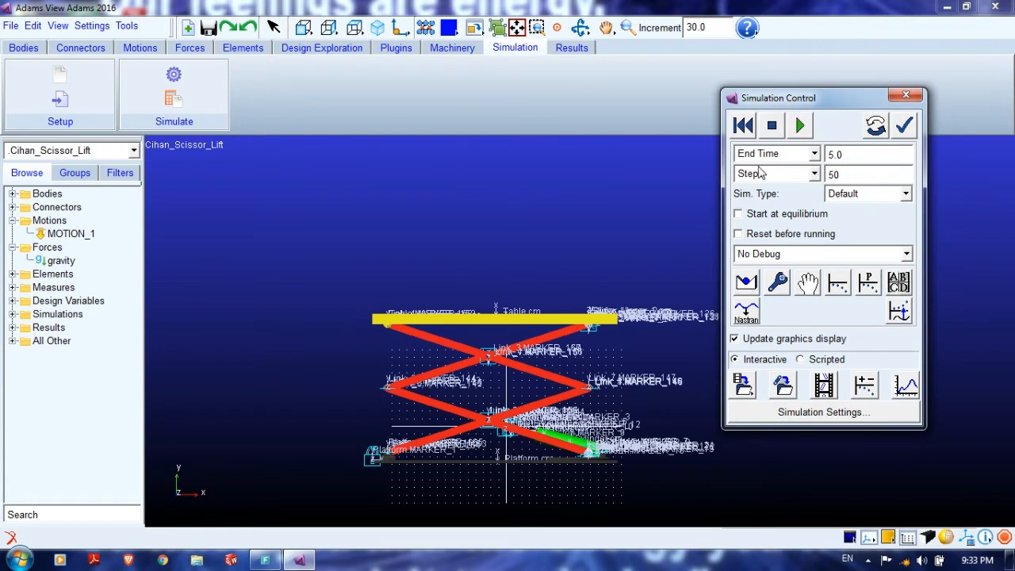
click(800, 134)
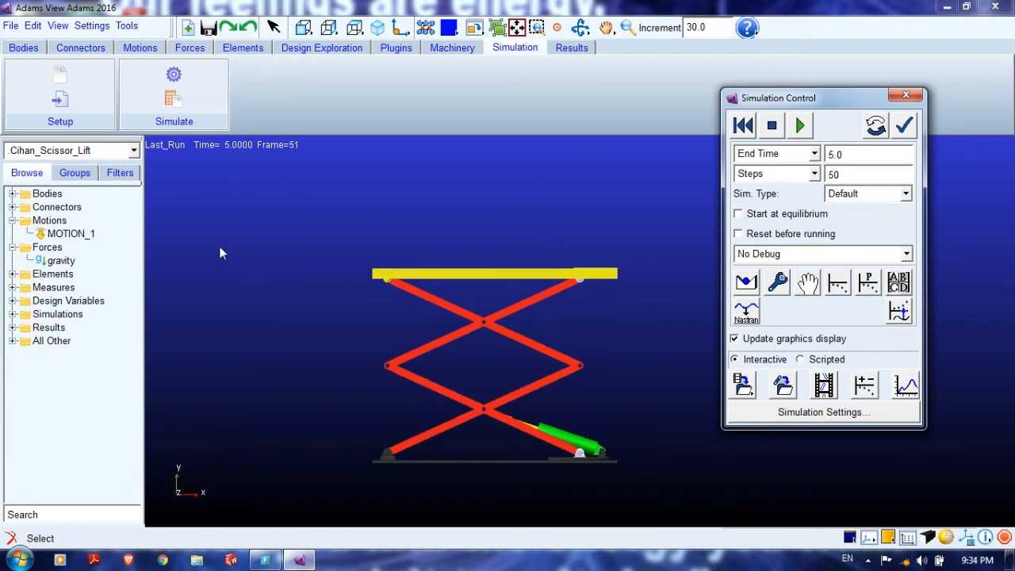
Step: Check the time function of the lift's translational motion and reset the simulation to its start
click(71, 236)
double_click(71, 235)
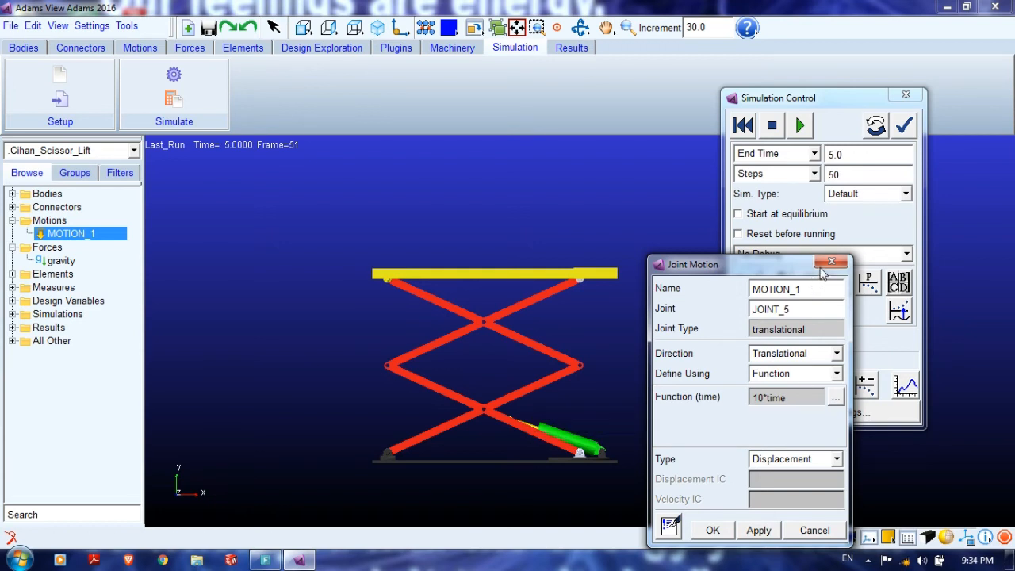
click(826, 262)
click(742, 127)
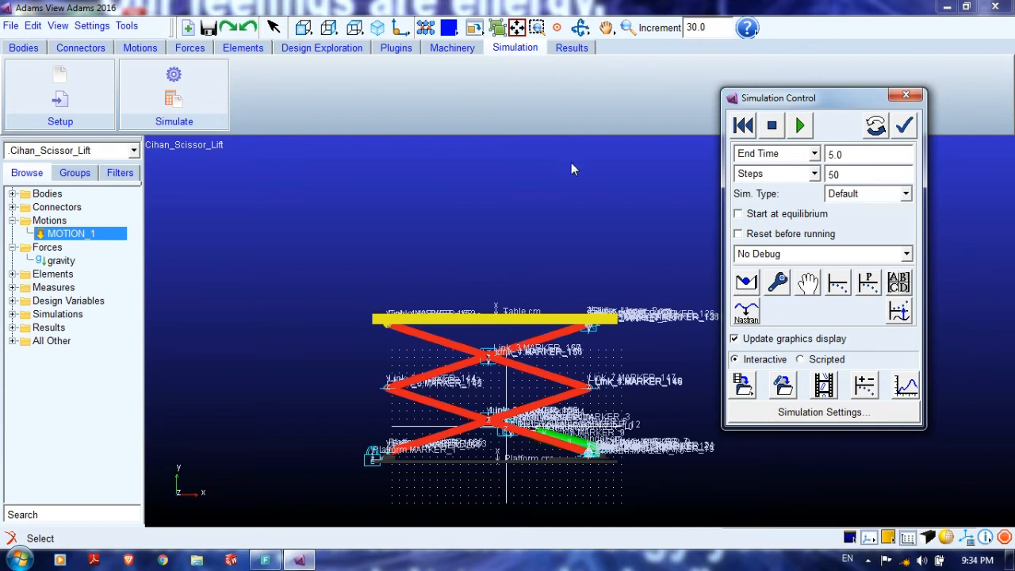
Step: Replace the translational motion's function with step(time,0,0,5,200)+step(6,0,10,-200) and verify its syntax
double_click(75, 234)
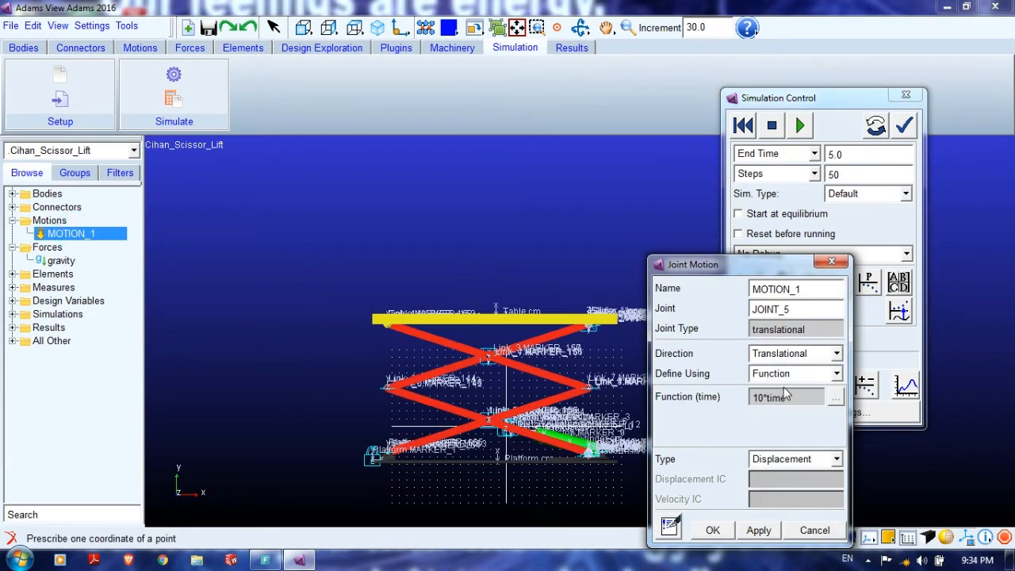
click(836, 398)
drag(398, 98, 242, 81)
key(BackSpace)
text(step)
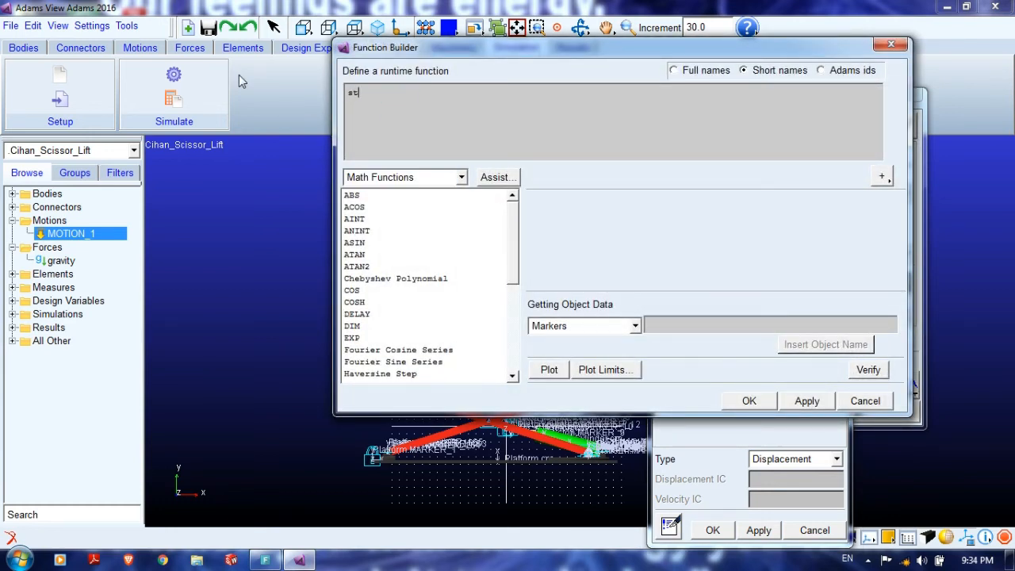
text((time,0,0,5,200)+step()
mouse_move(1011, 563)
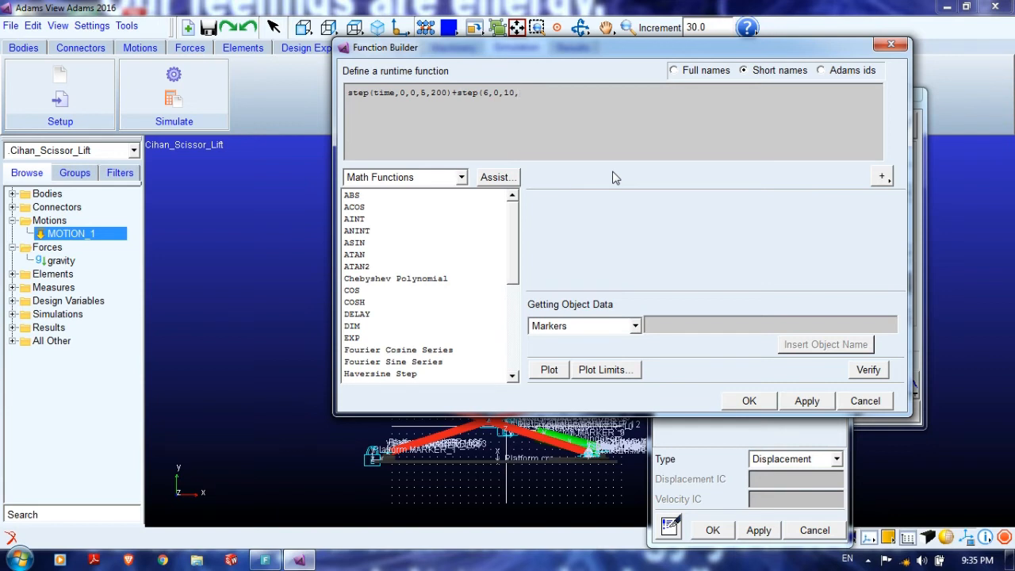
text(00))
click(872, 370)
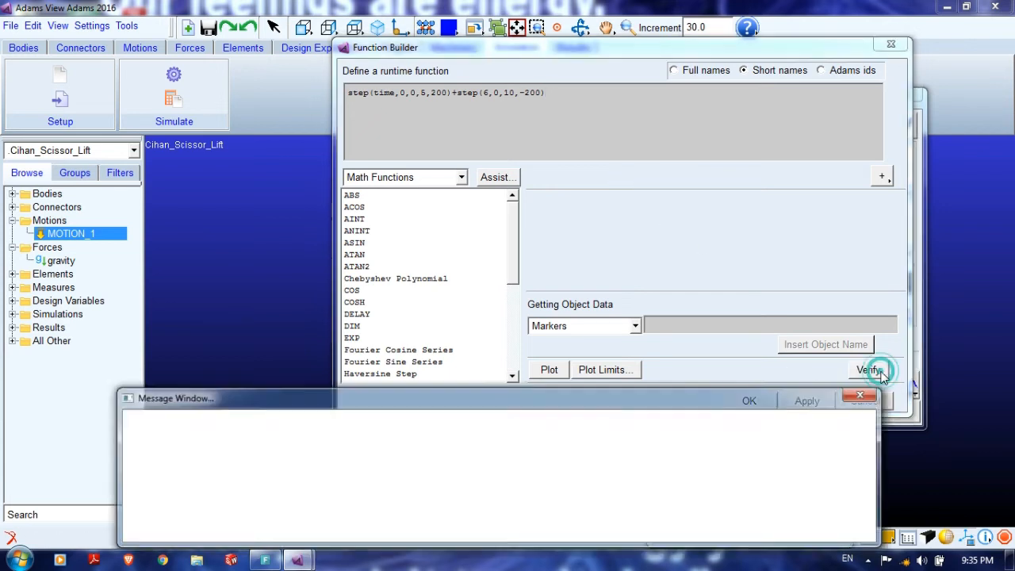
click(508, 289)
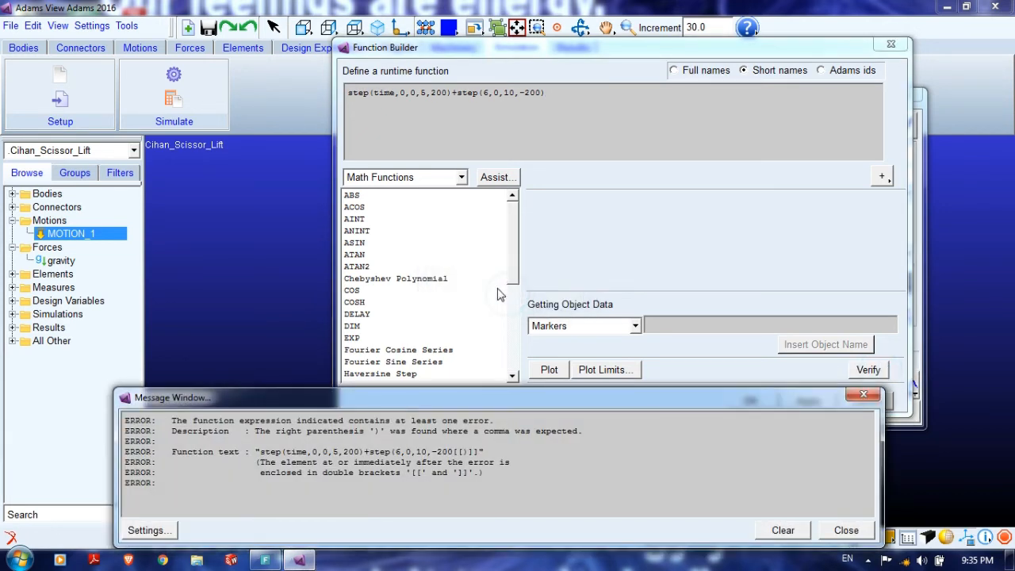
Step: Correct the second term to step(time,6,0,10,-200), verify the function again and accept it for the motion
click(843, 381)
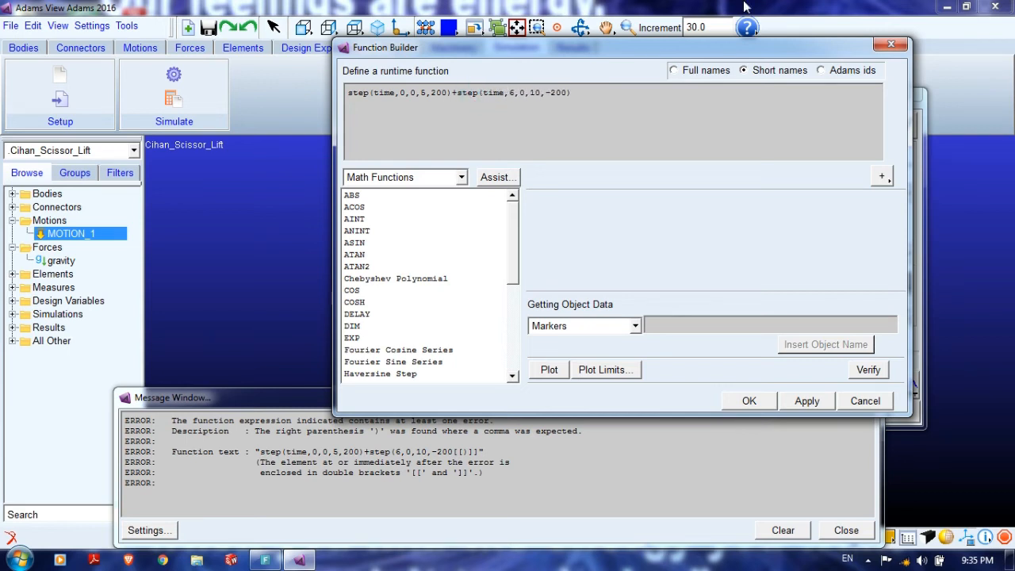
click(845, 529)
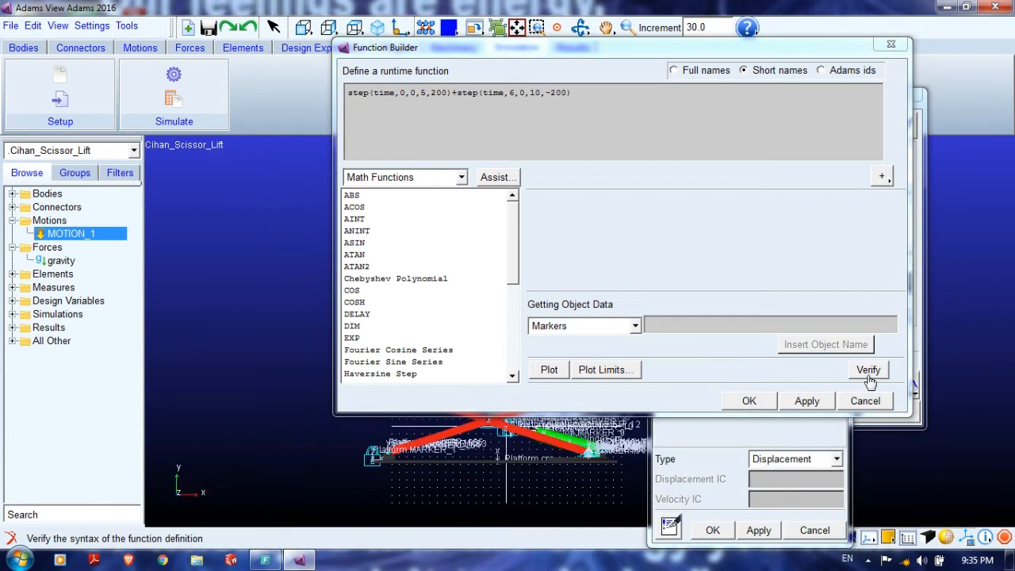
click(869, 369)
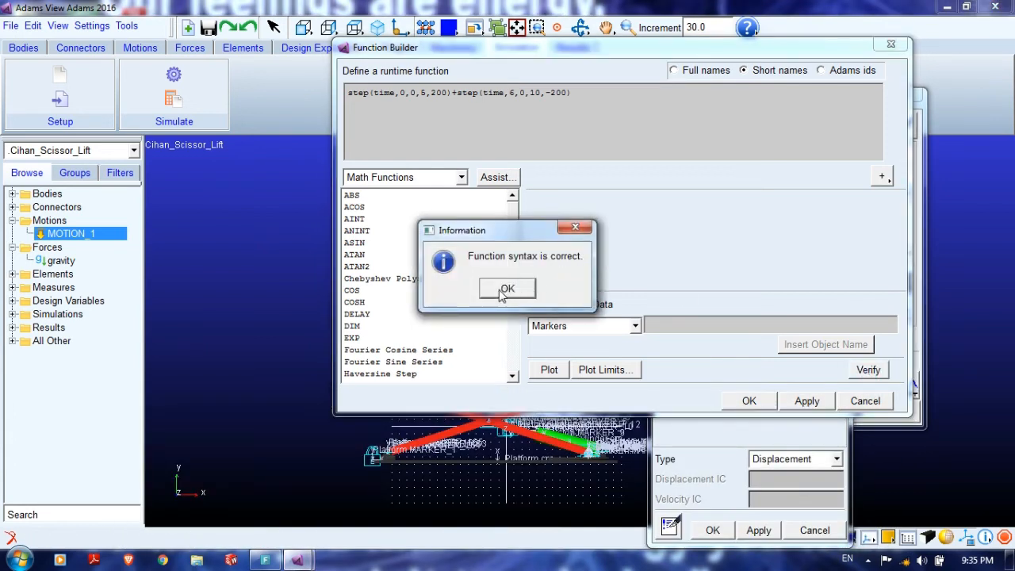
click(504, 289)
click(748, 401)
click(716, 530)
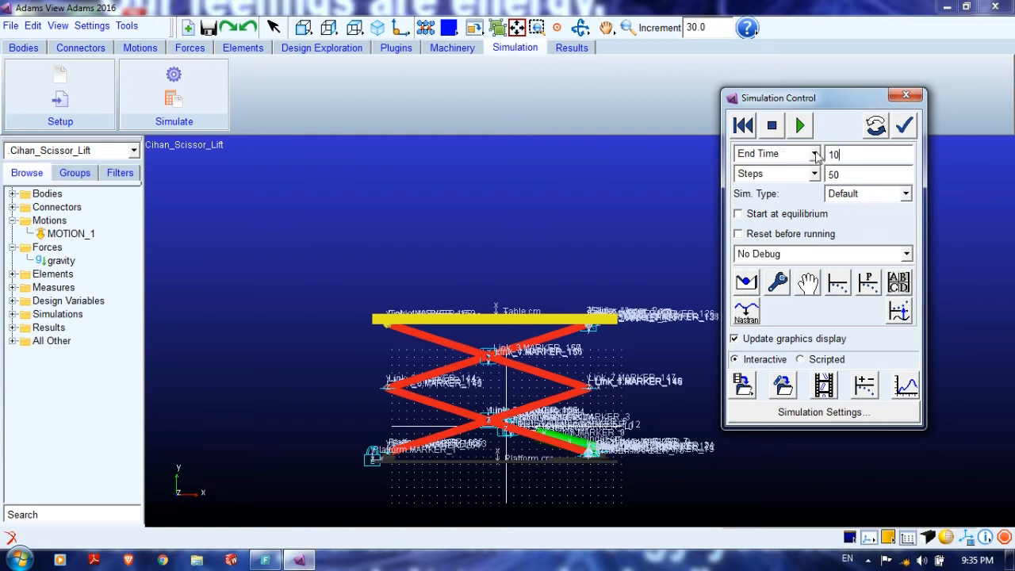
Step: Run the simulation with an end time of 10 and 500 steps, and reset the model to its start
drag(862, 173, 800, 172)
click(740, 126)
click(800, 125)
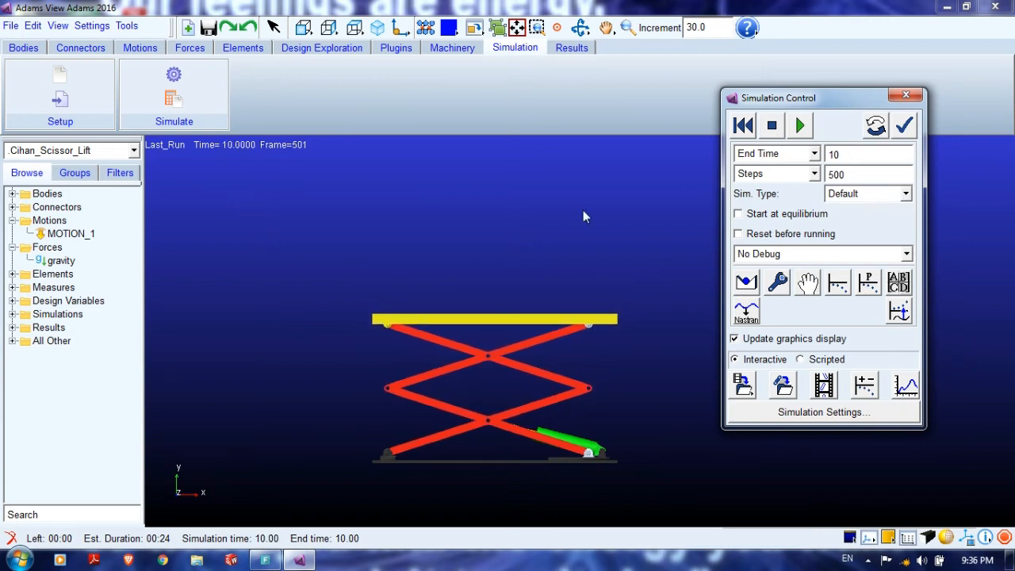
click(743, 125)
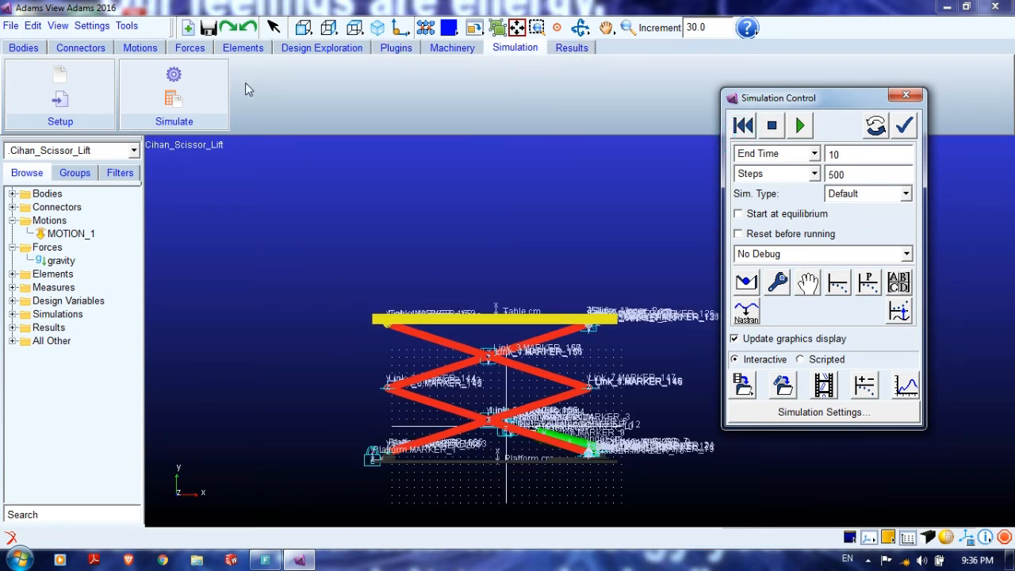
Step: Switch to Adams PostProcessor to view the simulation's result plots
click(564, 49)
click(196, 86)
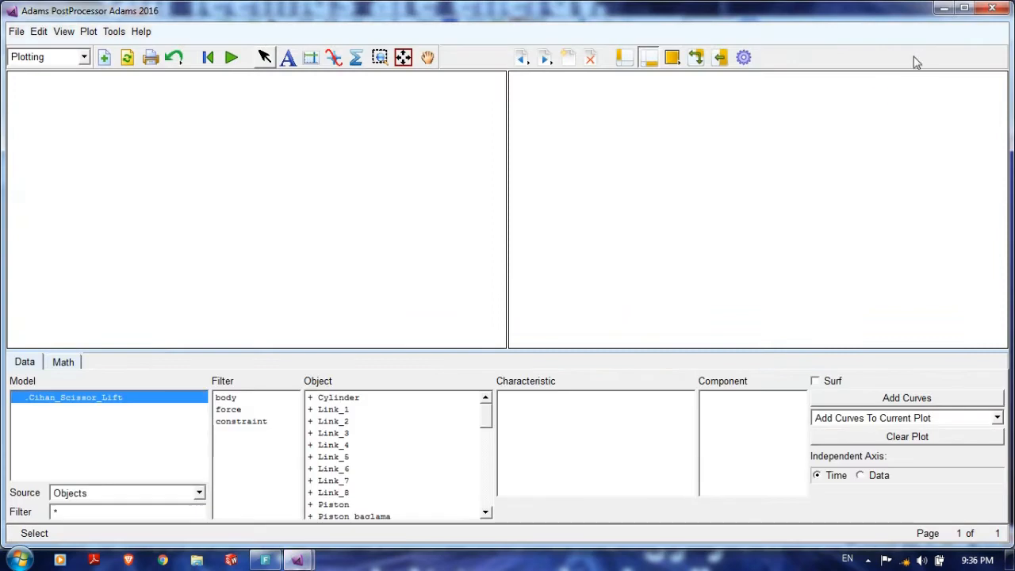
right_click(432, 172)
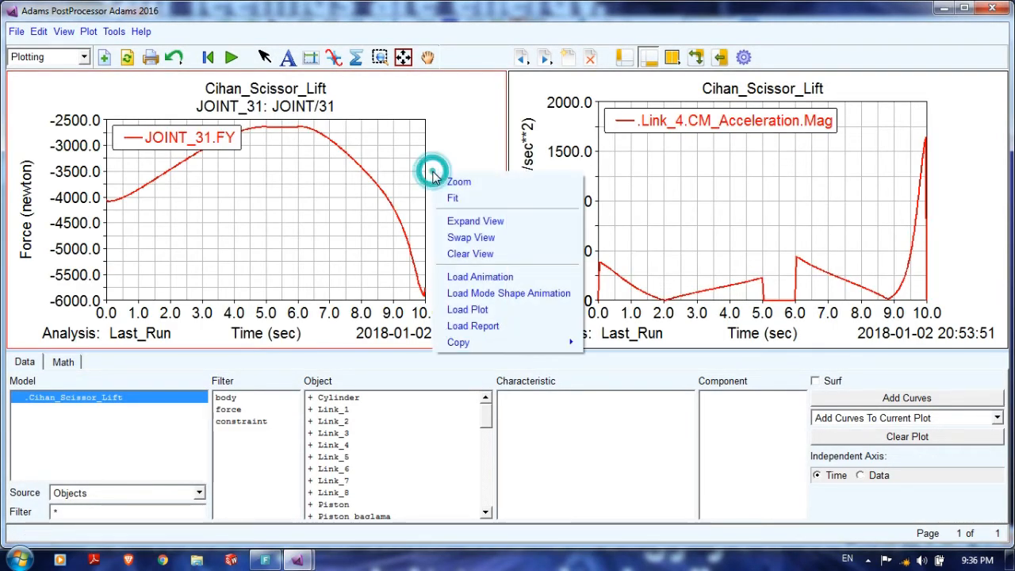
right_click(324, 189)
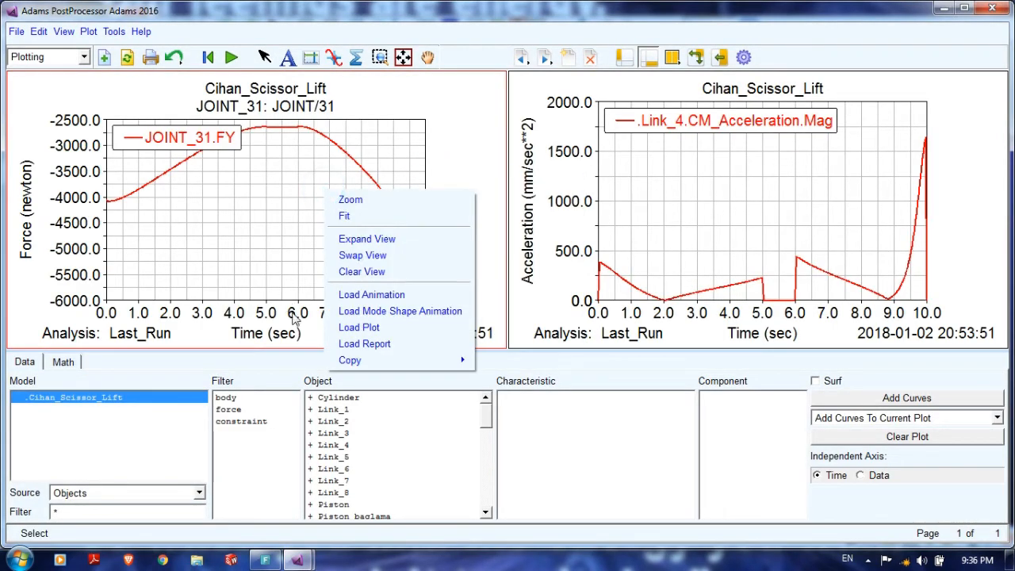
click(289, 168)
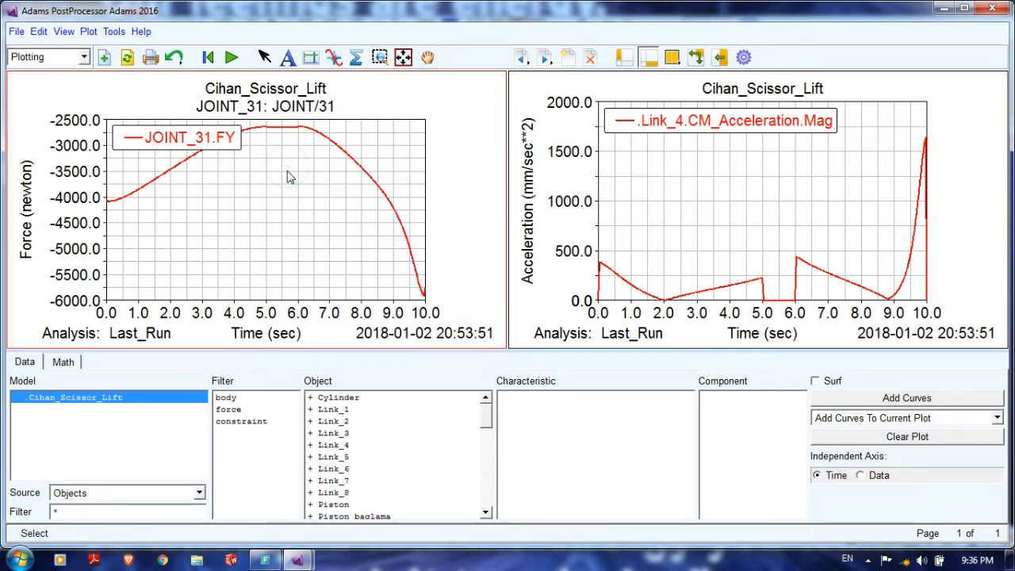
Step: Clear the curves from both the JOINT_31 force plot and the Link_4 acceleration plot
click(673, 60)
right_click(288, 170)
mouse_move(306, 178)
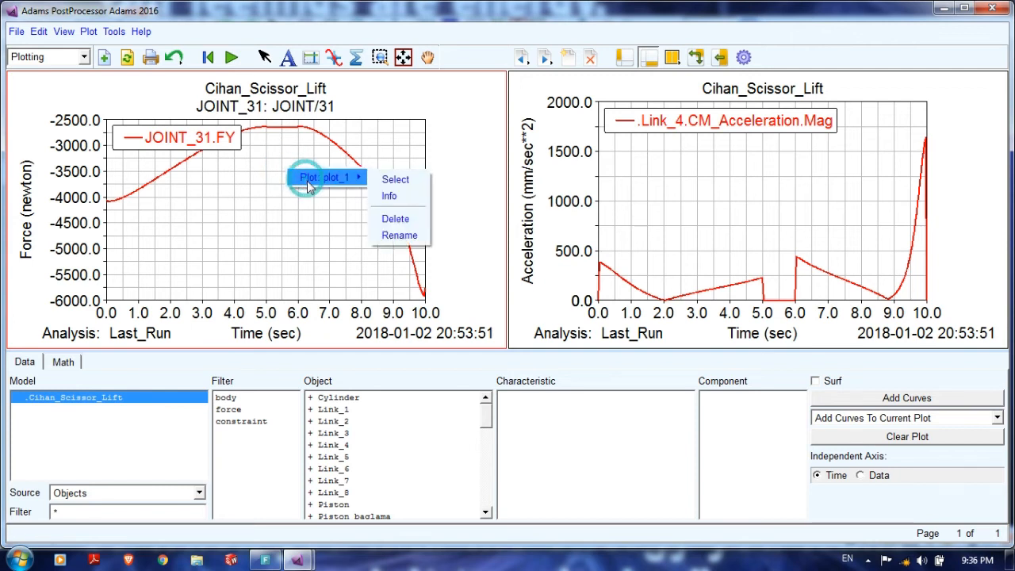
click(353, 265)
click(907, 436)
click(837, 200)
click(907, 436)
right_click(766, 146)
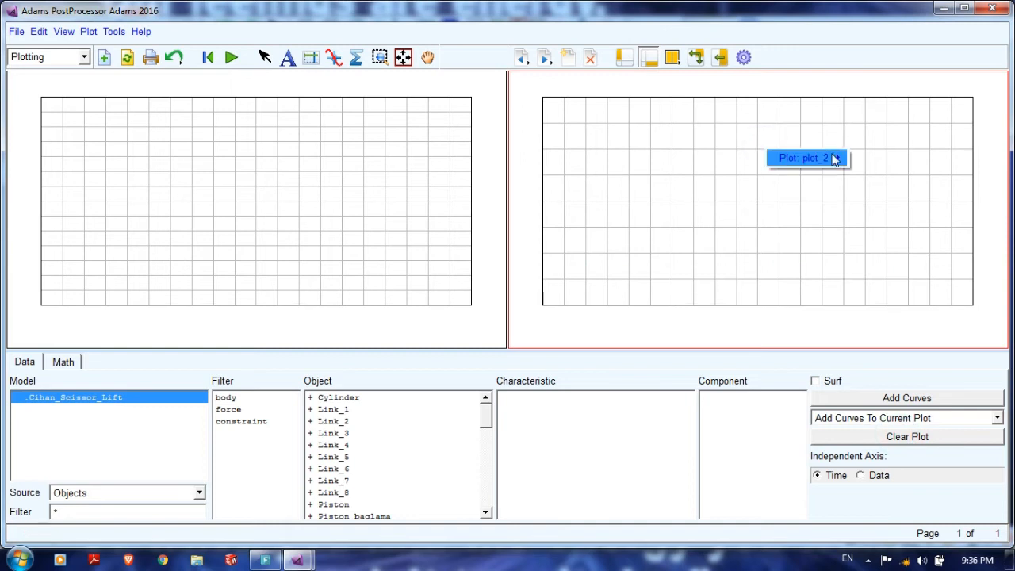
Step: Load the simulation animation into the second plot's view and zoom it out so the whole lift fits
click(660, 153)
right_click(651, 93)
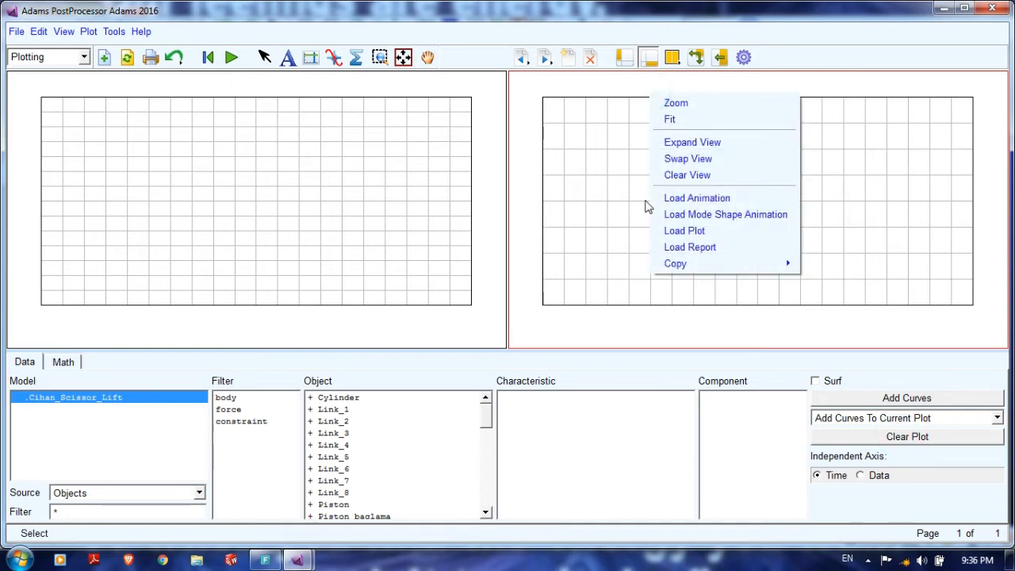
click(688, 198)
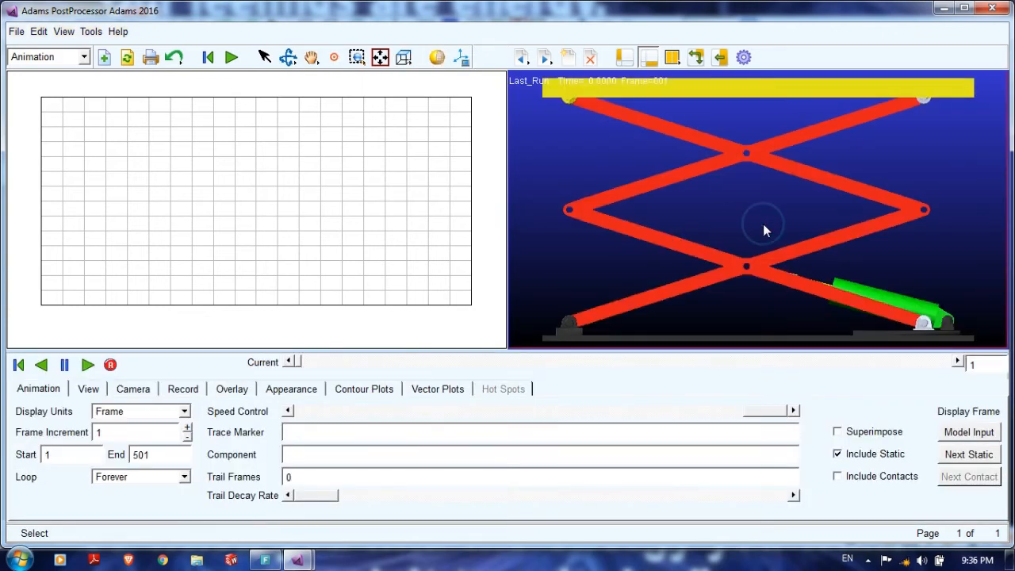
key(z)
drag(764, 218, 669, 244)
Step: Plot the Y component of the JOINT_4 constraint's Element_Force against time in the remaining empty plot
click(440, 191)
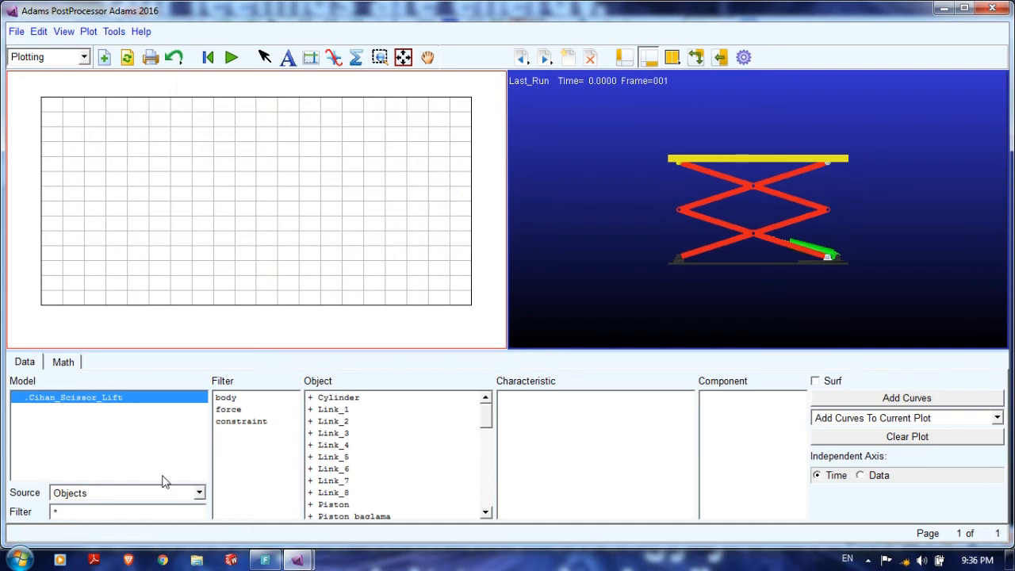
click(230, 410)
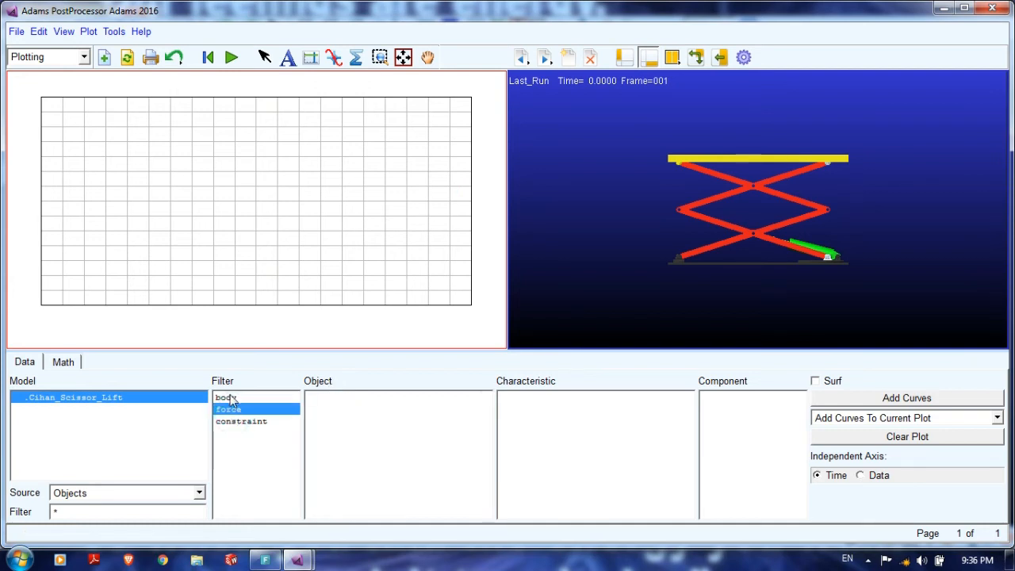
click(230, 398)
click(232, 423)
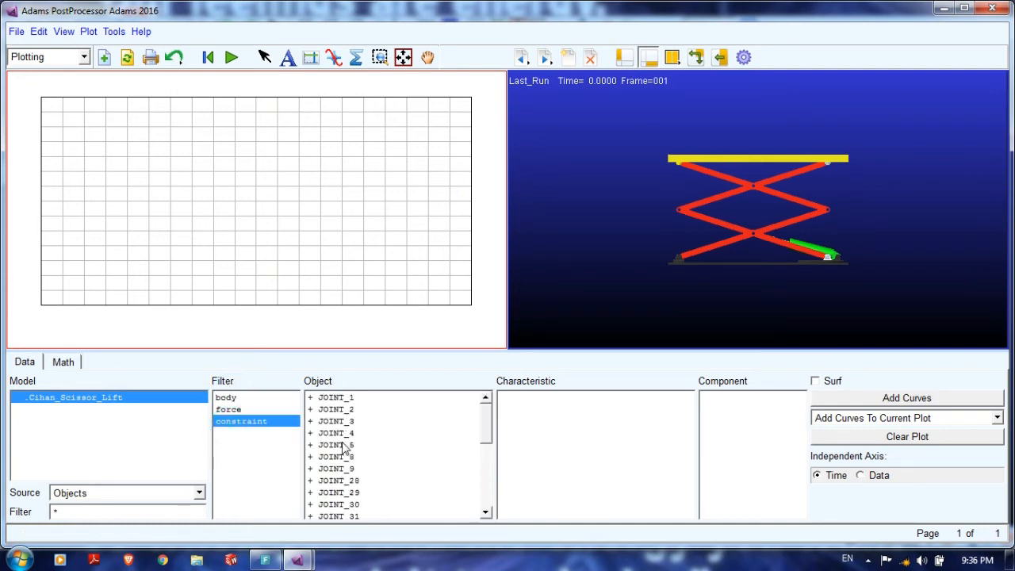
scroll(344, 449, down, 1)
scroll(349, 450, up, 1)
click(341, 433)
click(538, 399)
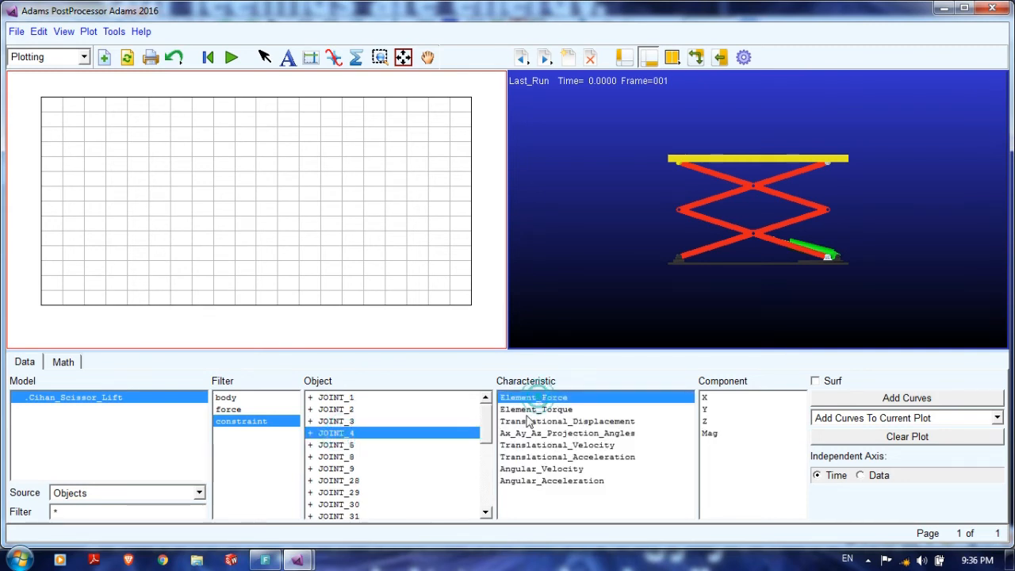
click(704, 409)
click(856, 398)
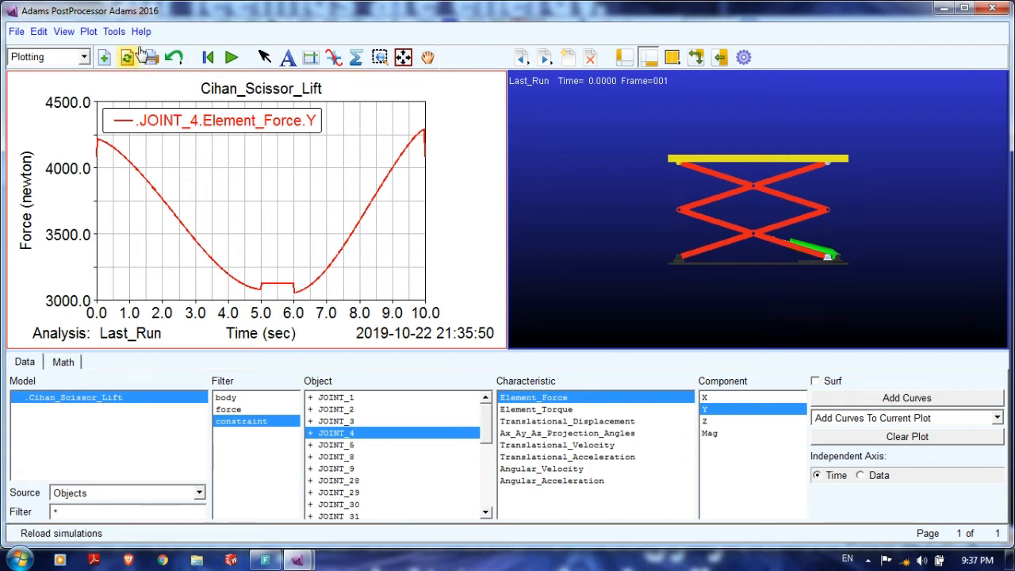
Step: Play the lift animation together with the JOINT_4 force plot, keeping the raised lift within its view
click(232, 57)
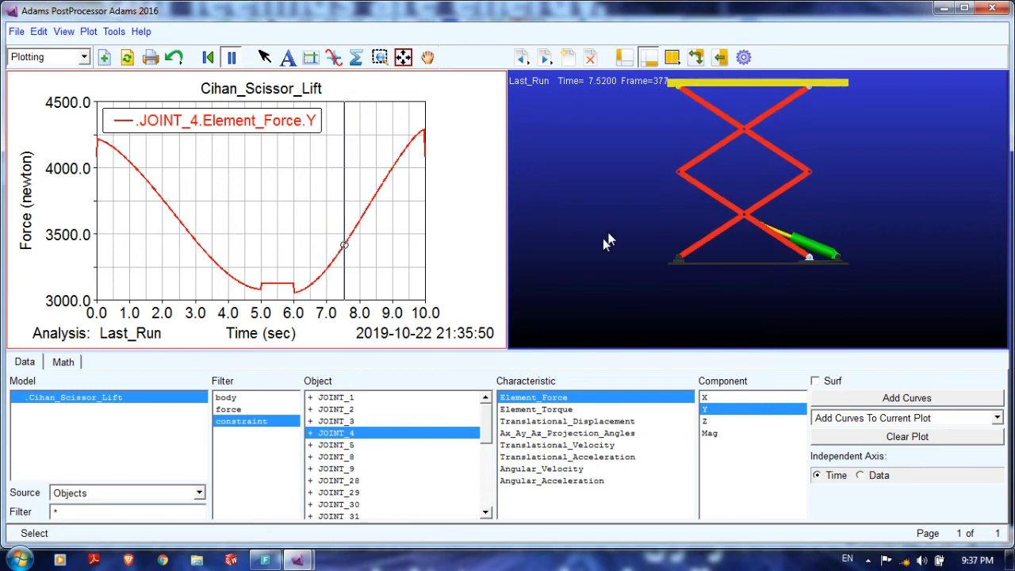
key(t)
drag(619, 190, 618, 229)
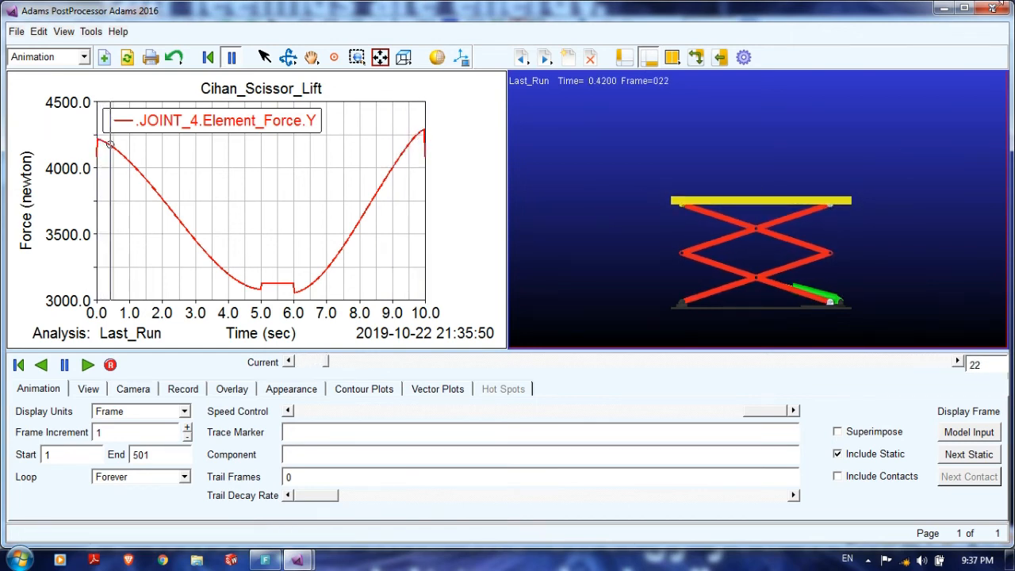
Step: Switch back to Adams View and show the scissor lift model from the front, ready for creating solid bodies
click(743, 57)
key(t)
key(r)
drag(555, 233, 450, 269)
key(z)
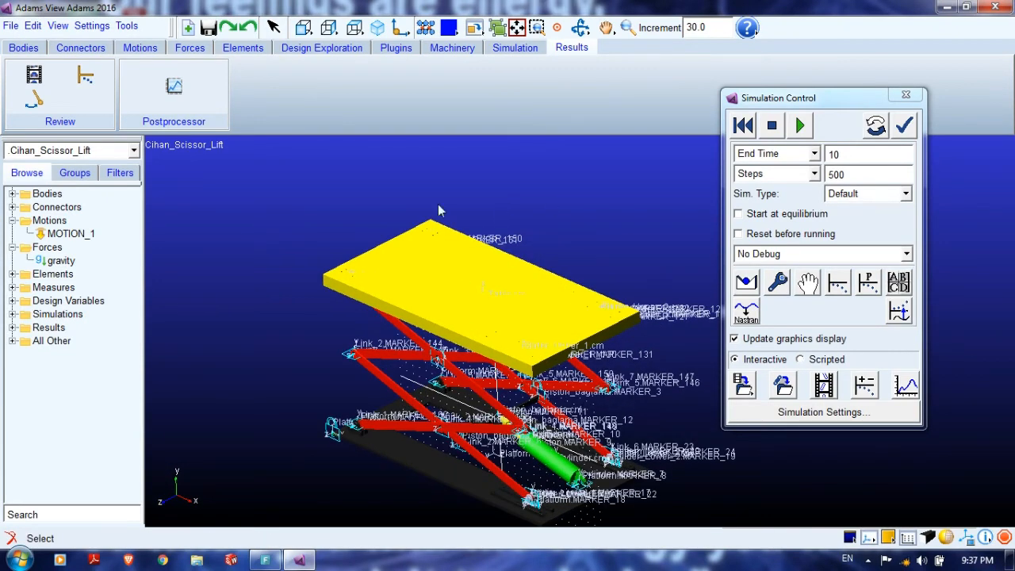
click(23, 47)
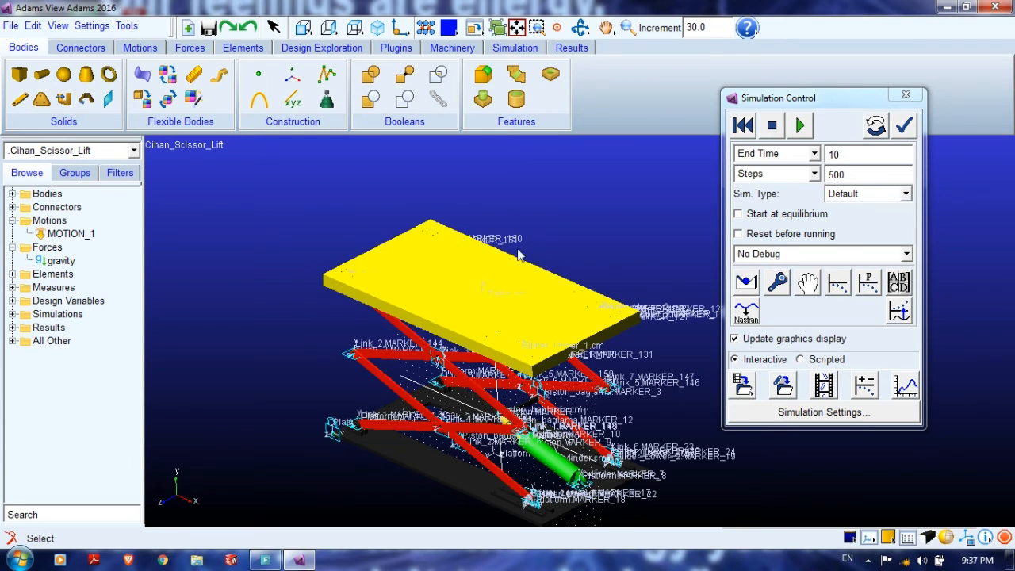
click(304, 28)
click(20, 78)
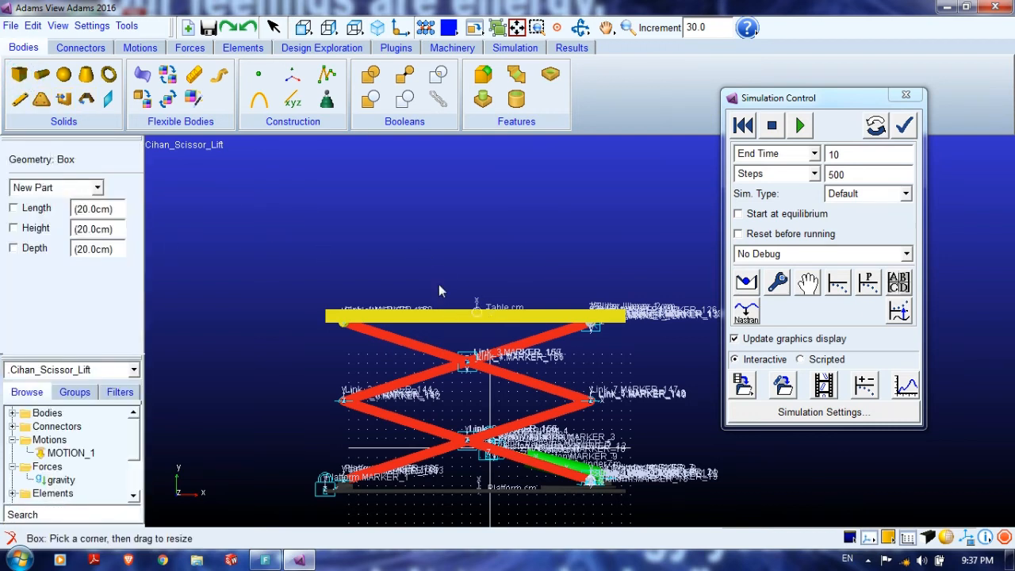
mouse_move(446, 261)
mouse_down()
mouse_move(478, 299)
mouse_move(502, 309)
mouse_up()
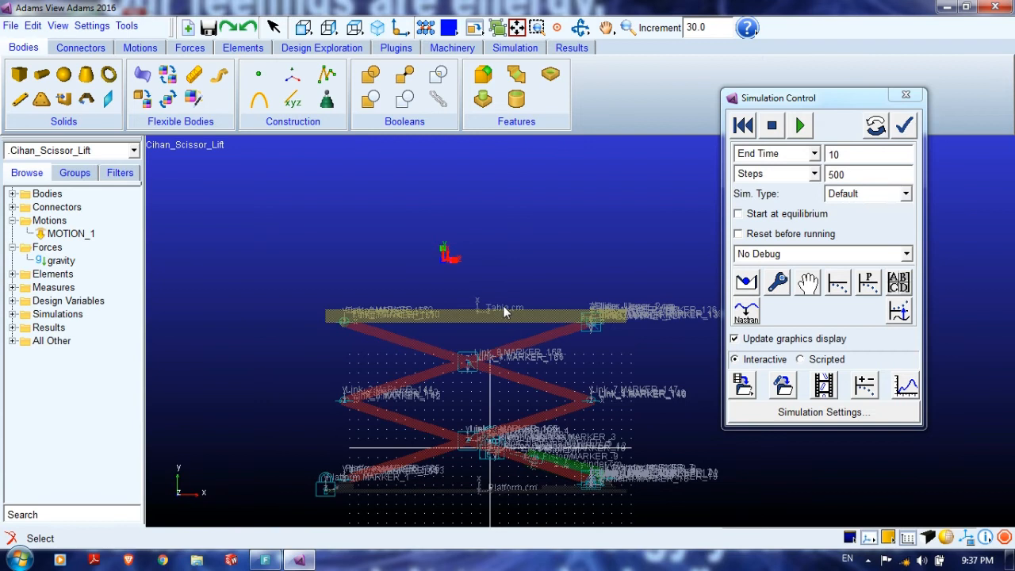
click(12, 194)
right_click(73, 207)
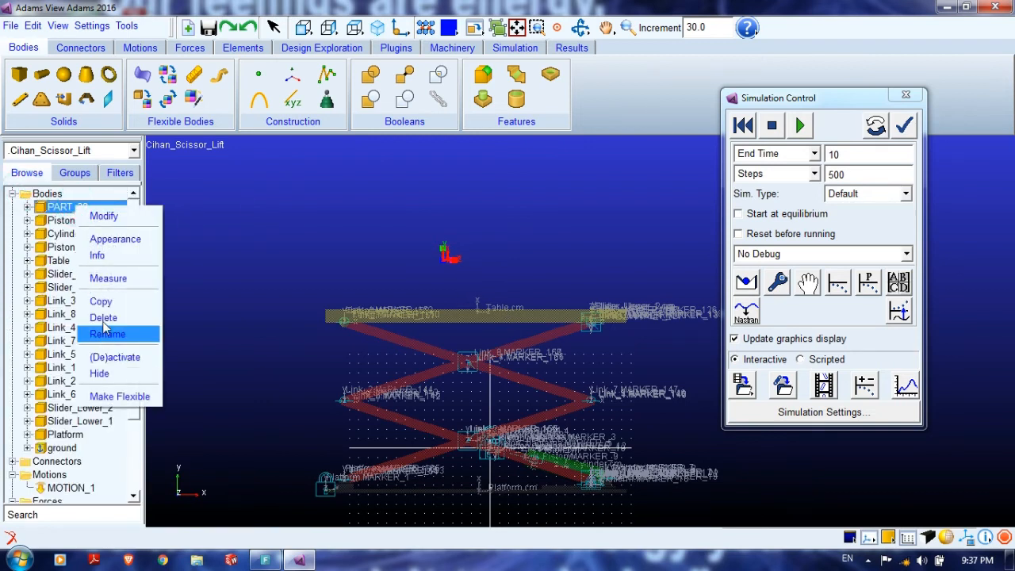
click(103, 318)
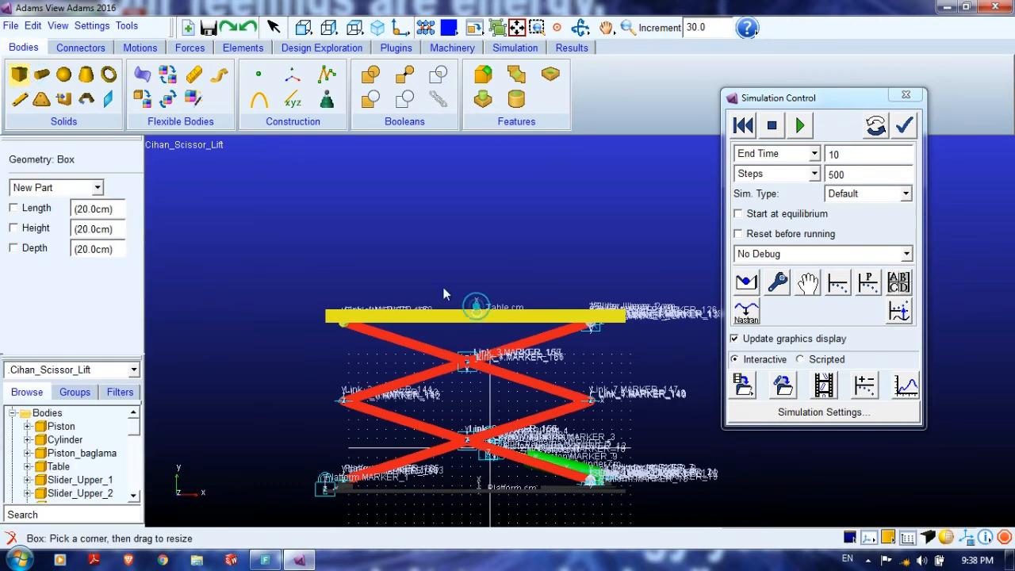
Step: Draw a box as a new part standing on top of the yellow table and check it from an angle
click(420, 279)
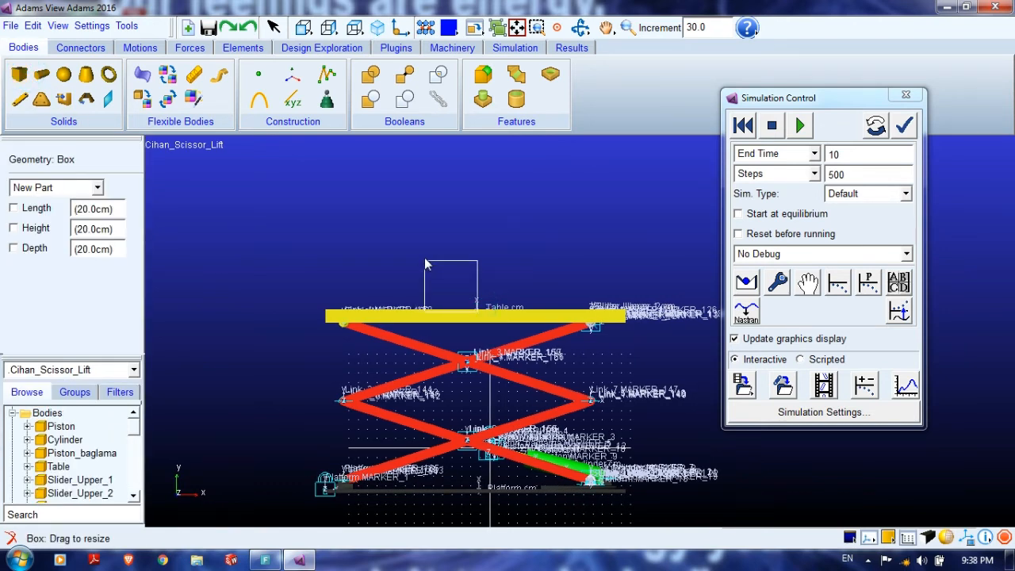
click(427, 257)
click(313, 248)
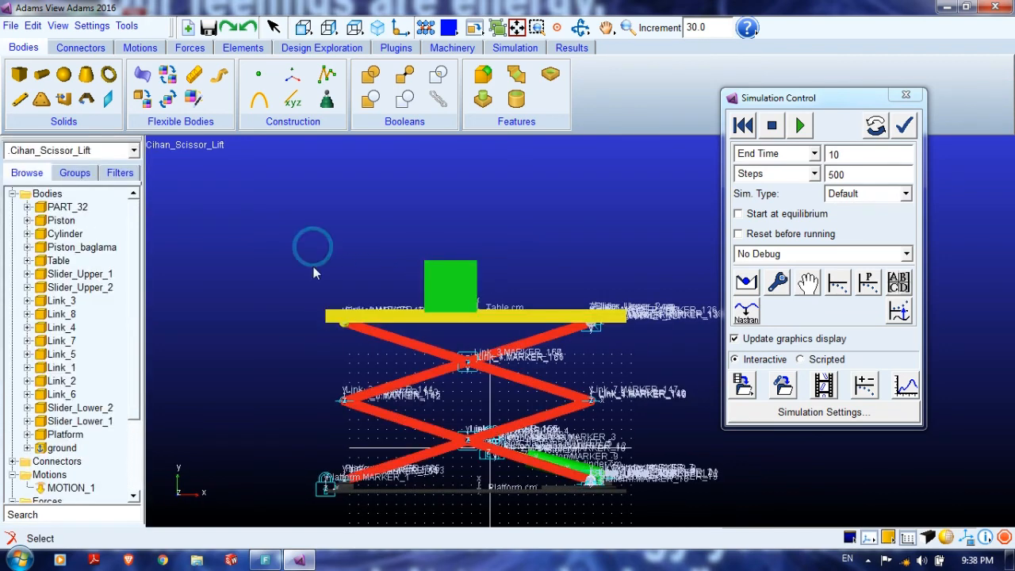
key(r)
drag(425, 338, 330, 341)
key(r)
drag(297, 266, 269, 258)
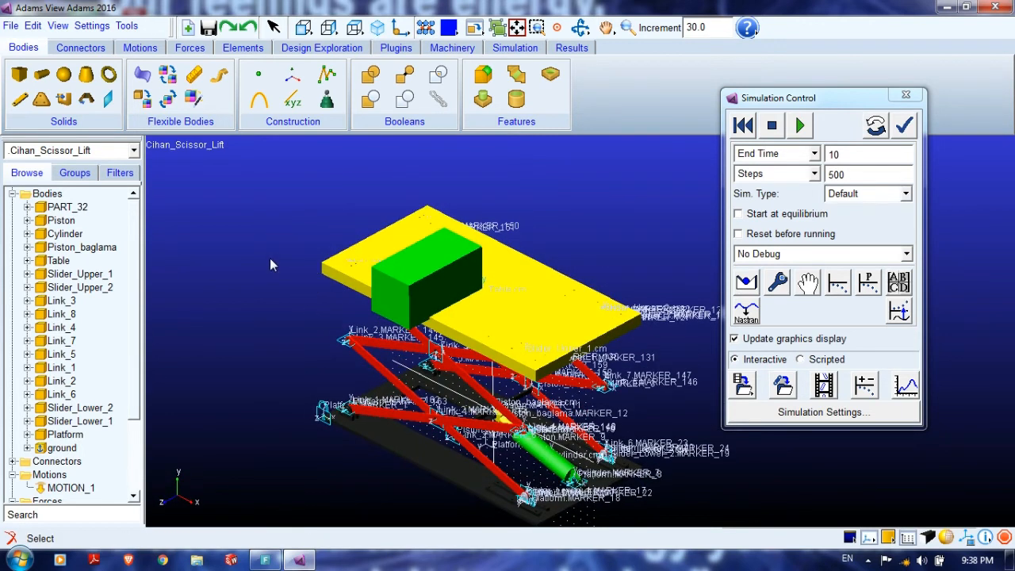
Step: In the top view, shift PART_32 inward across the table's width, using translate distances of 5 and 20
click(354, 27)
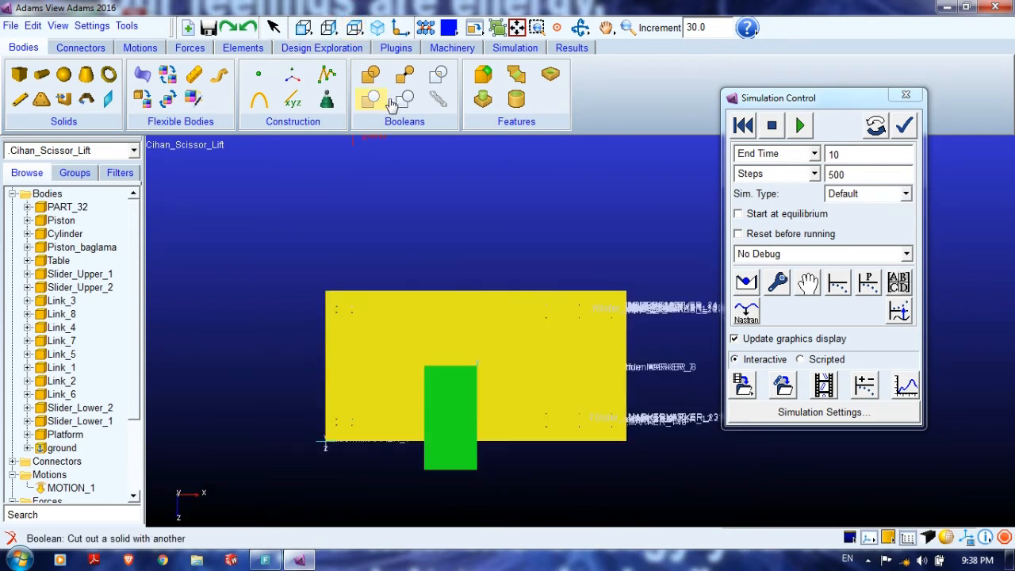
click(473, 28)
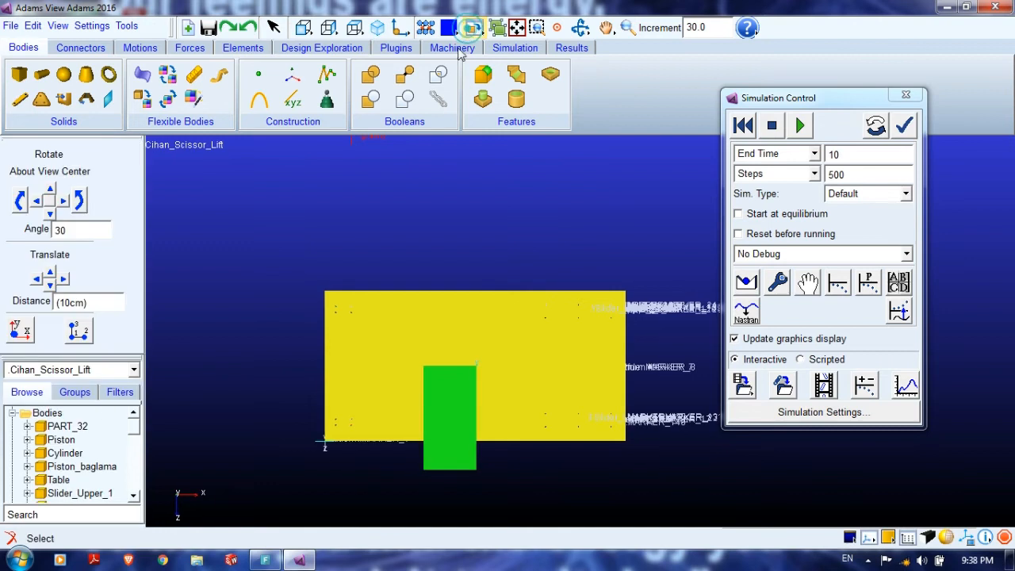
double_click(101, 302)
text(5)
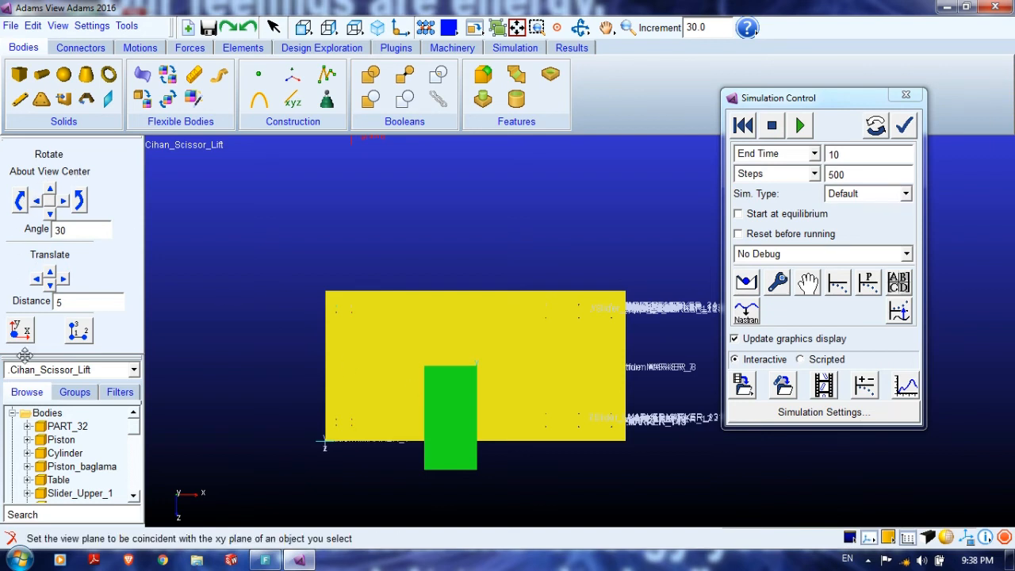
click(49, 428)
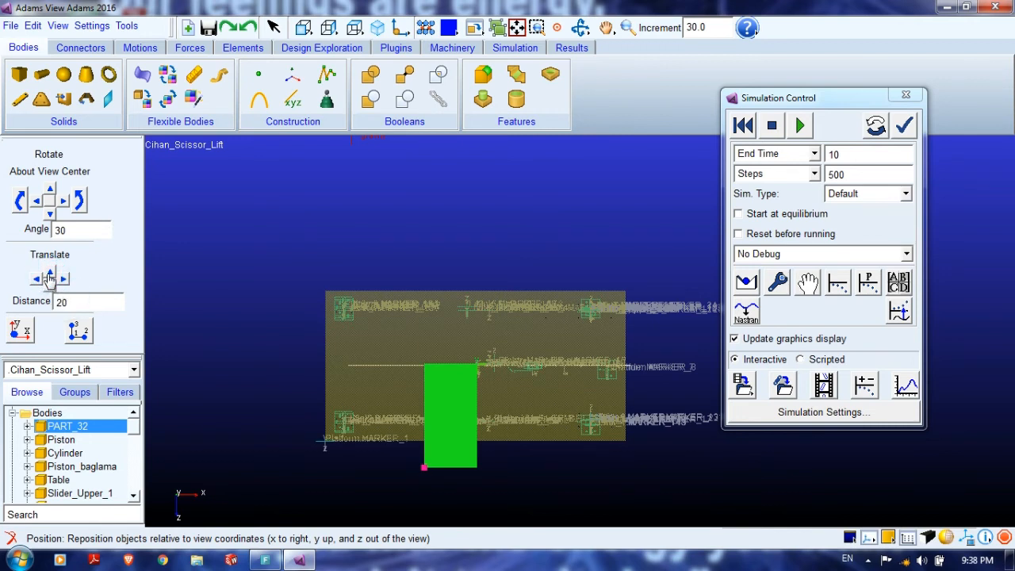
click(49, 276)
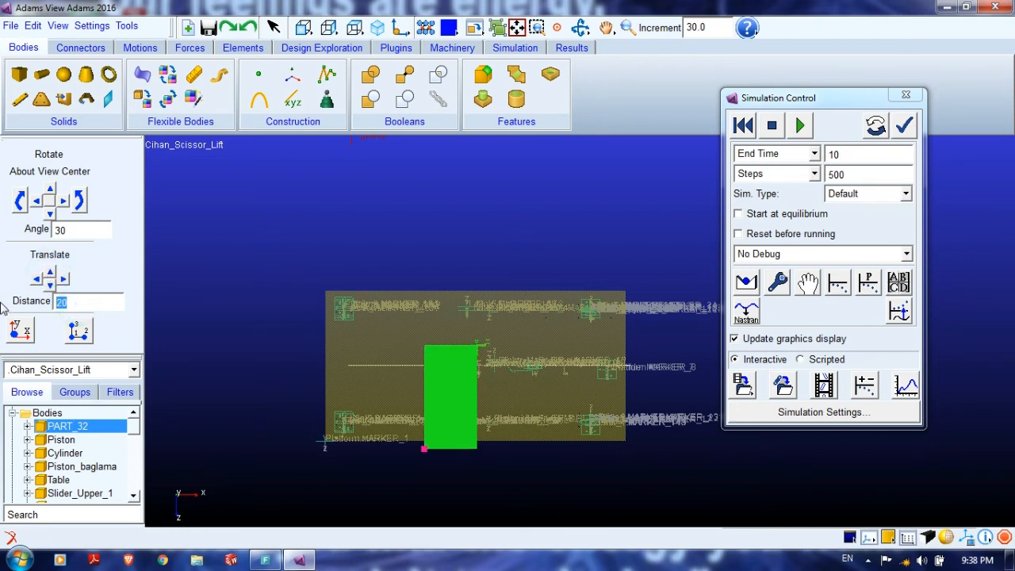
Step: Centre PART_32 on the table along its width and length in translate increments of 40
click(50, 273)
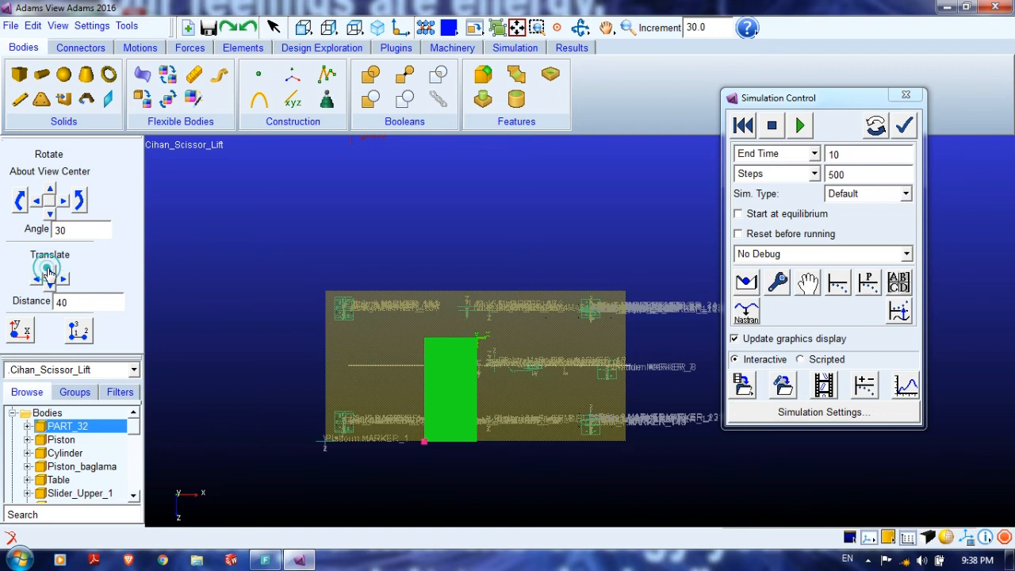
click(49, 273)
click(49, 274)
click(49, 274)
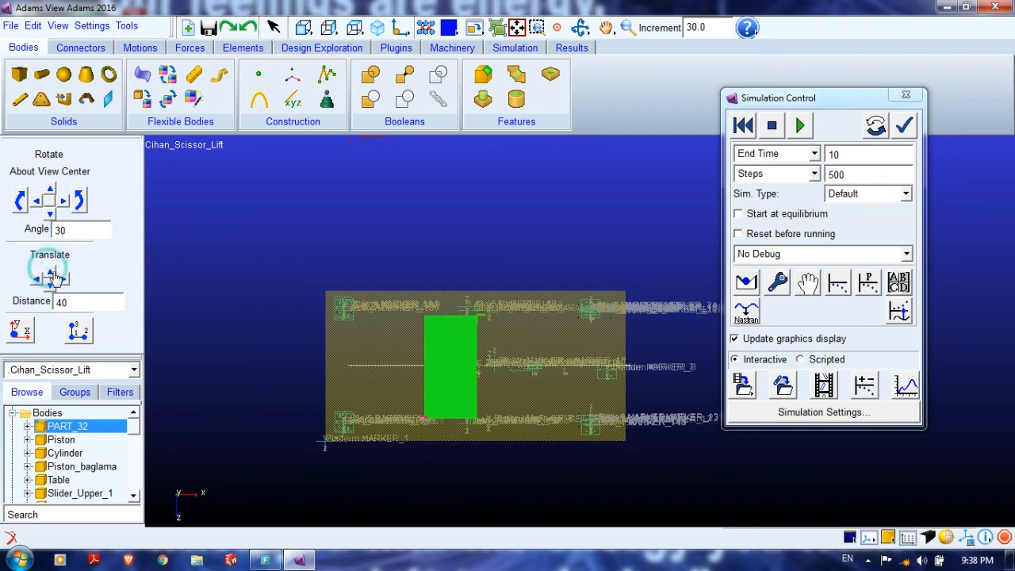
click(65, 279)
click(63, 281)
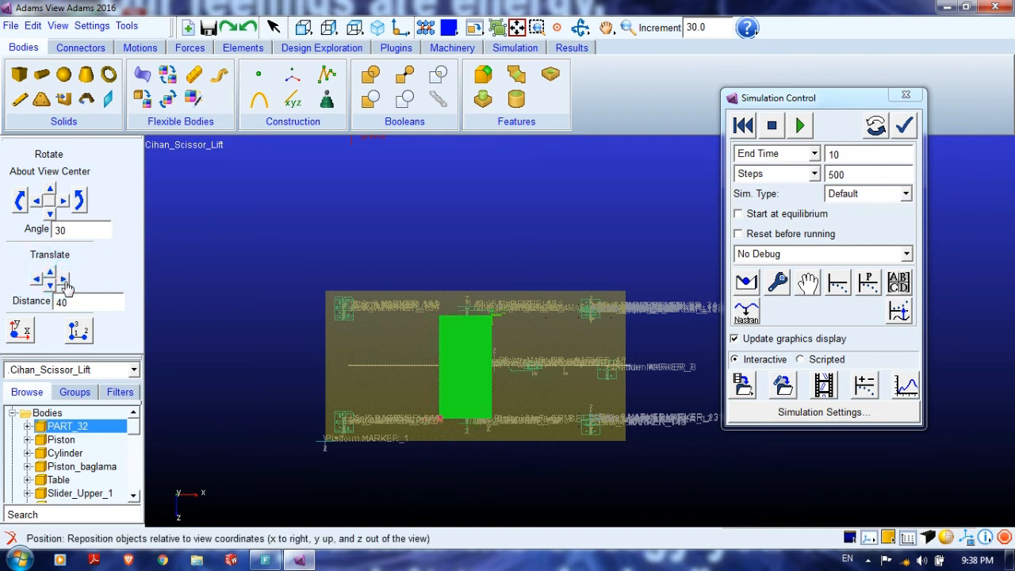
Step: In the front view, raise PART_32 slightly above the table with a translate distance of 5, and close the simulation controls
click(301, 28)
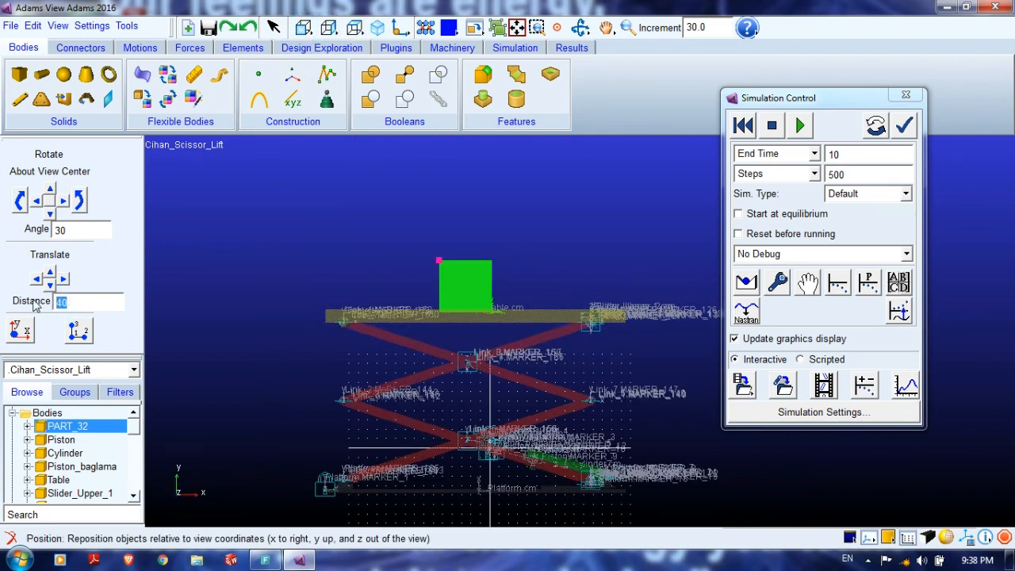
click(48, 272)
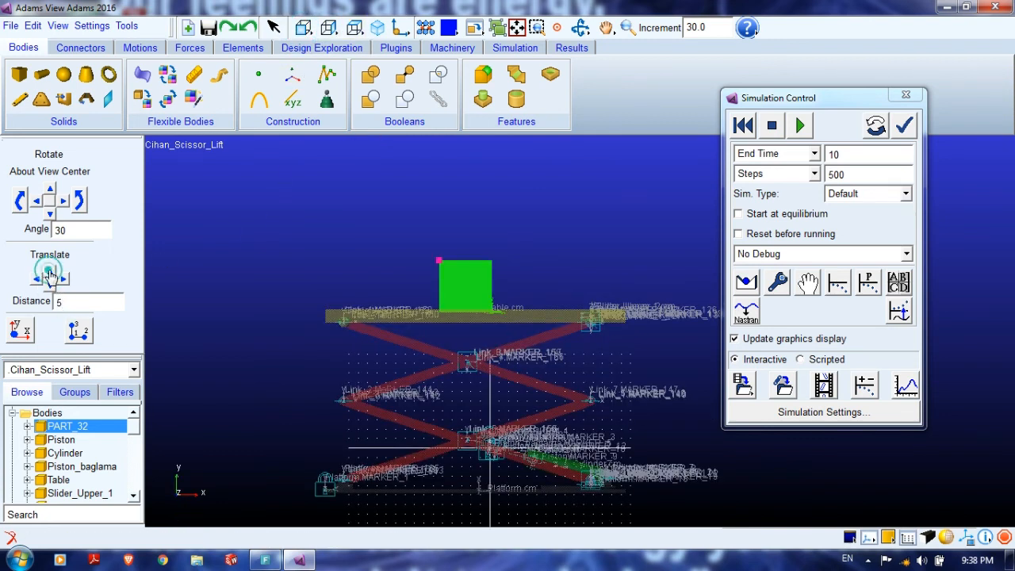
click(250, 262)
click(906, 95)
click(742, 207)
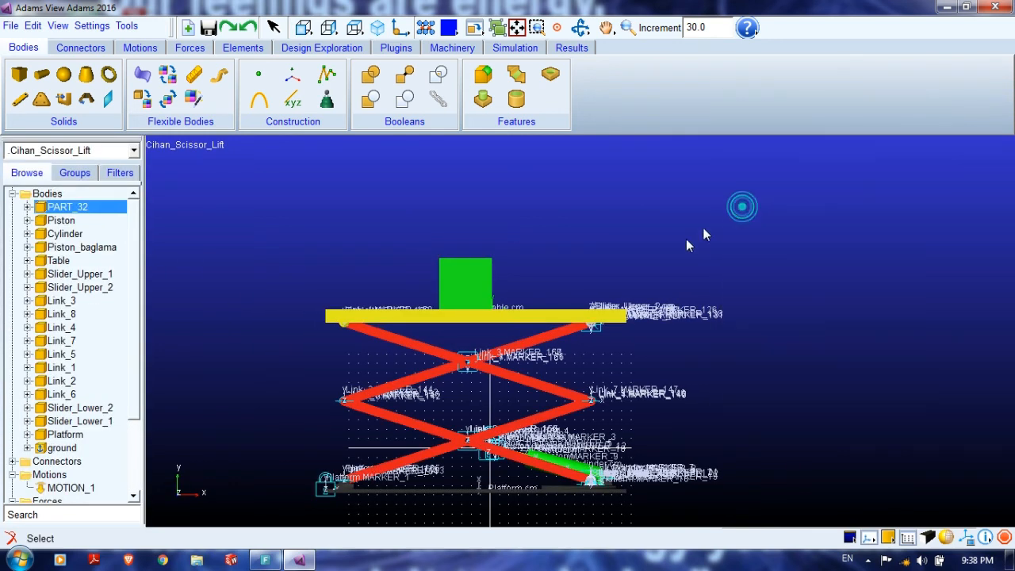
key(r)
drag(583, 289, 442, 327)
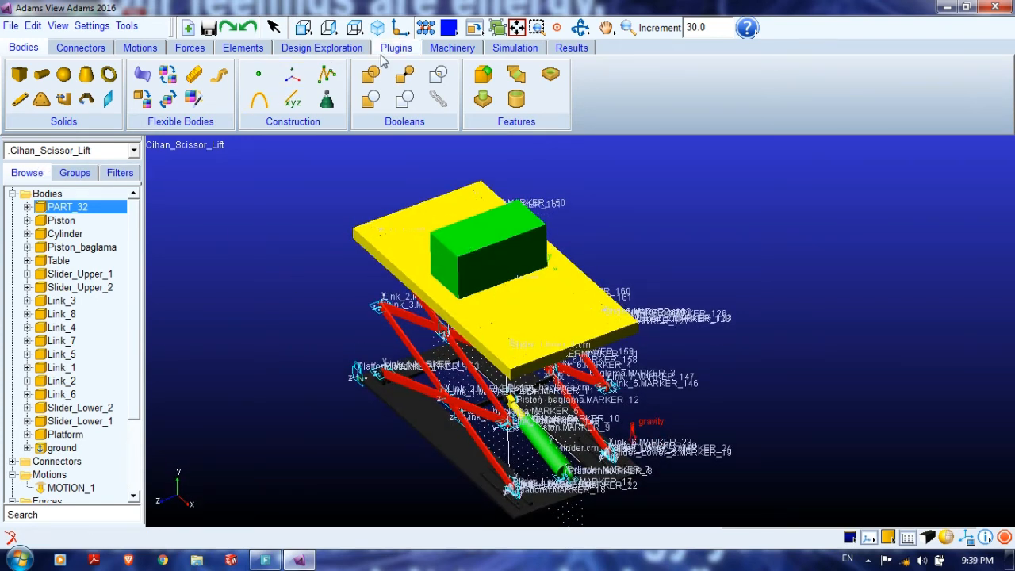
Step: Start a Solid to Solid contact and set PART_32.BOX_85 as its I solid
click(165, 49)
click(190, 49)
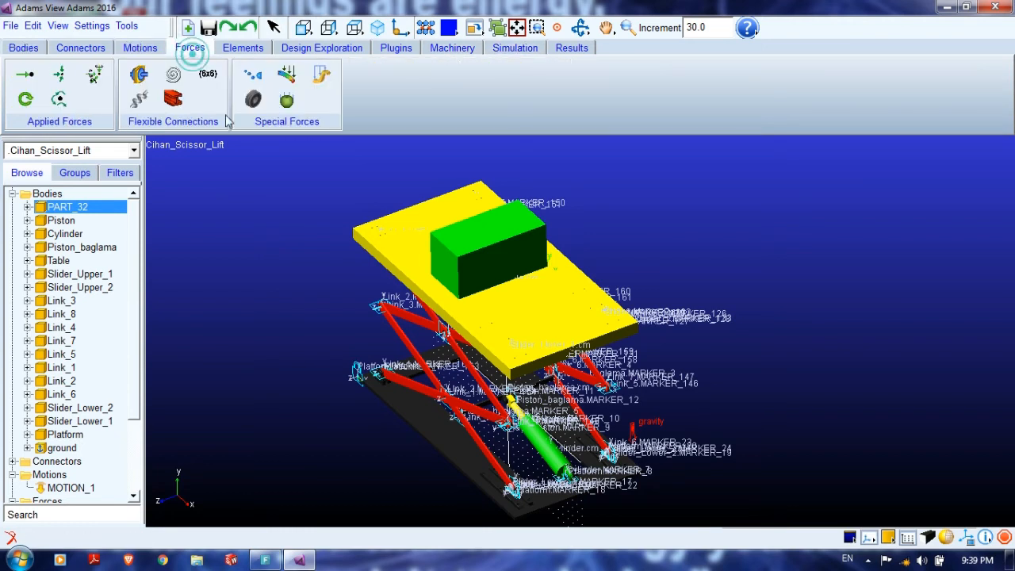
click(248, 76)
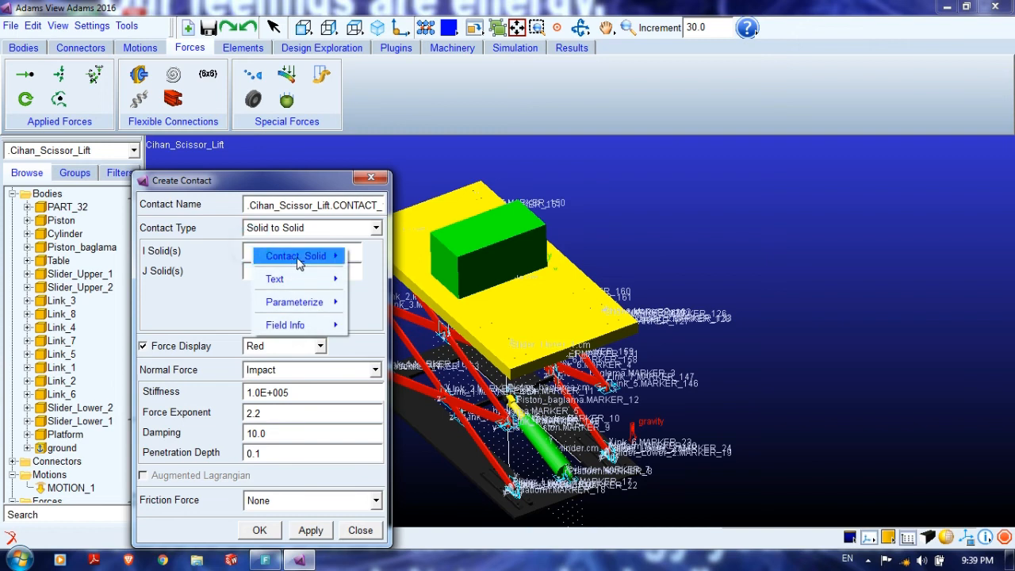
mouse_move(301, 259)
click(362, 254)
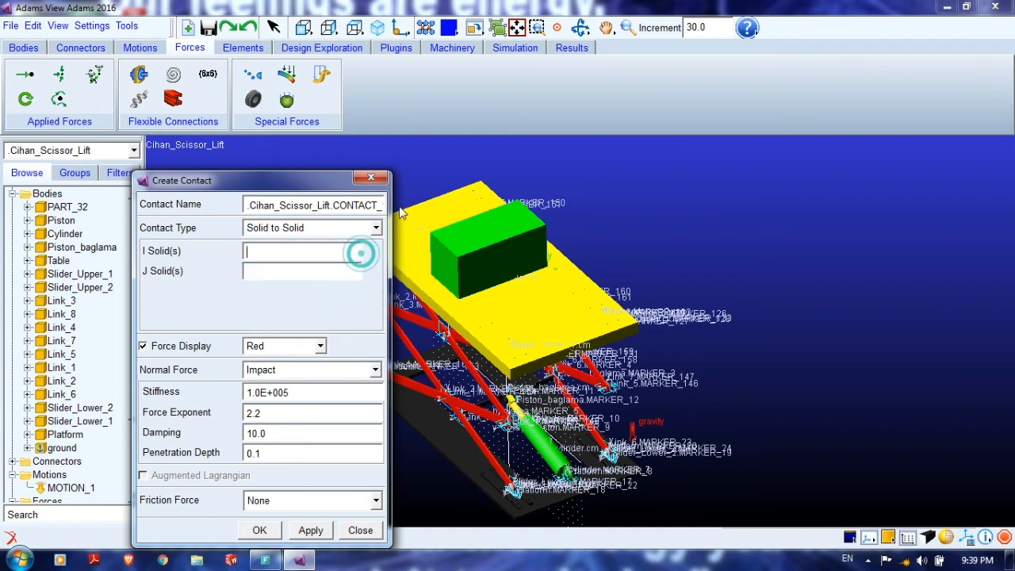
right_click(484, 240)
click(769, 88)
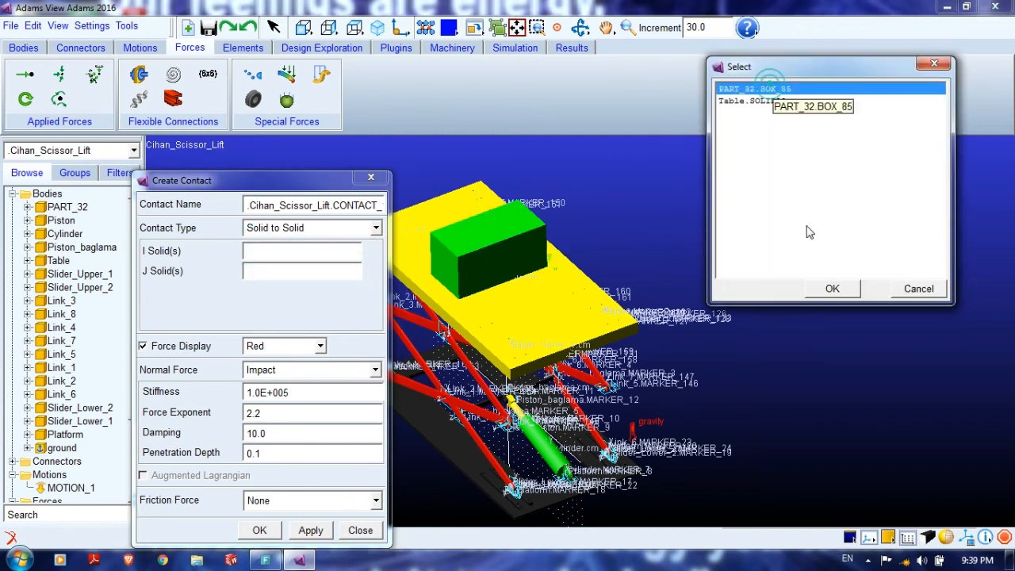
click(829, 290)
Step: Set Table.SOLID20 as the J solid and create the contact with the Impact normal force and no friction
right_click(273, 270)
mouse_move(317, 275)
click(381, 276)
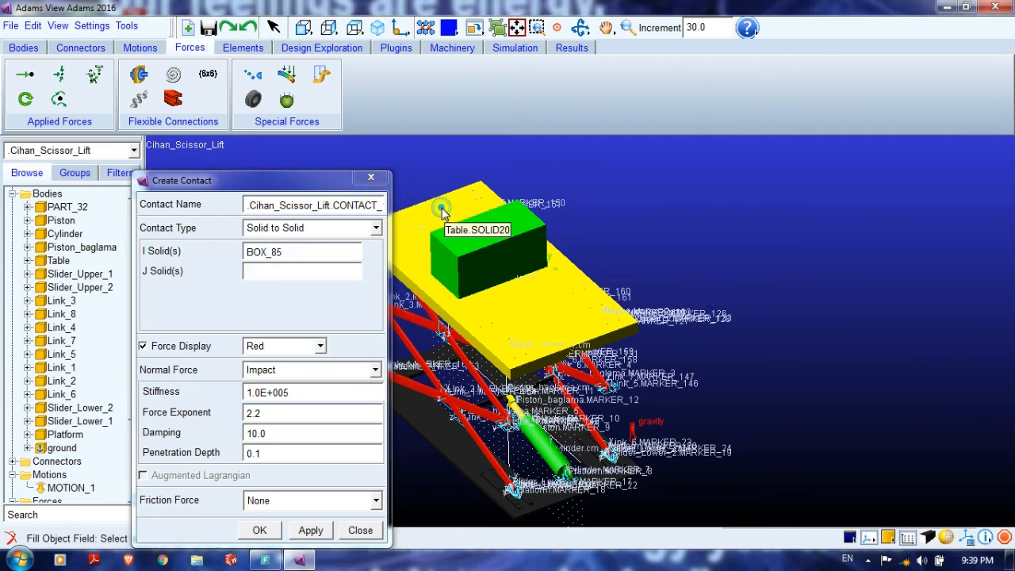
right_click(443, 215)
click(759, 90)
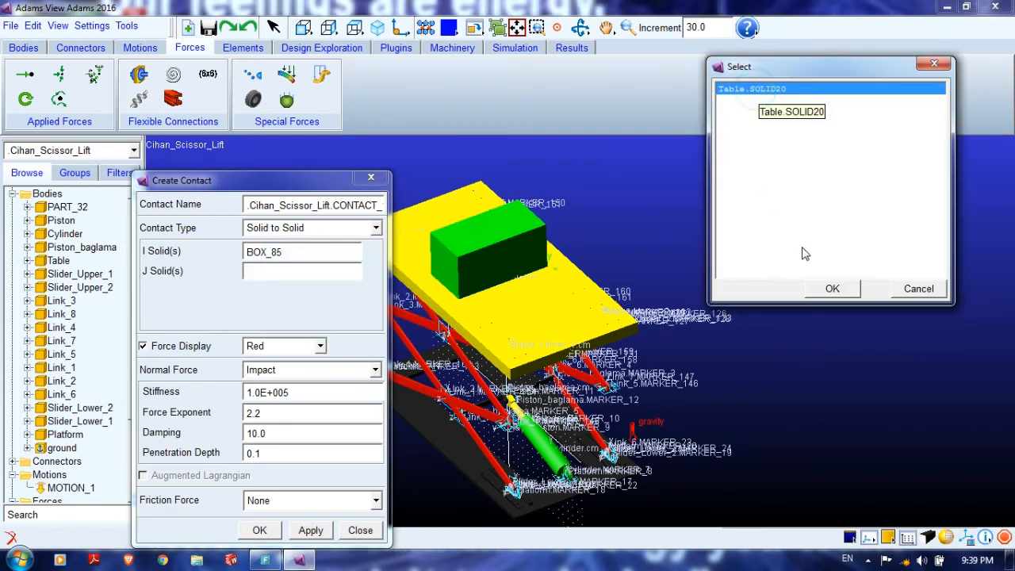
click(830, 289)
click(260, 531)
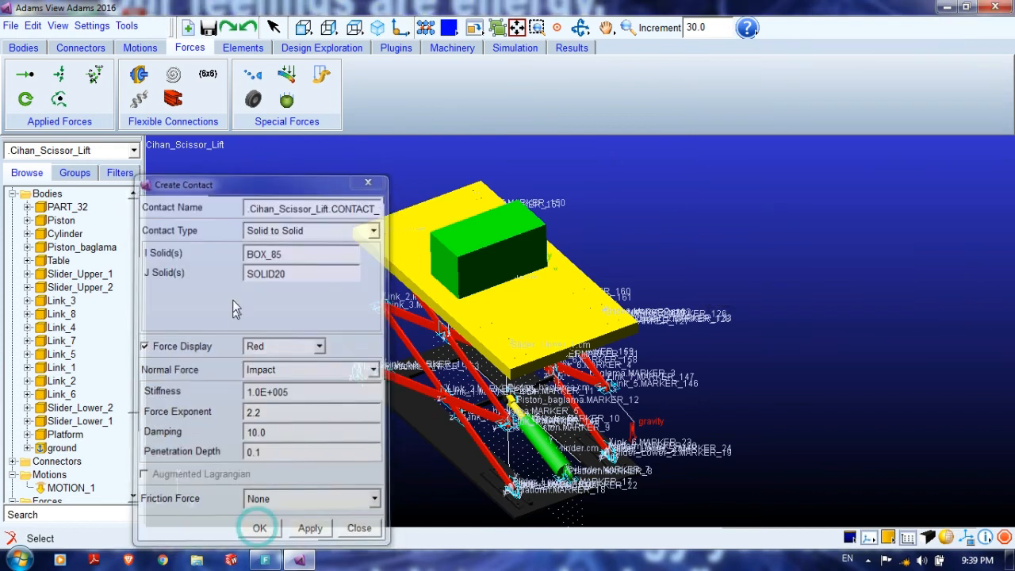
Step: Run the simulation with the box contact in the isometric view, reset the model, and close the simulation controls
drag(304, 298, 347, 266)
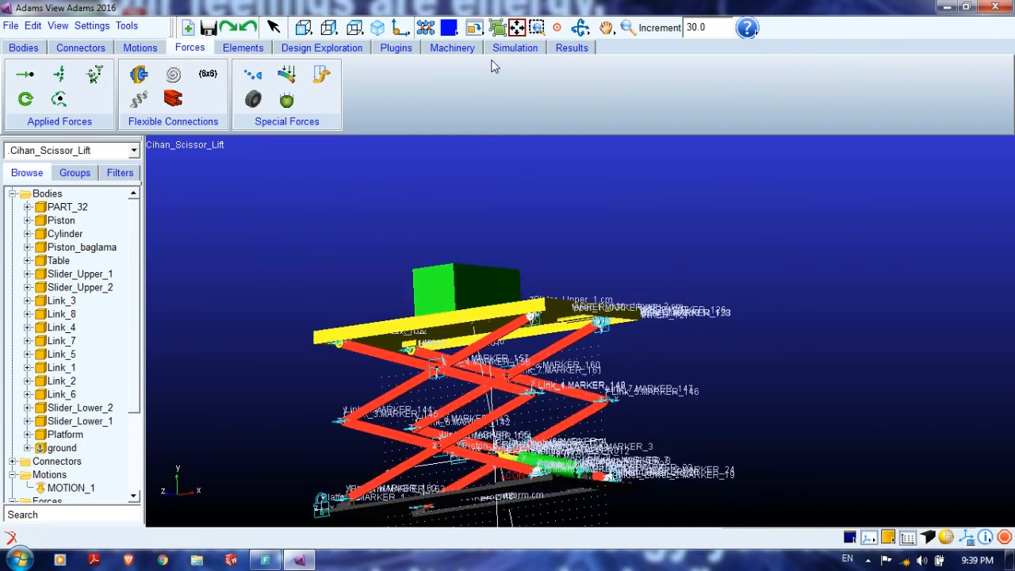
click(514, 48)
click(151, 75)
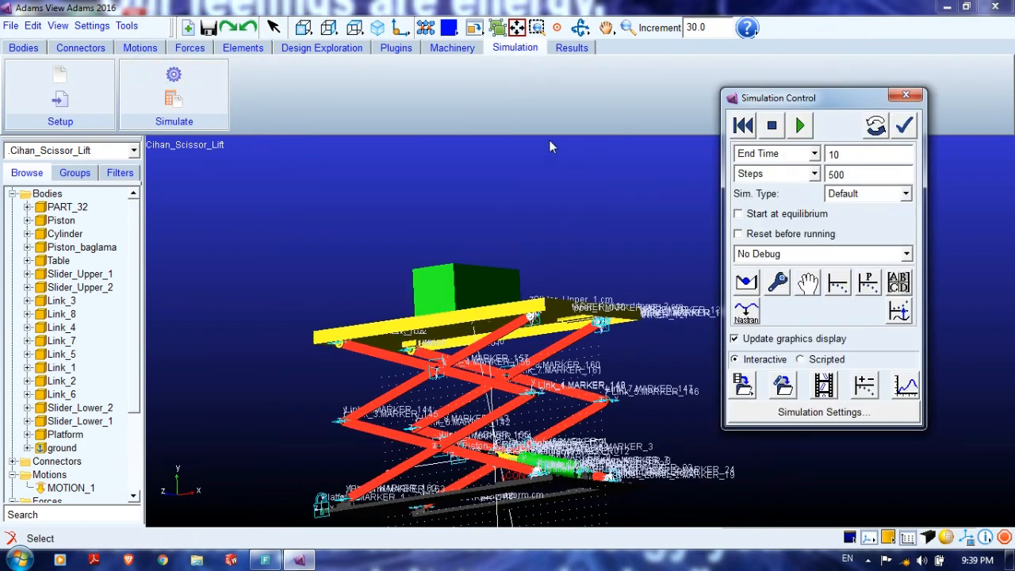
click(378, 29)
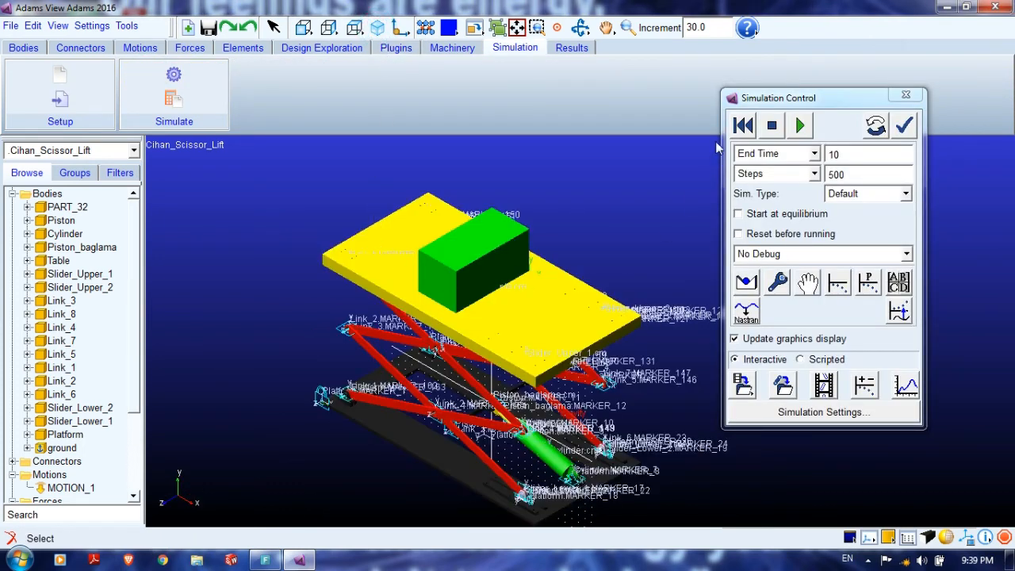
click(740, 131)
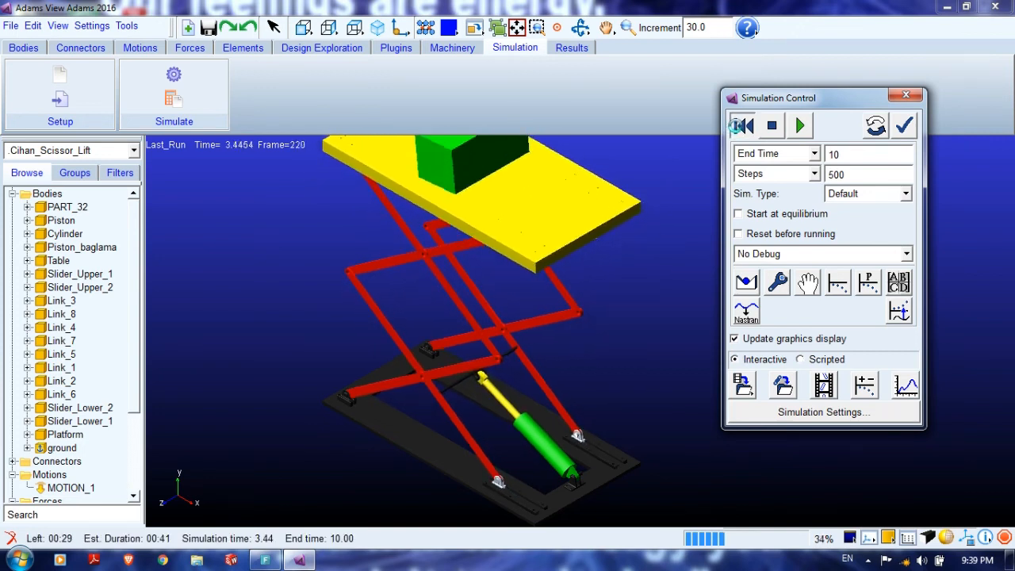
click(746, 130)
click(905, 94)
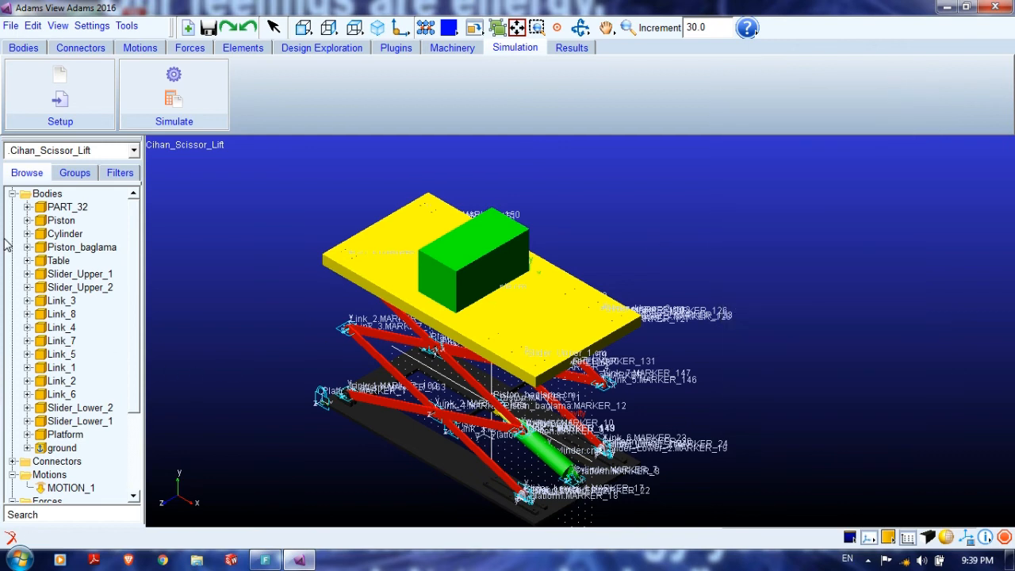
Step: Delete CONTACT_1 from the model's forces
scroll(63, 475, down, 3)
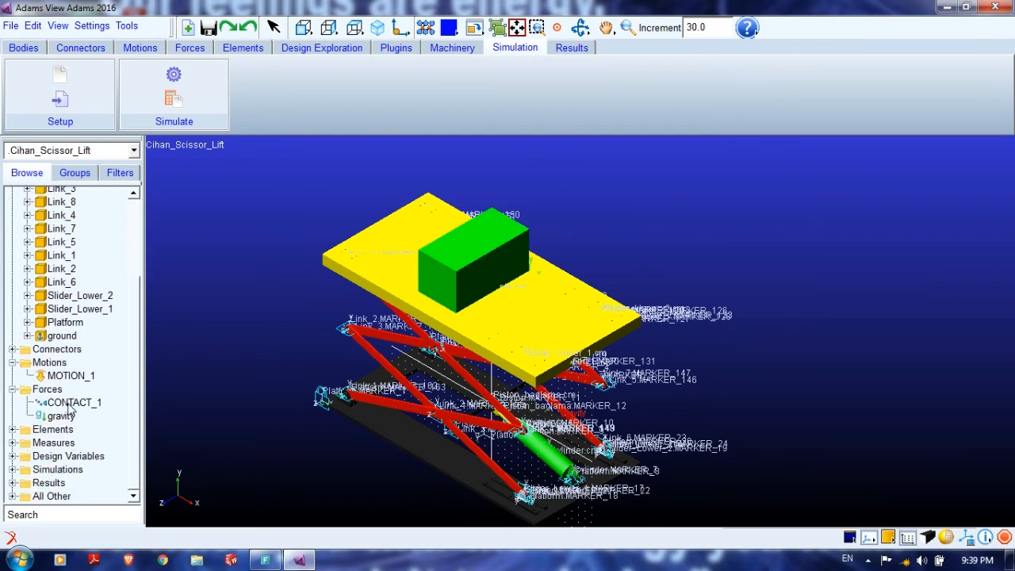
right_click(70, 407)
click(102, 335)
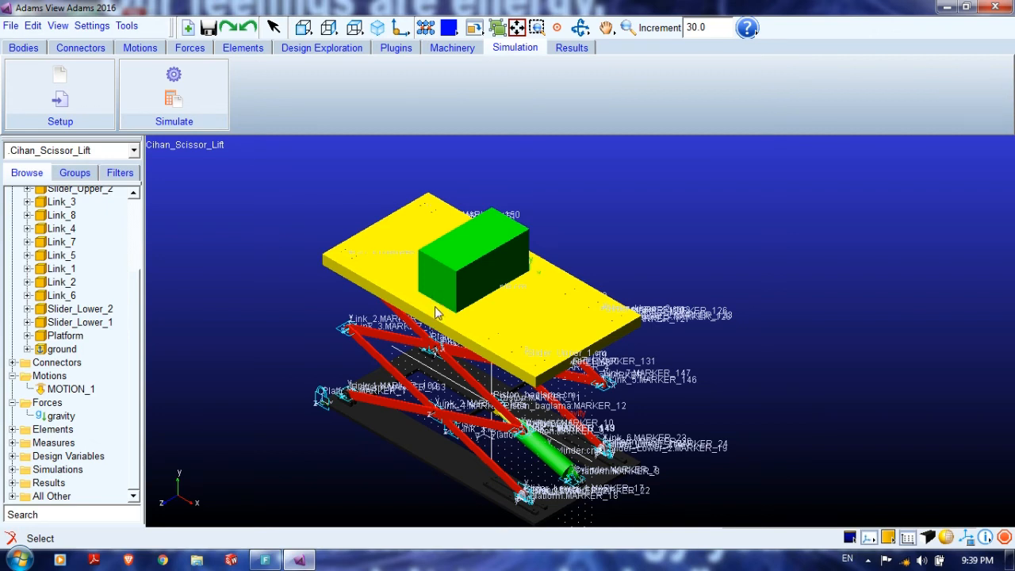
Step: Create a 2 Bodies - 1 Location fixed joint, Normal To Grid, between PART_32 and Table, located at the box's lower corner
click(82, 47)
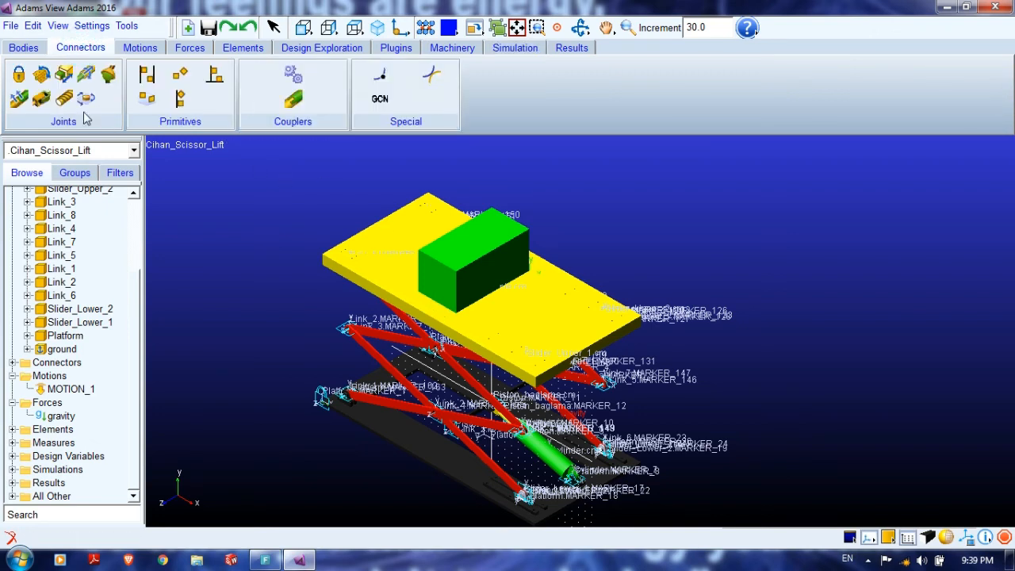
click(19, 75)
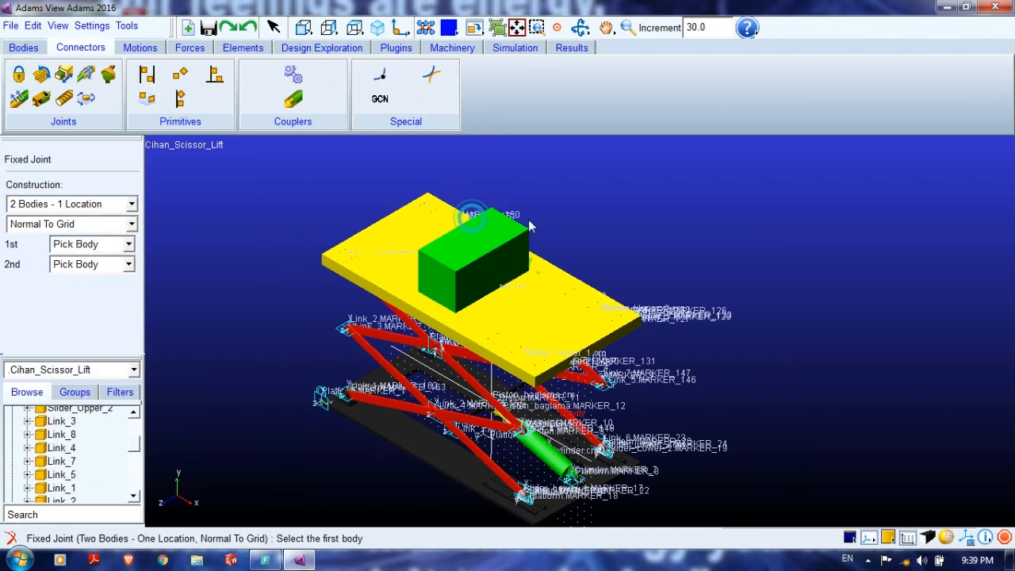
click(896, 291)
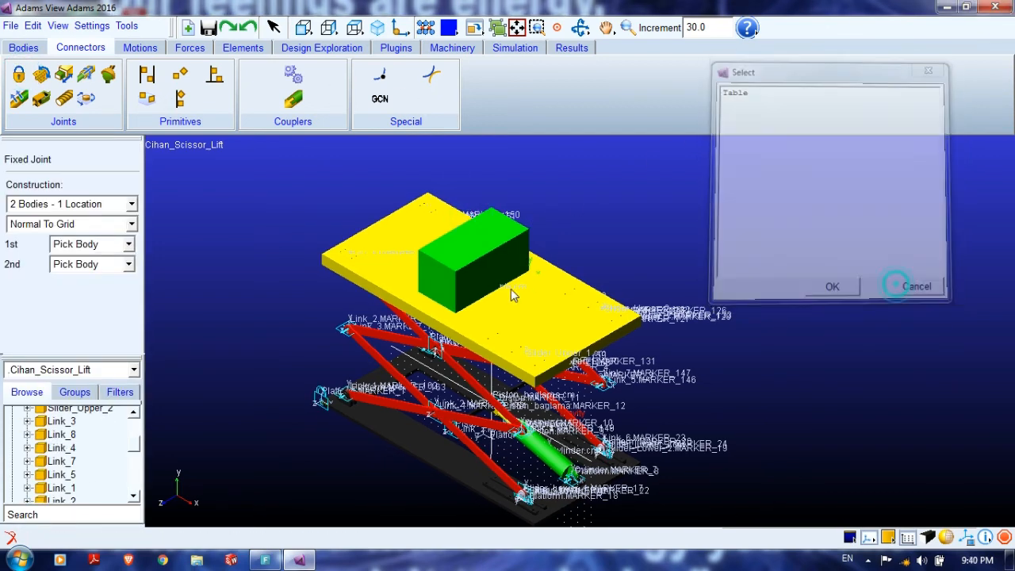
click(480, 300)
click(754, 102)
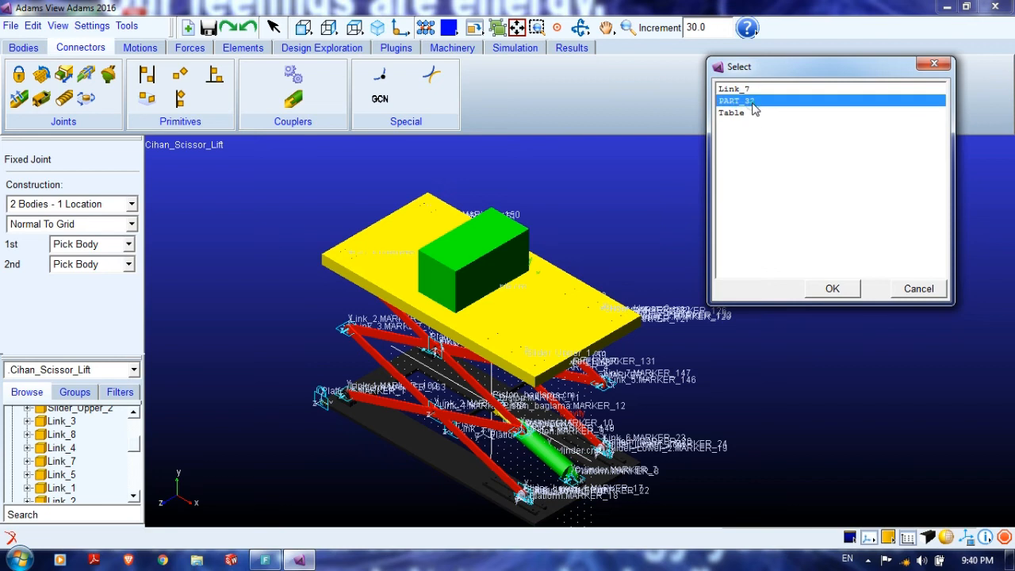
click(833, 290)
click(560, 269)
click(729, 90)
click(830, 290)
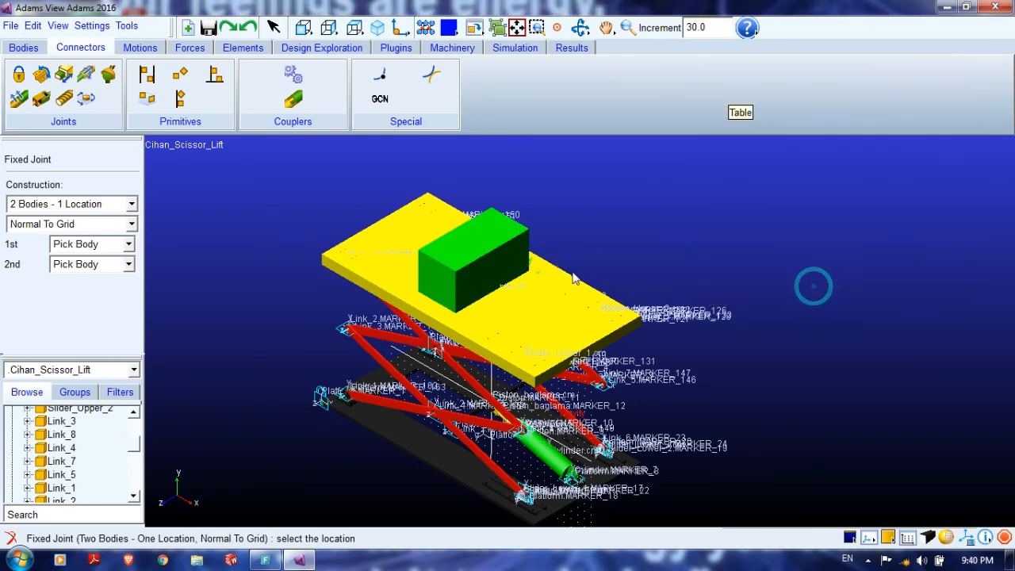
click(527, 273)
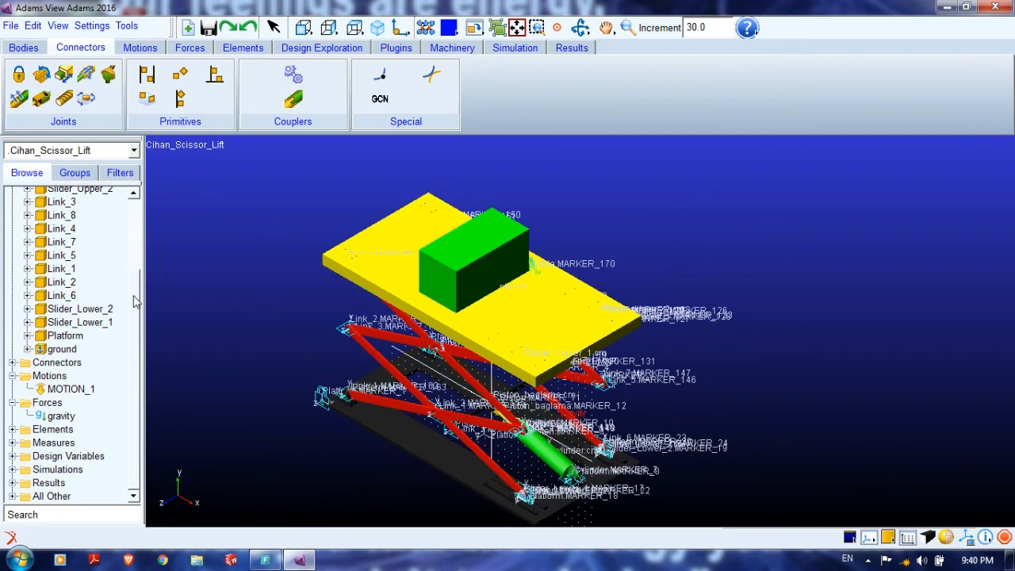
Step: Define PART_32's mass by User Input and set it to 50
scroll(134, 301, up, 3)
double_click(68, 206)
click(351, 193)
click(348, 207)
drag(351, 215, 255, 214)
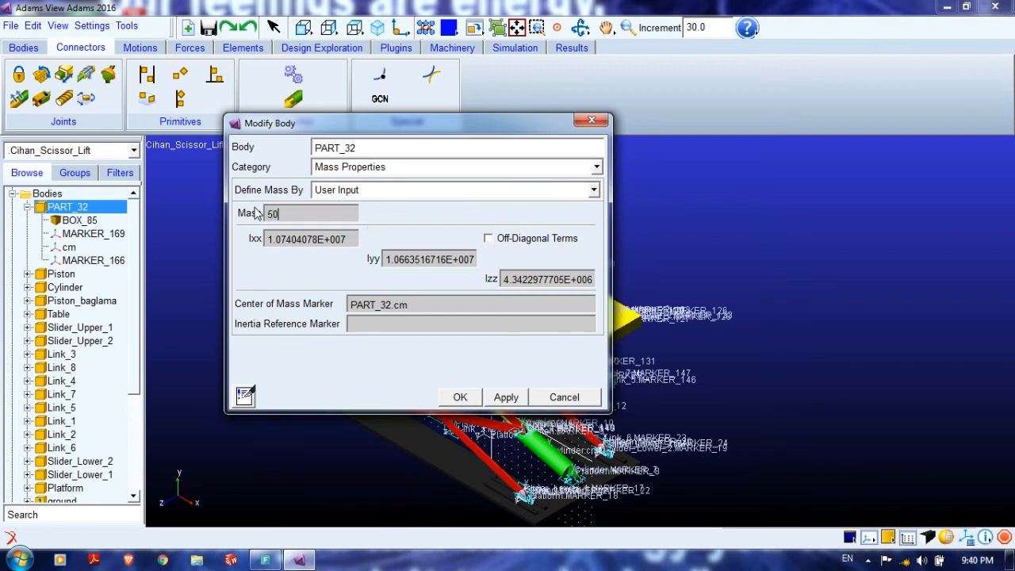
click(462, 397)
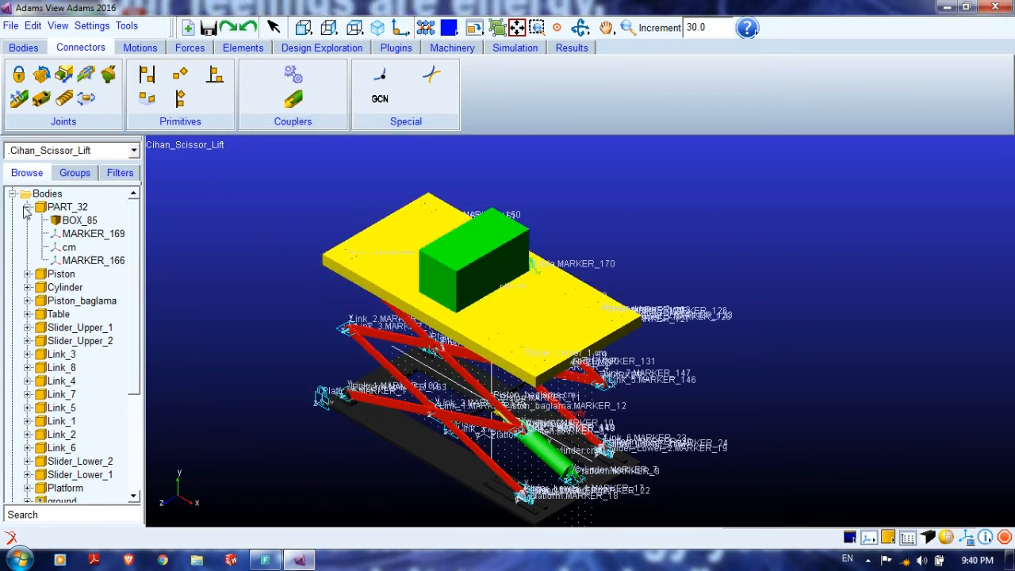
click(27, 207)
Step: Run the simulation with the box fixed to the table and view the lift from the front
click(507, 49)
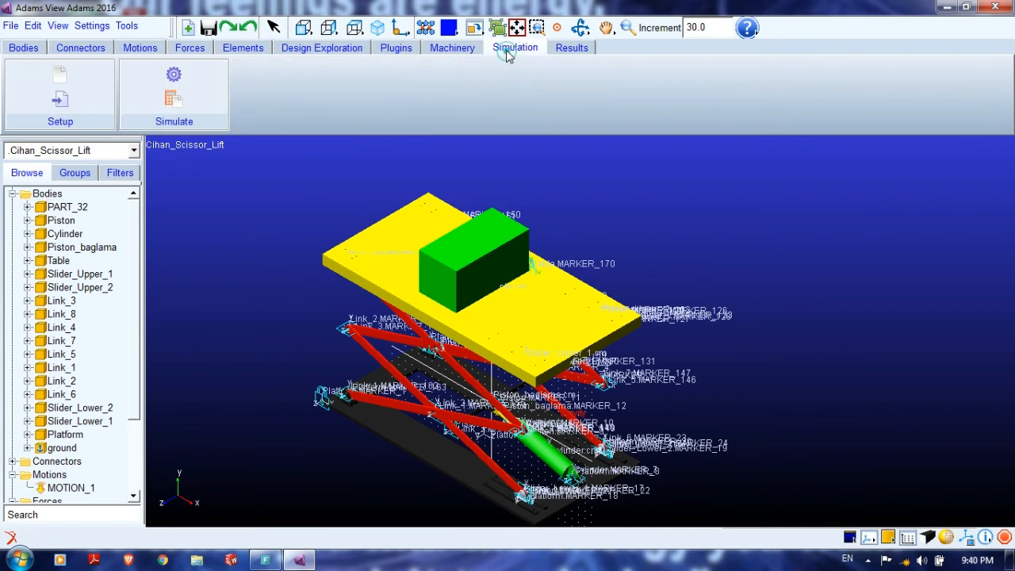
click(159, 81)
click(743, 125)
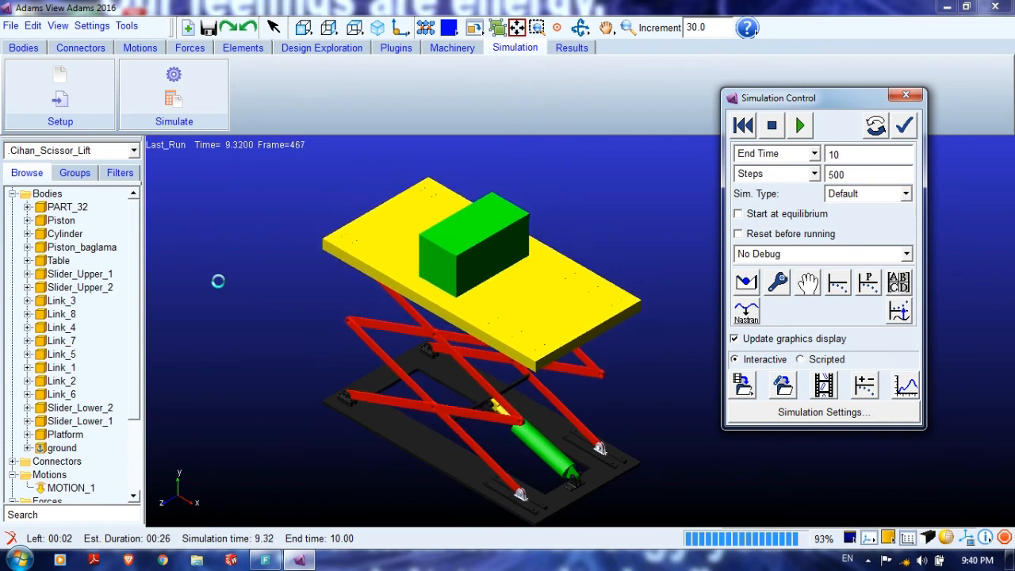
click(305, 29)
key(t)
drag(346, 359, 321, 363)
key(z)
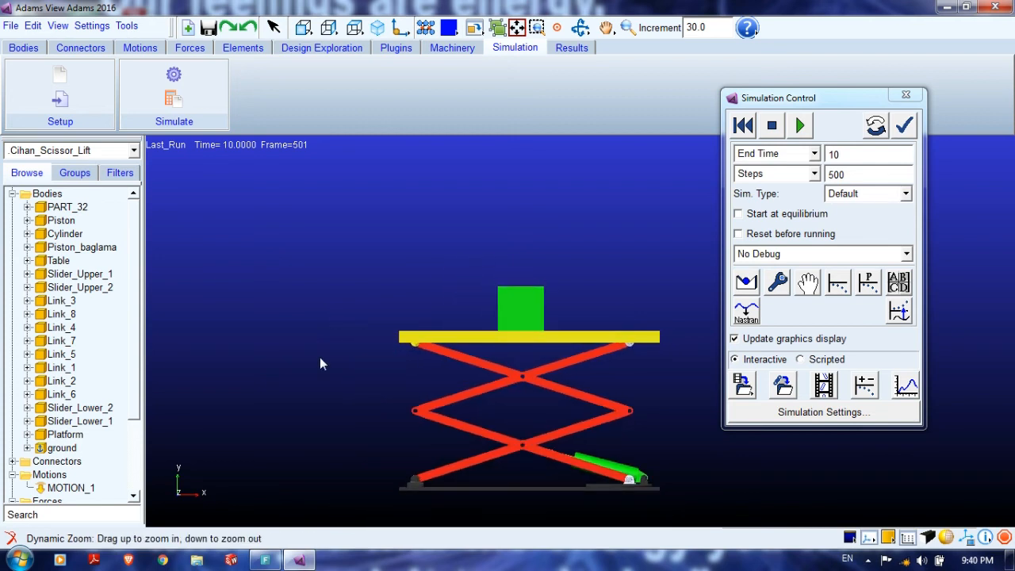
Step: Change MOTION_1's function to step(time,0,0,5,200)+step(time,6,0,10,-300)
click(13, 195)
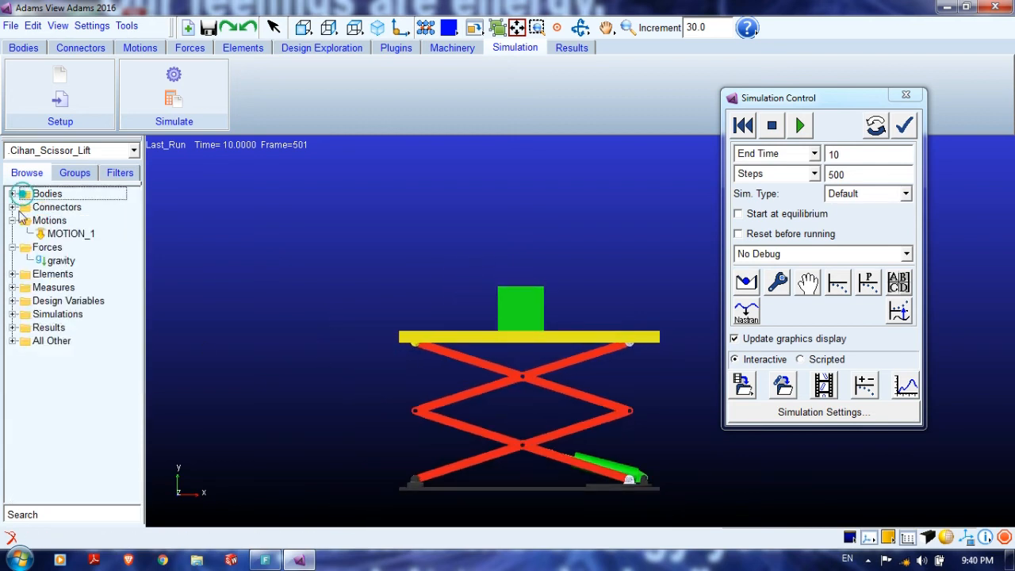
double_click(68, 234)
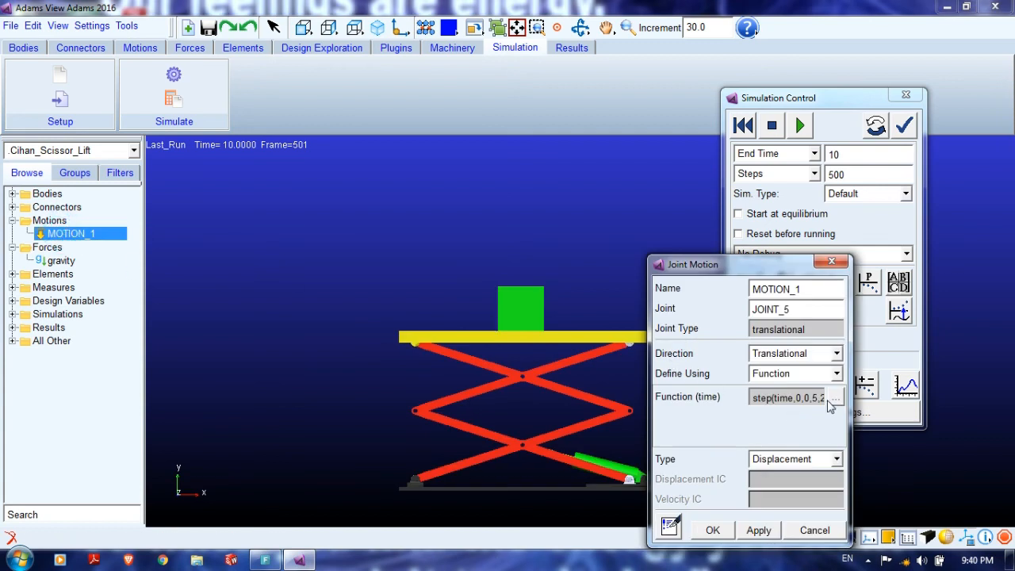
click(834, 398)
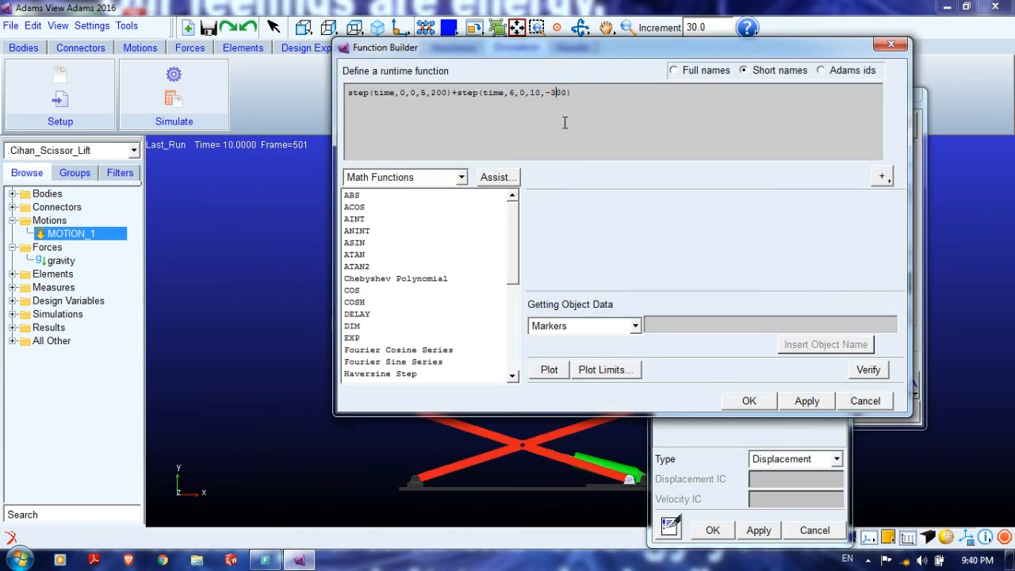
click(754, 402)
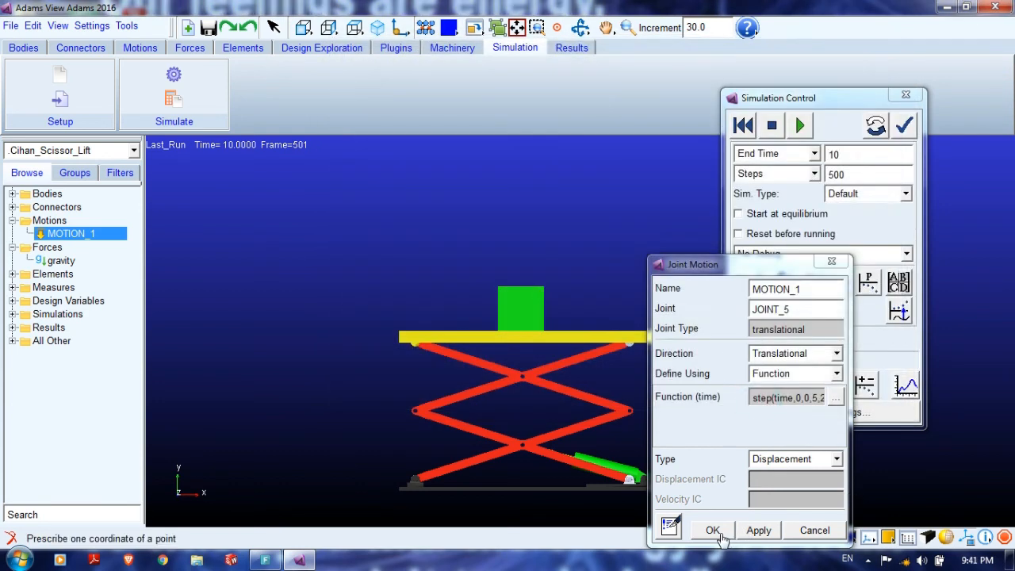
click(712, 530)
Step: Reset the model, try to simulate the lift with the -300 lowering stroke, and close the resulting messages
click(744, 124)
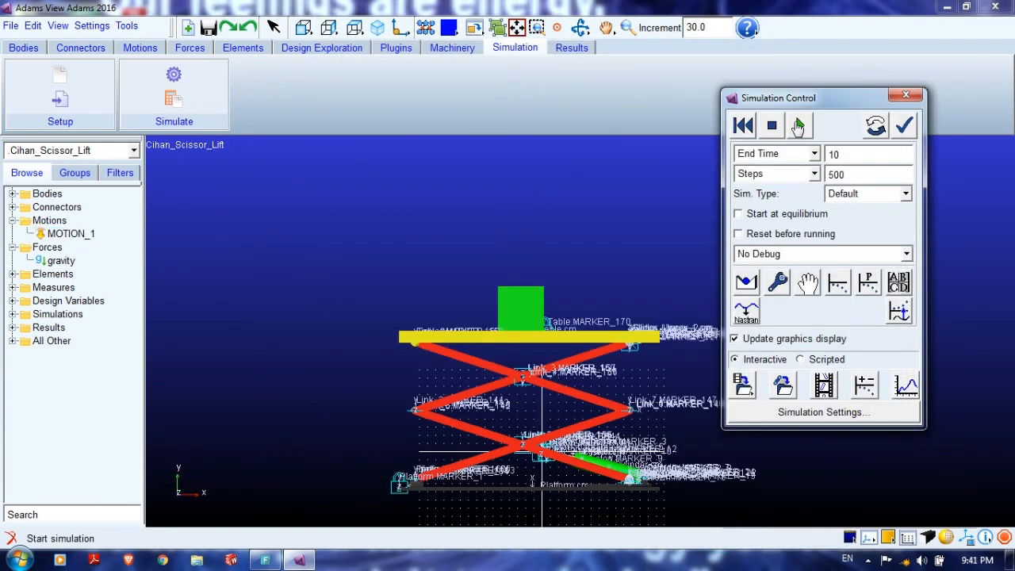
click(795, 124)
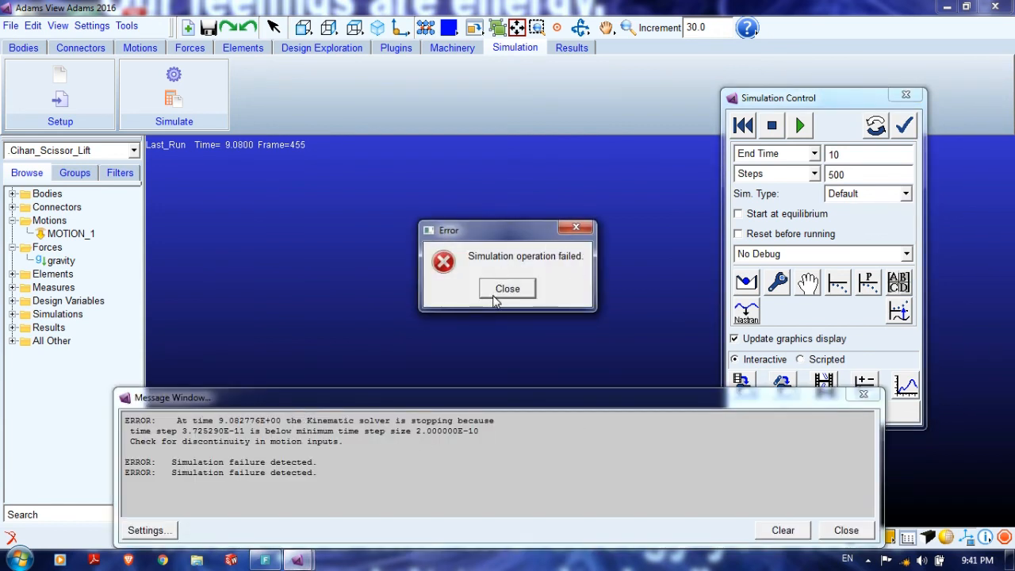
click(500, 290)
click(846, 530)
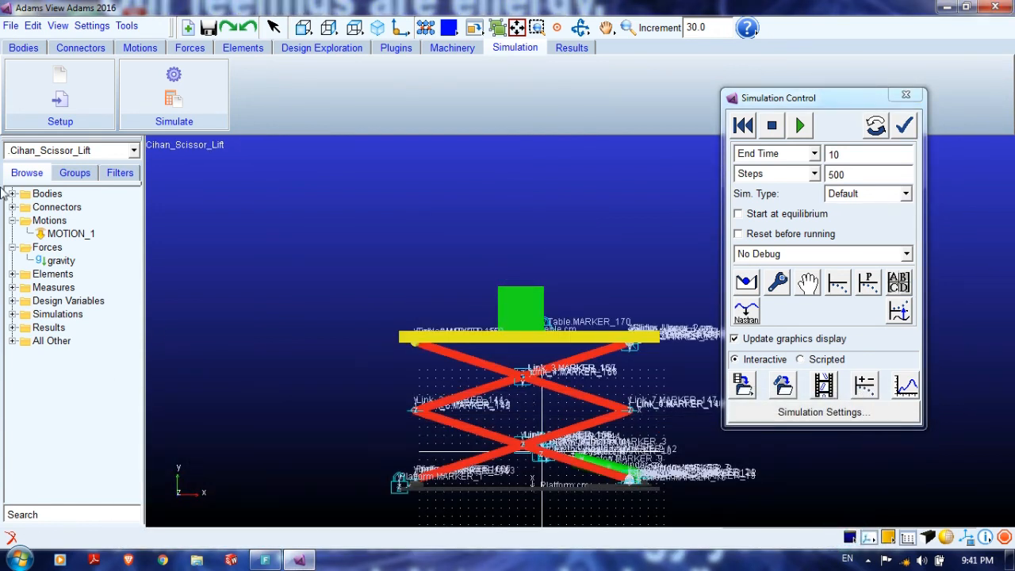
Step: Set MOTION_1's function to step(time,0,0,5,200)+step(time,6,0,10,-250), and rerun the simulation before resetting the model
double_click(55, 233)
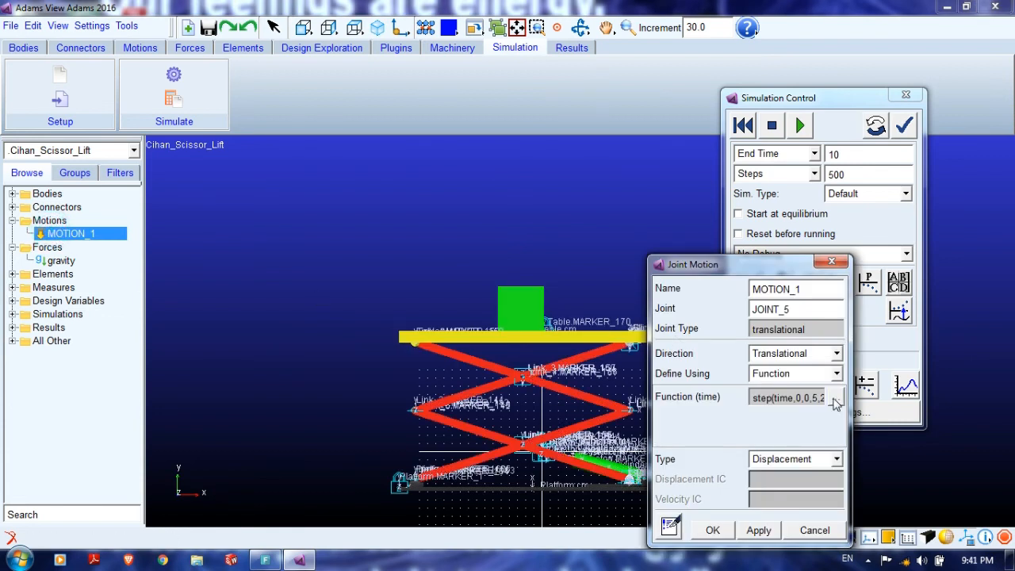
click(836, 400)
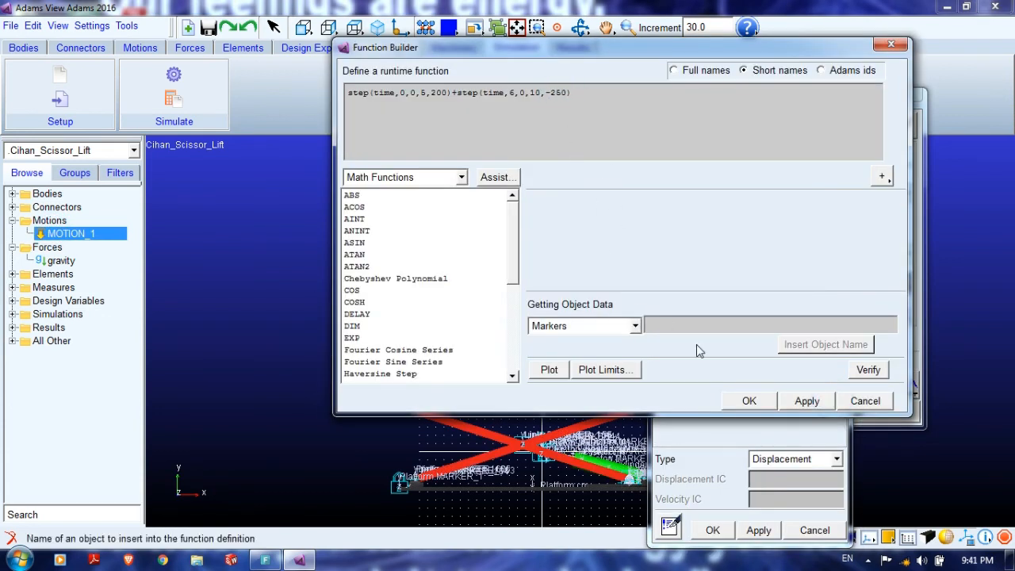
click(747, 400)
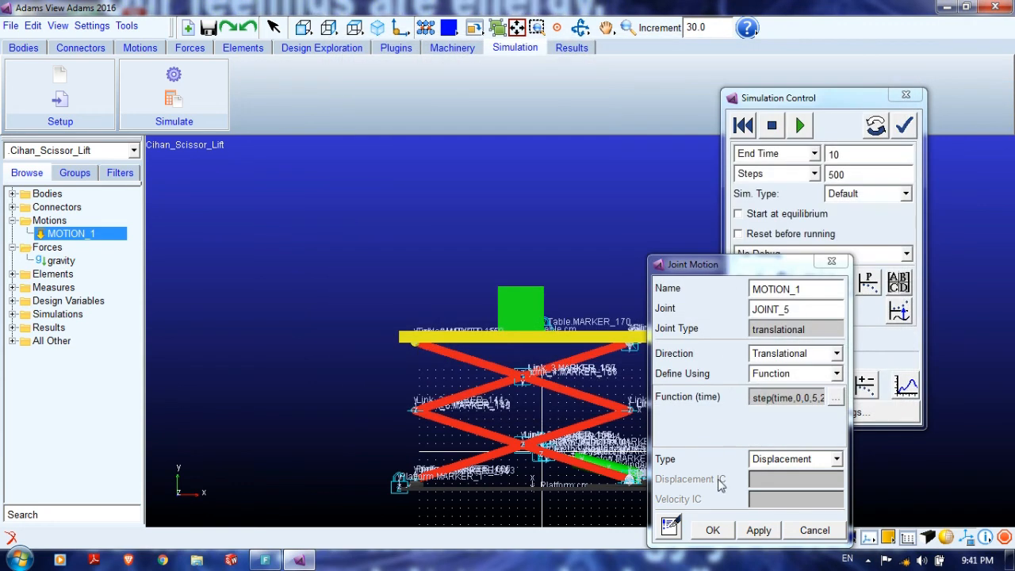
click(712, 530)
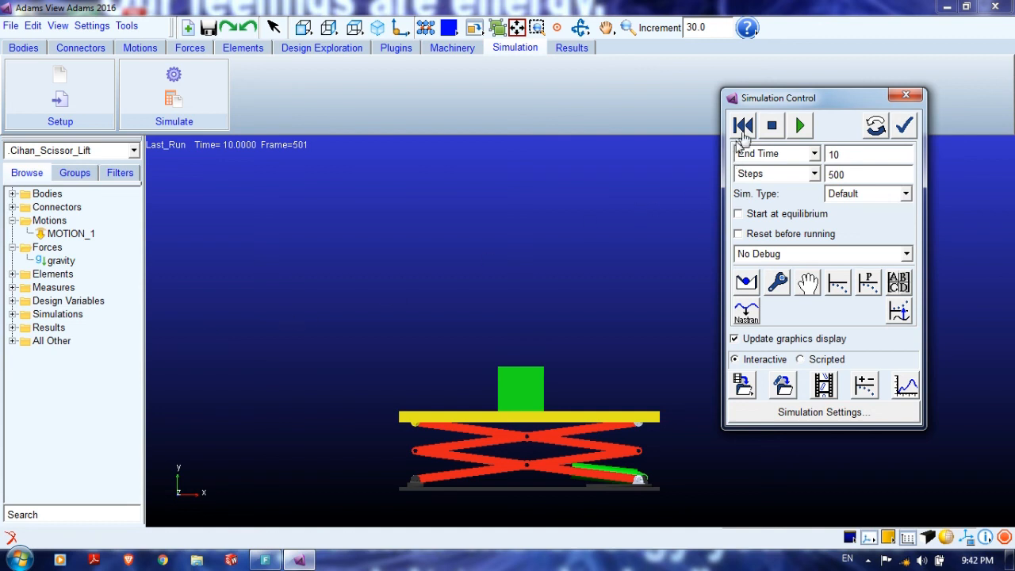
click(743, 125)
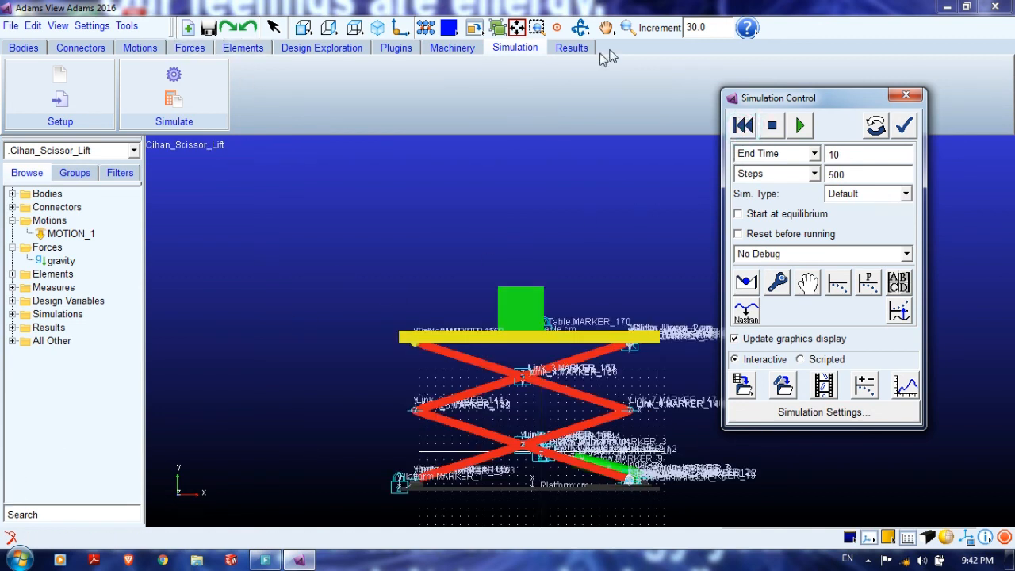
Step: Open Adams PostProcessor with the joint force plot and lift animation, and maximise its window
click(574, 49)
click(169, 85)
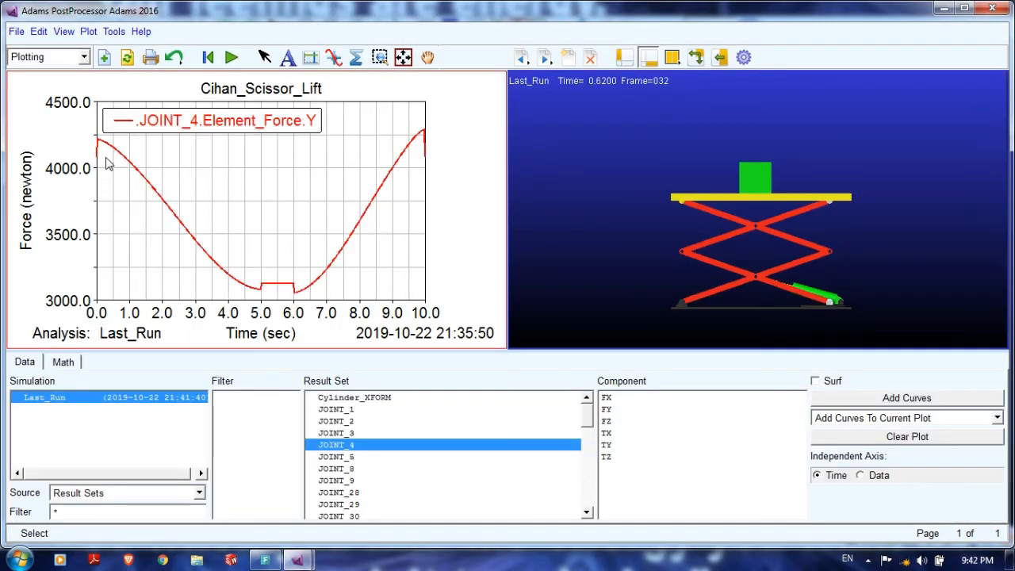
click(960, 8)
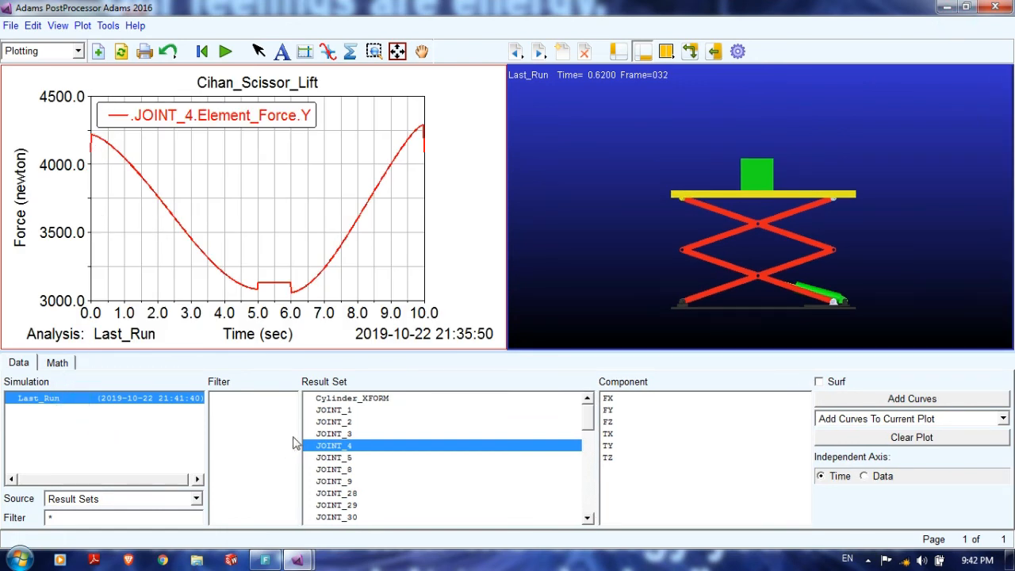
Step: Clear the existing plot and add the Y component of JOINT_4's Element_Force, chosen from the model's constraint objects
click(897, 439)
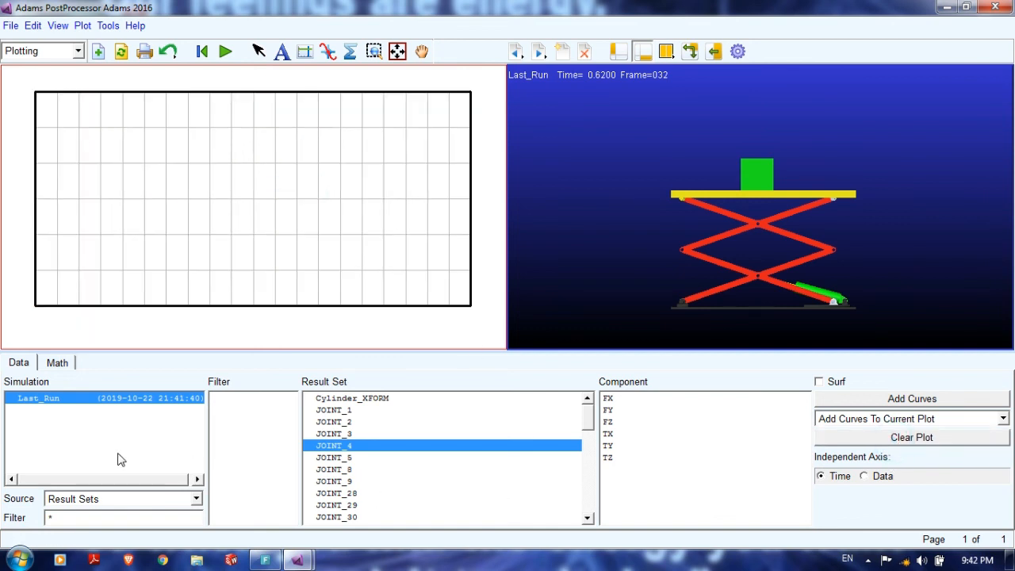
click(363, 448)
click(82, 498)
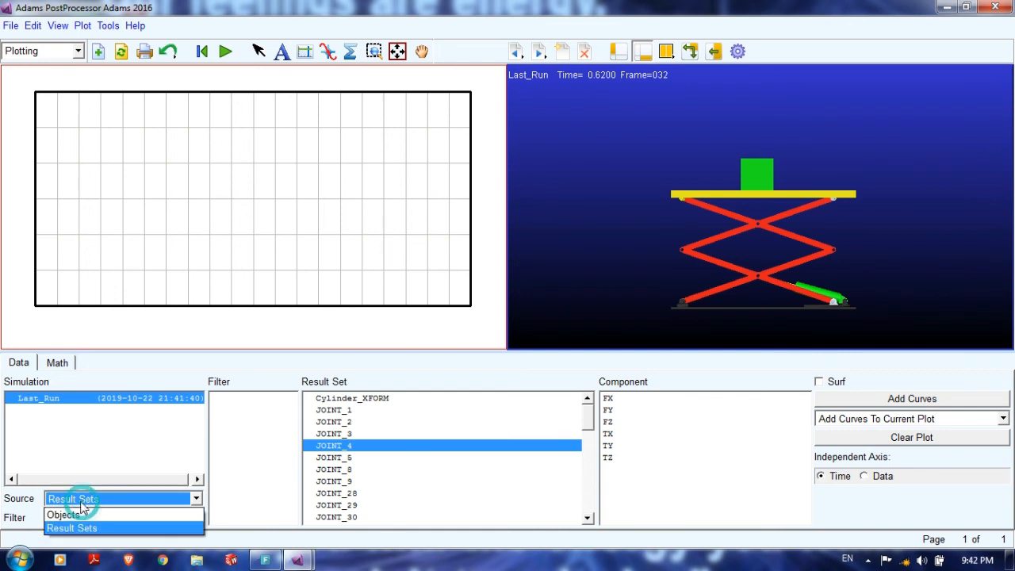
click(75, 514)
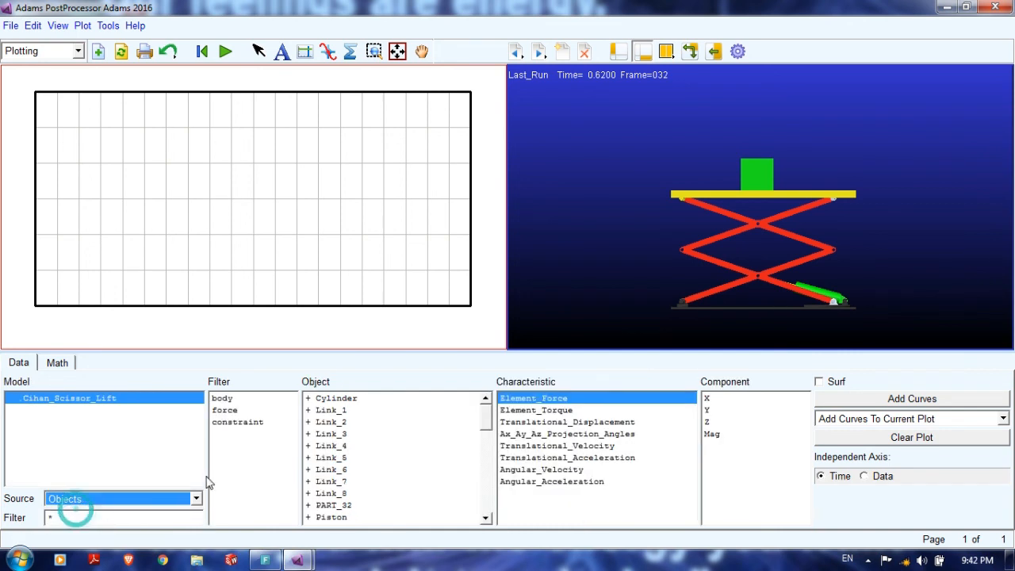
click(233, 425)
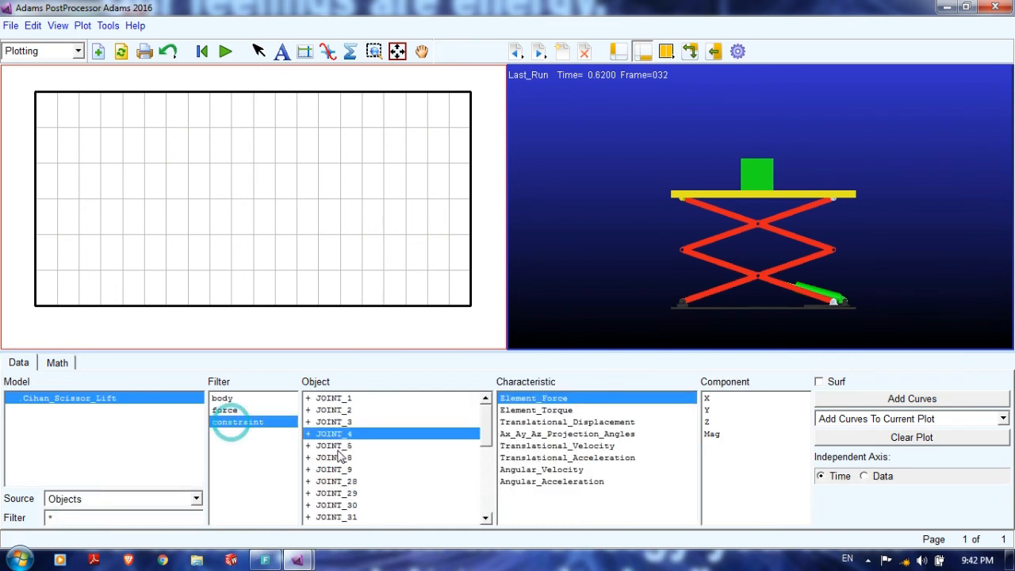
click(707, 410)
click(833, 399)
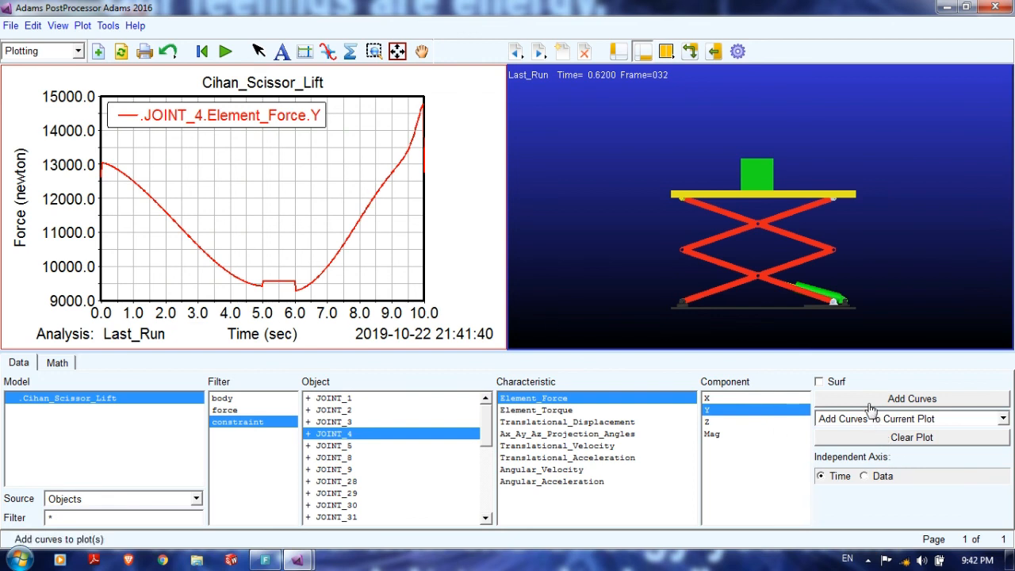
Step: Play the lift animation alongside the force plot, and close the Simulation Control dialog back in Adams View
click(225, 51)
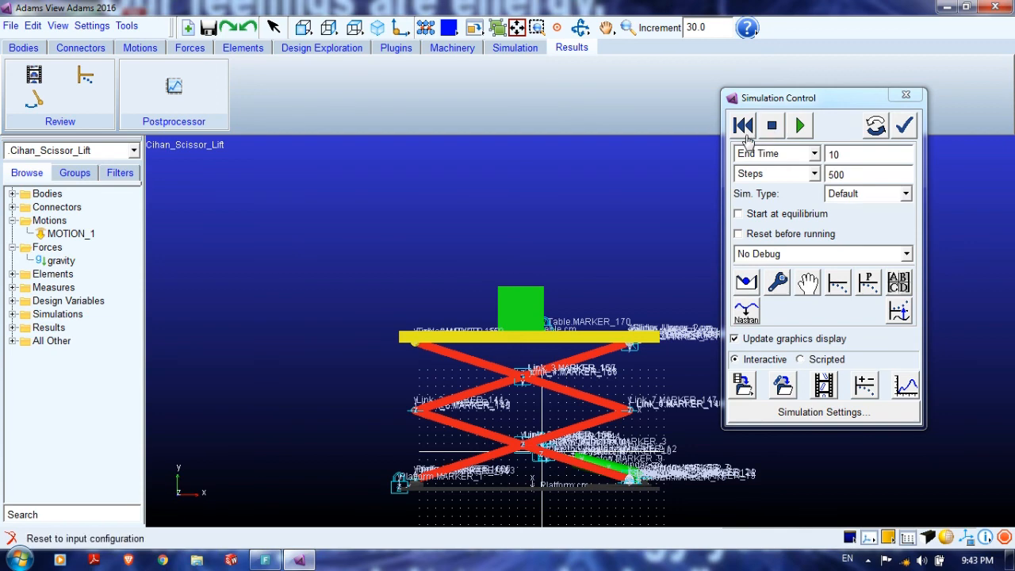
click(905, 94)
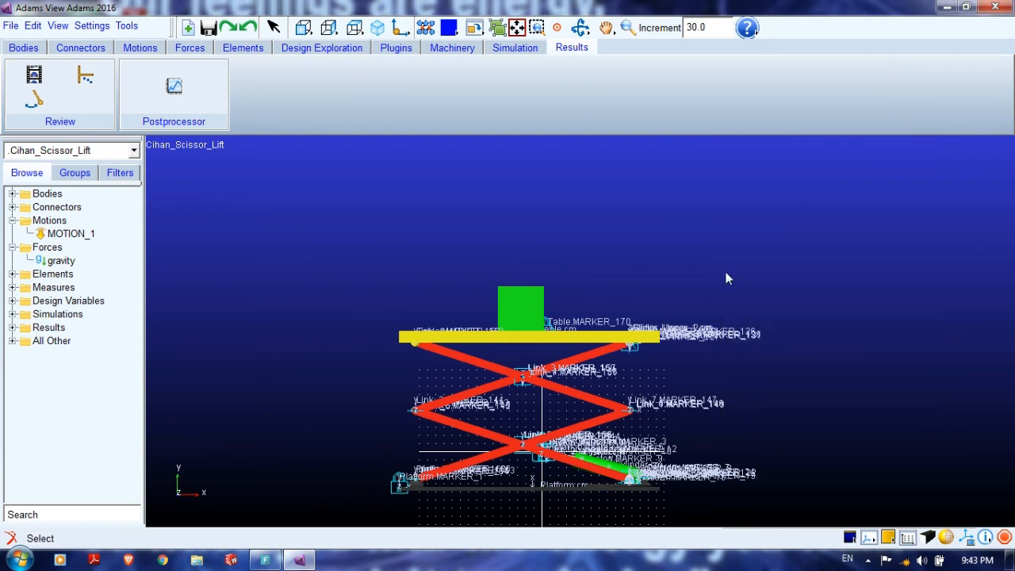